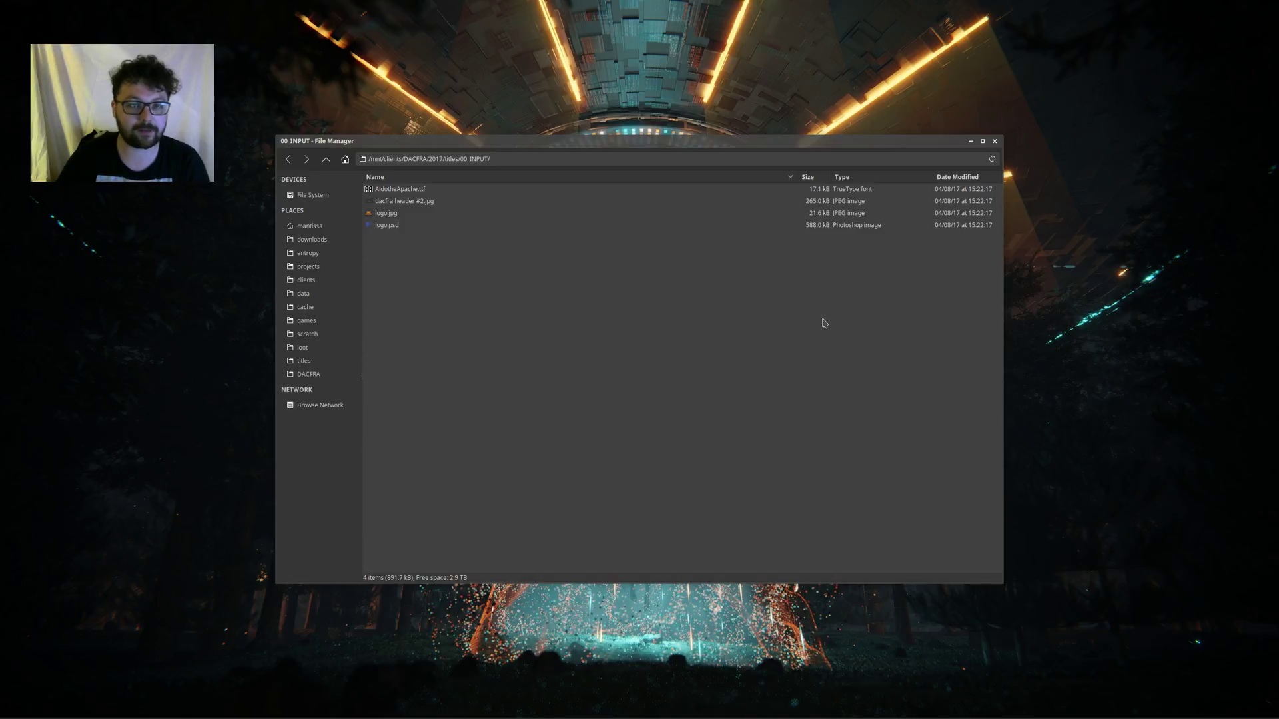
Step: View the client images dacfra header #2.jpg and logo.jpg, and close the image viewer
double_click(405, 201)
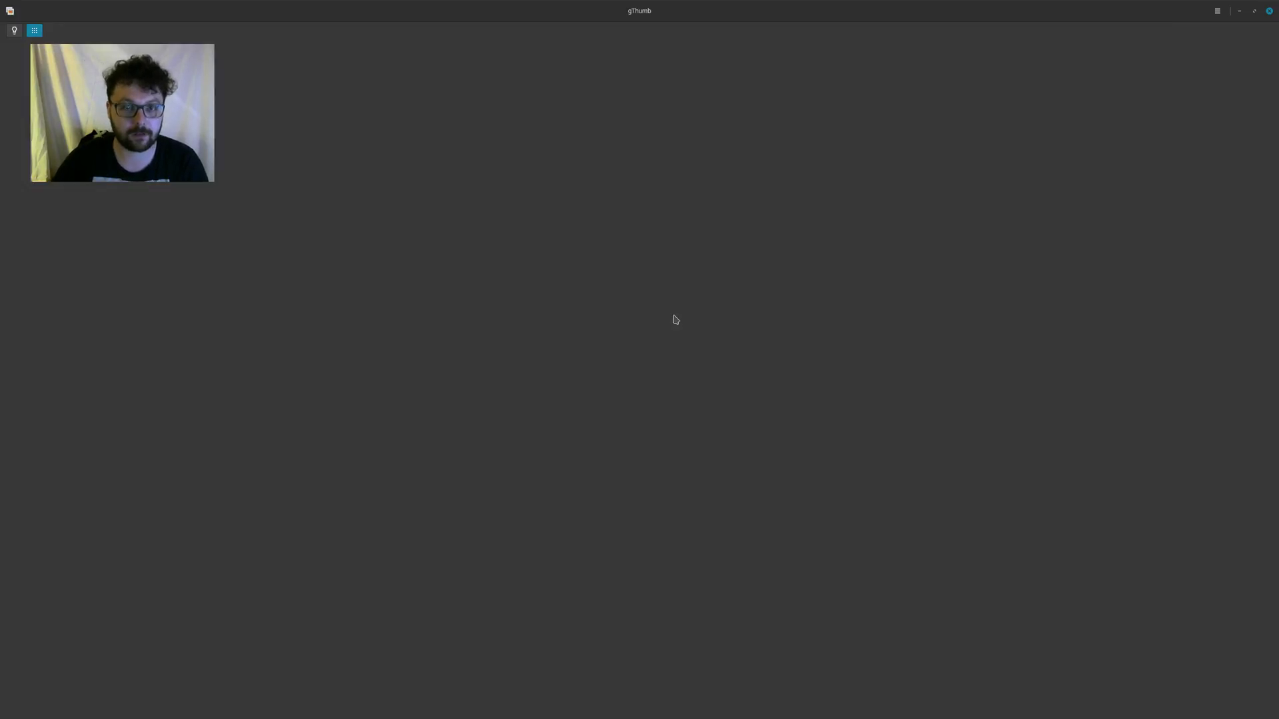
key(Right)
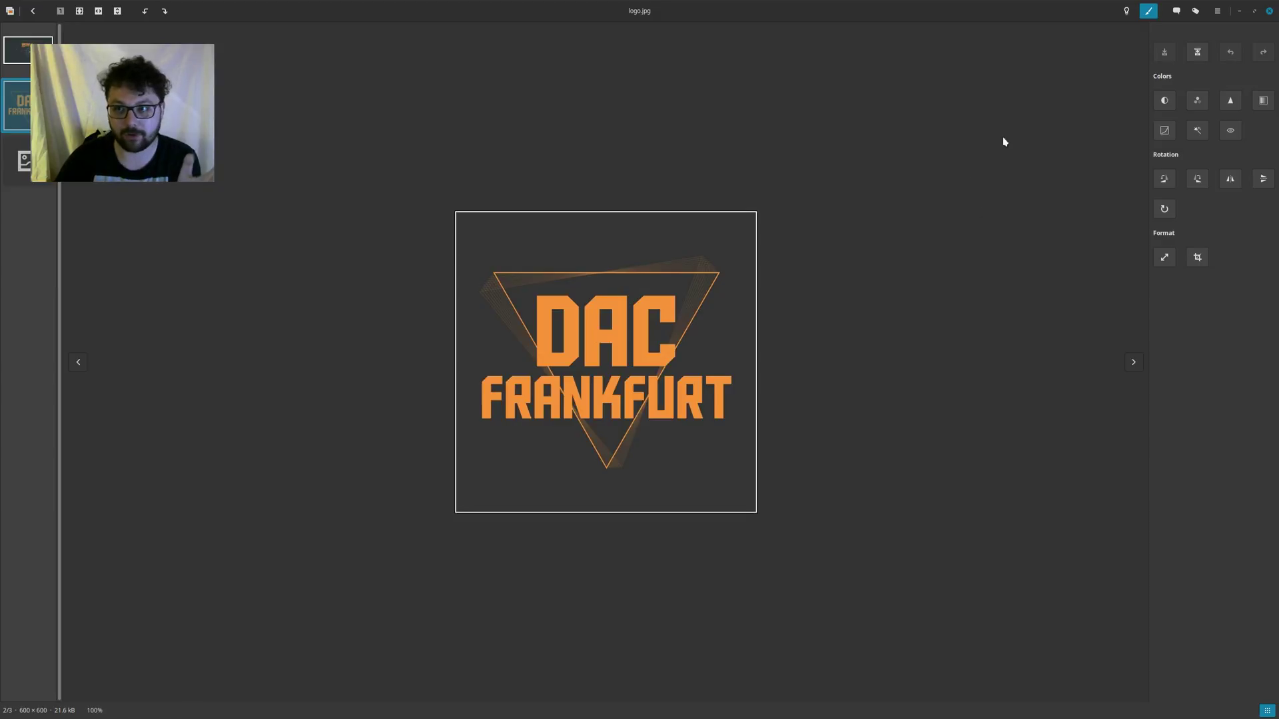
click(1268, 12)
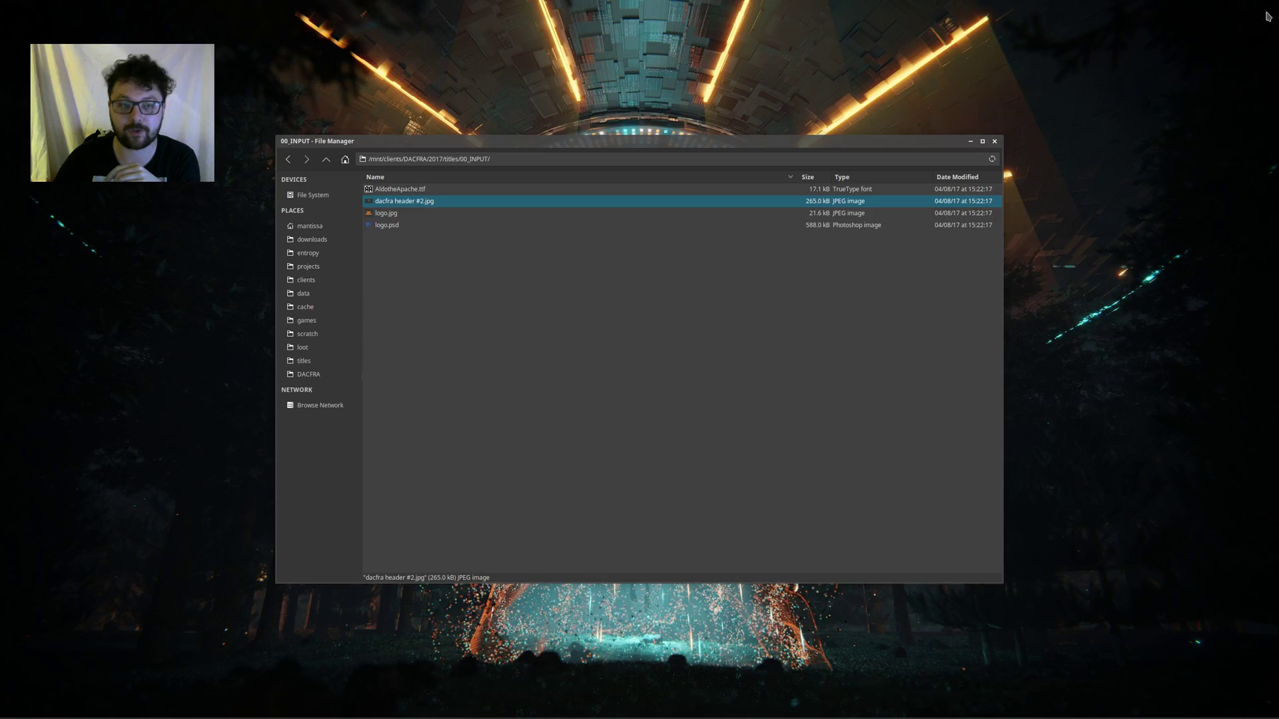
Step: Go up to the titles folder and open its rnd subfolder
click(499, 294)
click(325, 160)
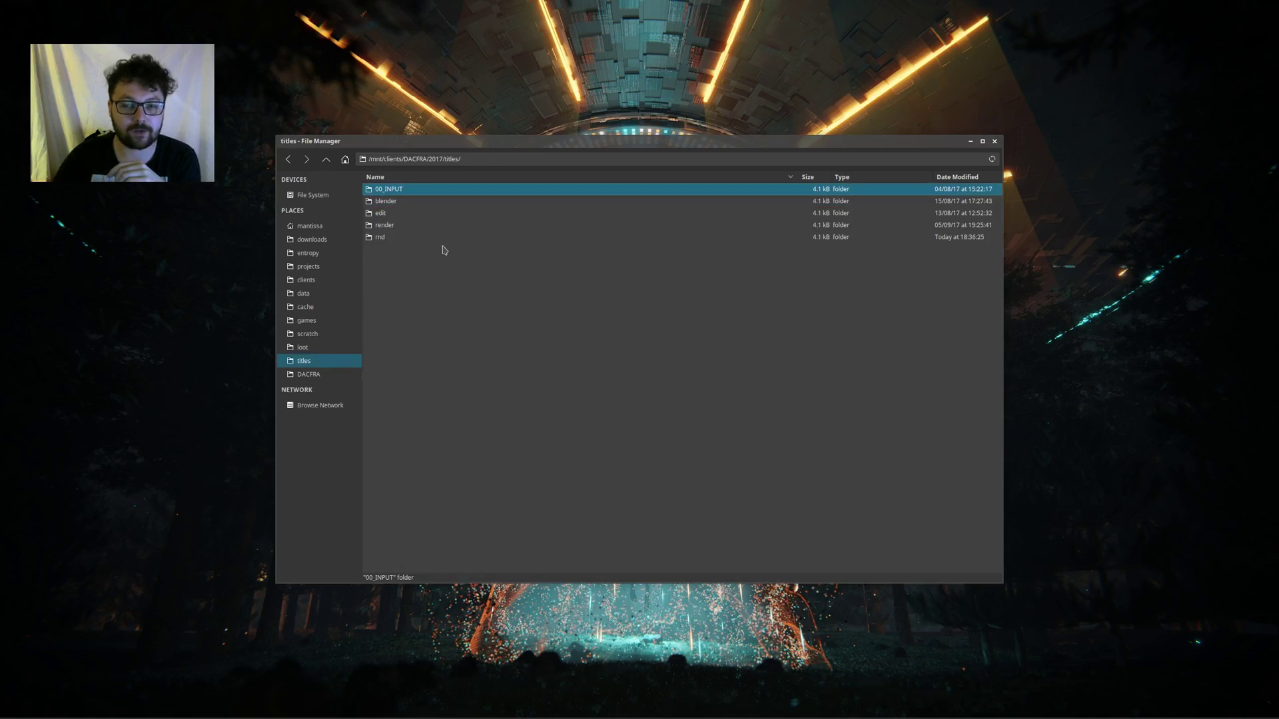
double_click(385, 239)
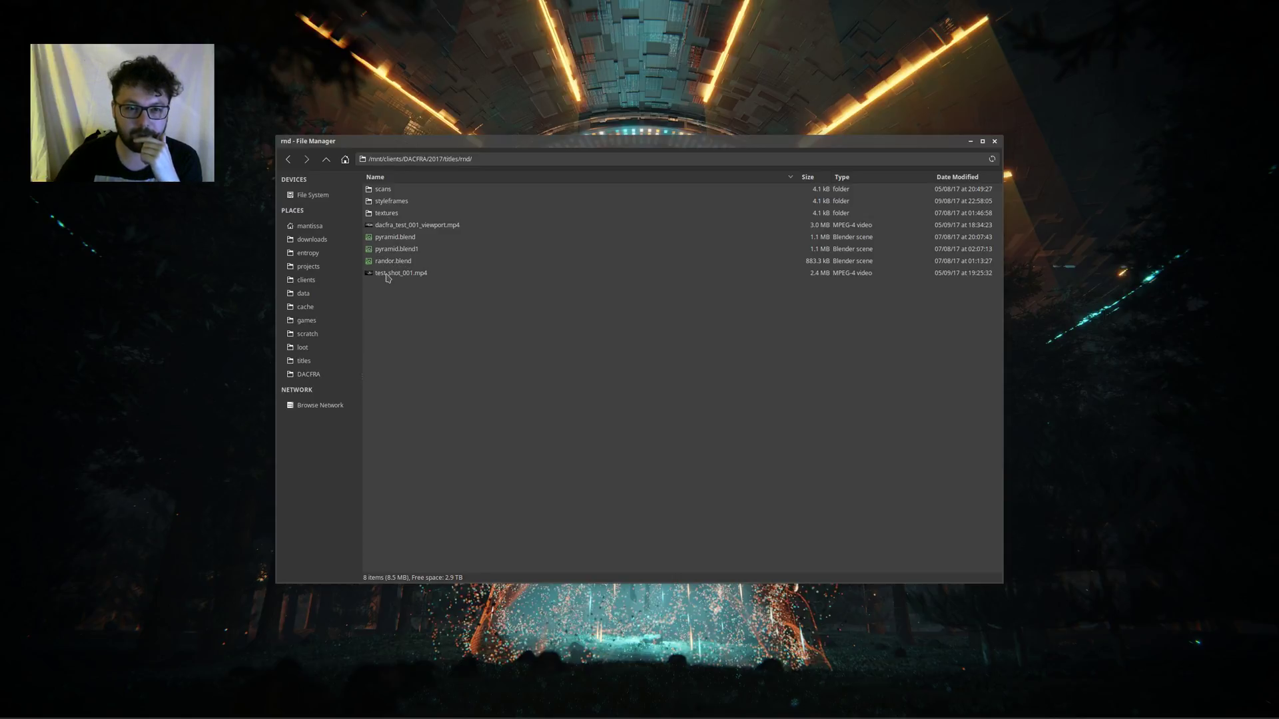
Step: Watch dacfra_test_001_viewport.mp4 in an enlarged player window, then quit the player
double_click(400, 228)
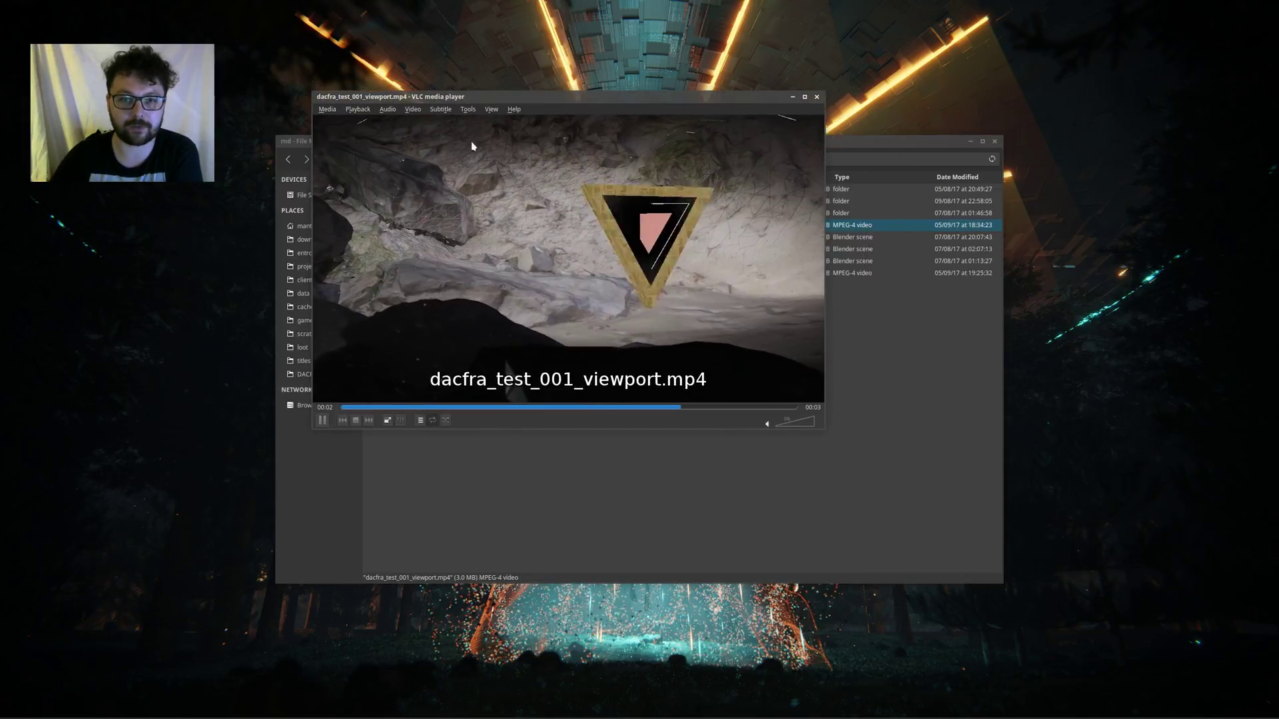
click(413, 109)
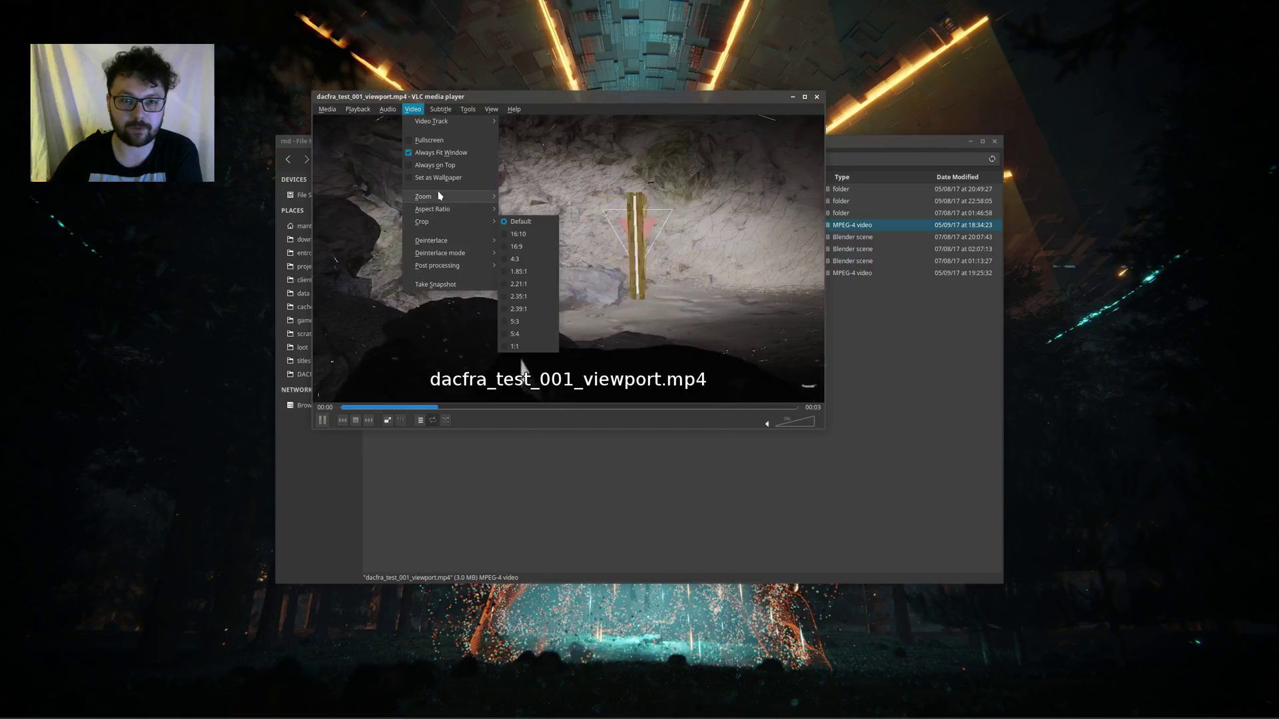
click(526, 234)
drag(601, 124, 413, 32)
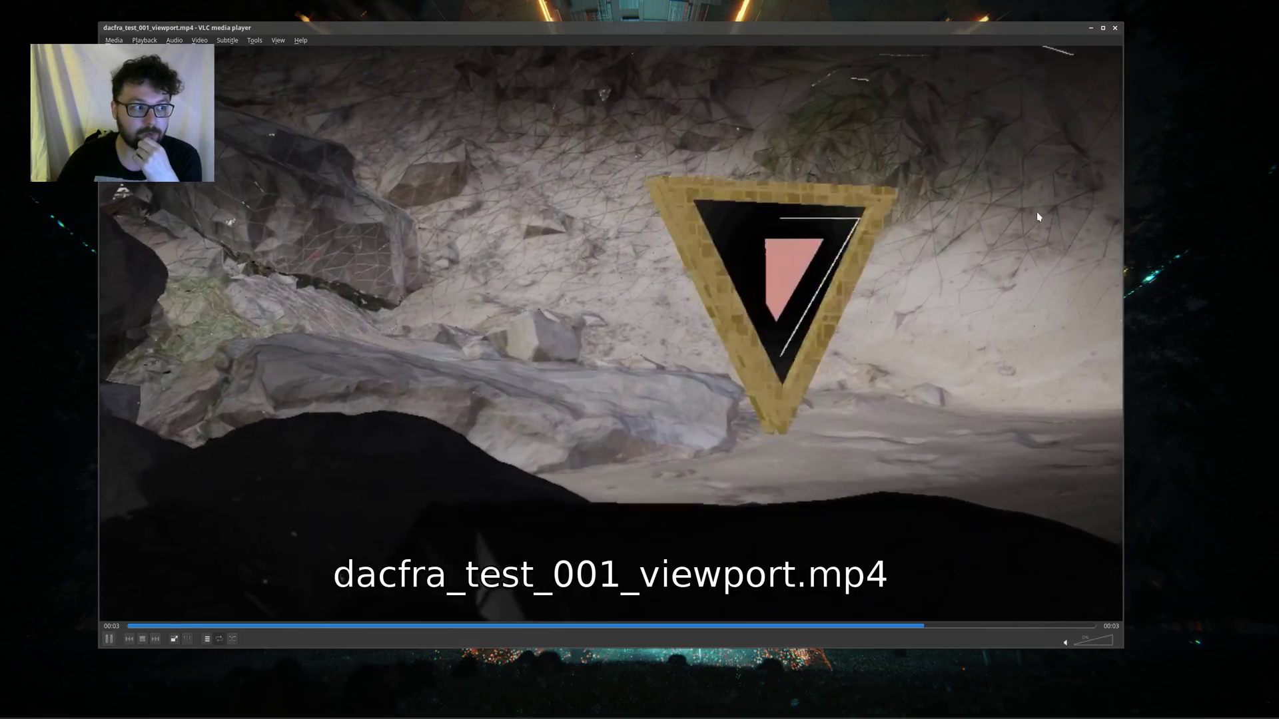
key(ctrl+q)
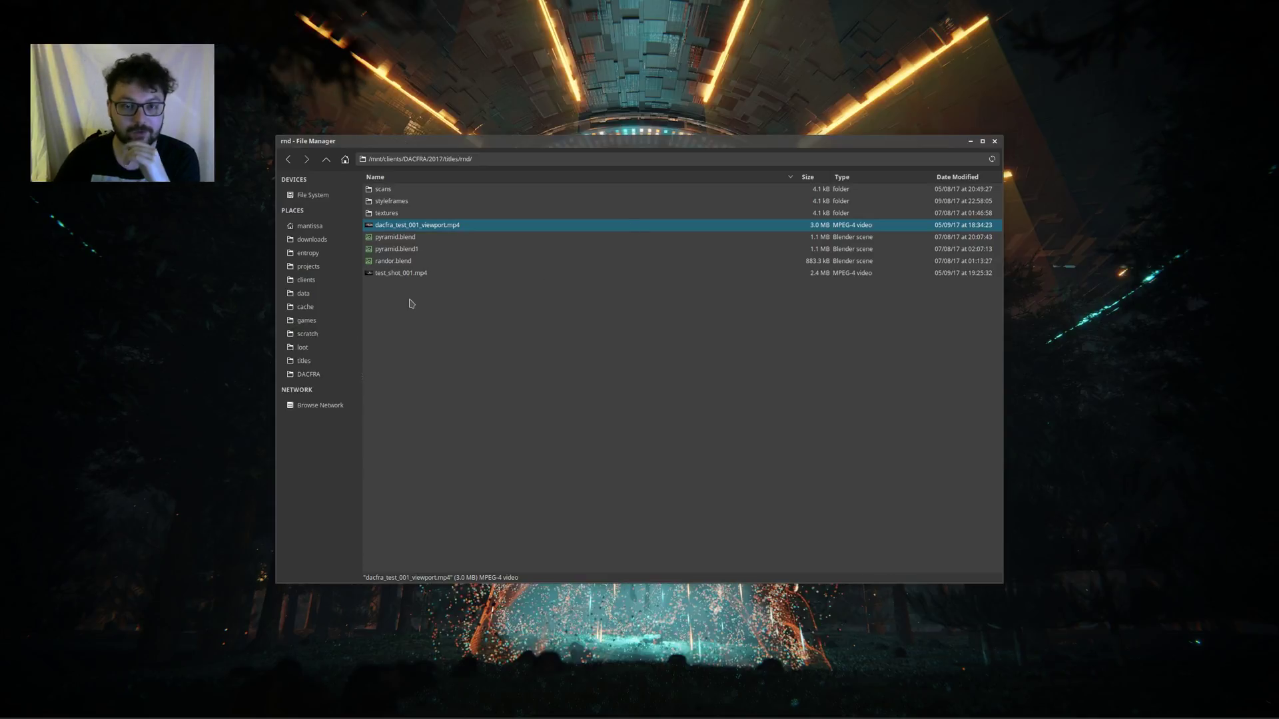
Step: Play test_shot_001.mp4 with the player moved over the file list, and quit the player
double_click(399, 275)
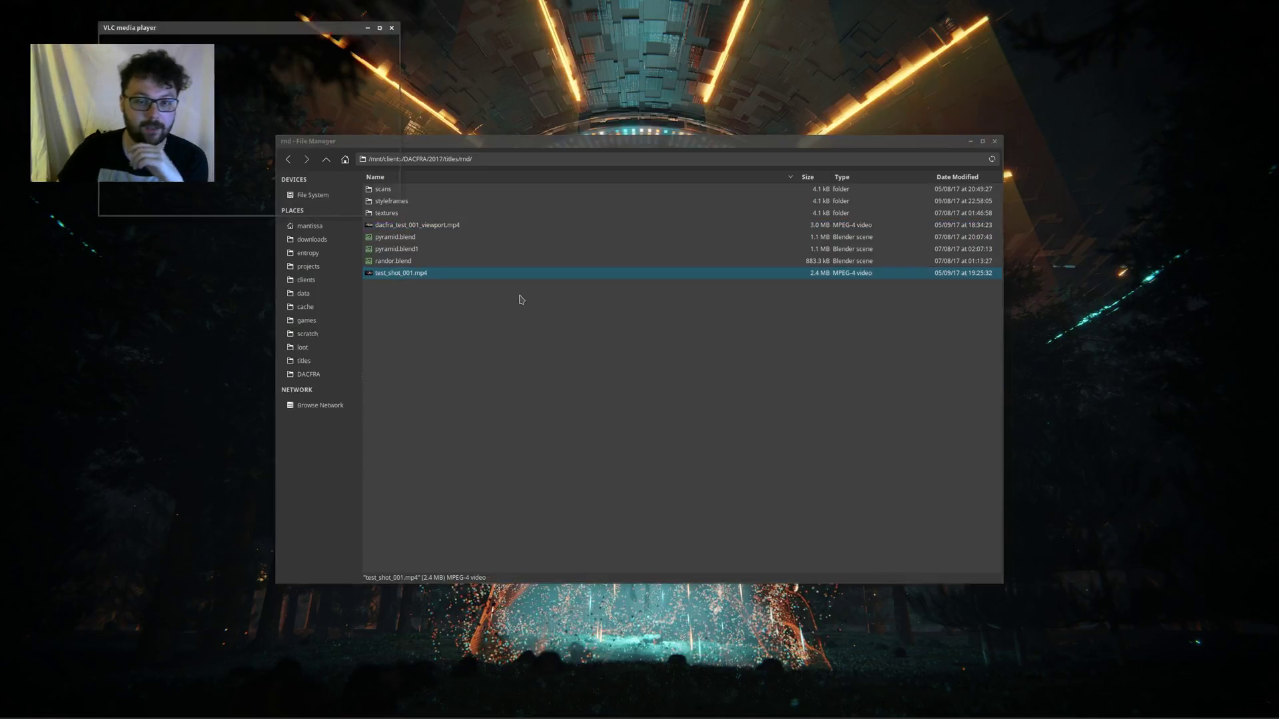
drag(425, 31, 663, 133)
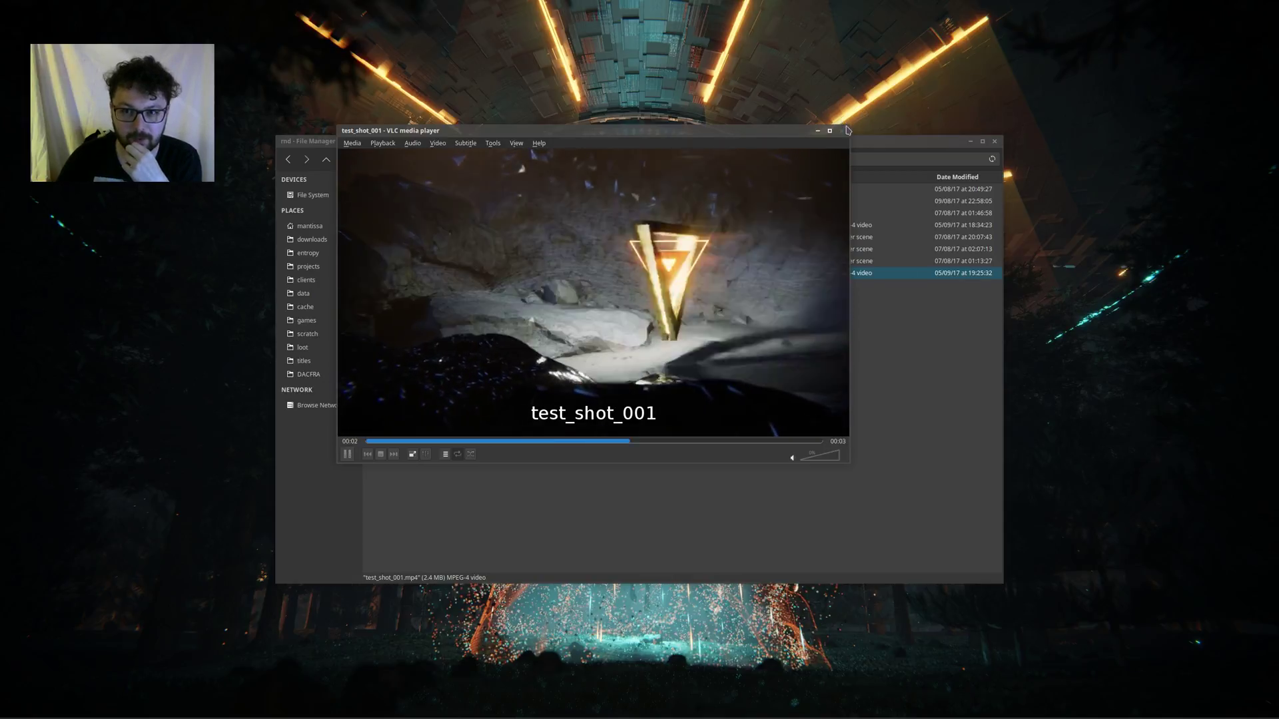
key(ctrl+q)
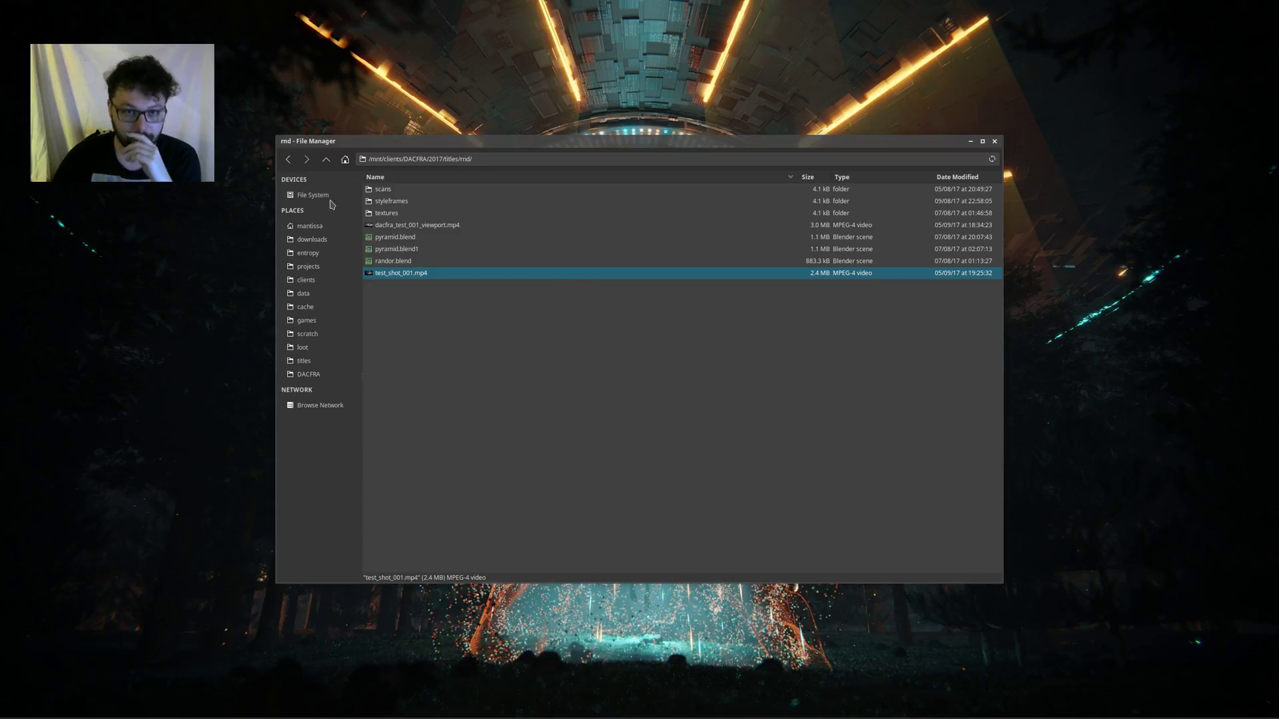
Step: Open randor.blend in Blender, examine the wireframe lattice of Circle.001 up close and from afar, and close the file
double_click(384, 262)
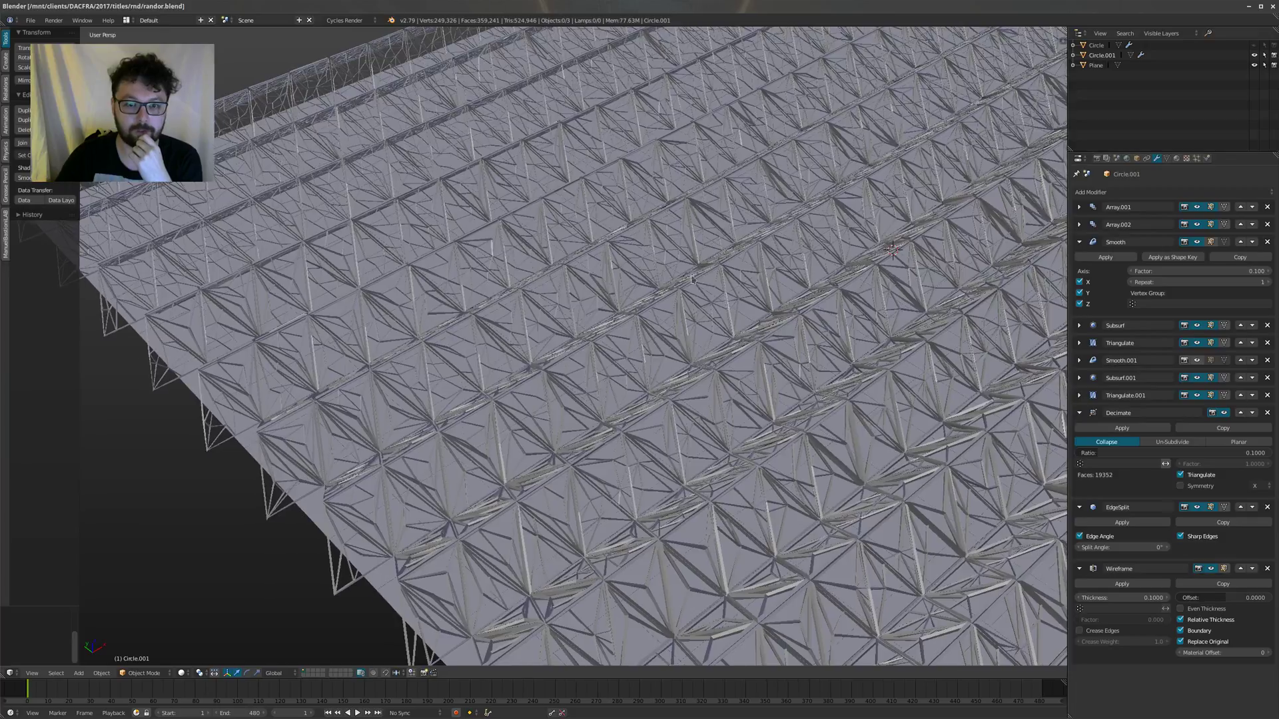
scroll(578, 337, up, 4)
middle_drag(578, 336, 550, 277)
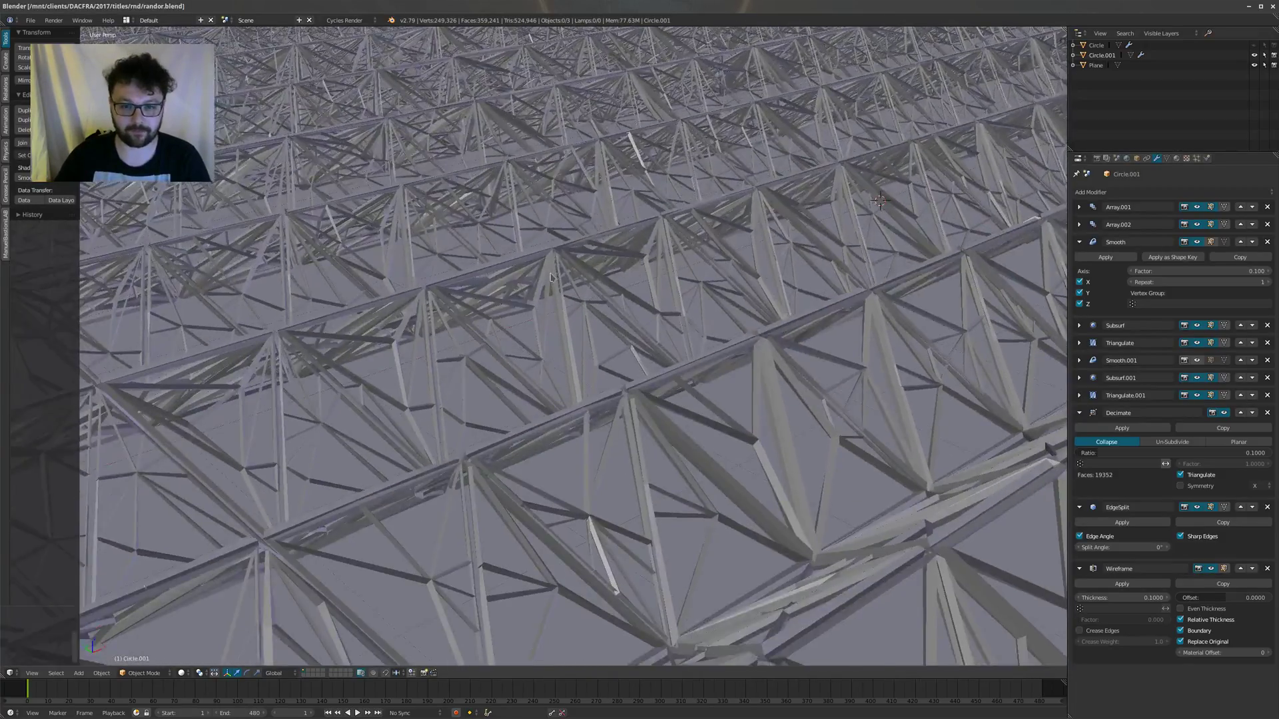
scroll(550, 277, up, 8)
scroll(588, 366, down, 2)
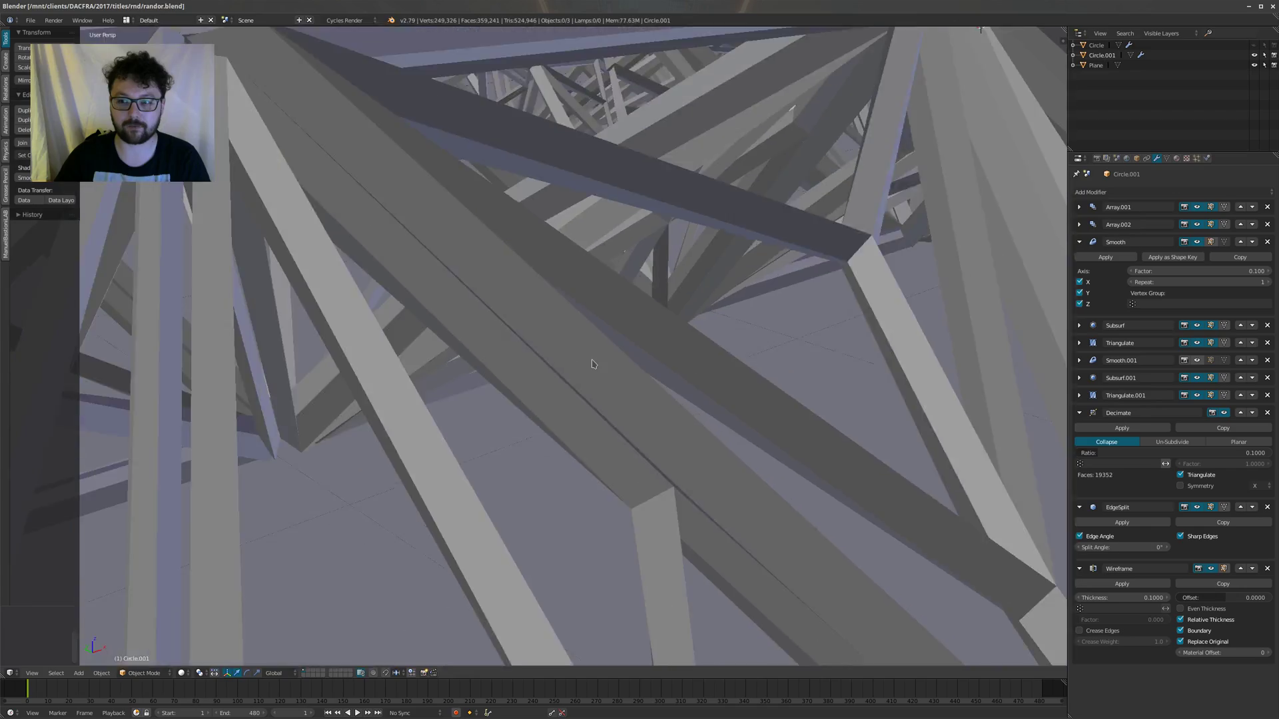
scroll(592, 364, down, 10)
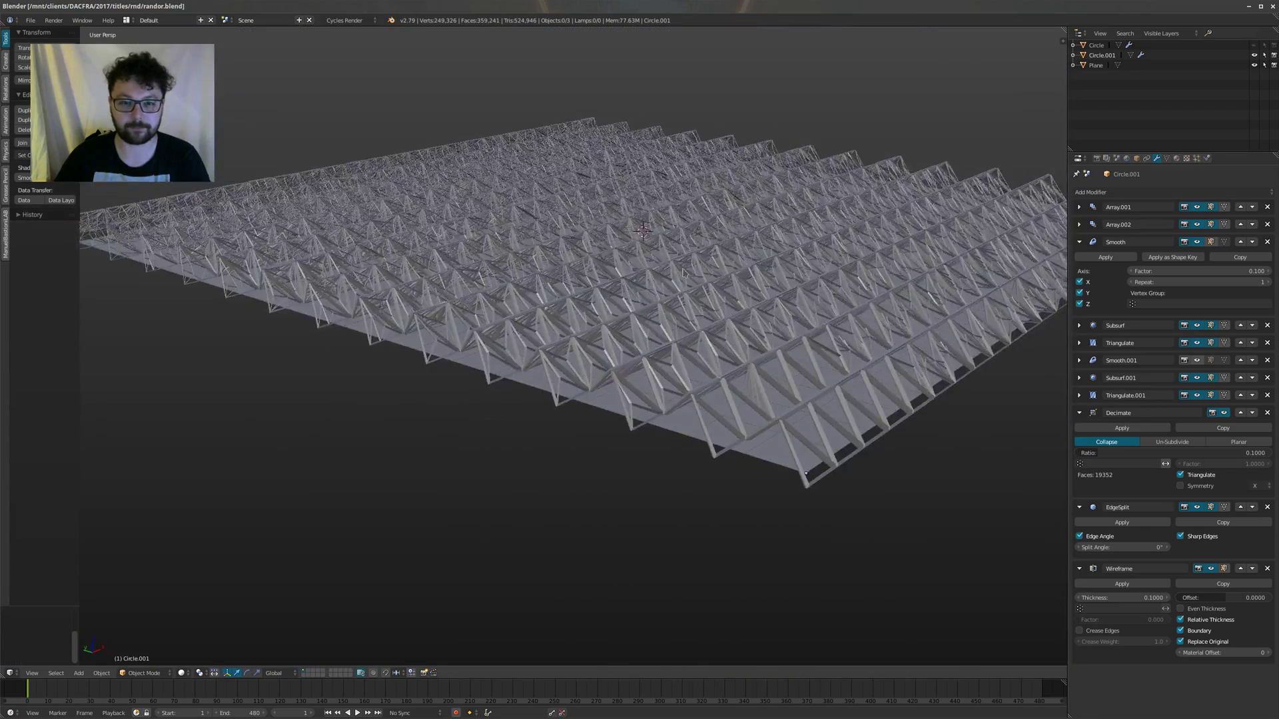
middle_drag(684, 273, 459, 372)
scroll(500, 379, up, 8)
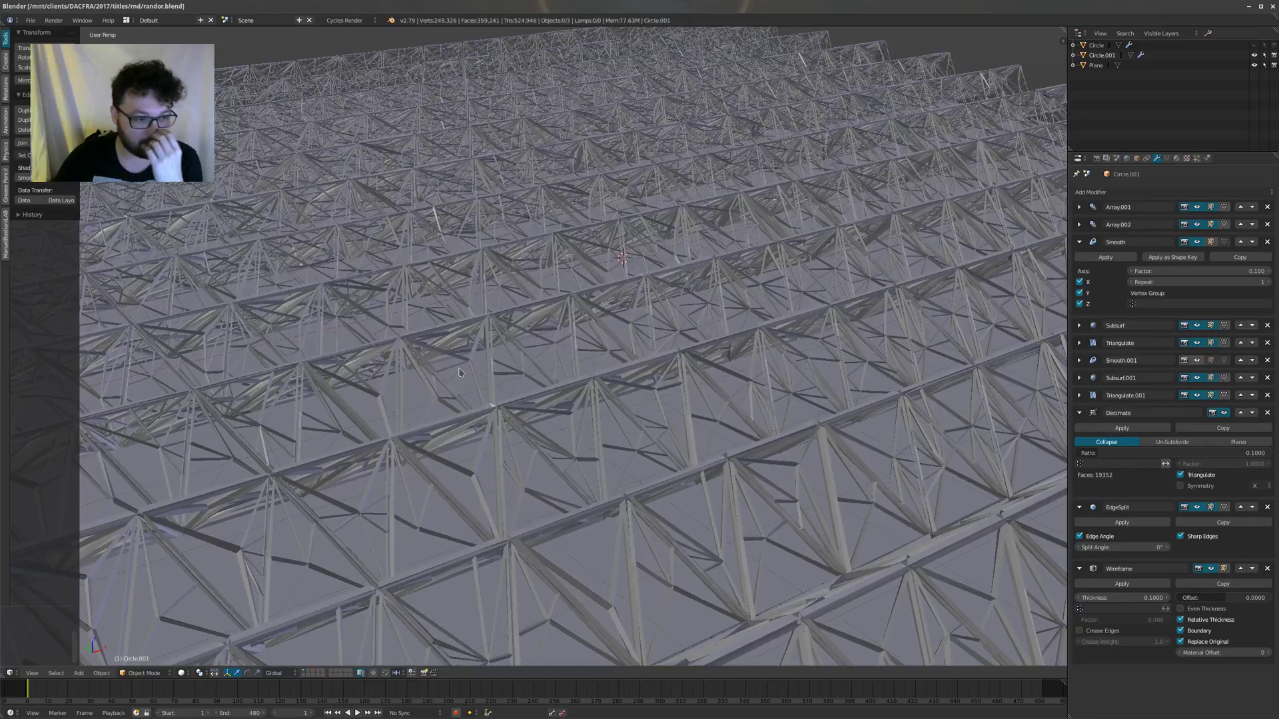
click(1273, 7)
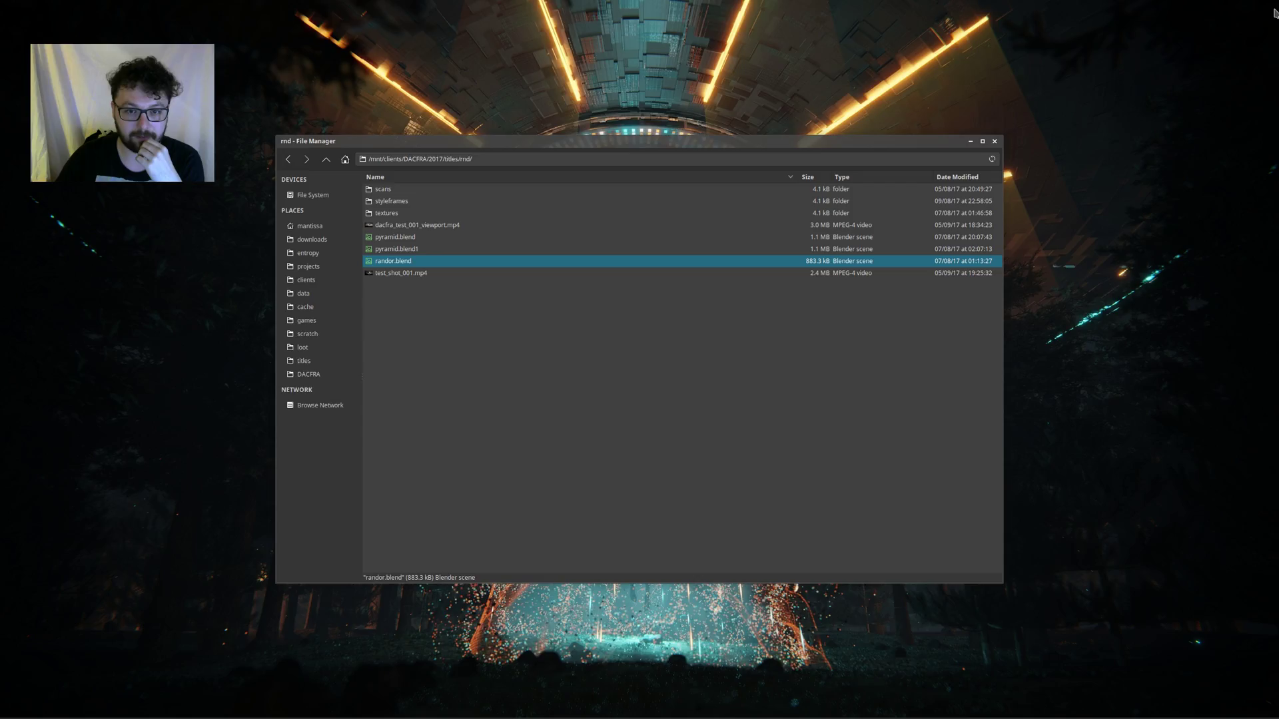
Step: Open pyramid.blend, restore the full editor layout, leave the camera view and play the pyramid animation while orbiting around it
double_click(395, 238)
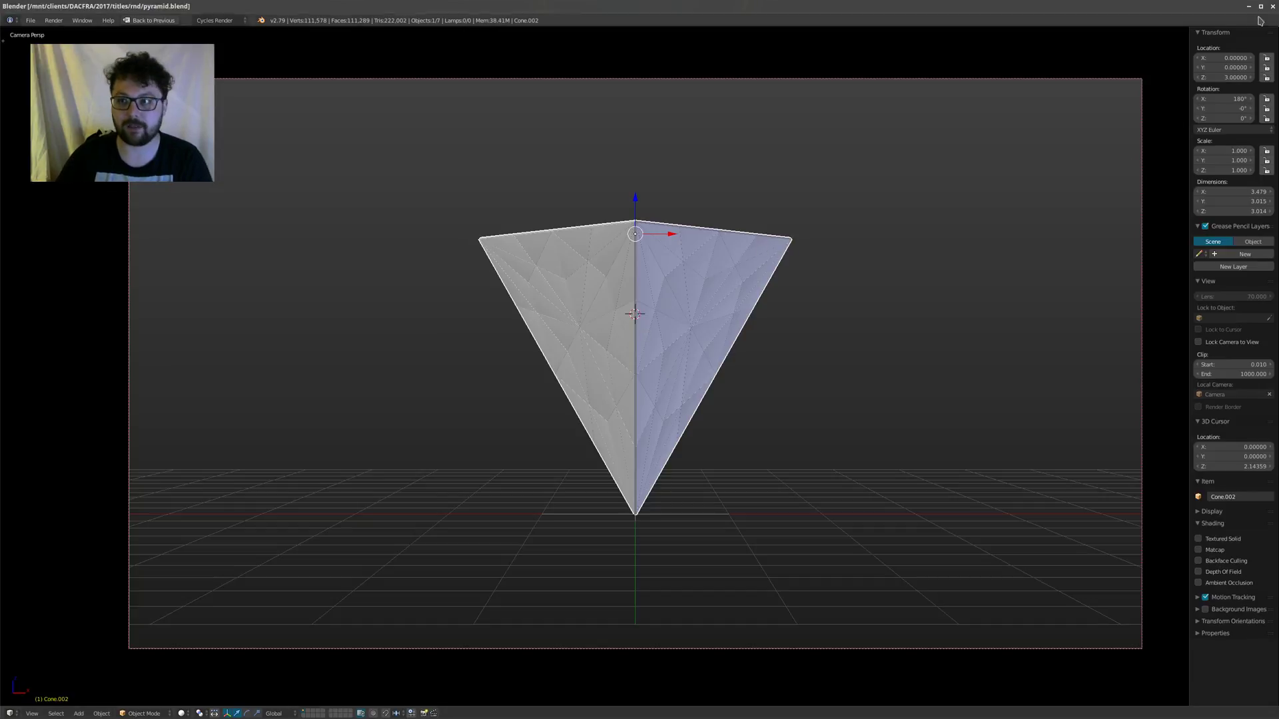
key(ctrl+Up)
key(KP_0)
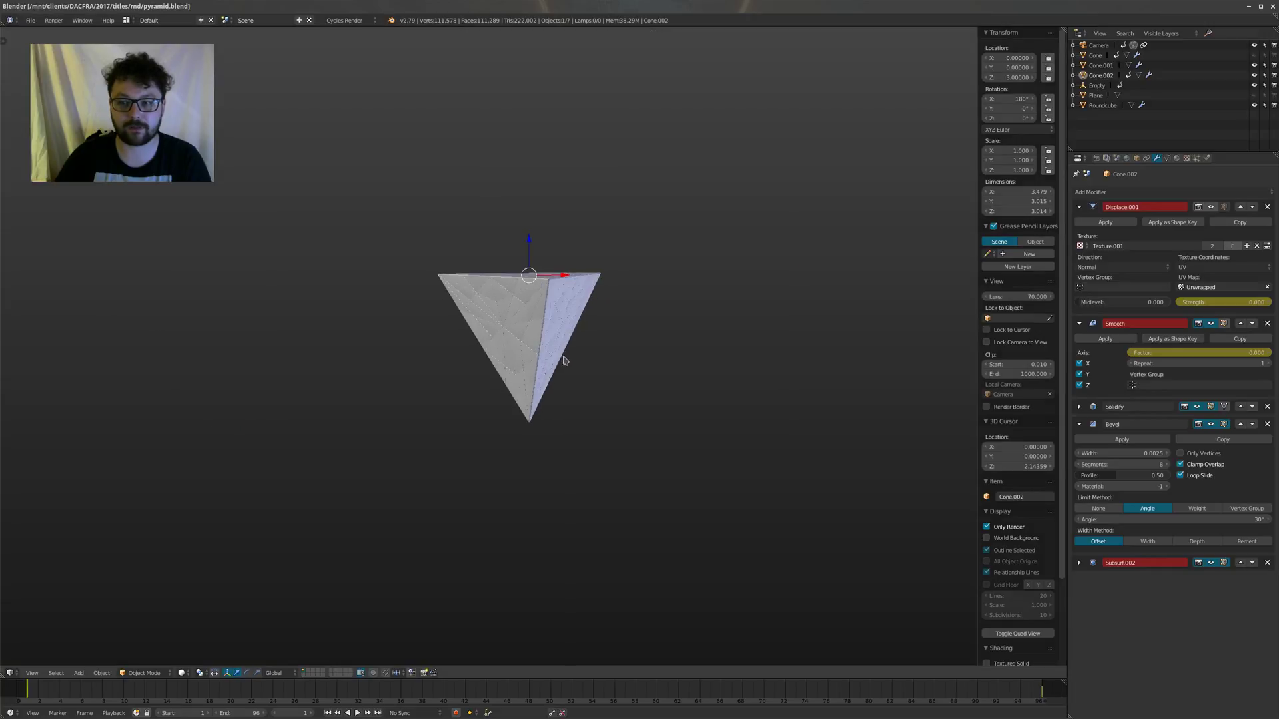
key(alt+a)
middle_drag(727, 433, 679, 403)
scroll(373, 333, up, 1)
middle_drag(356, 323, 346, 302)
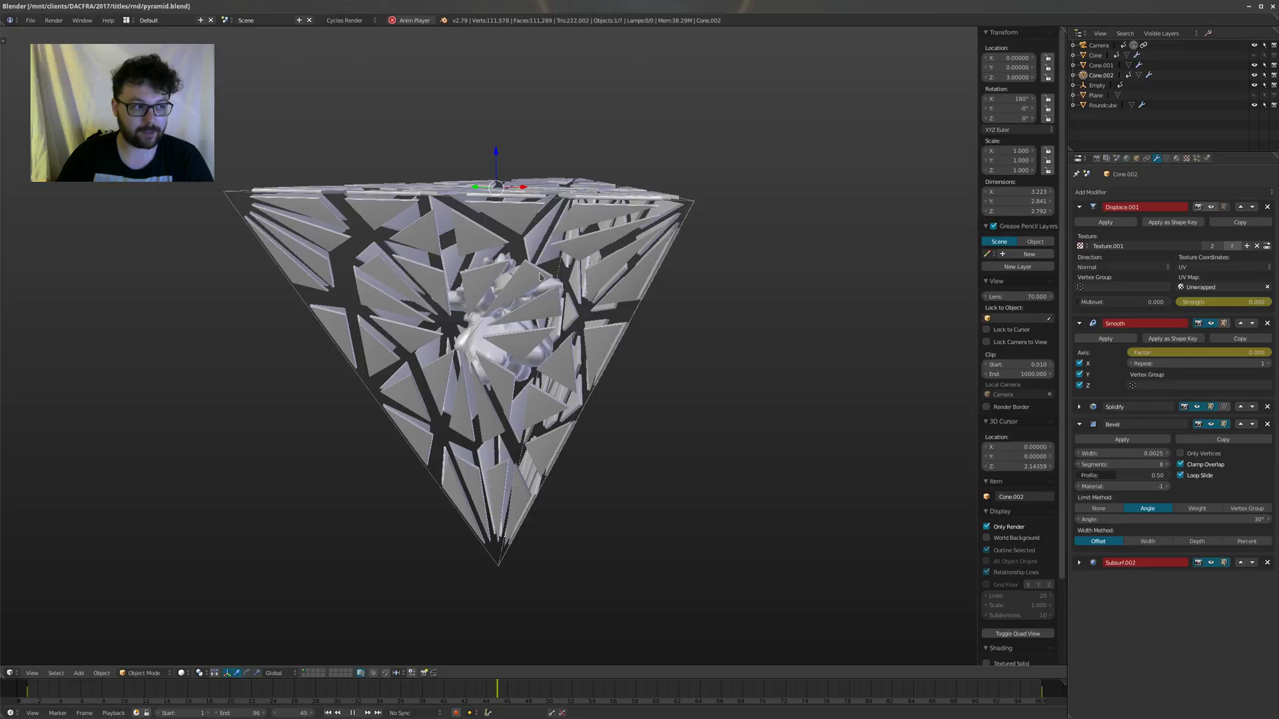
Step: Stop the animation partway and inspect the pyramid's separated shards from another angle and up close
key(alt+a)
mouse_move(540, 277)
middle_down()
mouse_move(533, 261)
mouse_move(459, 247)
mouse_move(477, 249)
mouse_move(480, 234)
mouse_move(409, 228)
mouse_move(688, 286)
middle_up()
scroll(452, 245, up, 5)
scroll(448, 243, down, 5)
scroll(476, 250, up, 5)
scroll(478, 233, down, 5)
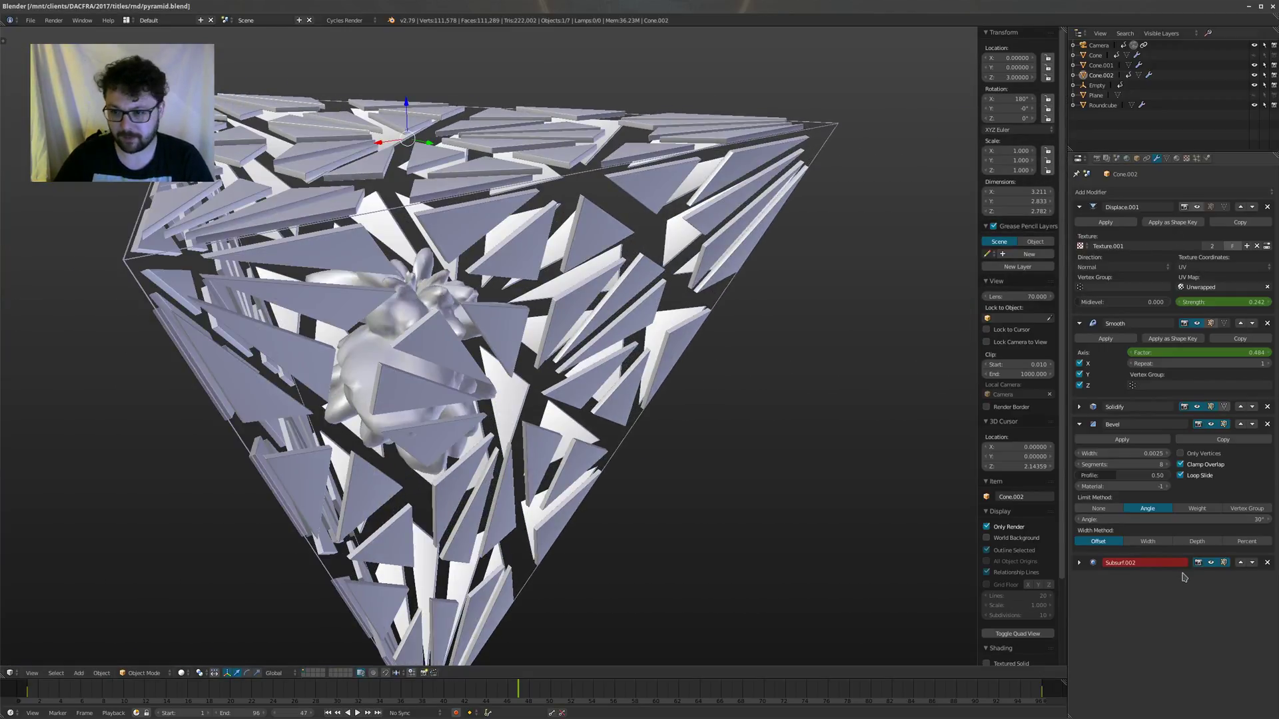
Step: Hide the effect of the Bevel, Solidify and Smooth modifiers on the Cone.002 pyramid in the viewport
click(1206, 407)
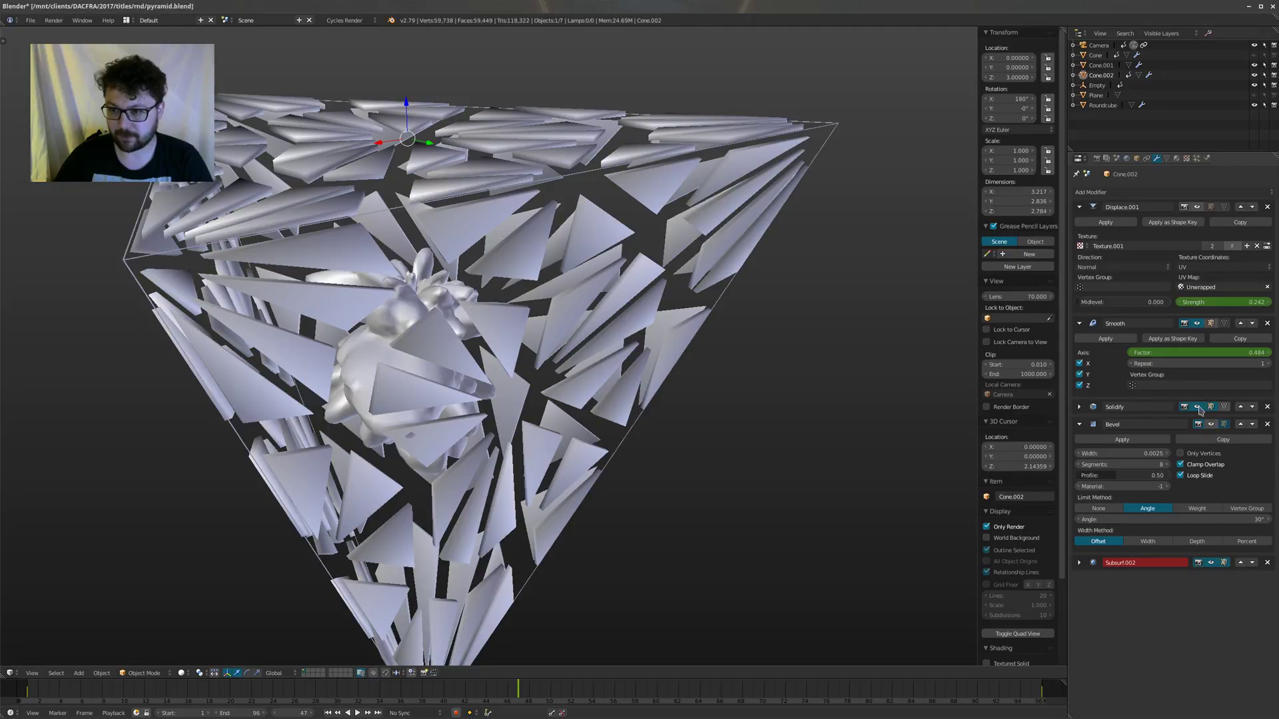
click(1198, 407)
click(1198, 325)
Step: Examine the pyramid's base mesh from several angles, alternating between wireframe and solid shading
key(z)
middle_drag(652, 276, 606, 340)
scroll(692, 236, down, 2)
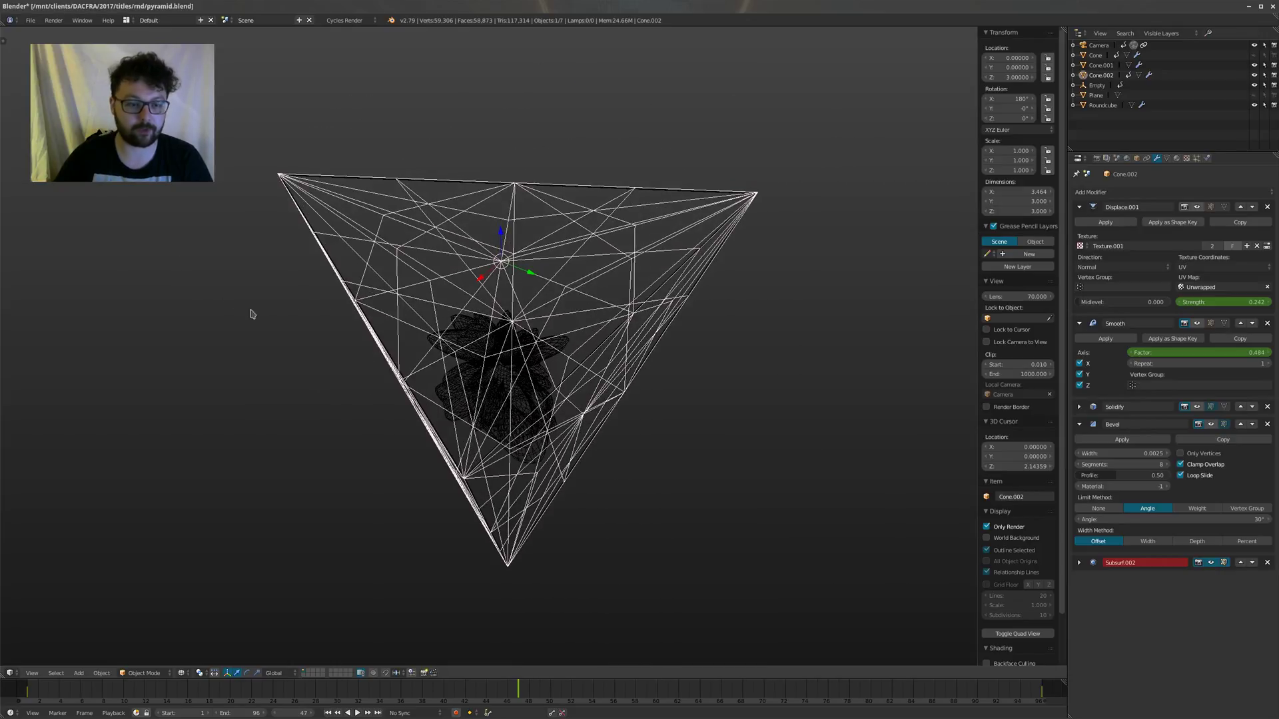
mouse_move(495, 378)
middle_down()
mouse_move(509, 335)
mouse_move(545, 365)
mouse_move(409, 406)
middle_up()
key(z)
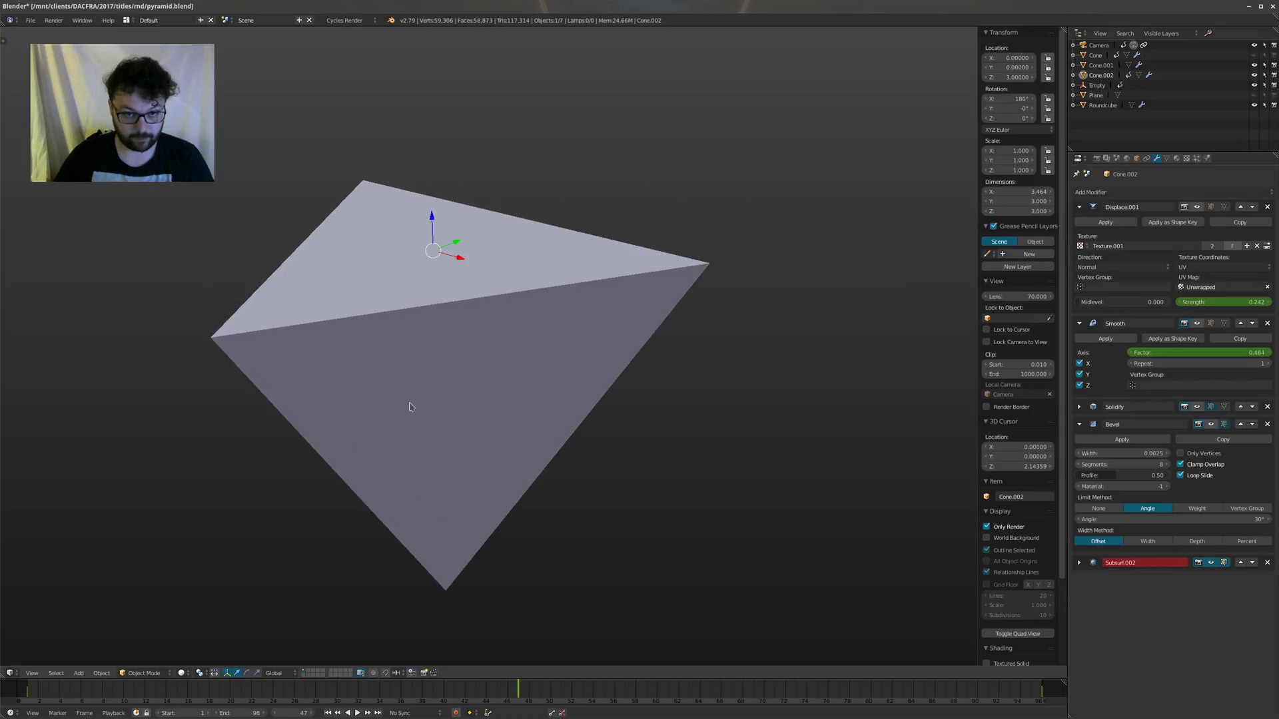
middle_drag(459, 249, 479, 370)
key(z)
key(z)
Step: Show the effect of the pyramid's Displace.001 and Smooth modifiers in the viewport and inspect the shards from several angles
click(1197, 207)
middle_drag(659, 260, 693, 239)
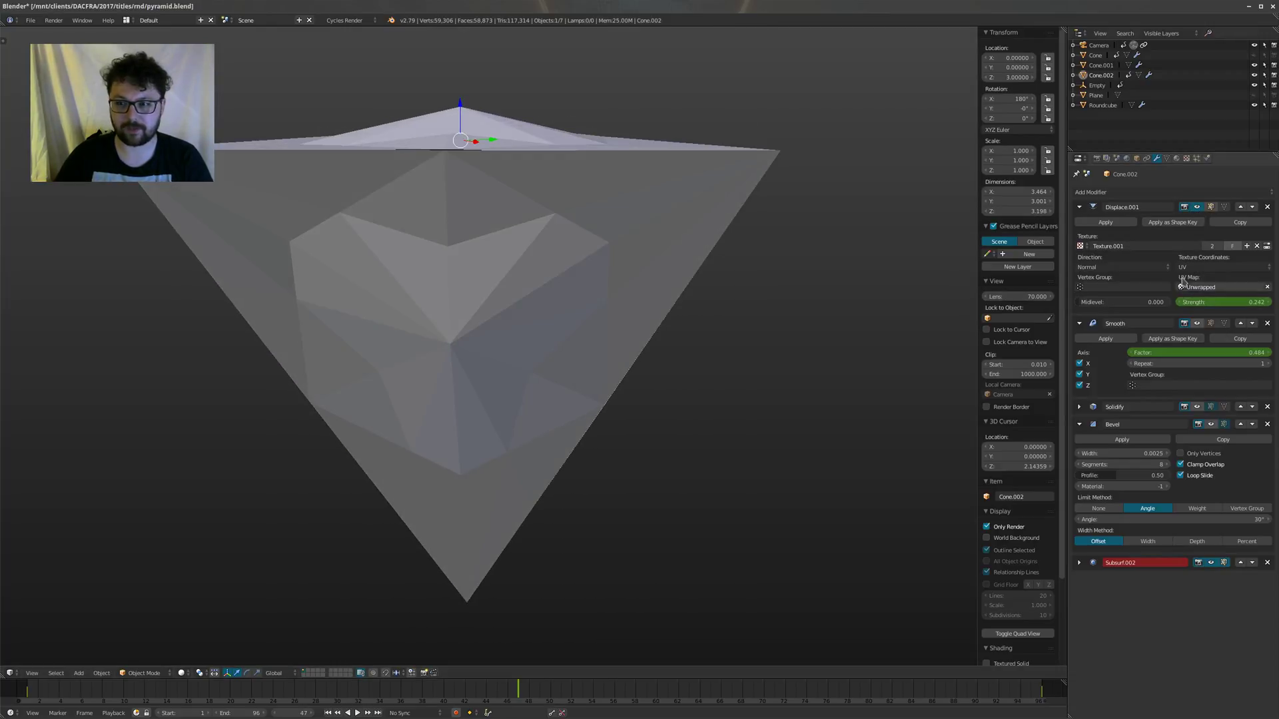
middle_drag(599, 286, 616, 316)
scroll(597, 258, up, 1)
shift+middle_drag(598, 257, 580, 292)
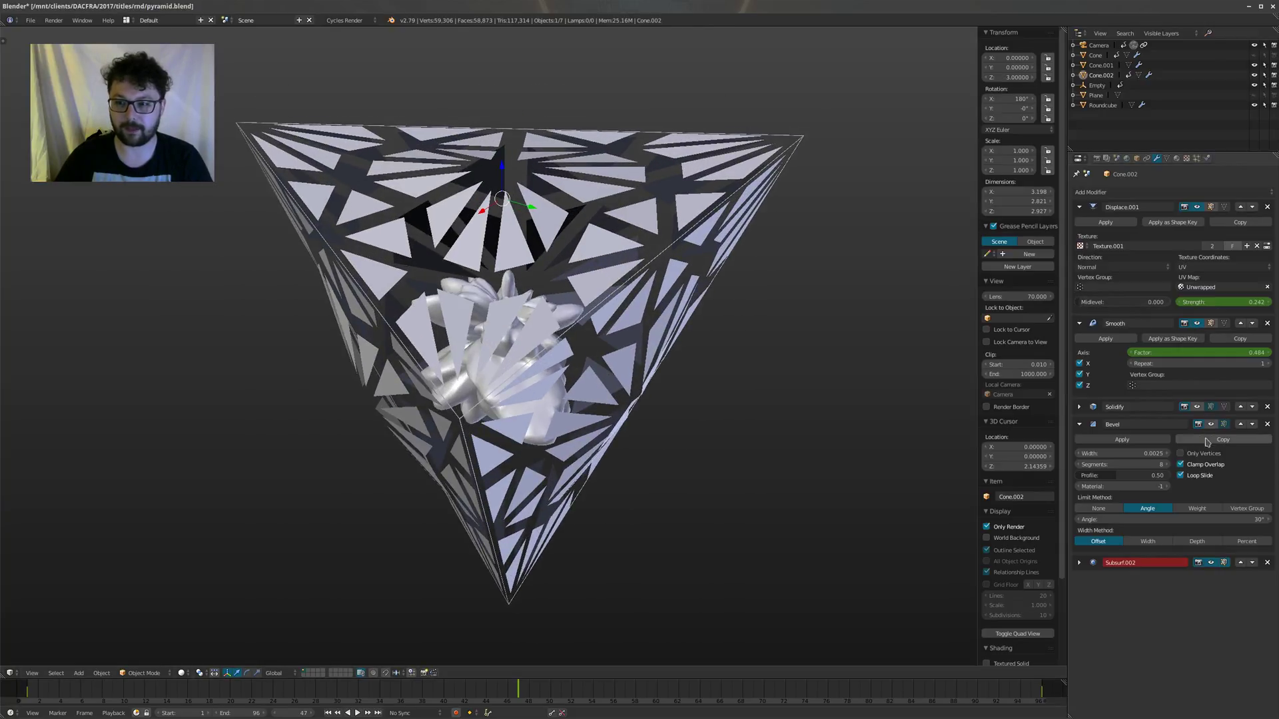
Step: Enable the pyramid's Solidify modifier in the viewport and turn off the display of Displace.001 to compare the shards
click(1209, 407)
middle_drag(780, 360, 736, 333)
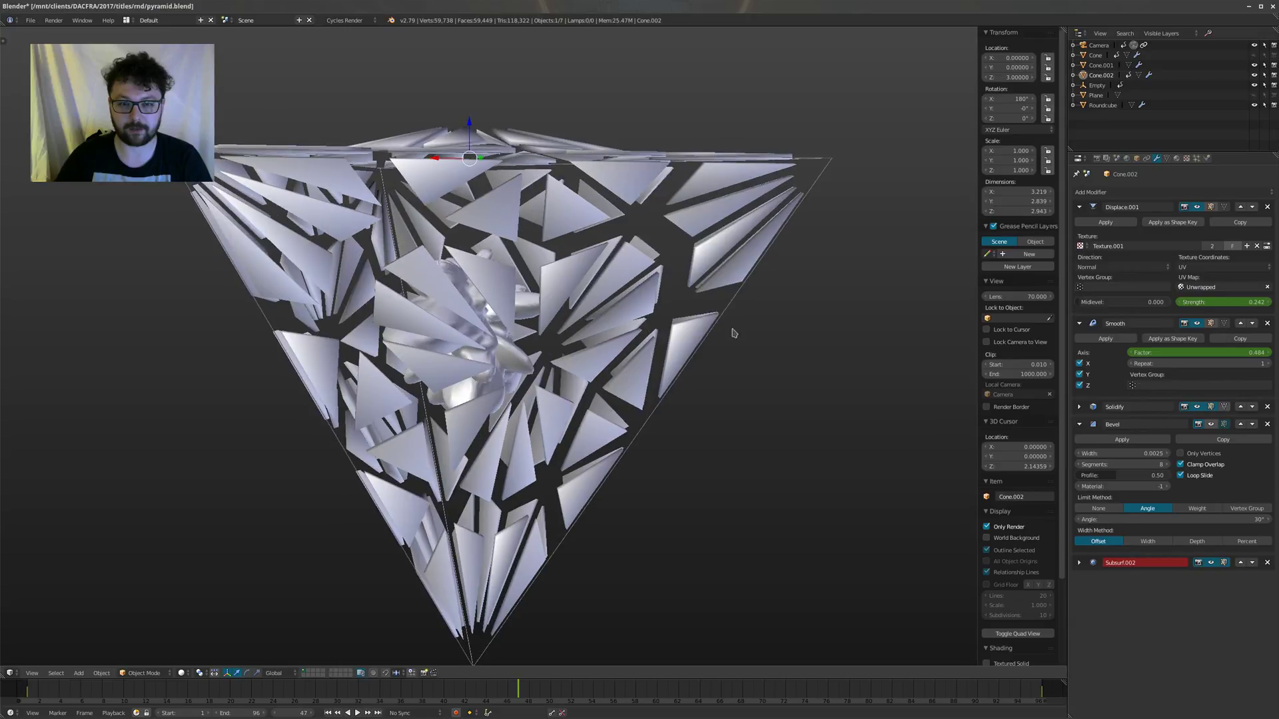
click(1196, 207)
middle_drag(639, 266, 559, 303)
scroll(554, 286, up, 1)
scroll(558, 302, down, 1)
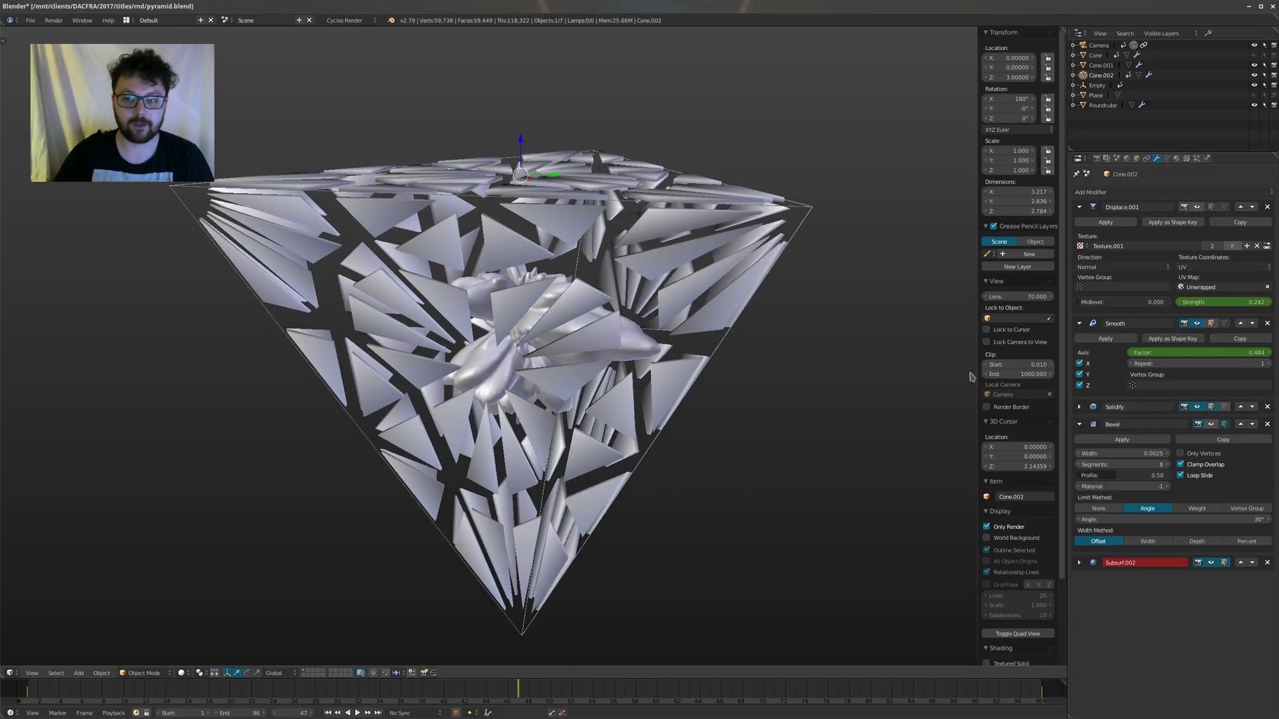
Step: Enable the pyramid's Bevel modifier in the viewport and inspect the bevelled shards from different sides
click(1211, 425)
middle_drag(722, 351, 666, 373)
shift+middle_drag(613, 331, 589, 342)
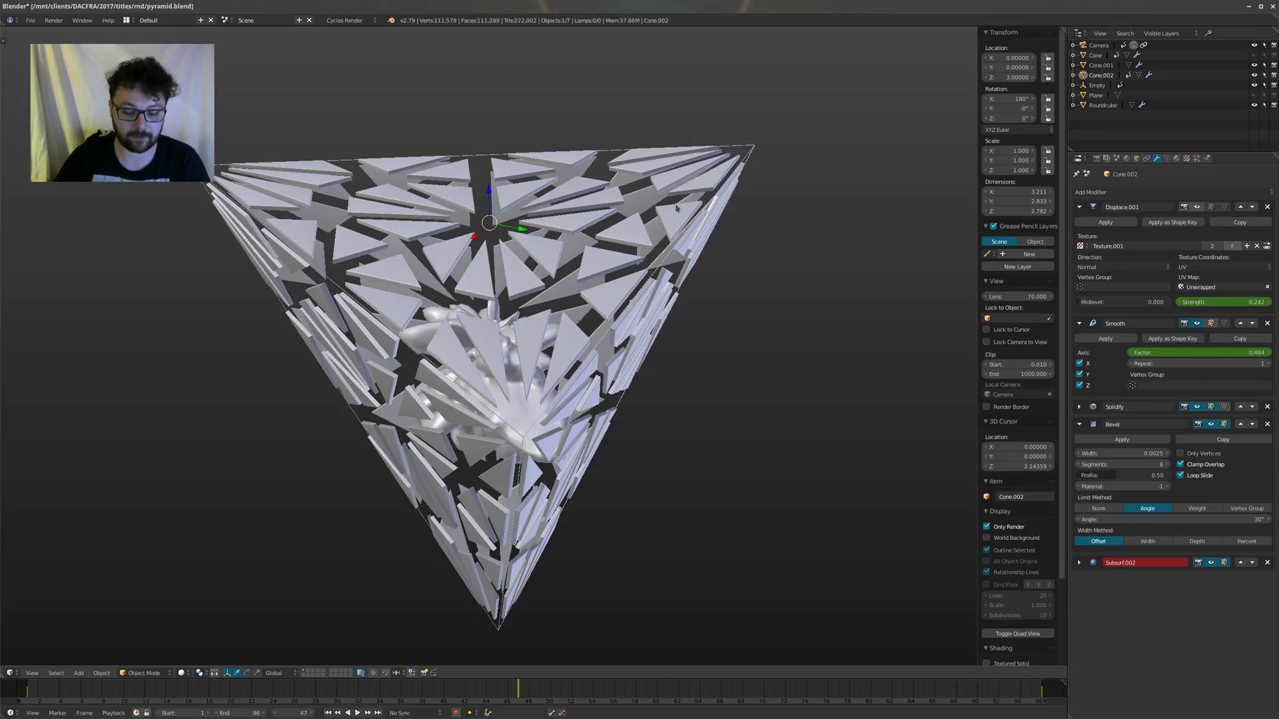
middle_drag(453, 301, 497, 283)
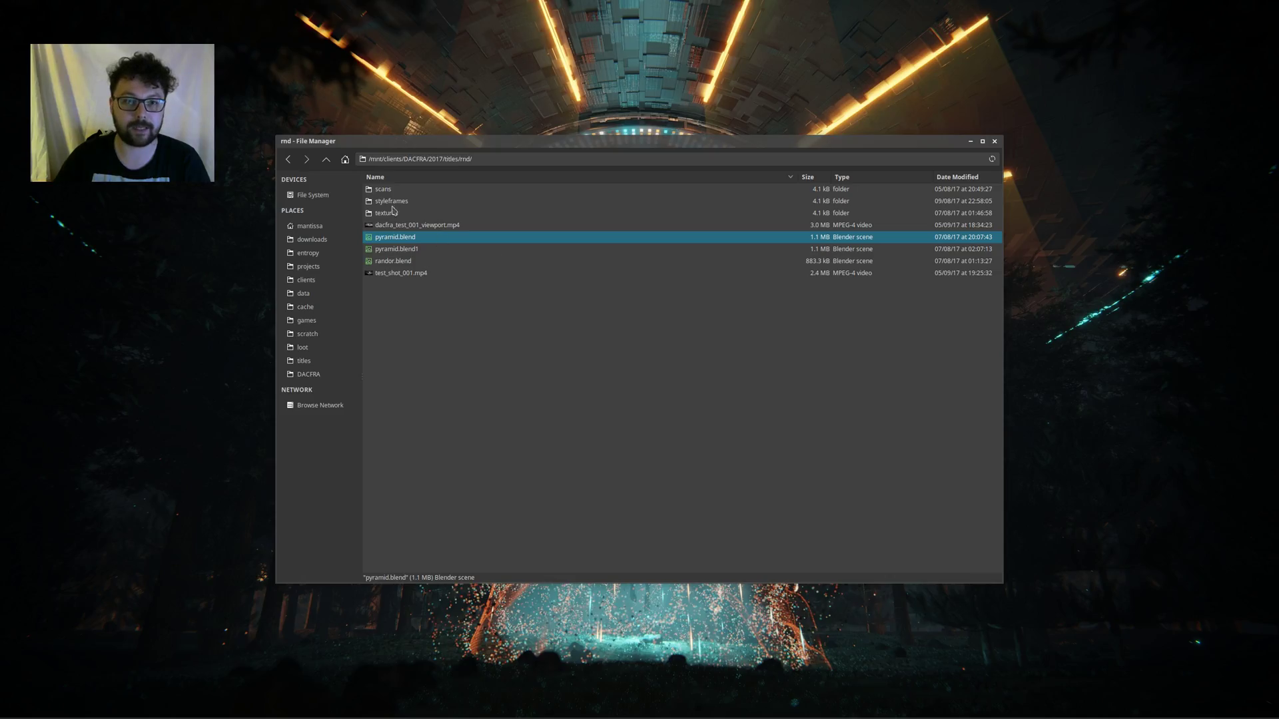
Step: Open the styleframes folder, view styleframe_01.png and close the image viewer
double_click(392, 202)
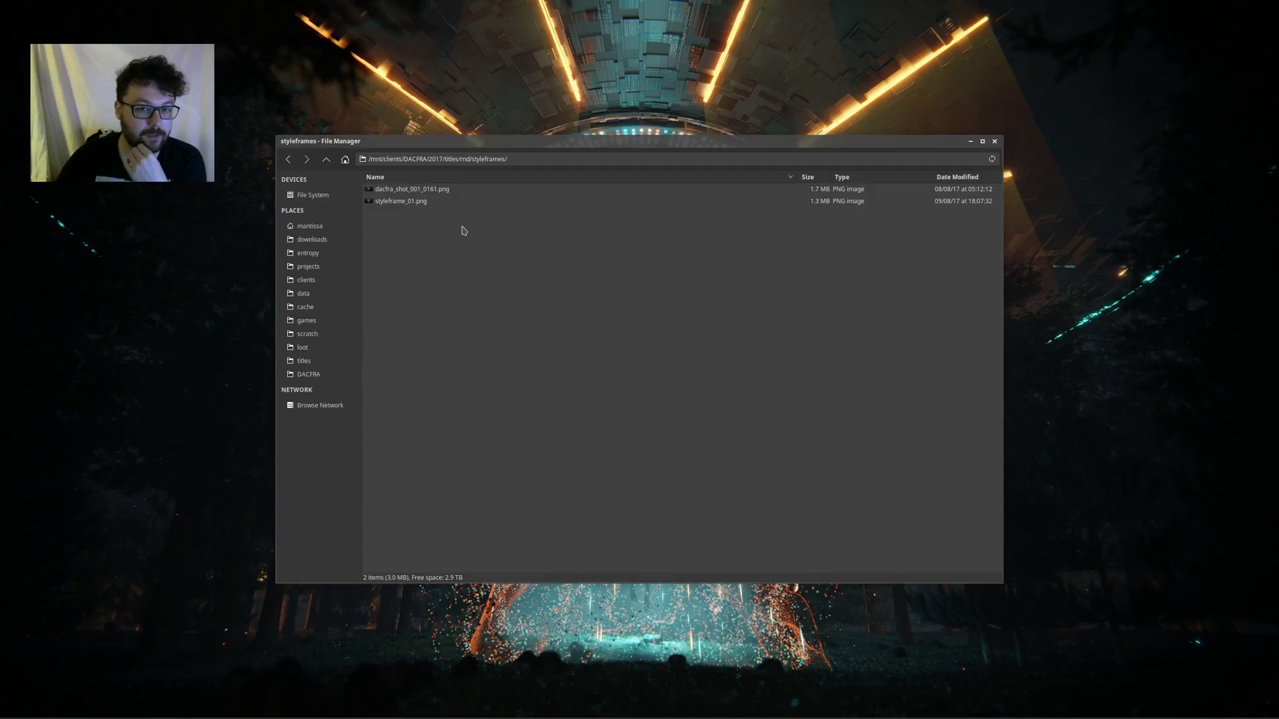
click(393, 203)
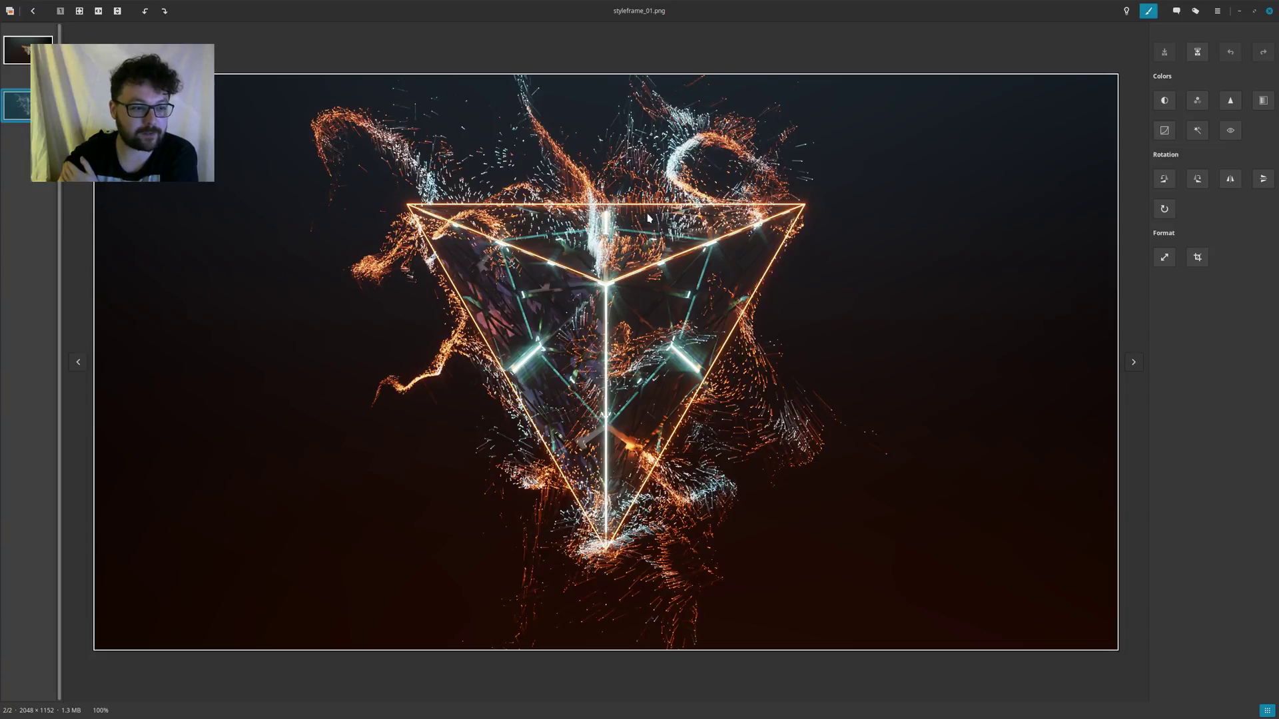
click(1269, 11)
Step: Go back up to the titles folder and open dacfra_shot_0100.blend from the dacfra_shot_0100 folder inside blender
click(468, 305)
key(alt+Up)
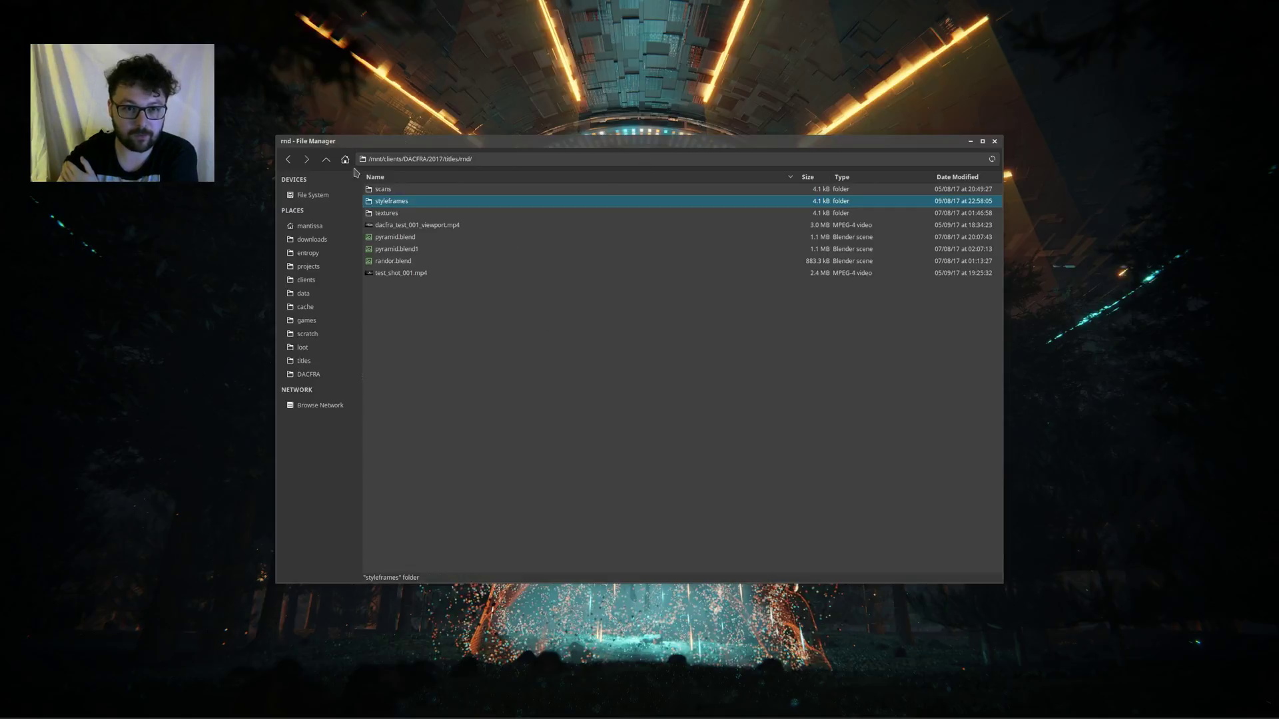
key(alt+Up)
double_click(384, 202)
double_click(408, 207)
click(407, 204)
double_click(407, 202)
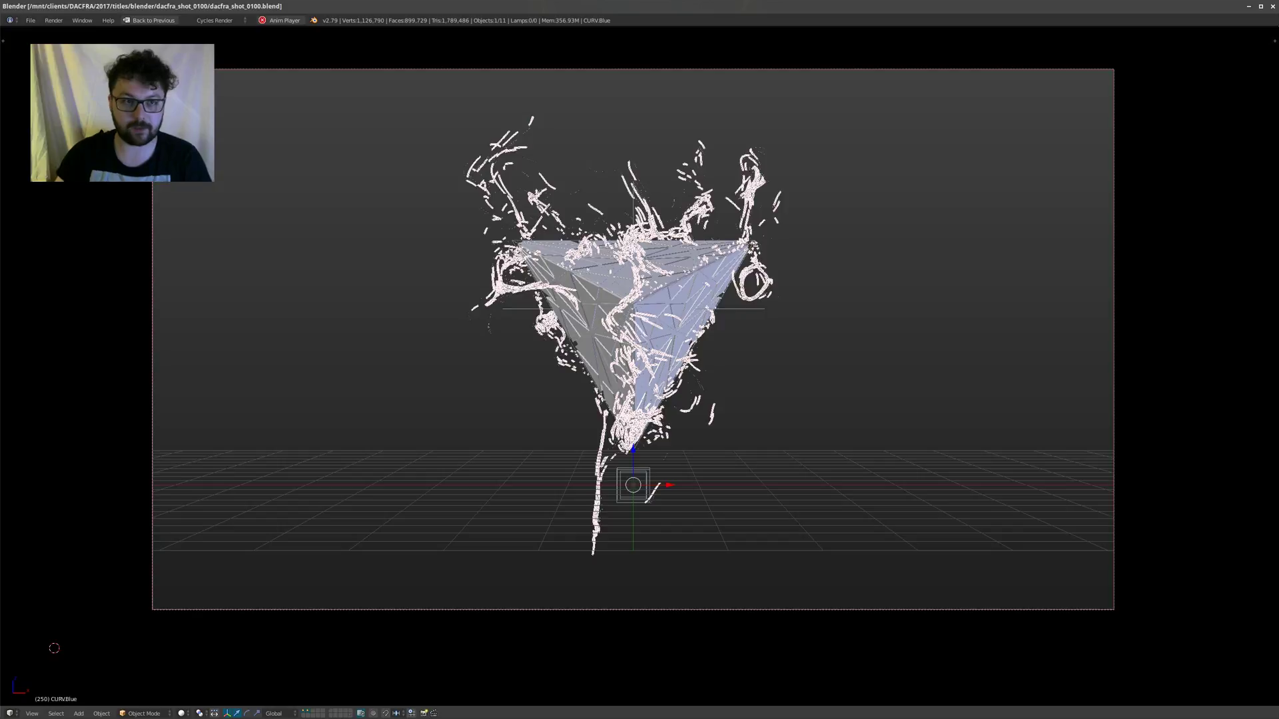
Step: Close the extra full-screen window and change the node editor area to a 3D View showing the pyramid
double_click(1012, 8)
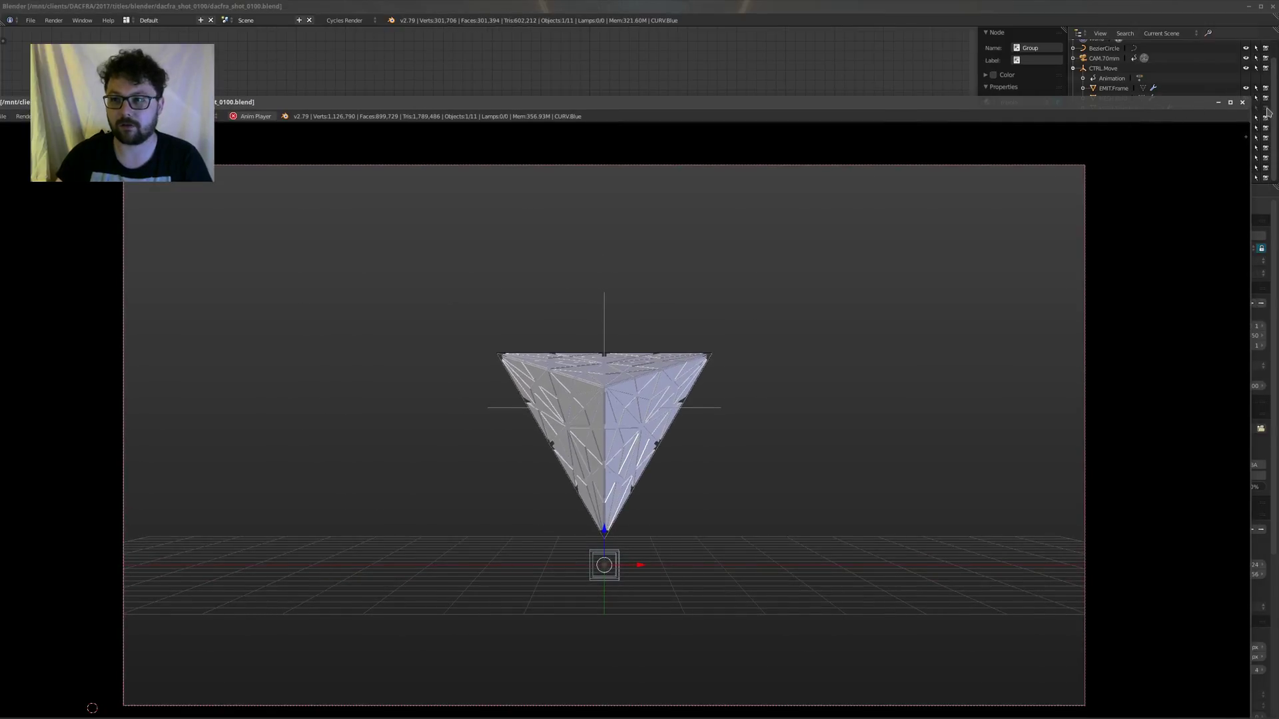
click(1242, 102)
click(10, 503)
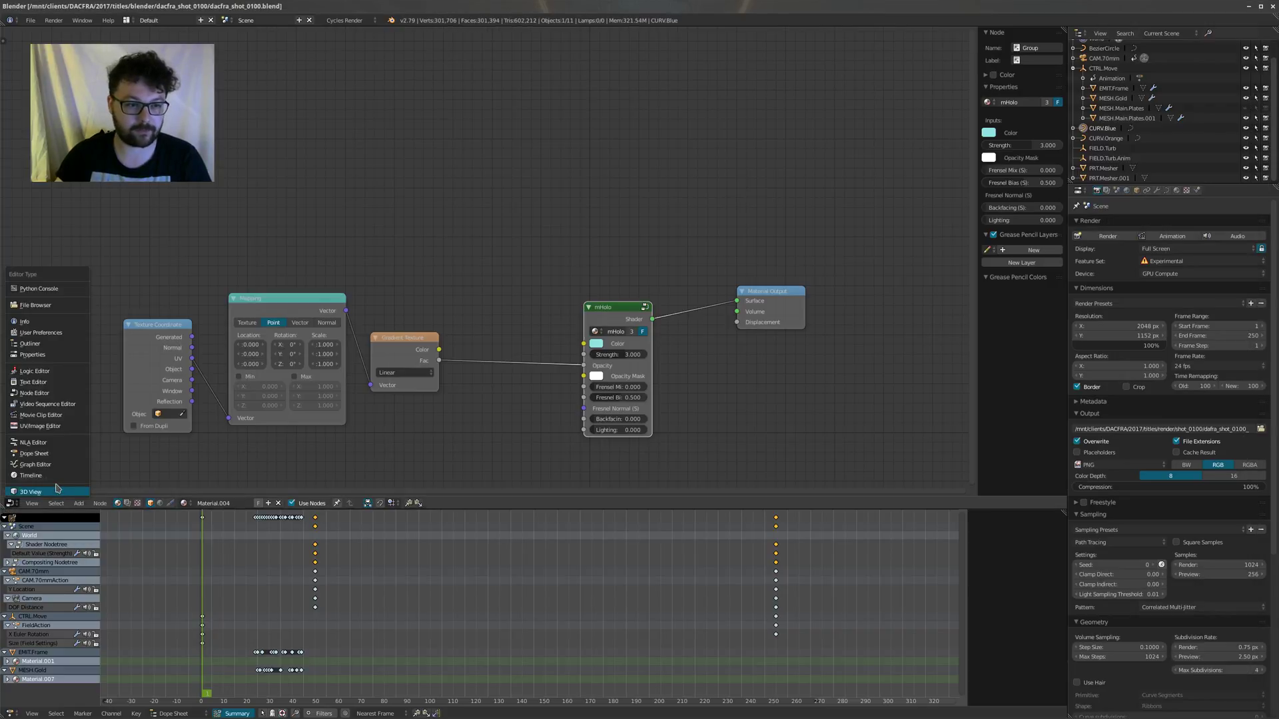
key(Return)
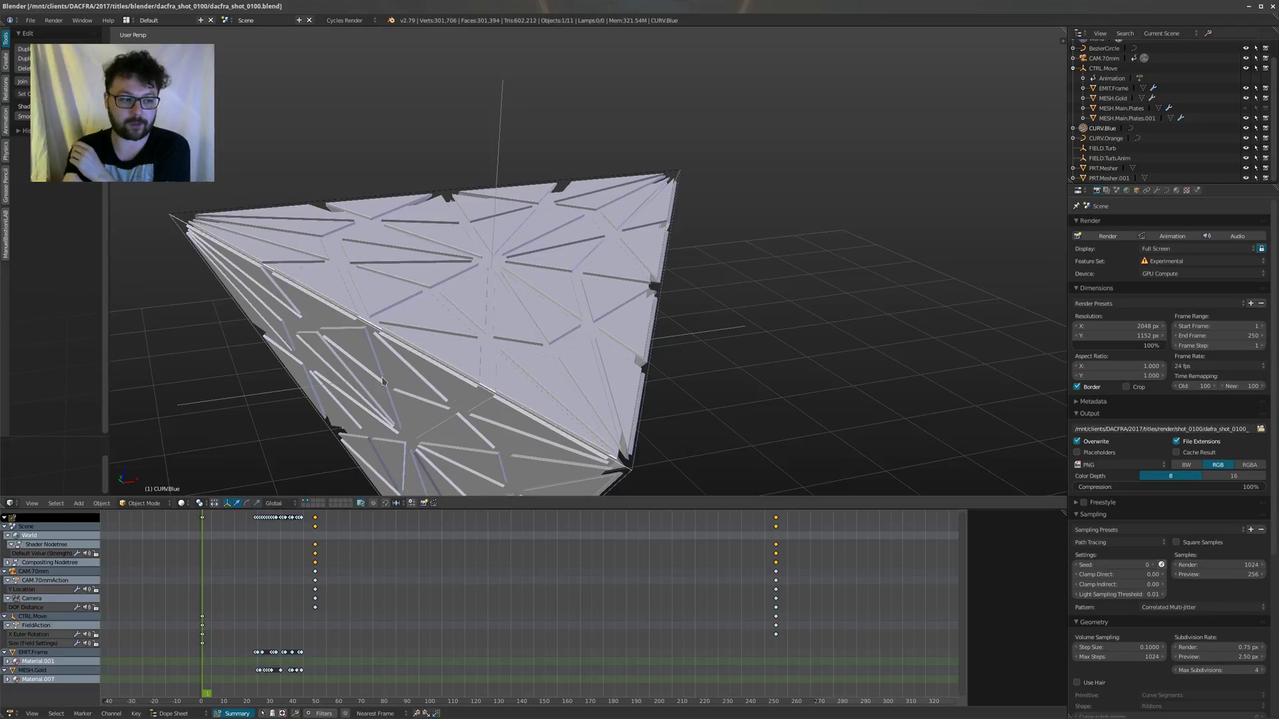
middle_drag(555, 214, 513, 300)
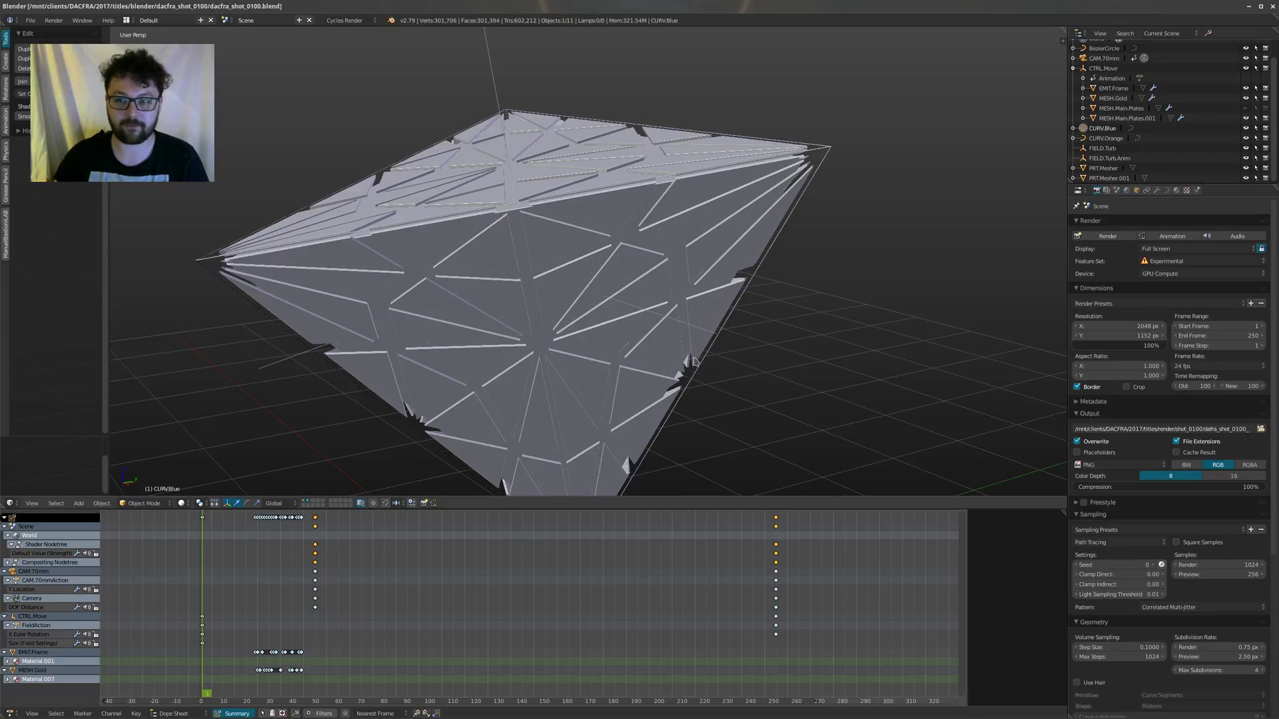
Step: Scrub to frame 92, deselect everything and play the animation to examine the trails growing around the pyramid, stopping at frame 111
drag(395, 573, 412, 571)
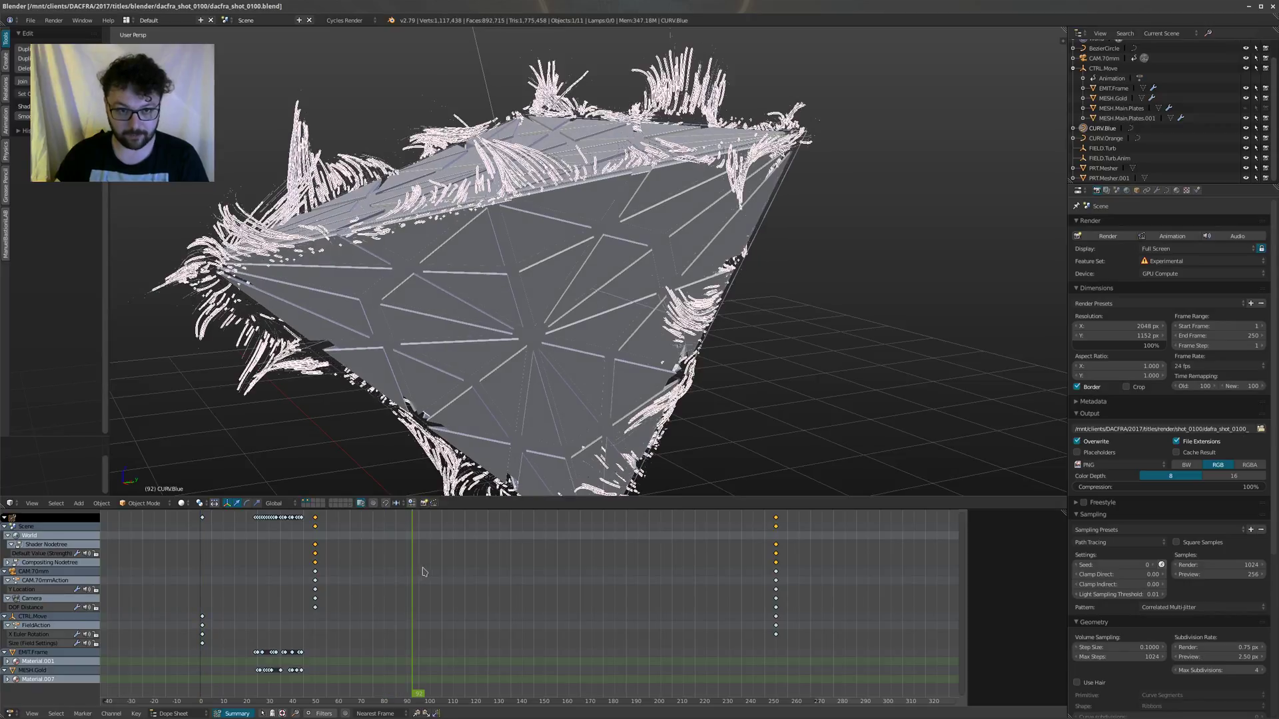
key(a)
middle_drag(416, 299, 520, 357)
scroll(486, 342, up, 2)
key(alt+a)
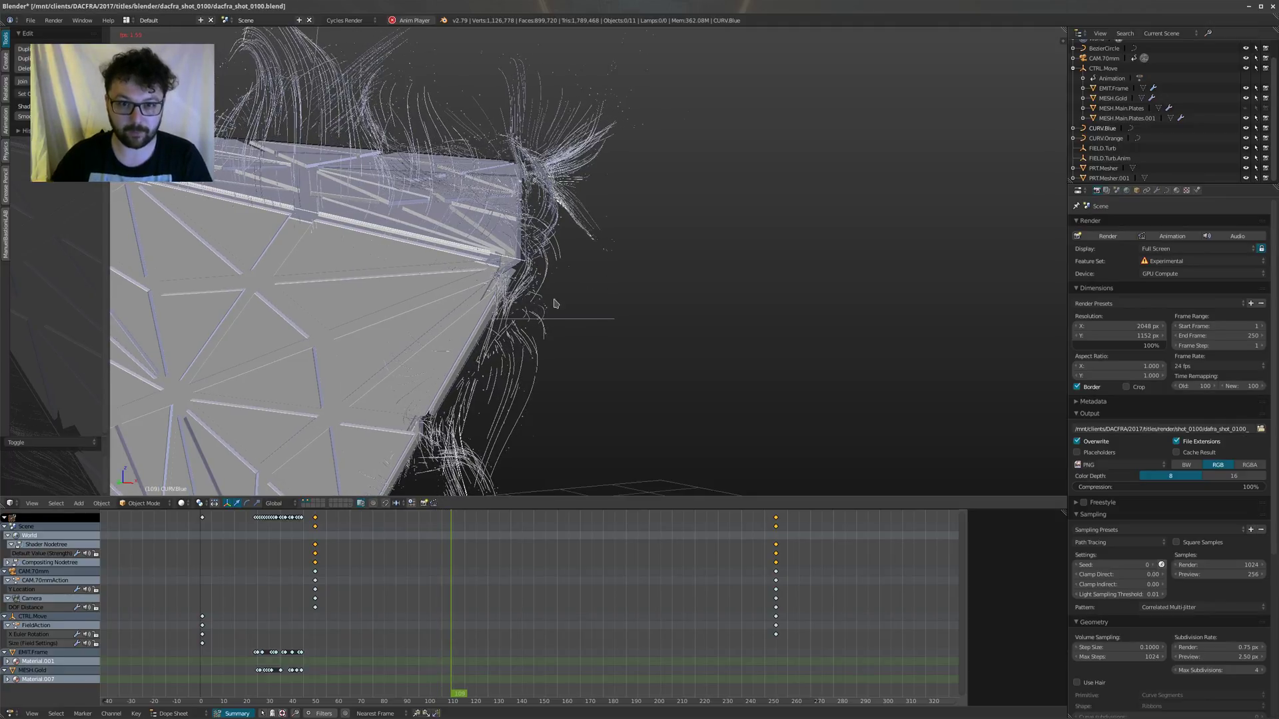
key(alt+a)
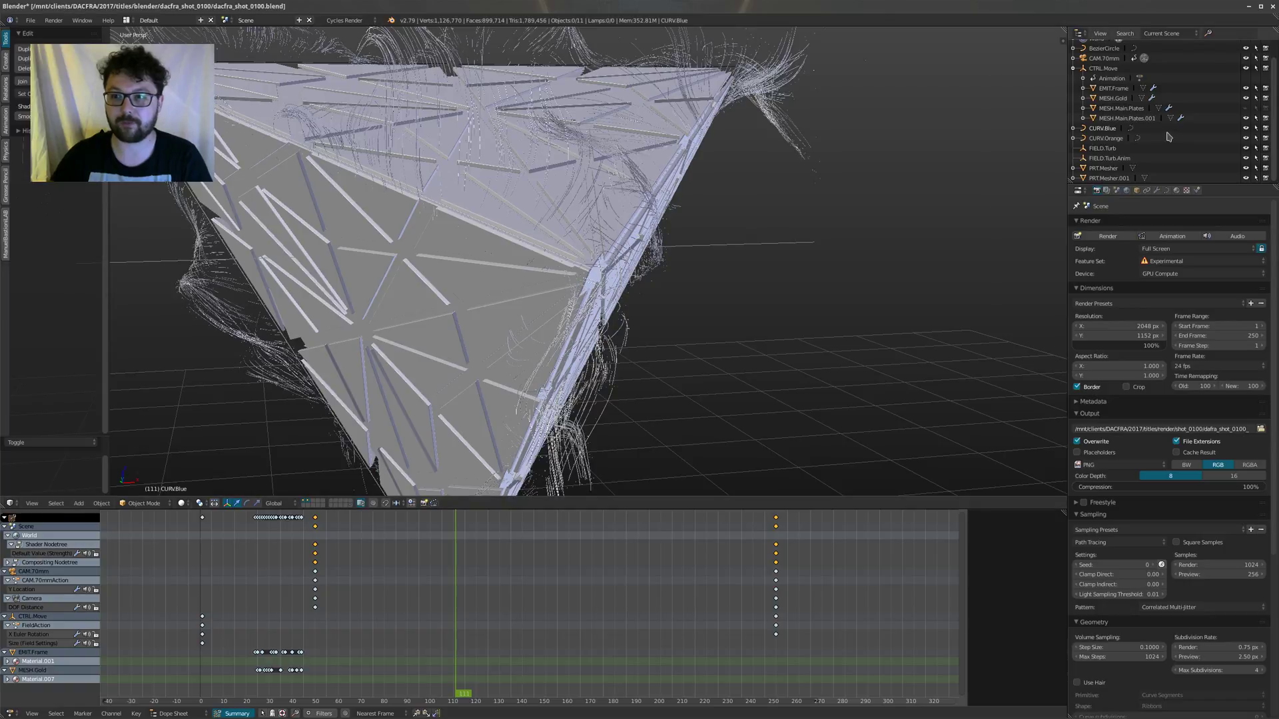
middle_drag(748, 142, 753, 171)
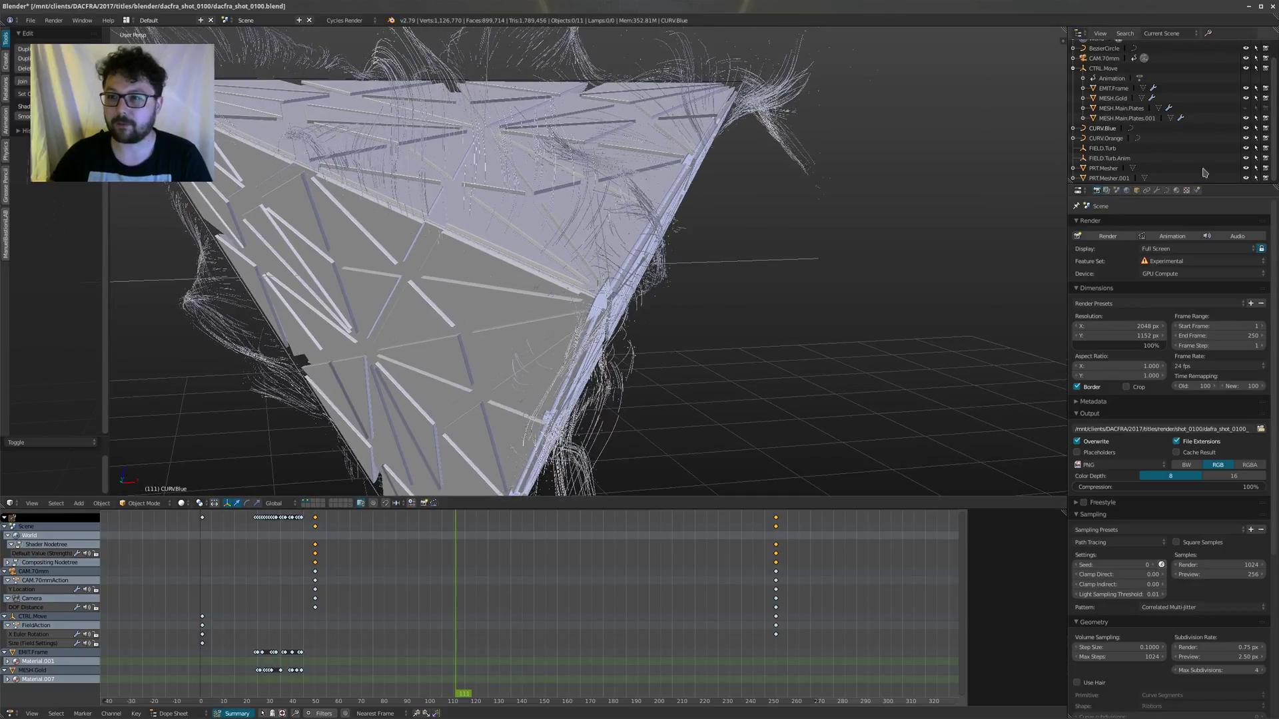
Step: Toggle the visibility of PRT.Mesher and PRT.Mesher.001 to compare the pyramid with and without the particle meshes
click(1245, 179)
click(1245, 168)
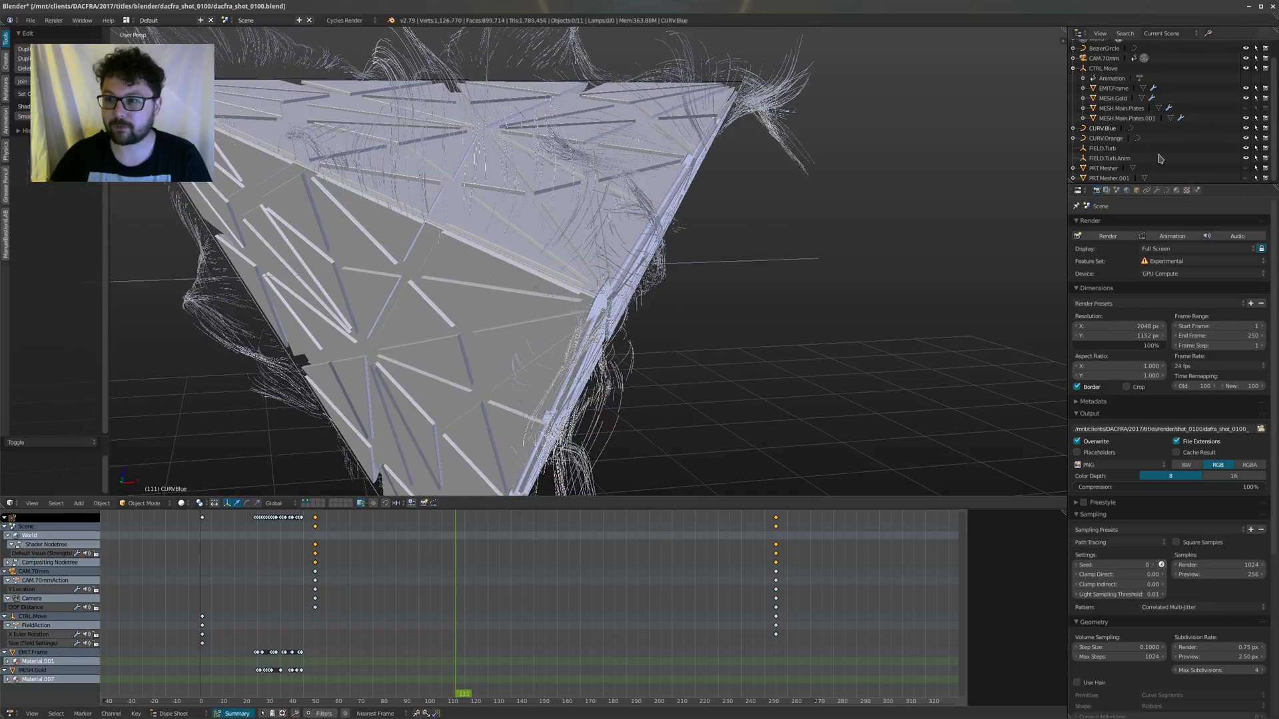
click(1246, 178)
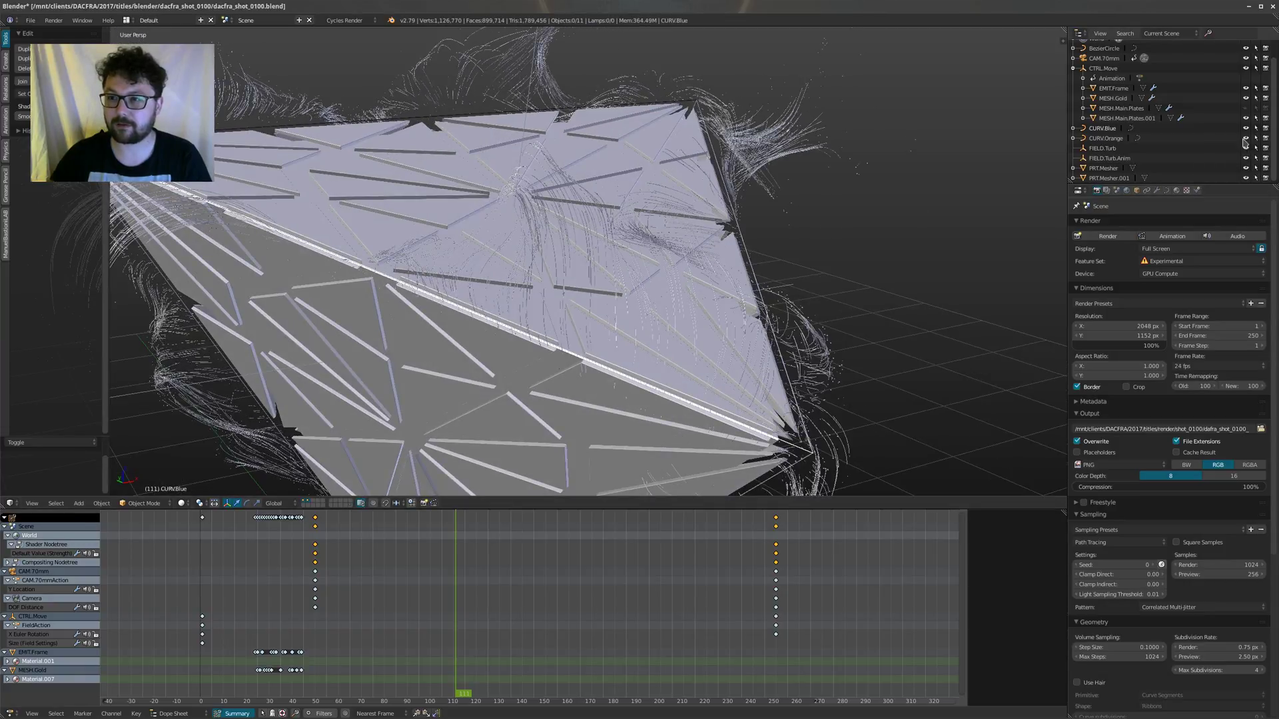
scroll(733, 220, up, 5)
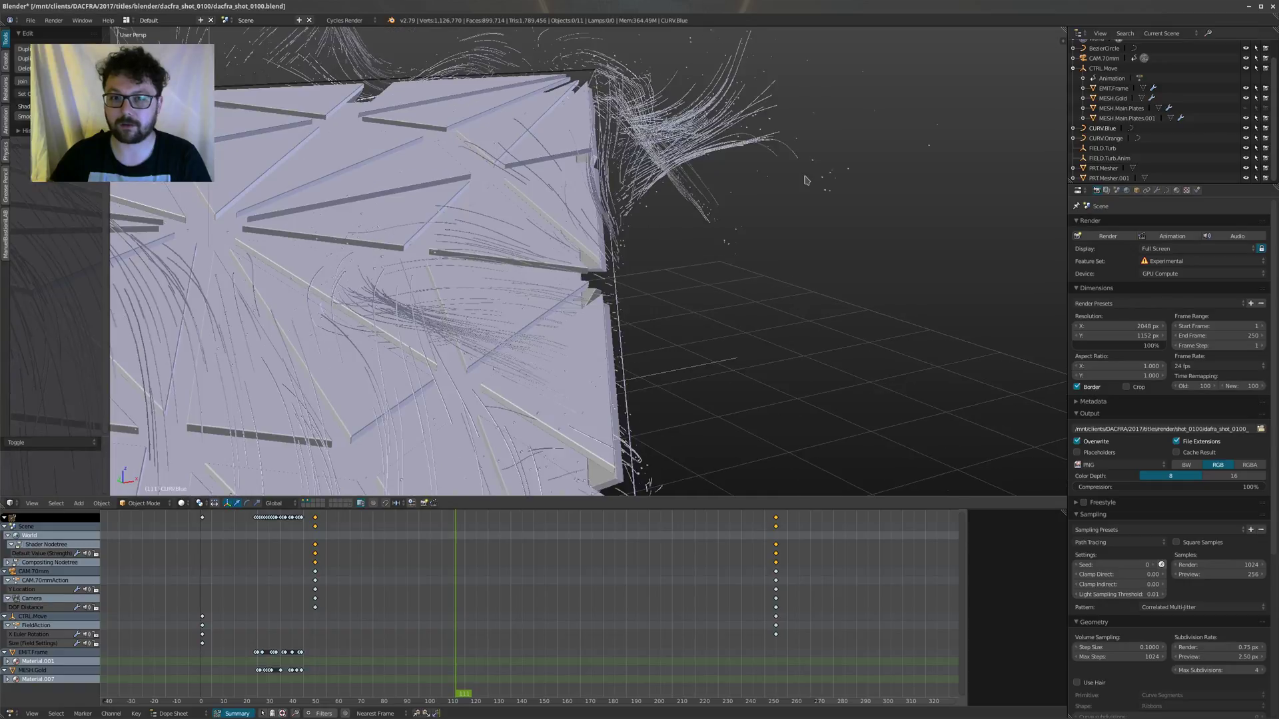
Step: Select PRT.Mesher and check its modifier settings
right_click(829, 186)
mouse_move(828, 187)
middle_down()
mouse_move(861, 208)
mouse_move(893, 193)
mouse_move(846, 201)
middle_up()
click(1165, 191)
click(1115, 169)
click(1157, 190)
scroll(846, 201, down, 5)
scroll(846, 201, up, 4)
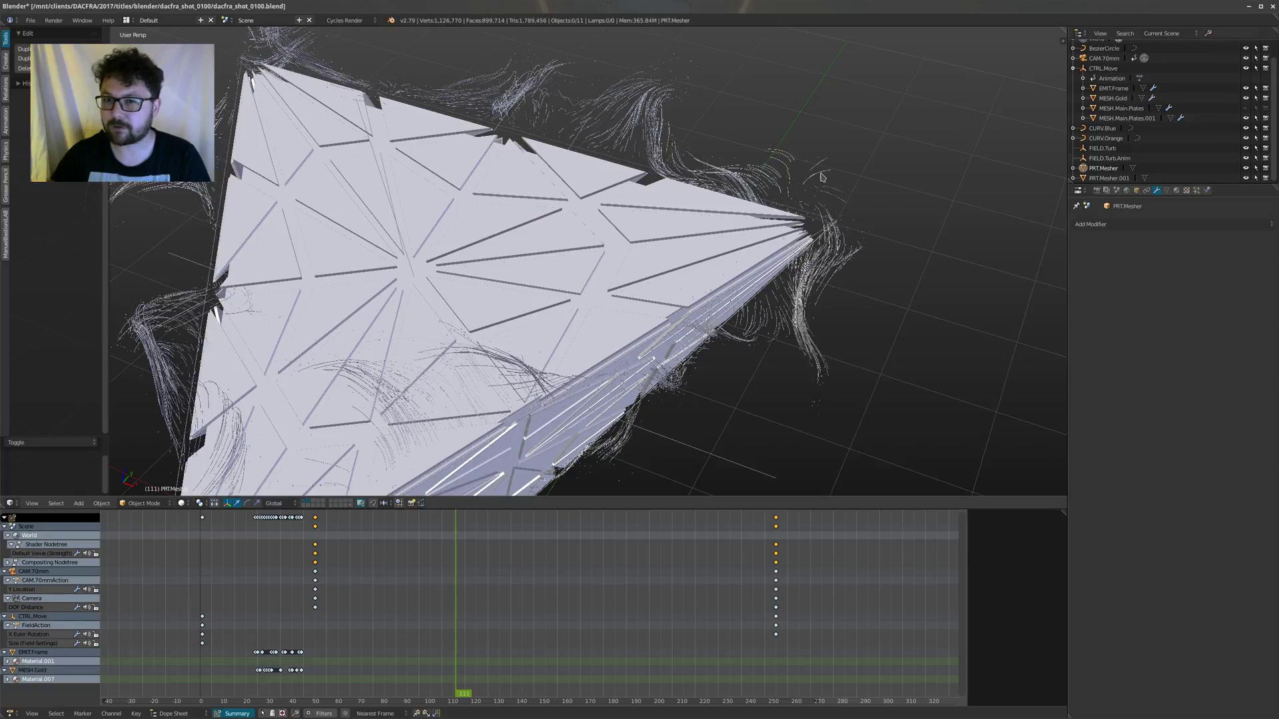
Step: Select EMIT.Frame and examine its particle system settings
scroll(822, 169, up, 7)
right_click(691, 183)
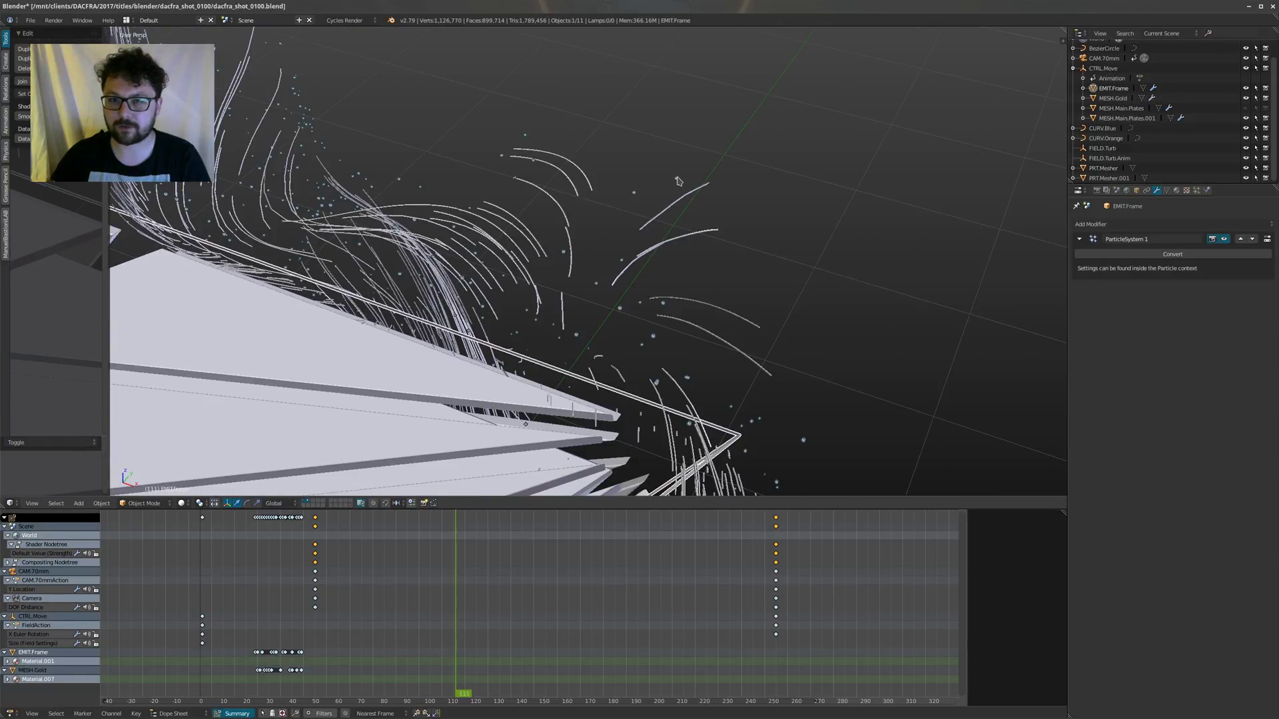
click(1187, 192)
scroll(809, 235, down, 6)
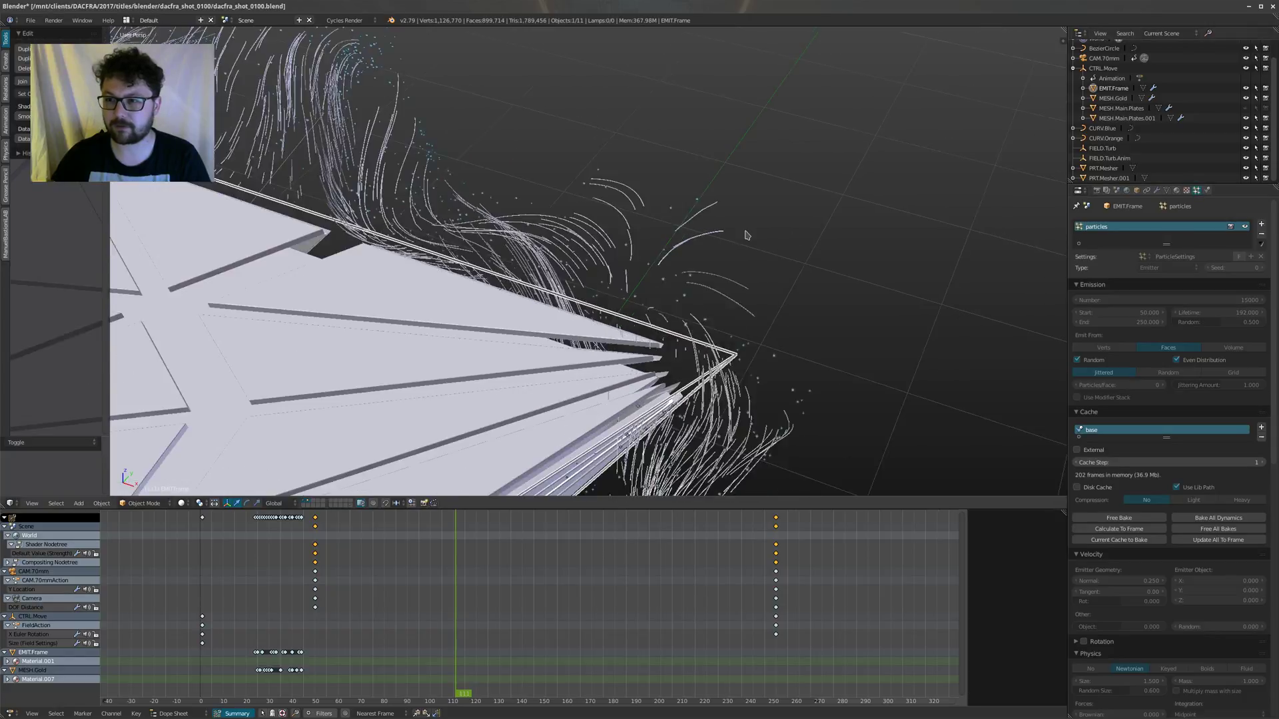
scroll(807, 164, up, 3)
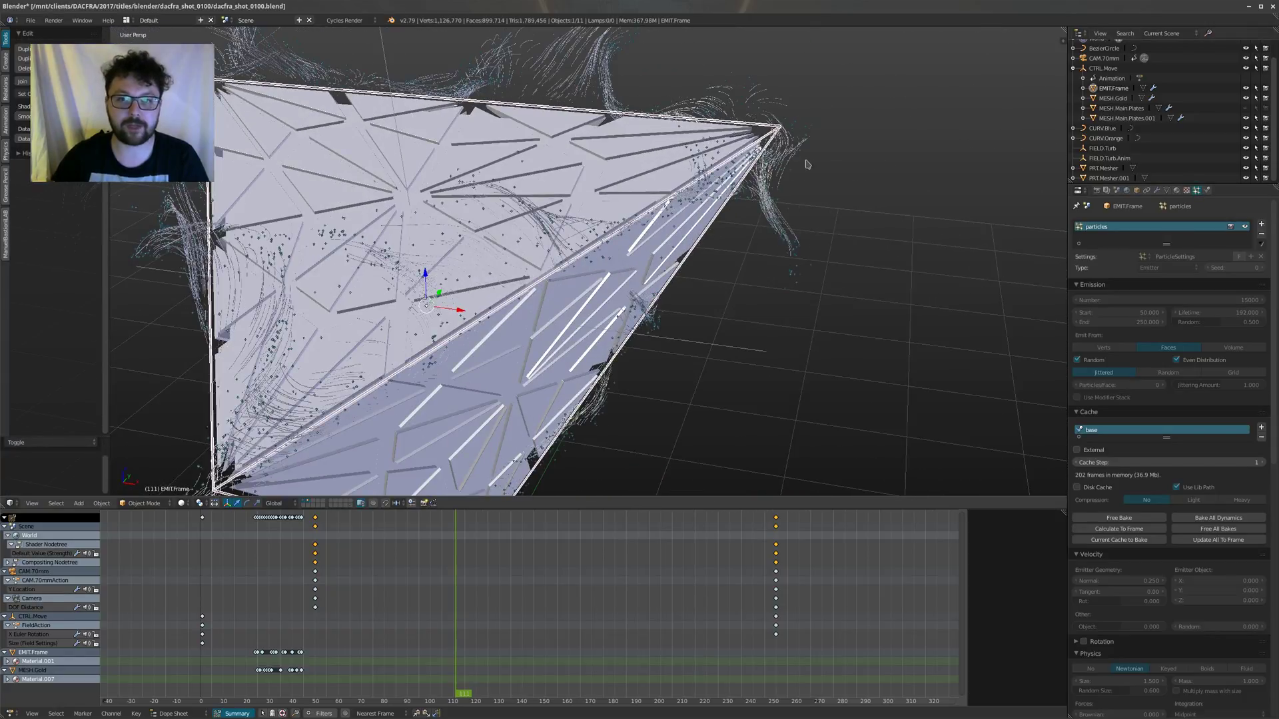
Step: Preview the trails along the pyramid's edge up close in rendered shading, and return to solid shading
middle_drag(542, 214, 680, 204)
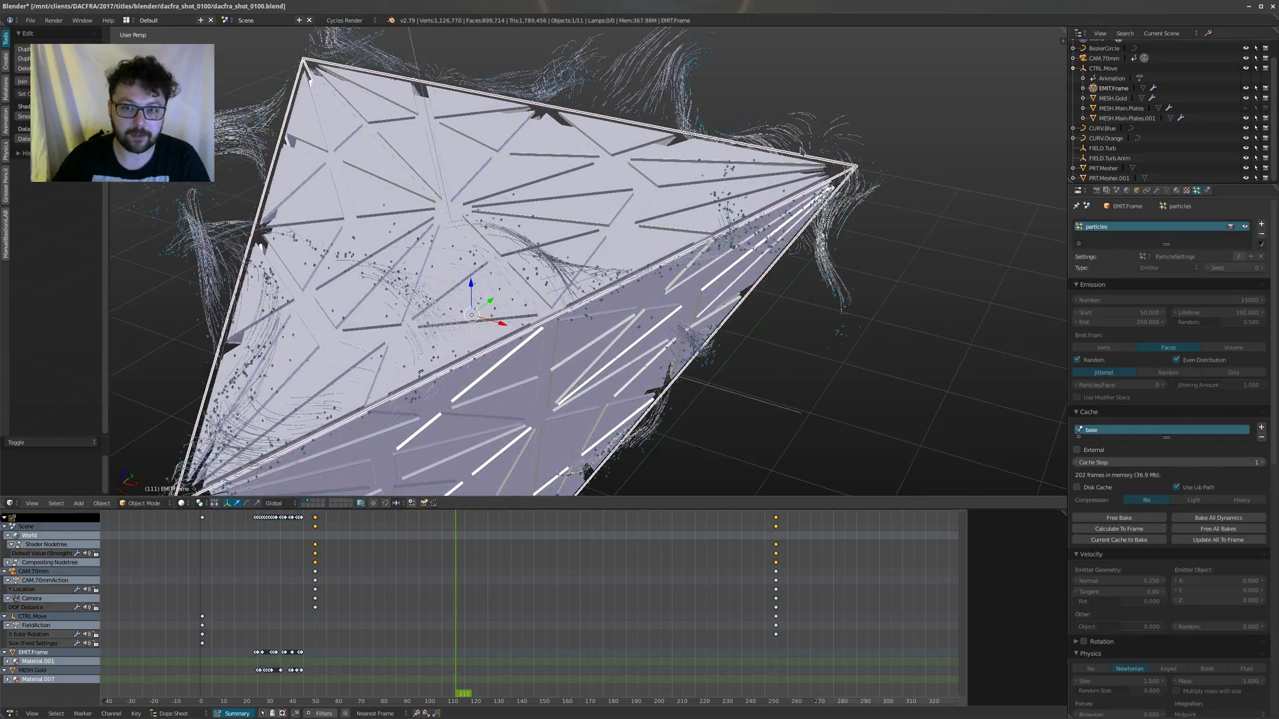
scroll(666, 200, up, 5)
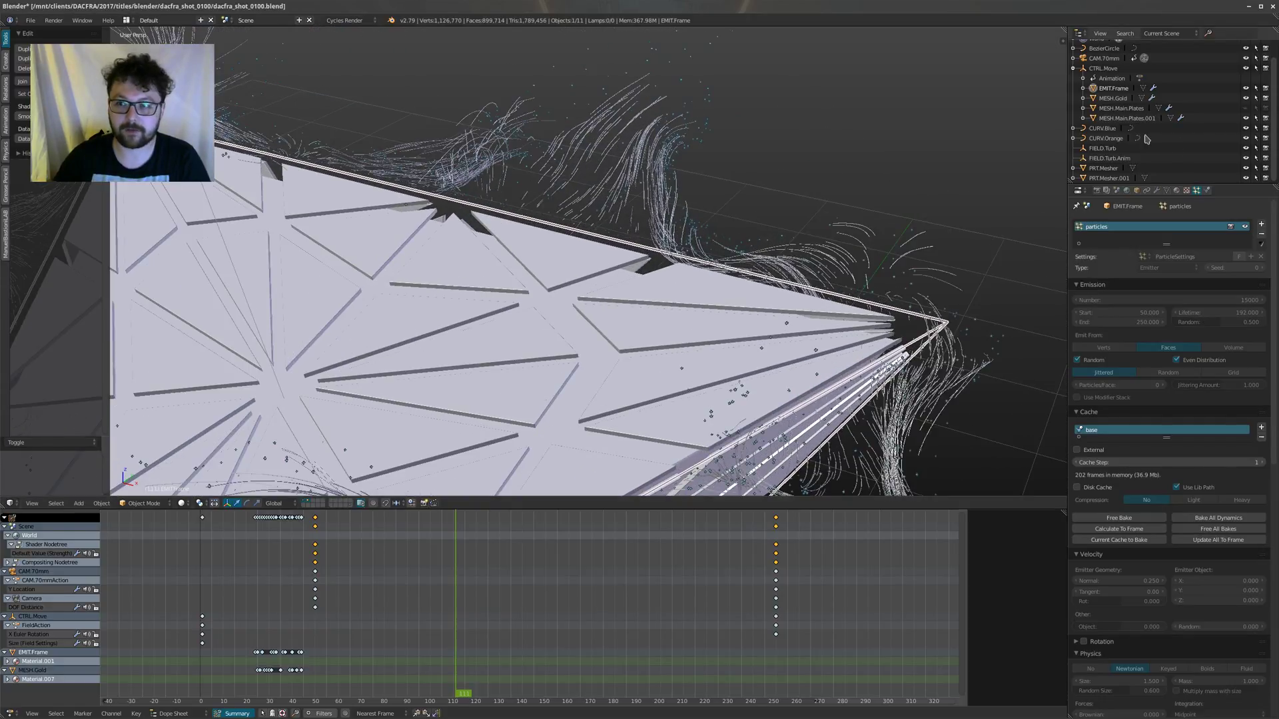
scroll(686, 193, down, 3)
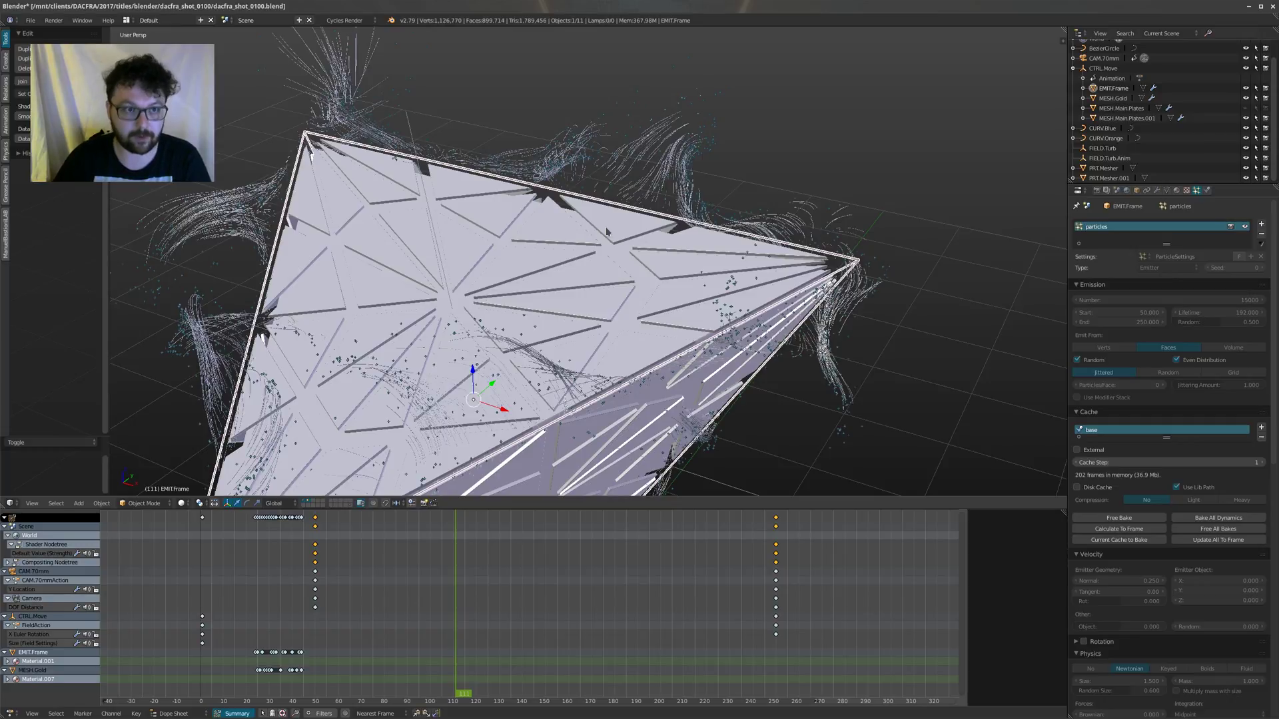
scroll(603, 177, down, 2)
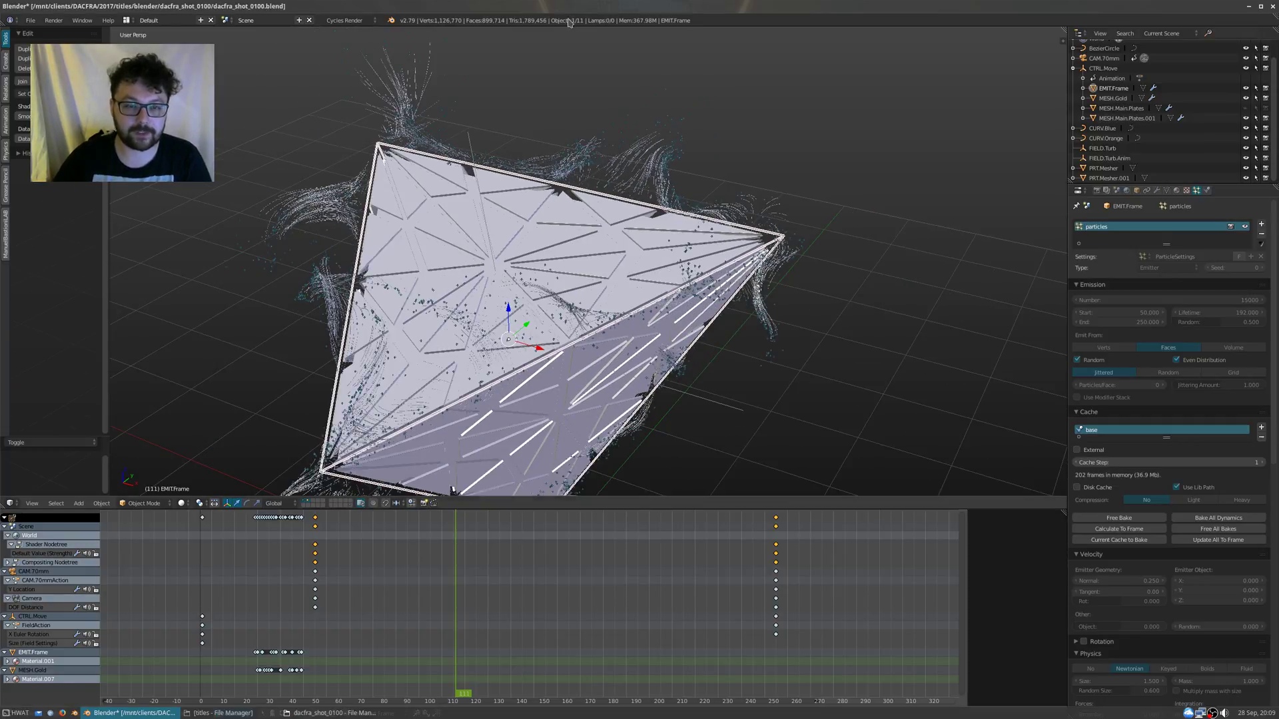
shift+middle_drag(600, 253, 577, 287)
scroll(576, 286, up, 5)
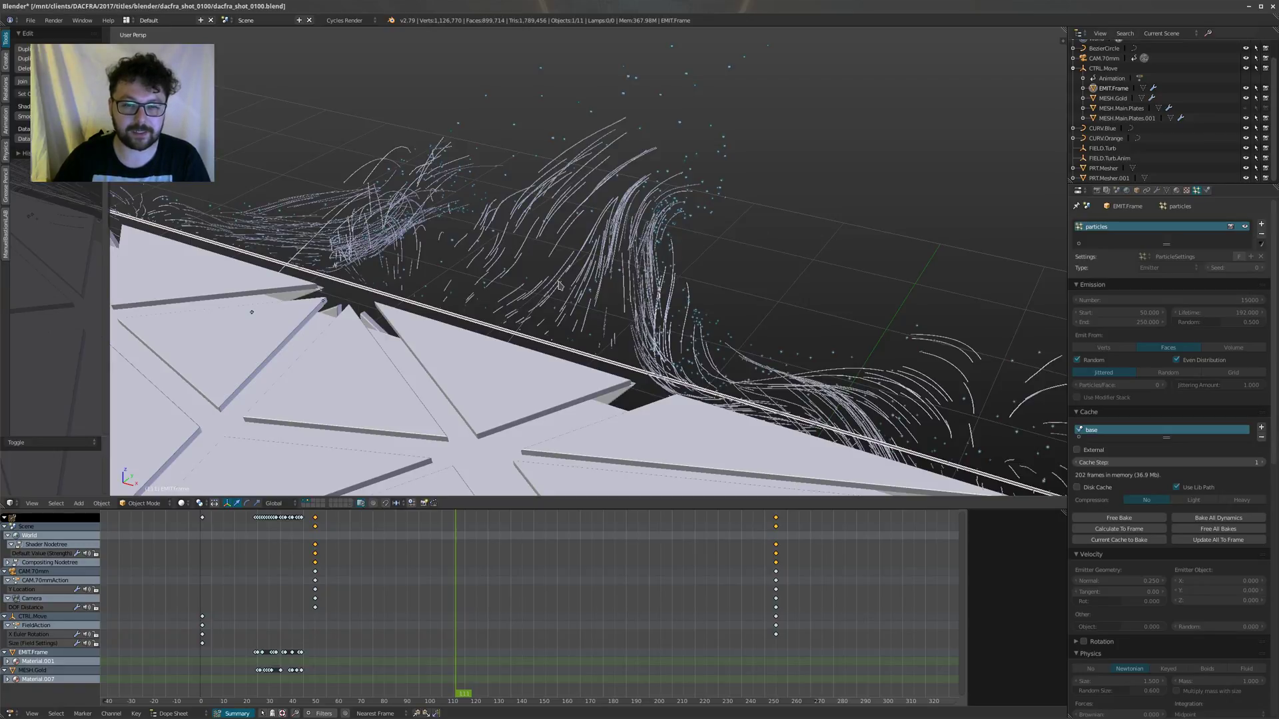
key(shift+z)
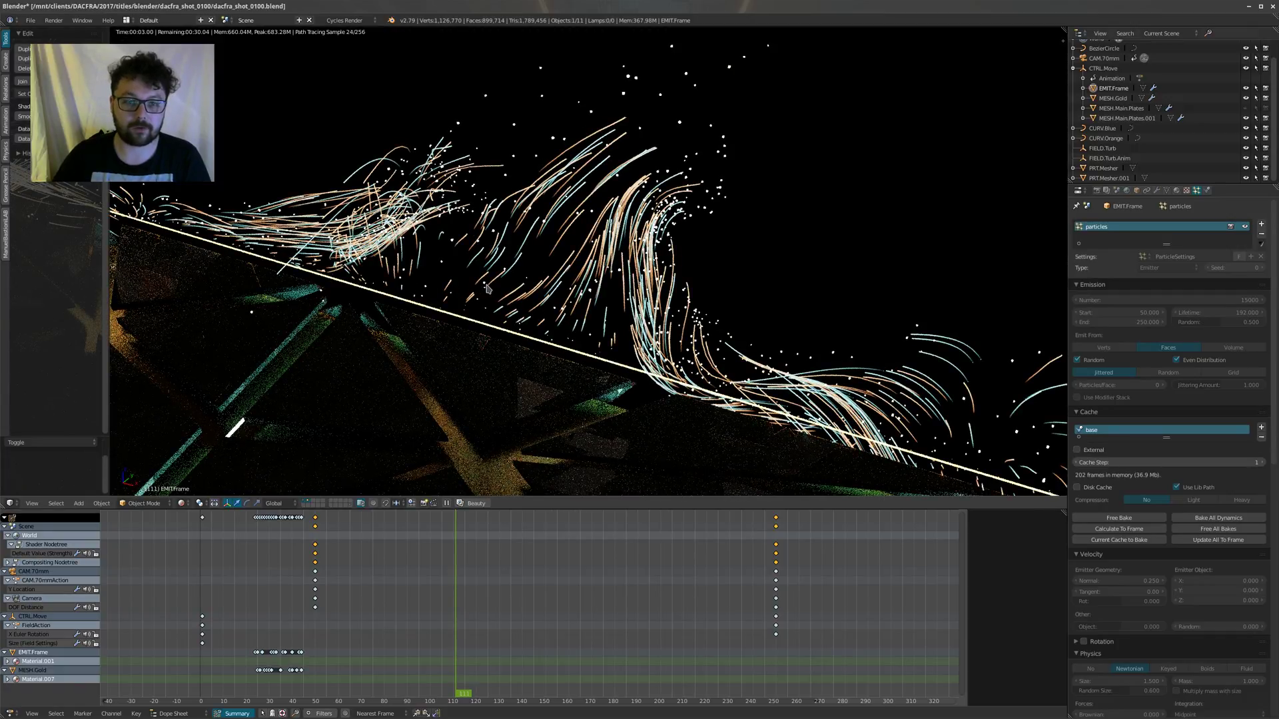
key(shift+z)
Step: Select CURV.Blue, remove its bevel object in the curve settings and inspect the bare, full-length splines around the pyramid
middle_drag(501, 272, 594, 270)
right_click(539, 276)
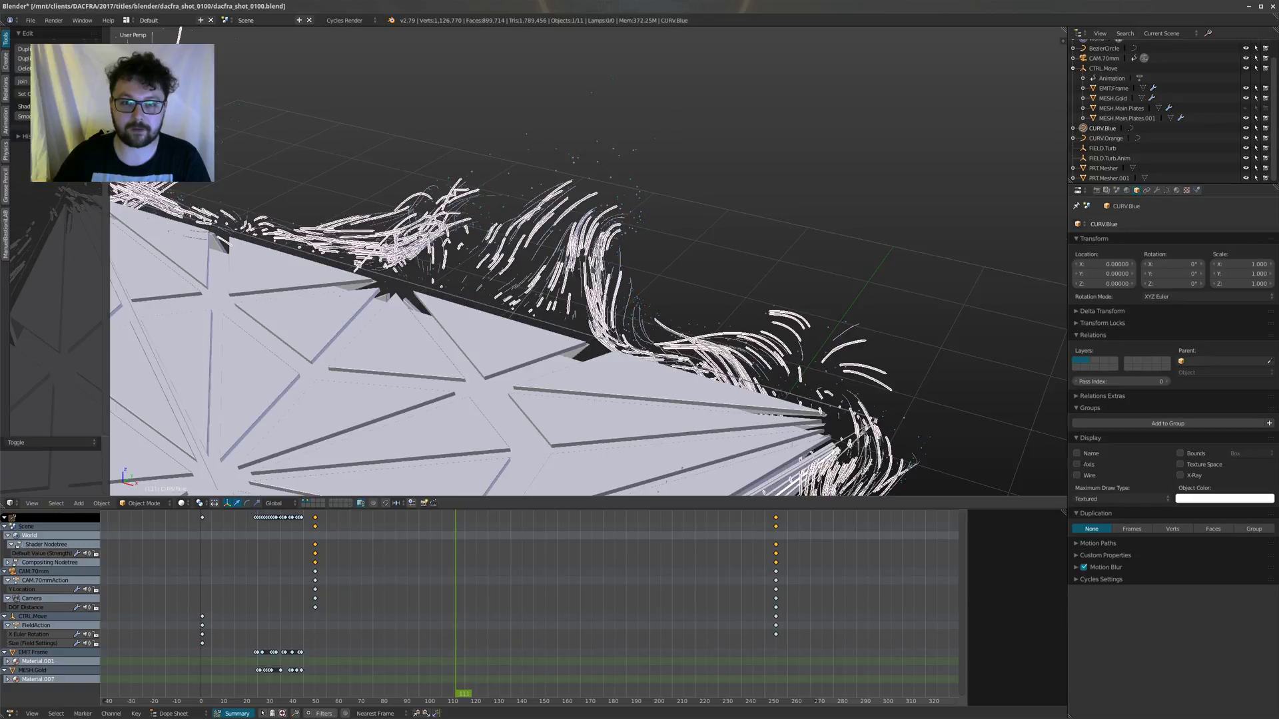
middle_drag(715, 301, 726, 280)
click(1167, 190)
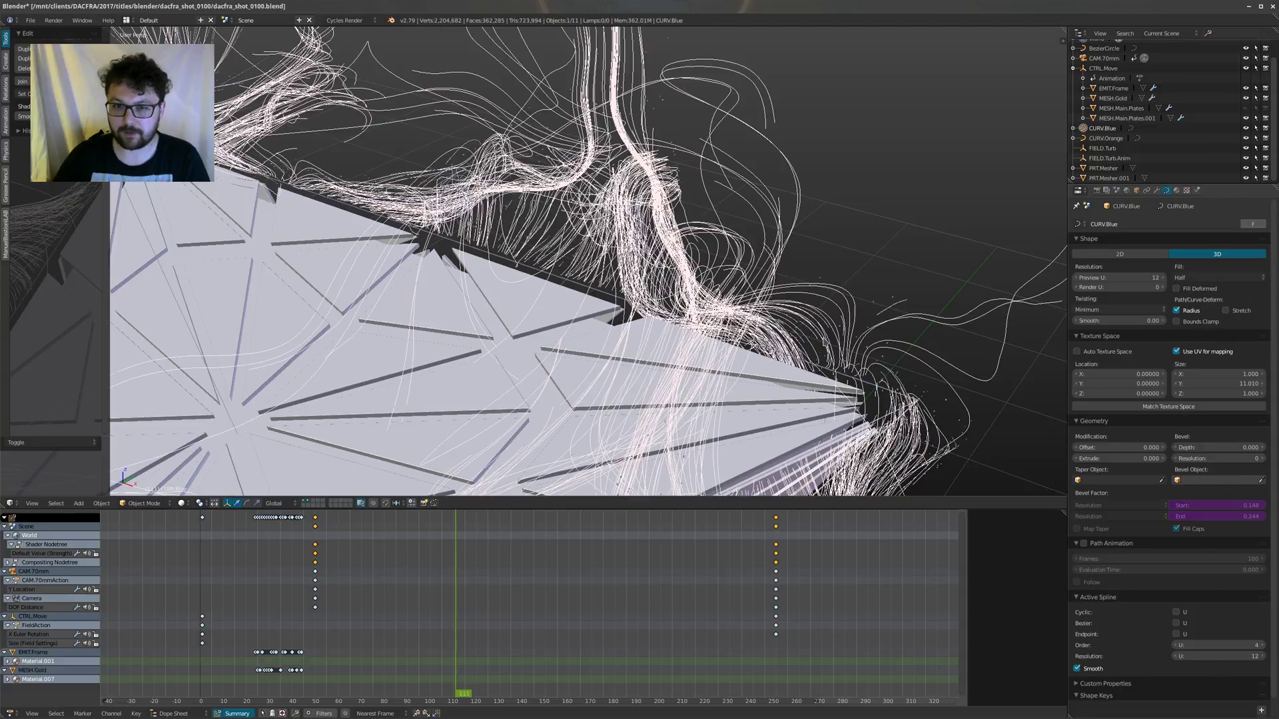
scroll(610, 305, down, 4)
key(a)
middle_drag(539, 131, 525, 197)
middle_drag(531, 489, 634, 280)
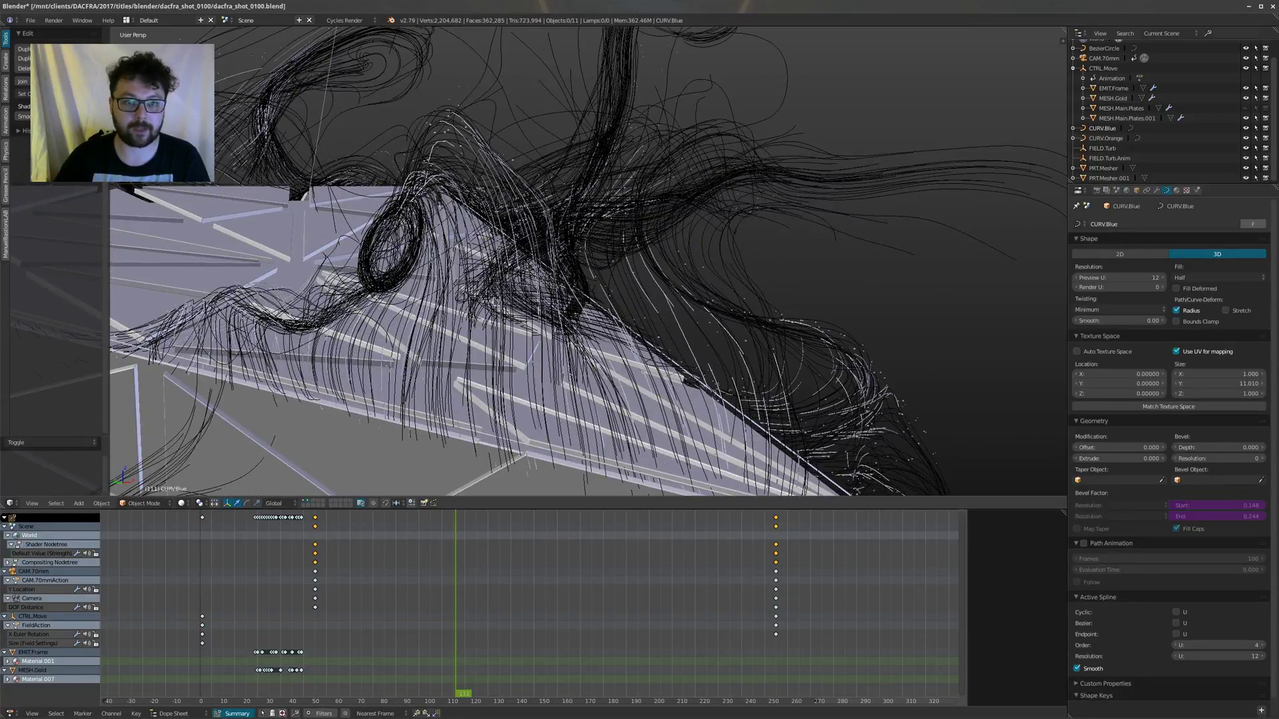
Step: Start a new, empty Blender file
click(31, 20)
click(47, 34)
click(48, 37)
Step: Add a plane at the origin and scale its mesh by 5 in Edit Mode
scroll(599, 273, down, 2)
key(shift+a)
key(shift+a)
mouse_move(549, 334)
click(593, 335)
key(Tab)
scroll(638, 359, up, 2)
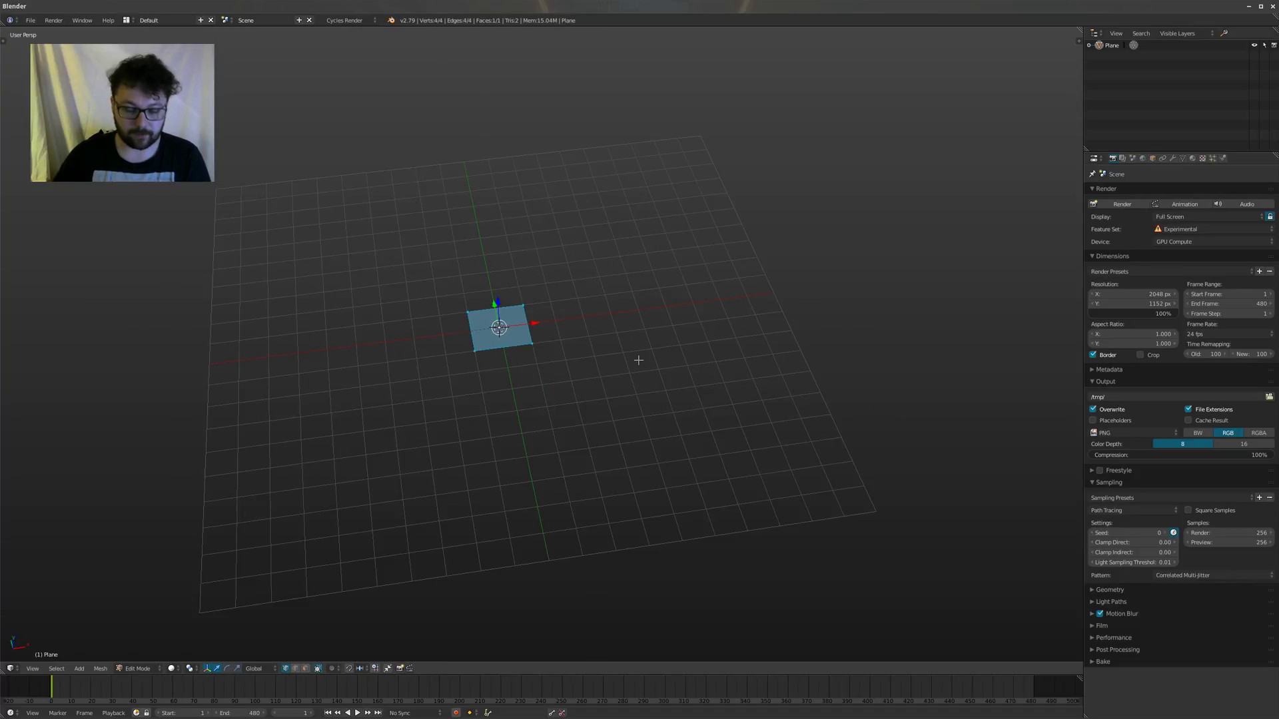
text(s5)
key(Return)
key(Tab)
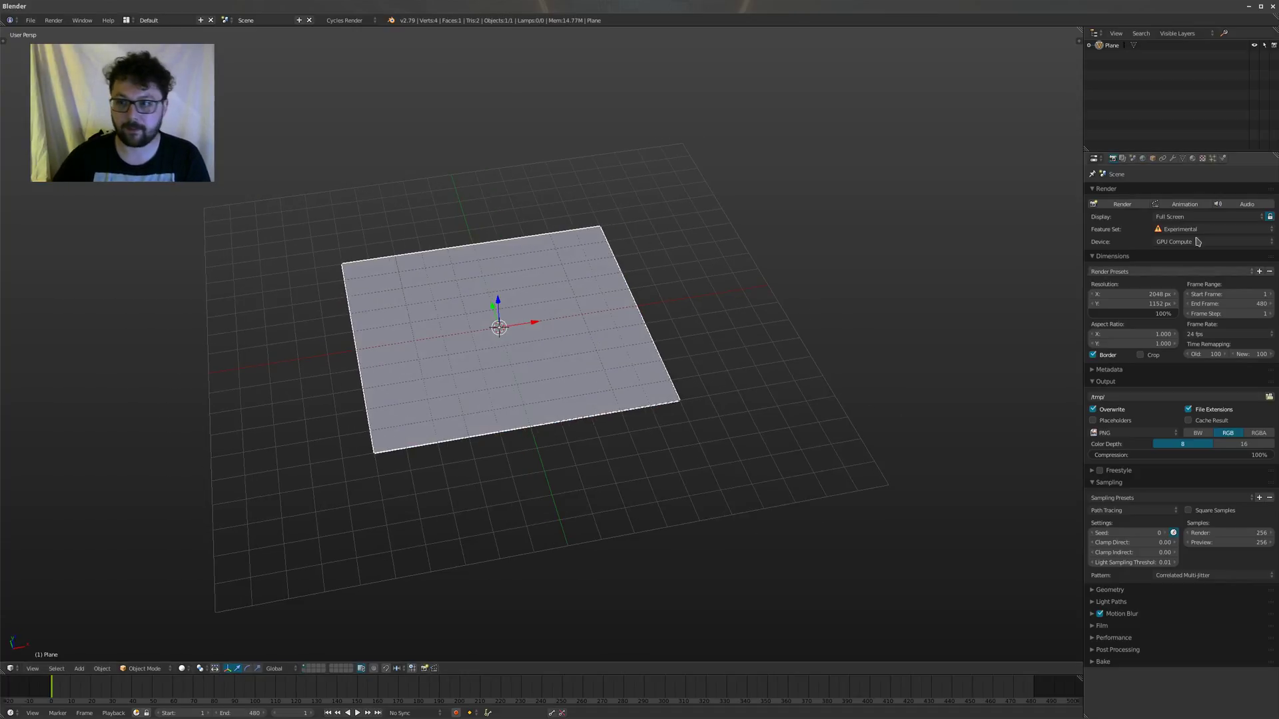
Step: Turn off gravity in the scene settings
click(1213, 158)
middle_drag(956, 414, 953, 380)
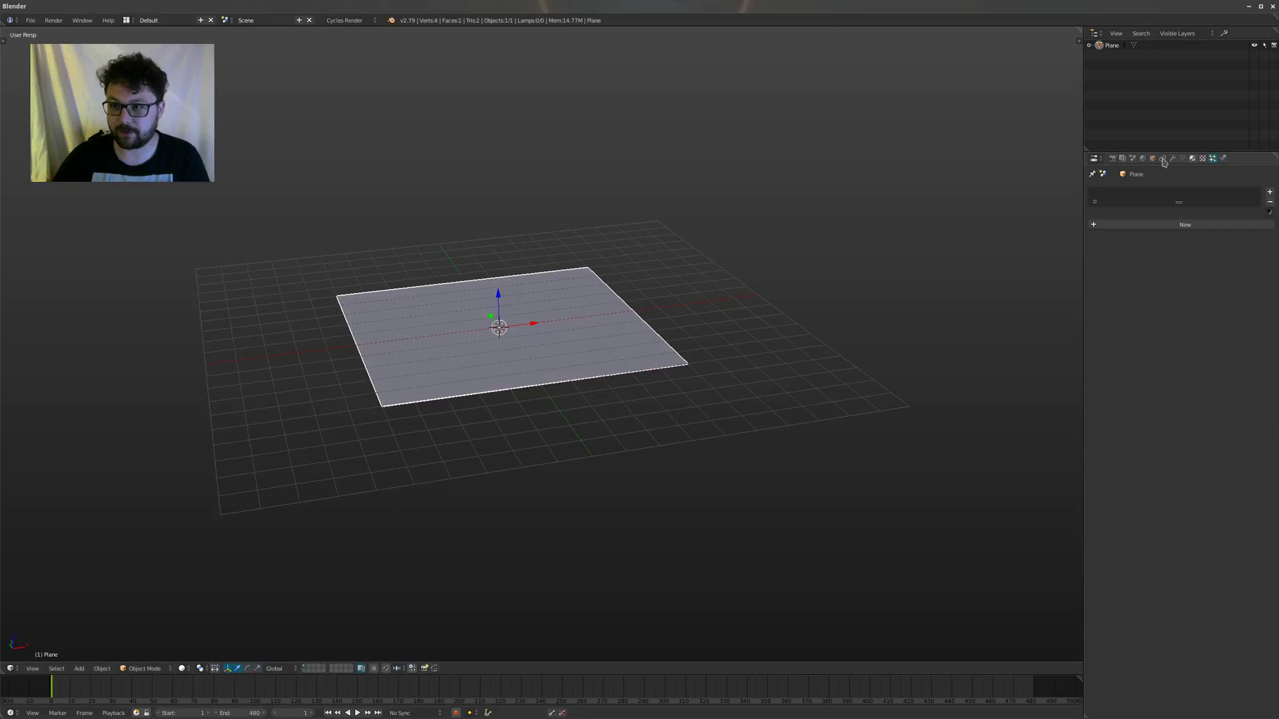
click(1132, 158)
click(1100, 519)
middle_drag(805, 389, 807, 409)
Step: Add a Turbulence force field and move it along the X axis to outside the plane's negative-X edge
key(shift+a)
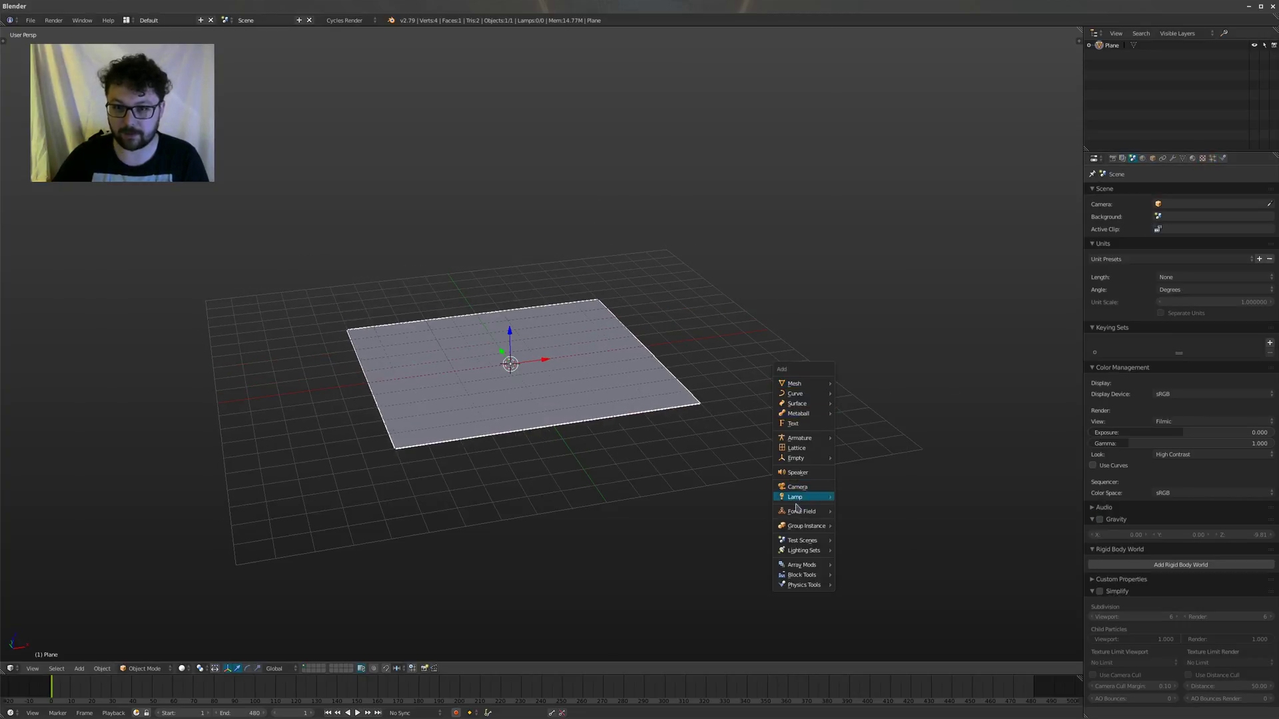
mouse_move(803, 511)
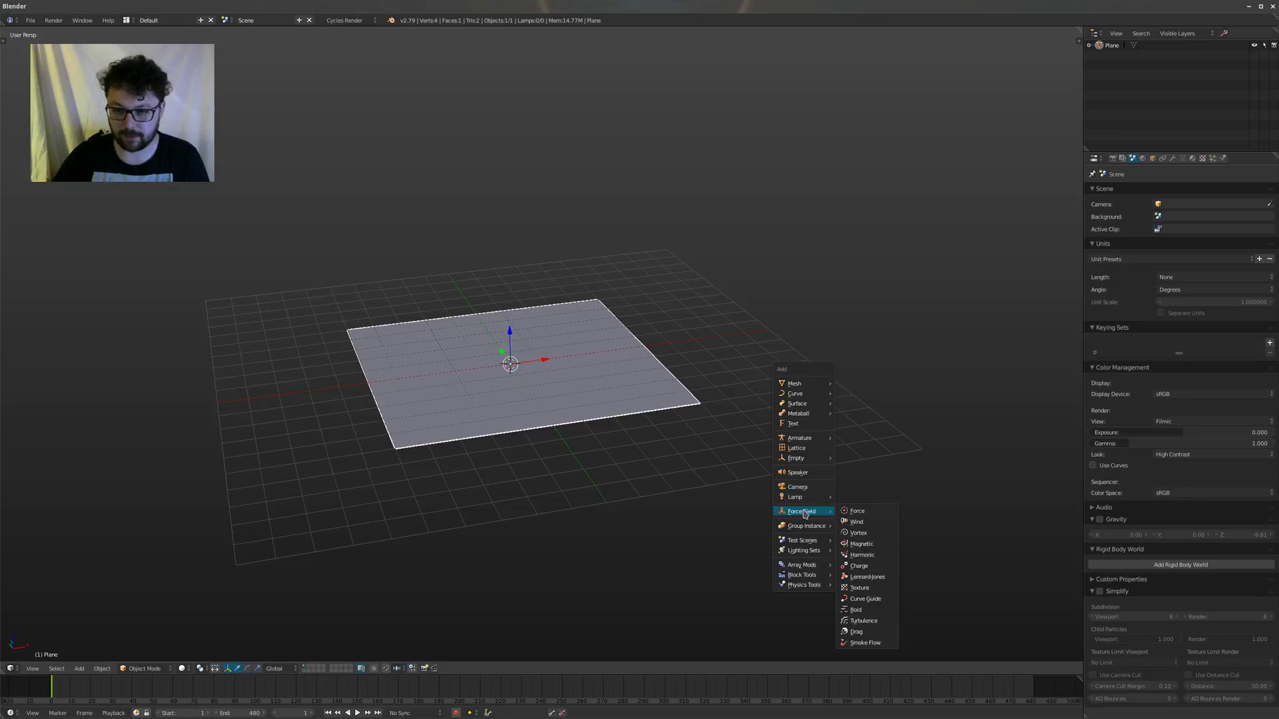
click(863, 621)
middle_drag(863, 621, 753, 504)
key(g)
key(x)
click(356, 340)
middle_drag(357, 340, 571, 360)
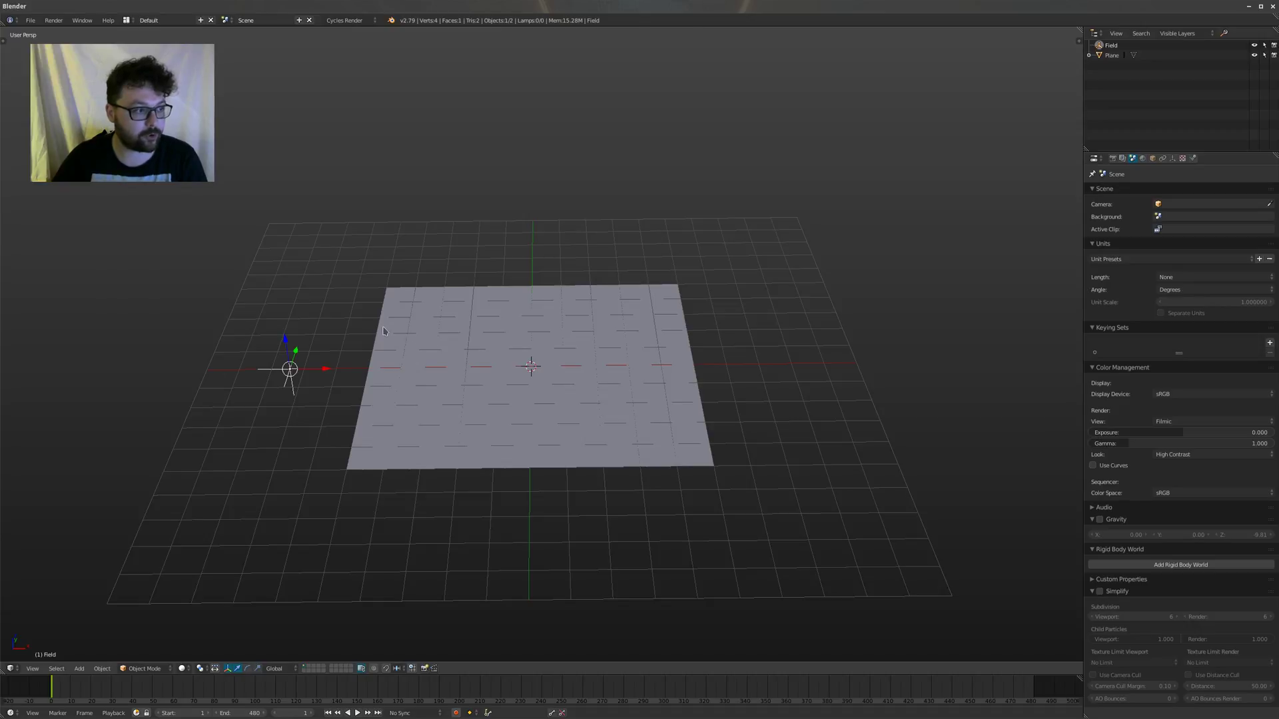
middle_drag(547, 353, 506, 347)
scroll(475, 343, up, 2)
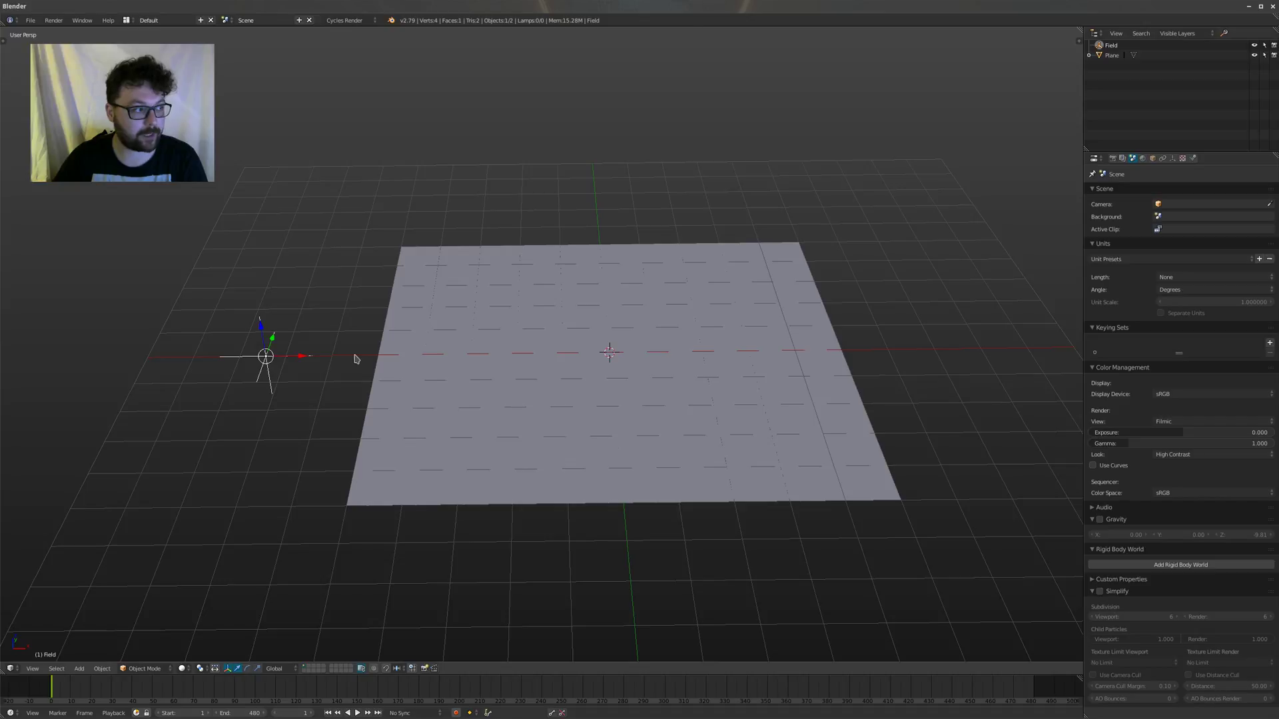
middle_drag(438, 353, 397, 340)
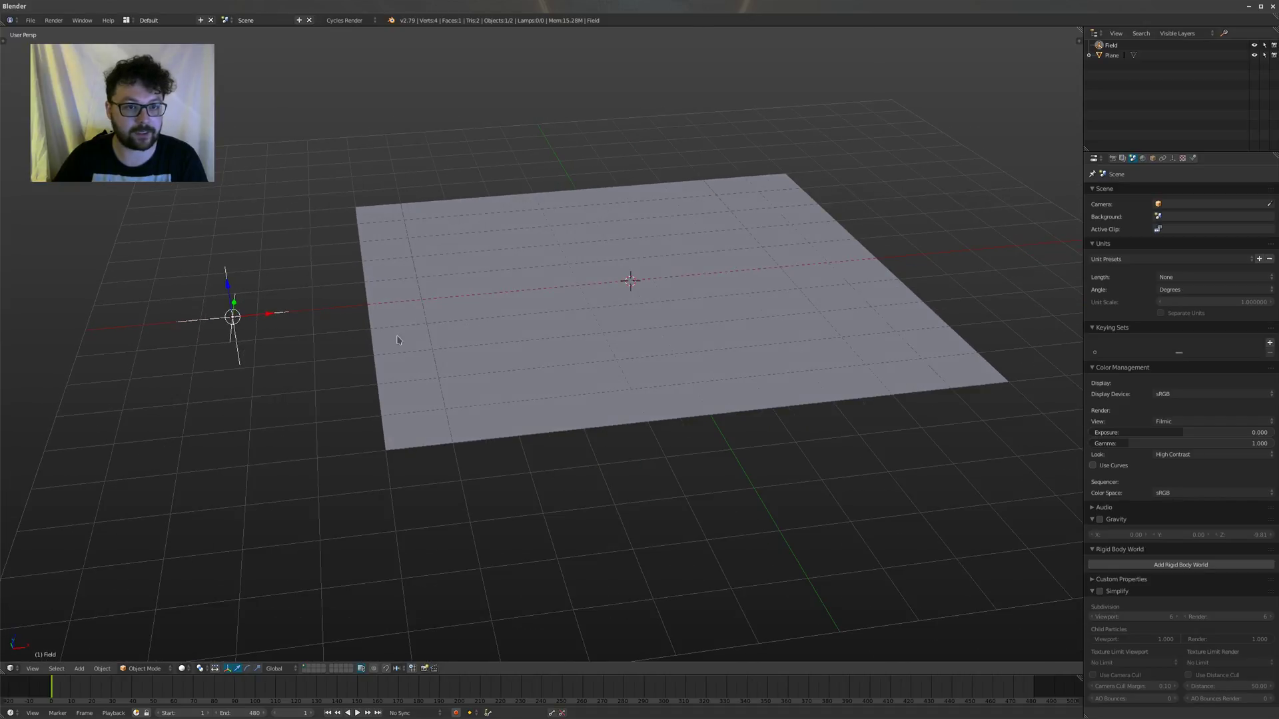
middle_drag(297, 355, 460, 350)
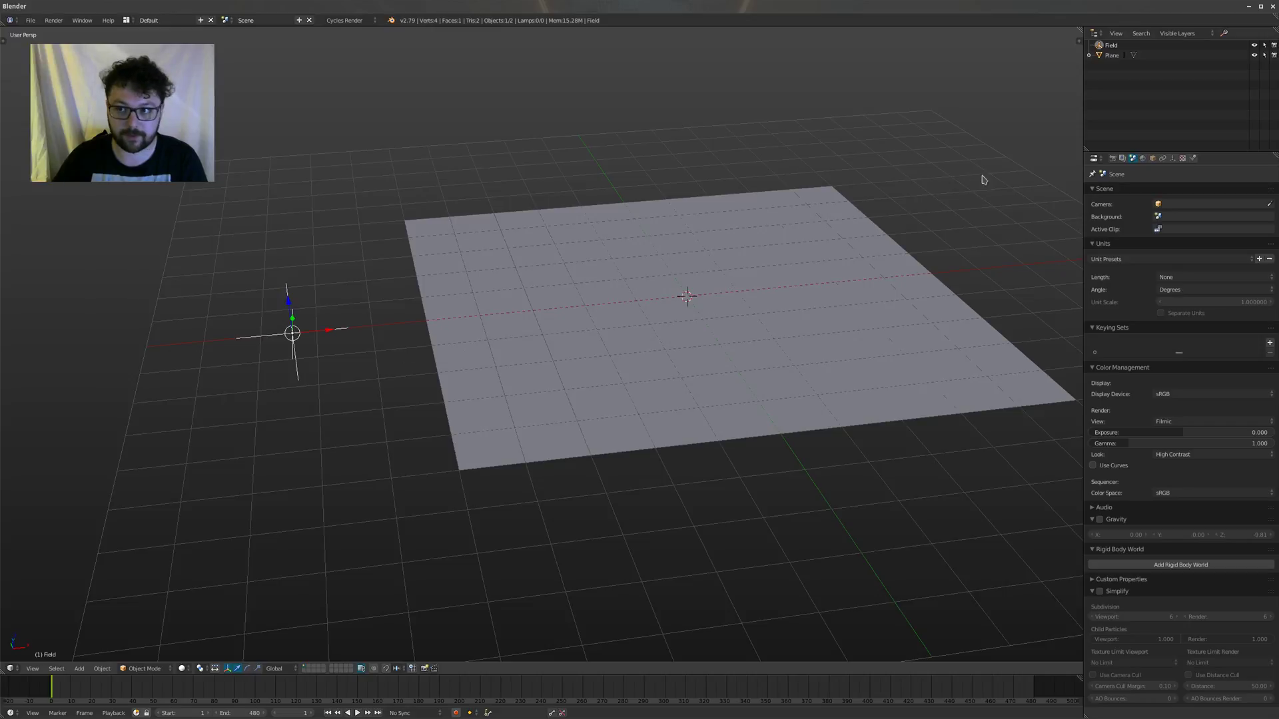
Step: Add a new particle system to the plane
click(1193, 159)
shift+middle_drag(653, 347, 608, 364)
right_click(608, 364)
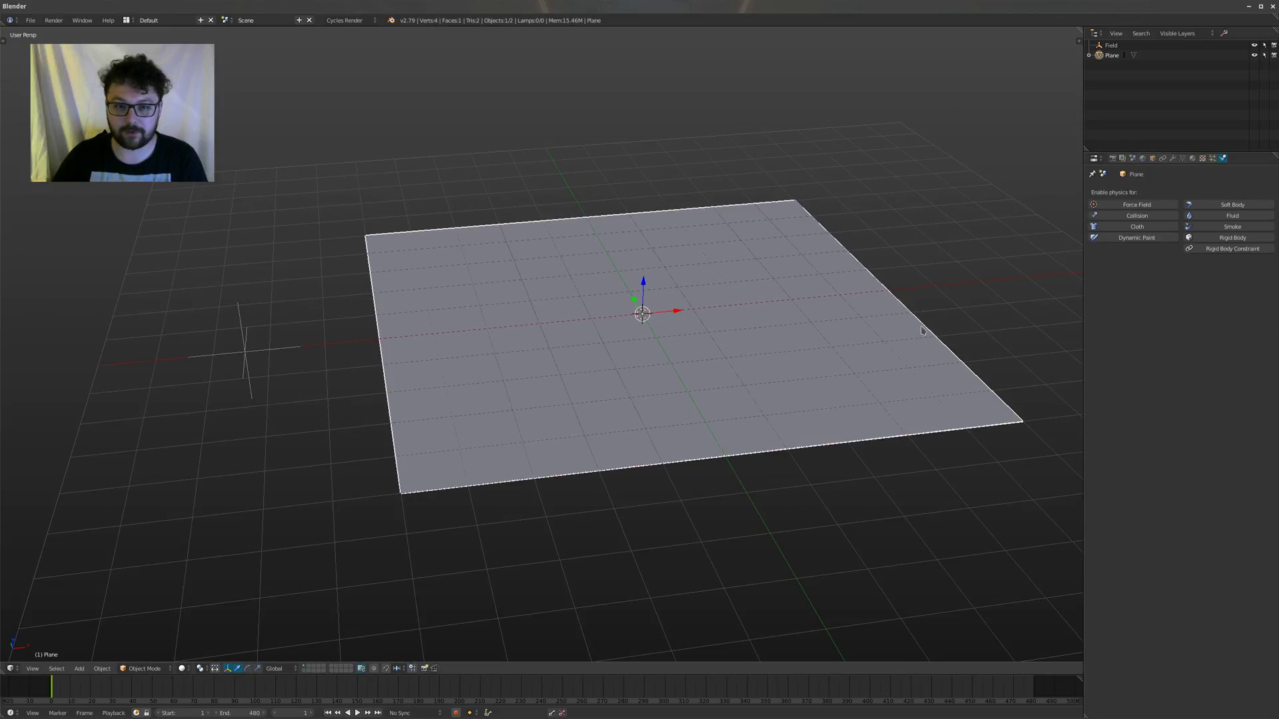
click(1212, 158)
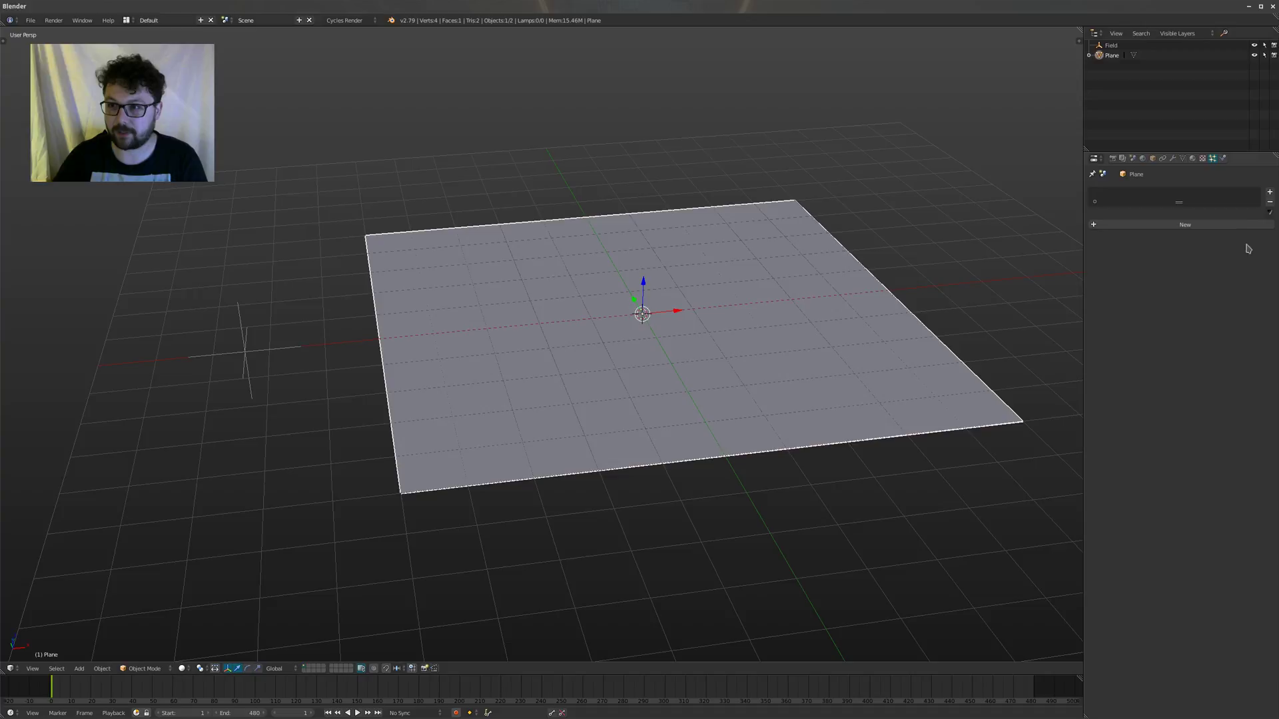
click(1240, 224)
Step: Play the animation to examine how the plane's particles move under the turbulence field
shift+middle_drag(766, 324, 730, 354)
key(alt+a)
shift+middle_drag(649, 379, 702, 369)
scroll(695, 391, down, 1)
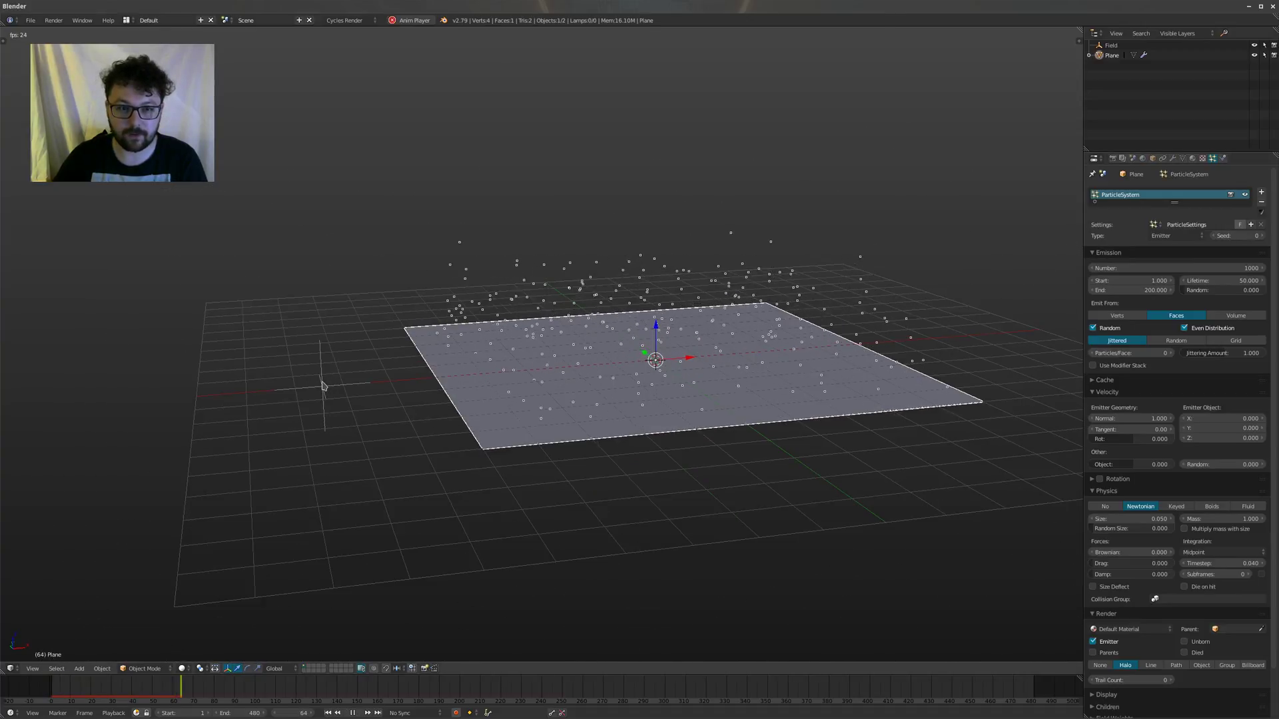
right_click(323, 386)
right_click(609, 360)
middle_drag(716, 383, 684, 399)
scroll(684, 398, up, 1)
key(alt+a)
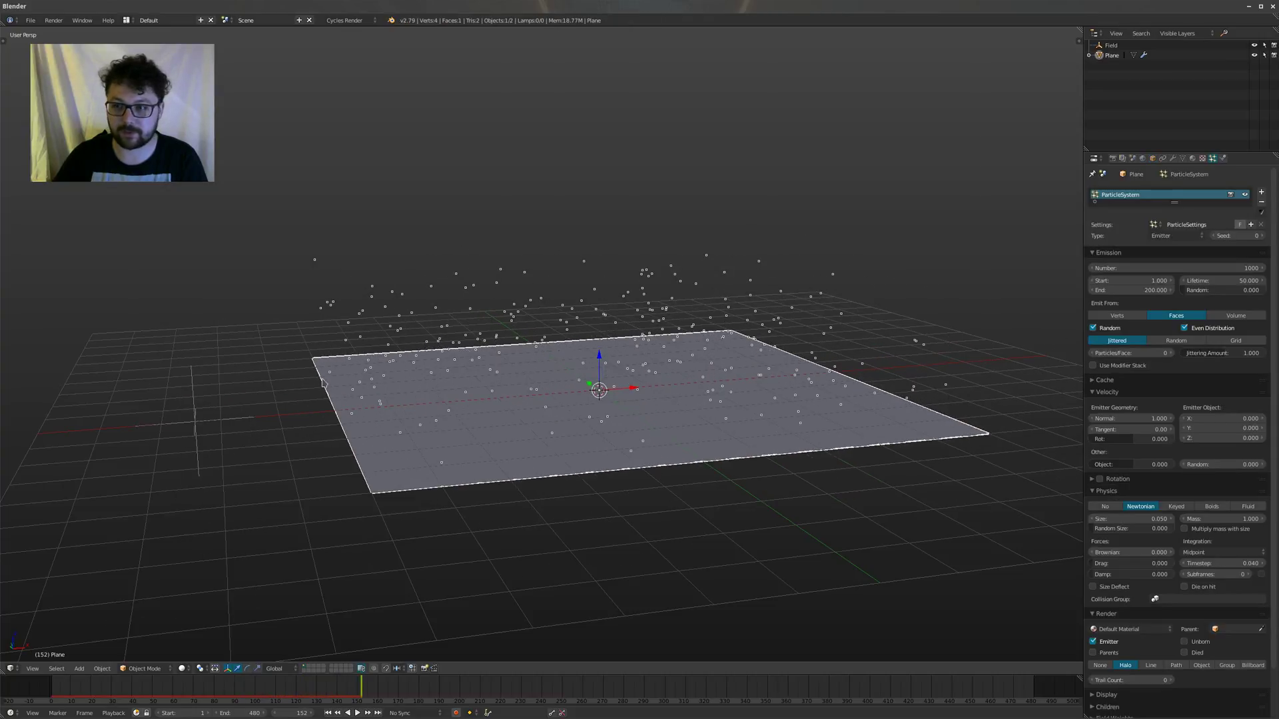
Step: Set the turbulence field's strength to 2.5, size to 0.5 and flow to 1, and play the animation
right_click(206, 416)
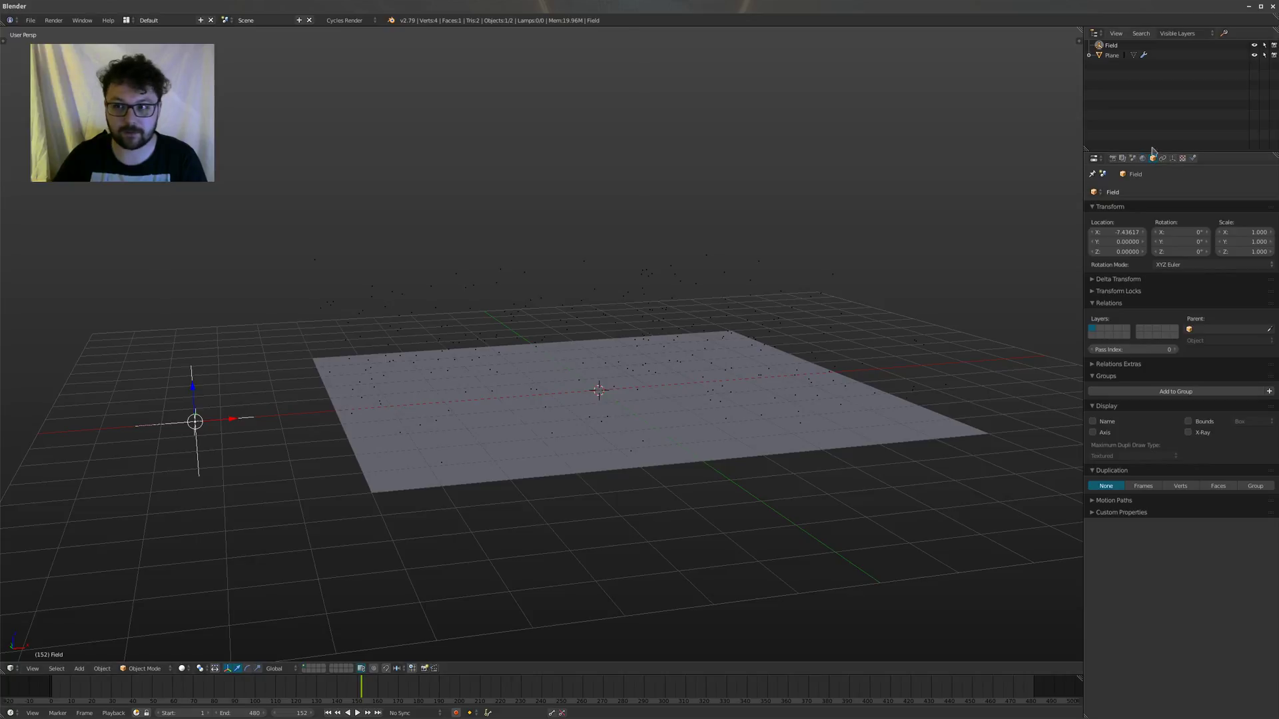
click(1194, 159)
click(1134, 262)
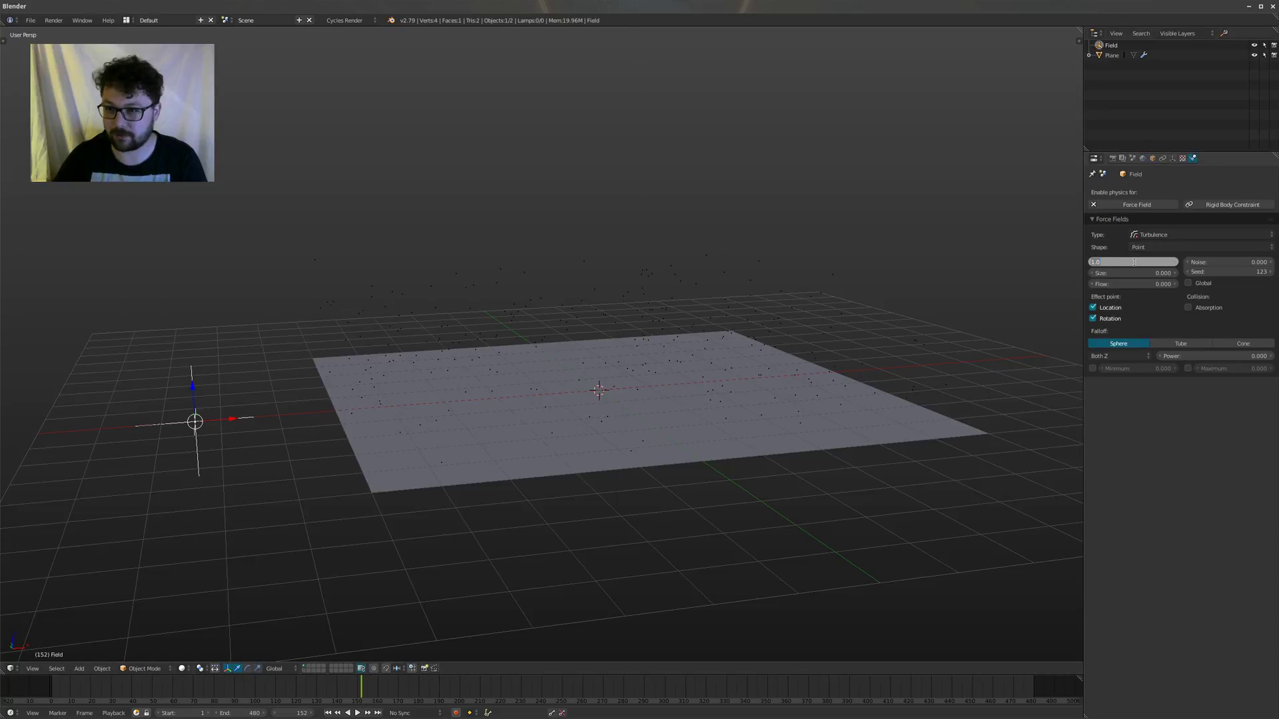
key(Tab)
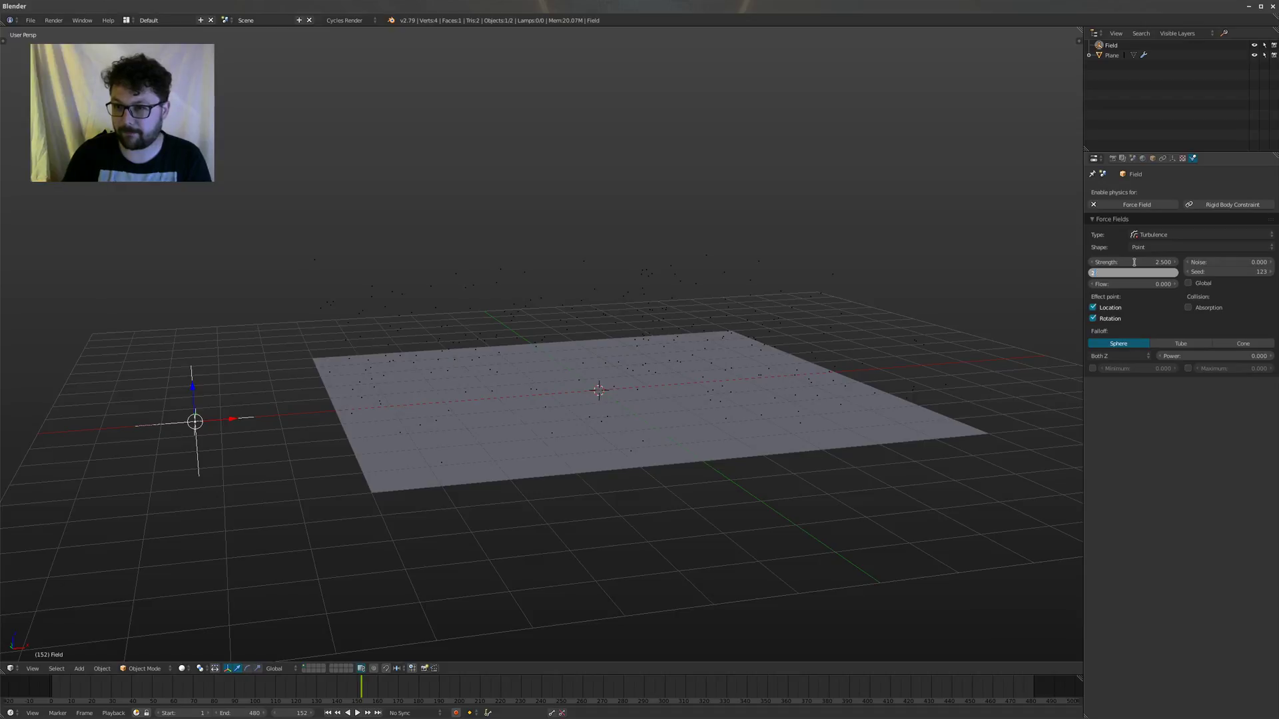
key(Tab)
text(1)
key(Return)
shift+middle_drag(594, 377, 608, 353)
key(alt+a)
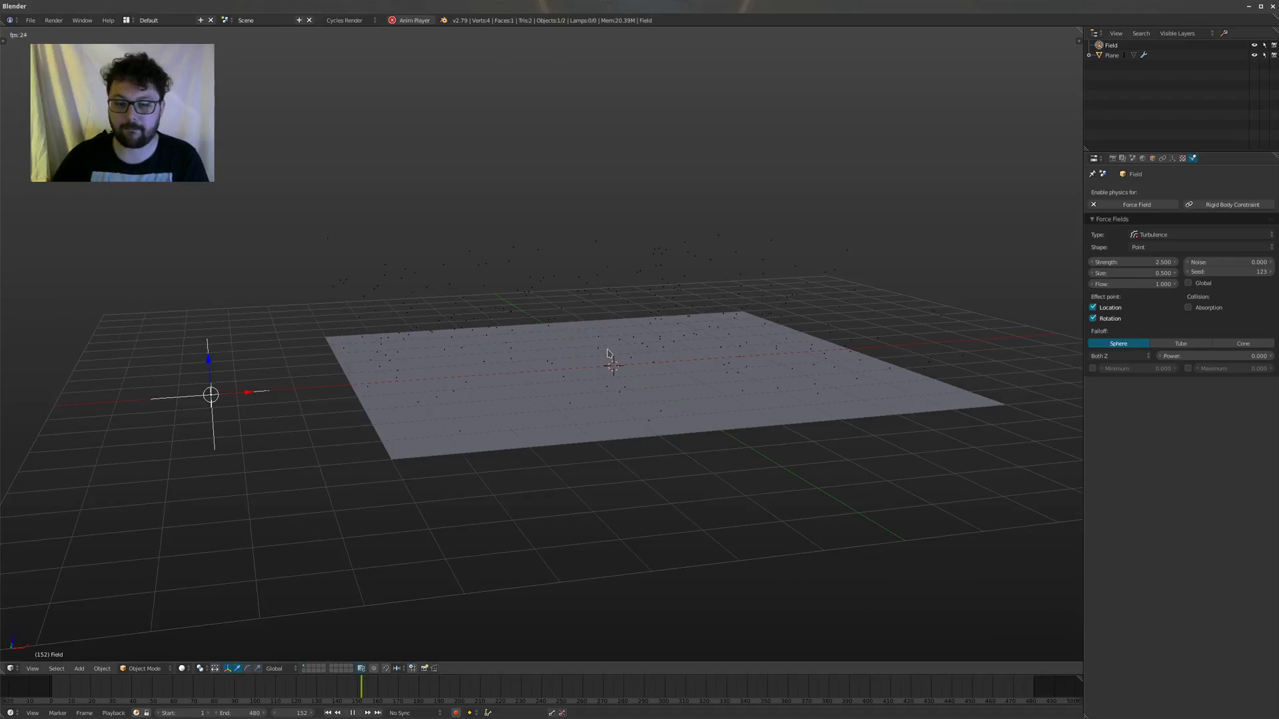
Step: Set the emission end of the plane's particle system to frame 1
right_click(693, 336)
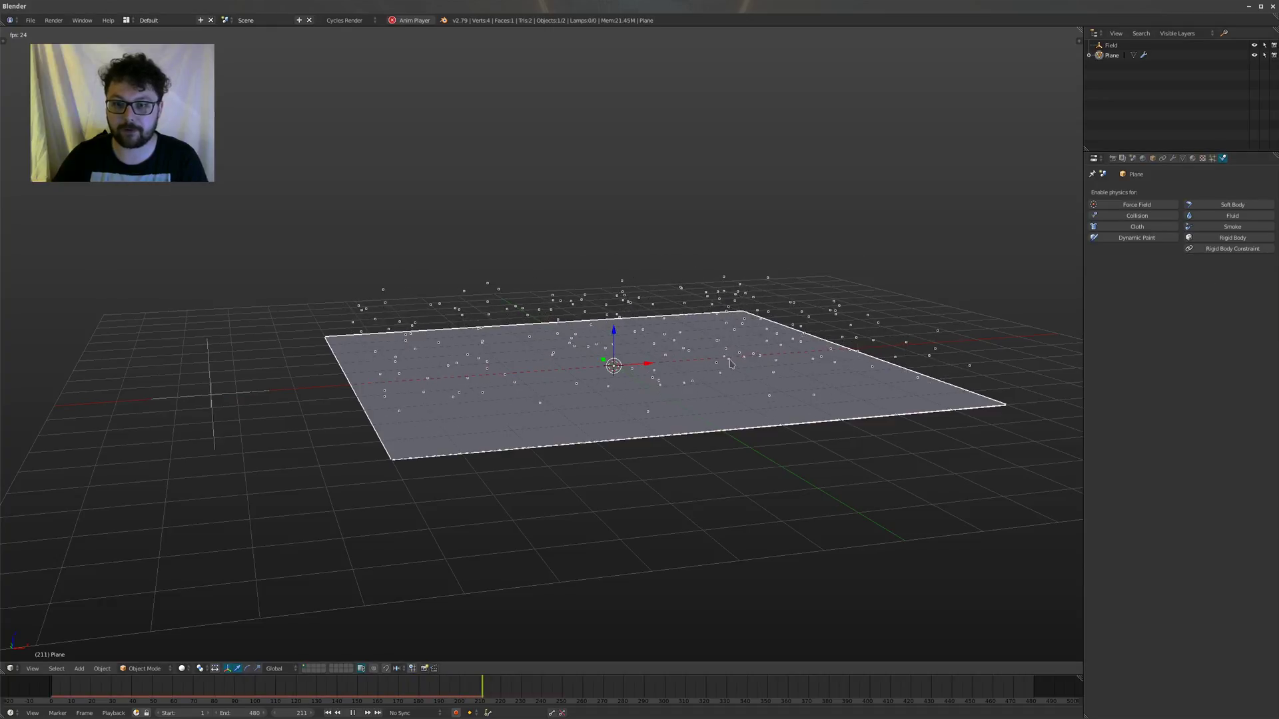
shift+middle_drag(647, 352, 641, 381)
click(1213, 157)
shift+middle_drag(734, 444, 693, 360)
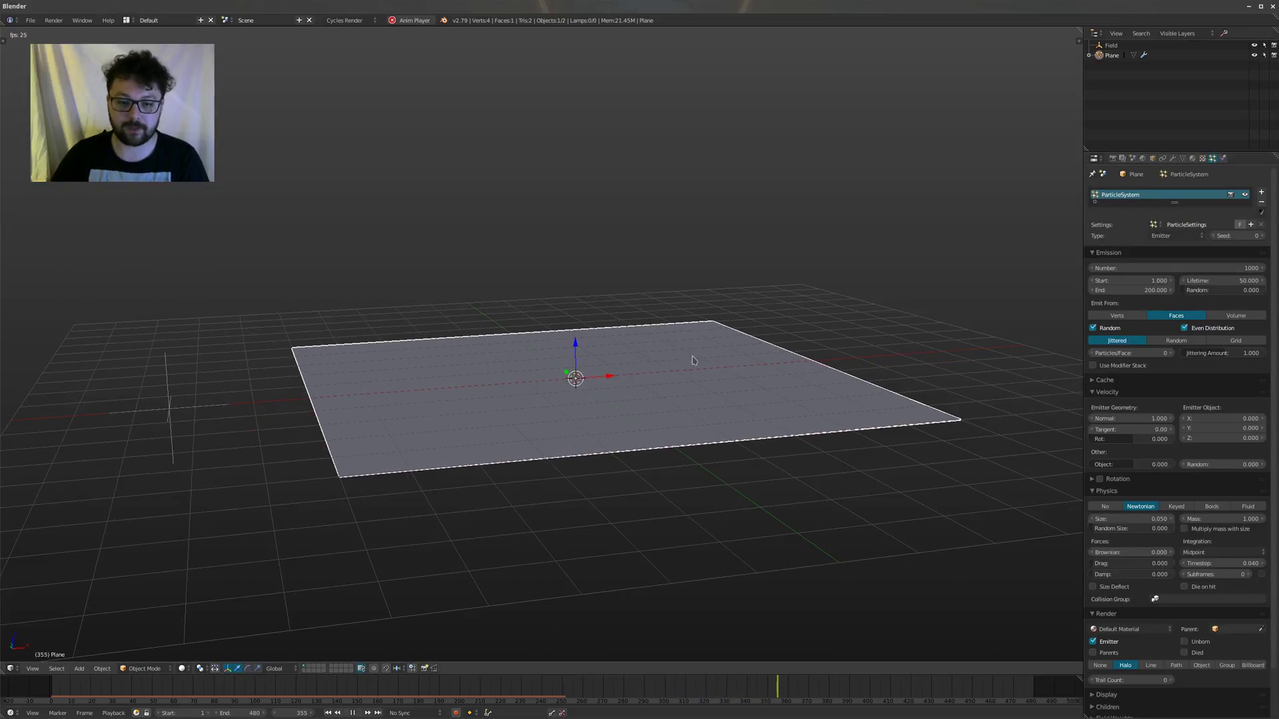
click(1130, 290)
text(1)
key(Return)
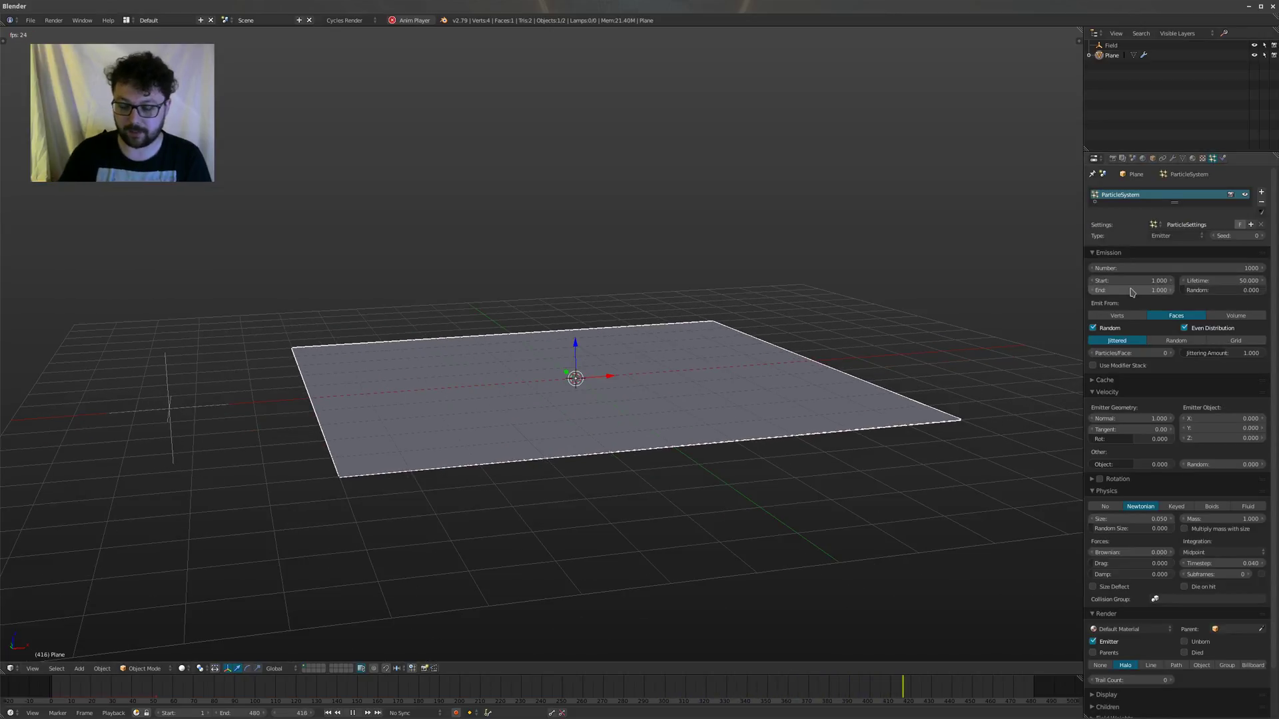
Step: Set the scene's end frame to 240
click(1112, 159)
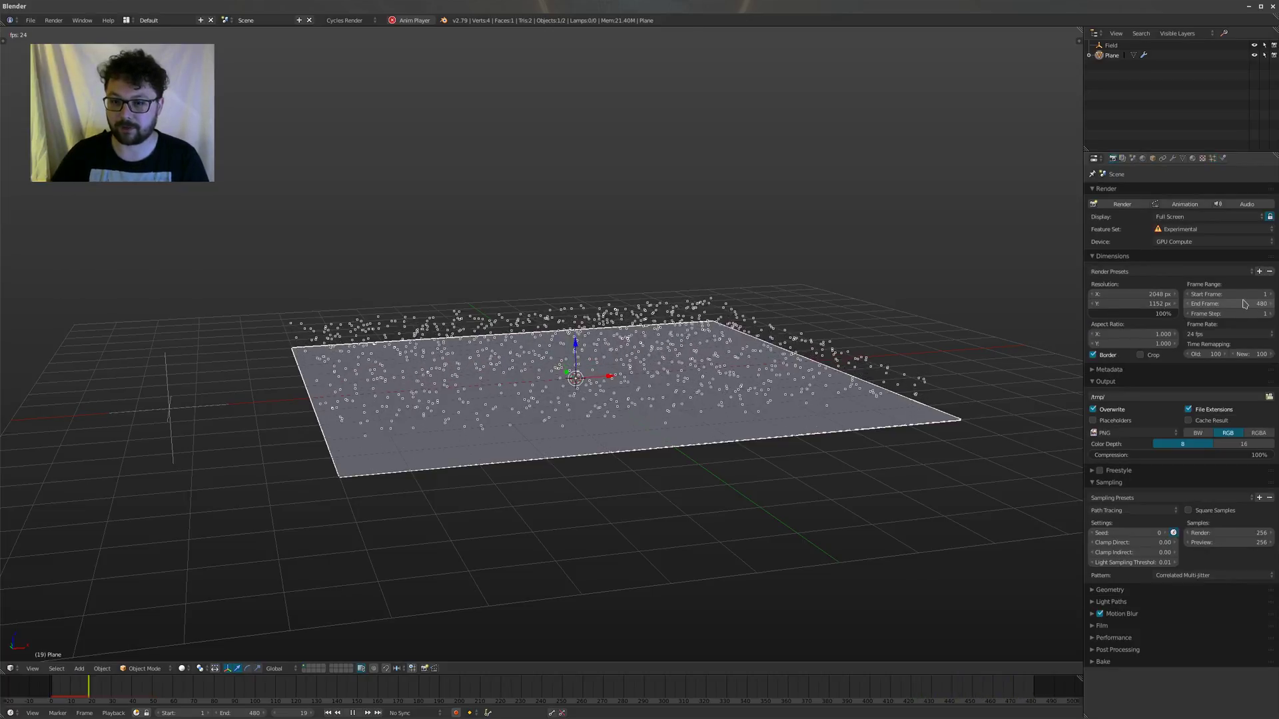
middle_drag(745, 339, 730, 325)
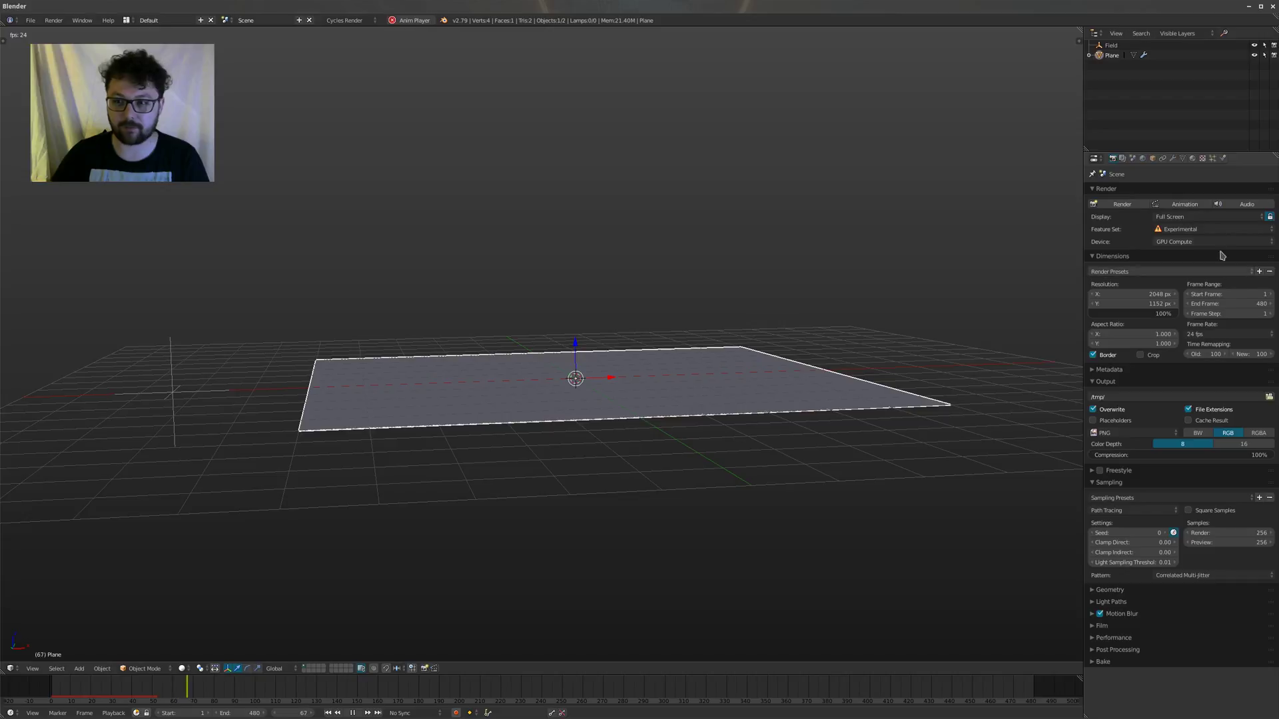
click(1241, 301)
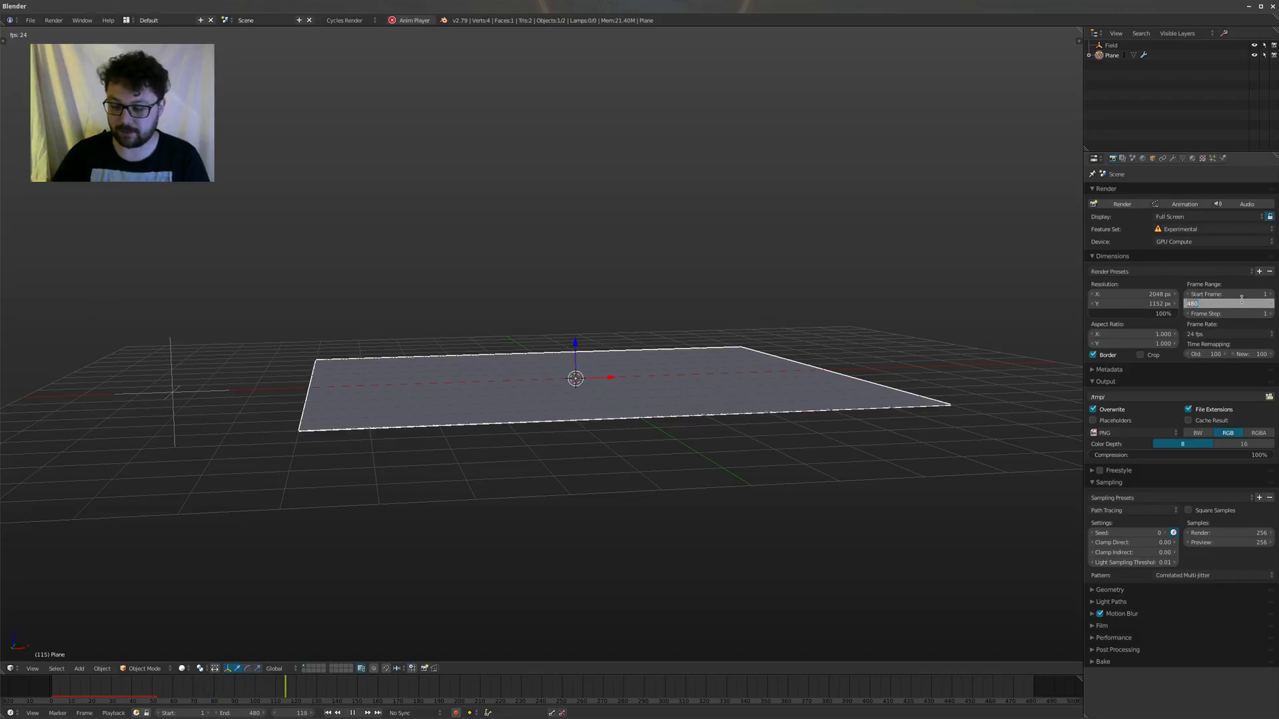
text(240)
key(Return)
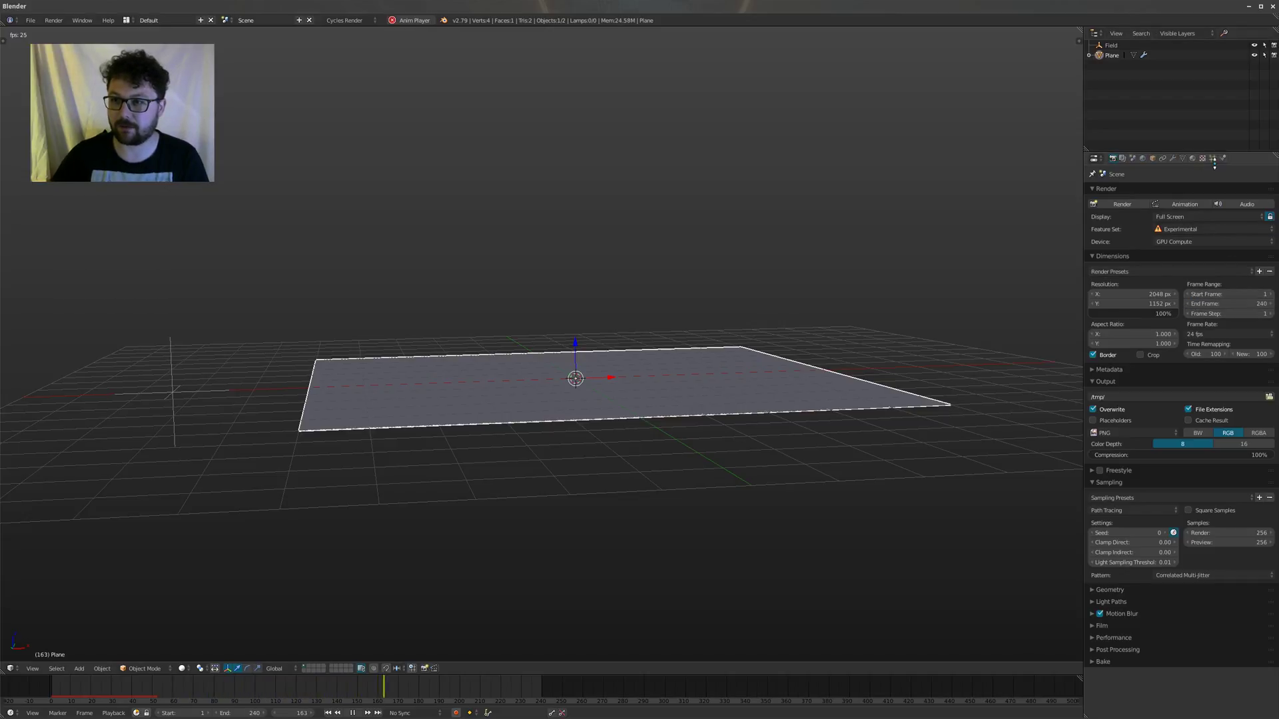
Step: Set the plane's particle lifetime to 240 frames and check the animation
click(1213, 160)
click(1226, 281)
text(240)
key(Return)
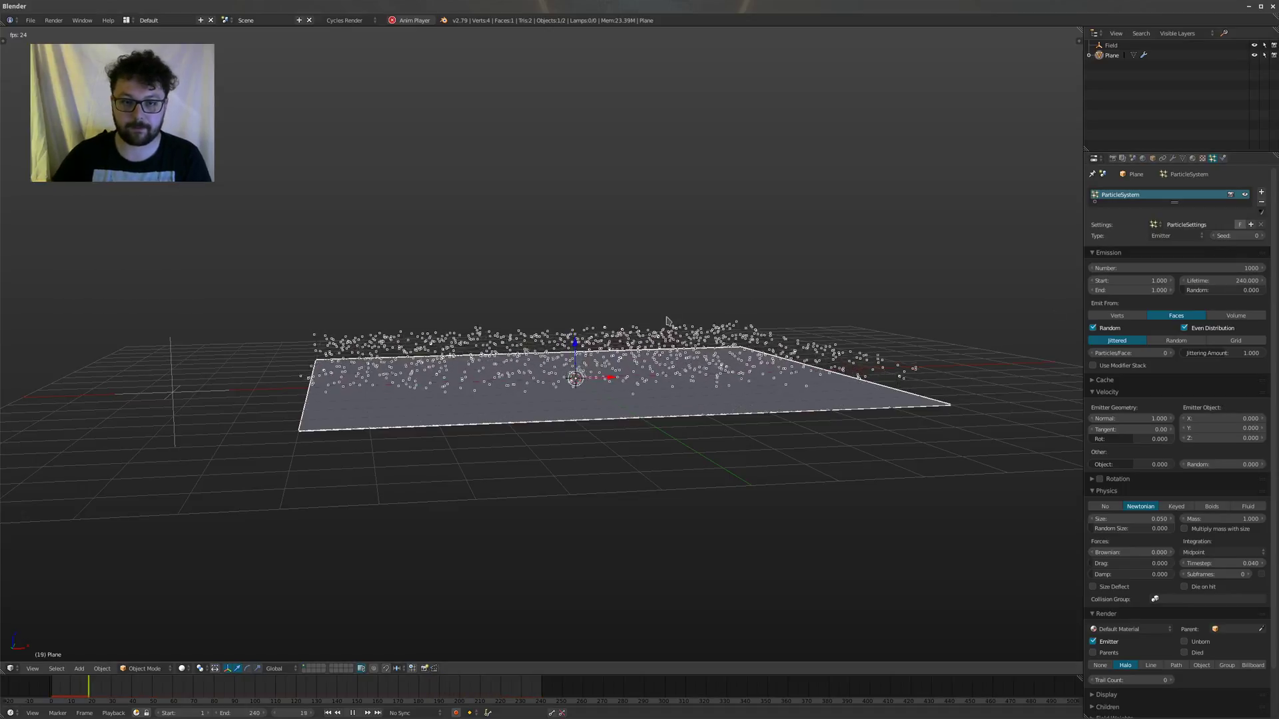
middle_drag(666, 321, 867, 293)
key(alt+a)
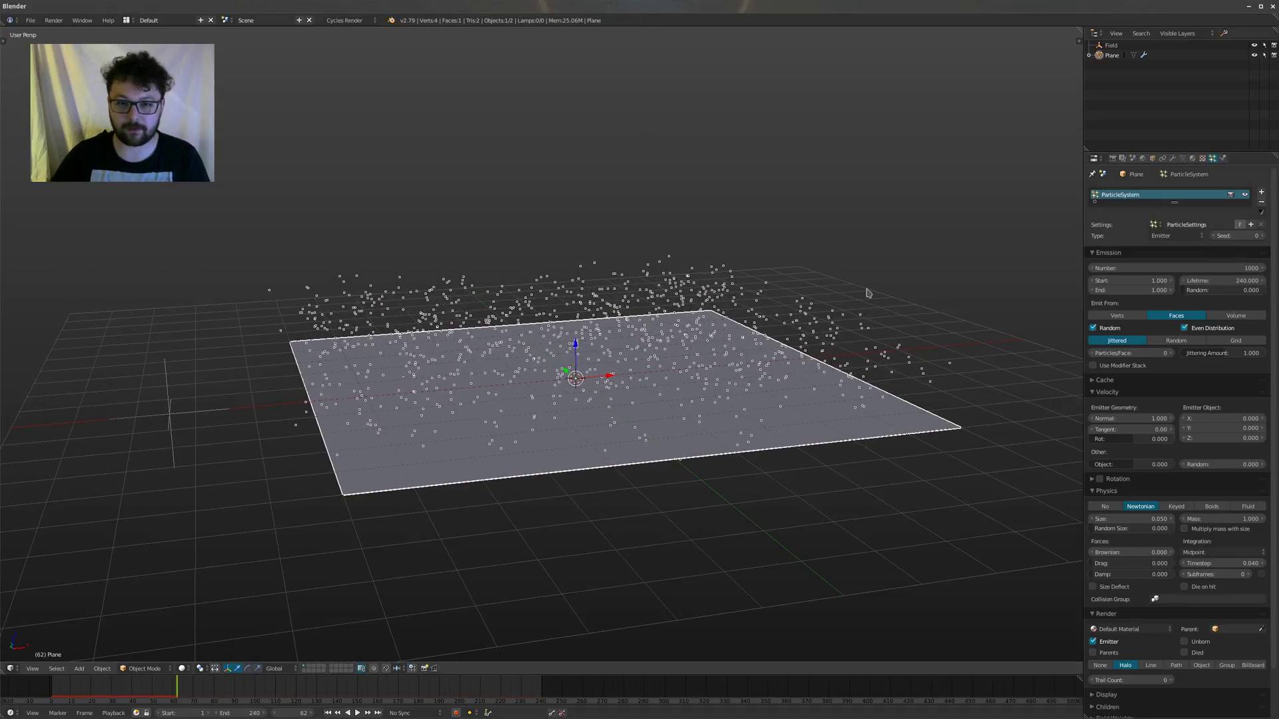
Step: Set the turbulence field's size to 1.5 and replay the animation to check the particle motion
right_click(204, 409)
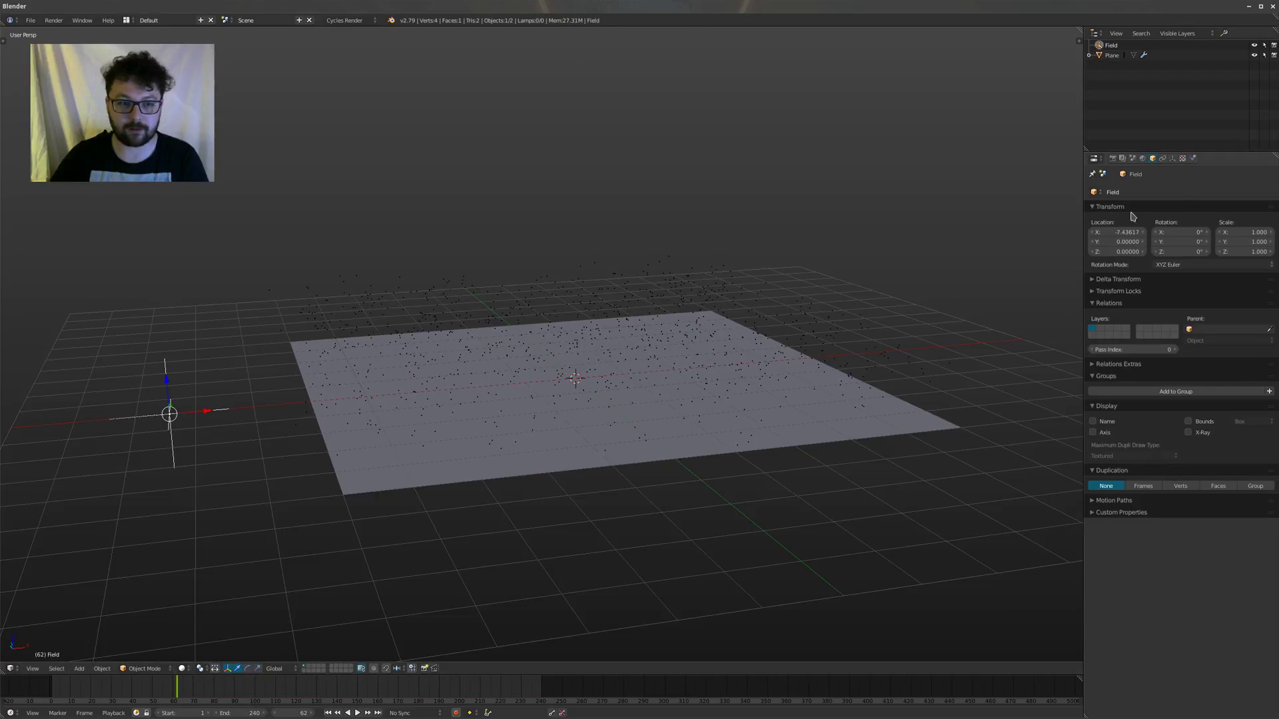
click(1193, 159)
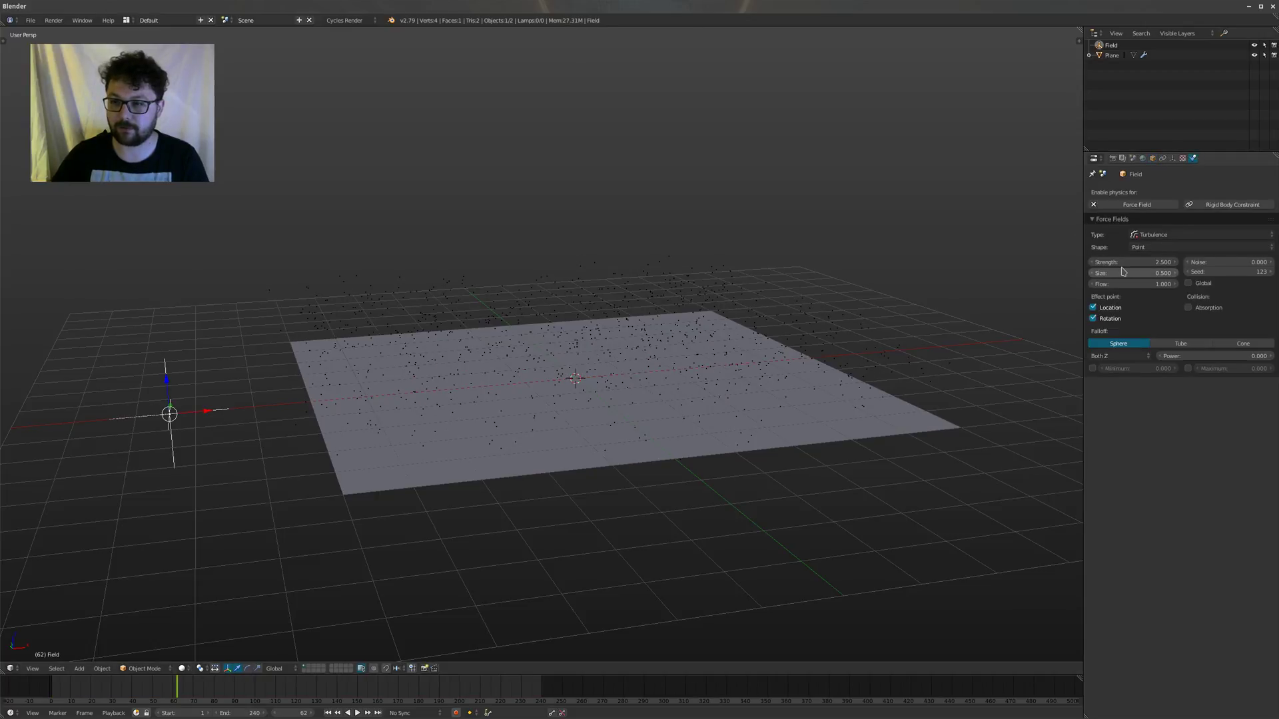
click(1123, 271)
text(1.5)
key(Return)
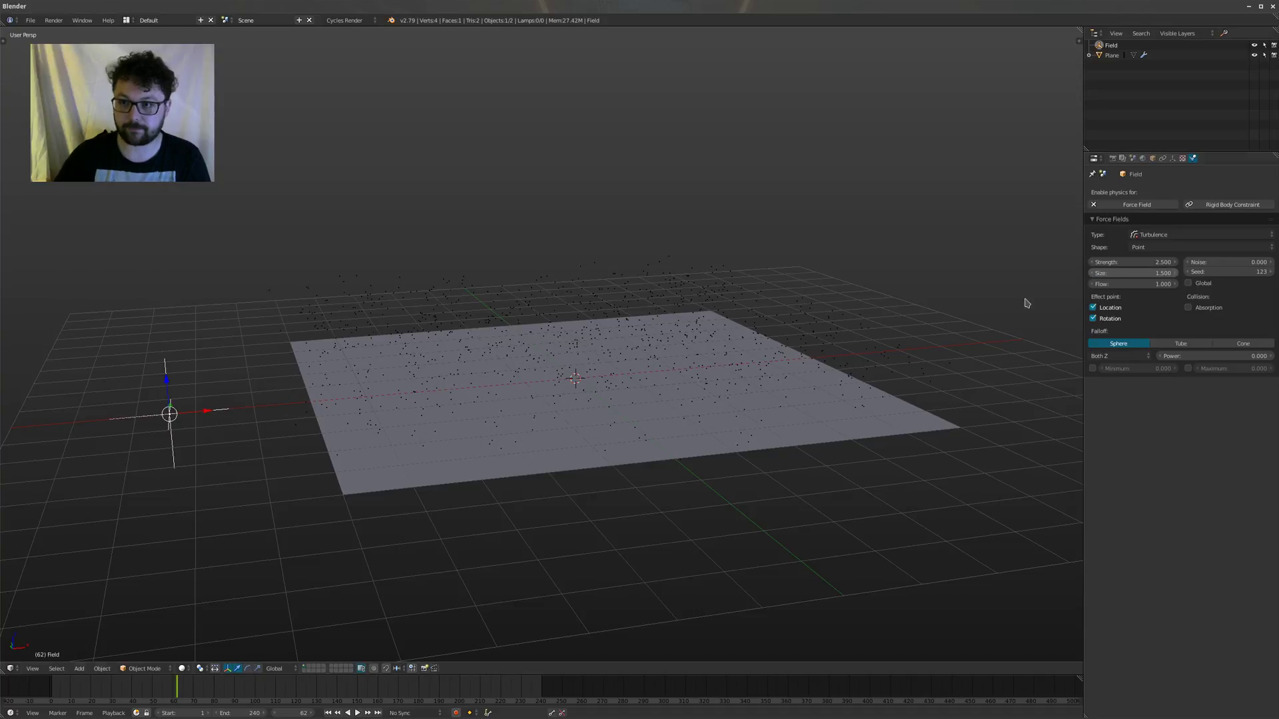
key(alt+a)
key(KP_8)
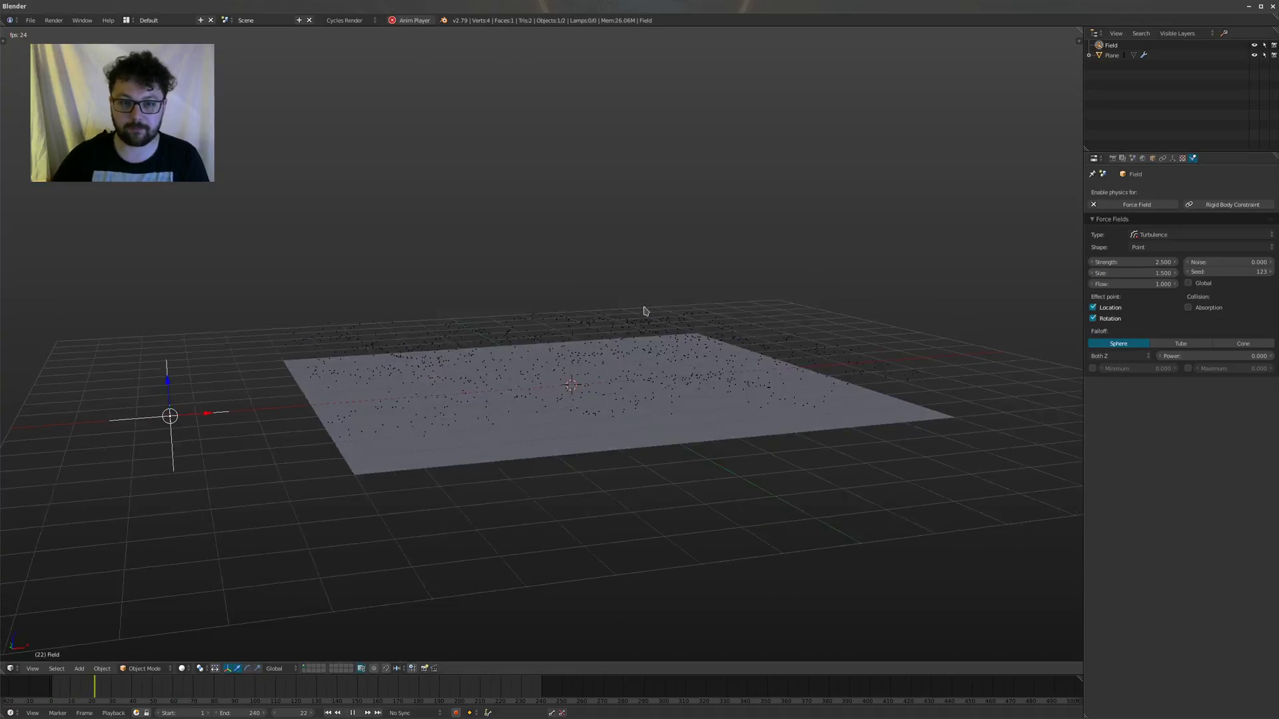
right_click(666, 373)
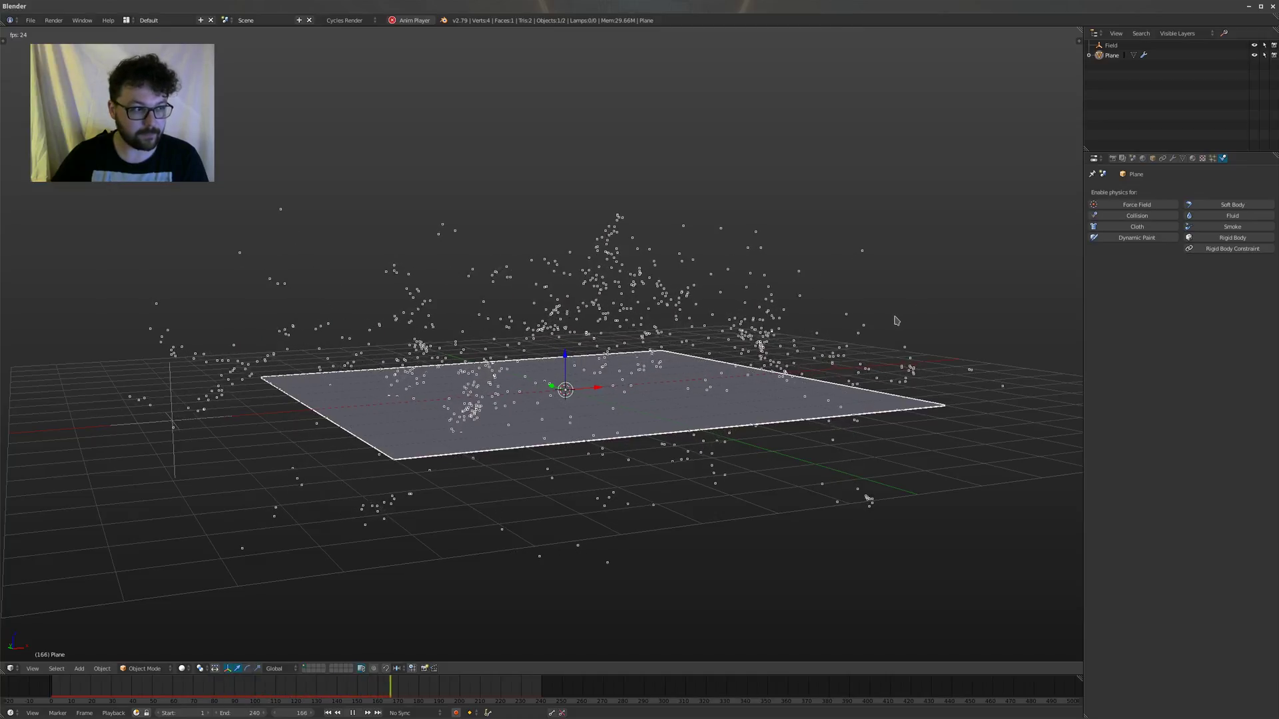
middle_drag(895, 321, 741, 323)
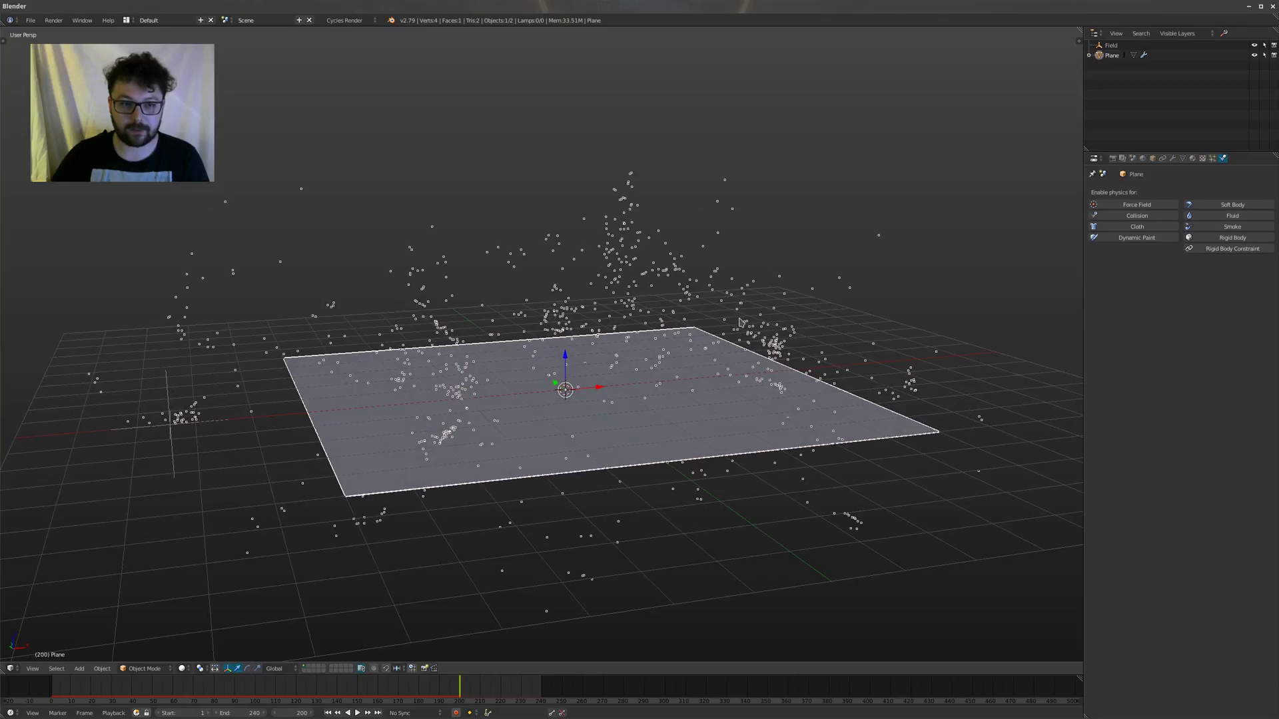
key(alt+a)
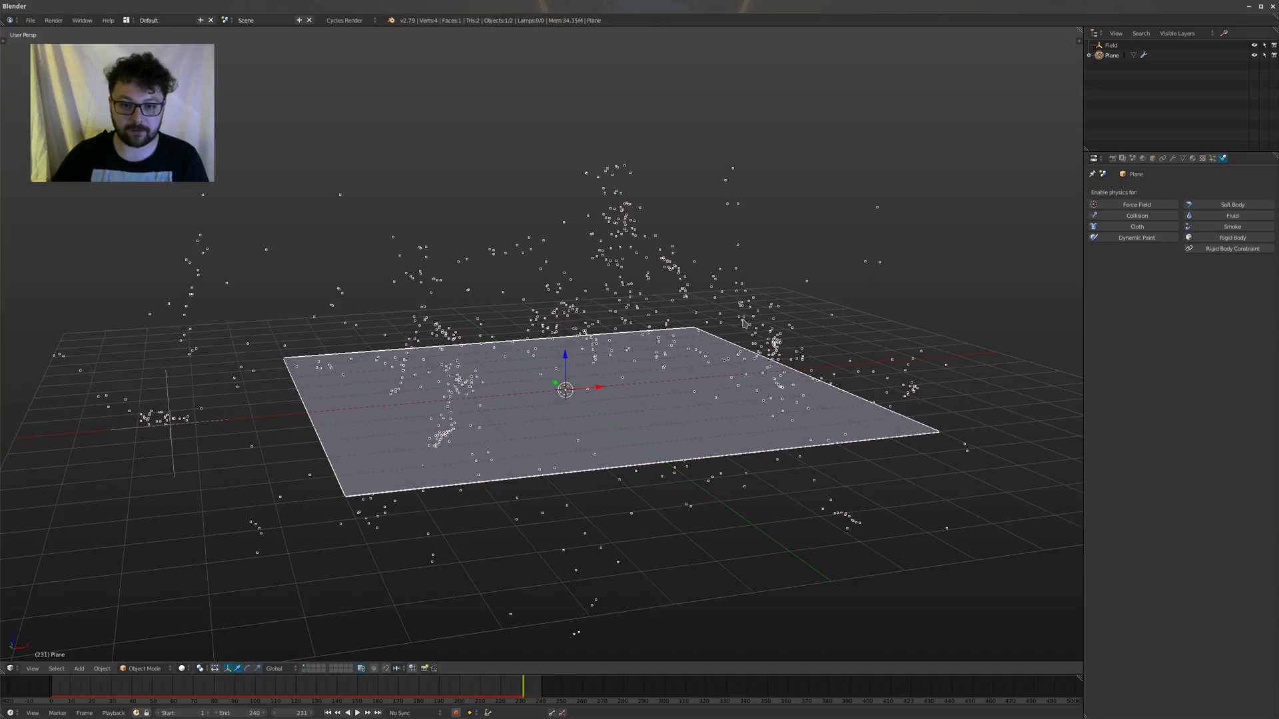
Step: Bake the cache of the plane's particle system
click(1212, 159)
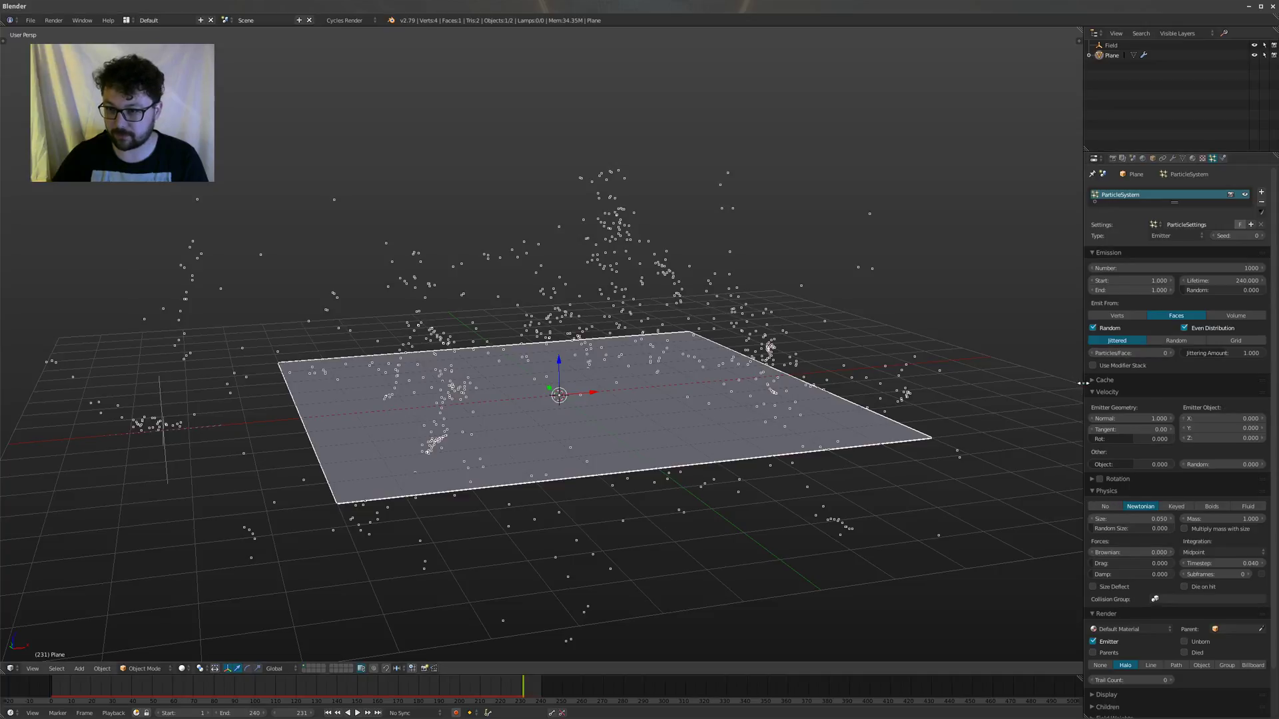
click(1104, 380)
middle_drag(687, 402, 716, 383)
scroll(1152, 559, down, 6)
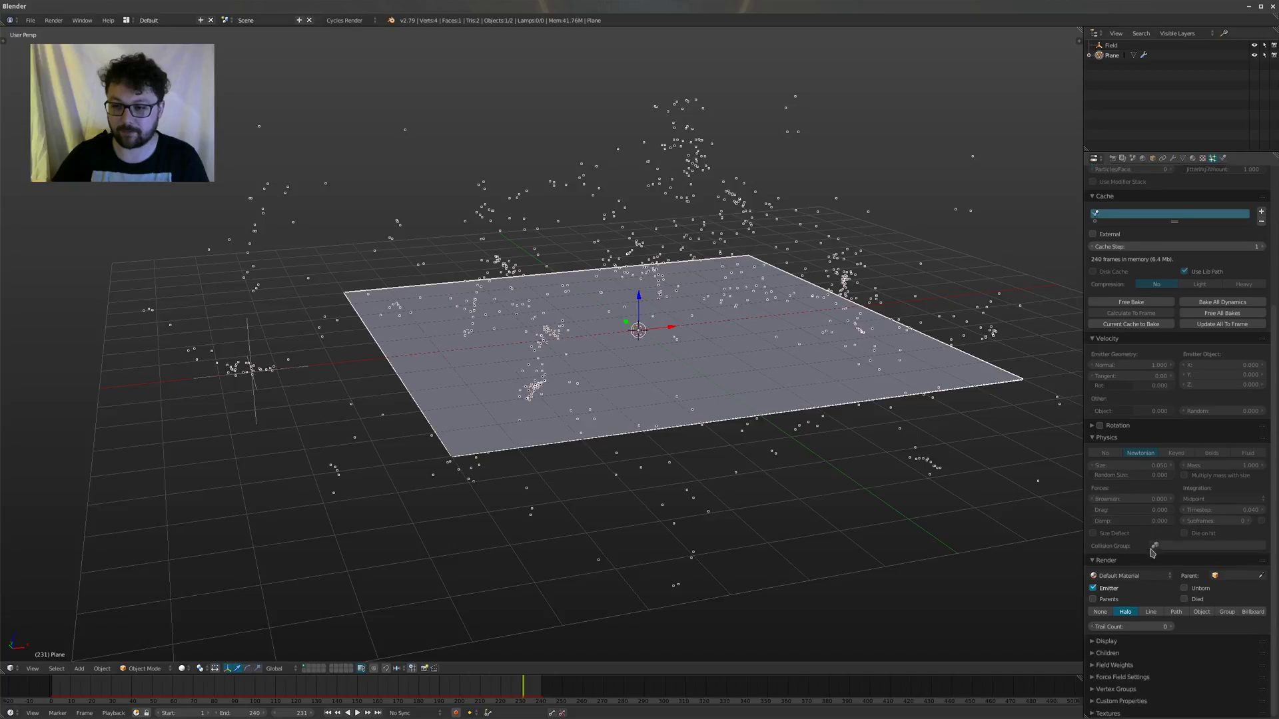
Step: Switch the particle system's render type to Path
click(1176, 611)
mouse_move(719, 451)
middle_down()
mouse_move(693, 420)
mouse_move(732, 426)
mouse_move(720, 406)
mouse_move(656, 357)
mouse_move(786, 373)
mouse_move(919, 359)
middle_up()
scroll(732, 426, up, 3)
scroll(732, 426, down, 3)
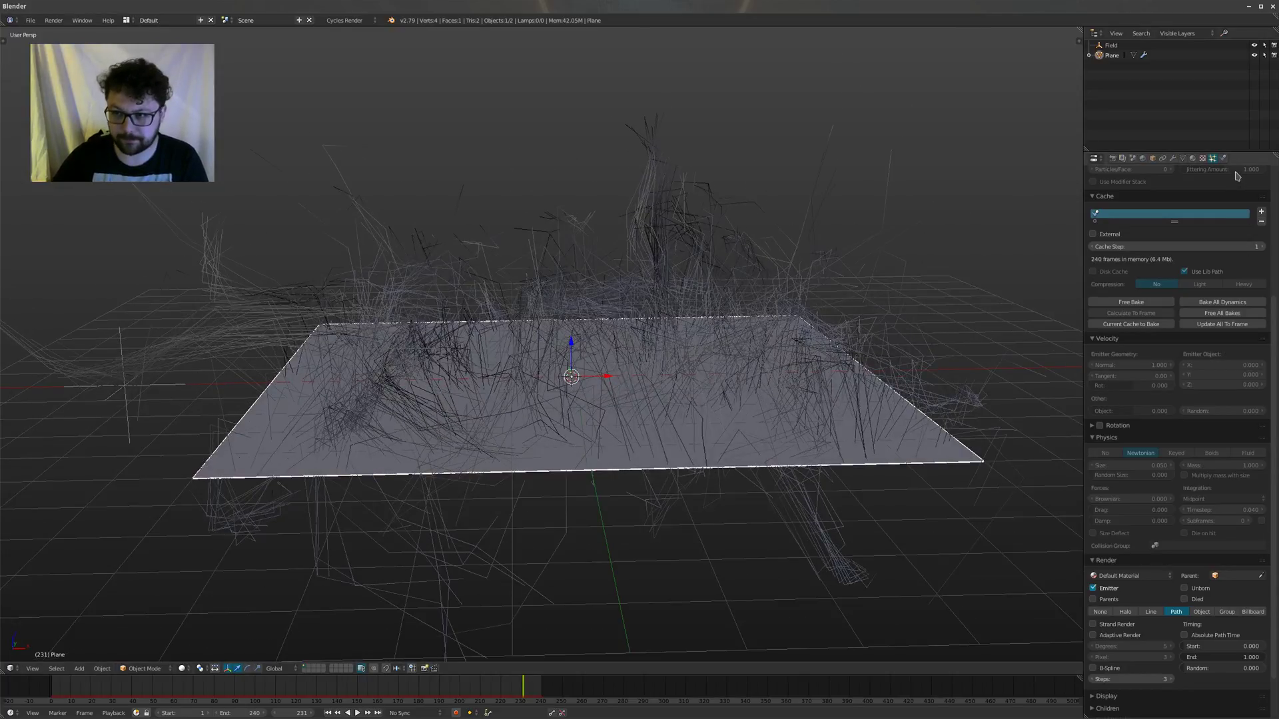
Step: Raise the display steps of the particle paths to 6 and inspect the smoother strands
scroll(1131, 510, down, 3)
click(1092, 642)
scroll(1207, 638, down, 4)
click(1260, 639)
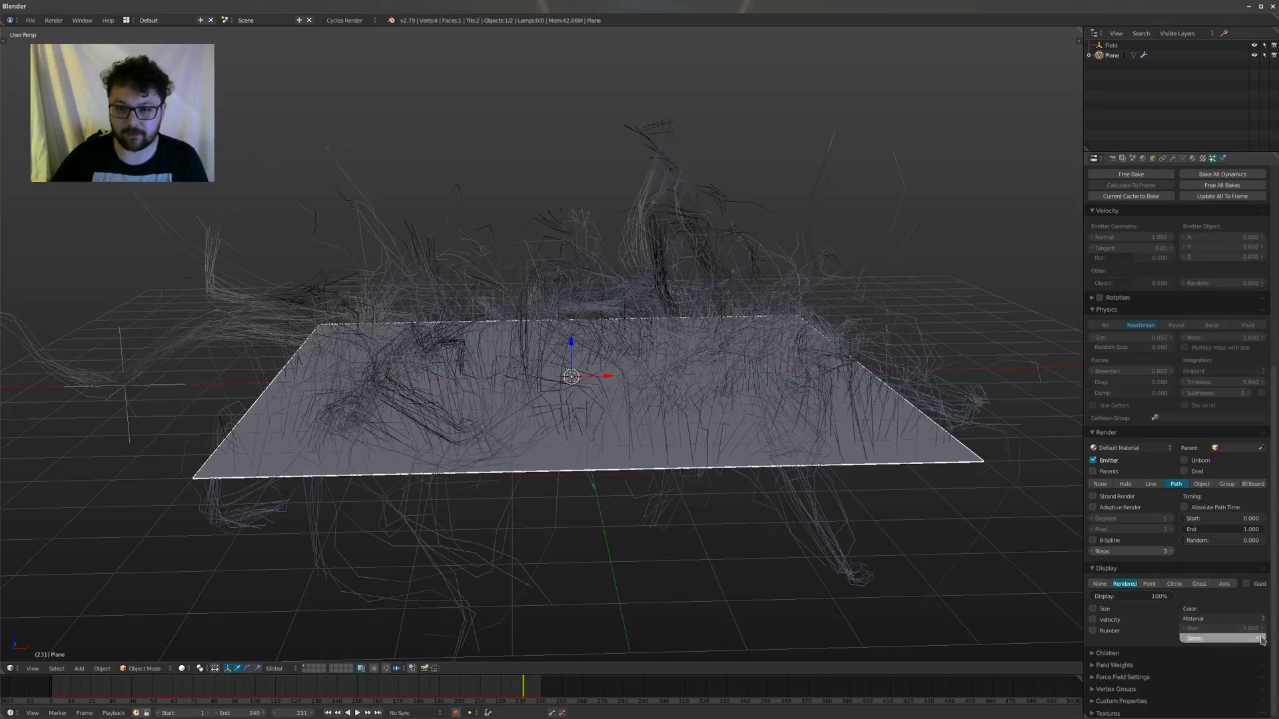
middle_drag(693, 482, 547, 243)
middle_drag(730, 387, 681, 353)
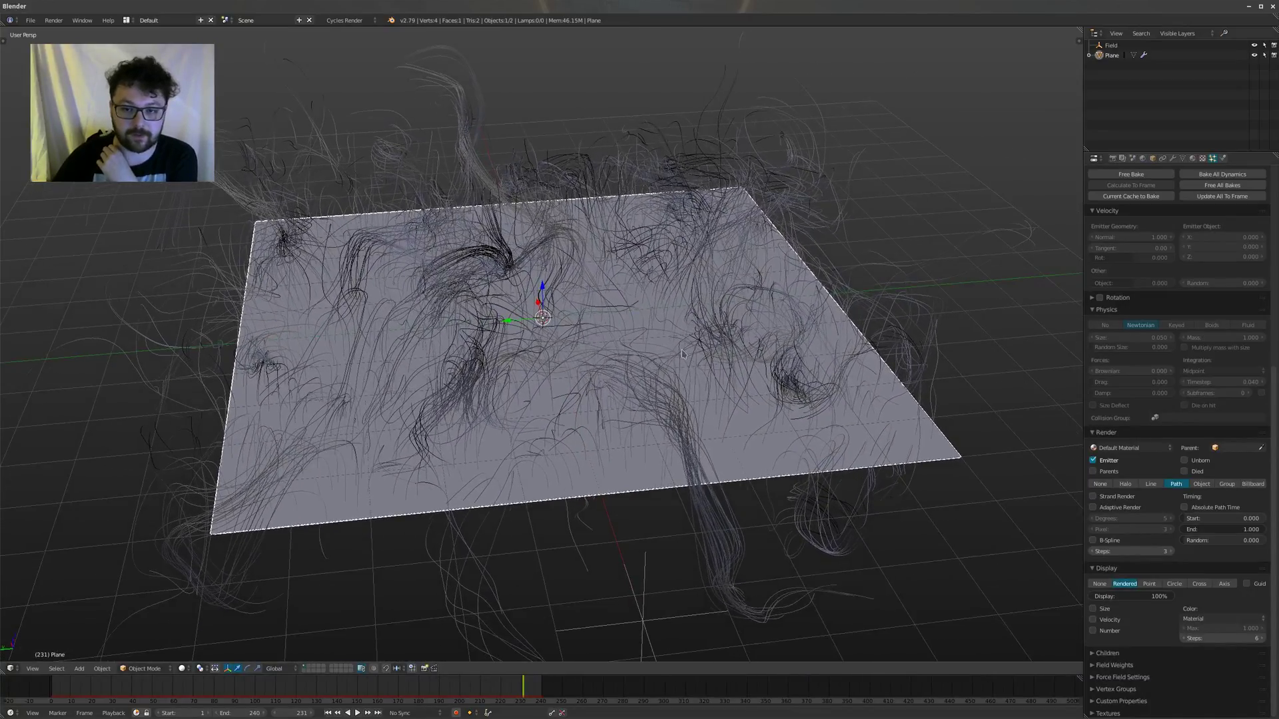
middle_drag(709, 553, 702, 486)
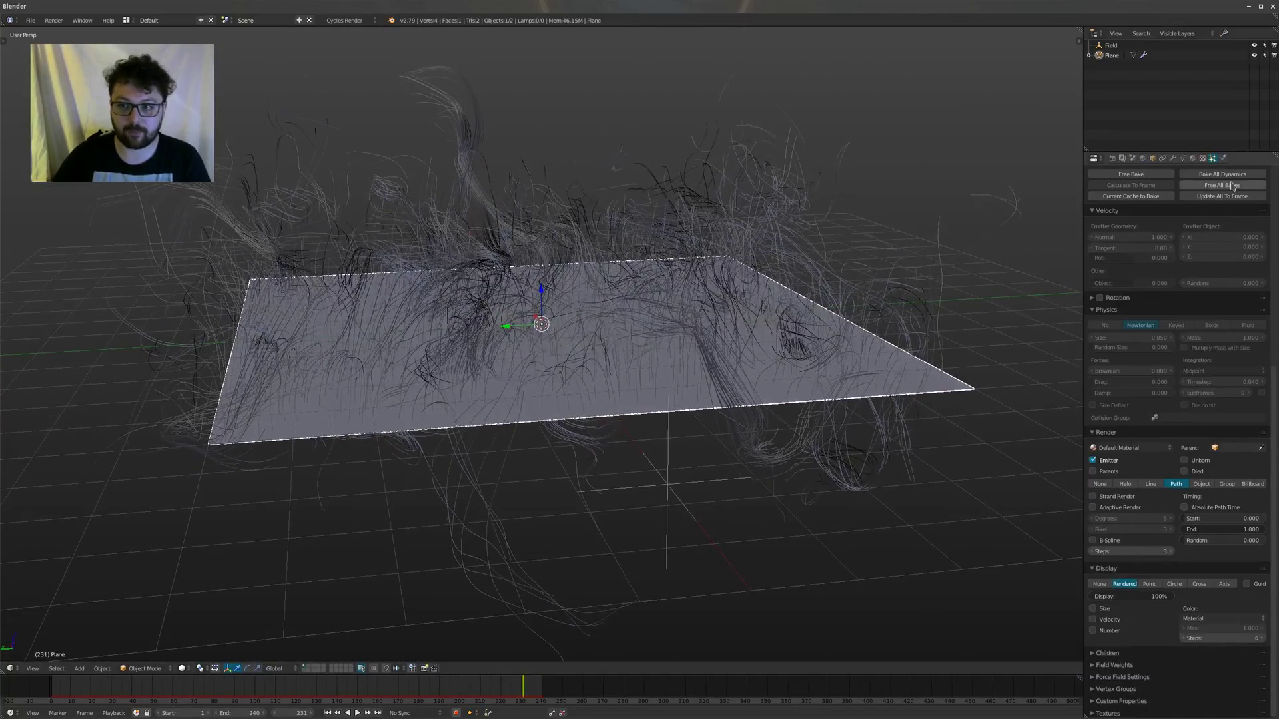
Step: Convert the plane's particle paths into a separate mesh object
click(1172, 159)
click(1143, 229)
middle_drag(1065, 249, 1057, 185)
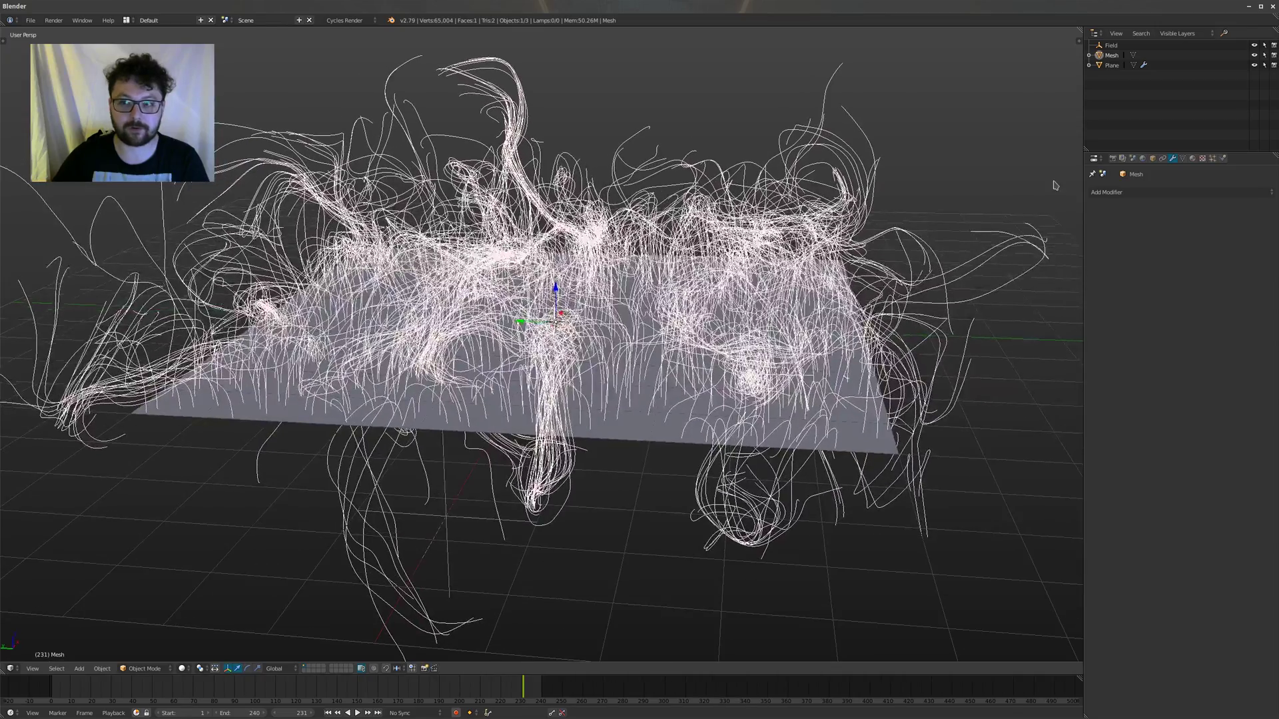
Step: Hide the original plane and the turbulence field, and disable their selection and rendering
click(1254, 66)
drag(1261, 45, 1273, 45)
middle_drag(810, 193, 621, 226)
key(a)
key(a)
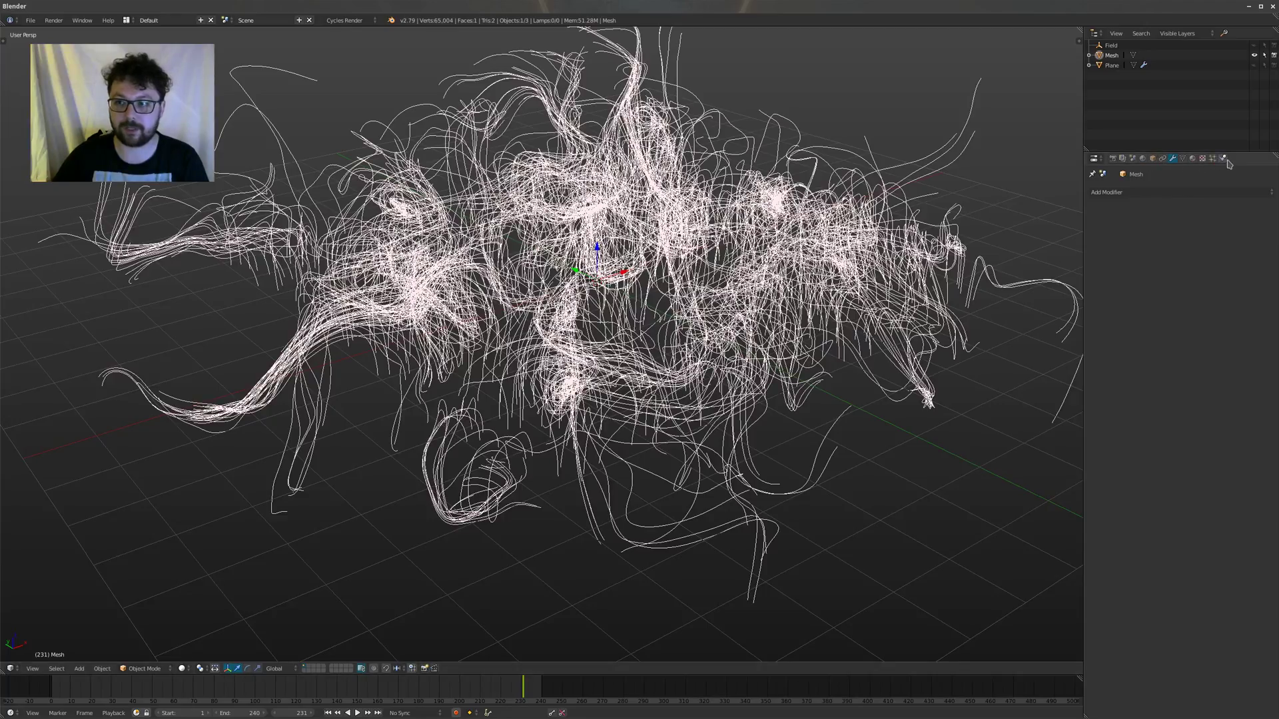
Step: Convert the strand mesh into a curve object
key(alt+c)
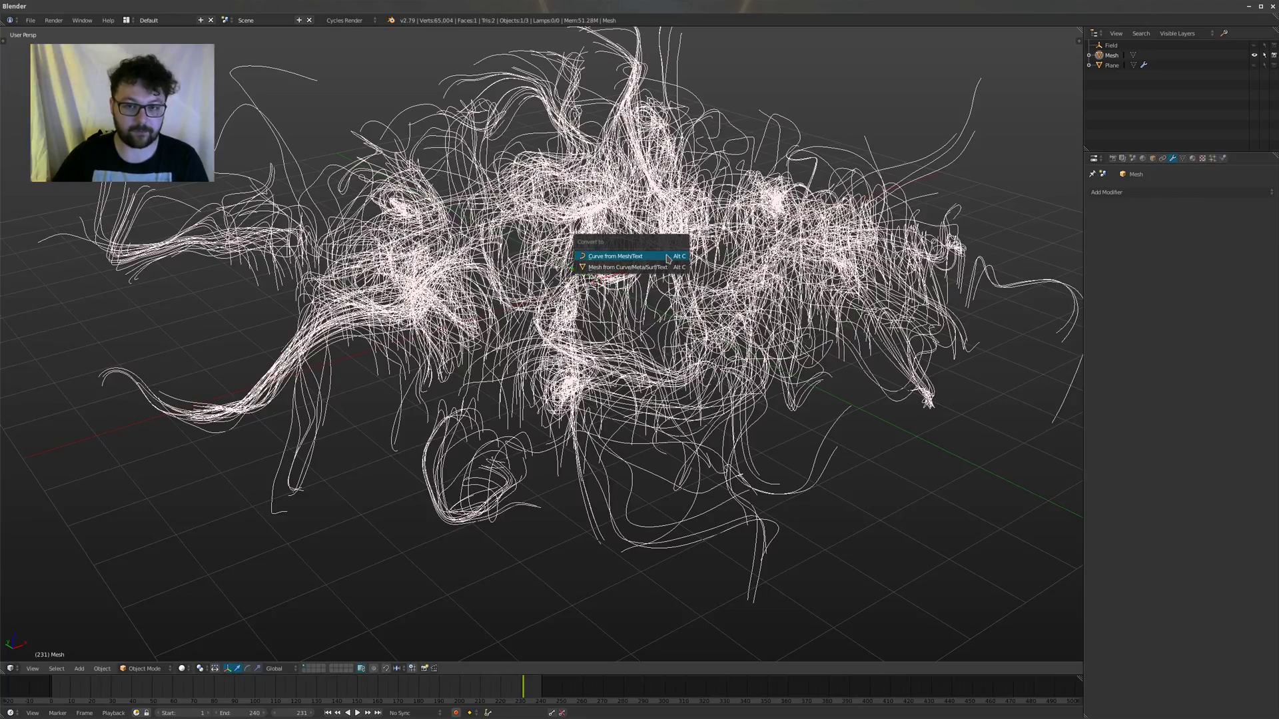
click(633, 259)
middle_drag(633, 260, 713, 266)
Step: Give the strand curve a bevel depth of 0.004 and check its thickness up close
click(1182, 160)
middle_drag(599, 333, 799, 320)
key(a)
click(1229, 246)
click(1226, 189)
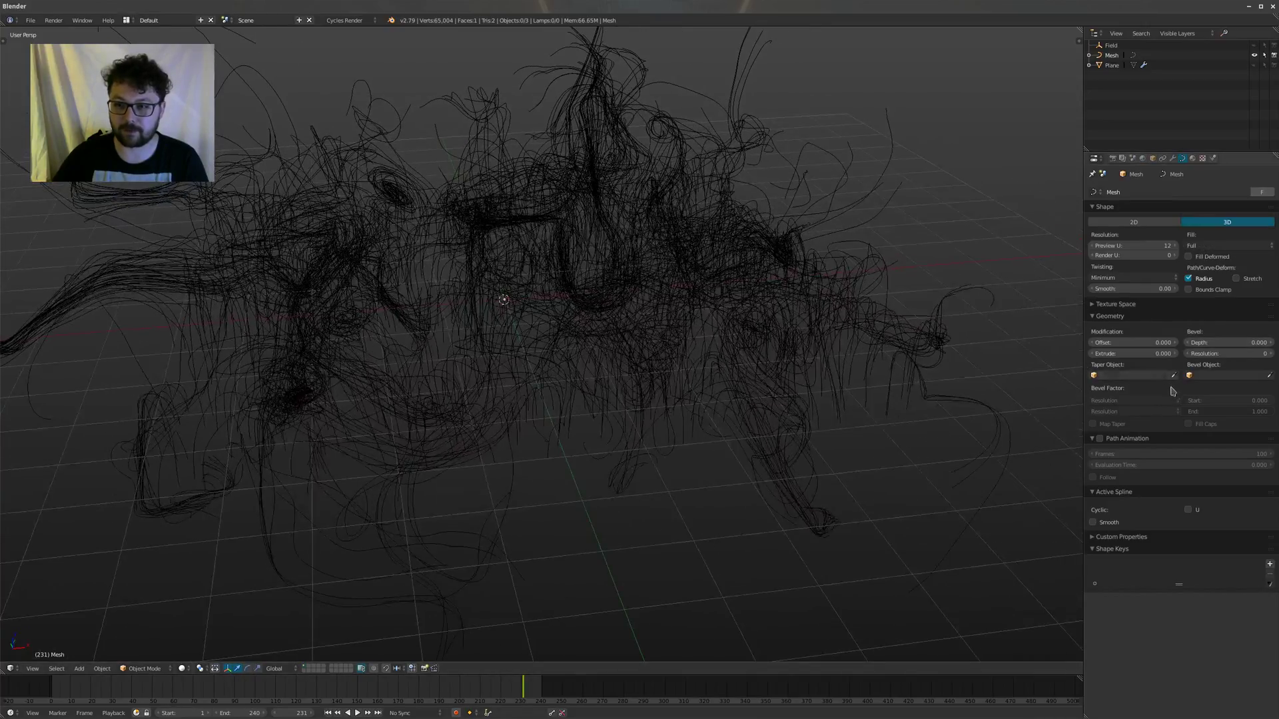
drag(1210, 343, 1219, 344)
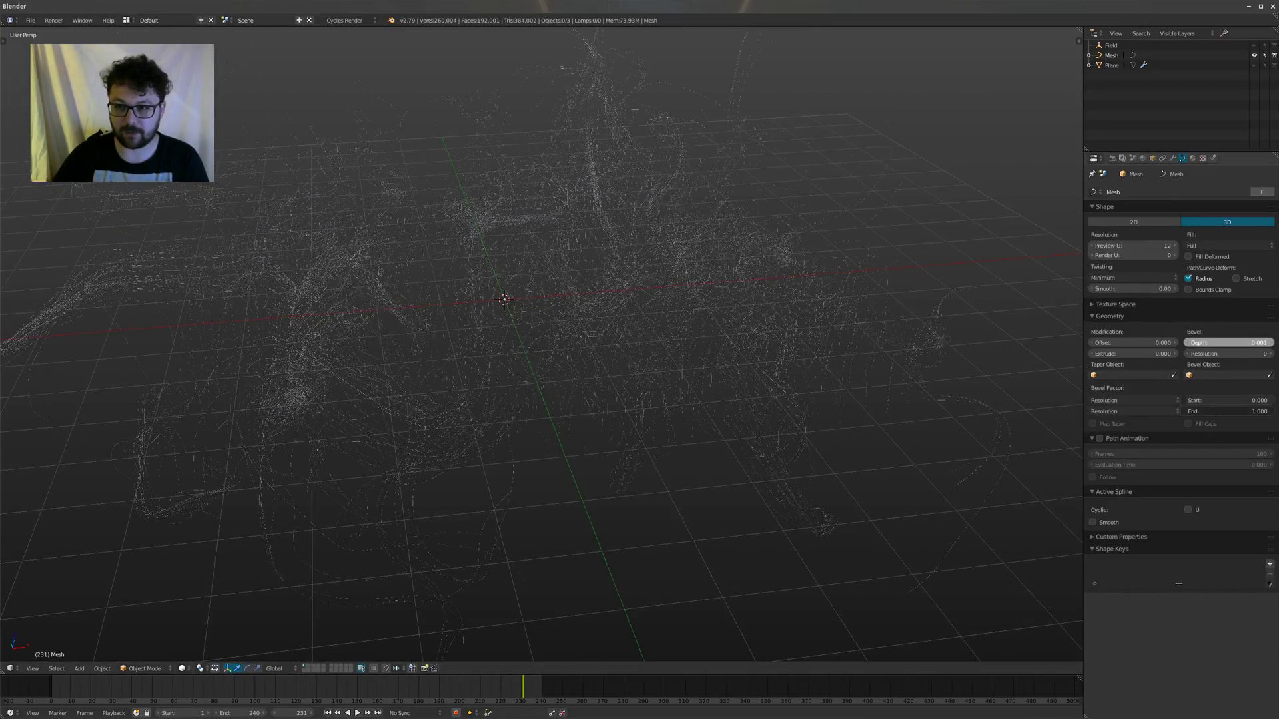
scroll(616, 295, up, 4)
middle_drag(616, 295, 658, 315)
scroll(658, 314, up, 2)
Step: Shorten the strands with the bevel factor end, set start and end to 0, and keyframe both on the current frame
drag(1234, 415, 1199, 408)
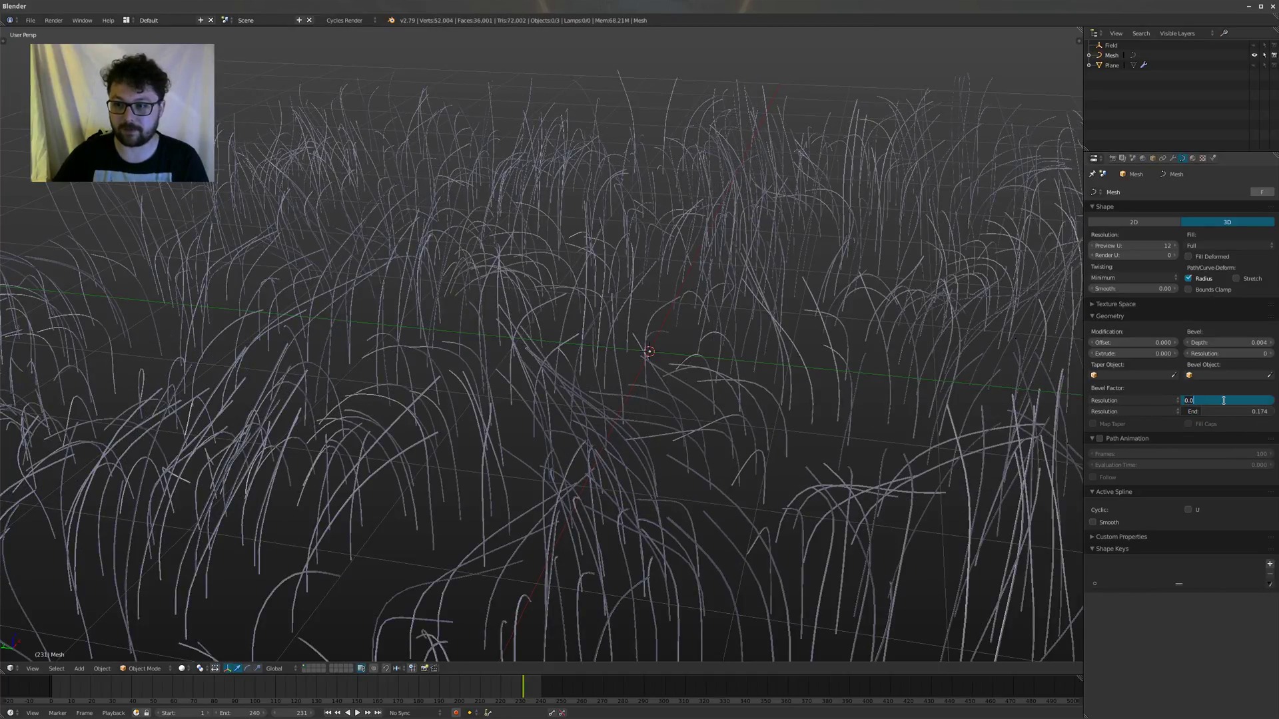
key(i)
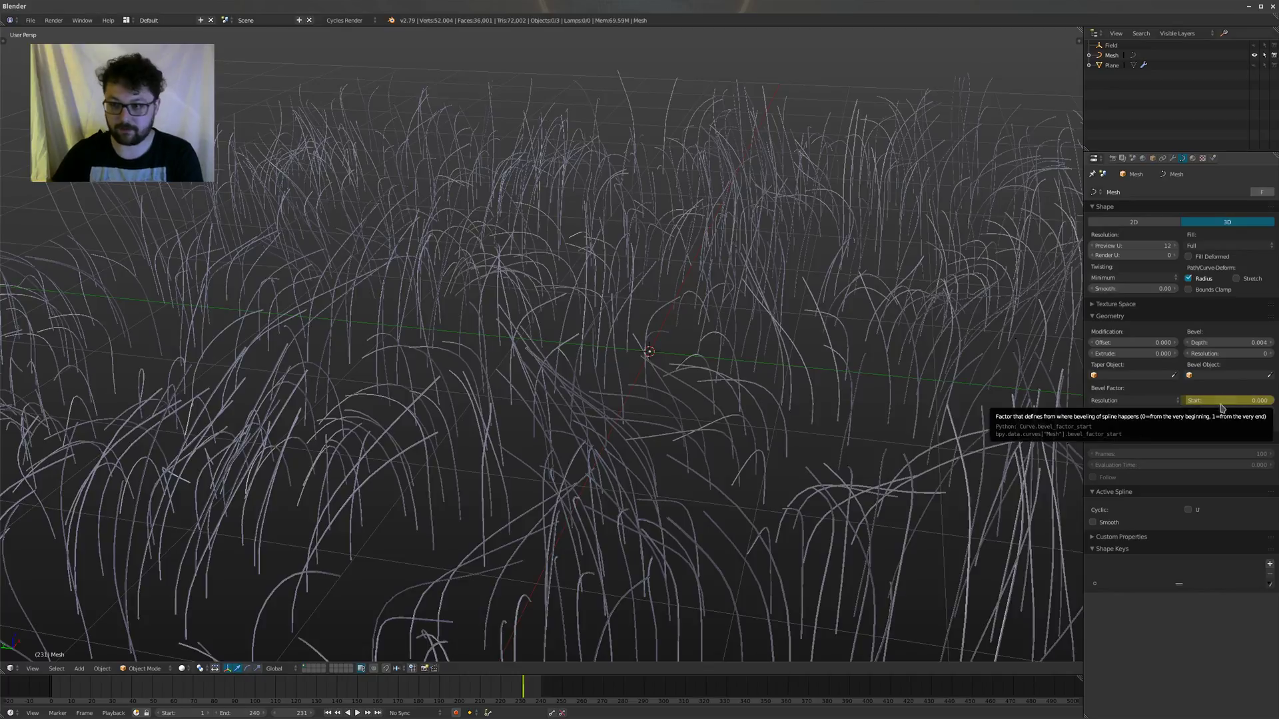
click(1221, 410)
text(0)
key(Return)
key(i)
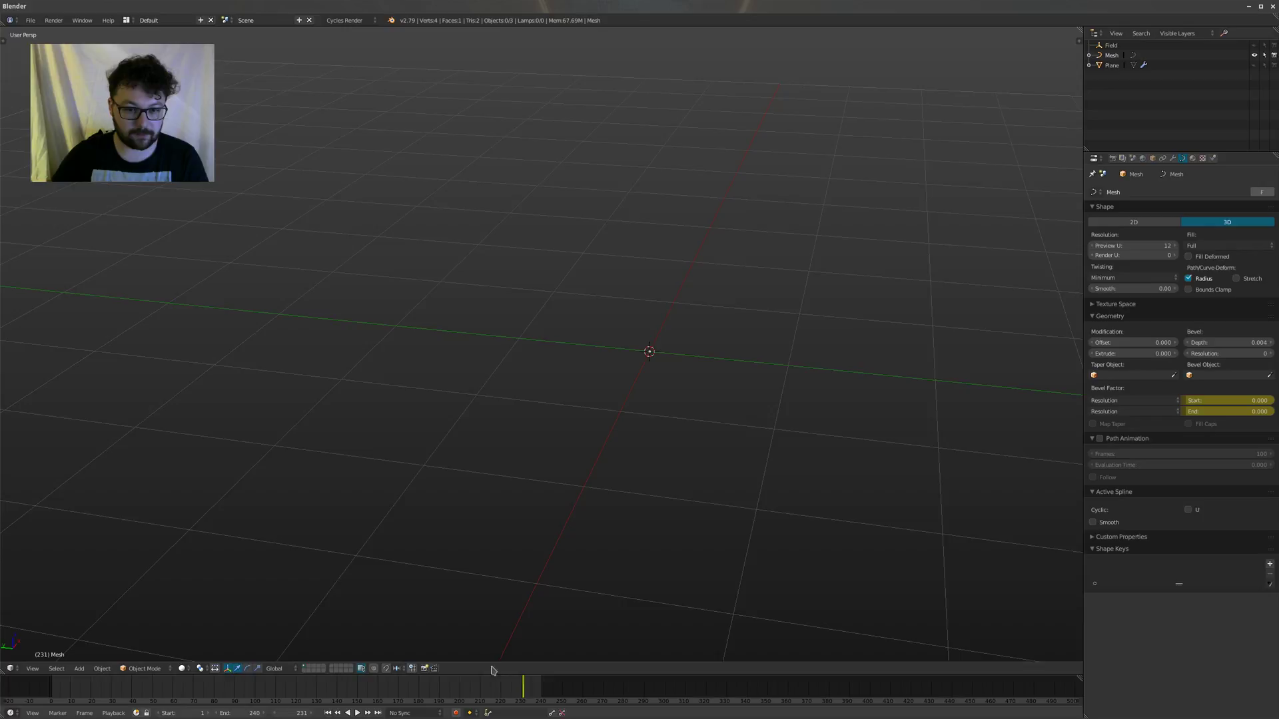
Step: Clear the keyframes of the bevel factor start and end, and key both at 0 on frame 1
right_click(1196, 400)
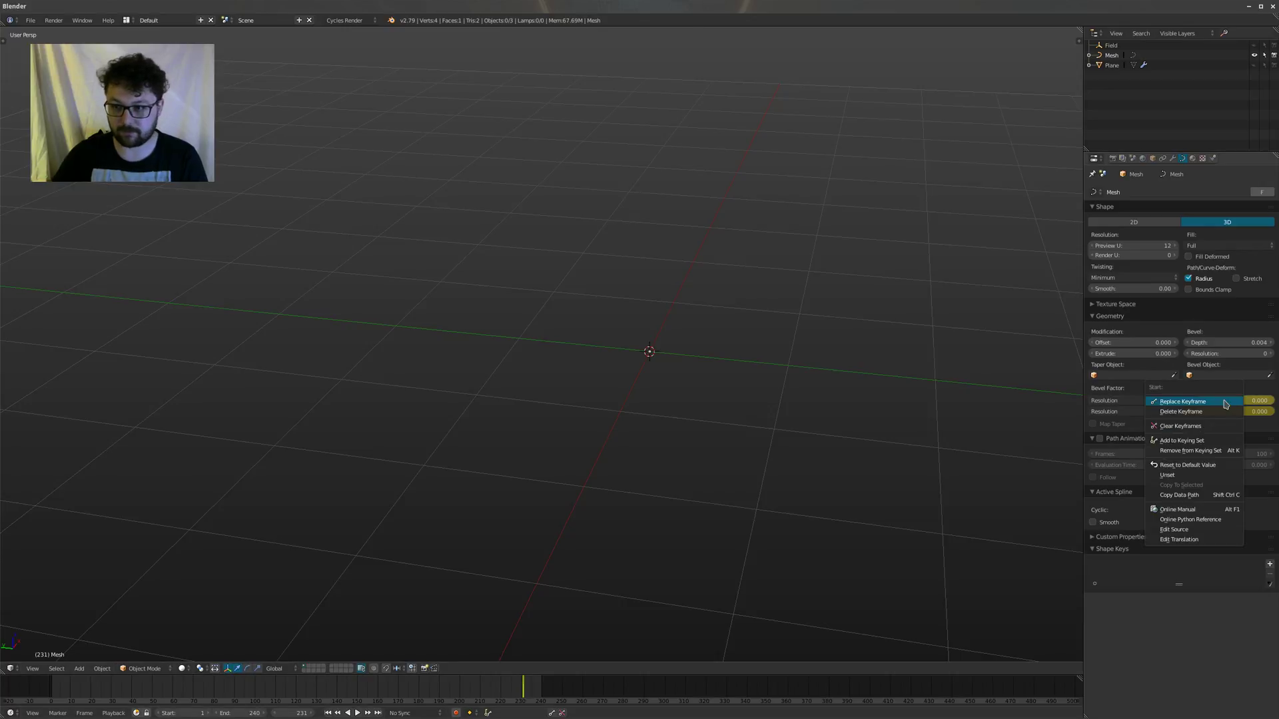
click(1199, 427)
right_click(1217, 411)
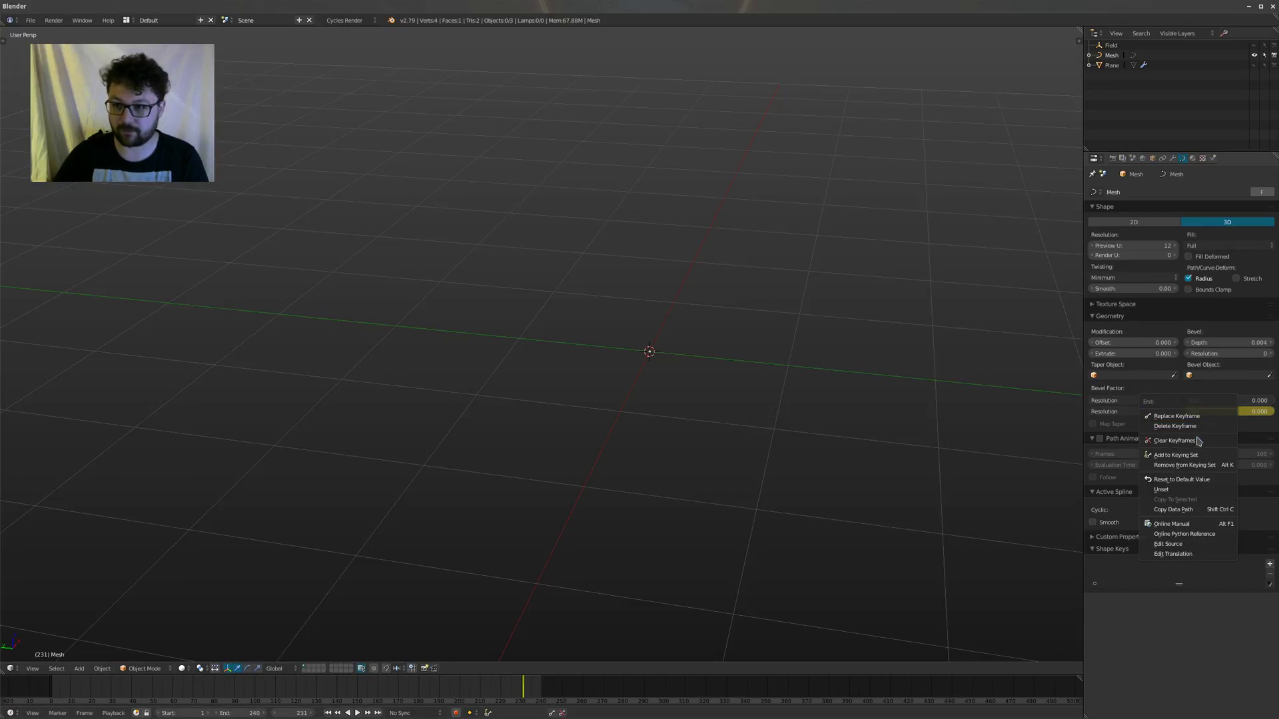
click(1197, 440)
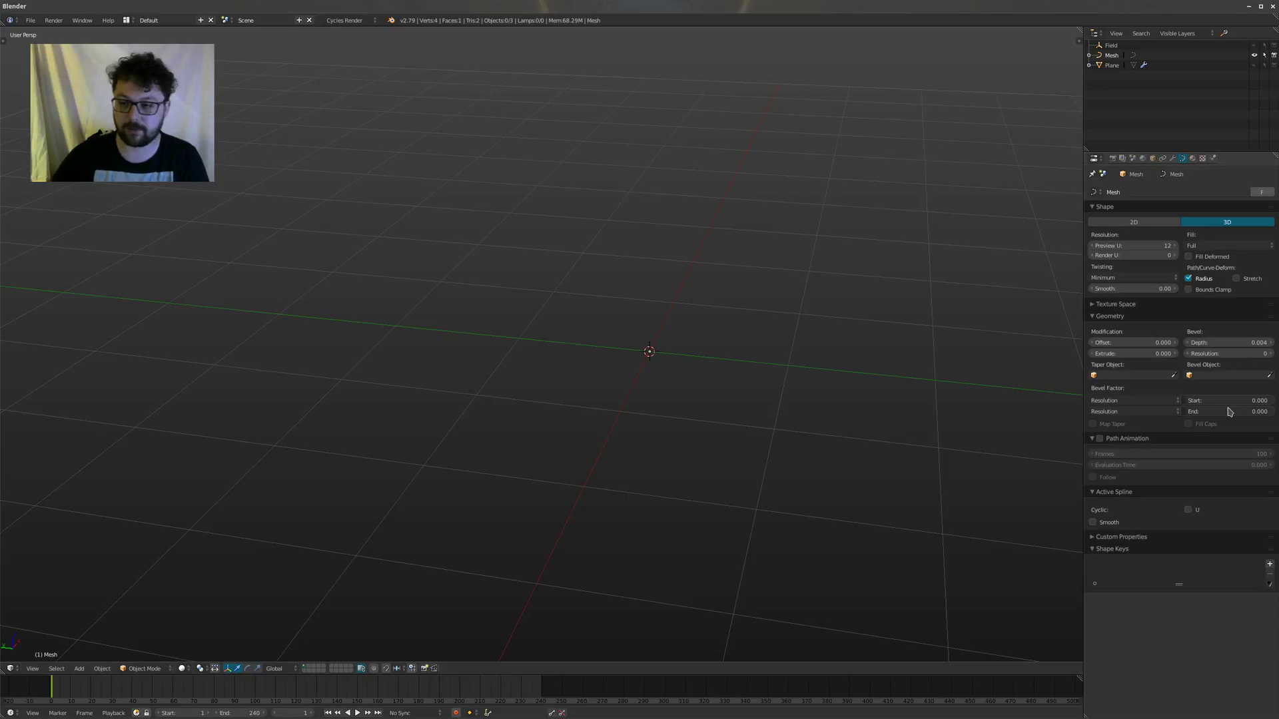
key(i)
key(i)
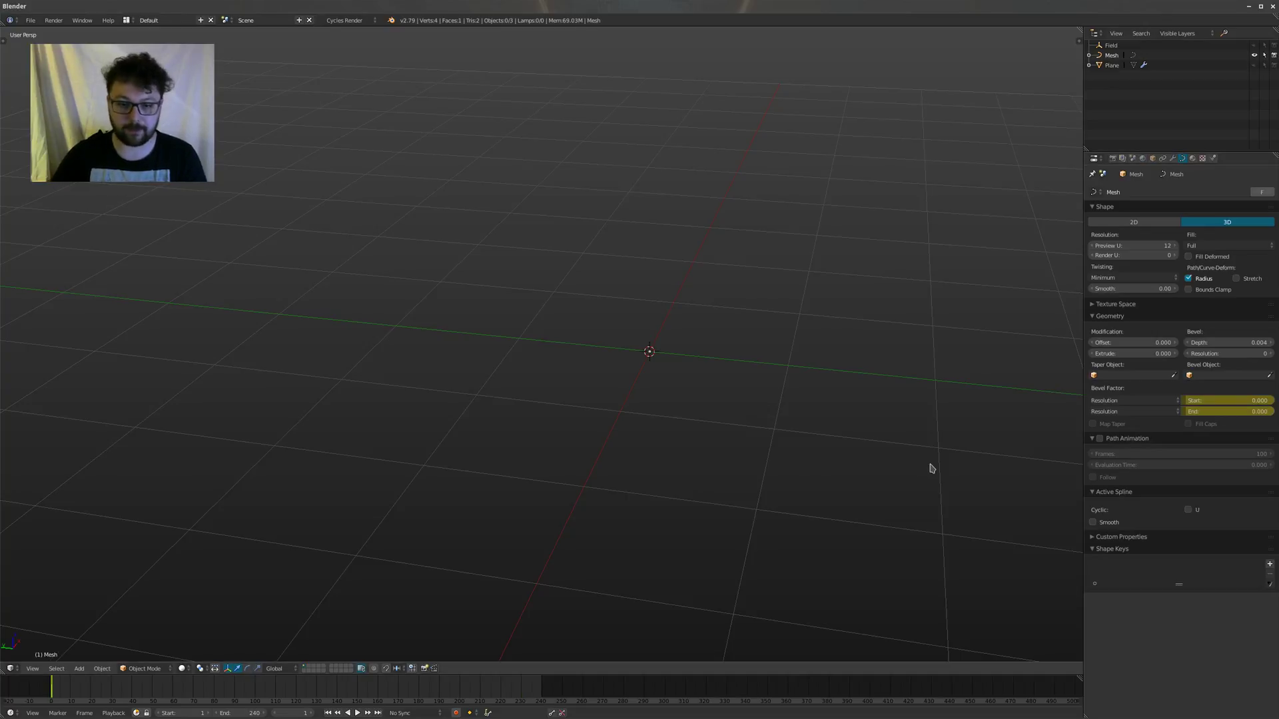
Step: On frame 240, set the bevel factor start and end to 1
key(shift+Right)
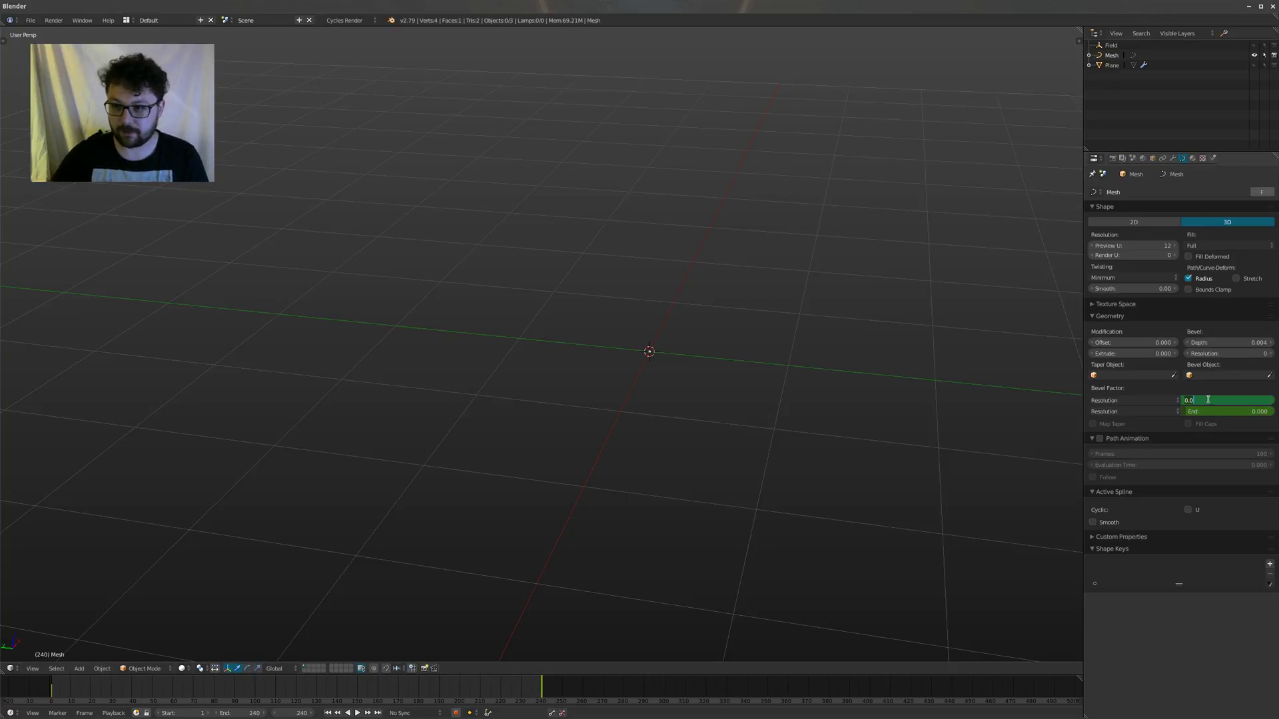
key(Tab)
text(1)
key(Return)
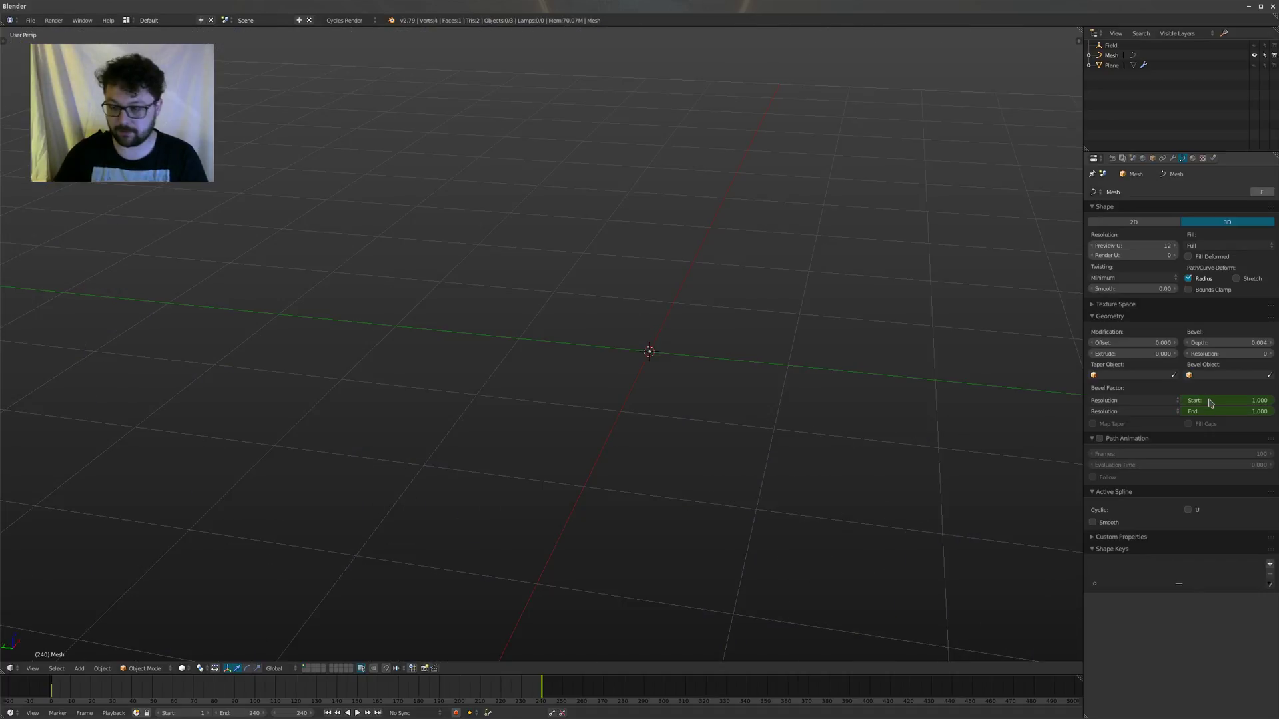
Step: On frame 200, set the bevel factor end to 1 and keyframe it
drag(410, 686, 367, 686)
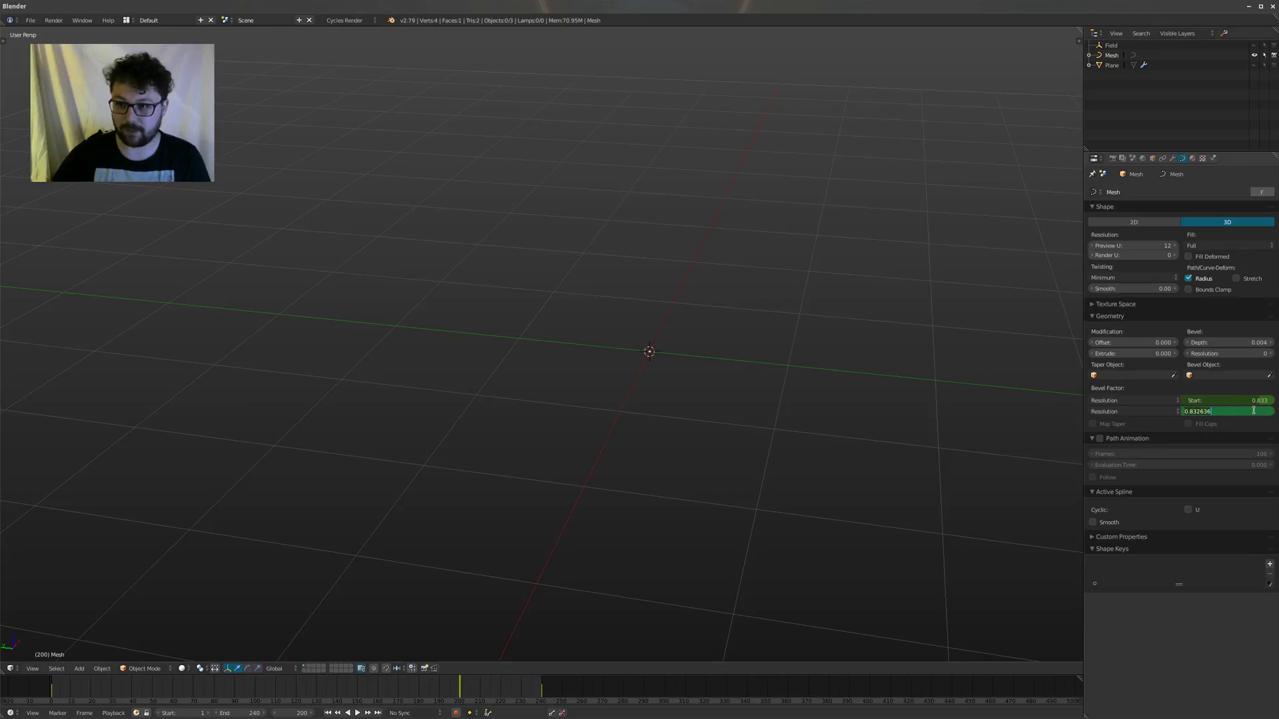
text(1)
key(Return)
key(i)
Step: Play the trail animation from the first frame, stop partway, and examine the moving strands up close
scroll(681, 430, down, 3)
key(shift+Left)
key(alt+a)
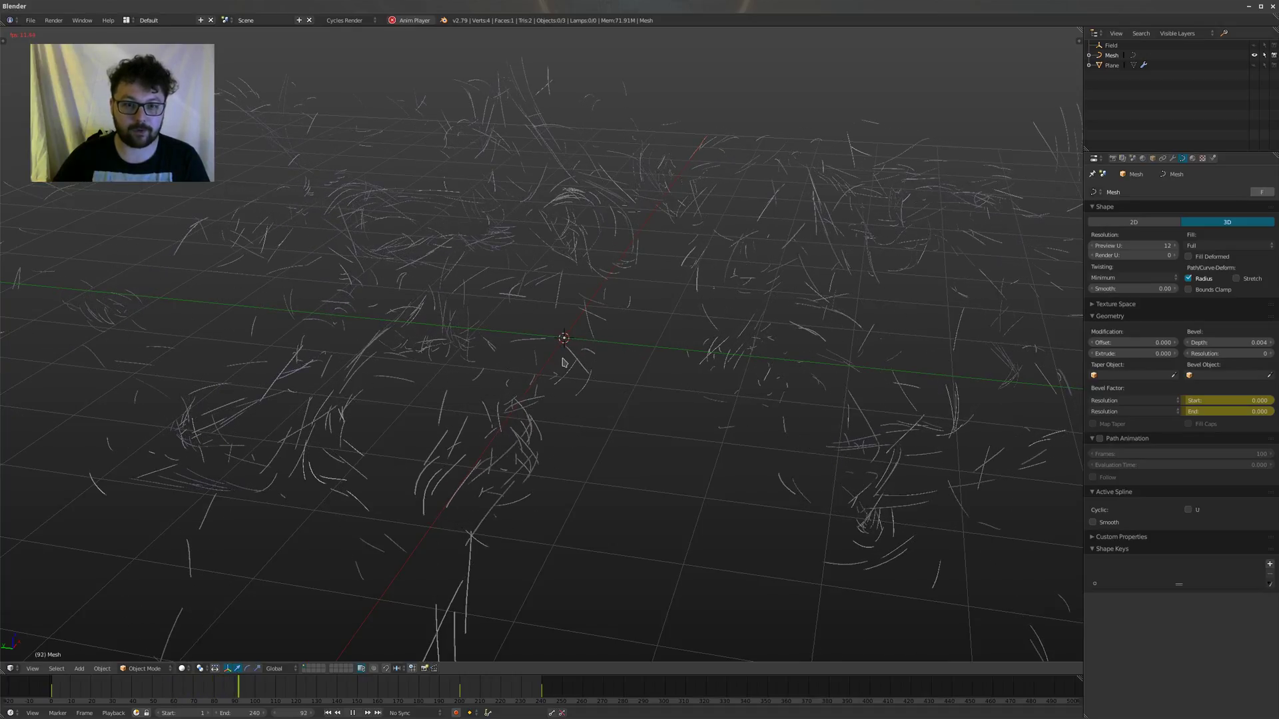
key(alt+a)
middle_drag(564, 363, 624, 299)
scroll(624, 300, up, 5)
Step: Select the strand curve, turn an enlarged timeline area into a Node Editor, and create a new material for the strands
right_click(599, 300)
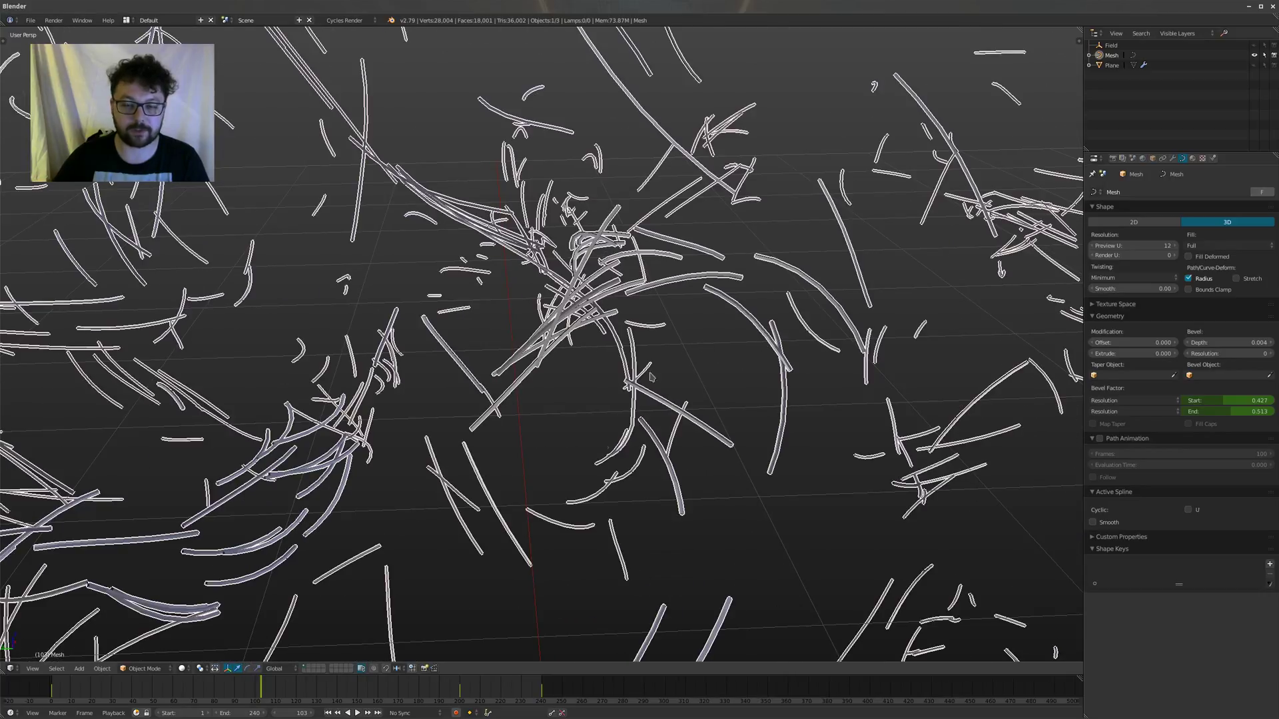
drag(582, 675, 578, 336)
click(11, 713)
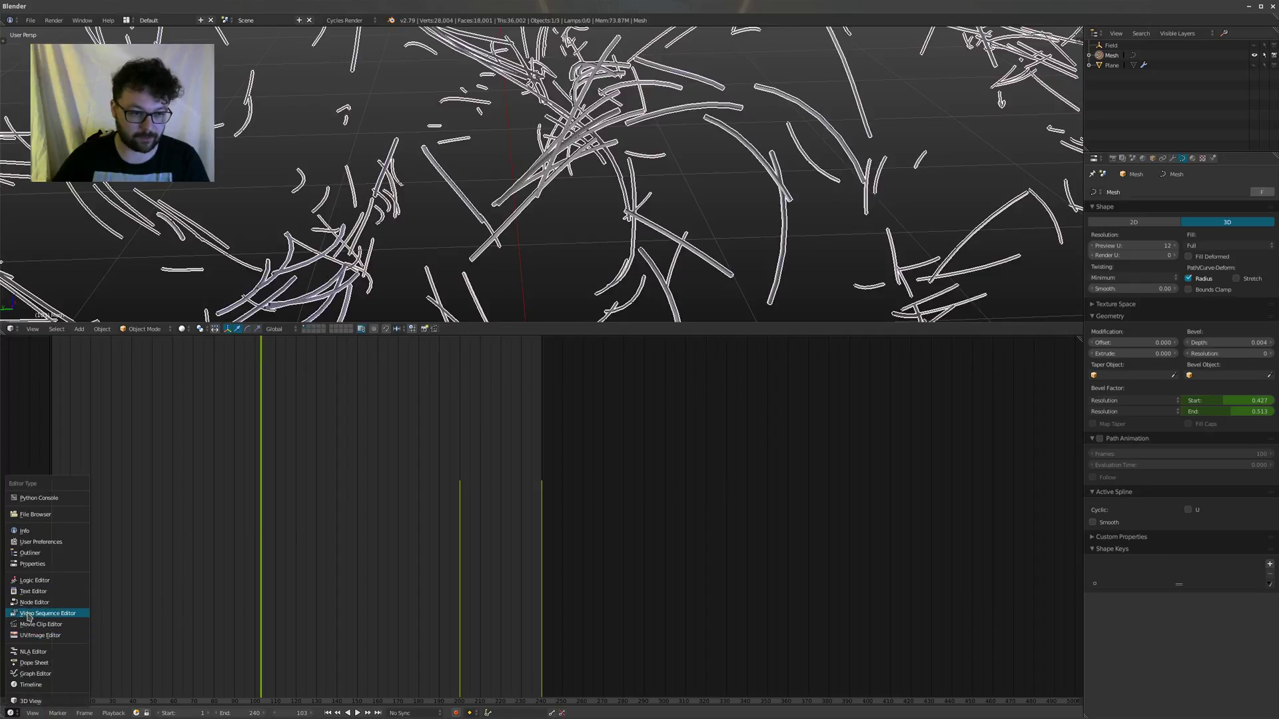
click(73, 611)
click(227, 713)
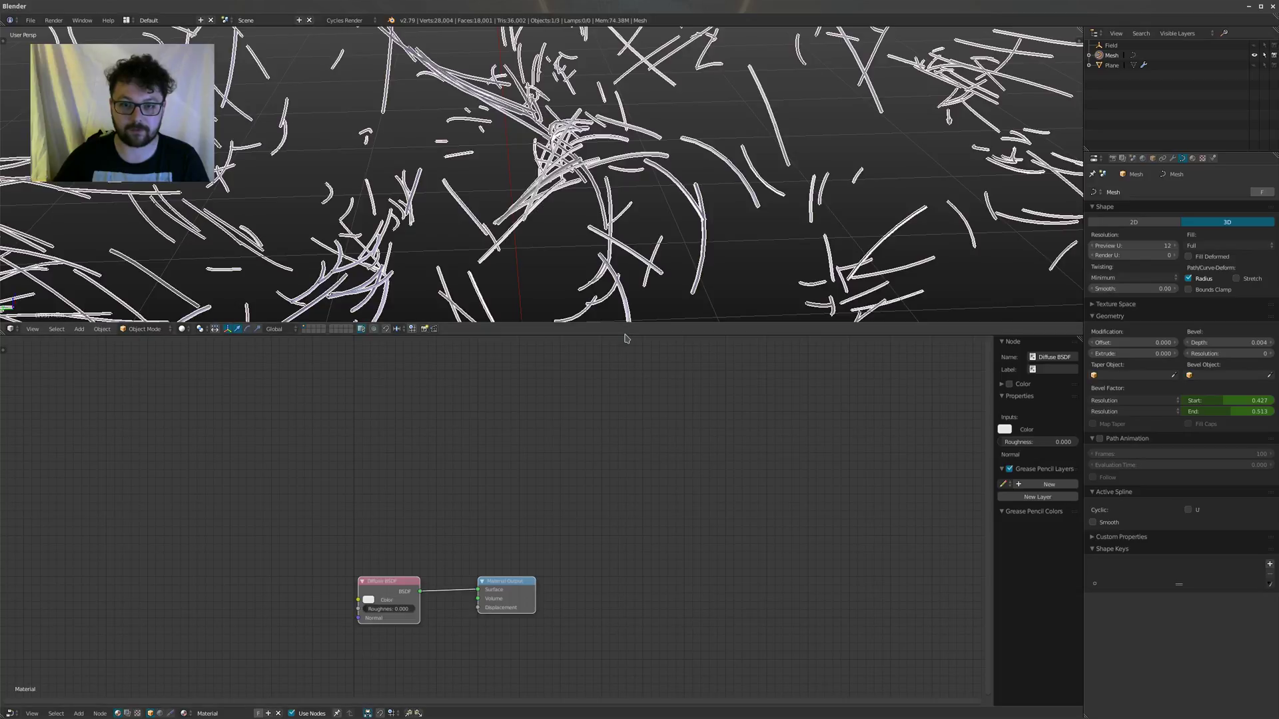
drag(625, 337, 622, 409)
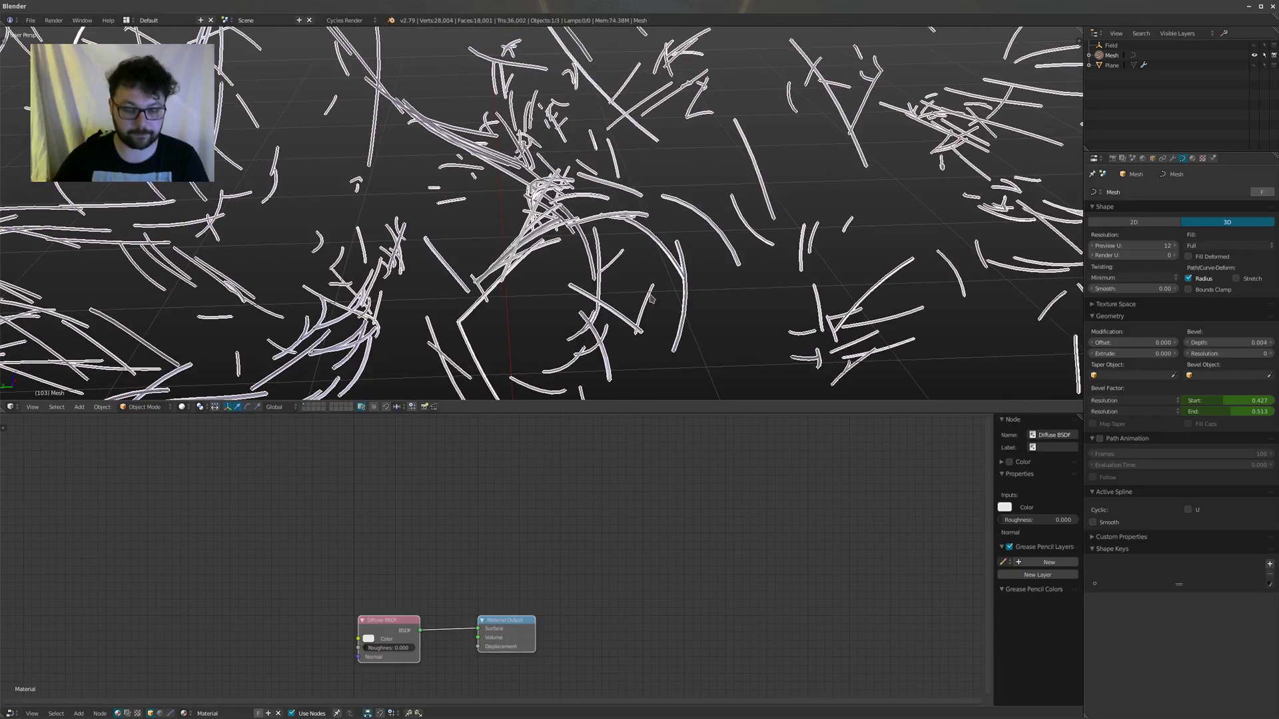
Step: Show the viewport rendered and add a Gradient Texture node before the Diffuse BSDF in the strand material
key(shift+z)
mouse_move(326, 626)
middle_down()
mouse_move(481, 542)
mouse_move(424, 548)
middle_up()
scroll(363, 538, up, 3)
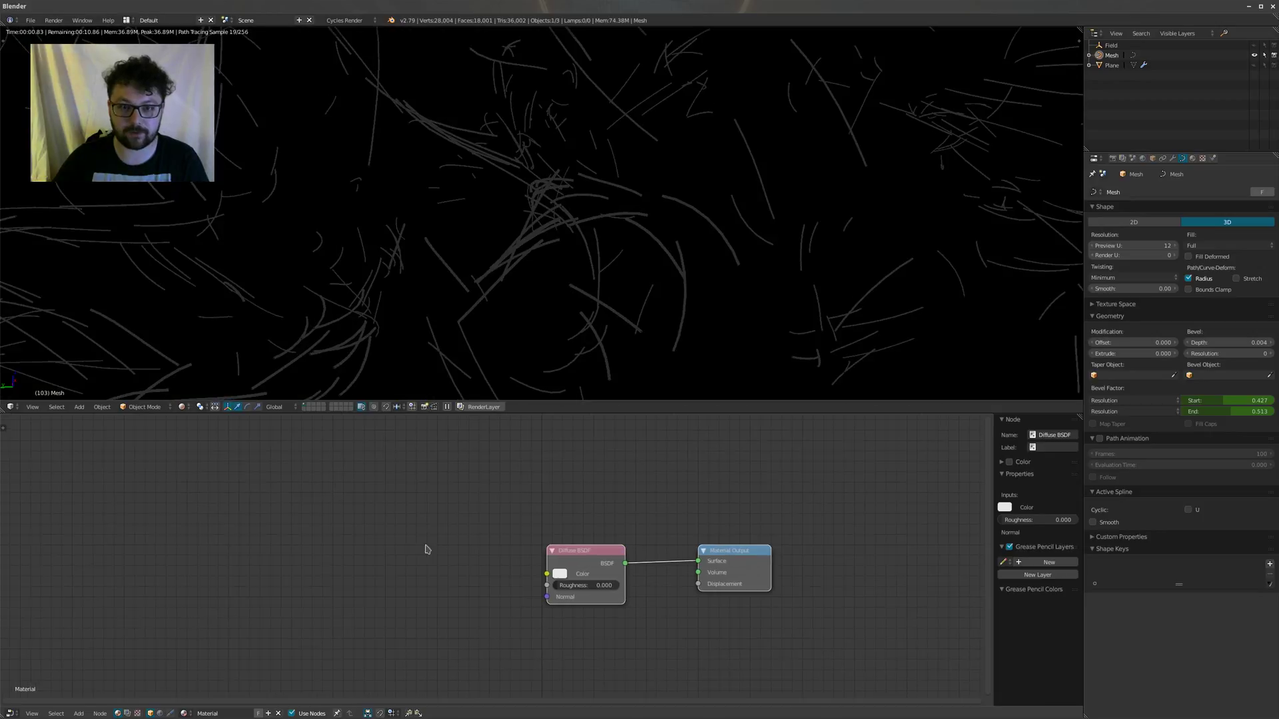
key(shift+a)
mouse_move(348, 617)
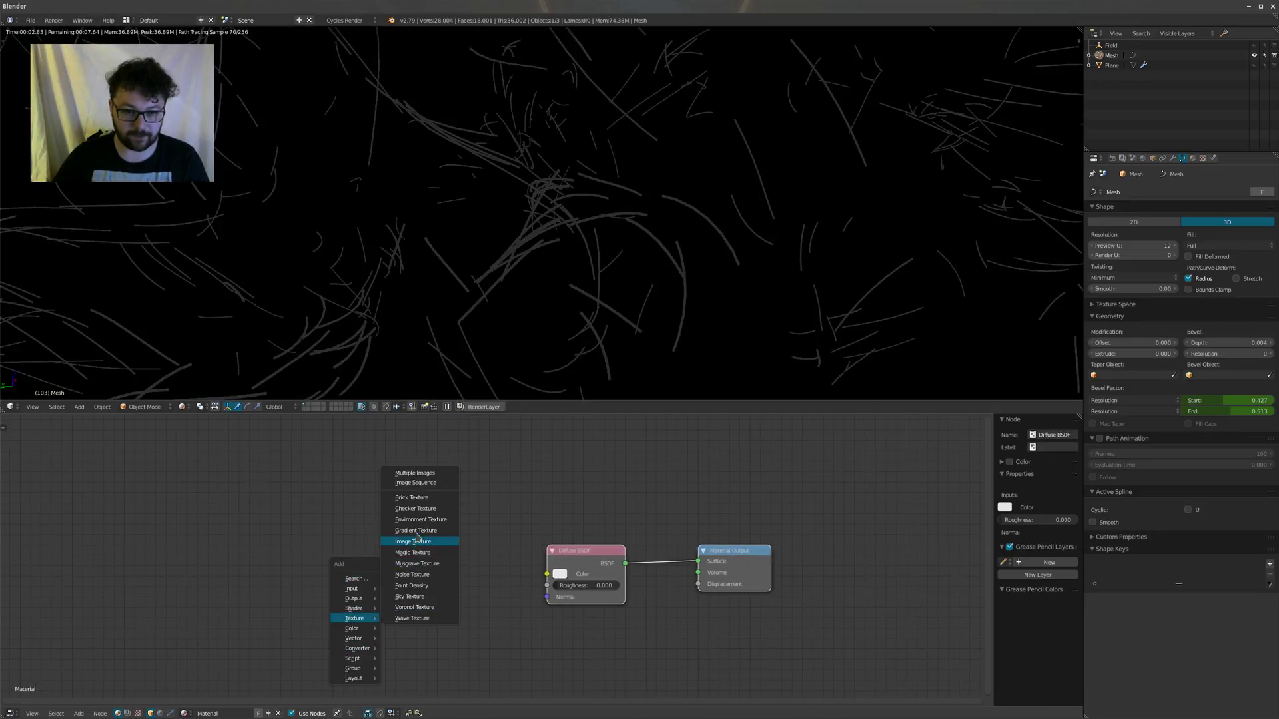
click(418, 539)
click(234, 526)
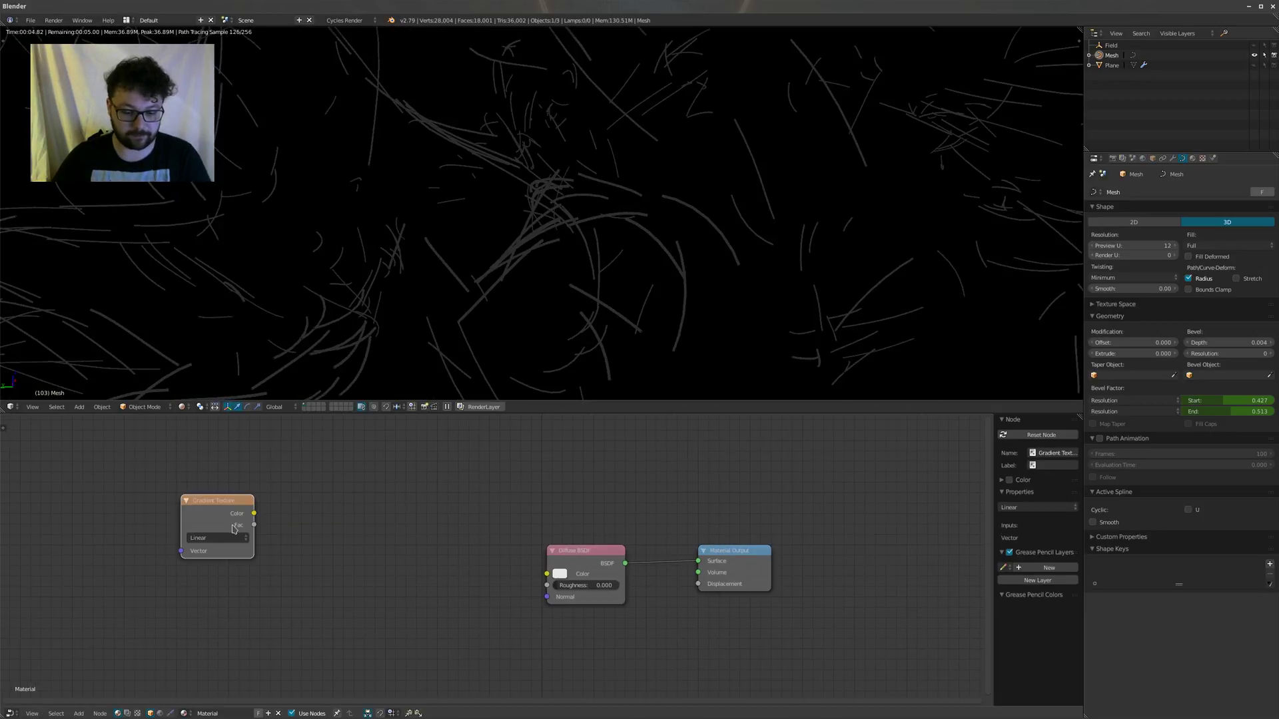
Step: Feed the gradient texture from Texture Coordinate and Mapping nodes, and preview its output on the strands with a viewer
key(ctrl+t)
middle_drag(215, 532, 397, 538)
ctrl+shift+click(390, 563)
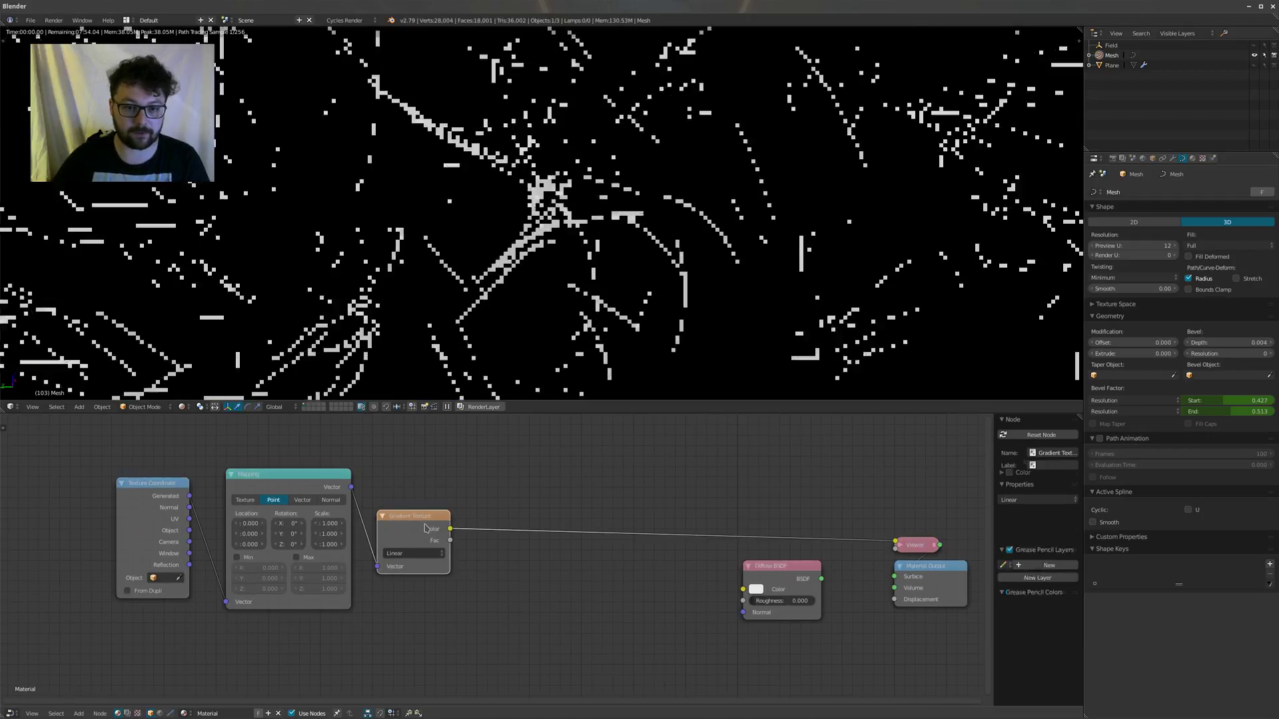
middle_drag(466, 600, 481, 633)
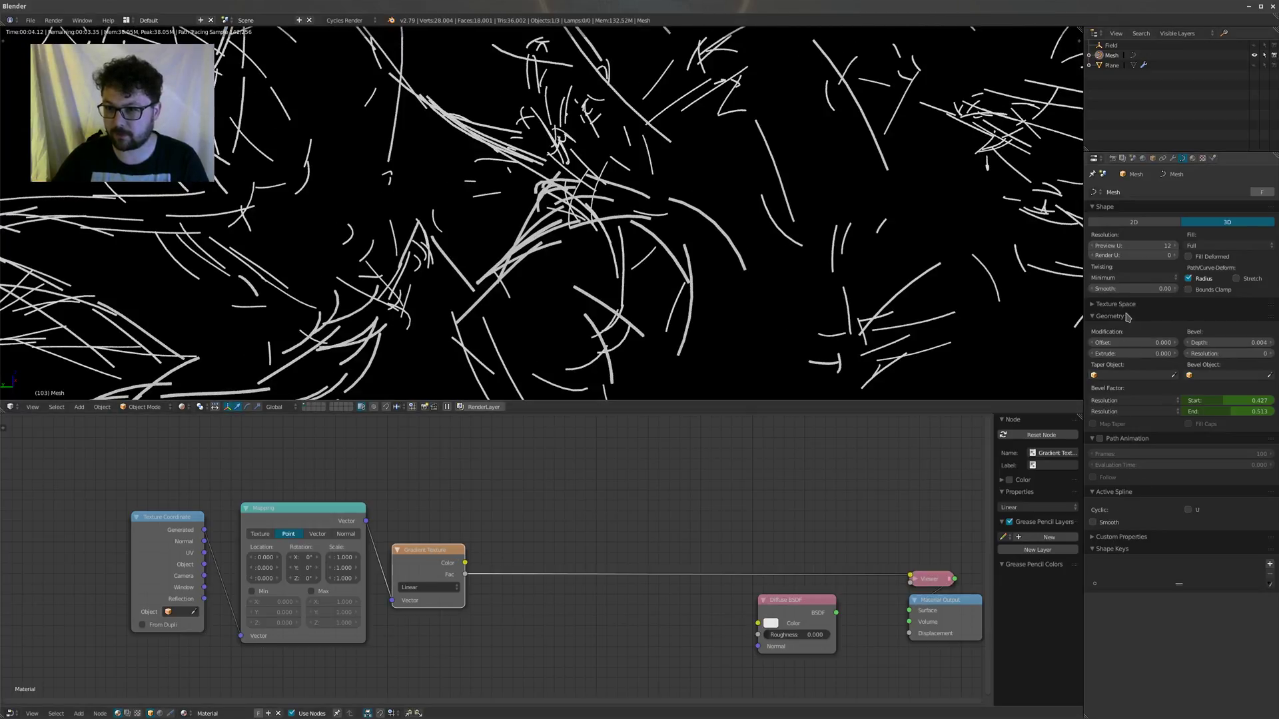
Step: Enable UV for mapping on the strand curve and connect the UV coordinates to the Mapping node
click(1095, 305)
click(1213, 323)
drag(204, 553, 241, 636)
Step: Play the animation in the rendered preview to check the gradient along the moving strands
middle_drag(710, 231, 400, 373)
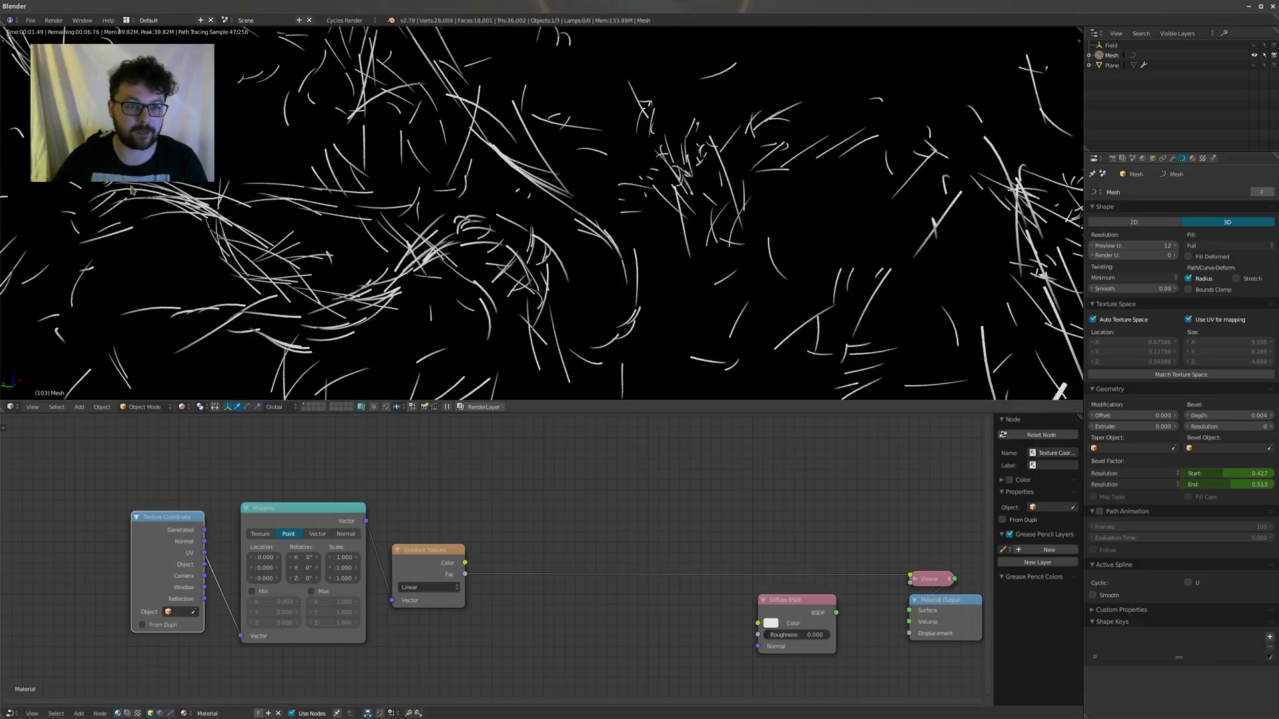
key(alt+a)
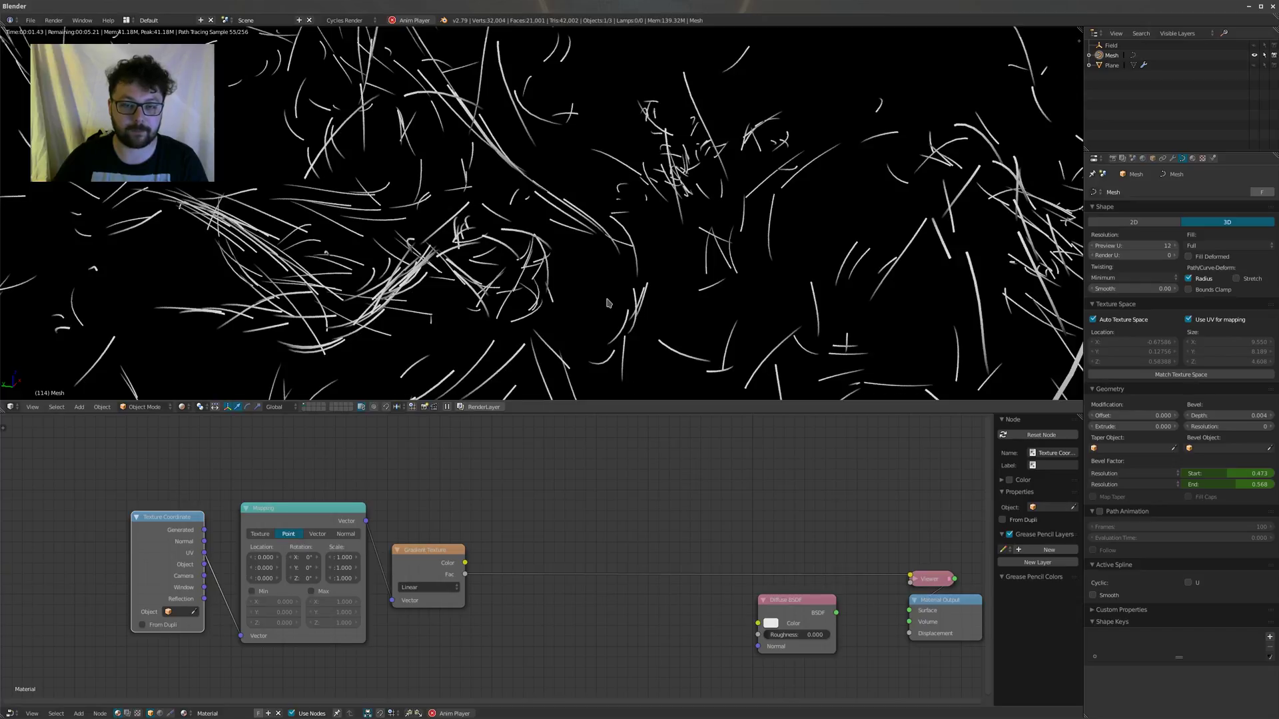
key(alt+a)
Step: Set the viewport's start resolution to 256 in the render performance settings
click(1112, 158)
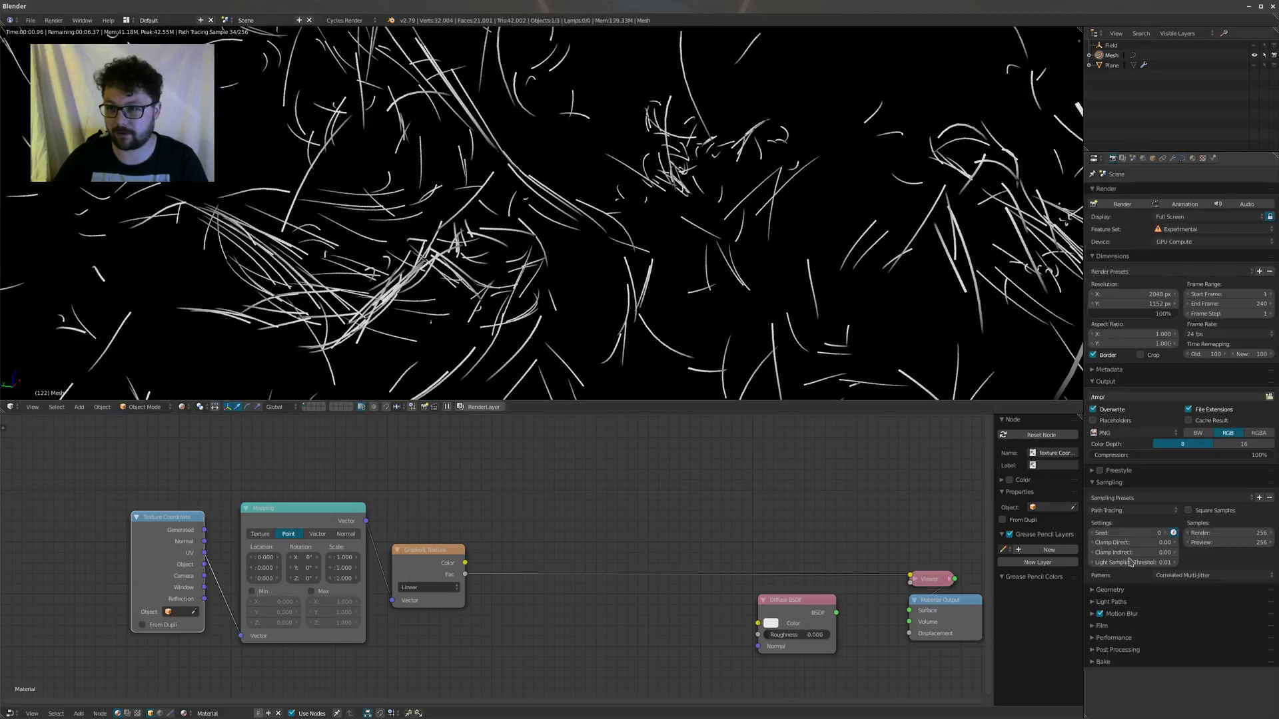
click(1097, 637)
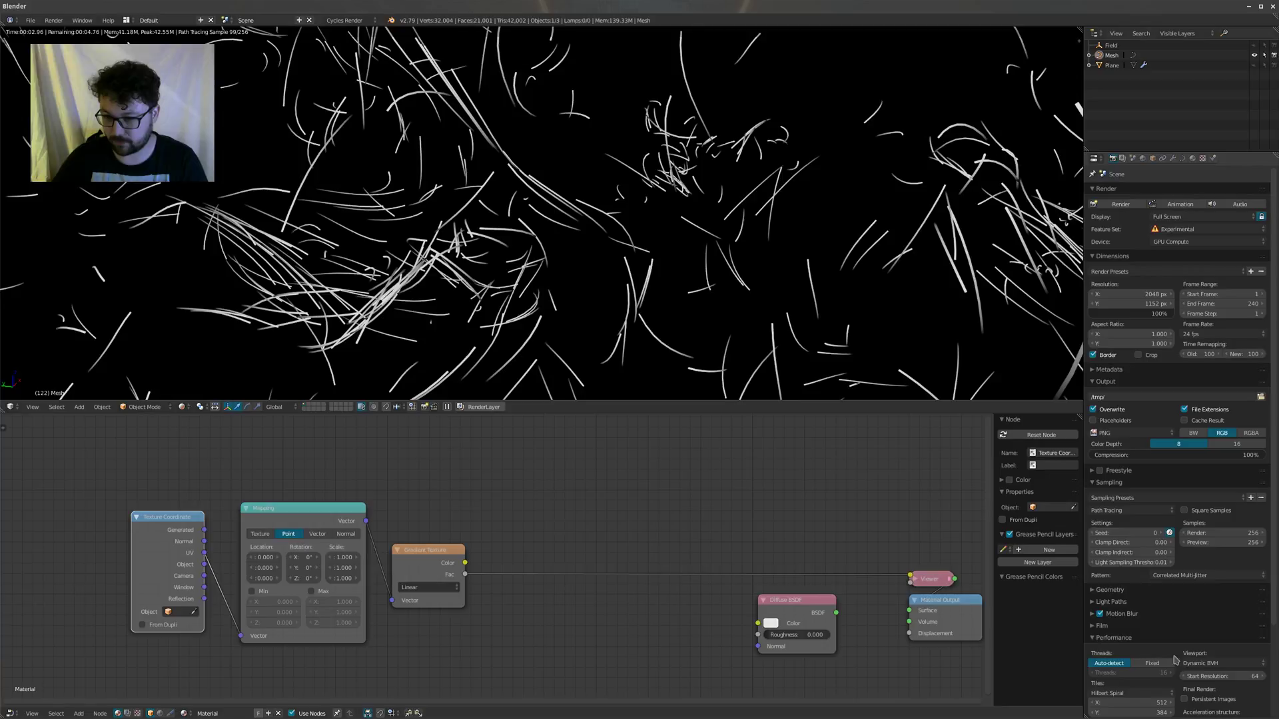
scroll(1172, 600, down, 4)
click(1215, 577)
text(256)
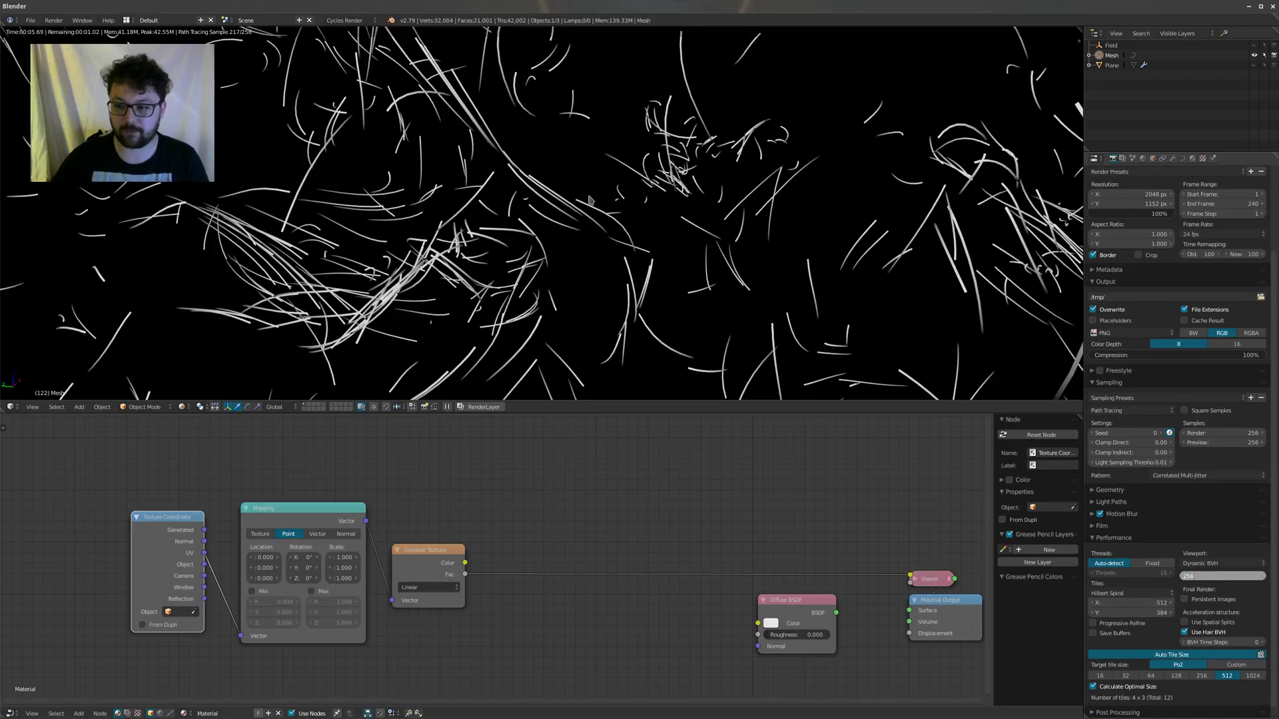
key(Return)
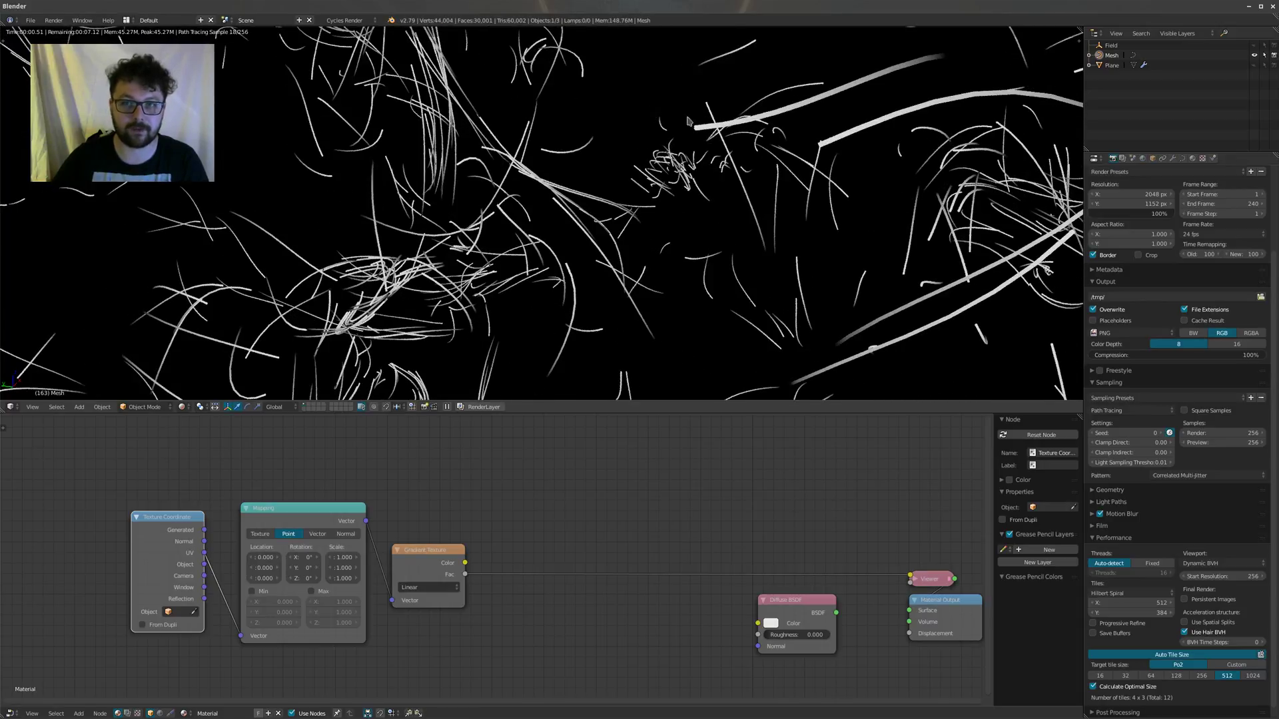
Step: Examine the gradient on the whole rendered strand system, and return the viewport to solid shading with nothing selected
middle_drag(459, 436, 362, 403)
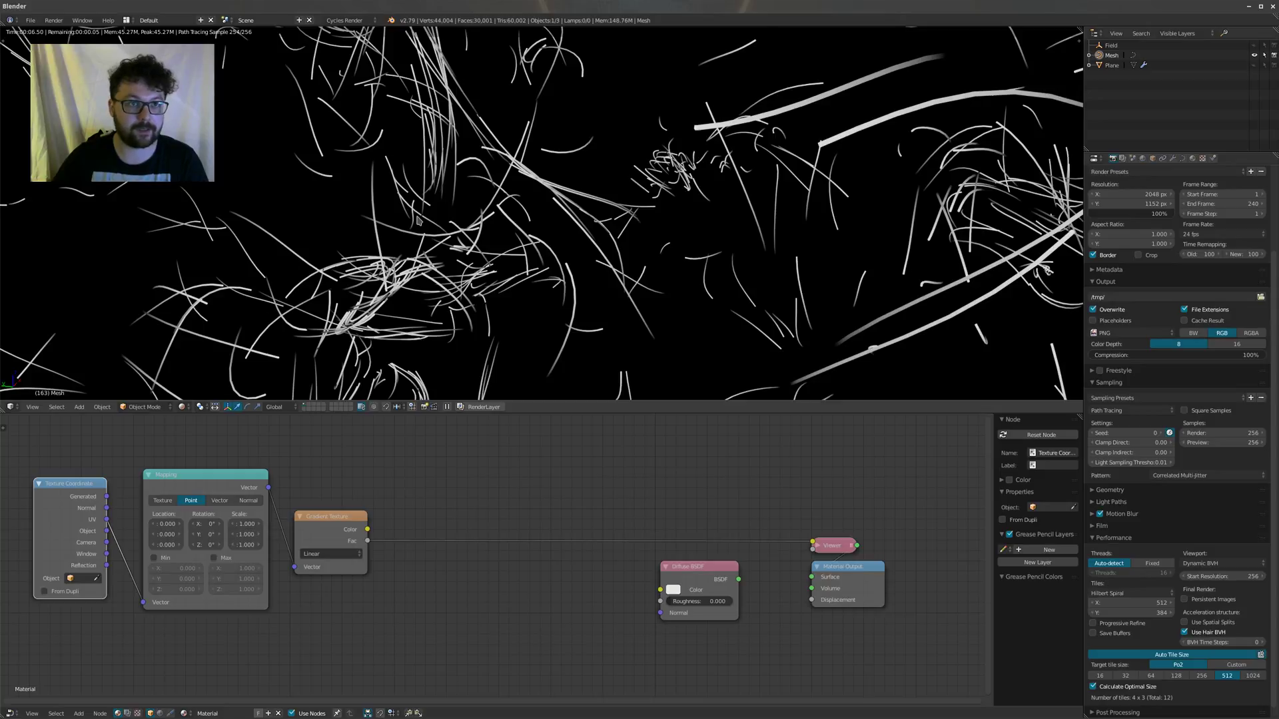
middle_drag(417, 220, 440, 225)
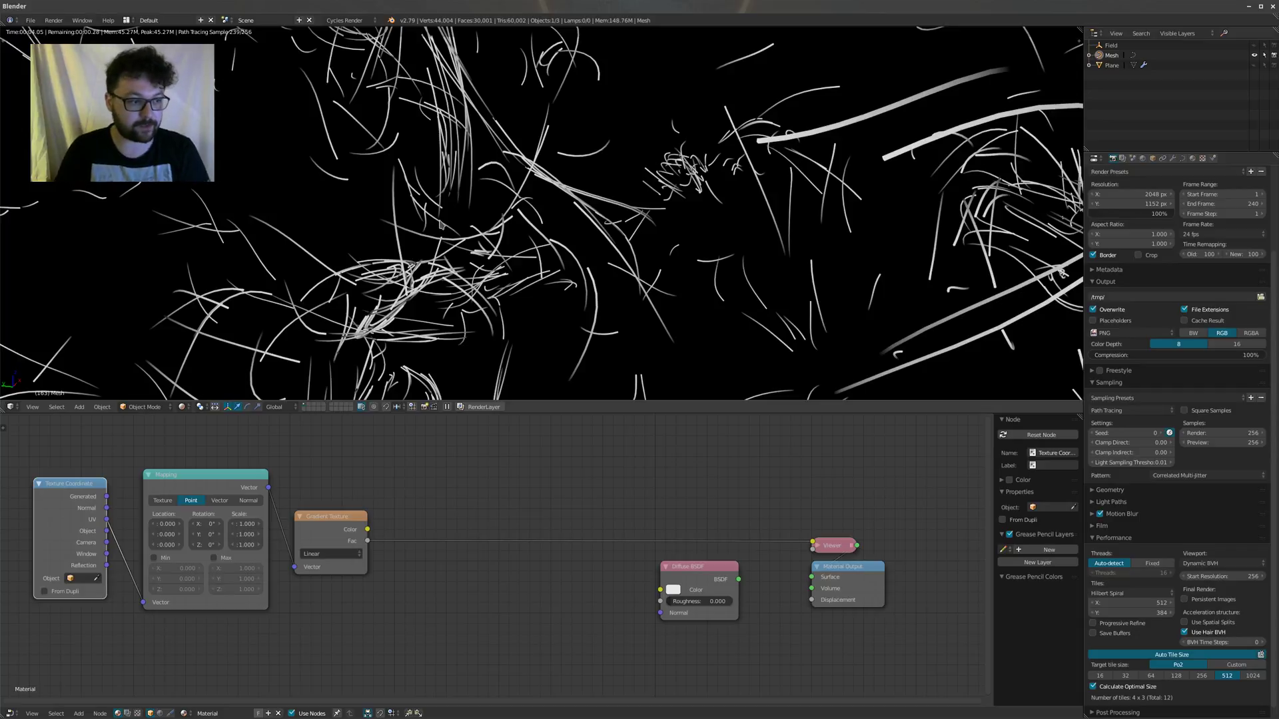
scroll(587, 209, down, 2)
middle_drag(587, 210, 621, 206)
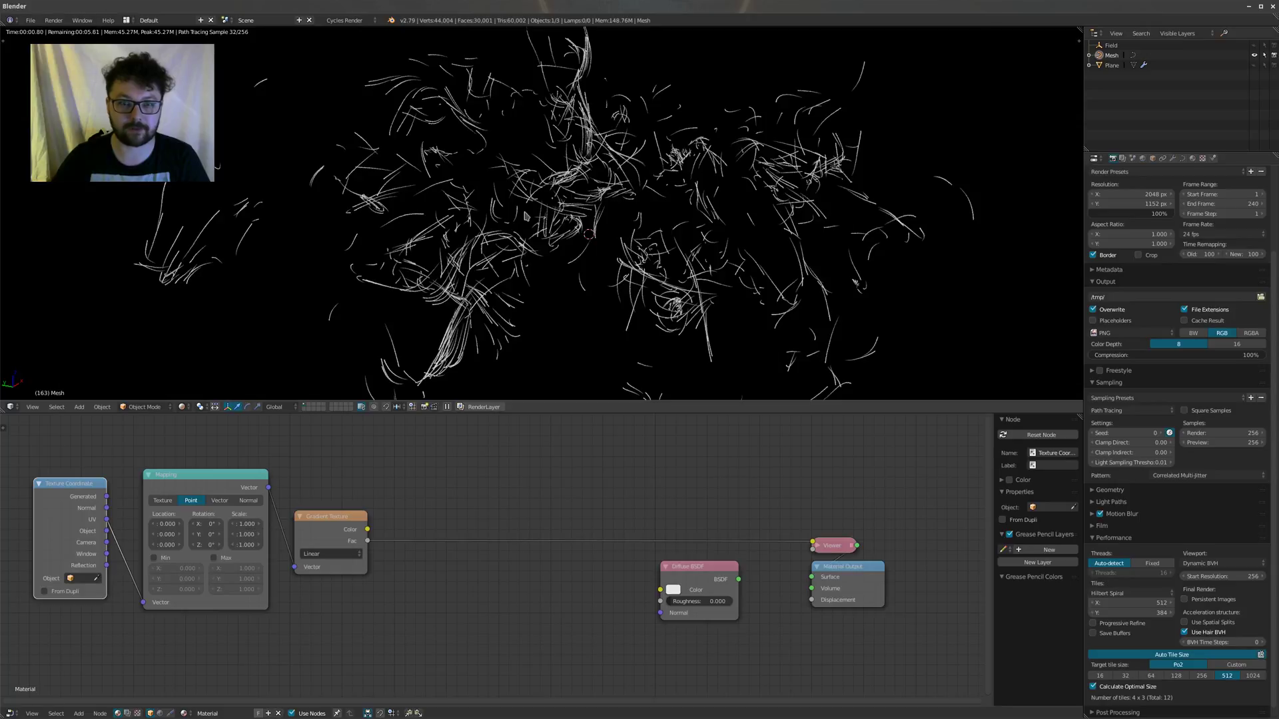
key(shift+z)
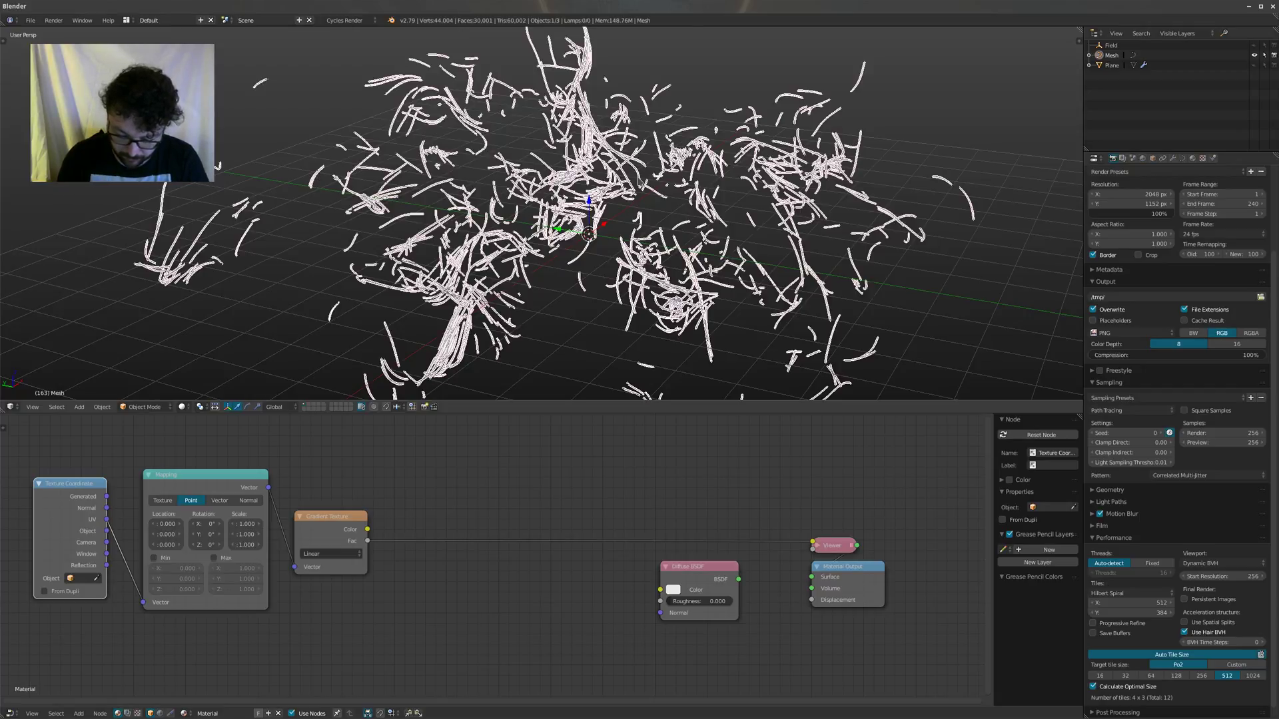
key(a)
scroll(559, 245, up, 3)
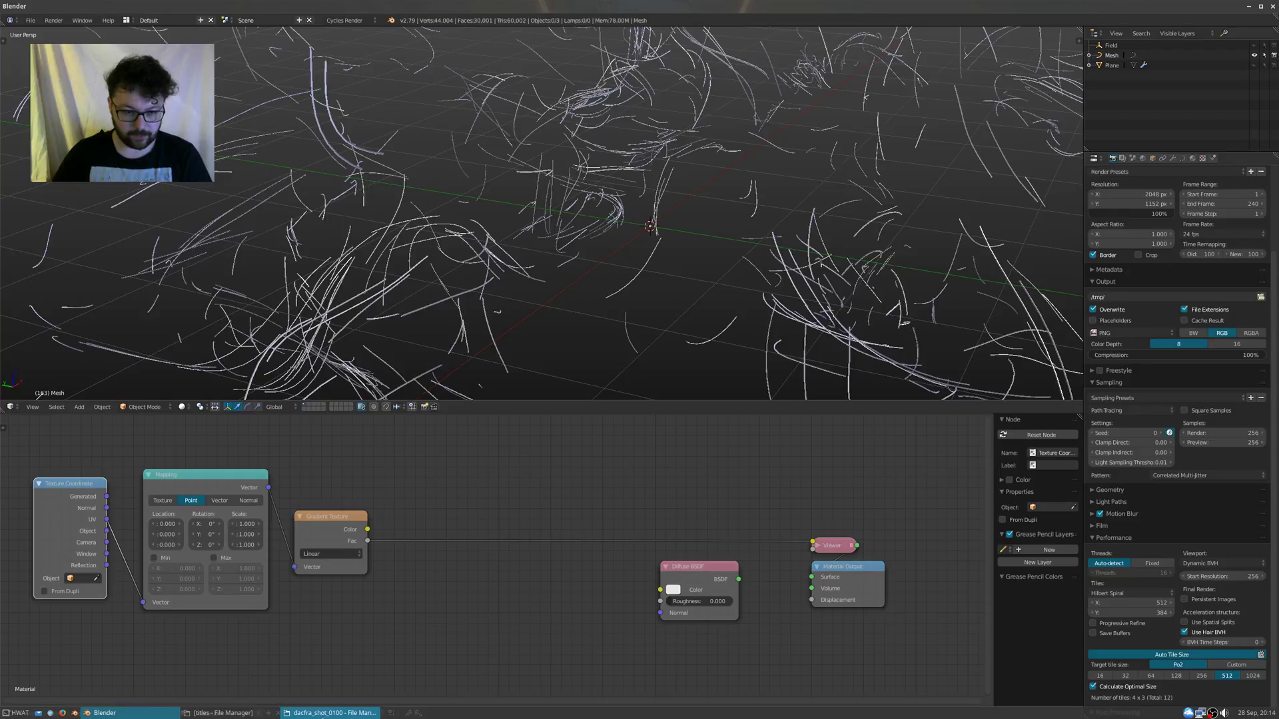
Step: Switch to the file manager and open the shot_0100 folder of rendered frames inside the titles render folder
click(331, 713)
click(327, 160)
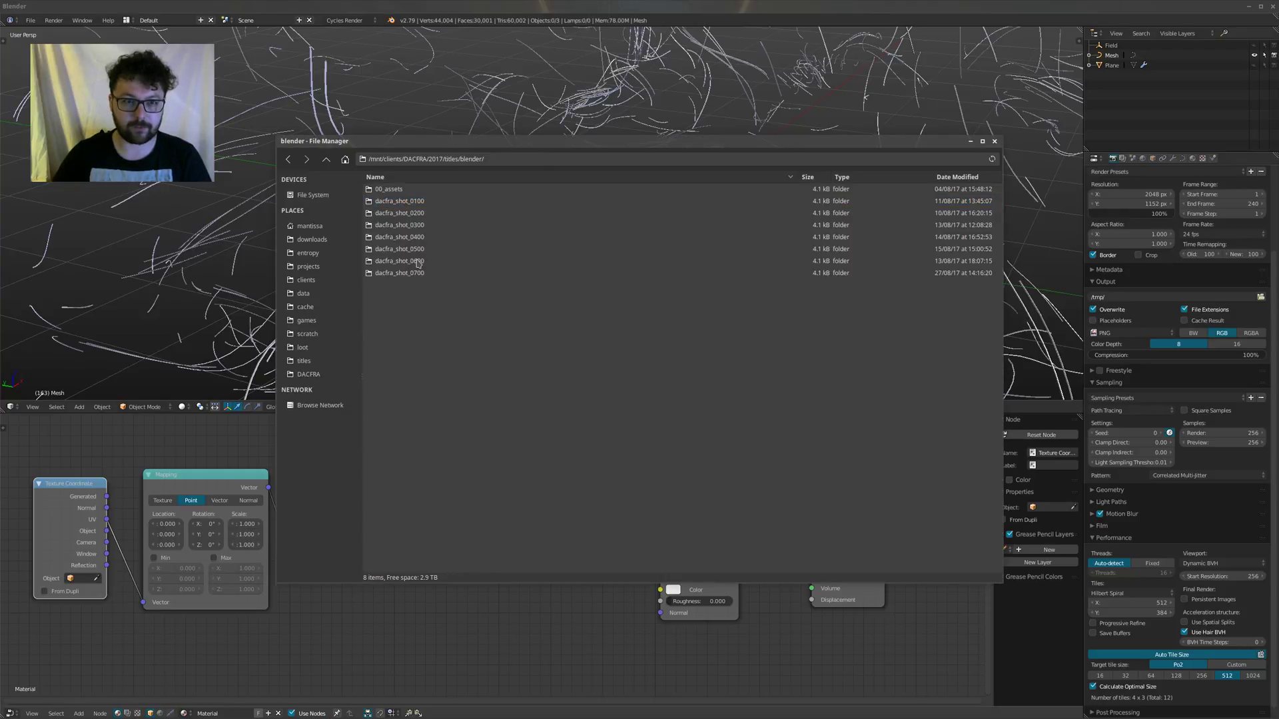
key(alt+Up)
double_click(397, 225)
click(396, 191)
double_click(396, 194)
scroll(393, 213, down, 1)
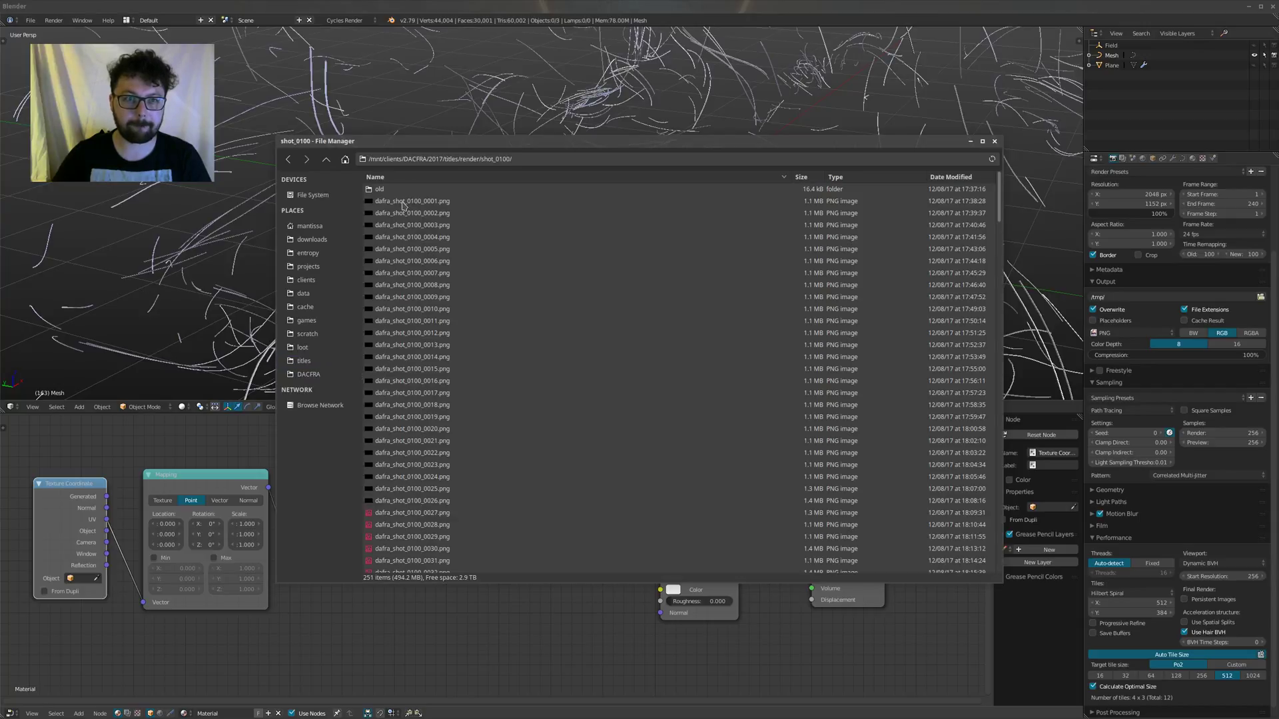
Step: Open the shot_0200 render folder, view frame dacfra_shot_0200_0230.png, and close the viewer and file manager to return to Blender
click(326, 159)
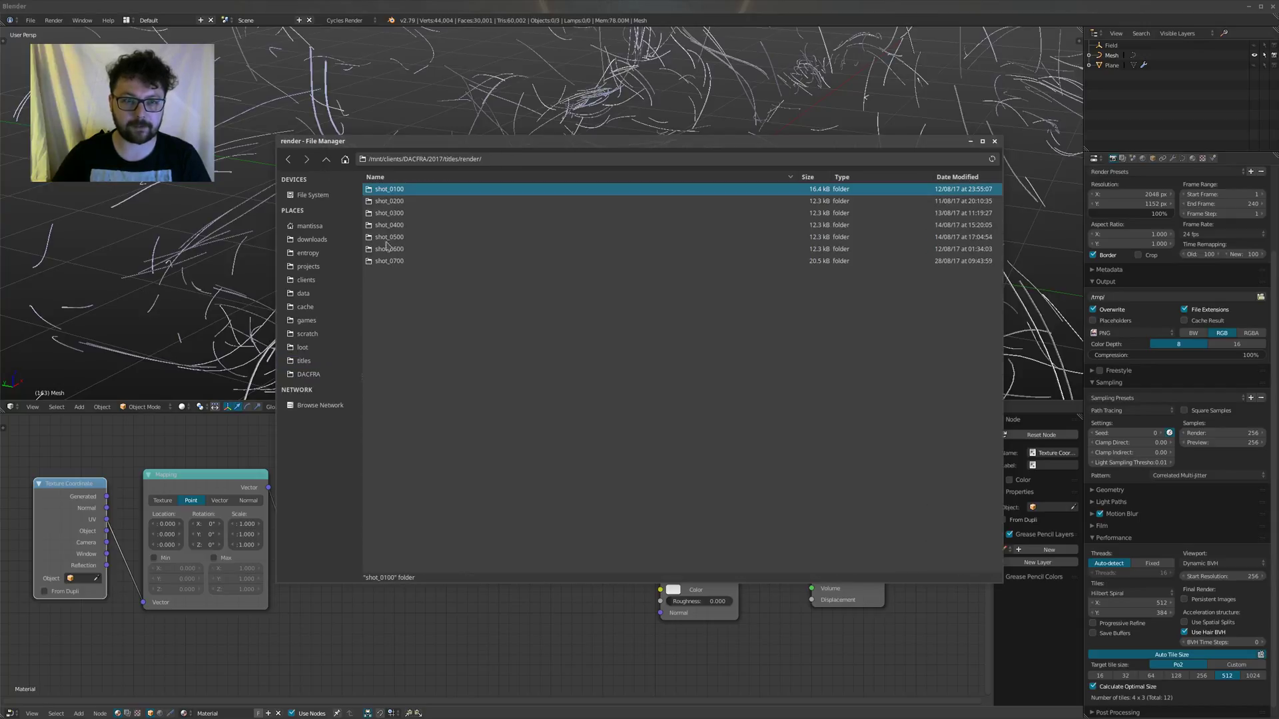
double_click(392, 201)
double_click(431, 394)
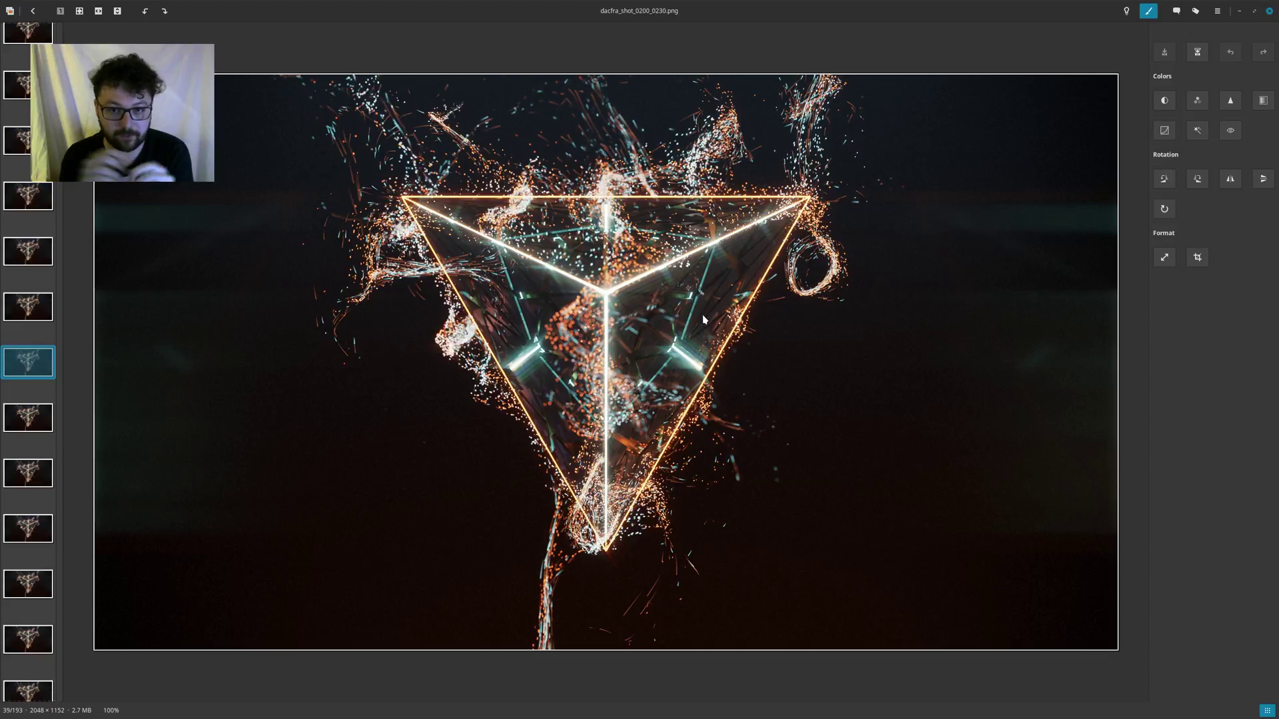
click(1239, 13)
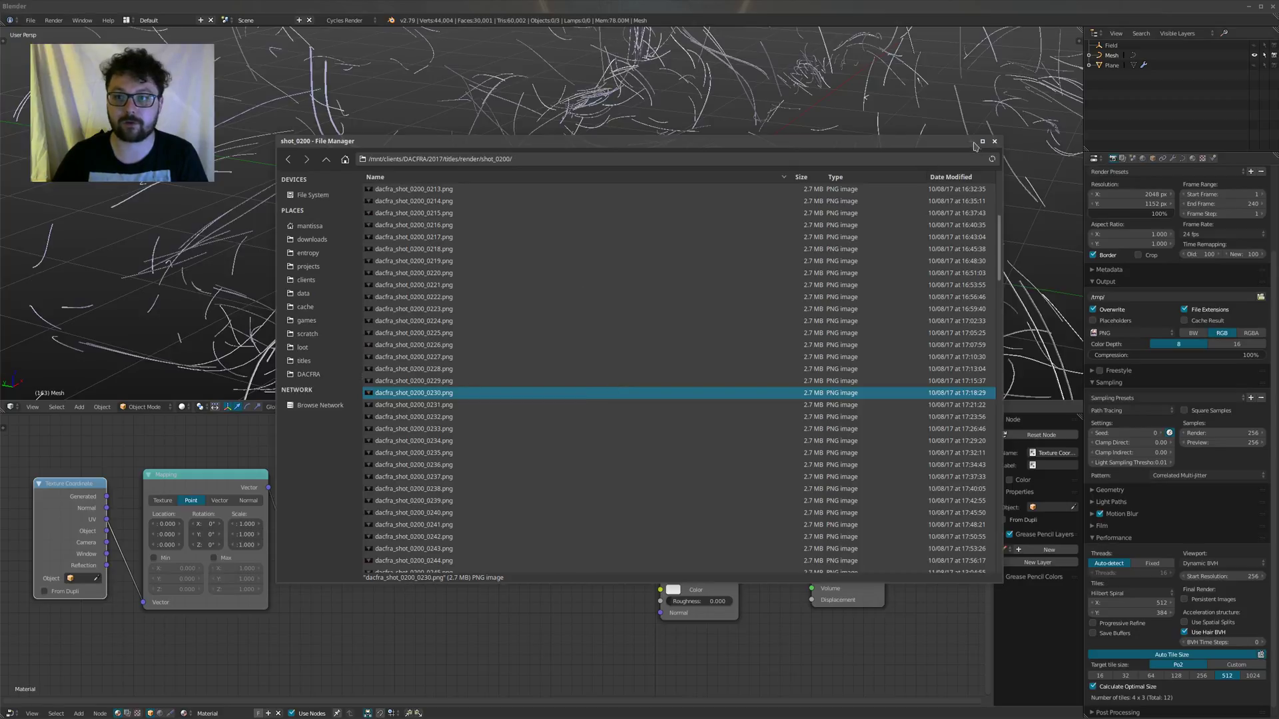
click(995, 141)
Step: Delete every object in the particle-trail scene and add a cube mesh in their place
scroll(666, 280, down, 5)
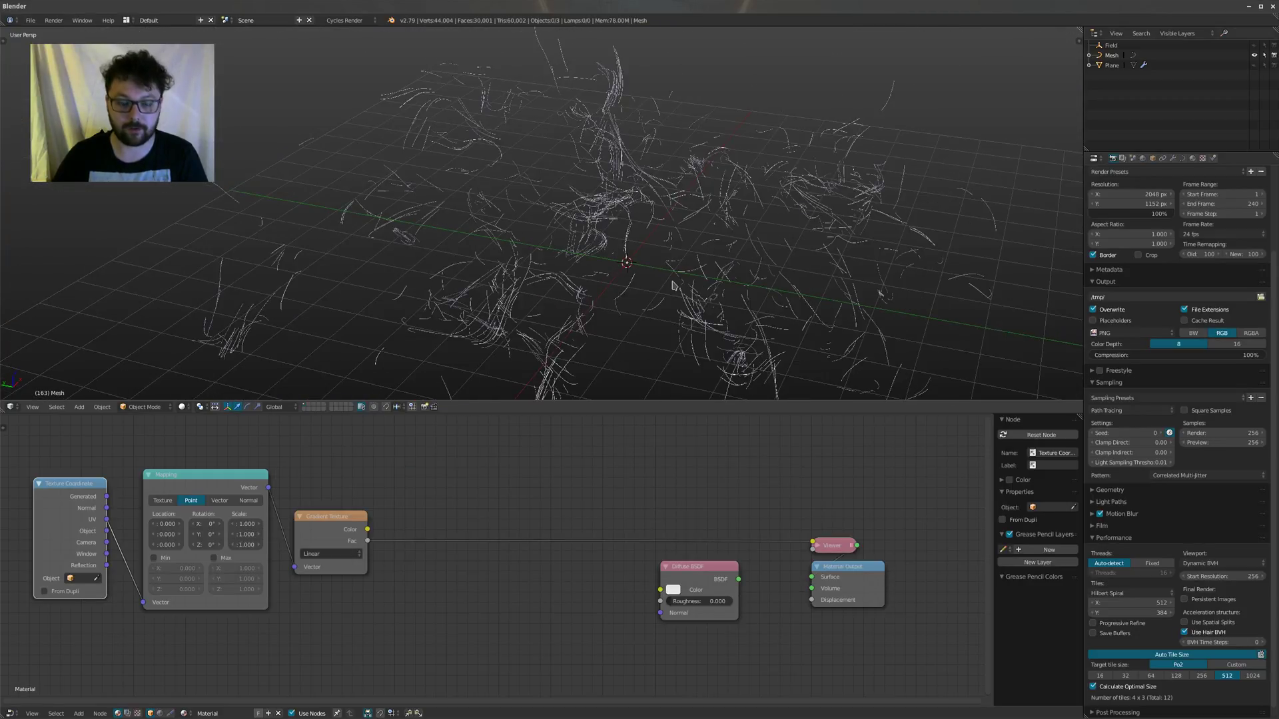
key(a)
key(Delete)
key(shift+a)
mouse_move(649, 278)
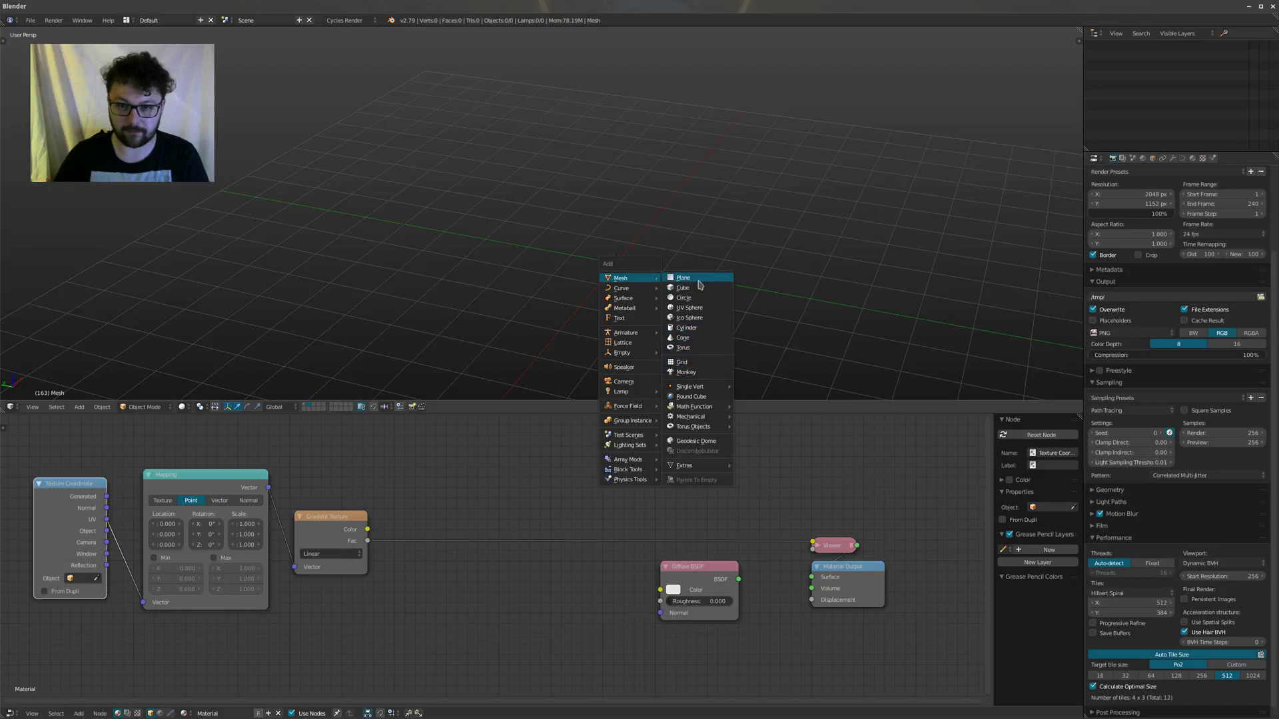
click(699, 289)
Step: Subdivide the whole cube twice in edit mode so each side becomes a four-by-four grid
scroll(706, 296, up, 2)
shift+middle_drag(713, 305, 609, 314)
key(Tab)
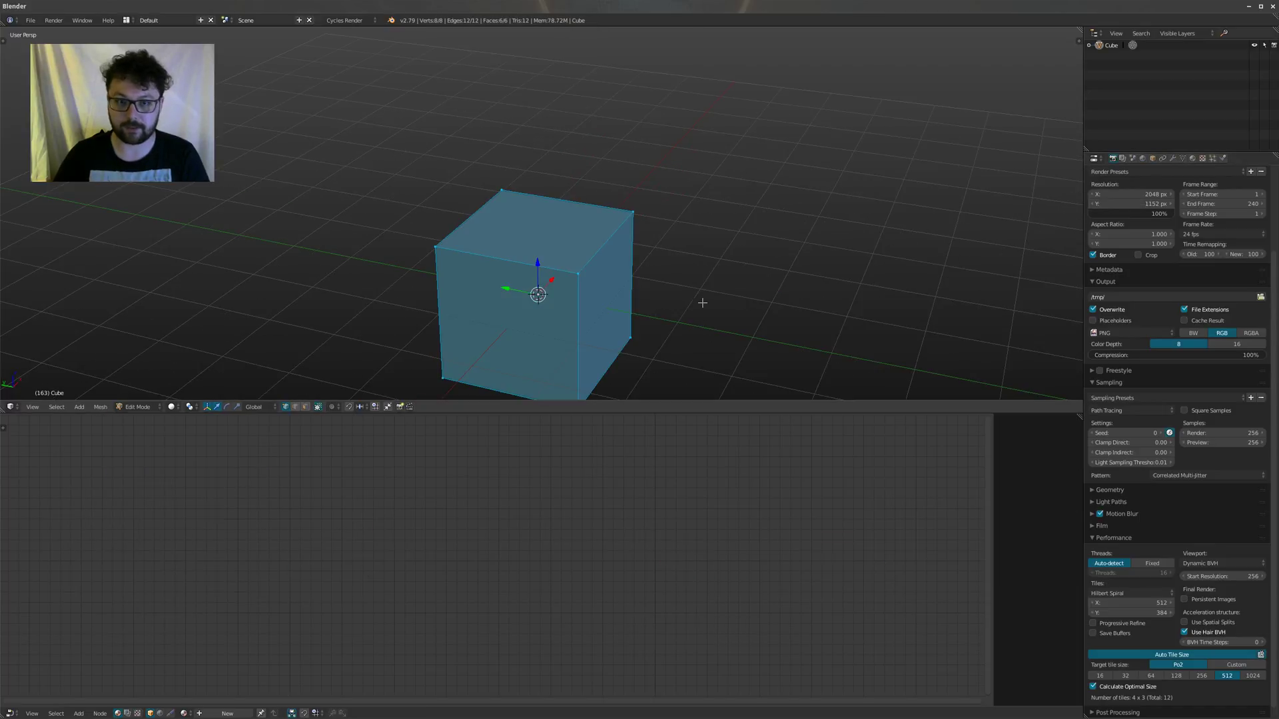
key(w)
click(620, 317)
key(w)
click(470, 324)
shift+middle_drag(640, 310, 674, 210)
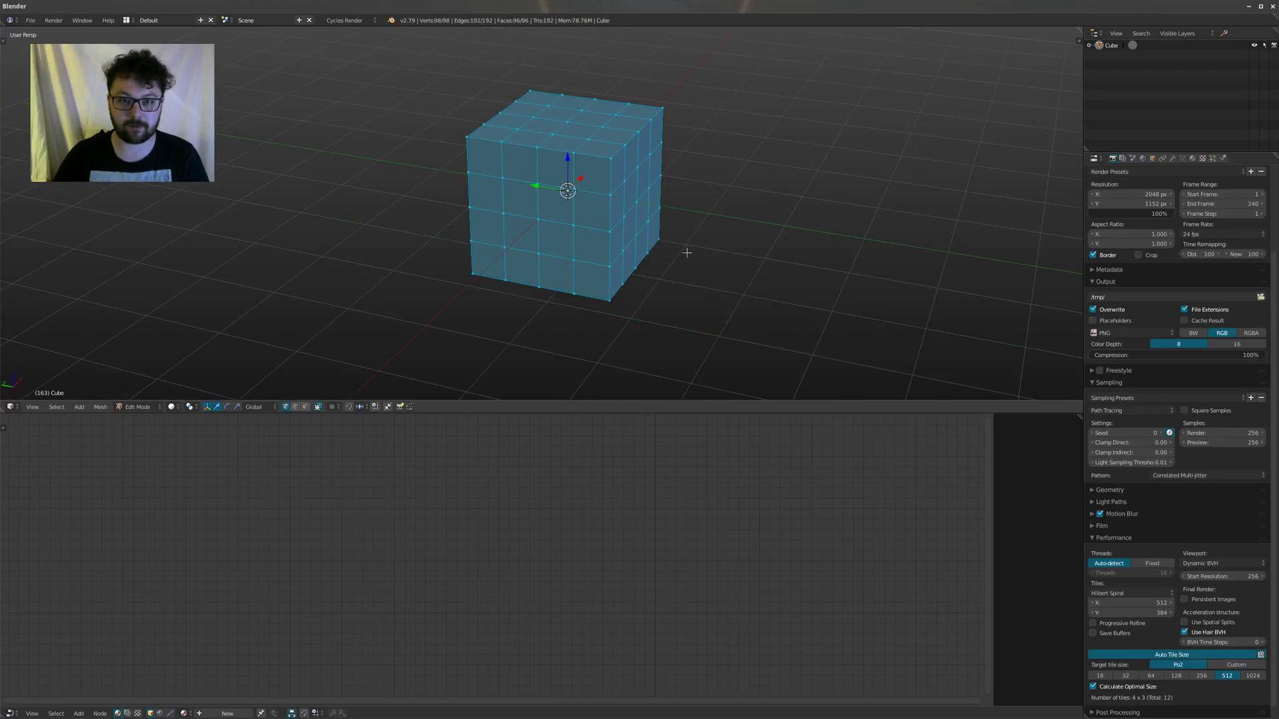
Step: Apply Edge Split to all edges of the subdivided cube and deselect everything
shift+middle_drag(687, 253, 677, 288)
key(ctrl+e)
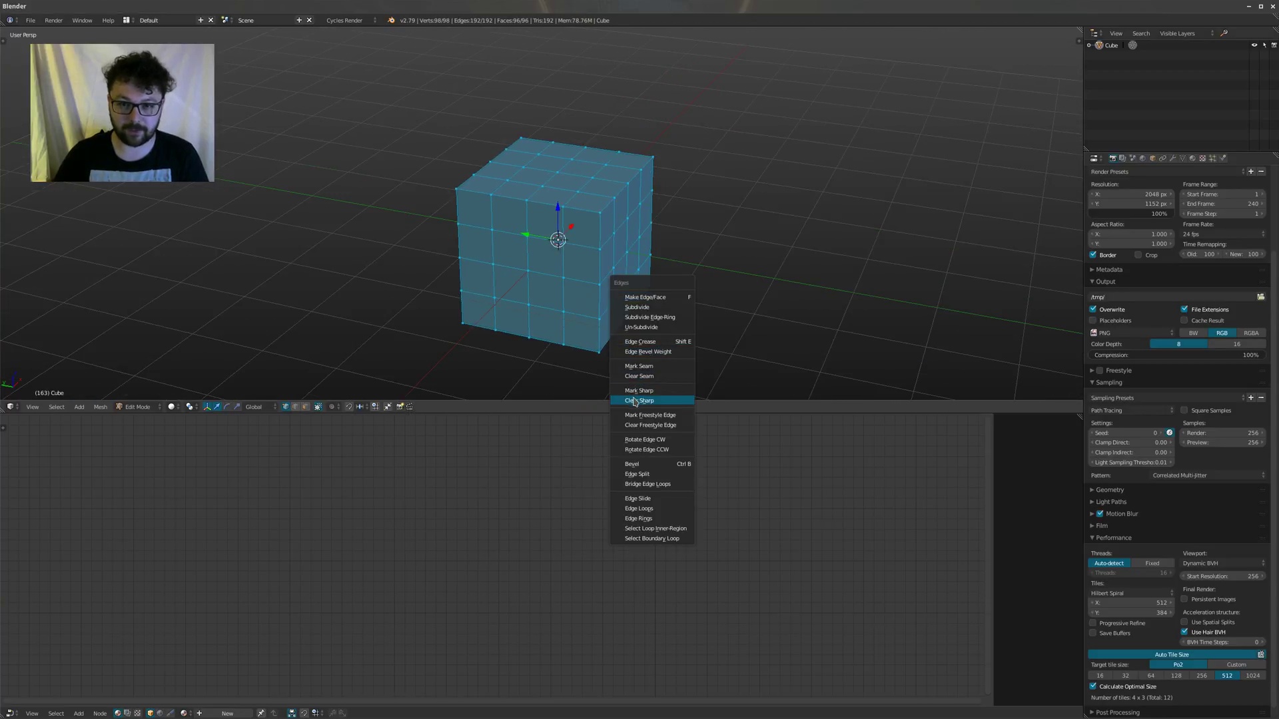
click(649, 475)
key(a)
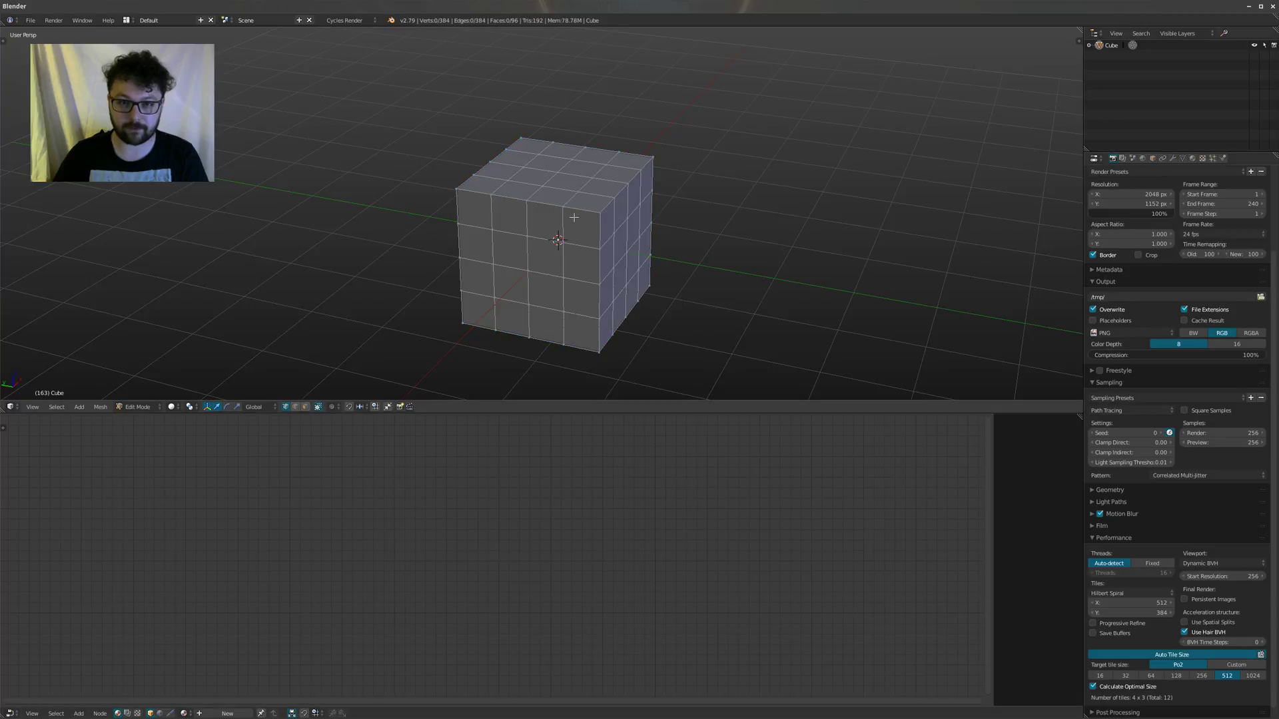
Step: Try to move a single upper corner face away from the cube in face select mode, and cancel the move
scroll(579, 233, up, 2)
key(ctrl+Tab)
click(582, 265)
right_click(603, 245)
middle_drag(708, 251, 710, 313)
key(g)
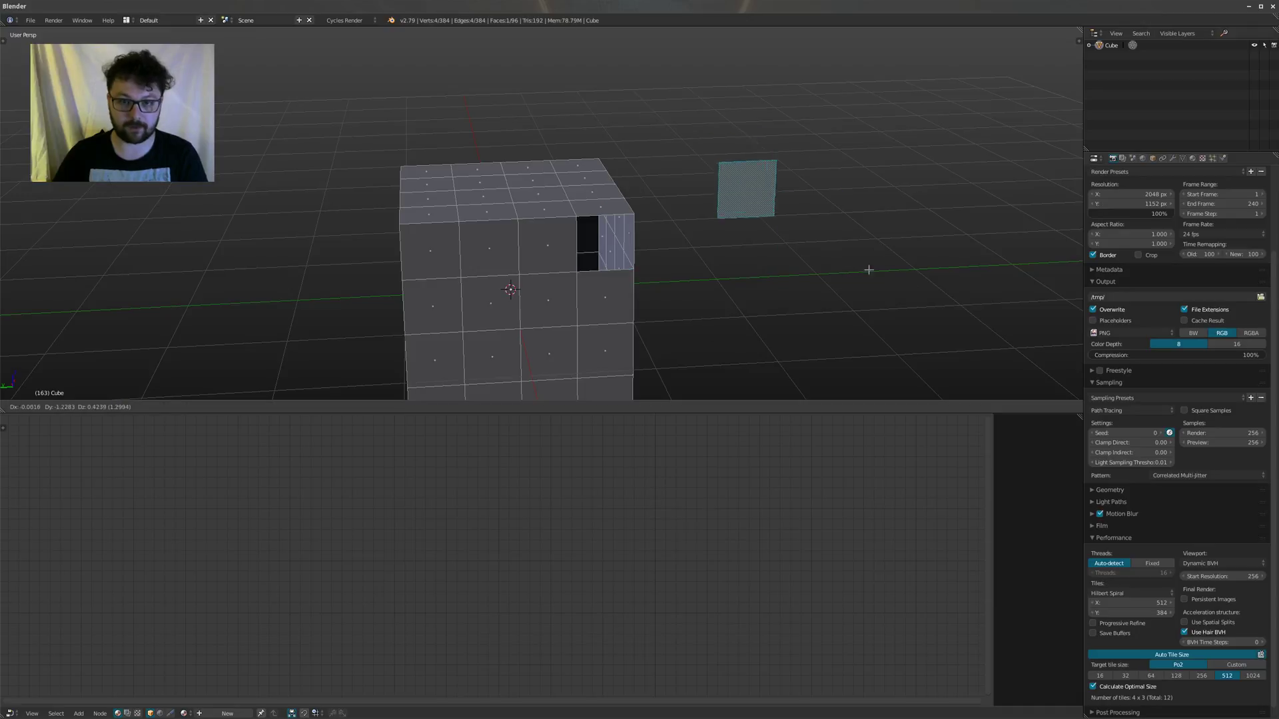
right_click(859, 274)
middle_drag(771, 249, 643, 266)
Step: Return the cube to object mode and add a Smooth modifier to it, removing the mistakenly added modifier
key(Tab)
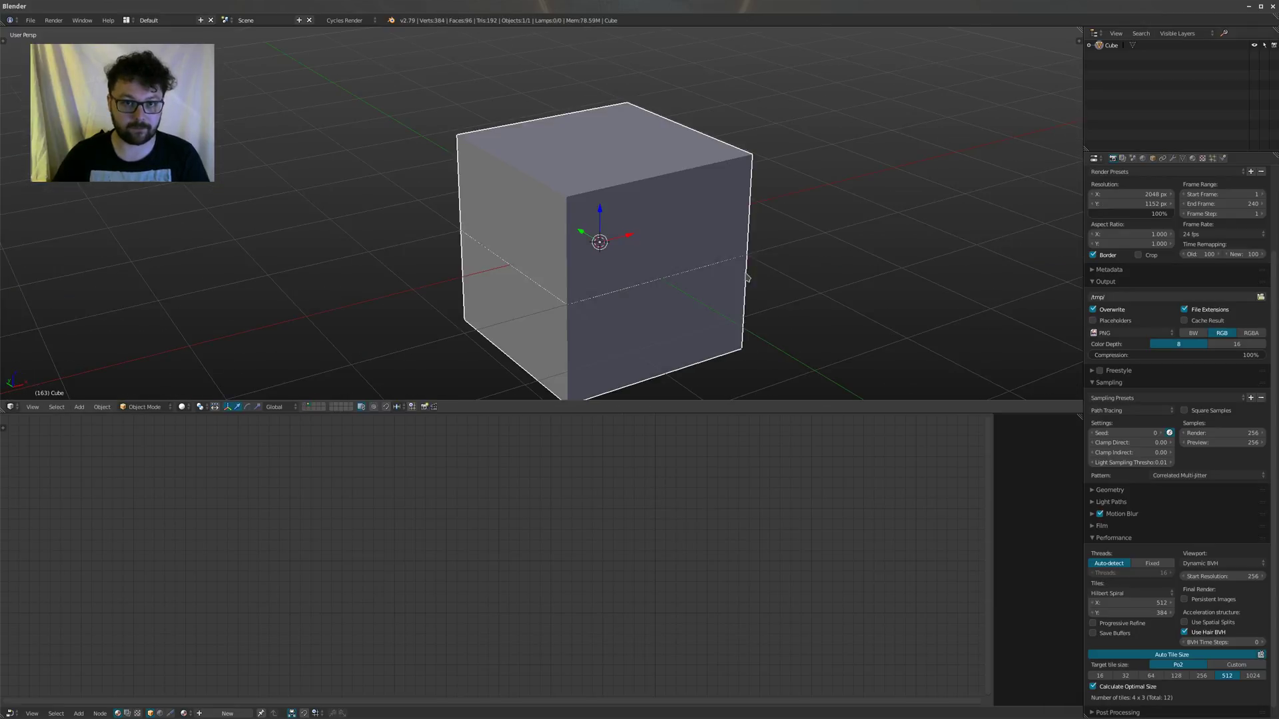
shift+middle_drag(748, 277, 697, 264)
click(1172, 159)
click(1151, 192)
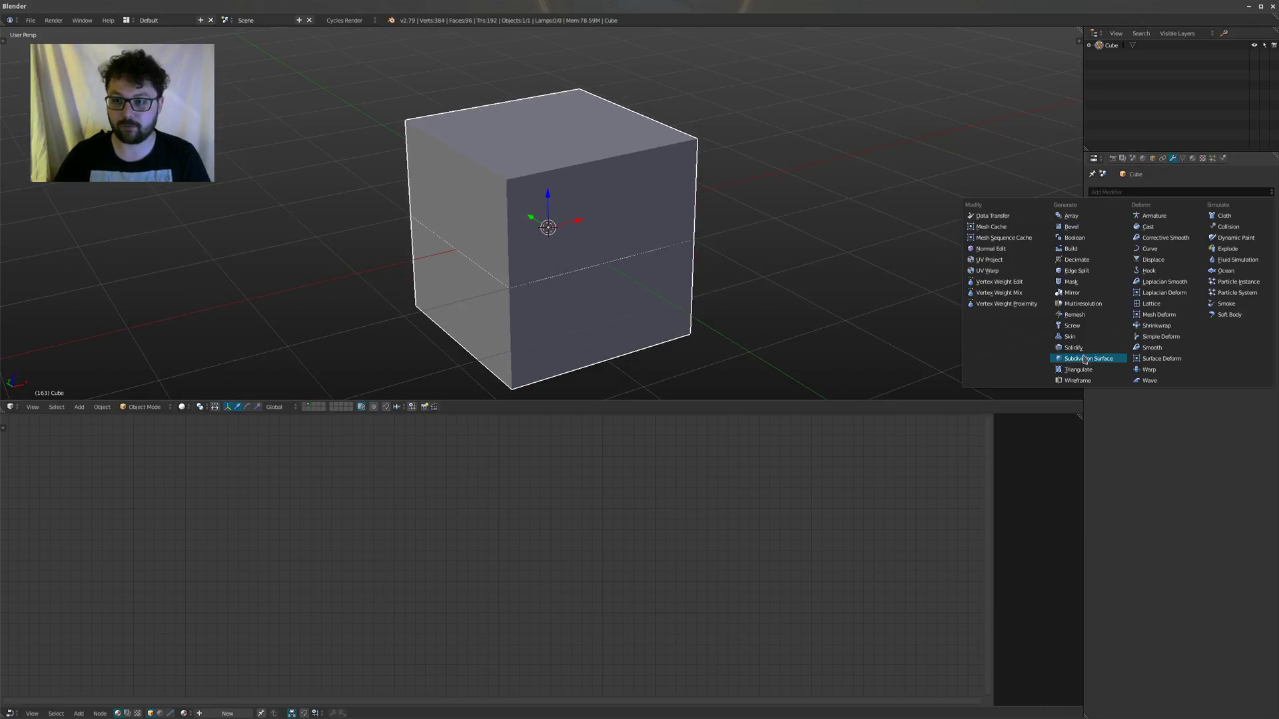
click(1162, 358)
click(1267, 207)
click(1219, 192)
click(1159, 348)
Step: Raise the Smooth modifier's factor to 1.140 to shrink the split faces apart, and inspect the gaps
mouse_move(1214, 239)
mouse_down()
mouse_move(1266, 238)
mouse_move(1224, 239)
mouse_up()
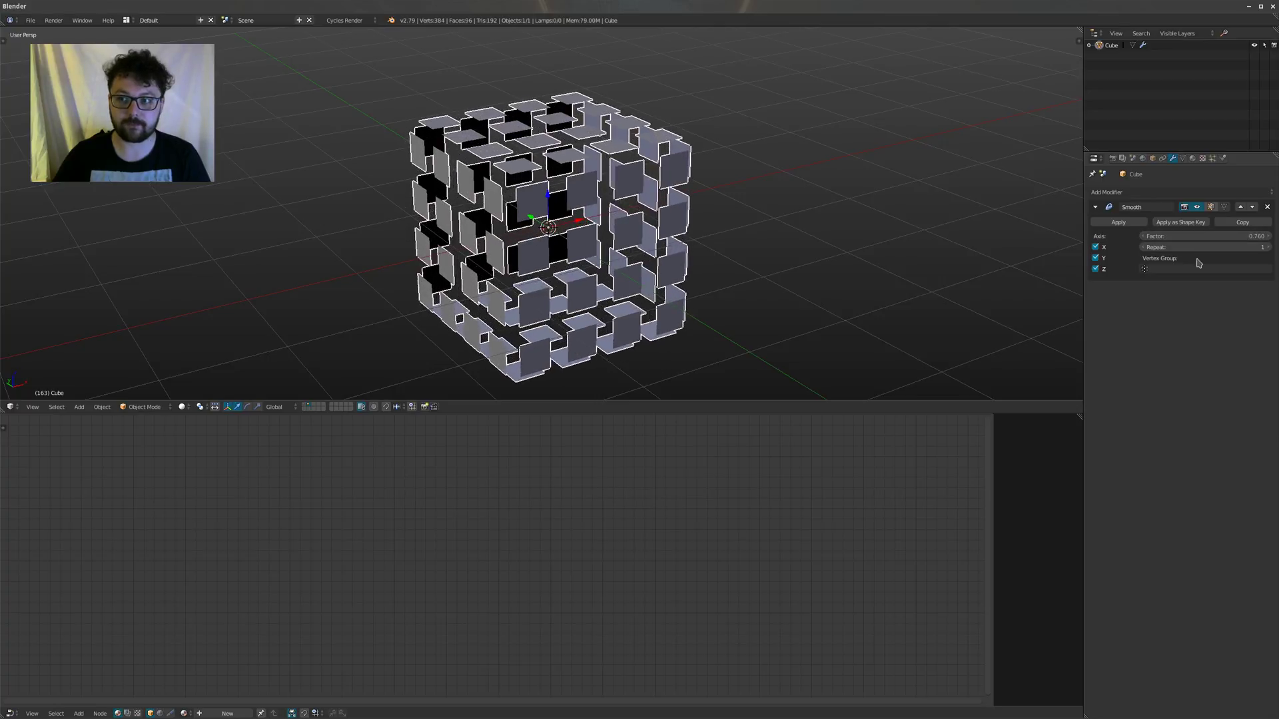
scroll(527, 212, up, 10)
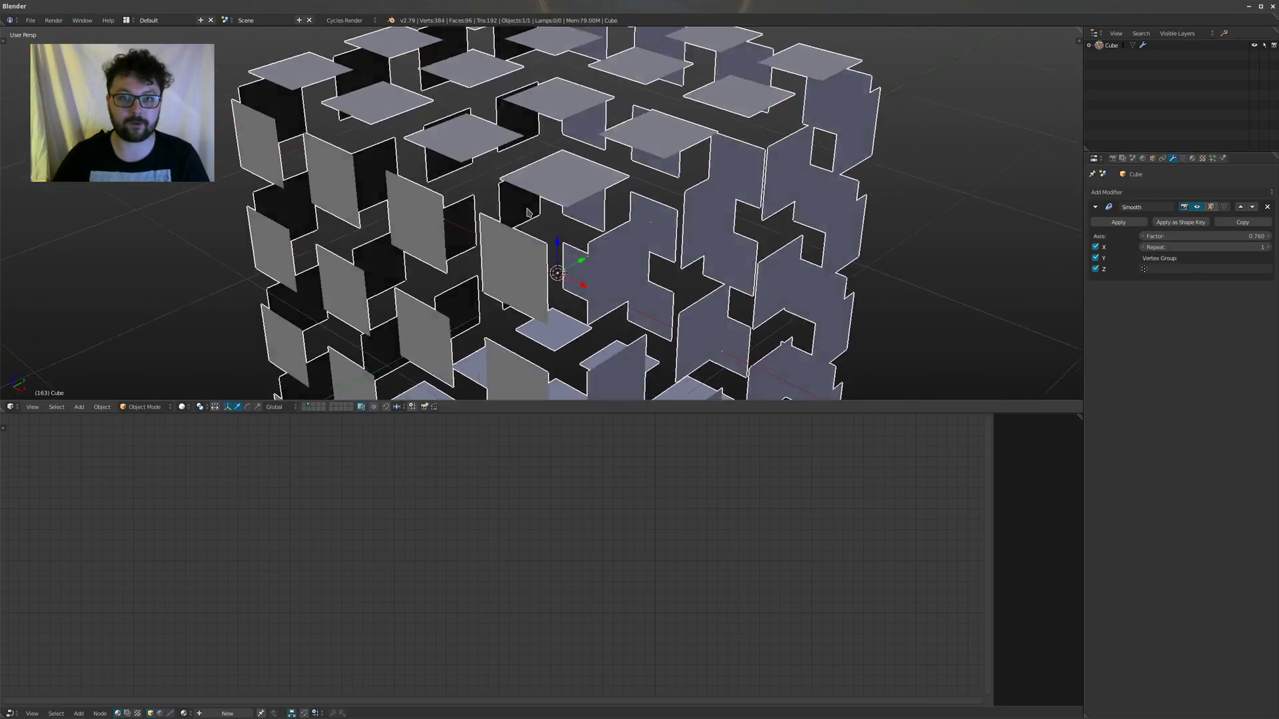
scroll(526, 212, up, 5)
mouse_move(1224, 237)
mouse_down()
mouse_move(1209, 237)
mouse_move(1245, 237)
mouse_move(1192, 236)
mouse_move(1259, 236)
mouse_move(1219, 236)
mouse_move(1258, 236)
mouse_move(1240, 236)
mouse_up()
scroll(653, 241, down, 5)
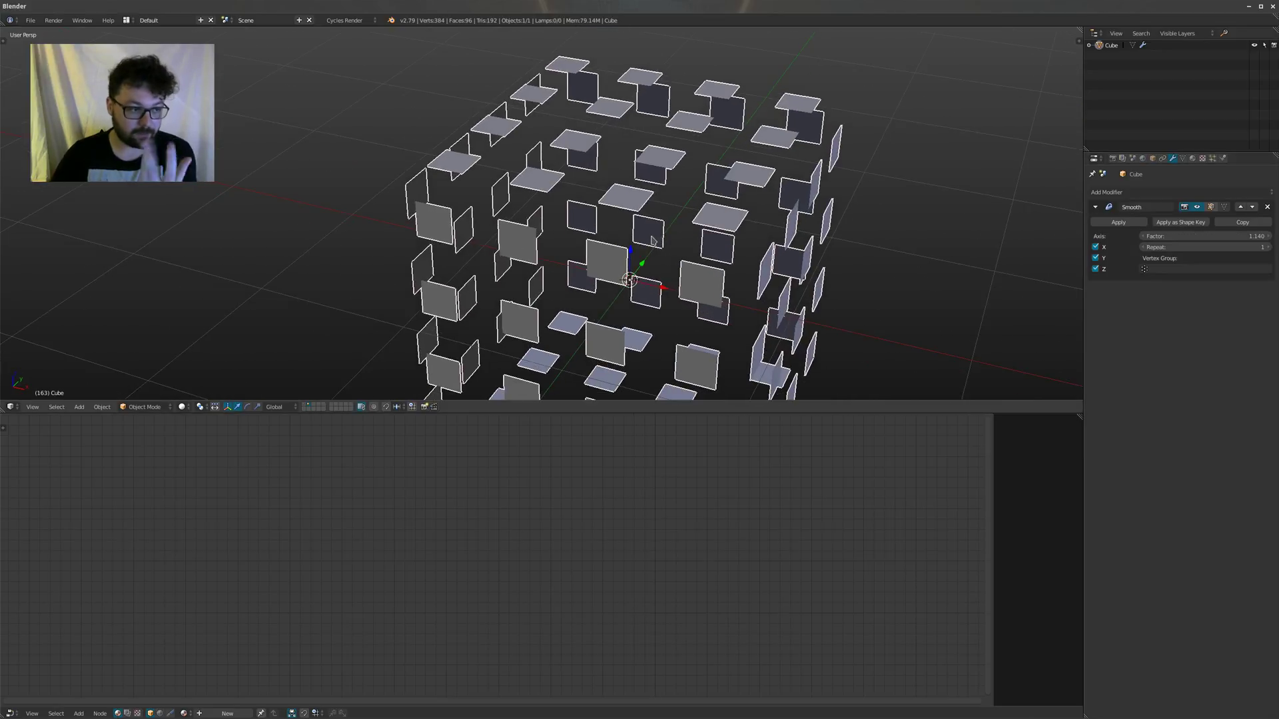
middle_drag(653, 241, 721, 233)
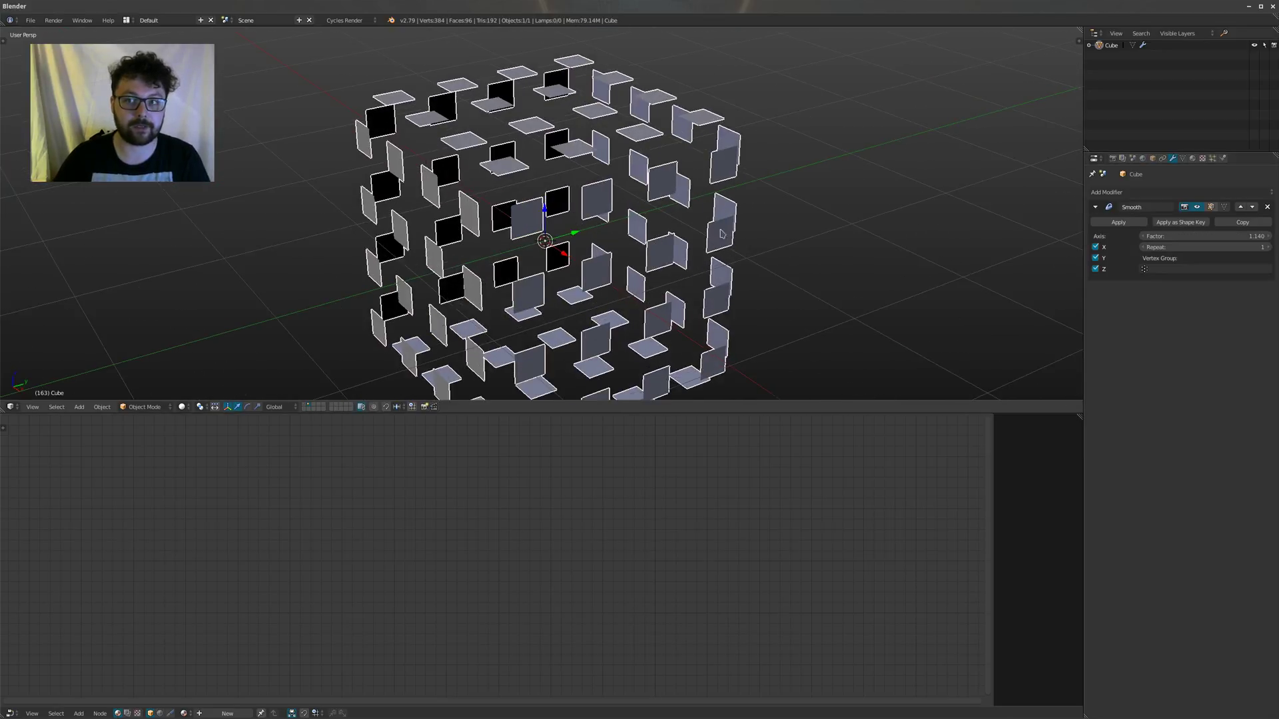
Step: Add a Solidify modifier after the Smooth modifier and set its thickness to 0.0430
click(1106, 191)
click(1093, 350)
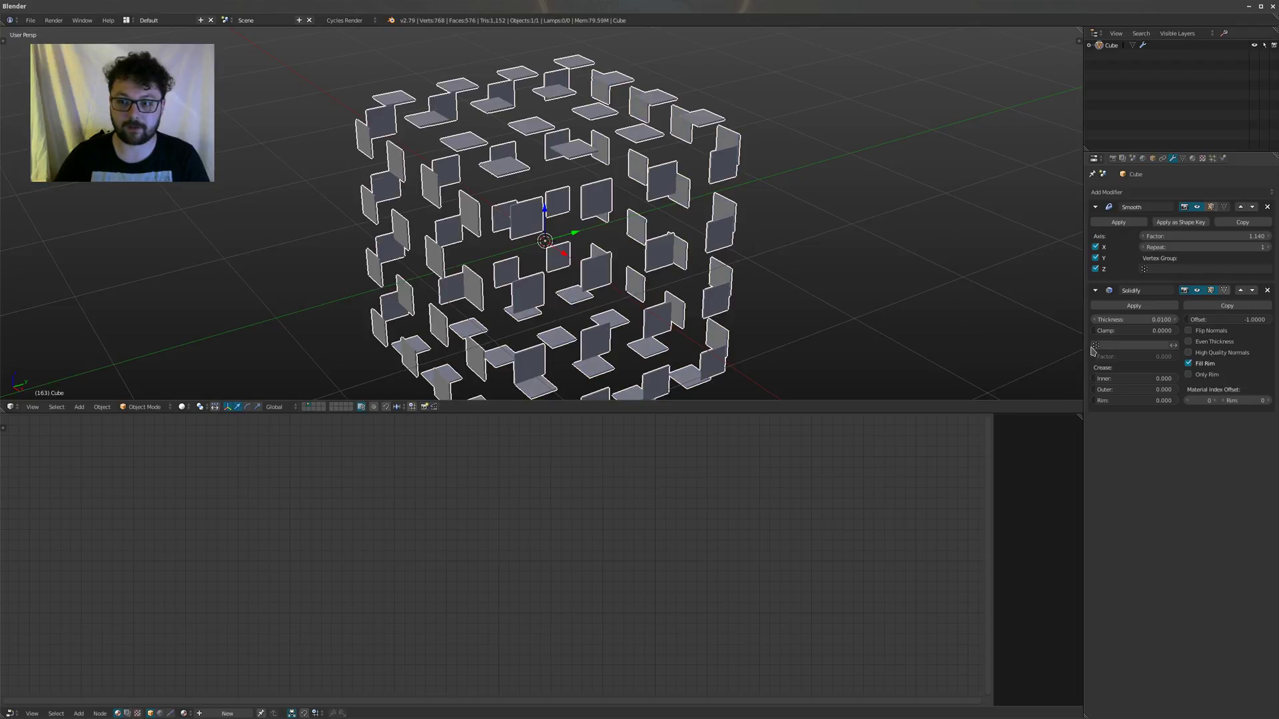
mouse_move(1132, 319)
mouse_down()
mouse_move(1172, 320)
mouse_move(1119, 320)
mouse_up()
scroll(534, 215, up, 4)
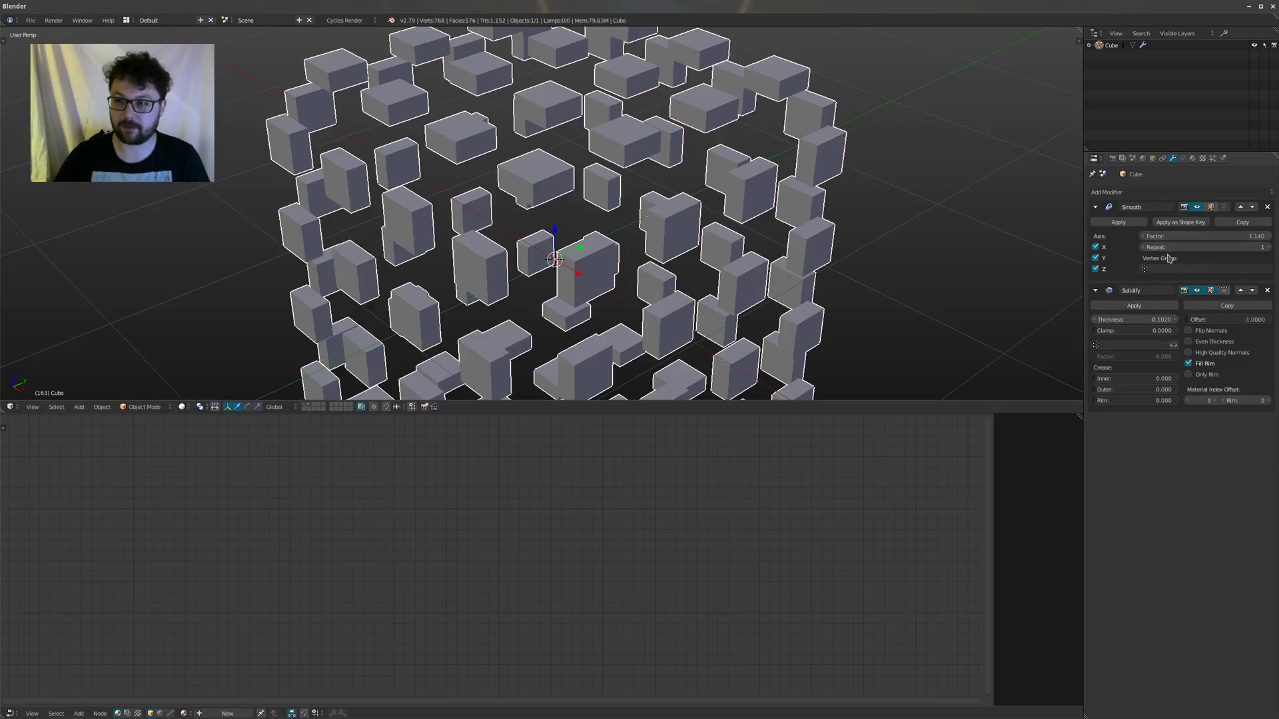
drag(1133, 320, 1228, 320)
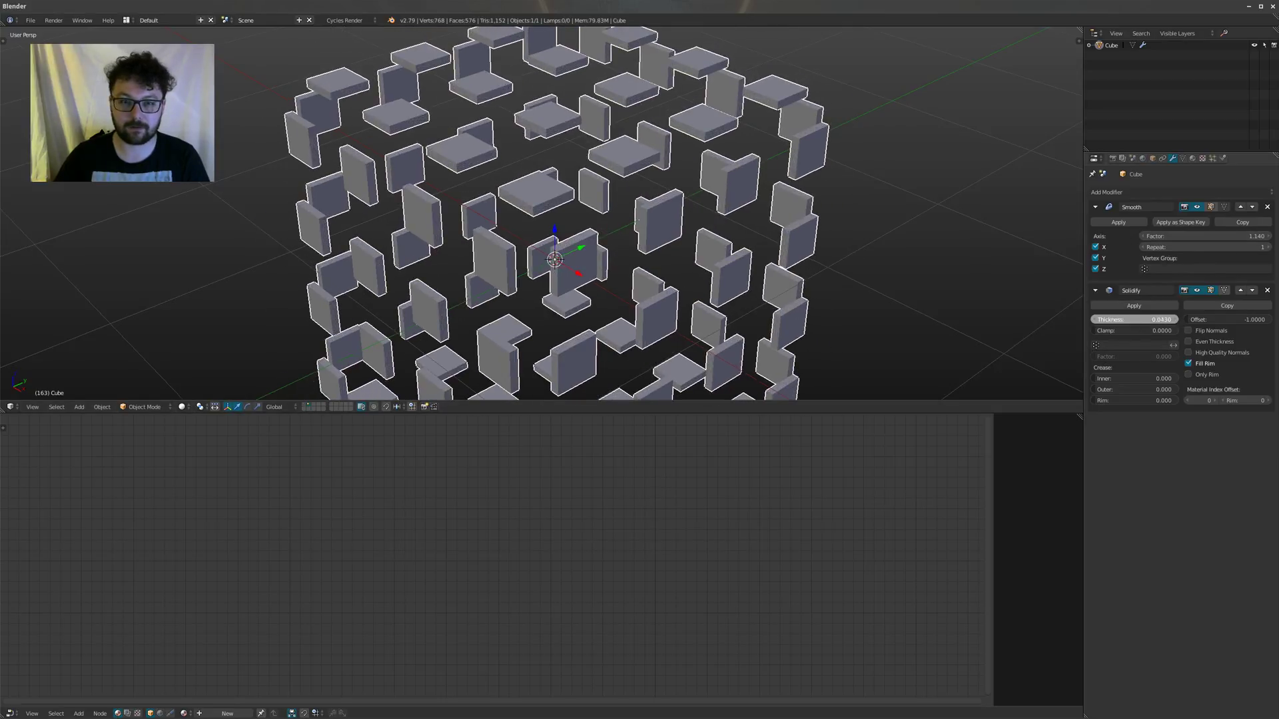
Step: Set the Smooth modifier's factor to 0.400 with one repeat to narrow the gaps between the thickened panels
mouse_move(1209, 247)
mouse_down()
mouse_move(1232, 236)
mouse_move(1199, 237)
mouse_move(1246, 237)
mouse_move(1195, 236)
mouse_move(1213, 236)
mouse_up()
click(1265, 248)
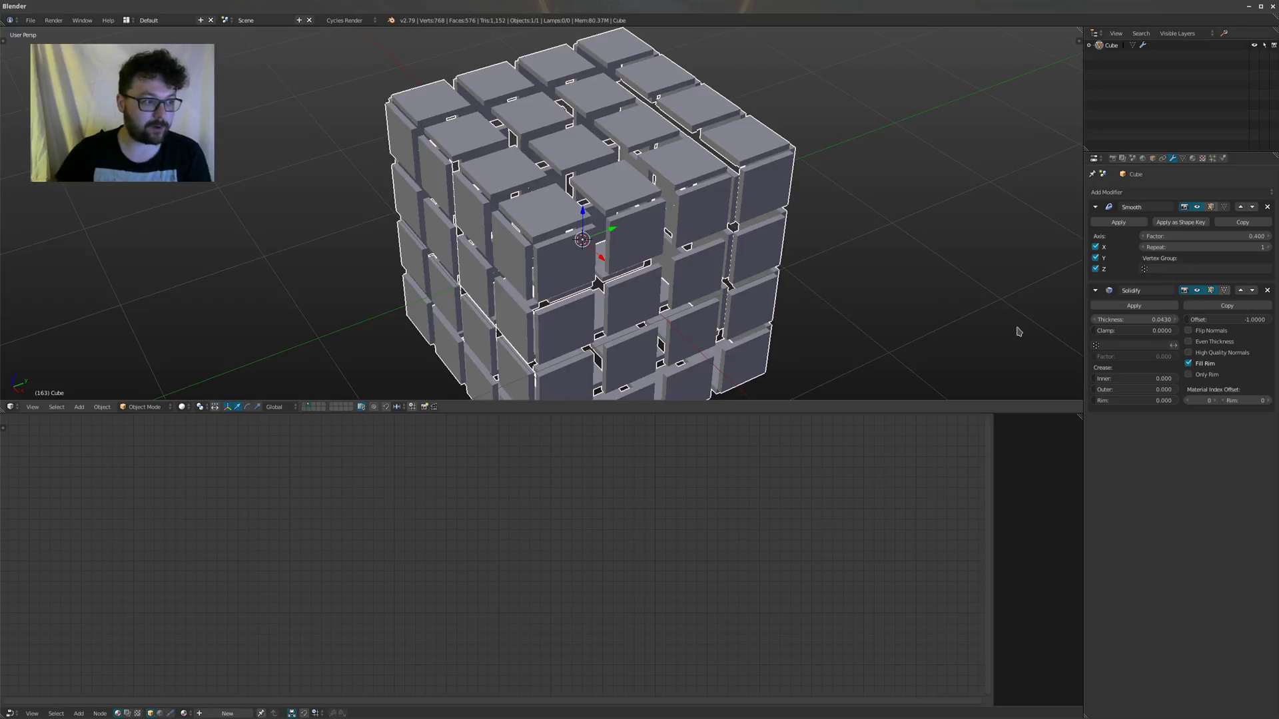
scroll(645, 242, down, 4)
middle_drag(659, 267, 606, 254)
scroll(593, 285, up, 1)
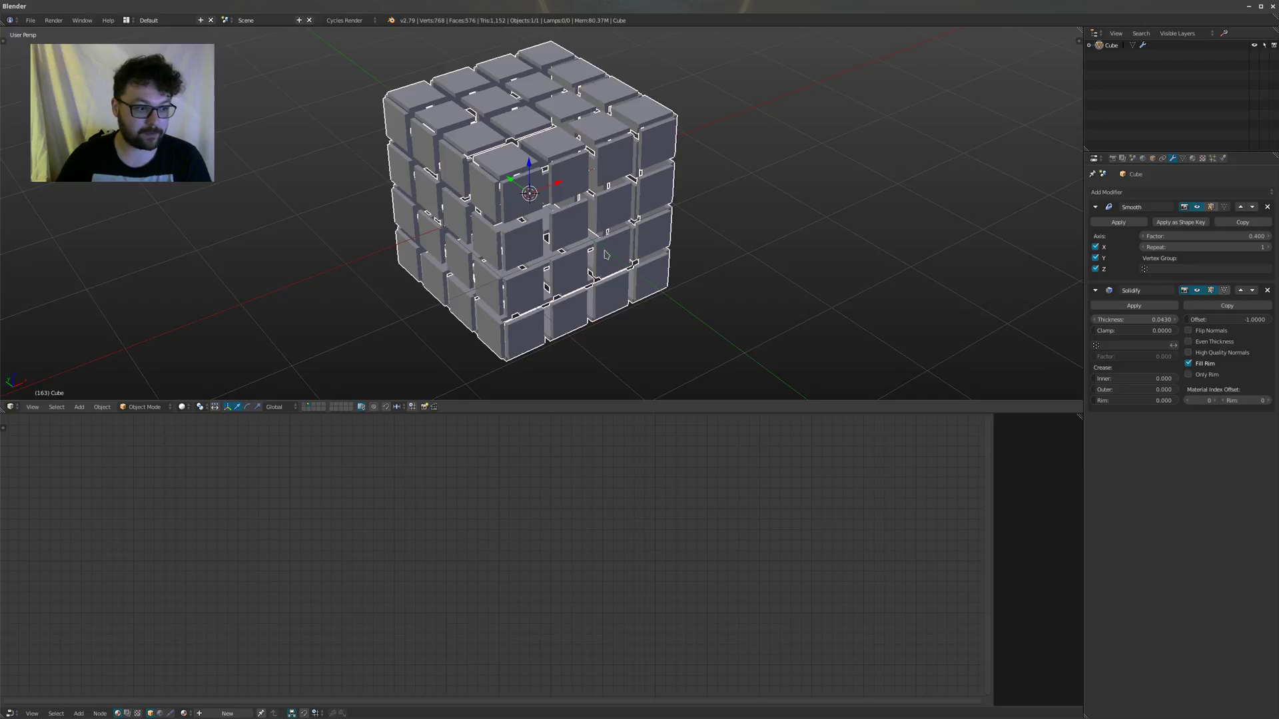
shift+middle_drag(547, 240, 535, 263)
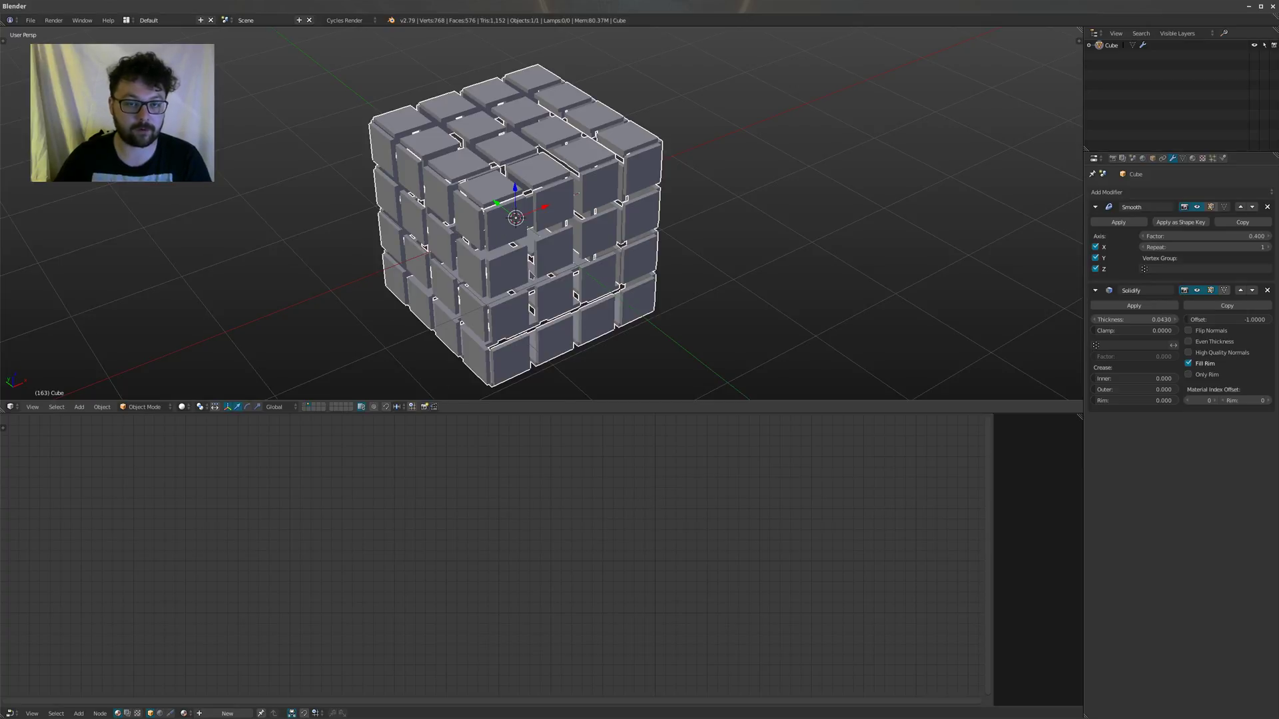
shift+middle_drag(532, 274, 541, 270)
key(a)
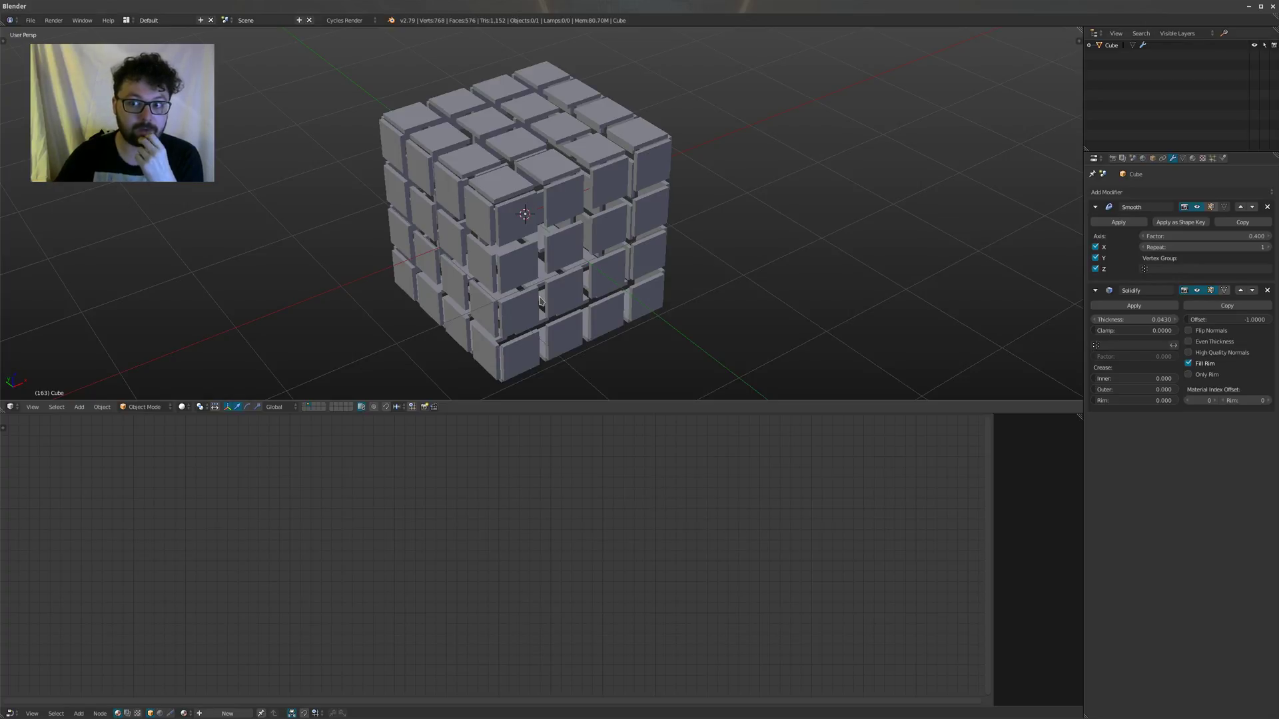
right_click(527, 263)
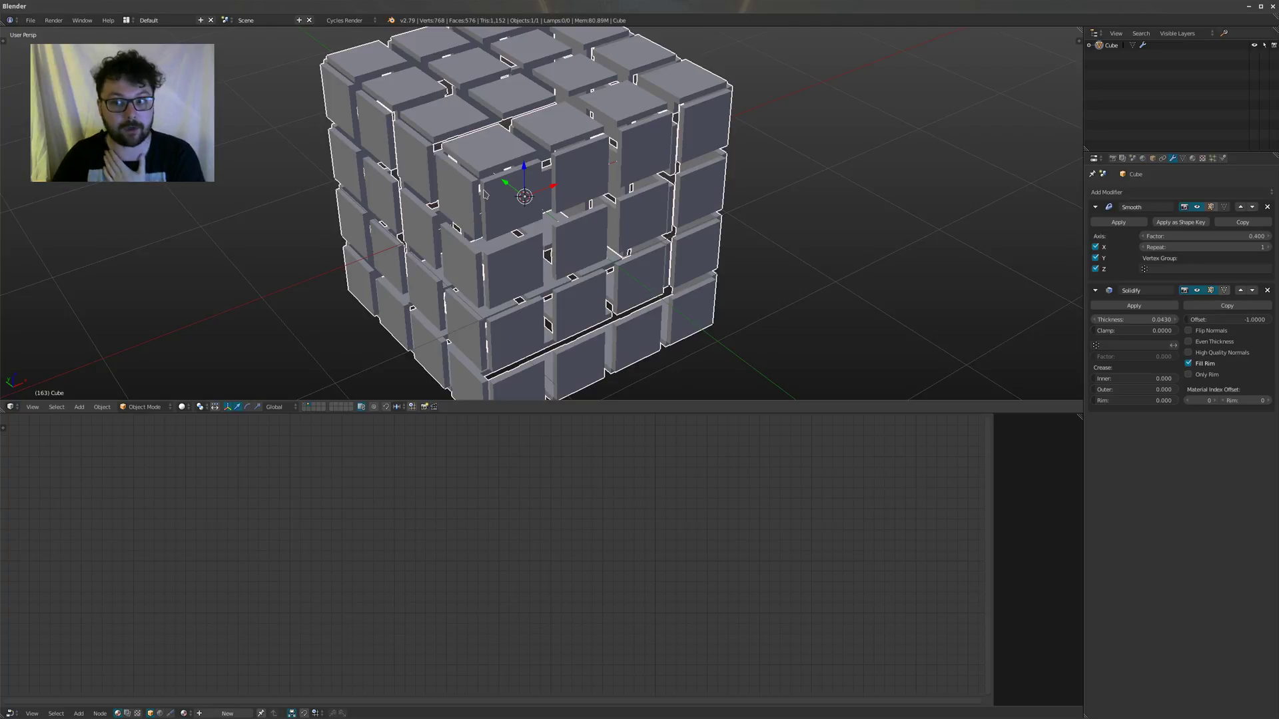
scroll(485, 197, down, 1)
shift+middle_drag(485, 196, 492, 222)
scroll(469, 243, down, 1)
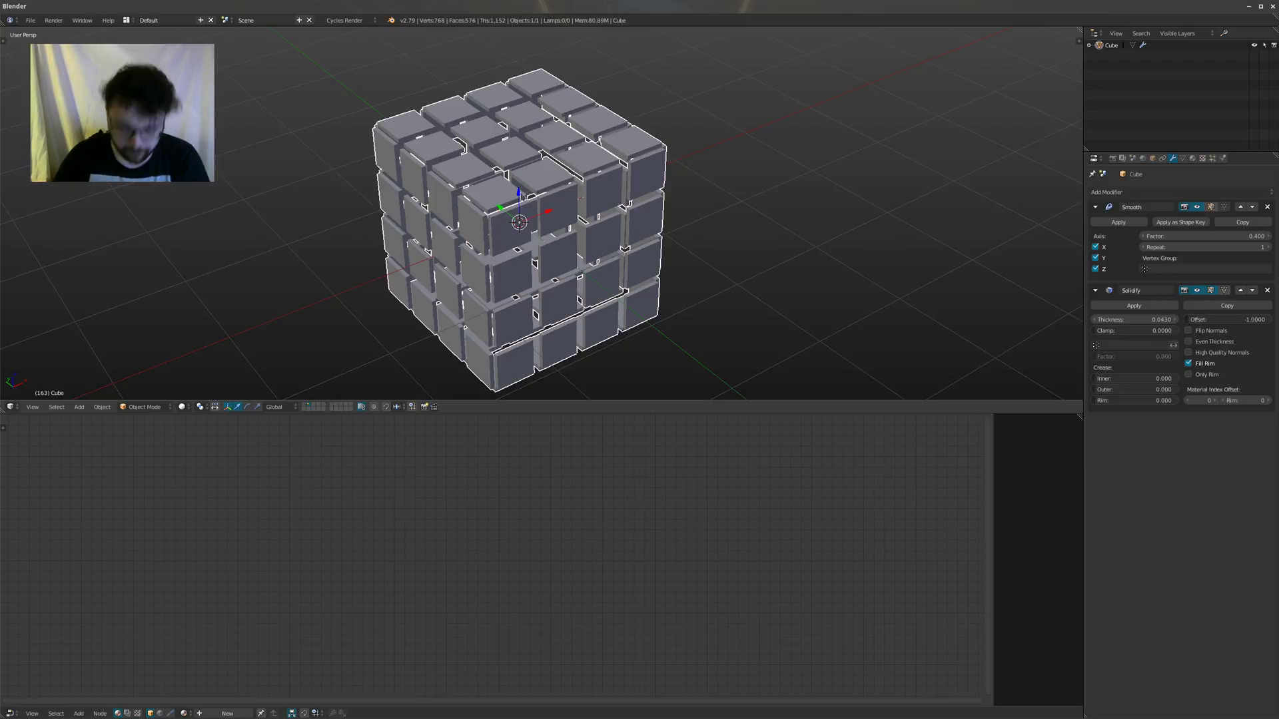
Step: Close Blender, switch to the file manager and view frame dacfra_shot_0300_0107.png in the shot_0300 render folder
click(1272, 8)
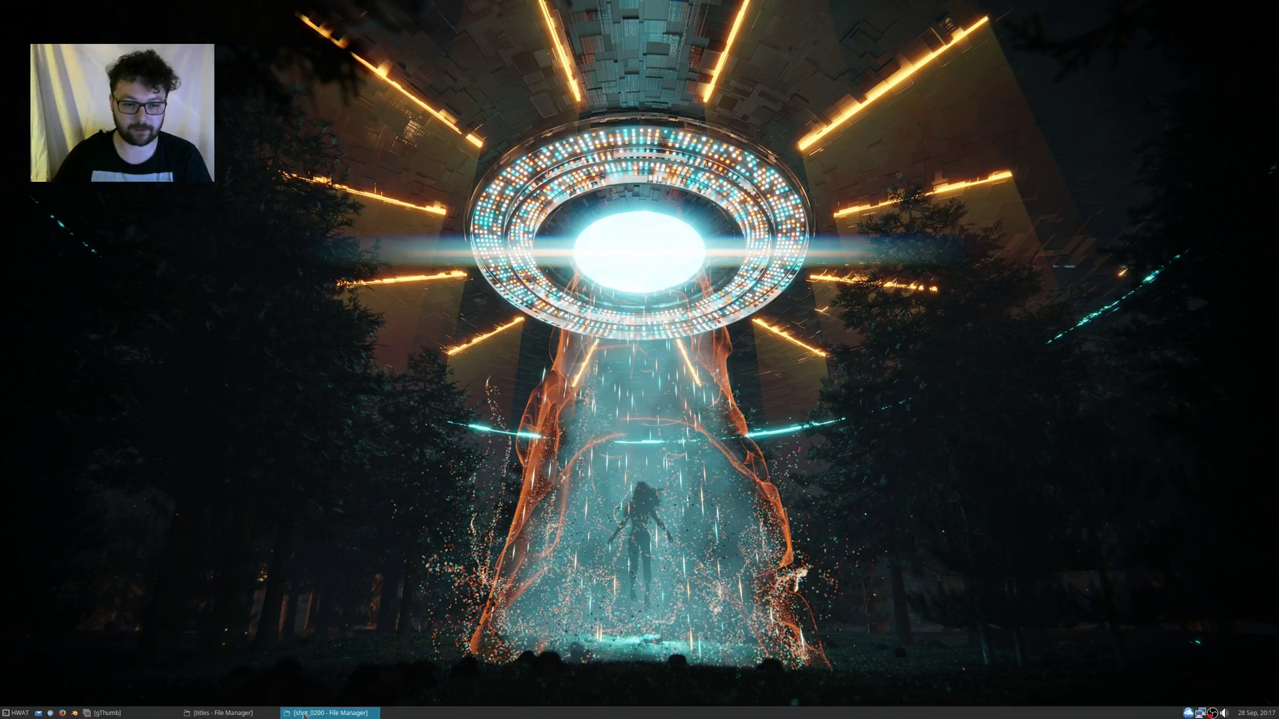
click(329, 713)
click(332, 160)
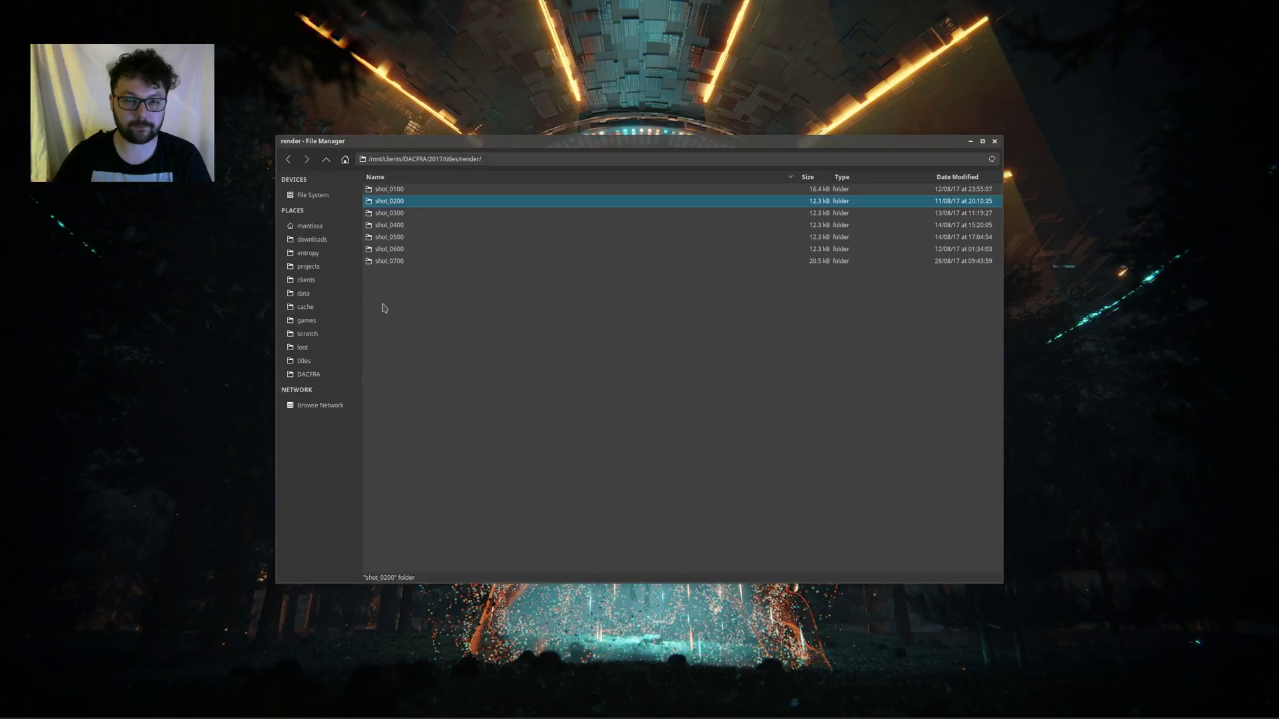
double_click(391, 217)
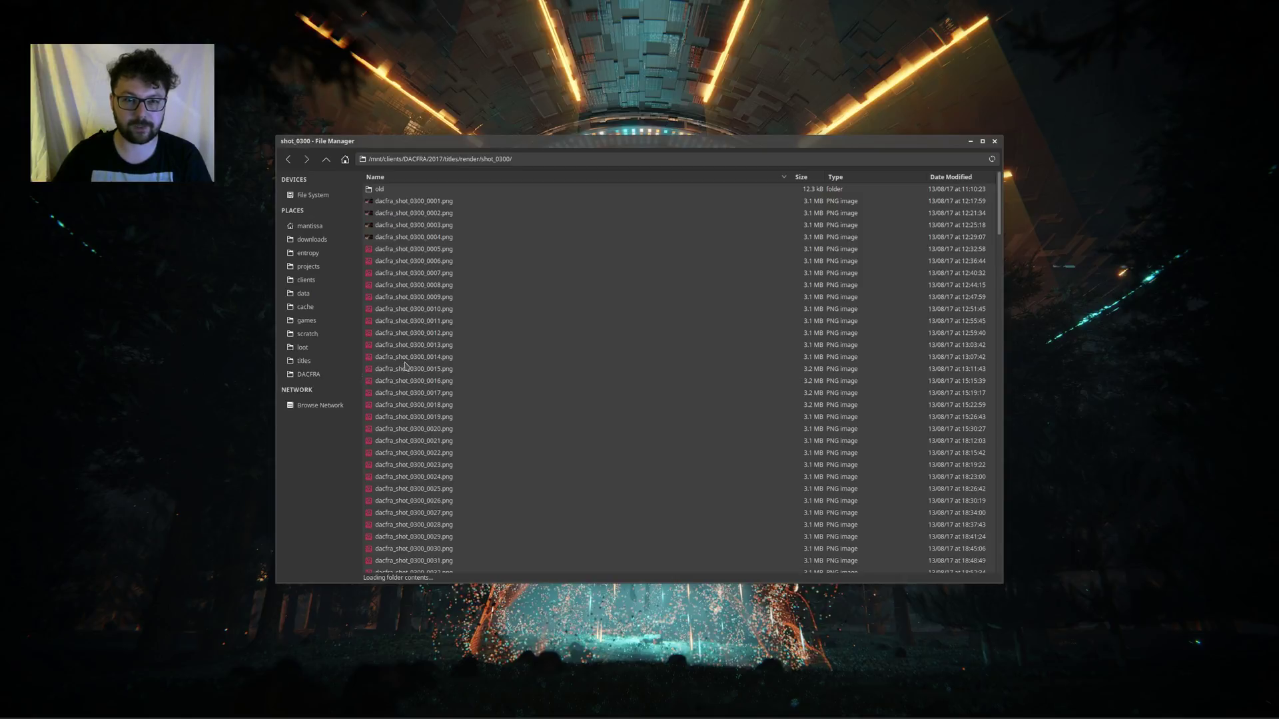
scroll(393, 396, down, 5)
scroll(393, 396, down, 15)
double_click(399, 424)
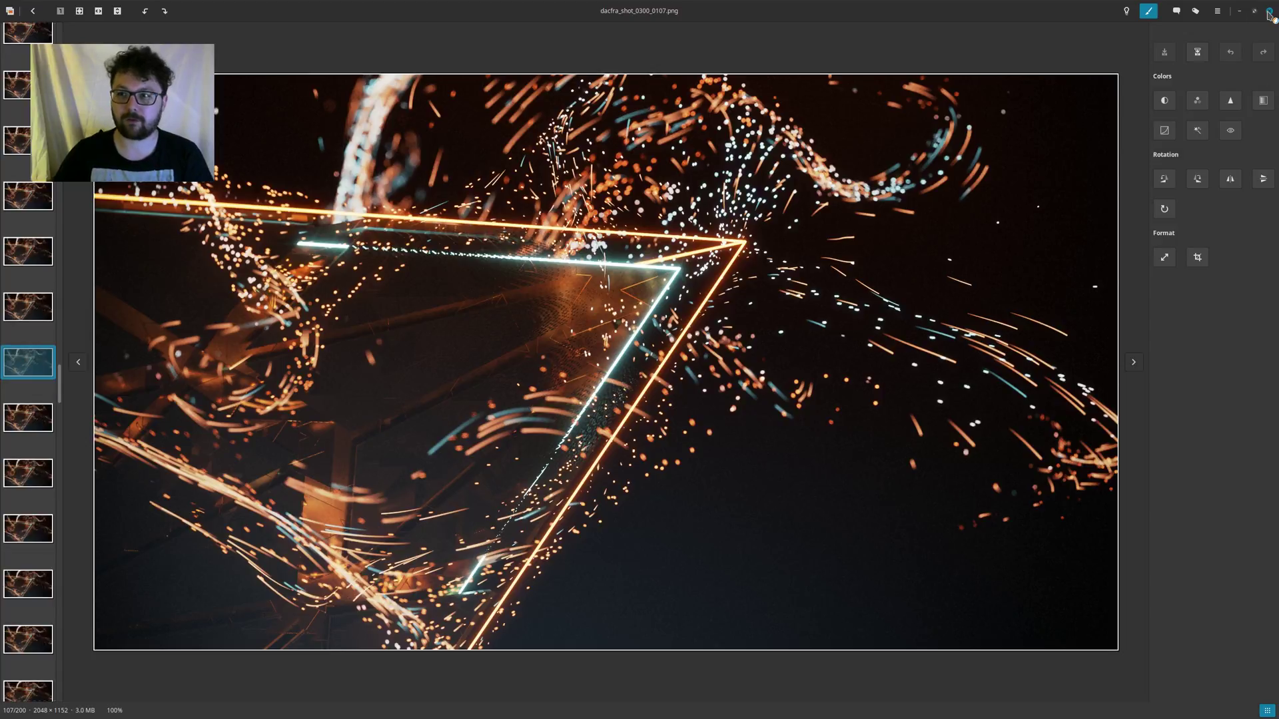
key(Escape)
Step: View frame dacfra_shot_0400_0240.png in the shot_0400 folder, close the image and return to the parent render folder
click(325, 159)
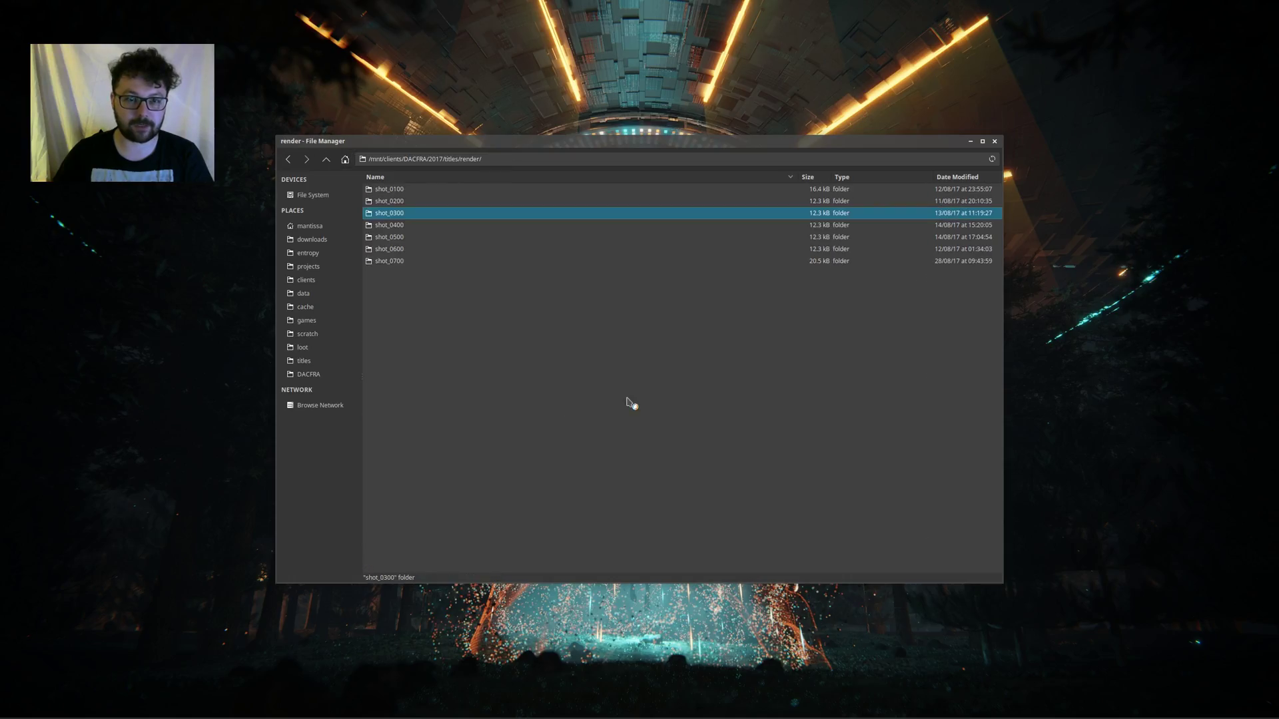
double_click(392, 226)
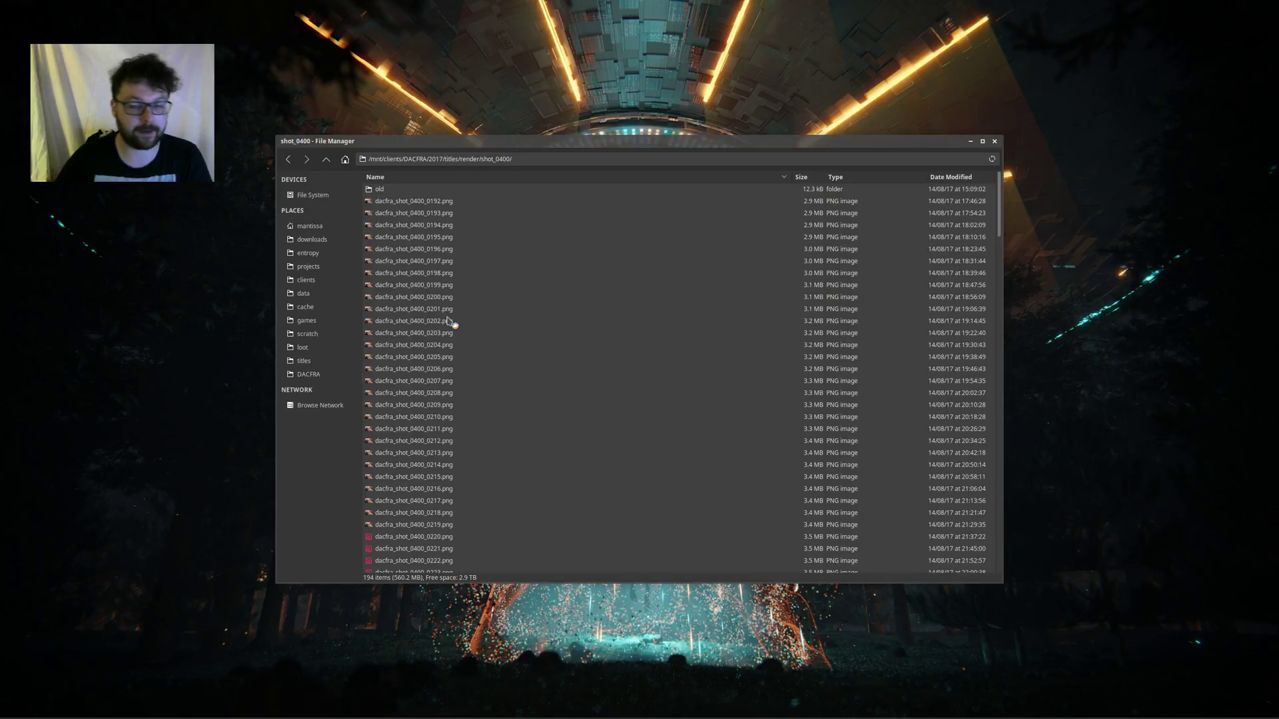
scroll(447, 320, down, 5)
scroll(448, 320, down, 7)
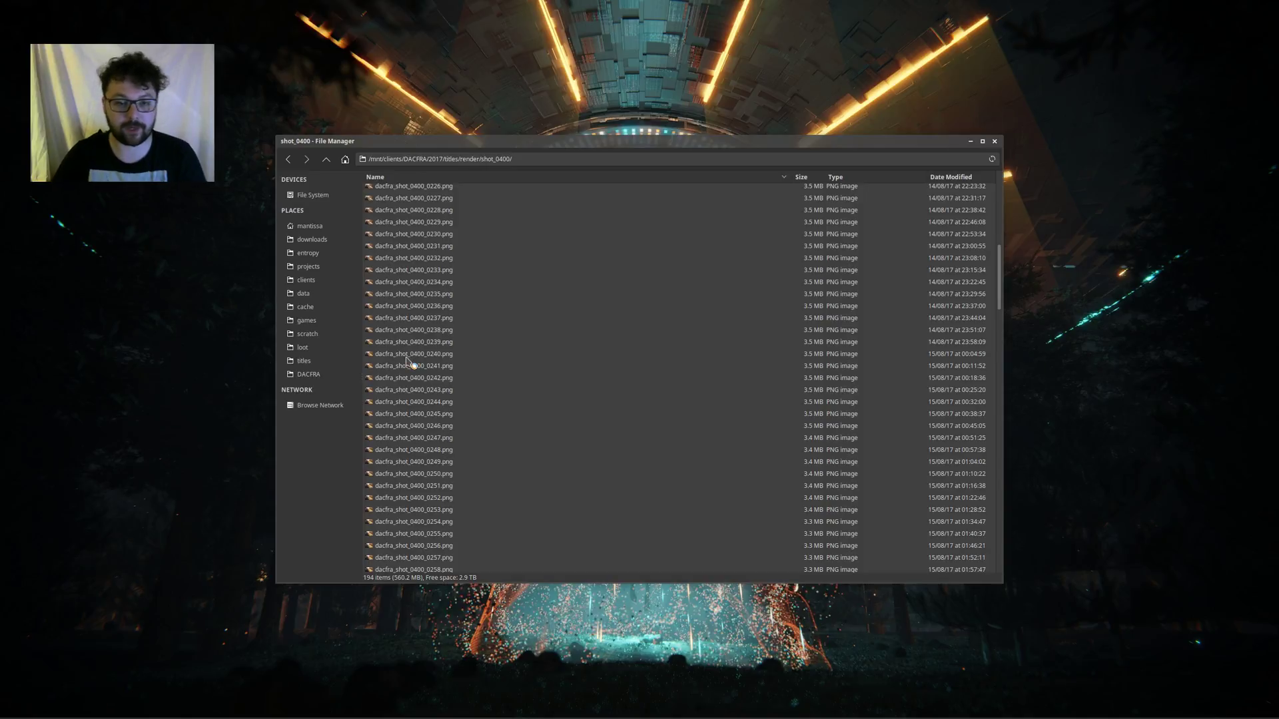
double_click(408, 356)
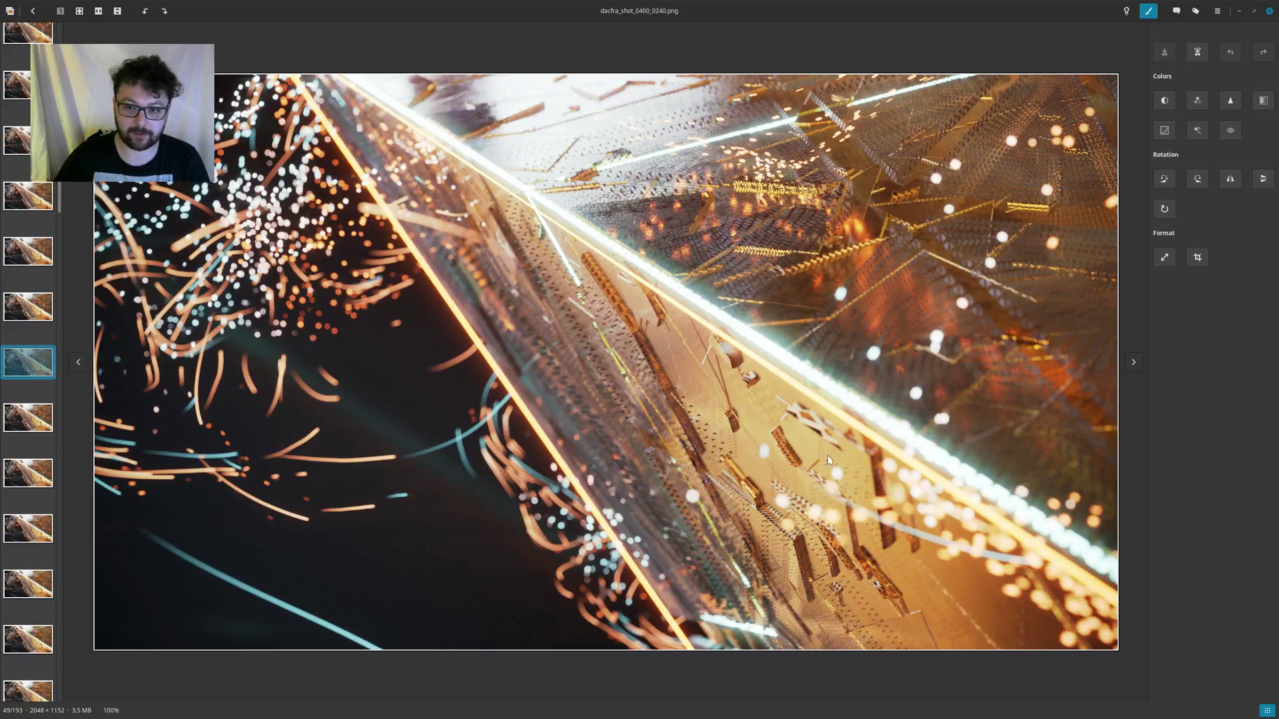
click(1269, 10)
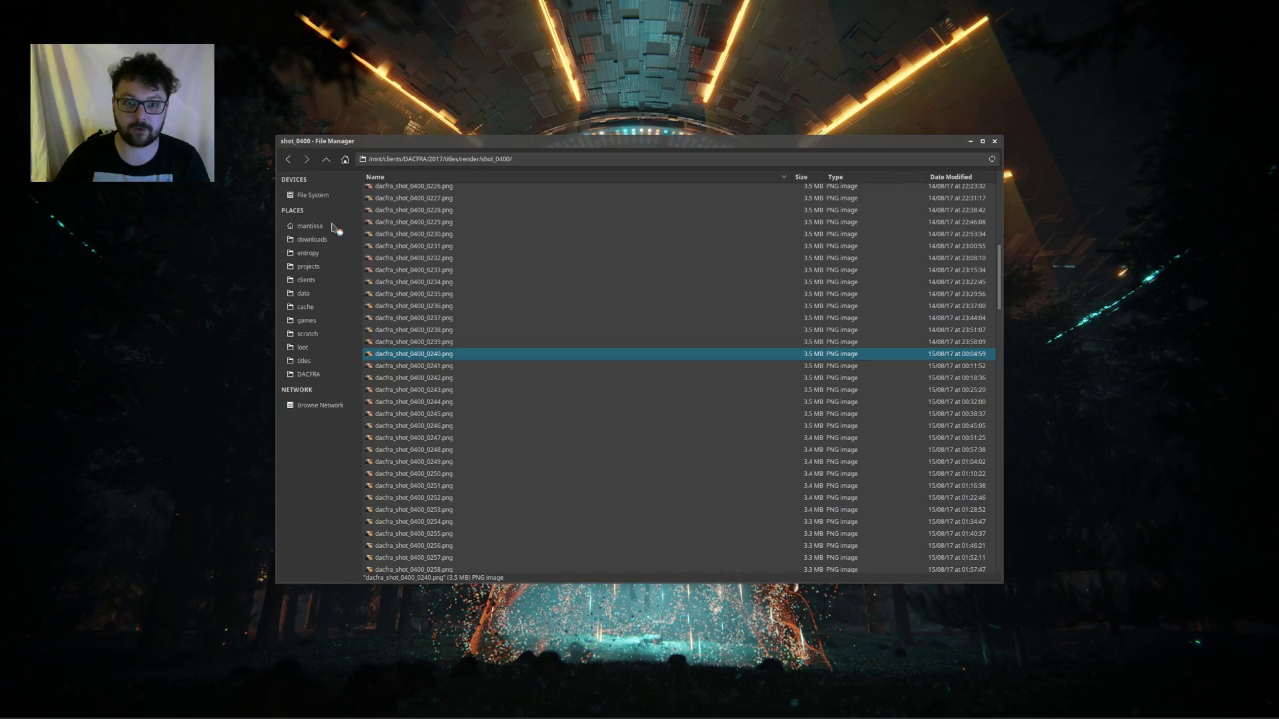
scroll(518, 365, down, 5)
click(326, 160)
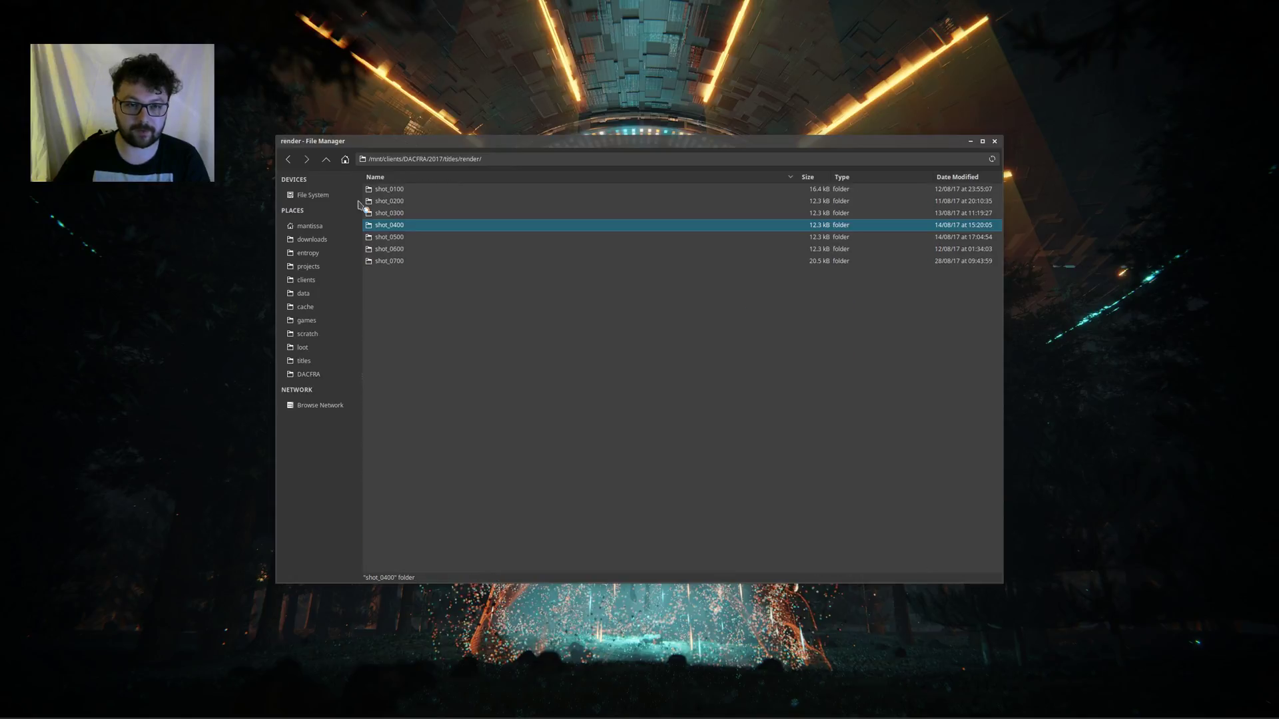
Step: View frame dacfra_shot_0500_0152.png in the shot_0500 folder, close it and open dacfra_shot_0400_0384.png in the shot_0400 folder
double_click(400, 237)
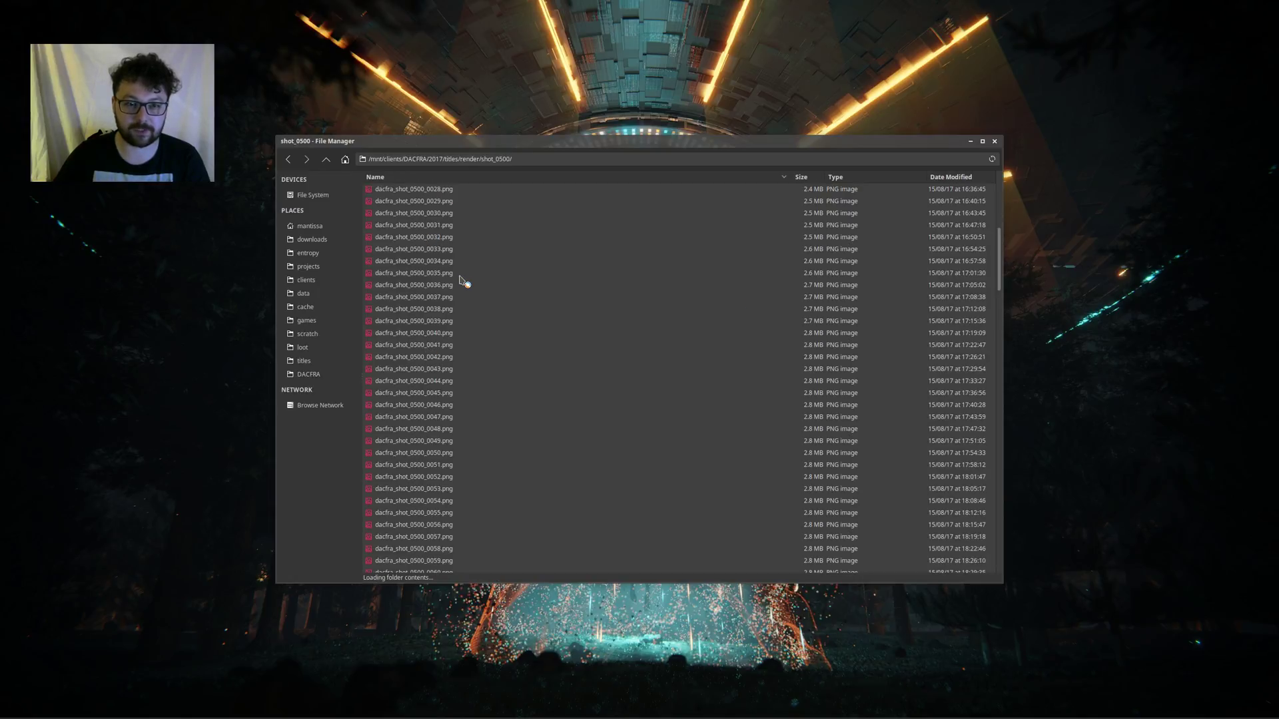
scroll(460, 300, down, 15)
scroll(426, 333, down, 20)
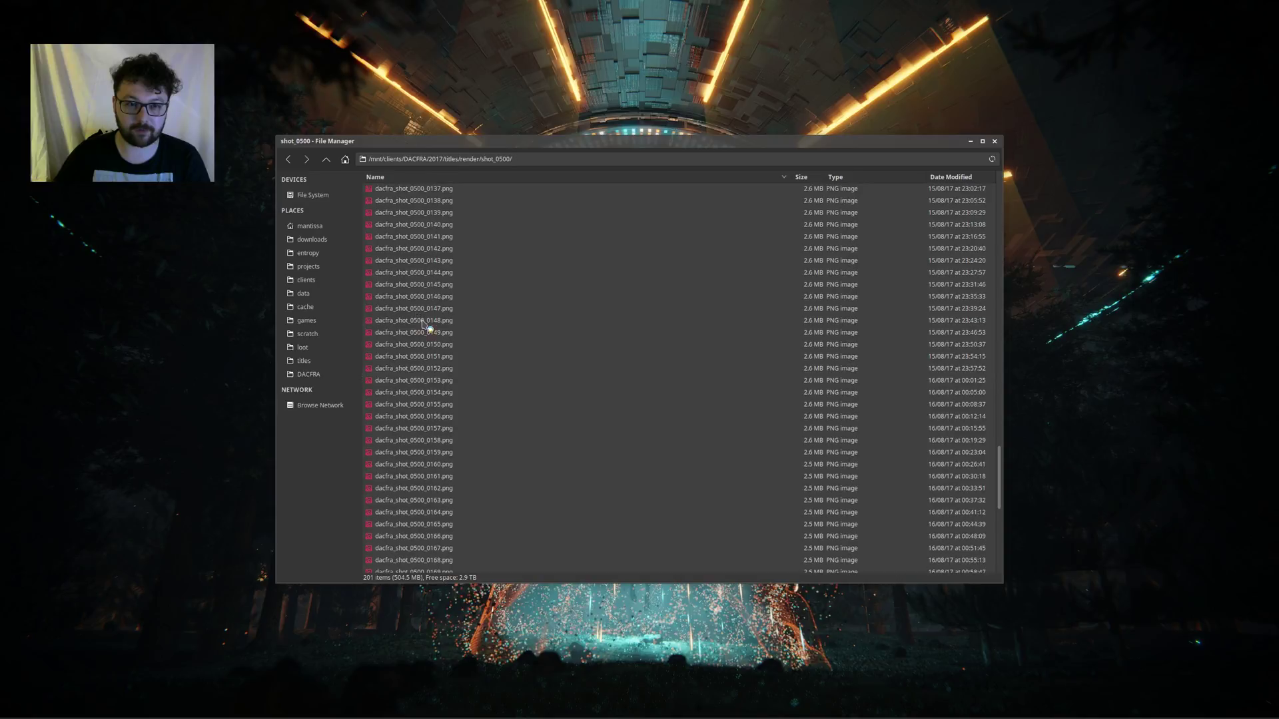
double_click(410, 369)
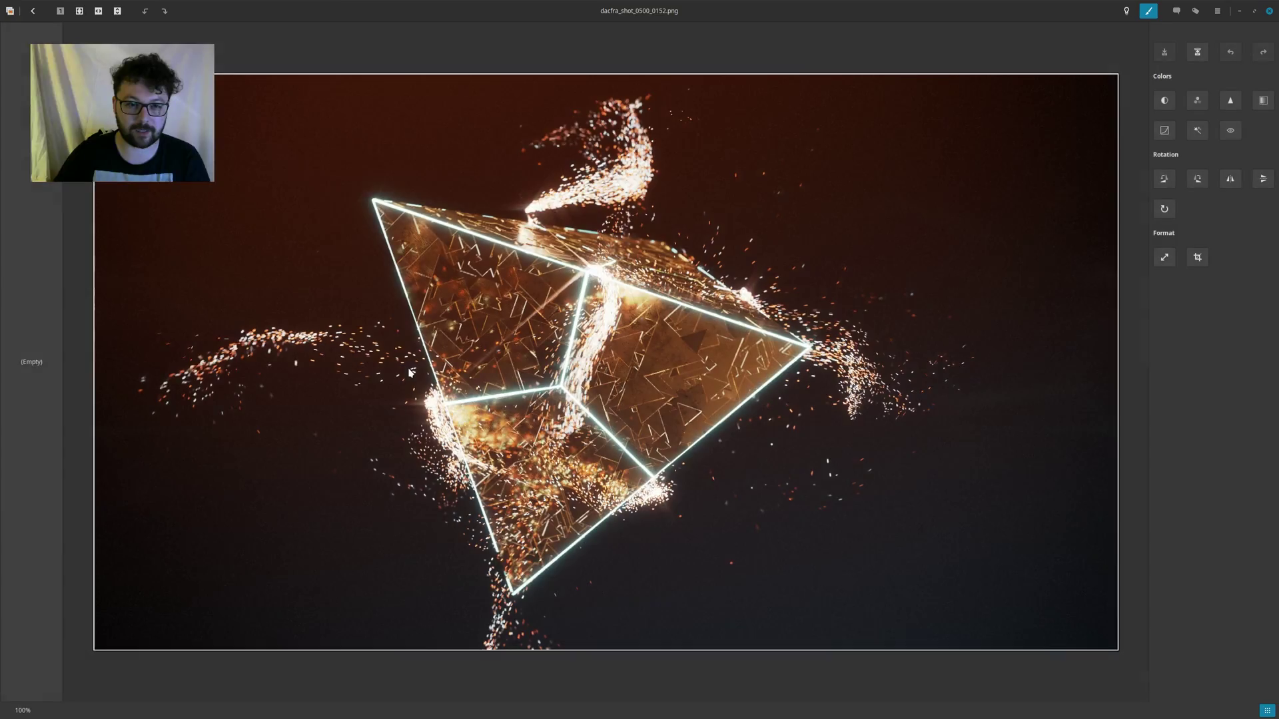
click(1269, 10)
click(304, 157)
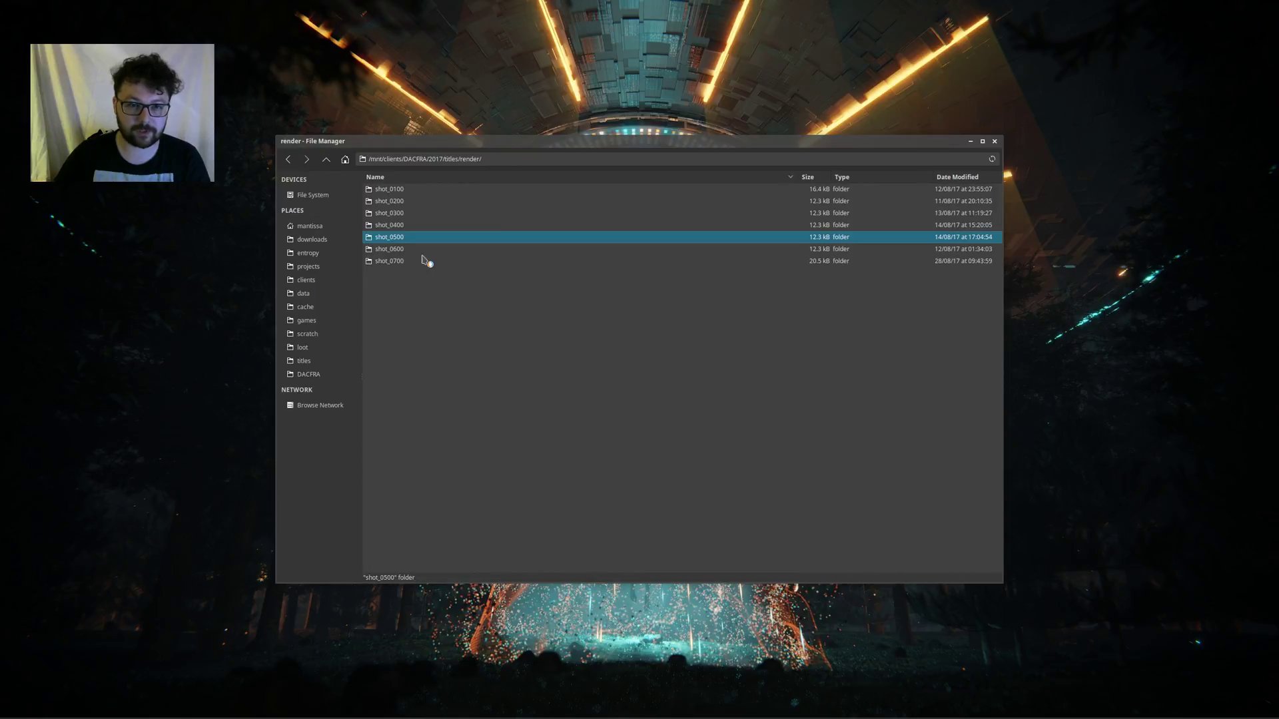
scroll(478, 418, down, 15)
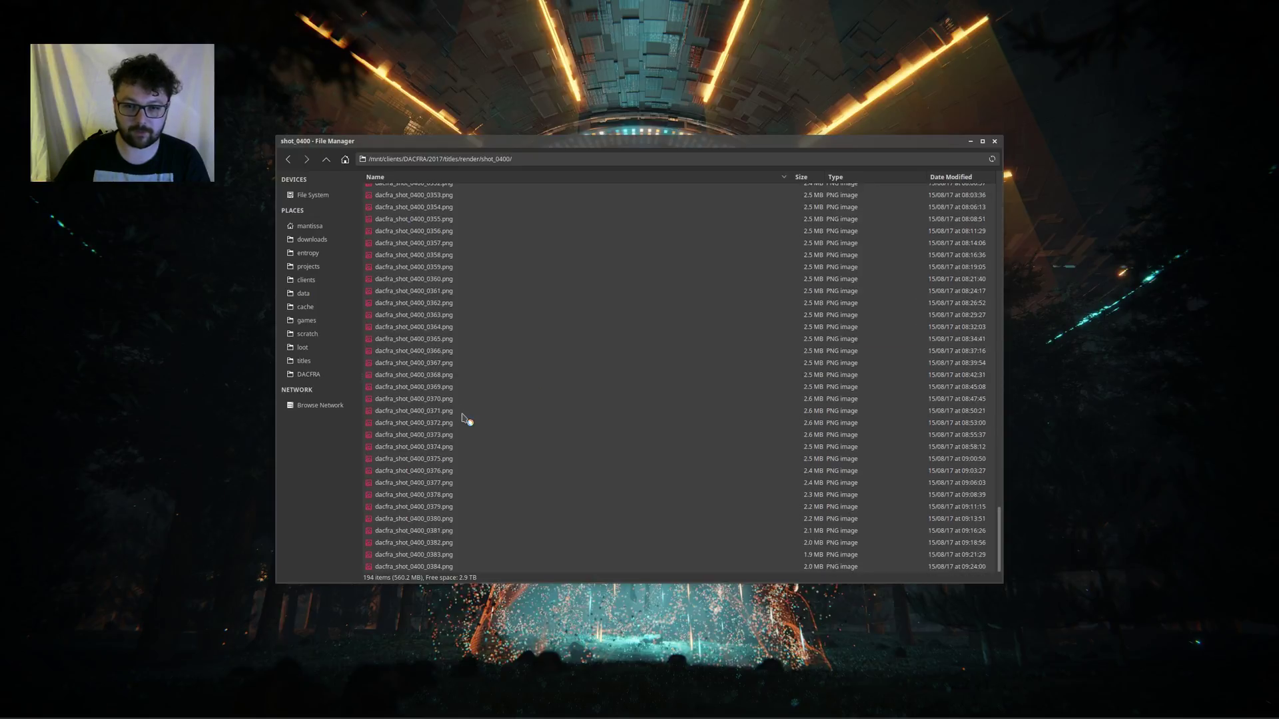
double_click(413, 567)
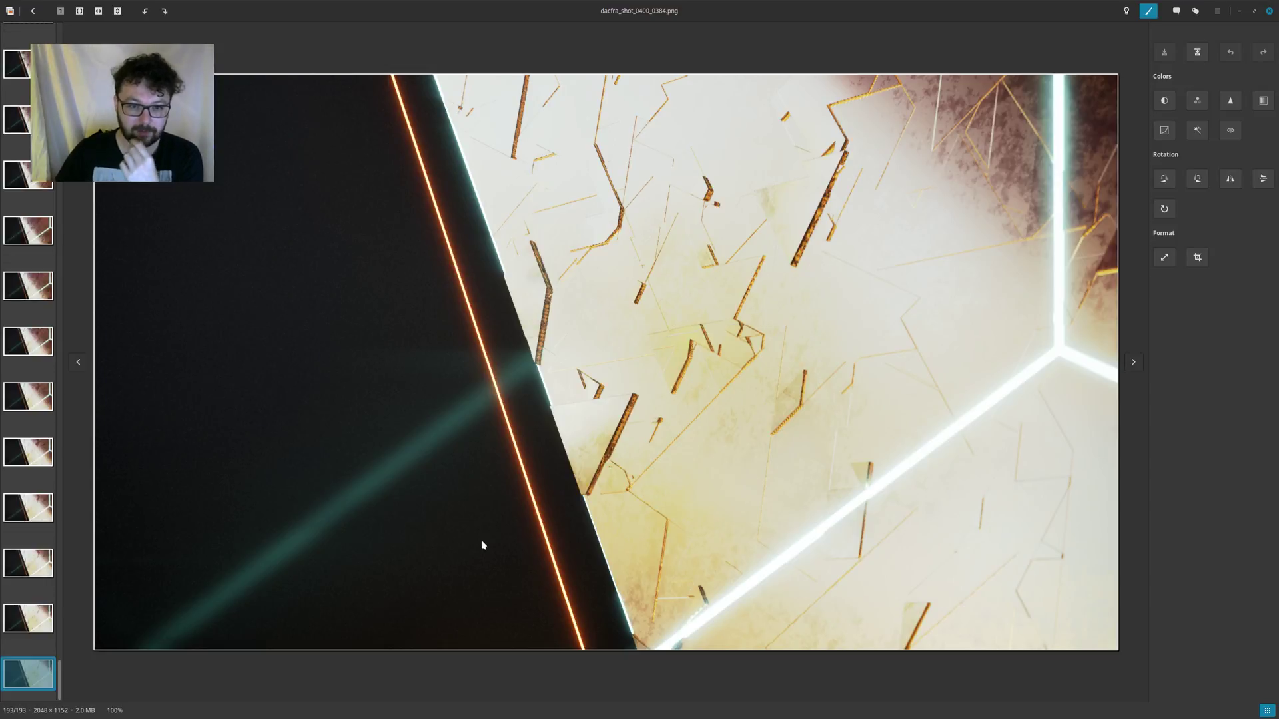
Step: Launch JSplacement from the home Applications folder and generate a displacement map in its Classic generator
key(super+e)
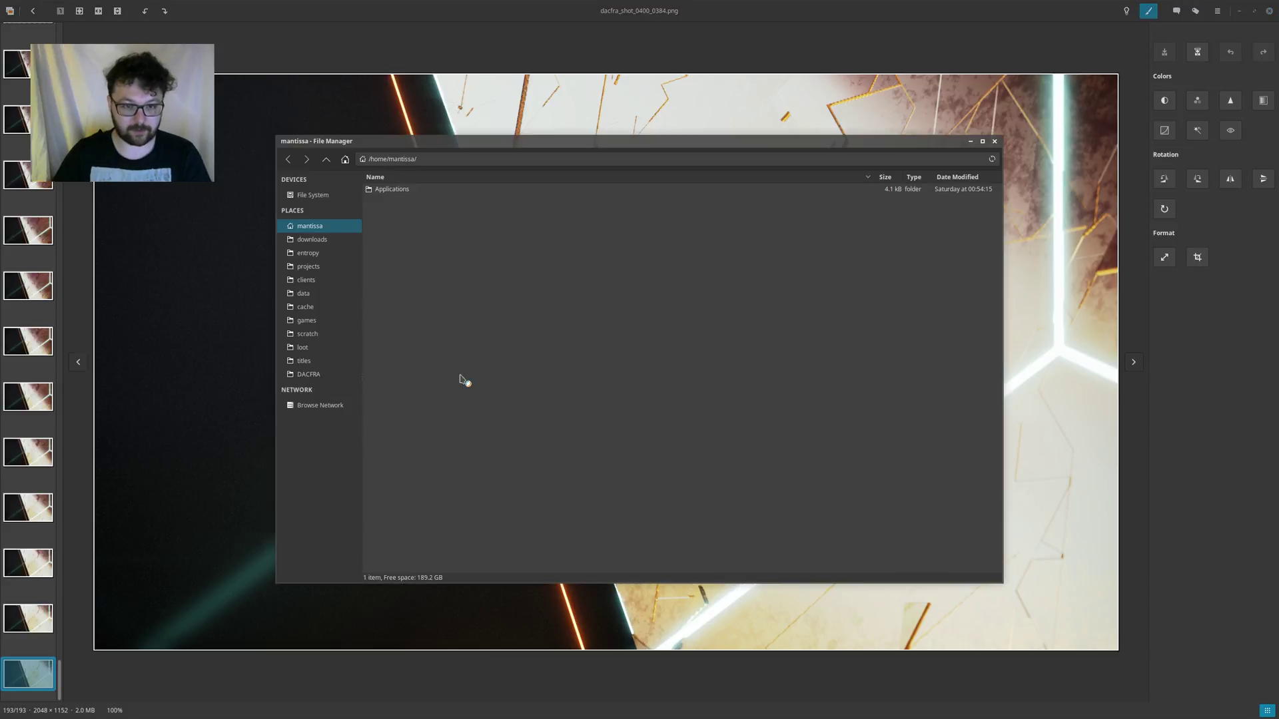
double_click(404, 191)
double_click(393, 203)
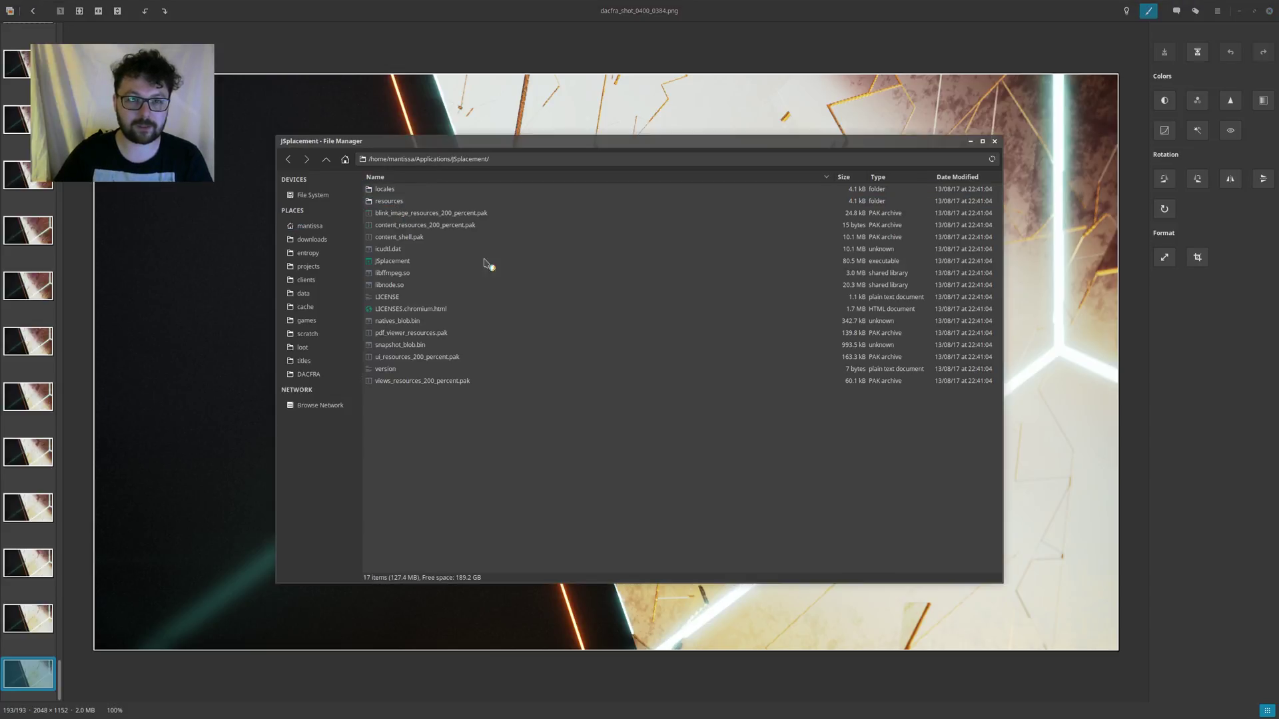
double_click(394, 262)
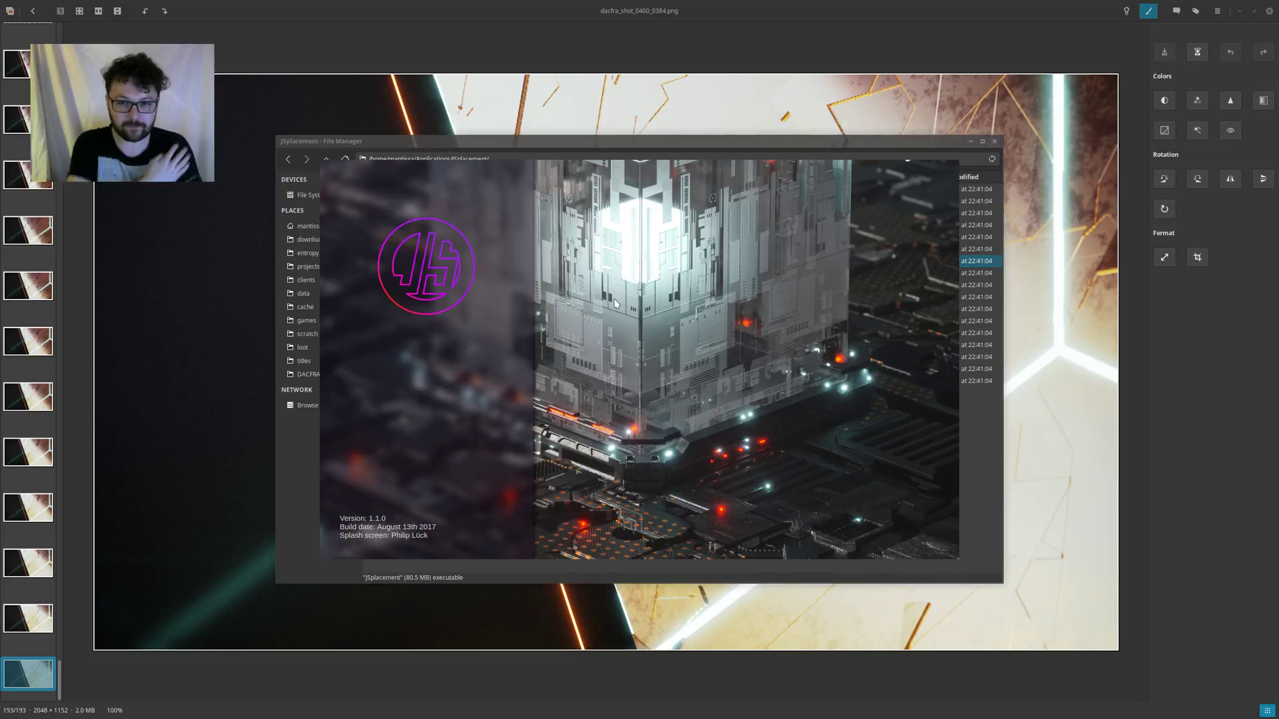
click(639, 495)
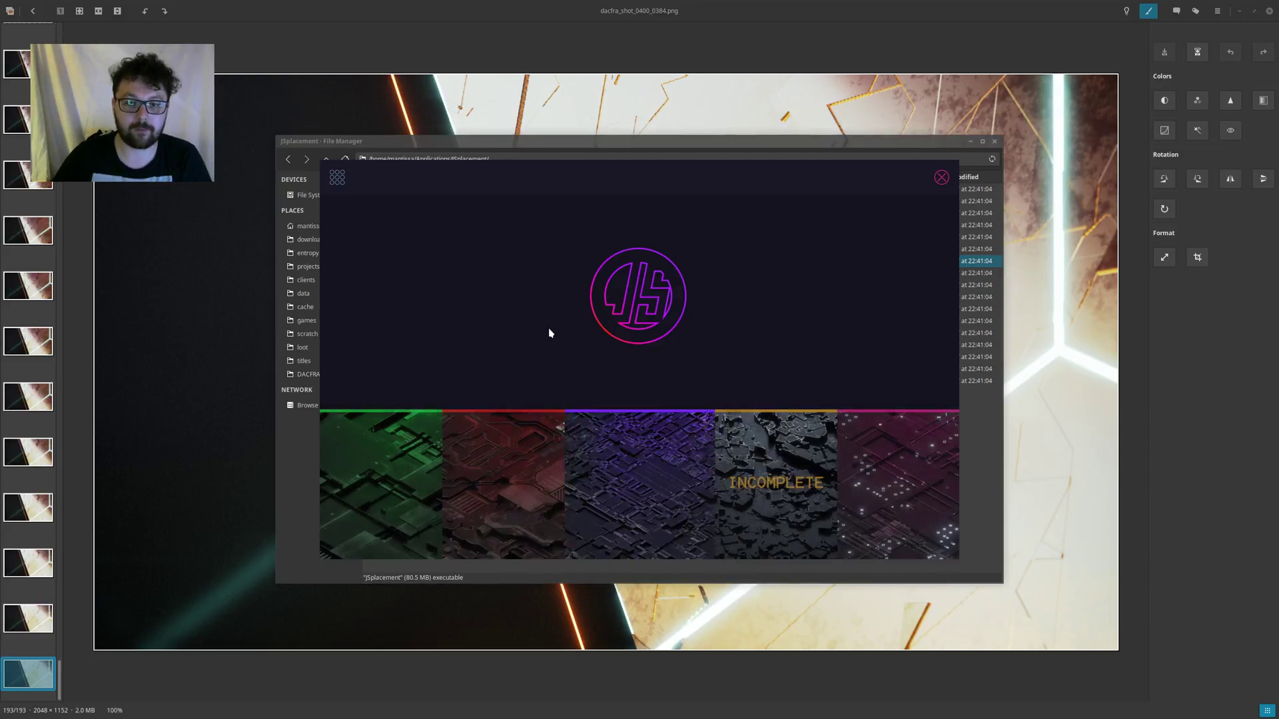
click(395, 485)
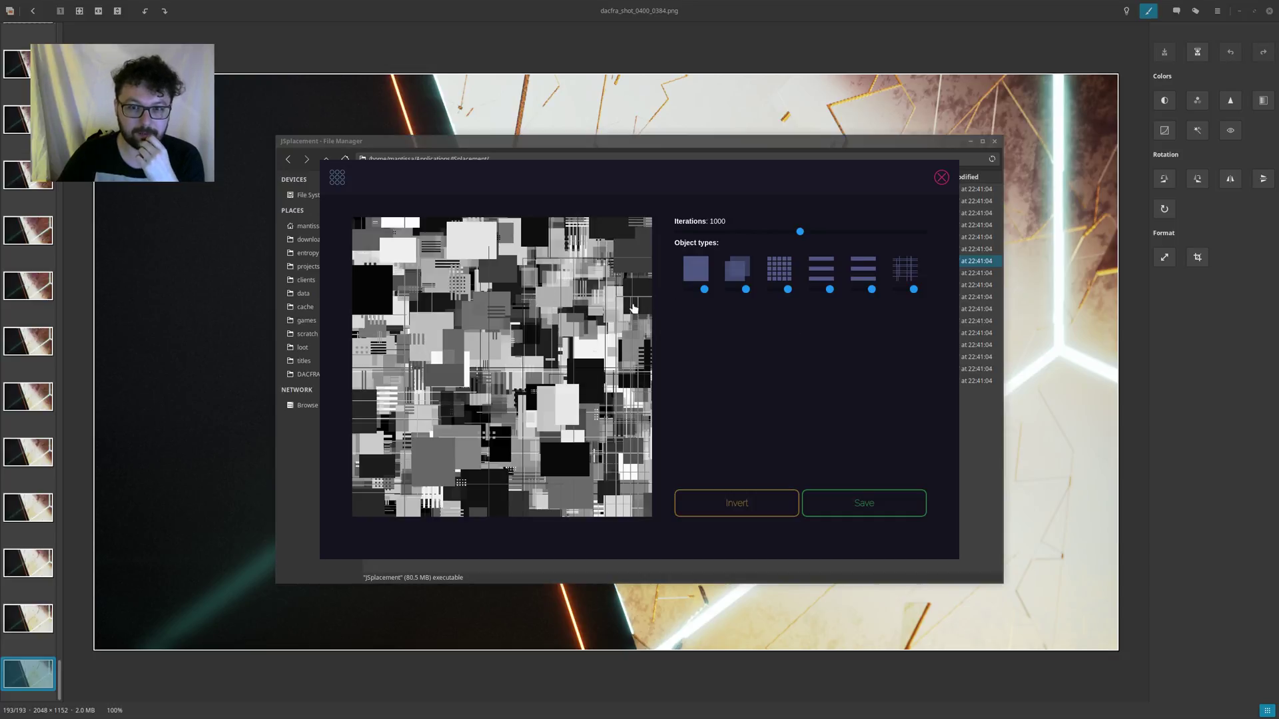
Step: Switch to the file manager and open the CustomSprites folder inside the home JSplacement folder
click(426, 150)
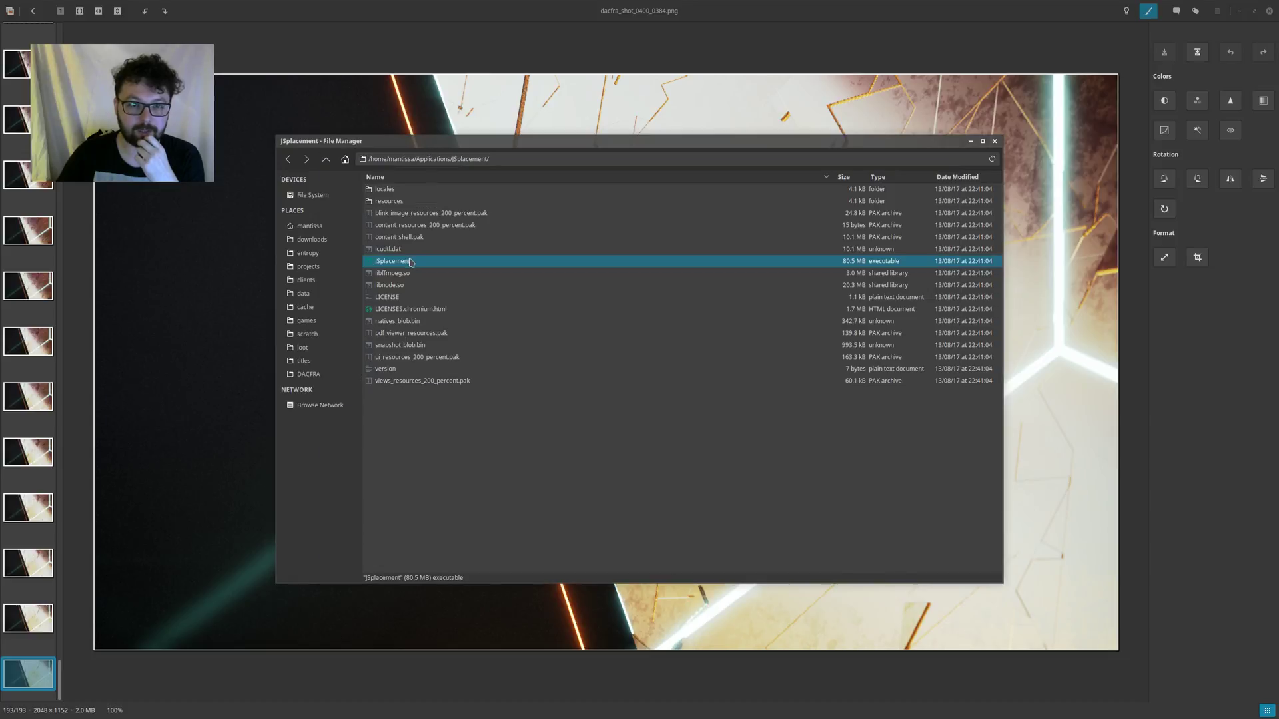
click(345, 159)
double_click(383, 201)
double_click(367, 190)
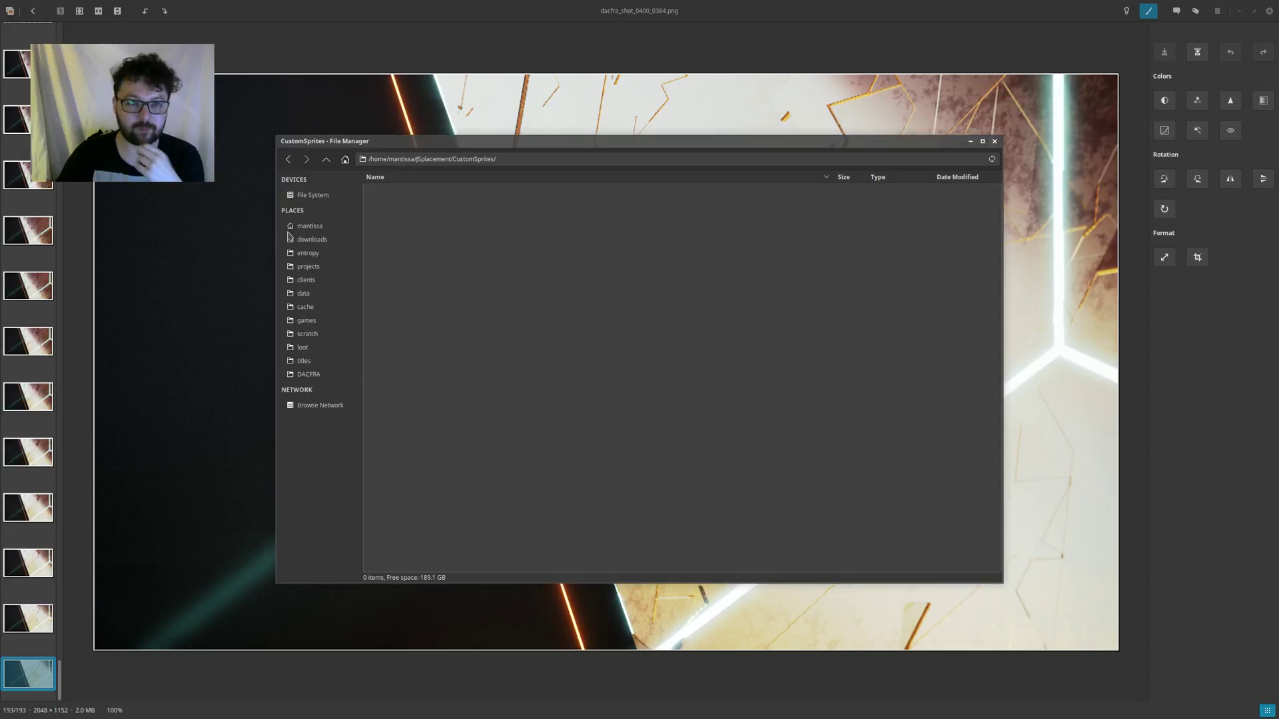
Step: Open the backup/JSplacement/CustomSprites folder on the loot drive in a new tab and select triangle_000.svg
middle_click(310, 347)
double_click(402, 204)
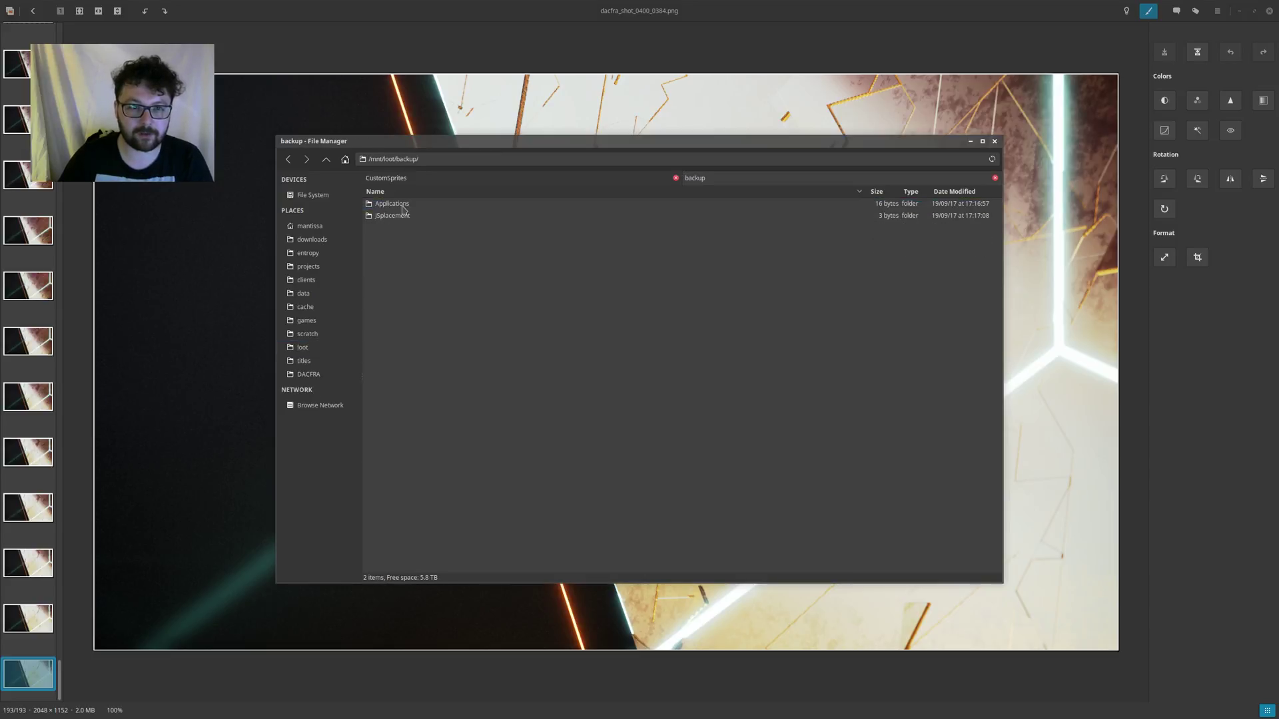
double_click(392, 216)
double_click(395, 205)
click(397, 208)
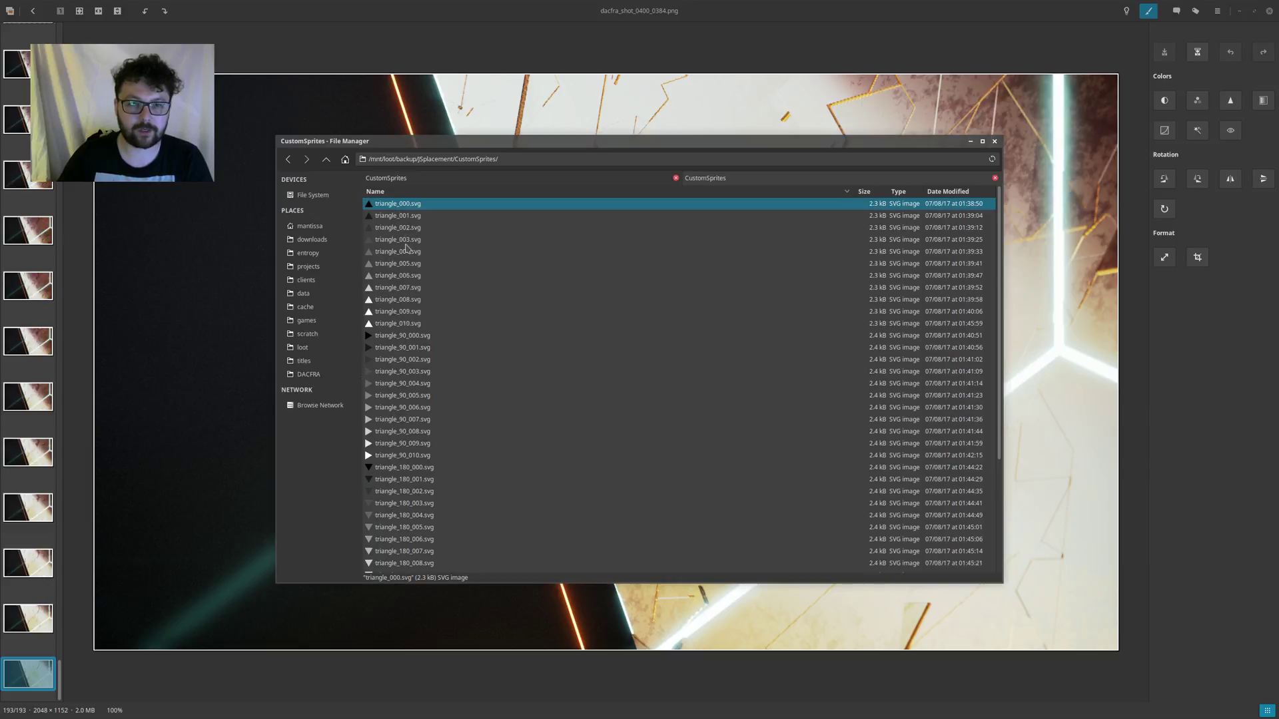
Step: View the triangle_90_009.svg sprite in Inkscape and close it again
scroll(407, 248, down, 5)
double_click(400, 291)
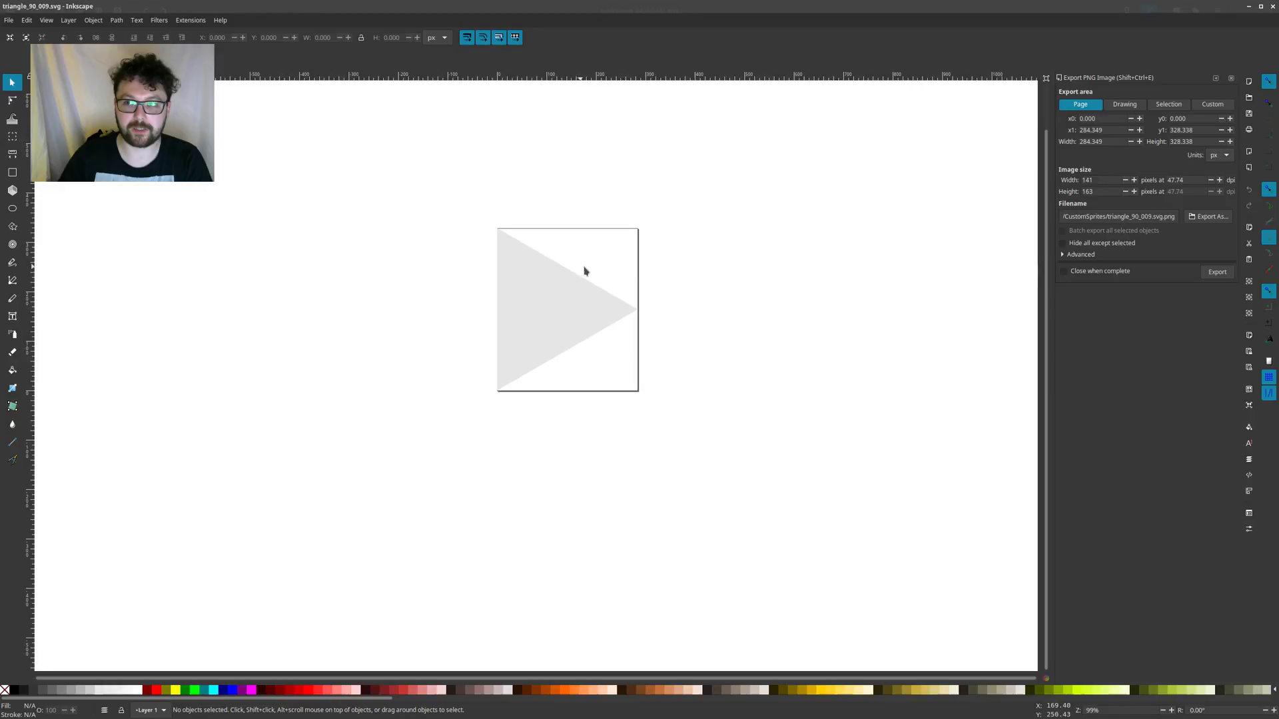
click(1273, 9)
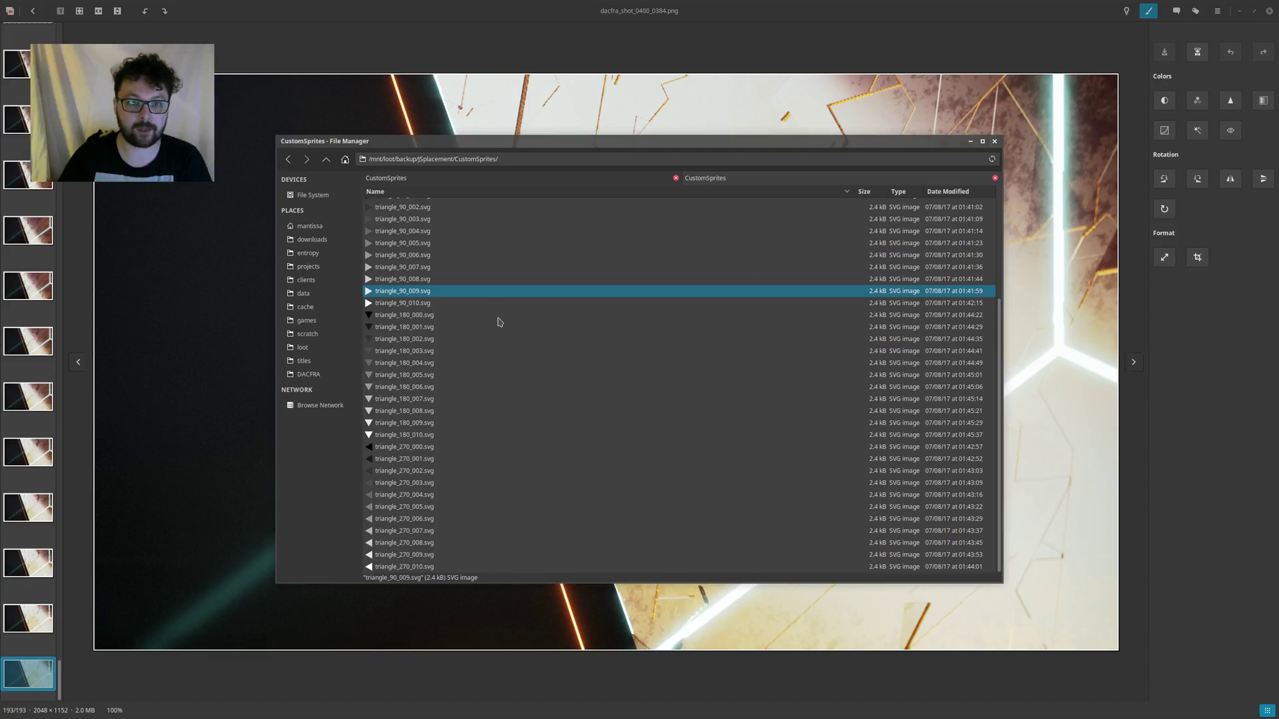
Step: Enlarge the sprite thumbnails to examine the triangles' shades and orientations, then restore the small thumbnails
ctrl+scroll(500, 321, up, 2)
ctrl+scroll(500, 322, up, 1)
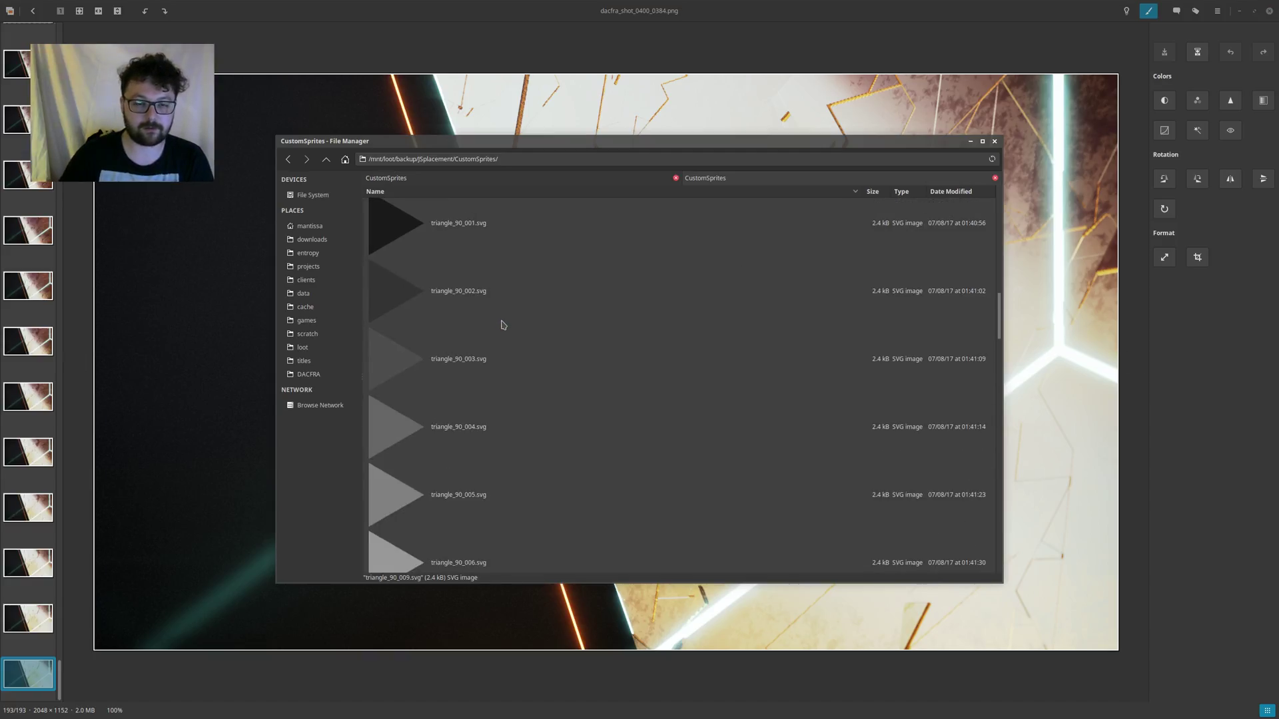
scroll(457, 273, up, 1)
scroll(452, 275, down, 20)
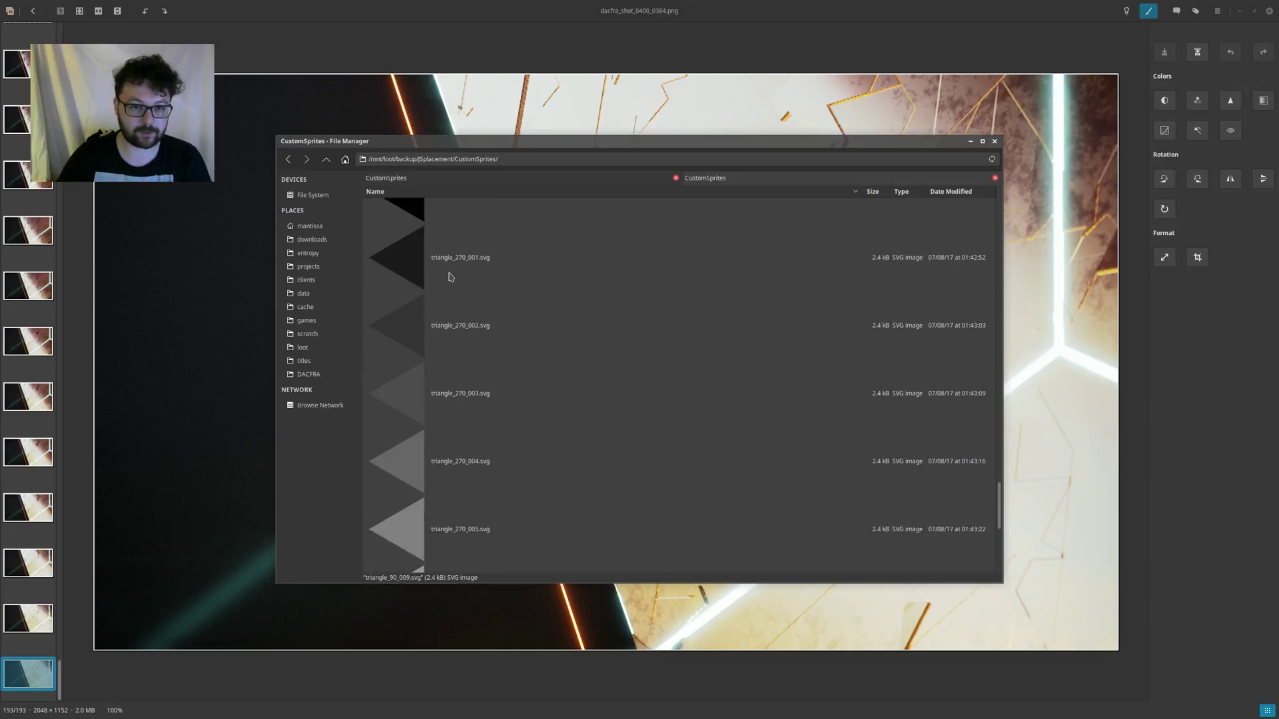
scroll(450, 277, up, 8)
ctrl+scroll(706, 311, down, 3)
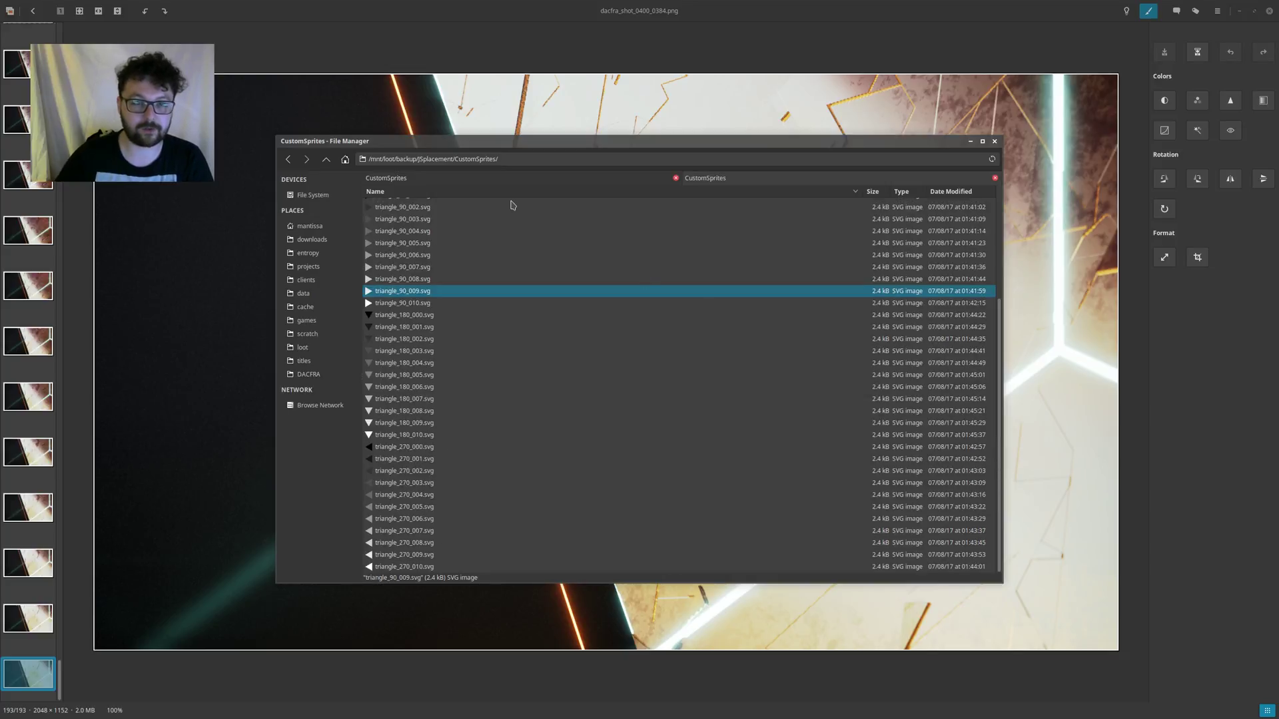
Step: Close the backup sprites tab and the file manager window to get back to JSplacement
click(761, 179)
click(675, 178)
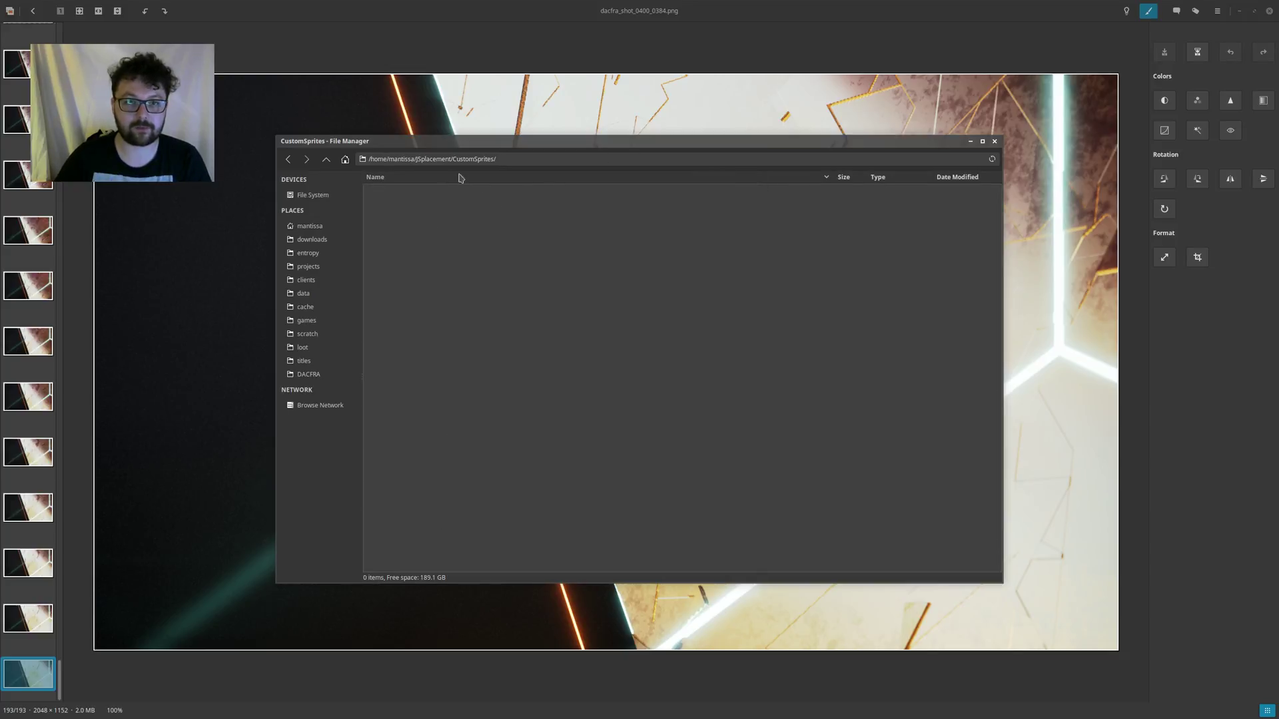
click(995, 142)
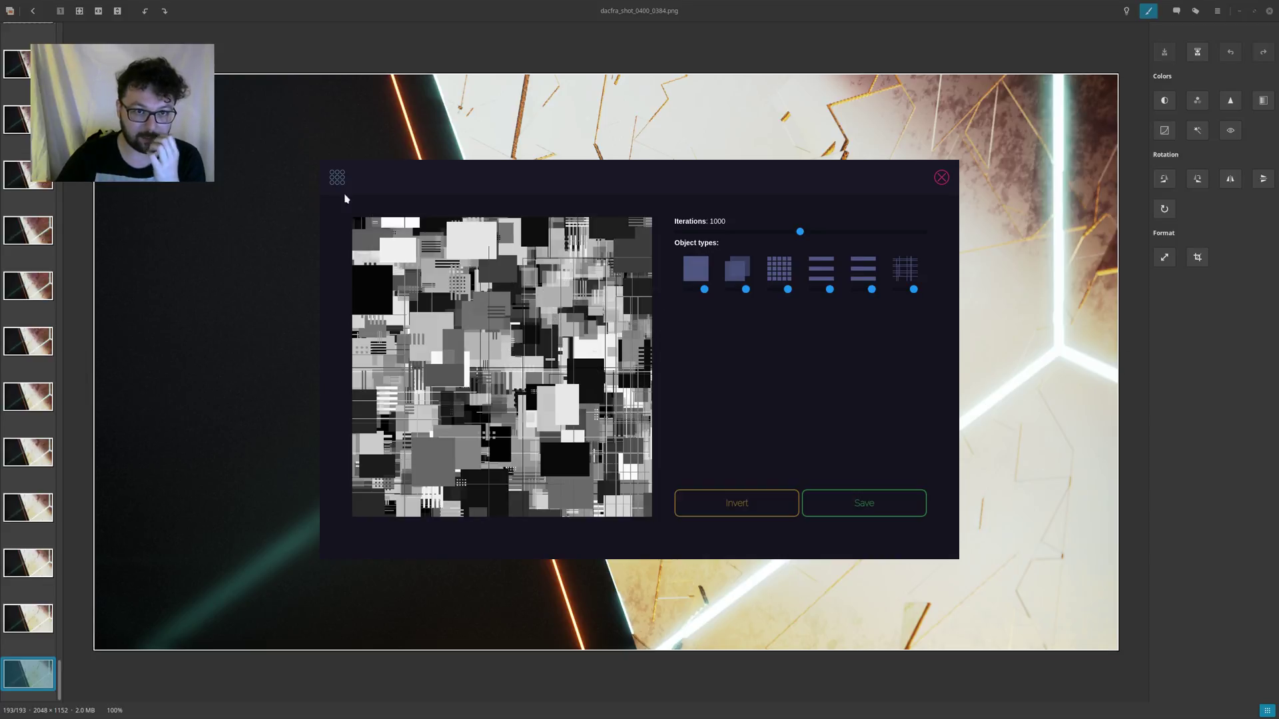
Step: Switch to the JSplacement 2 generator and set its sprite set to Custom Sprites
click(337, 177)
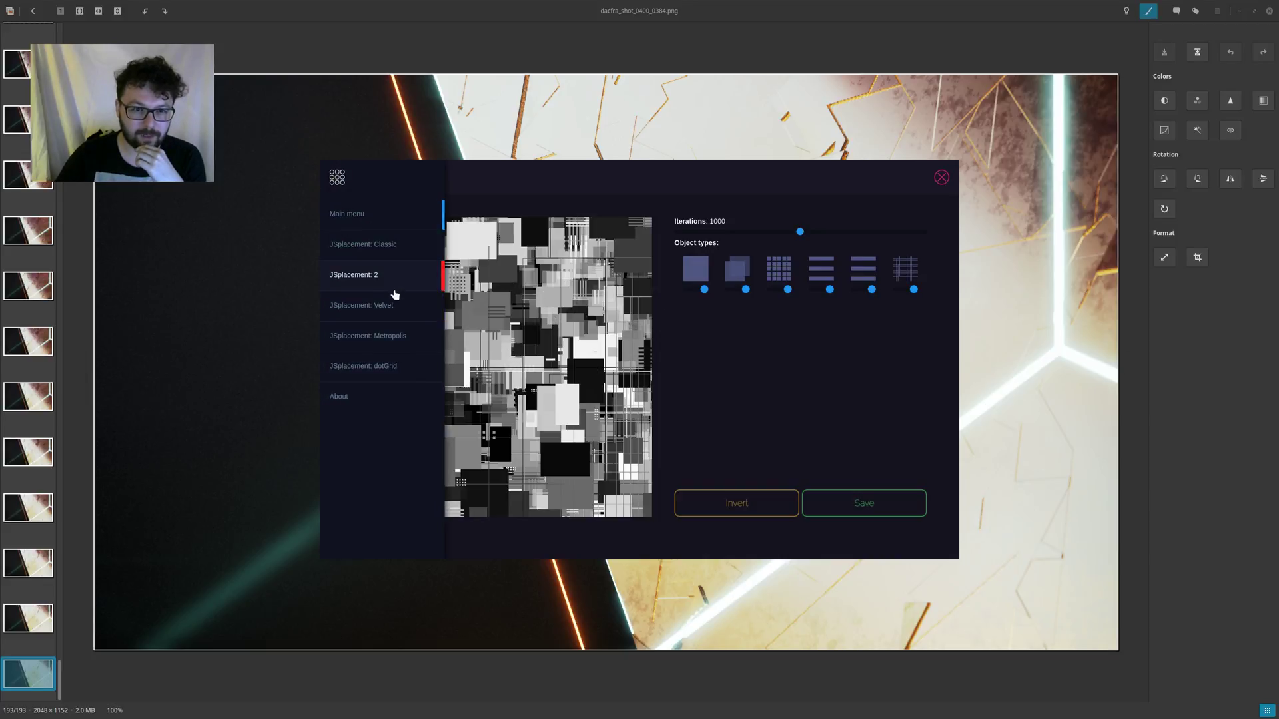
click(393, 247)
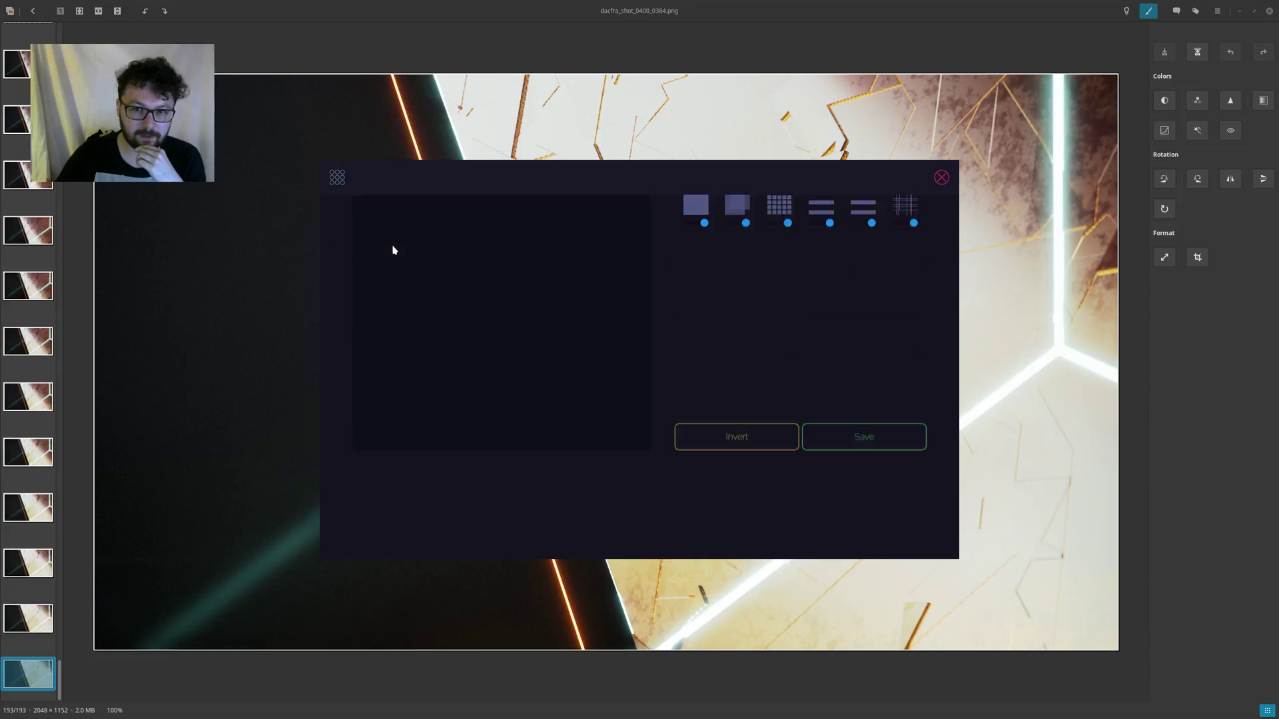
click(337, 178)
click(363, 275)
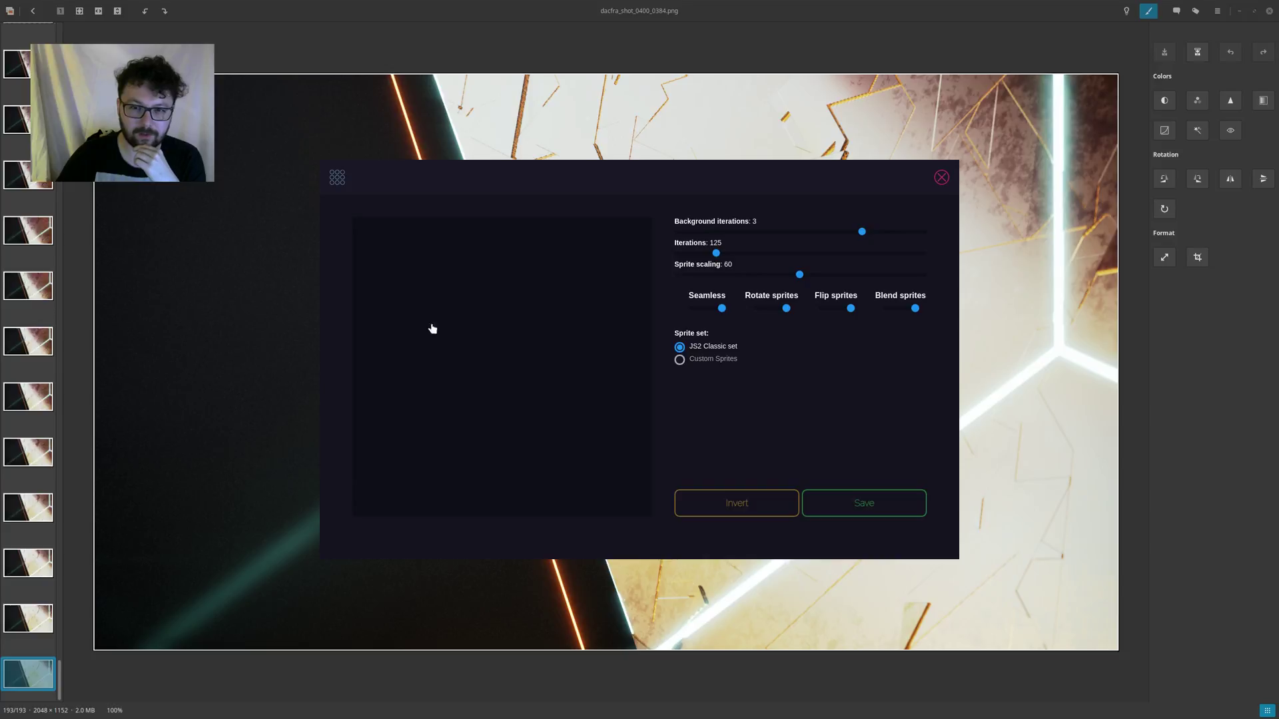
click(679, 359)
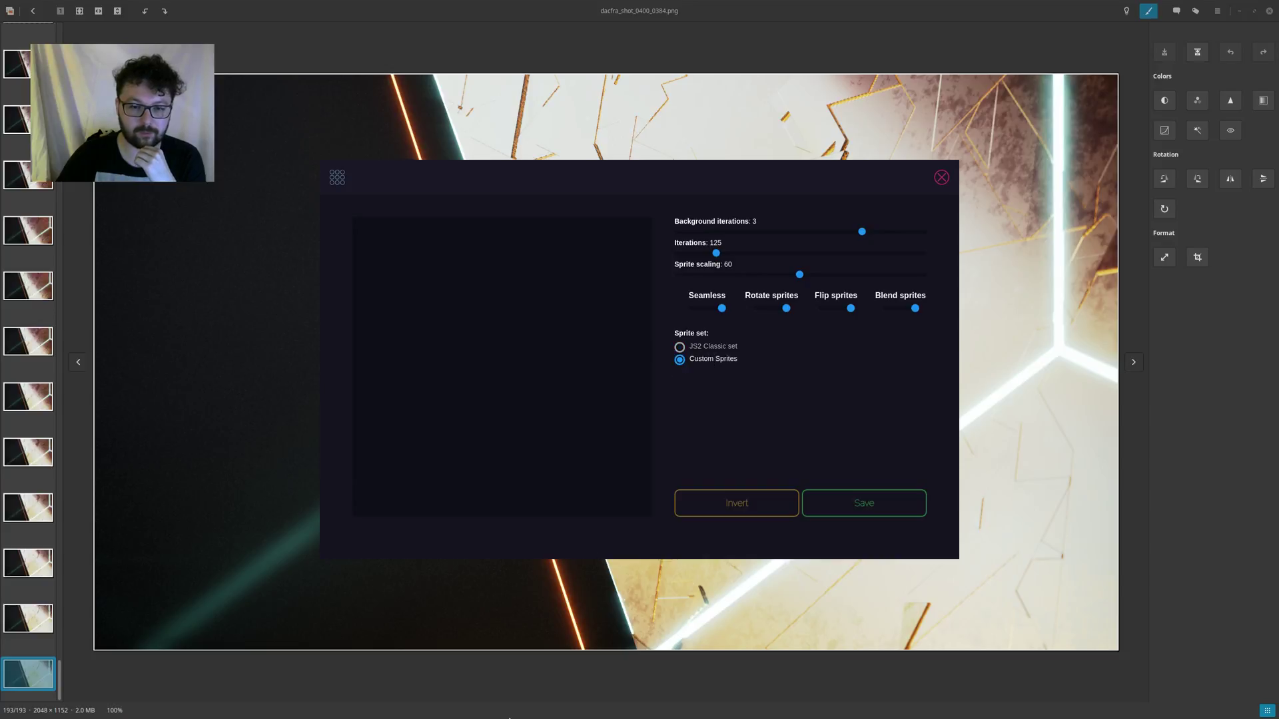
Step: In the file manager, open the loot backup's JSplacement/CustomSprites folder in a new tab and copy all the triangle SVG sprites
click(425, 713)
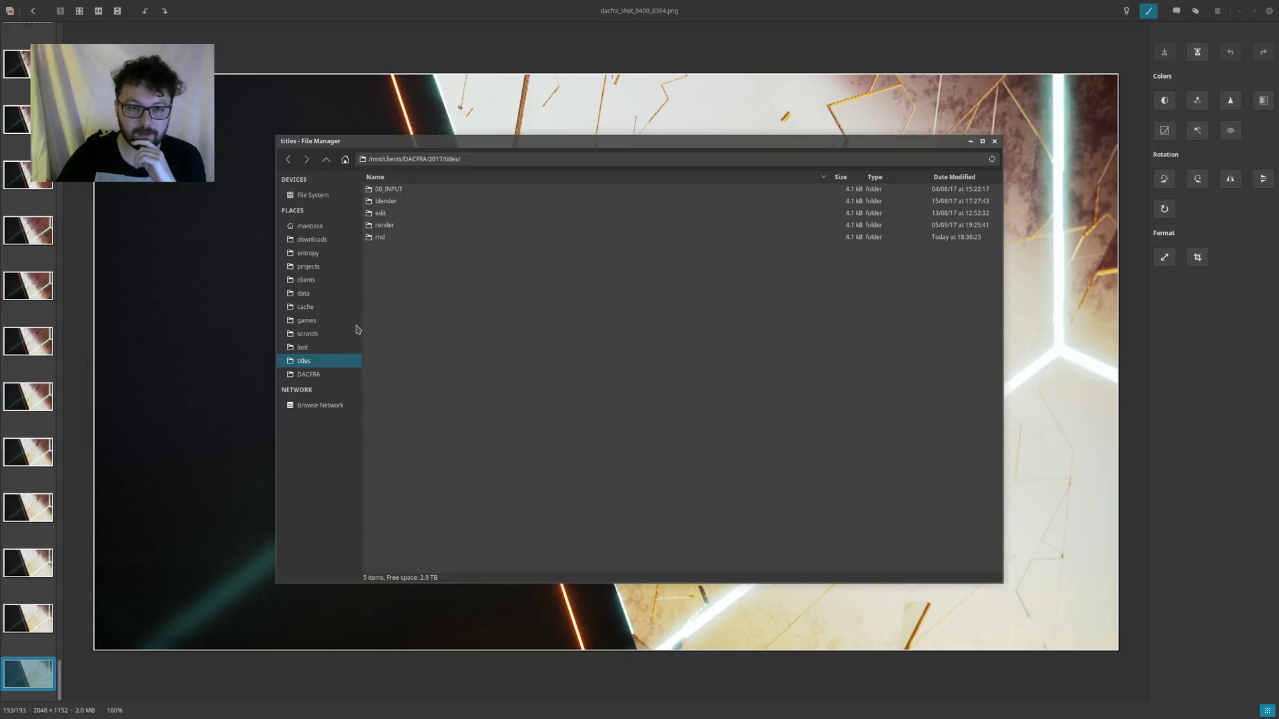
middle_click(303, 347)
click(391, 193)
double_click(386, 204)
double_click(392, 205)
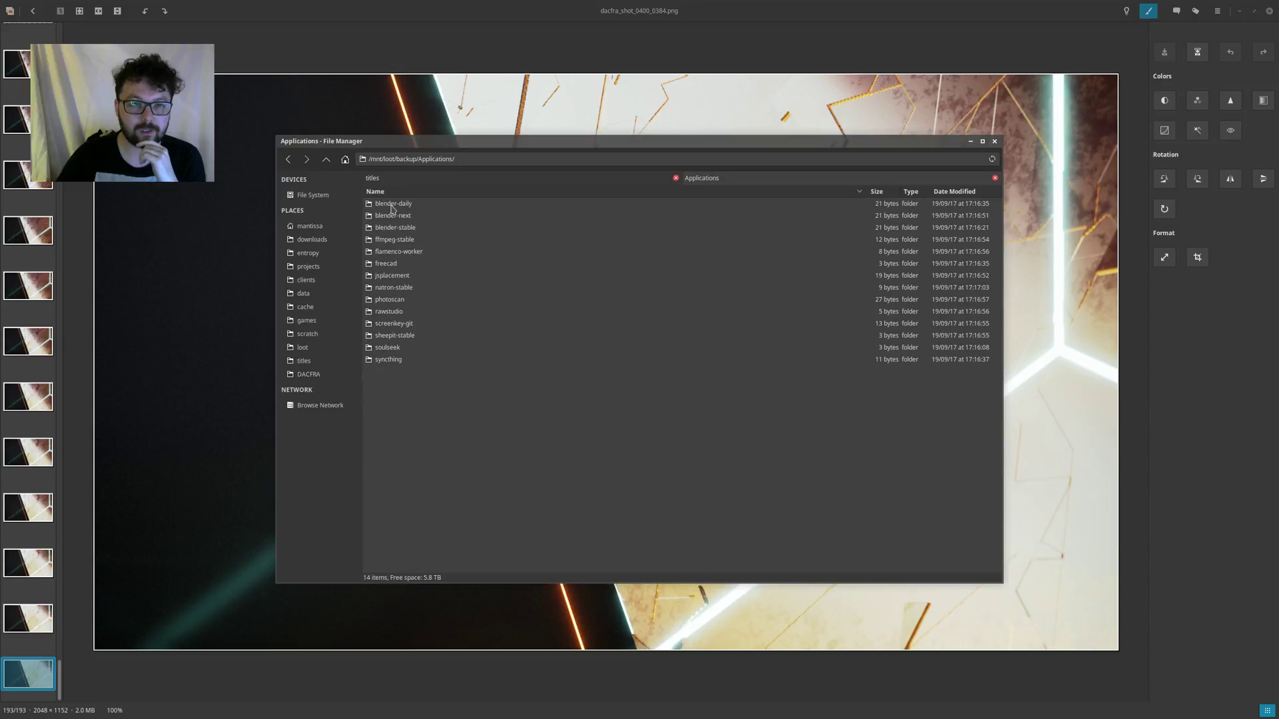
click(324, 160)
double_click(394, 215)
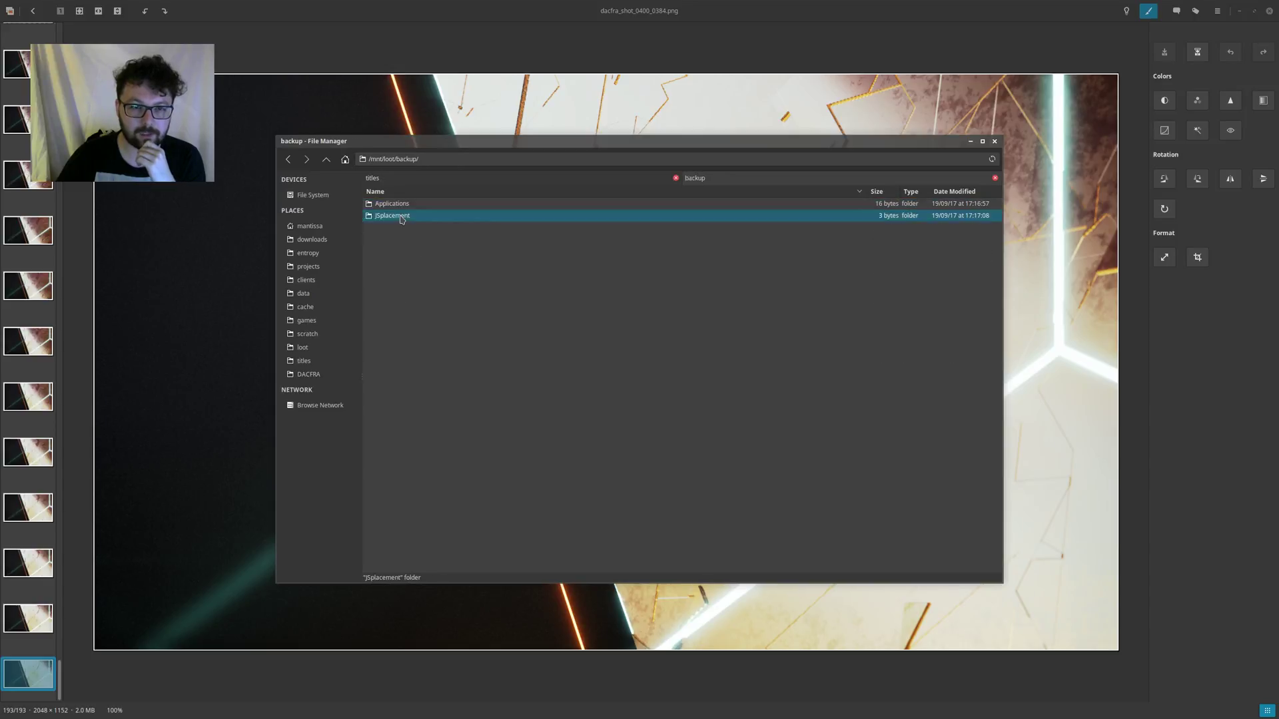
double_click(405, 203)
key(ctrl+a)
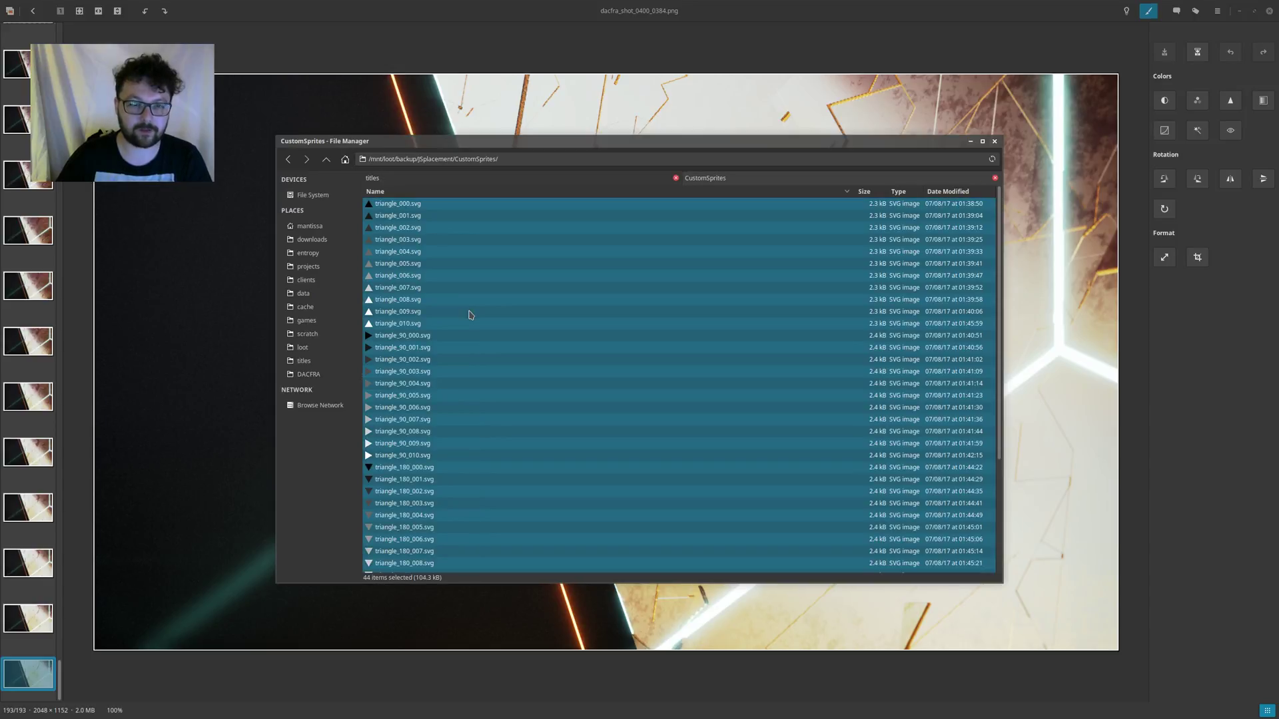
Step: Paste the triangle sprites into the home JSplacement/CustomSprites folder, opened in another tab
click(408, 178)
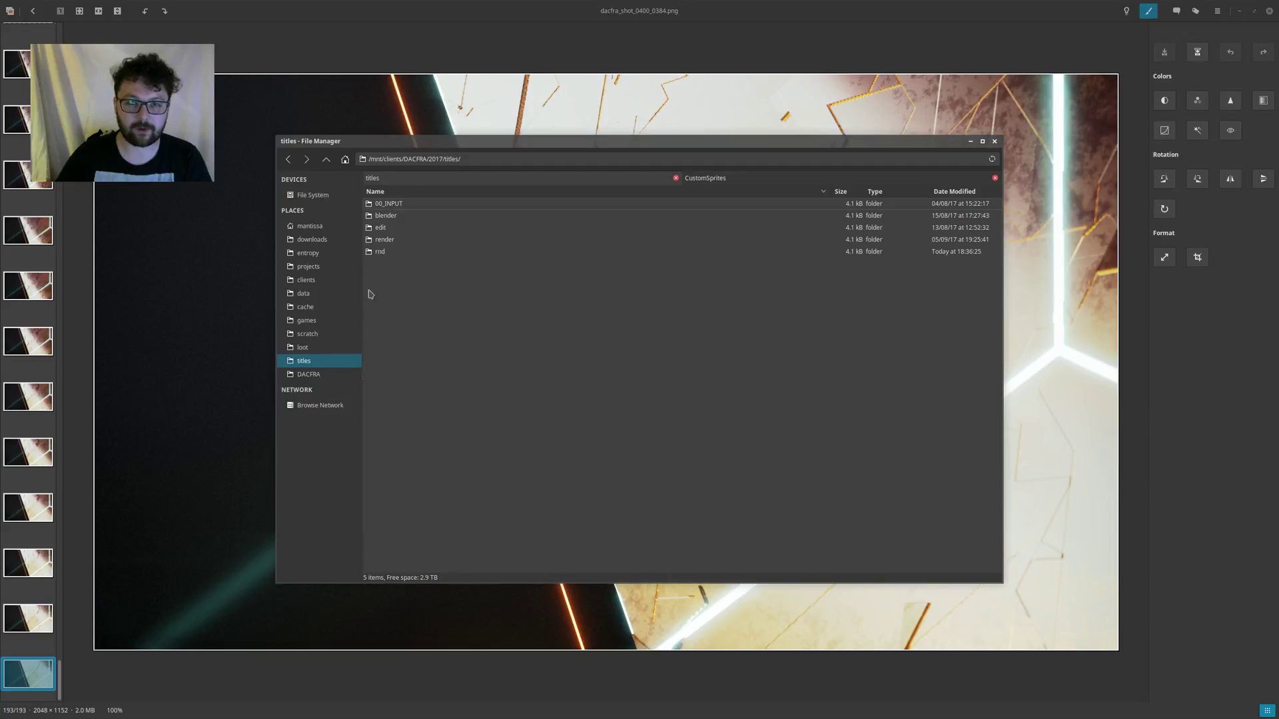
middle_click(301, 226)
double_click(407, 217)
double_click(391, 206)
key(ctrl+v)
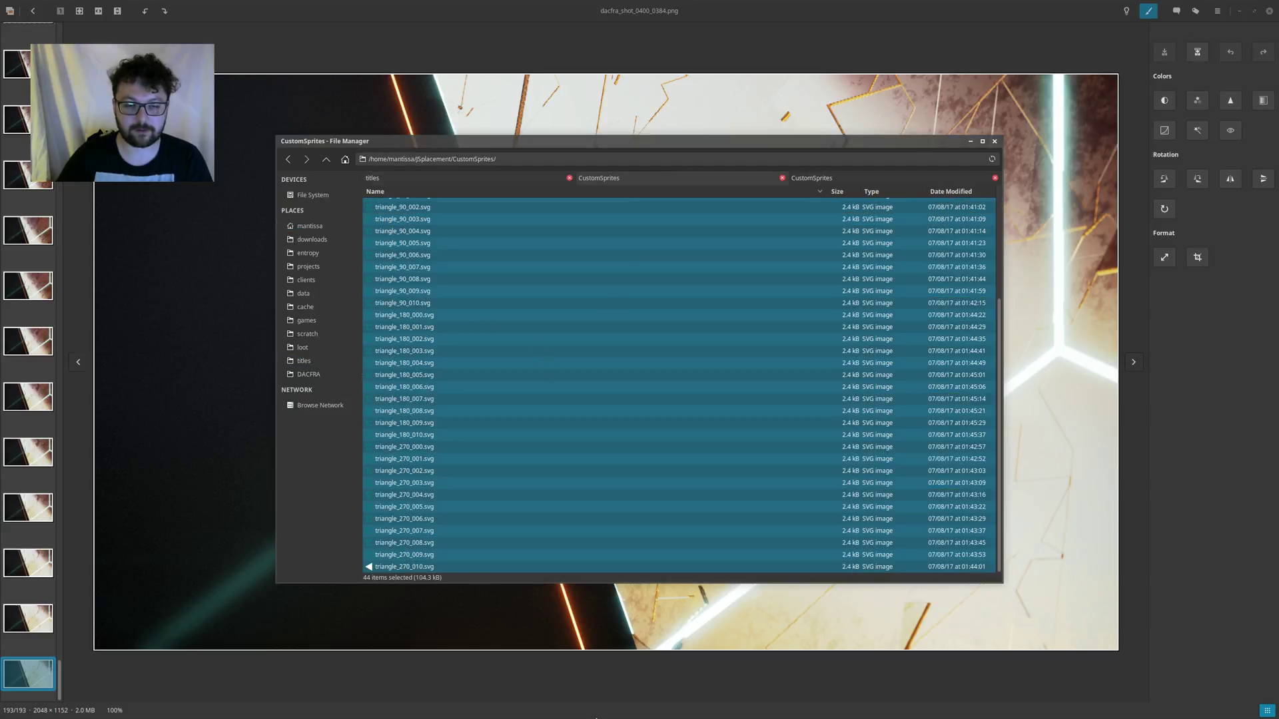
Step: Return to JSplacement and generate a displacement map from the Custom Sprites set
mouse_move(596, 718)
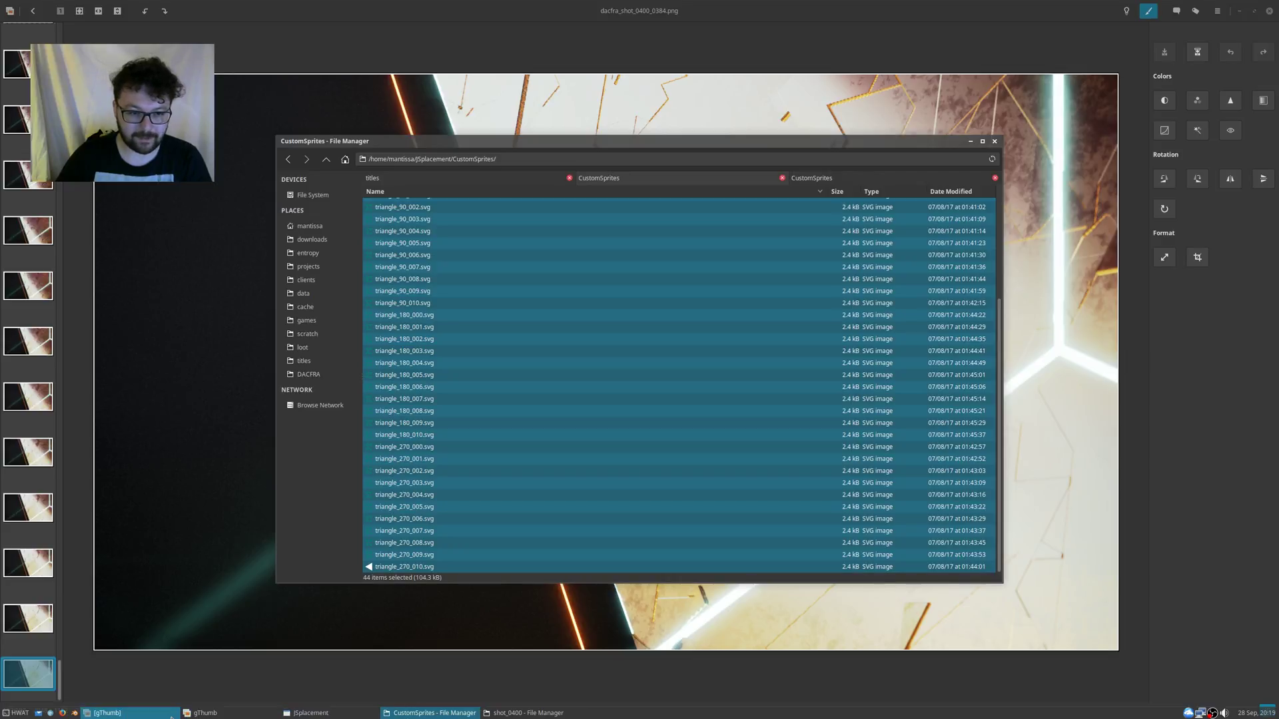
click(310, 713)
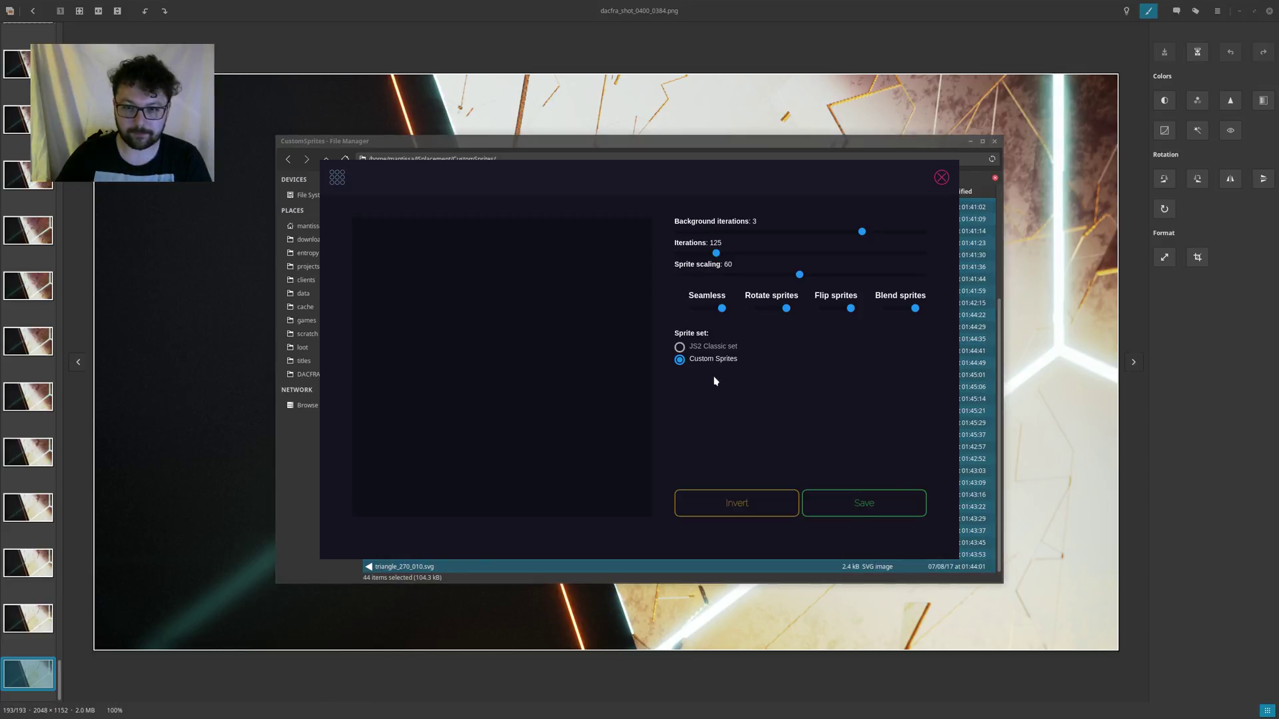
click(505, 378)
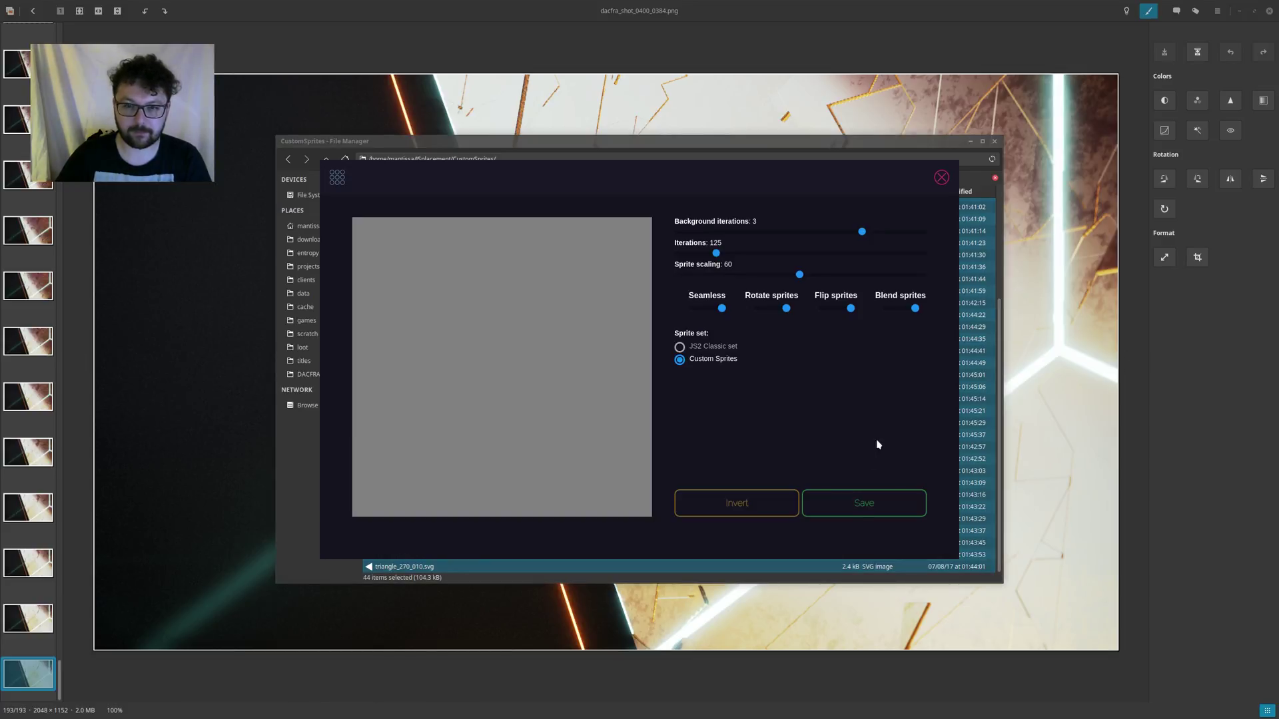
Step: Close JSplacement and both CustomSprites tabs, and relaunch JSplacement from the home Applications/JSplacement folder
click(942, 177)
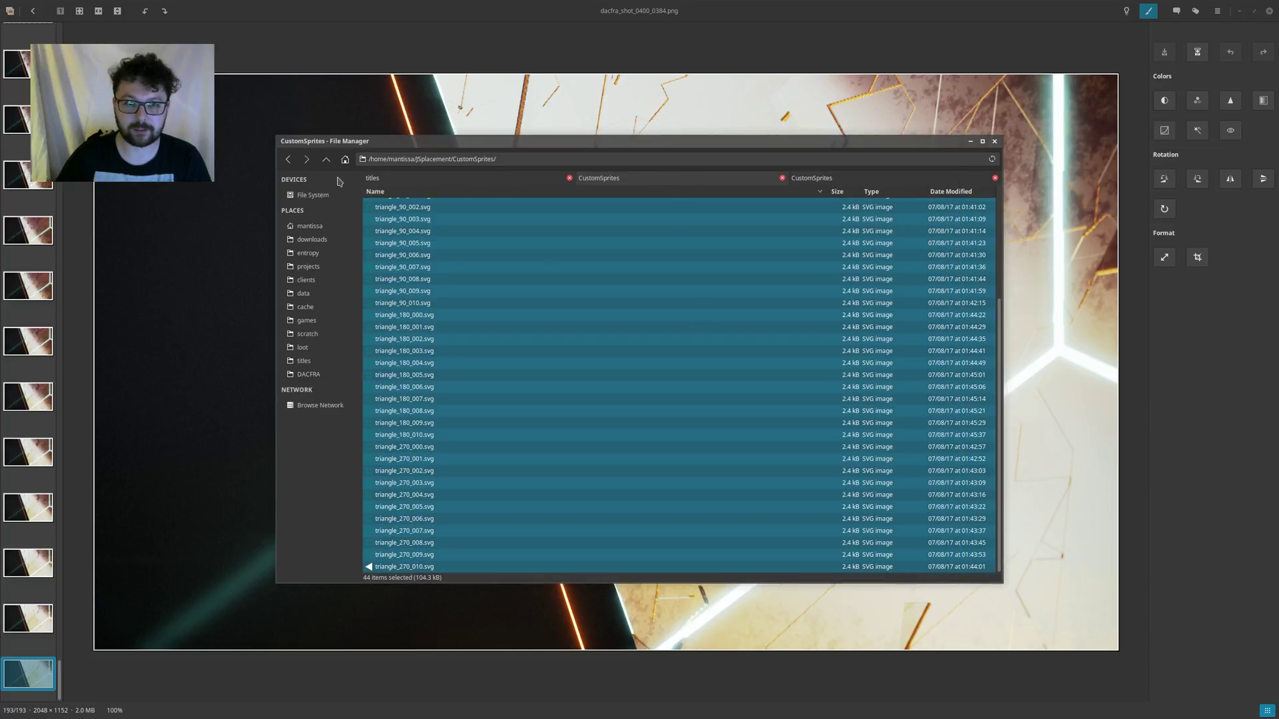
click(843, 180)
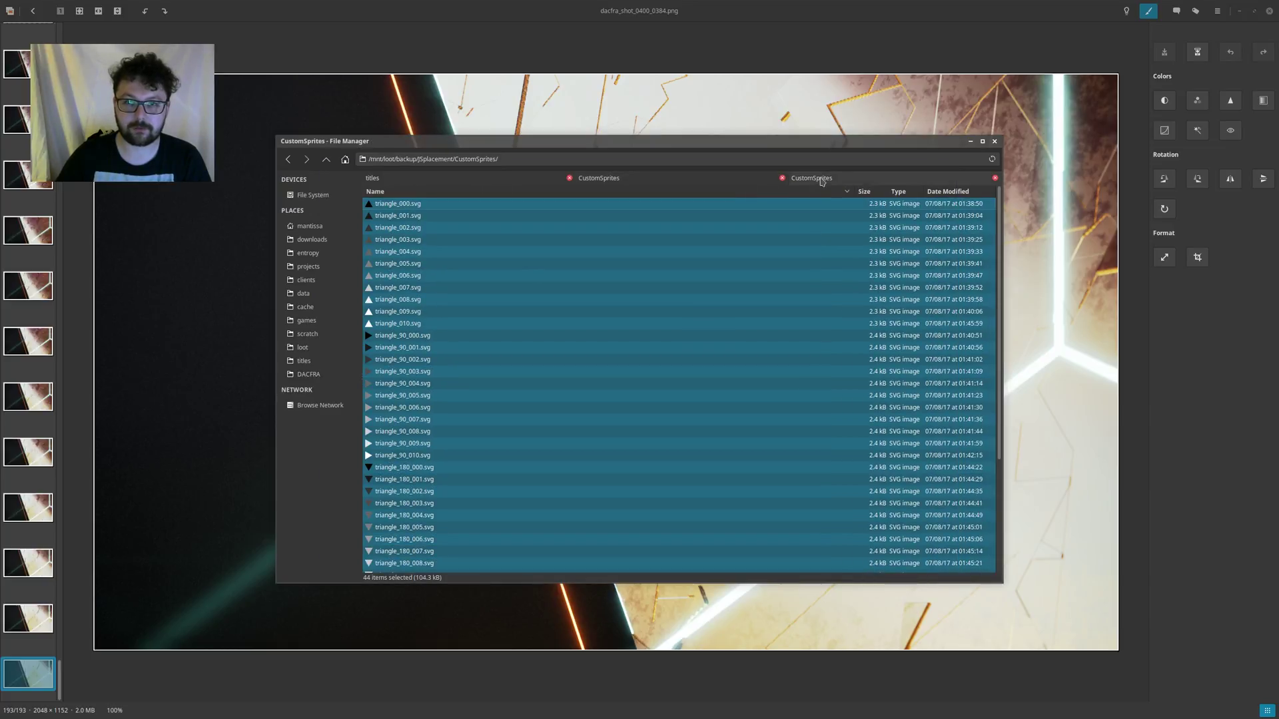
middle_click(820, 178)
click(297, 226)
double_click(396, 204)
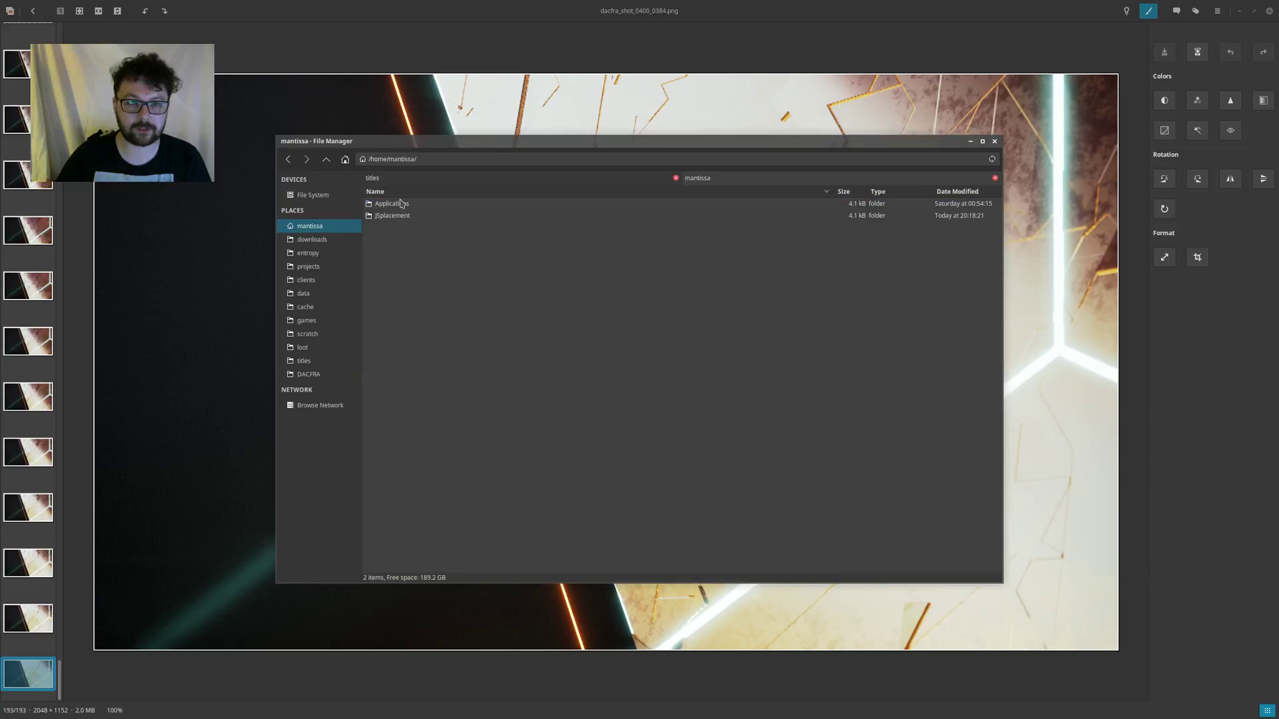
double_click(391, 217)
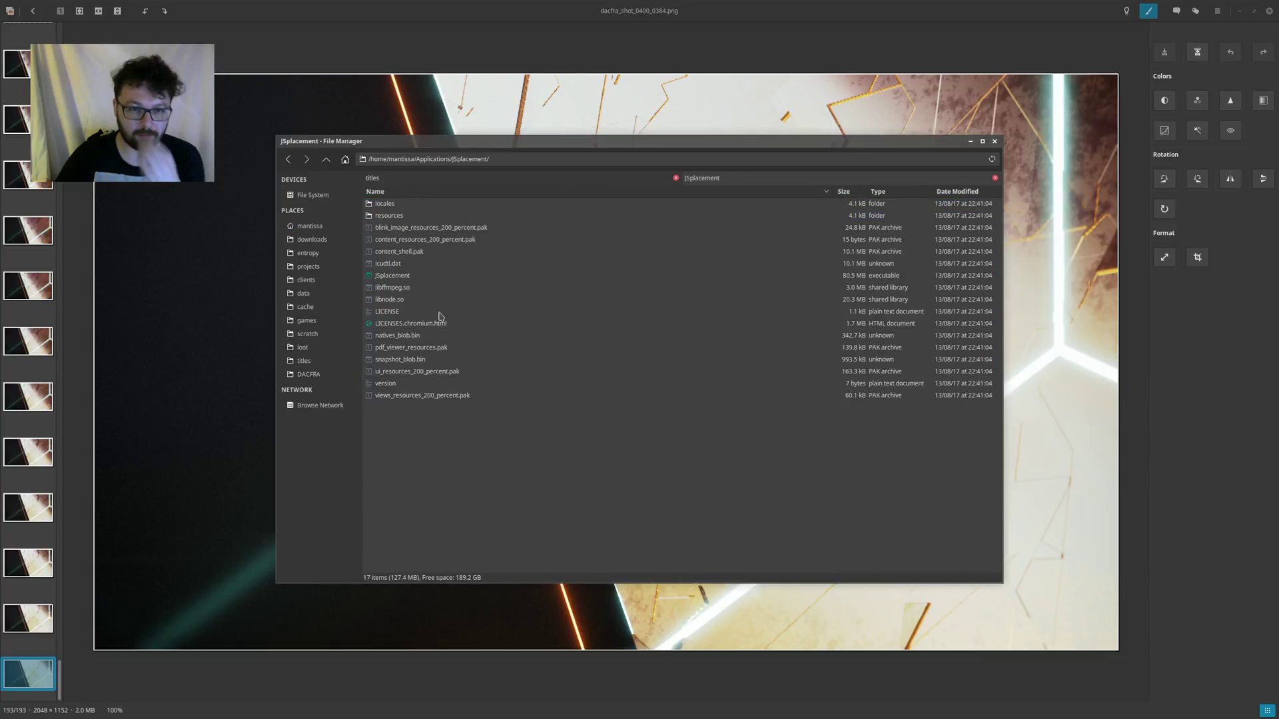
double_click(390, 275)
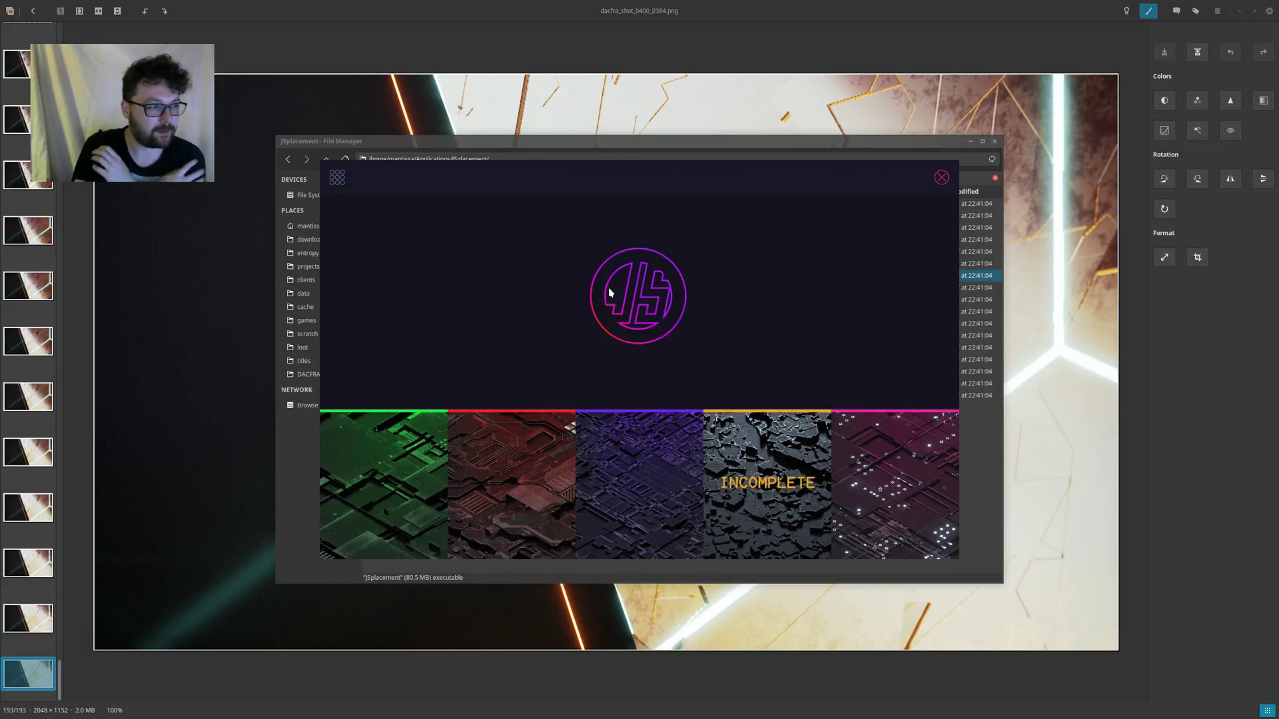
Step: Open the JSplacement 2 generator, set the sprite set to Custom Sprites and generate a triangle displacement map
click(408, 485)
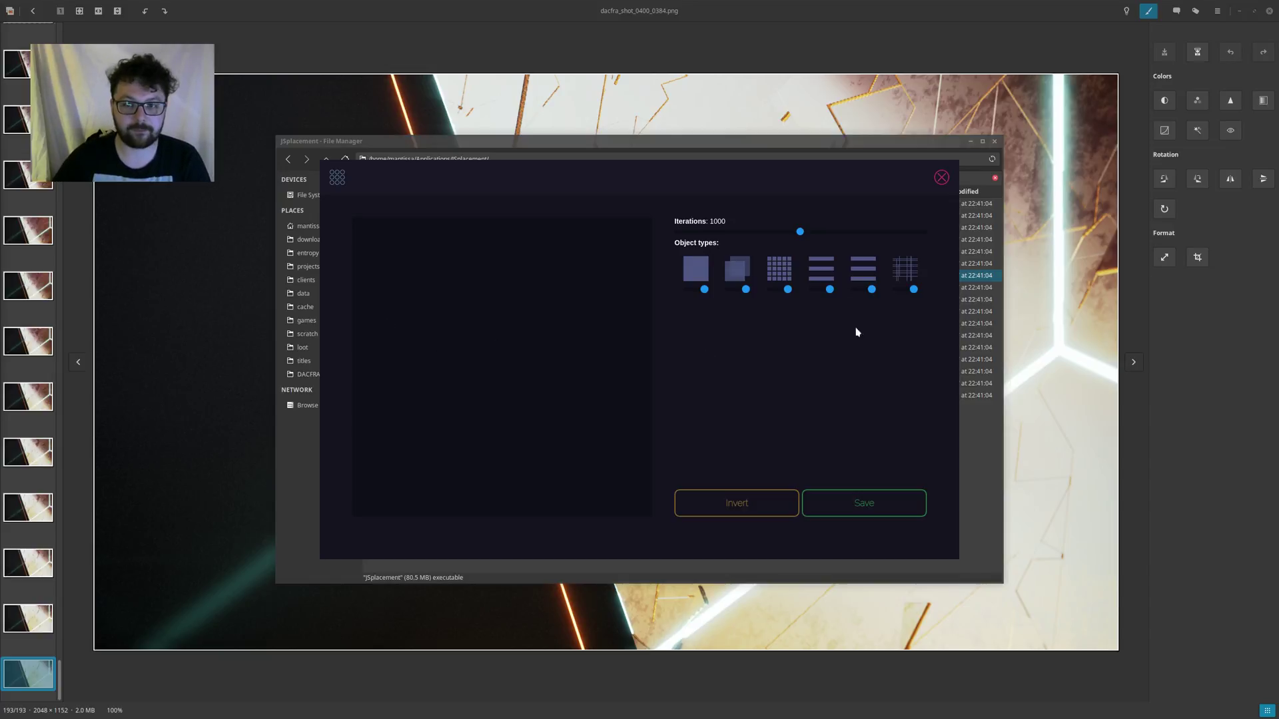
click(337, 176)
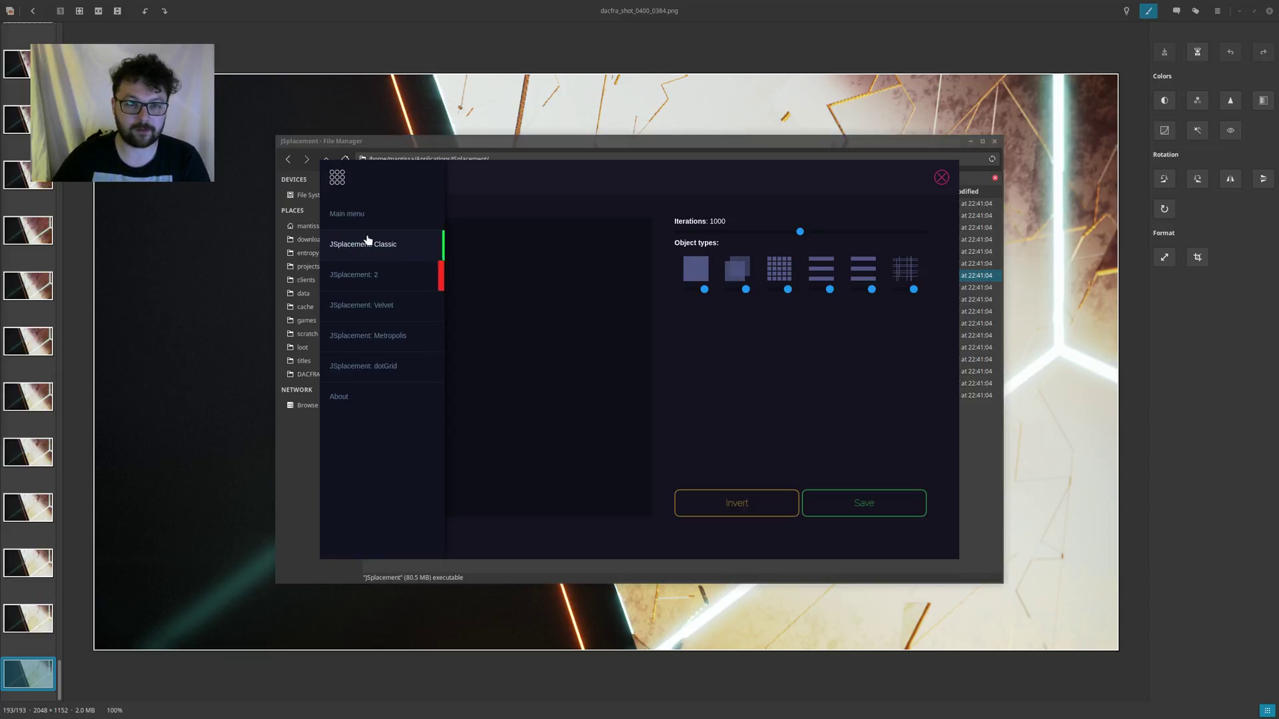
click(354, 289)
click(679, 360)
click(494, 333)
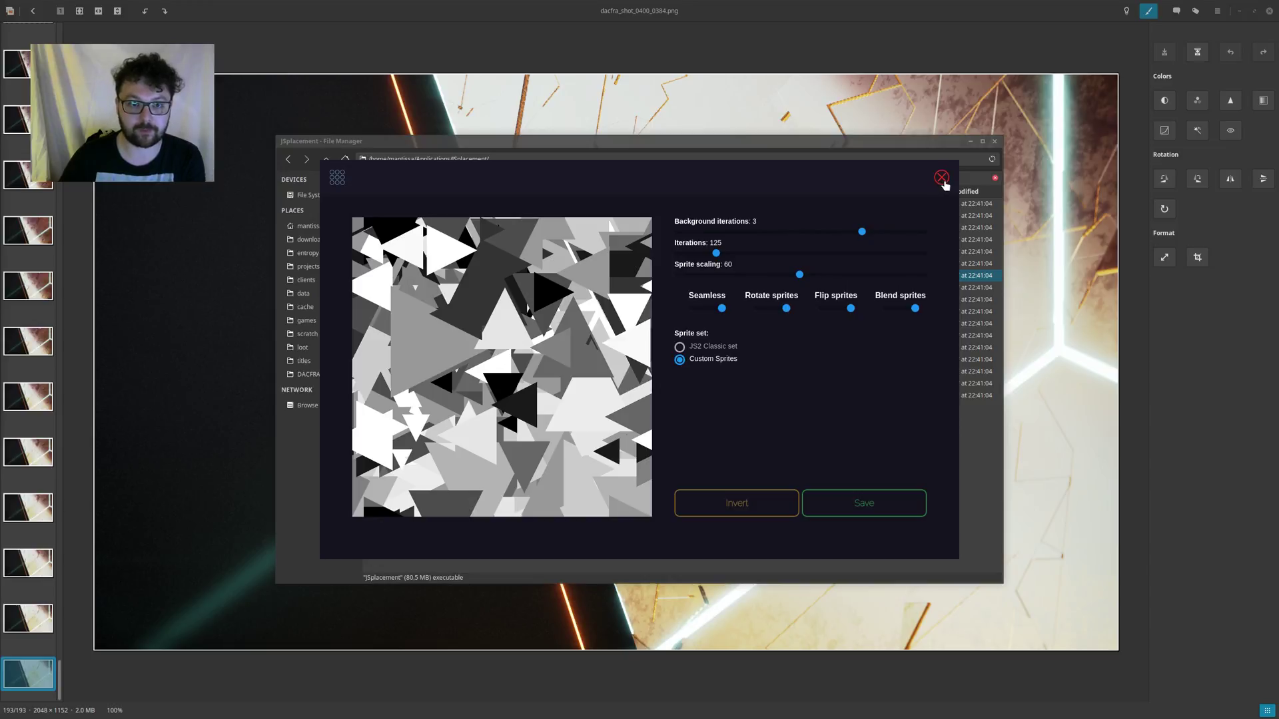
Step: Open the save dialog for the generated map, cancel it, and close JSplacement
click(882, 499)
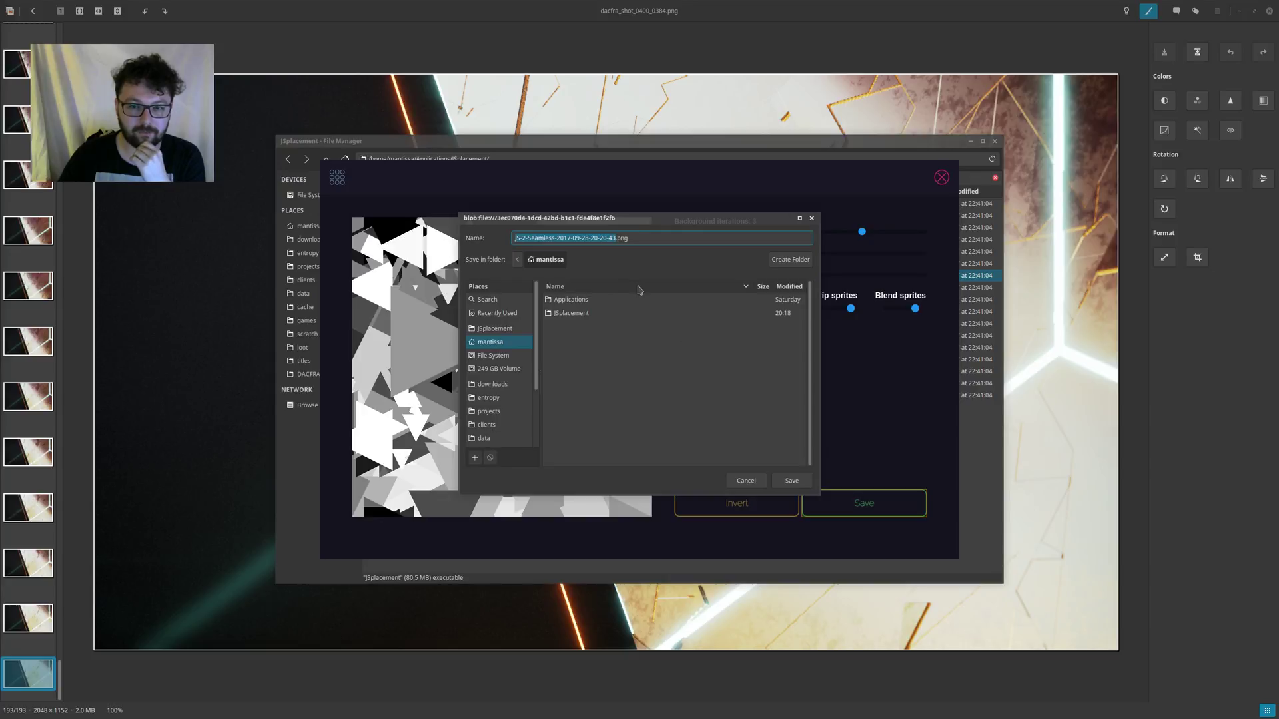
click(753, 481)
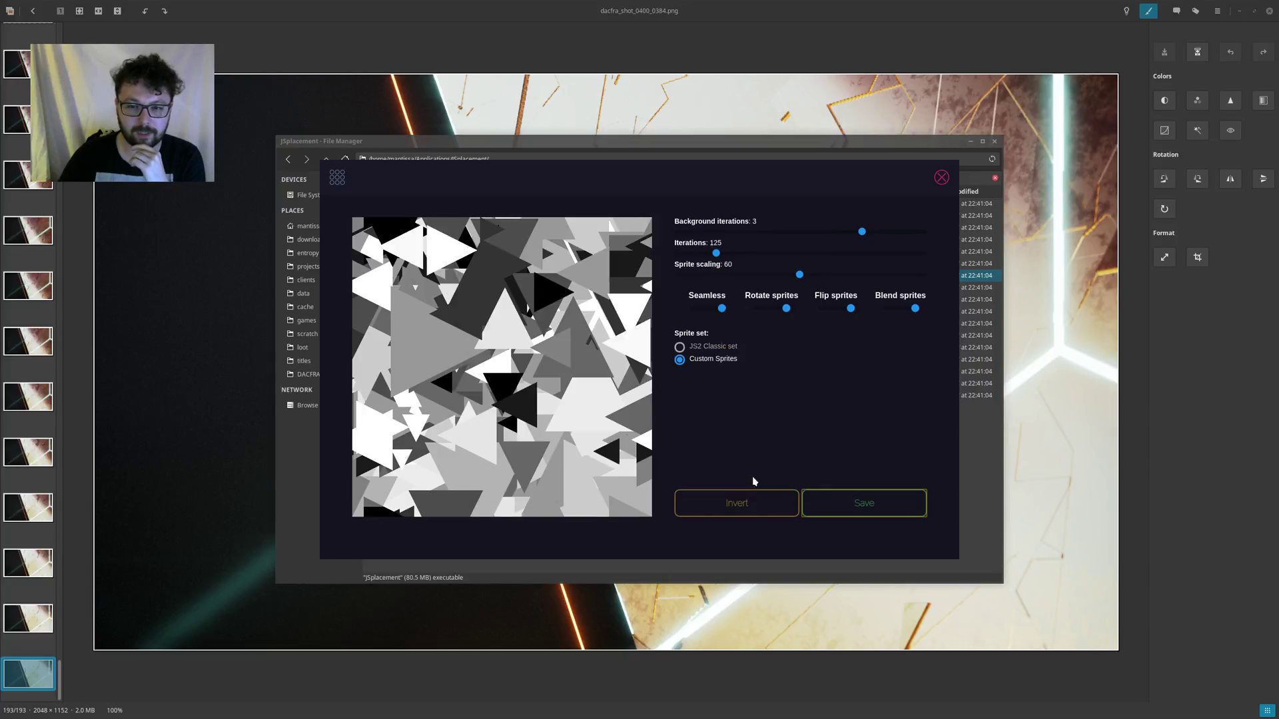
click(941, 177)
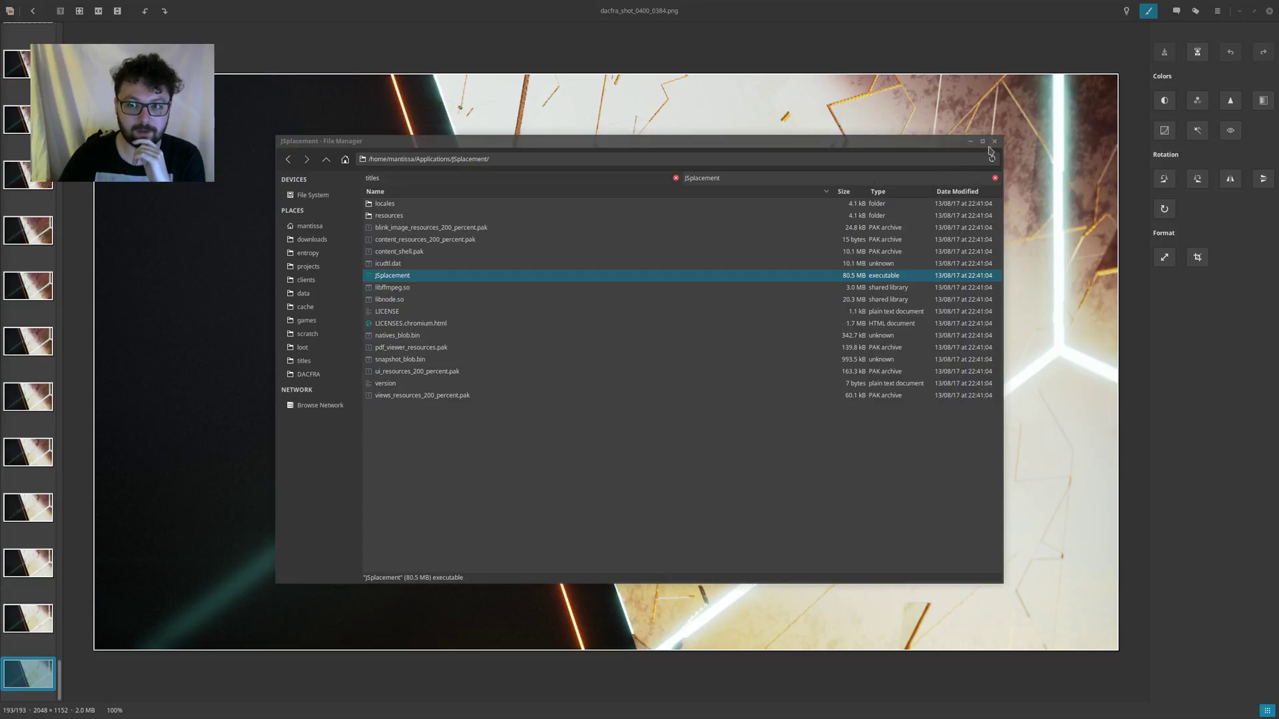
Step: Open the titles project's blender folder in the file manager and check the contents of dacfra_shot_0300
click(399, 178)
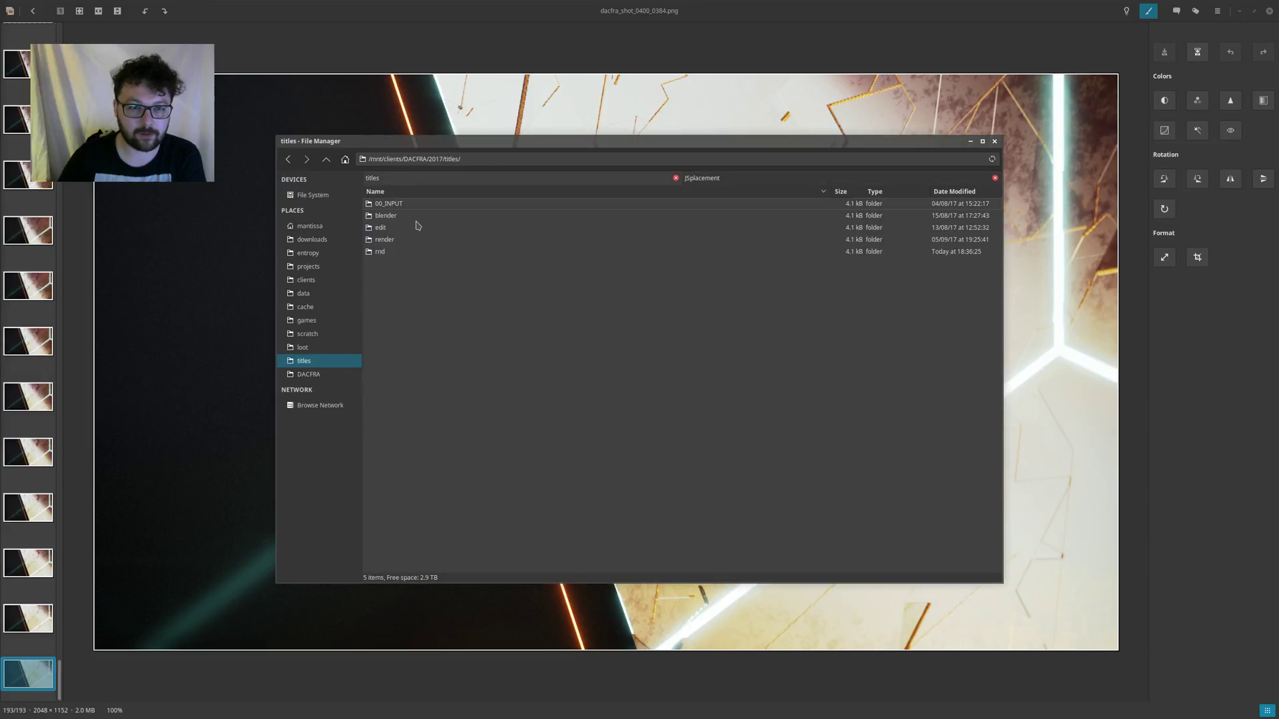
double_click(395, 216)
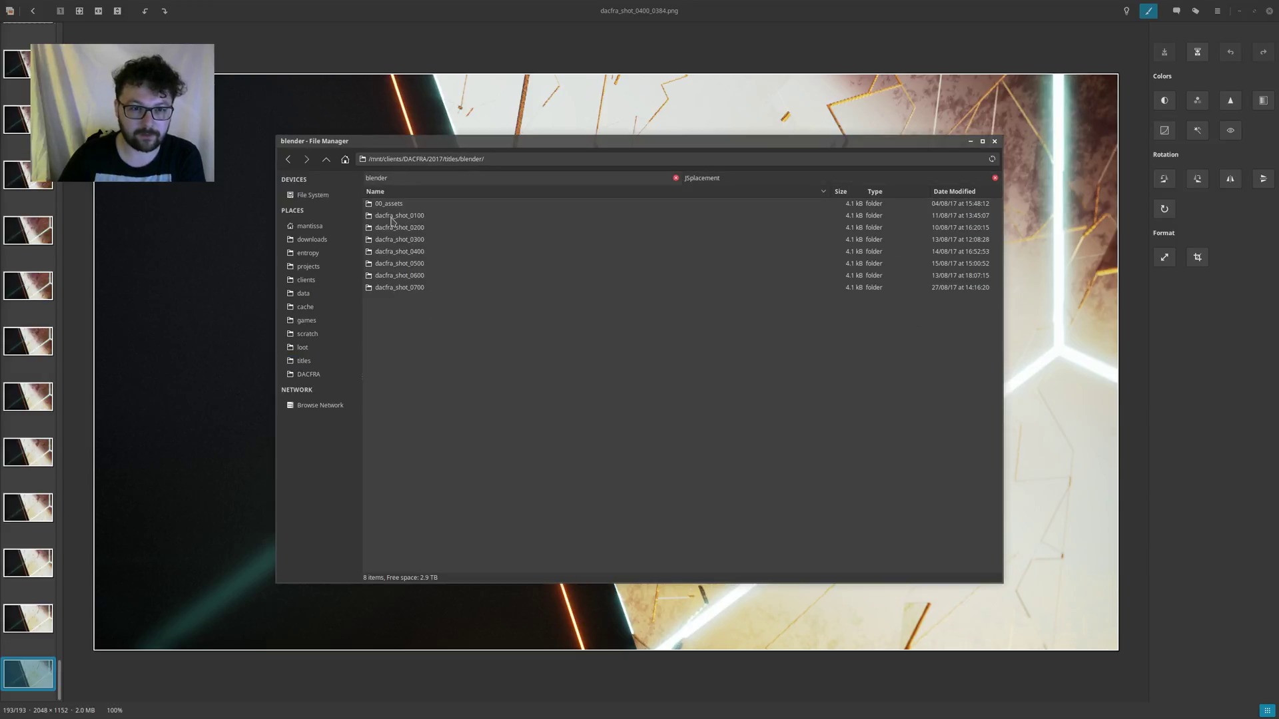
click(388, 217)
double_click(404, 240)
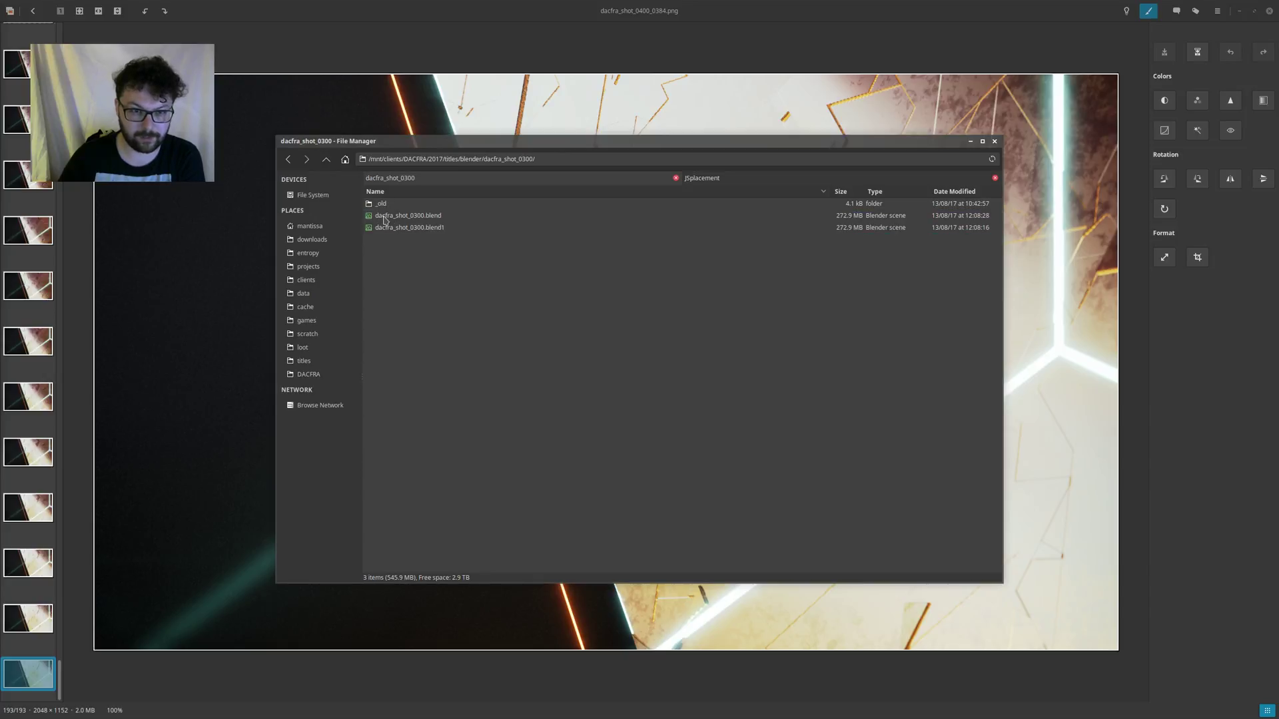
click(324, 160)
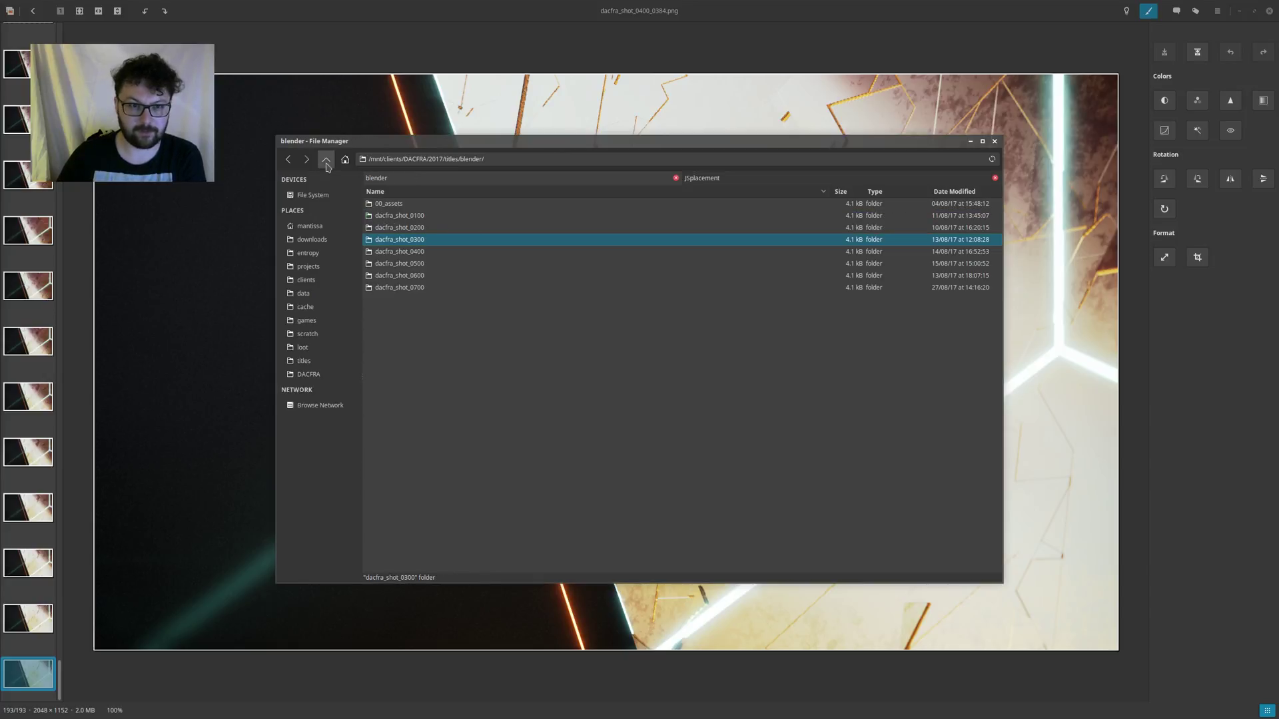
Step: Look through the textures folder of dacfra_shot_0400 and go back up to the blender folder
double_click(398, 253)
double_click(389, 216)
double_click(395, 206)
click(393, 210)
key(BackSpace)
click(325, 159)
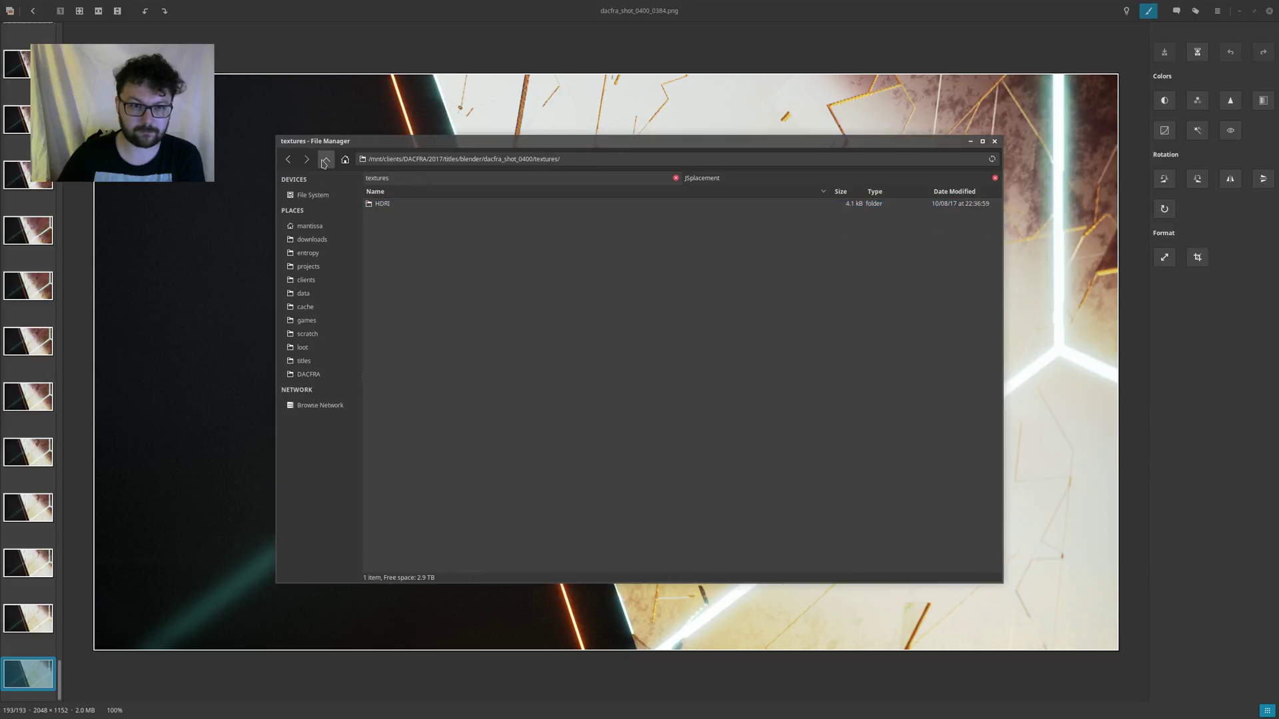
click(326, 160)
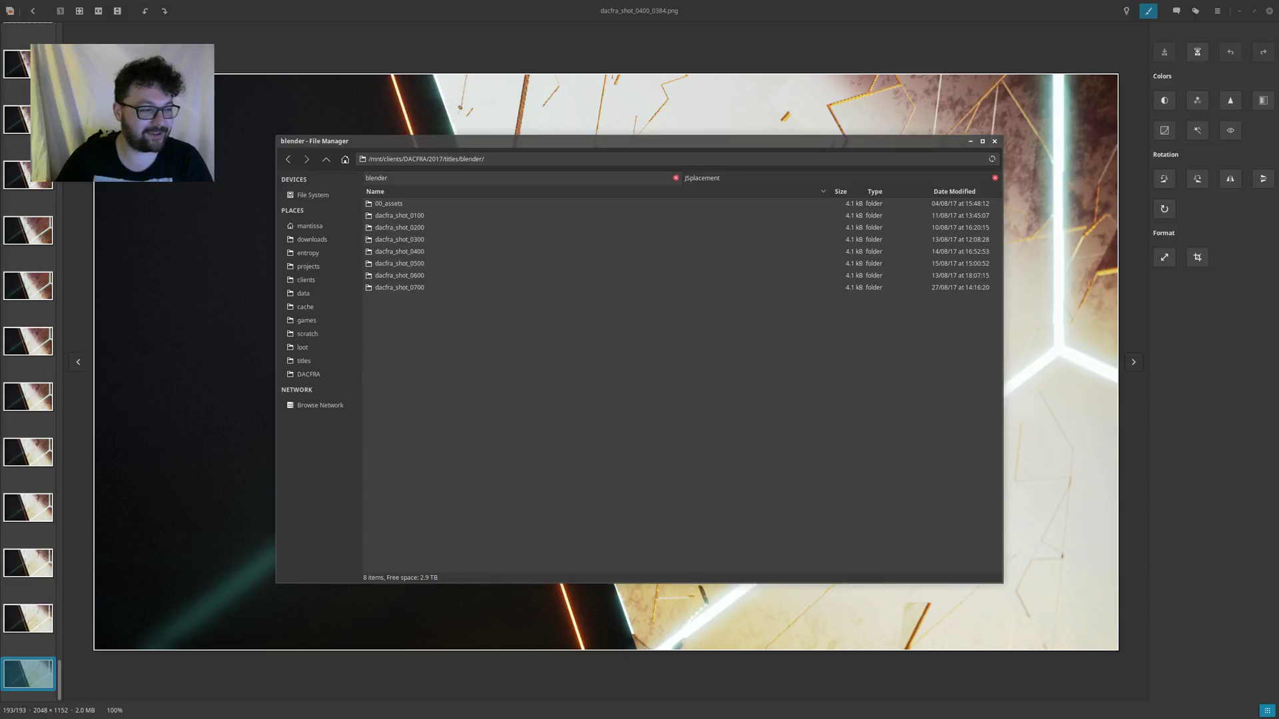
Step: Check the dacfra_shot_0600 folder, go back up and open dacfra_shot_0200.blend from dacfra_shot_0200 in Blender
double_click(400, 276)
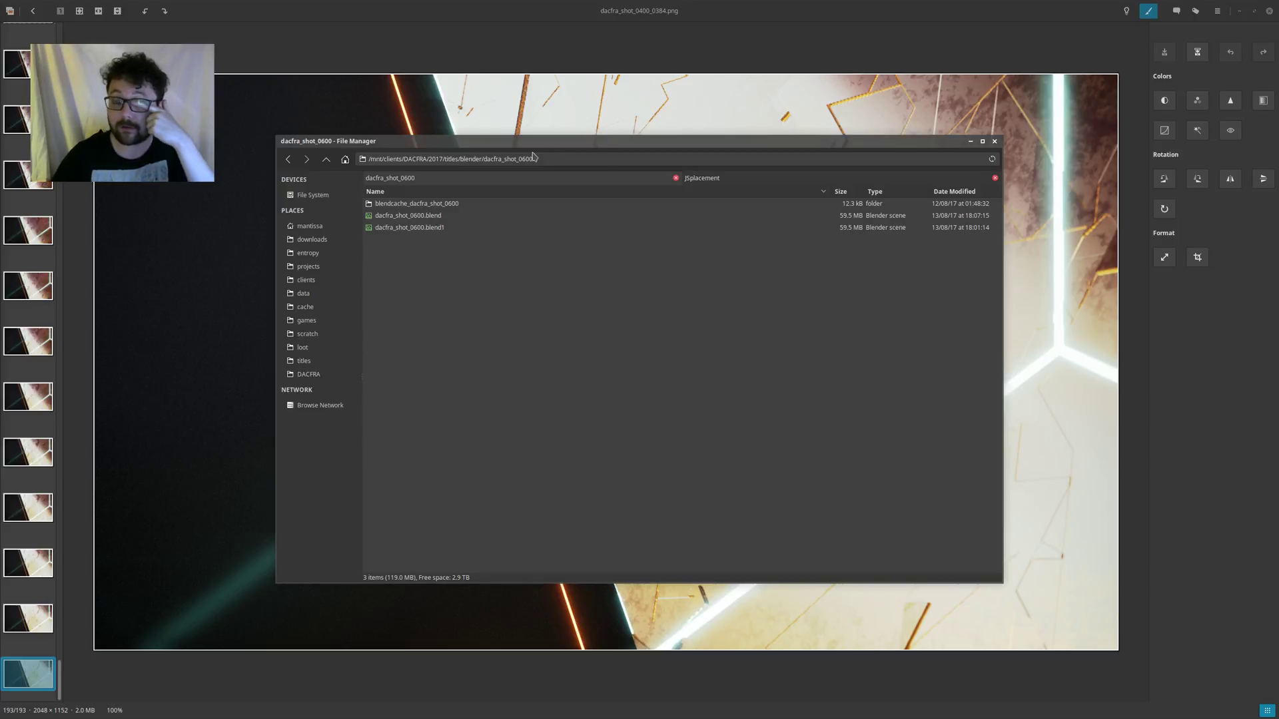
mouse_move(349, 713)
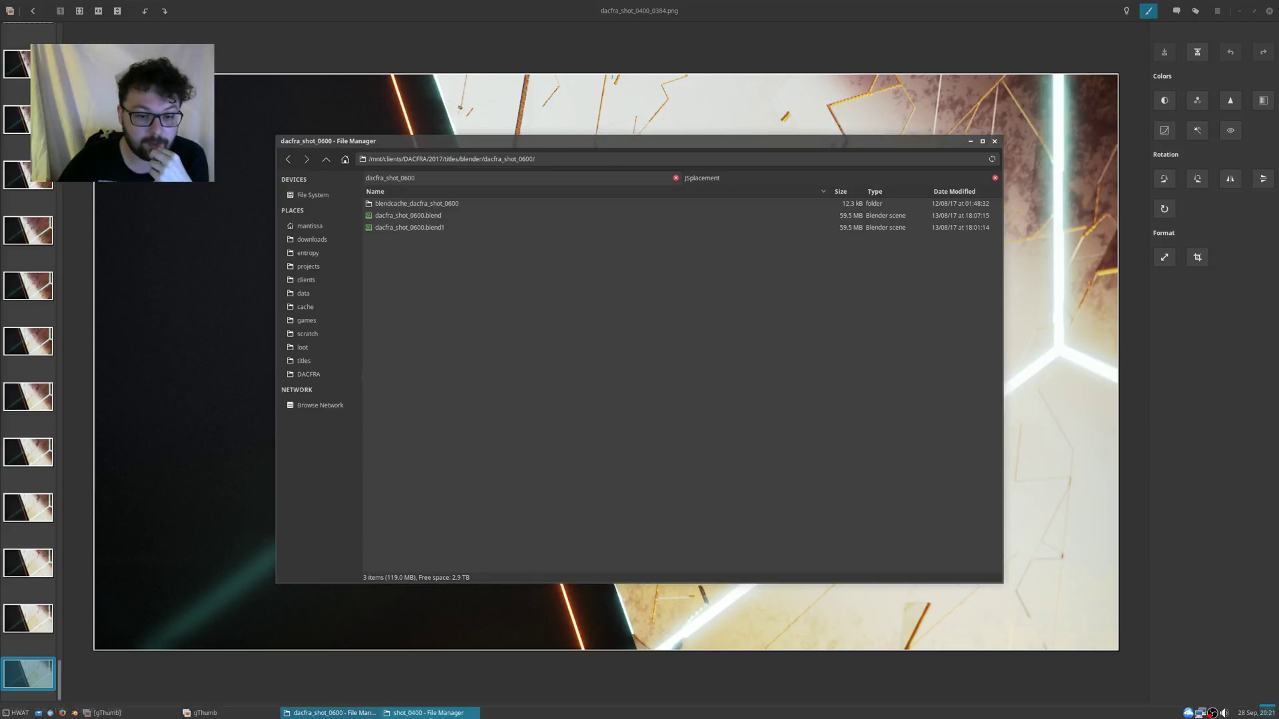
click(326, 159)
double_click(407, 233)
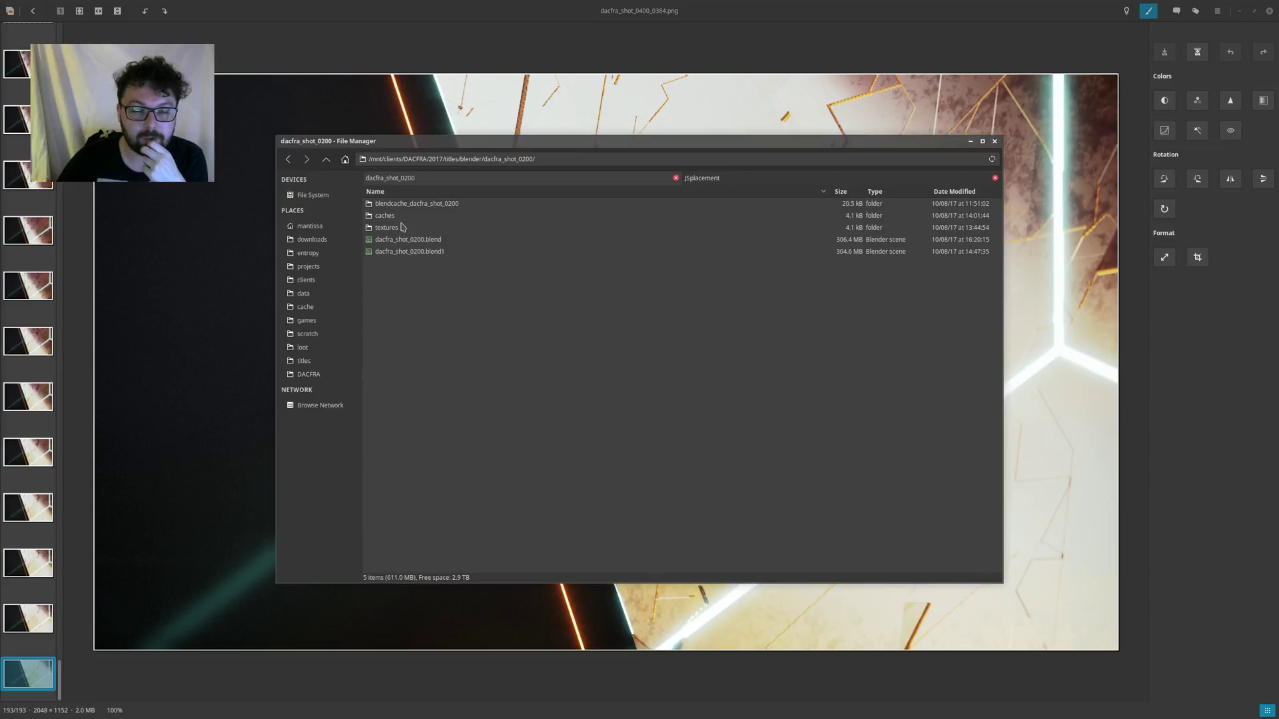
double_click(400, 240)
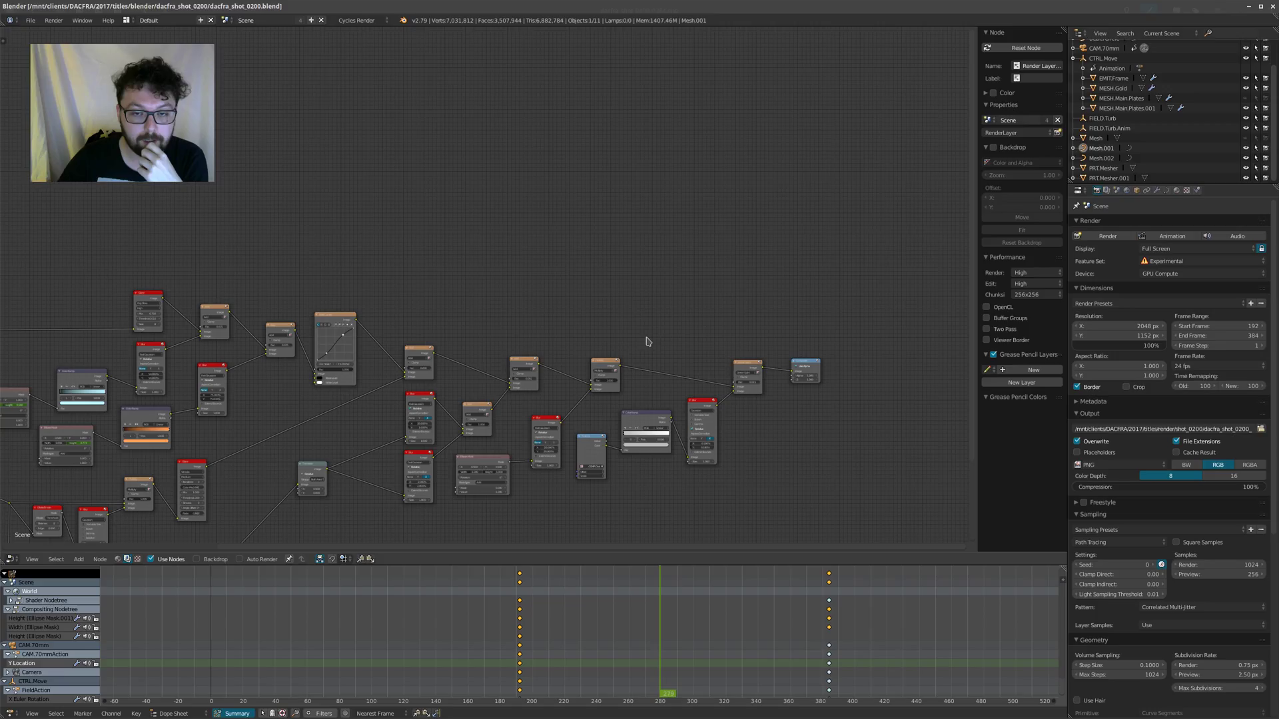
Step: Examine the shot's compositing node tree, and change that editor to a 3D View looking through the camera
middle_drag(414, 335, 523, 293)
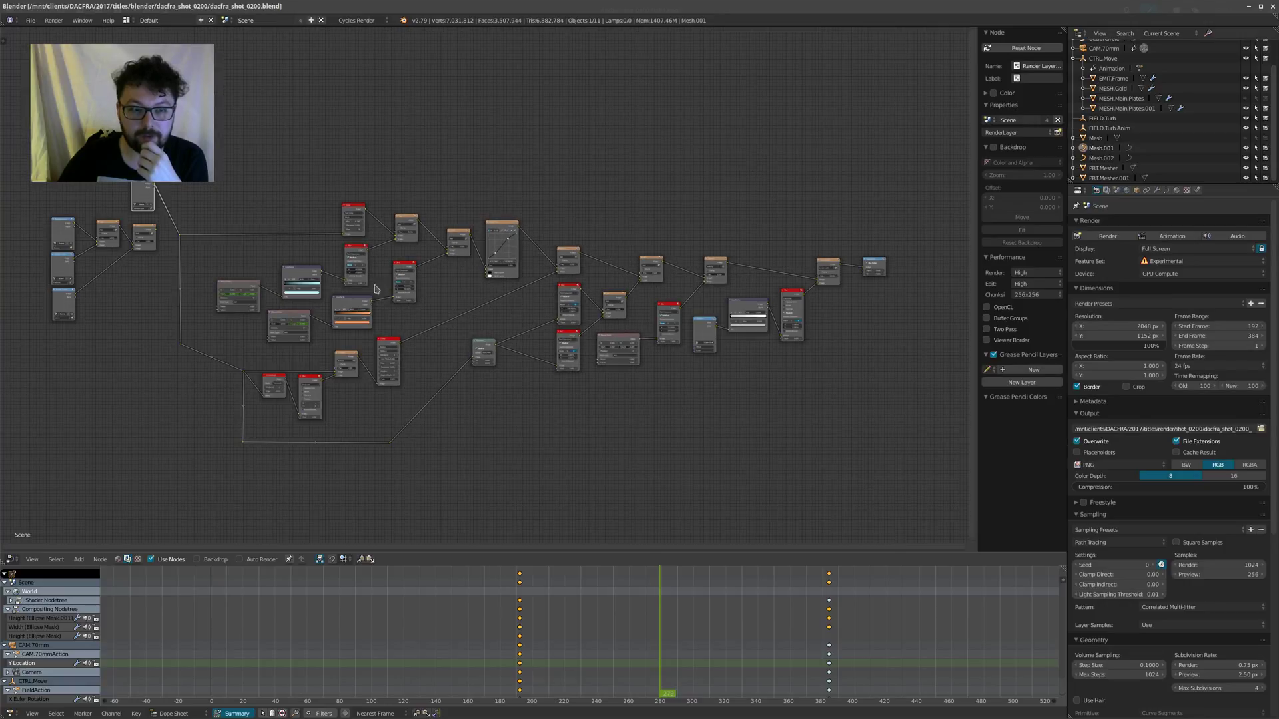
middle_drag(425, 197, 437, 245)
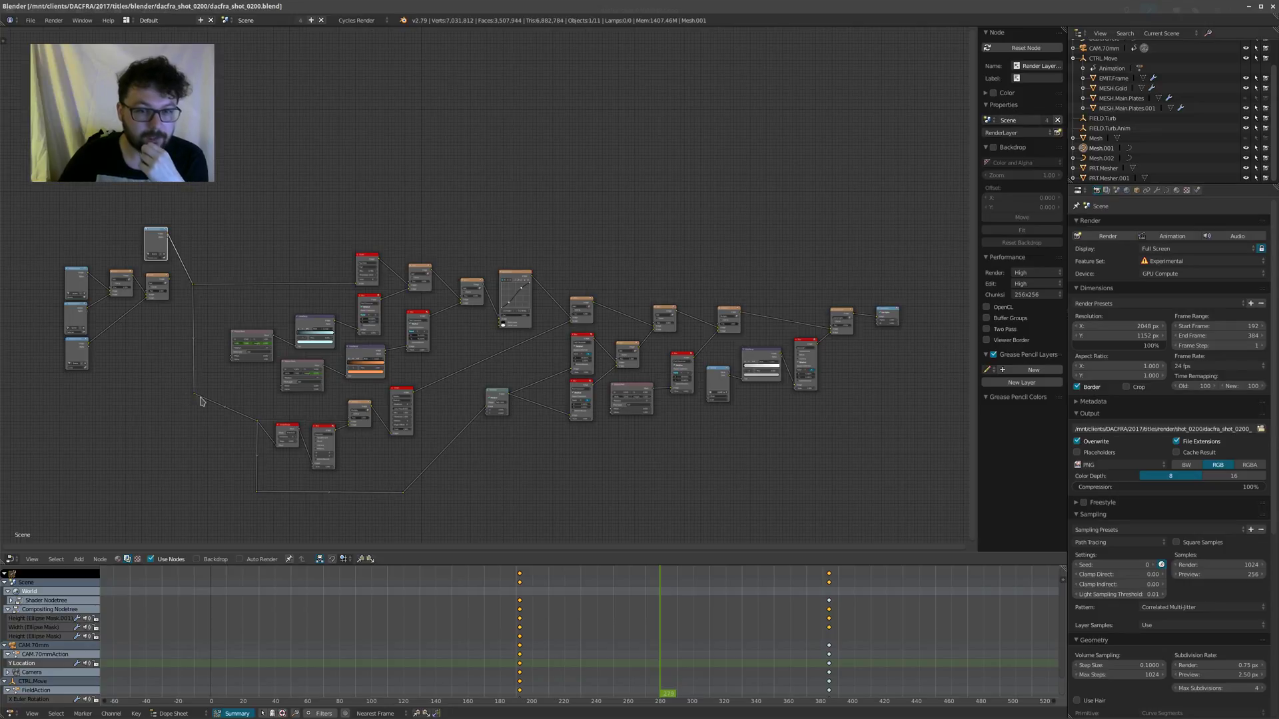
click(12, 558)
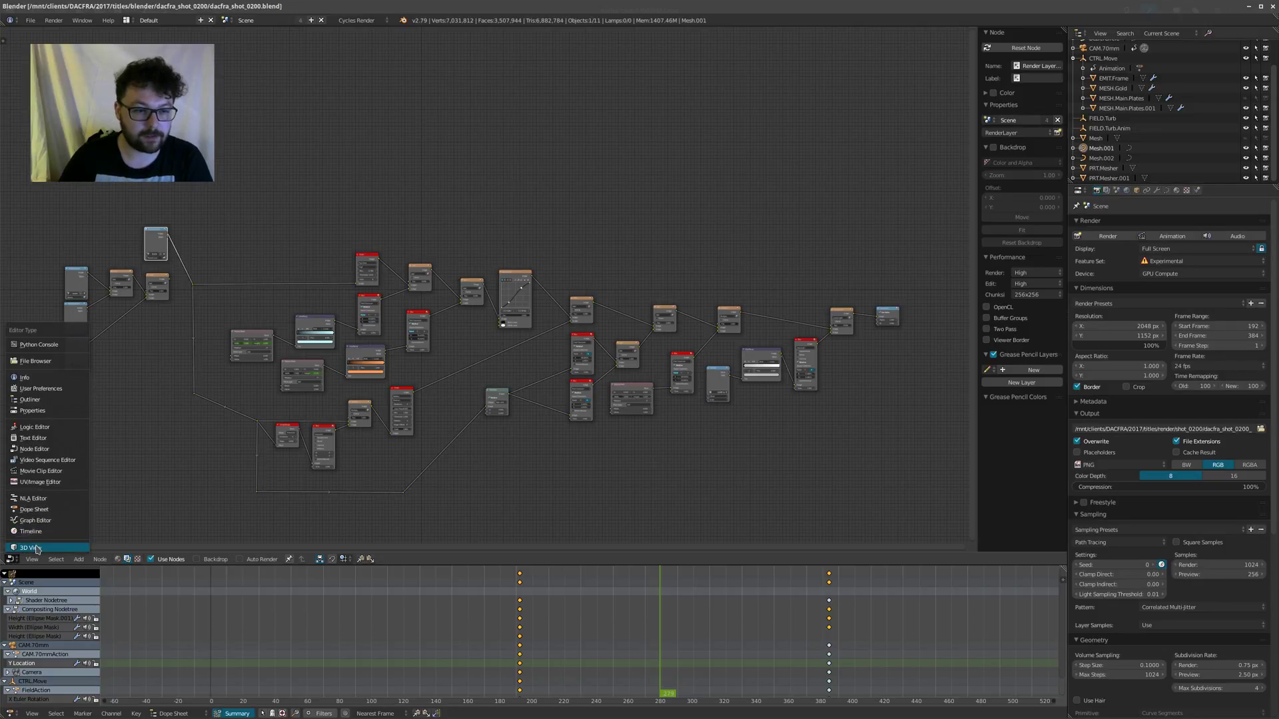
click(38, 550)
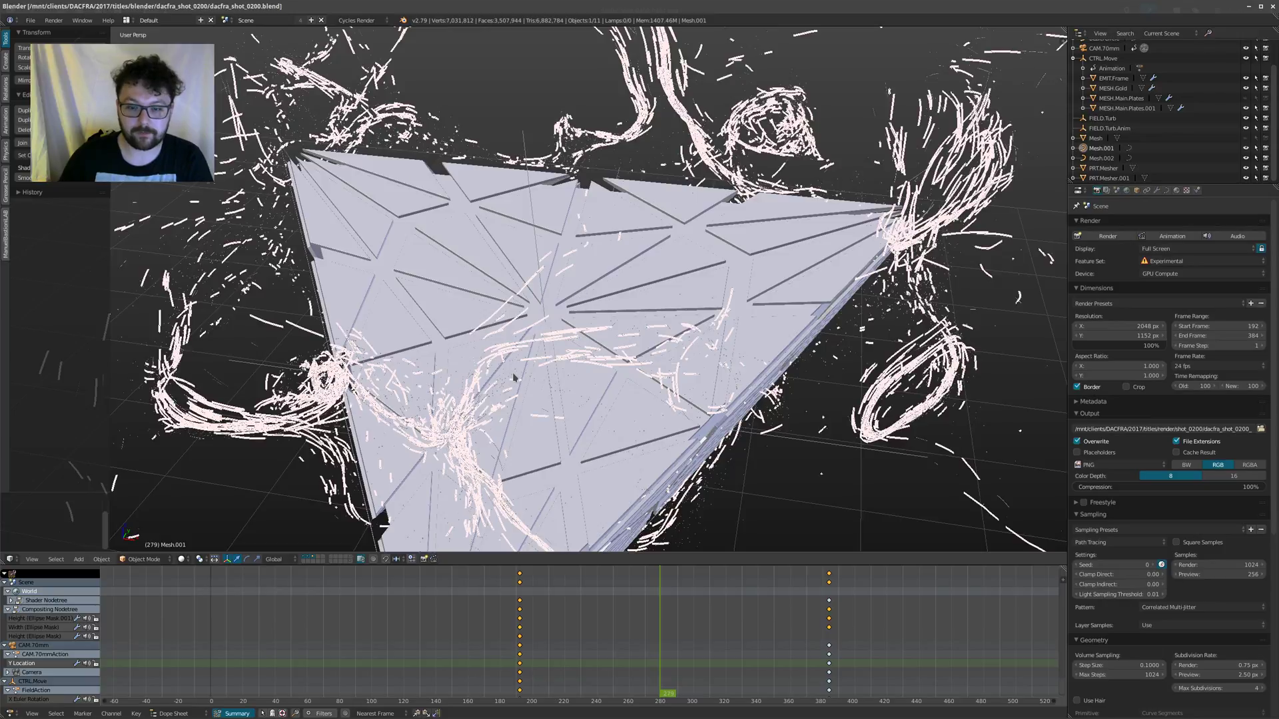
key(KP_0)
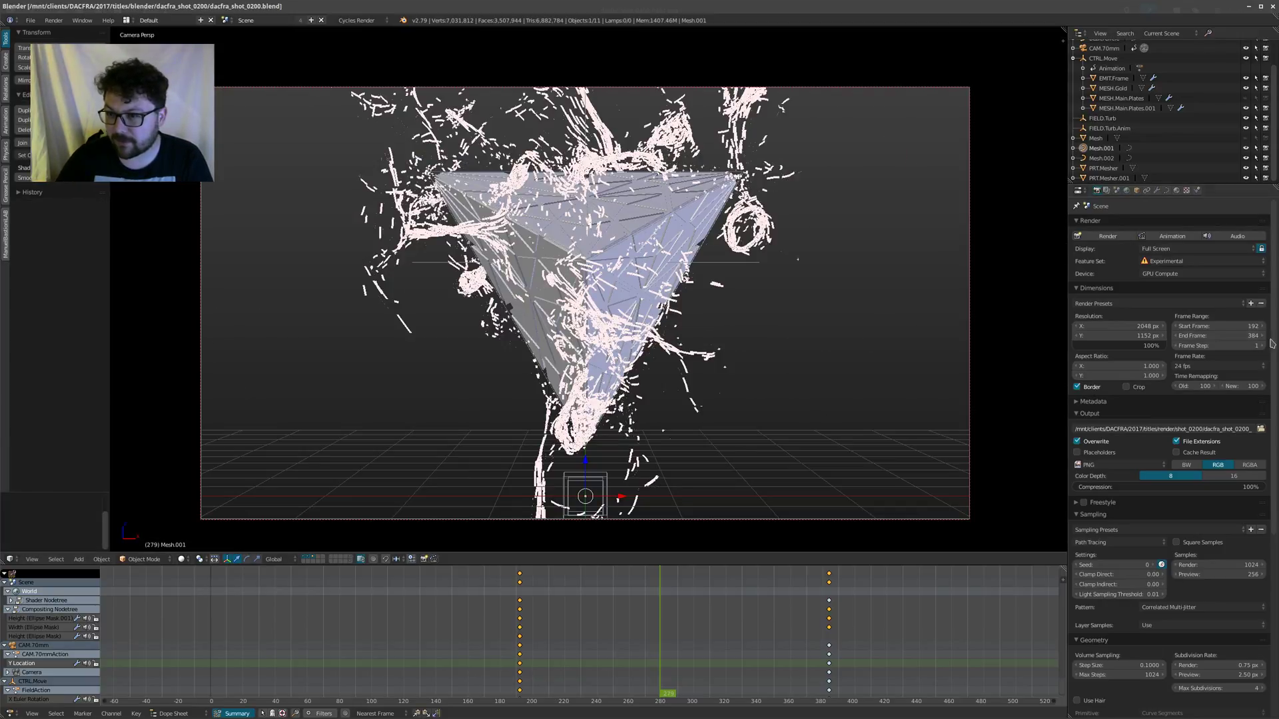
Step: Set the render samples to 256 and render the current frame
click(1203, 564)
text(256)
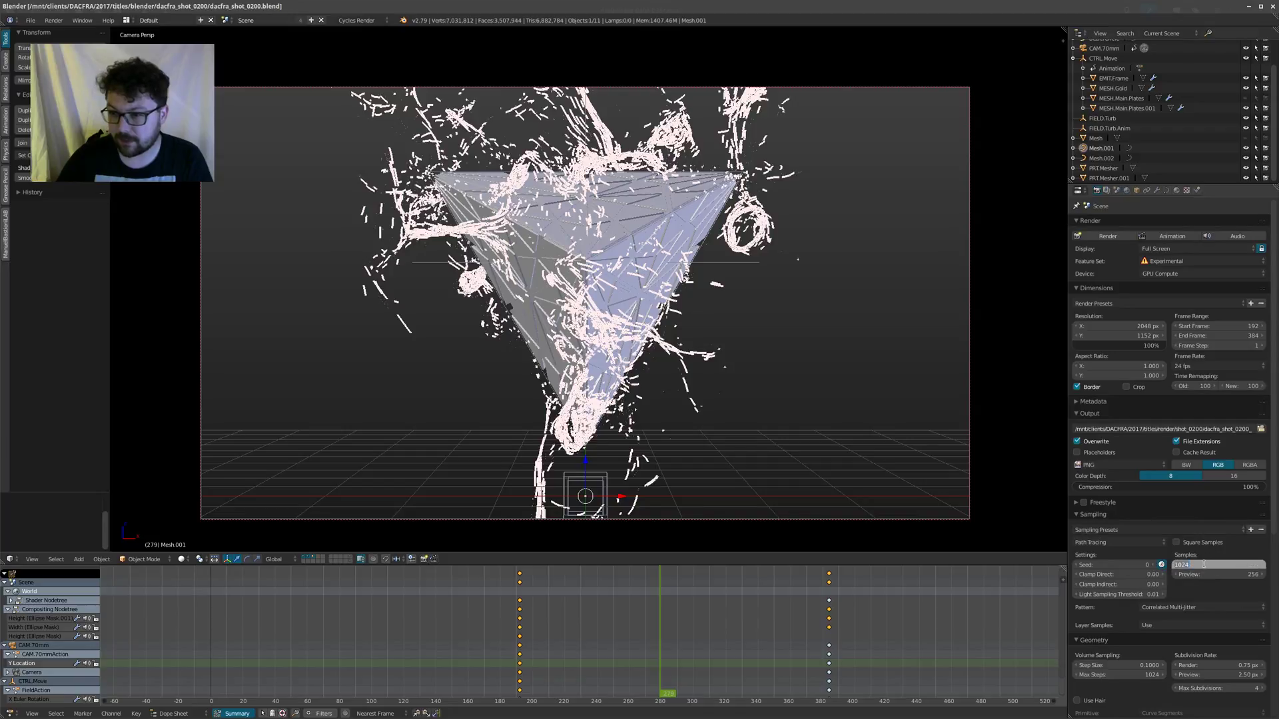
key(Return)
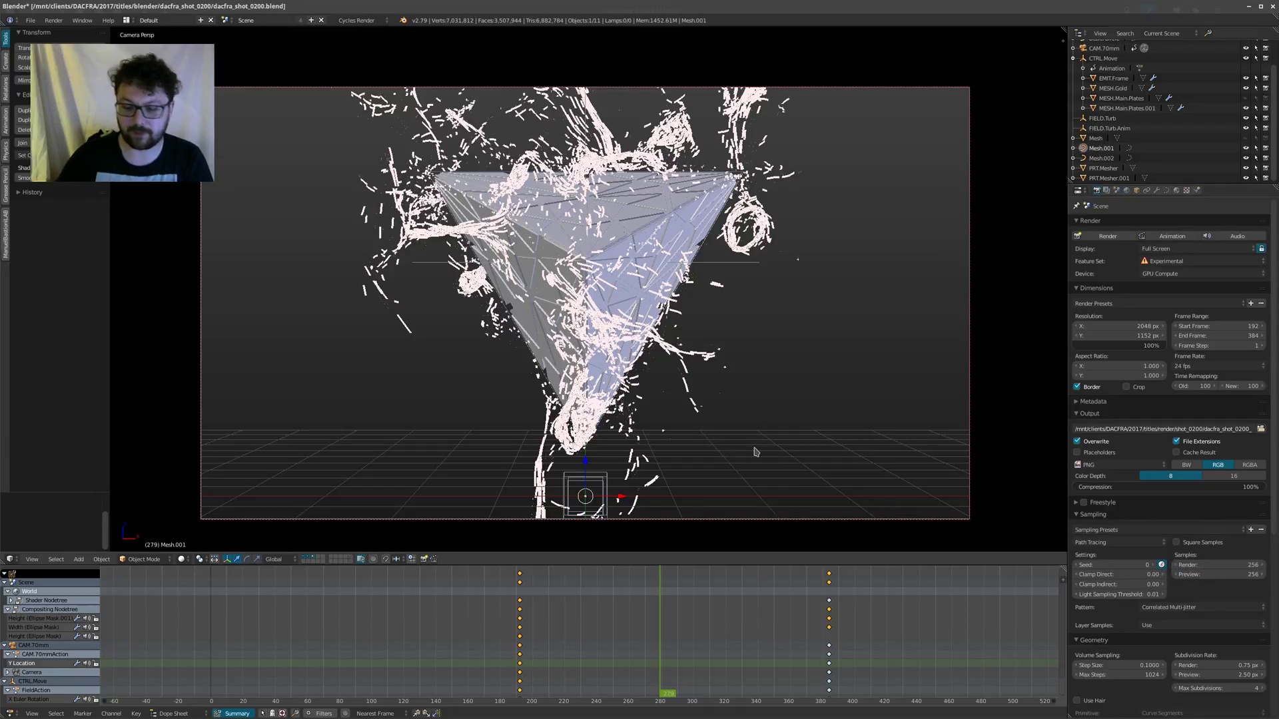
key(F12)
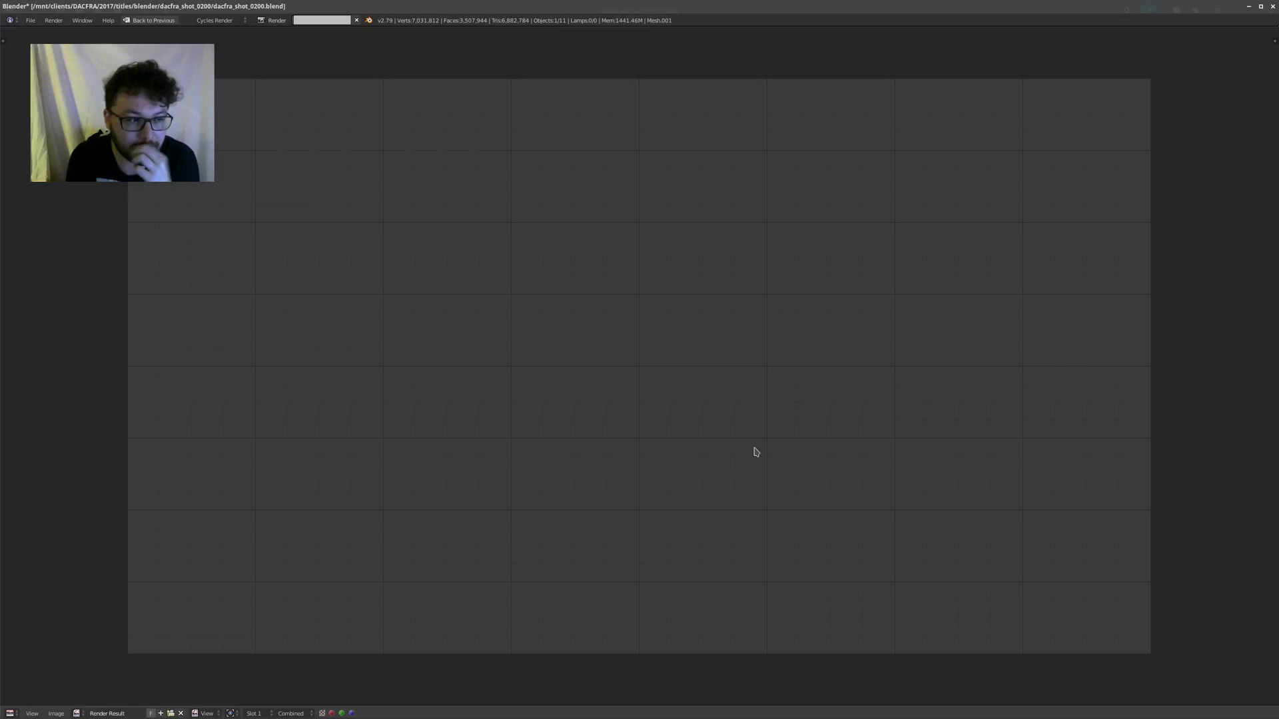
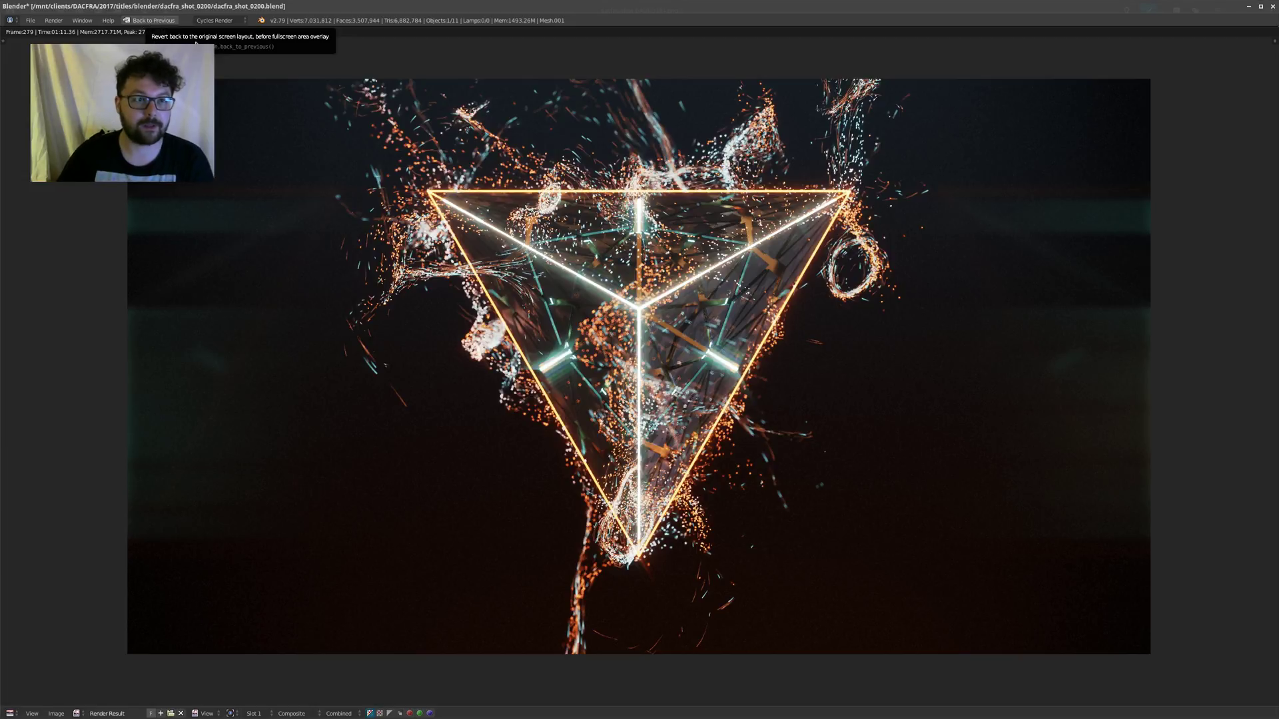
Step: Return from the full-screen render and replace the 3D View with the UV/Image Editor showing the render result
click(152, 20)
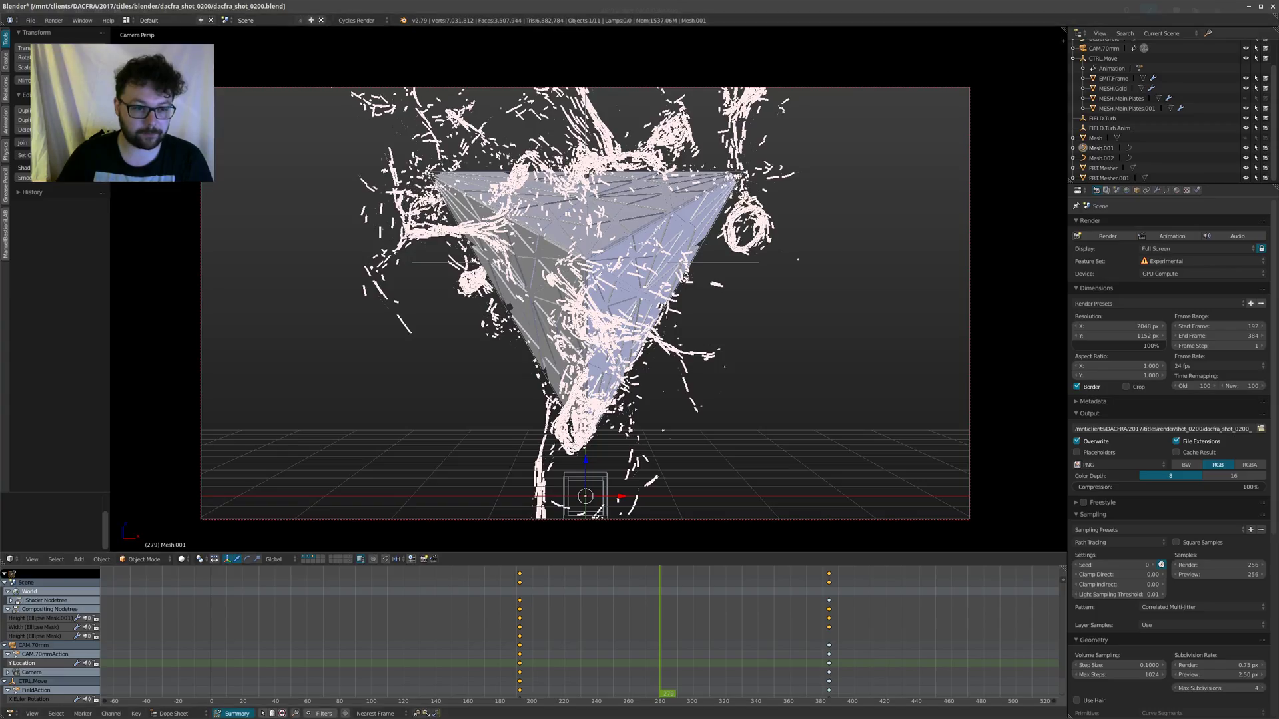
click(10, 559)
click(36, 483)
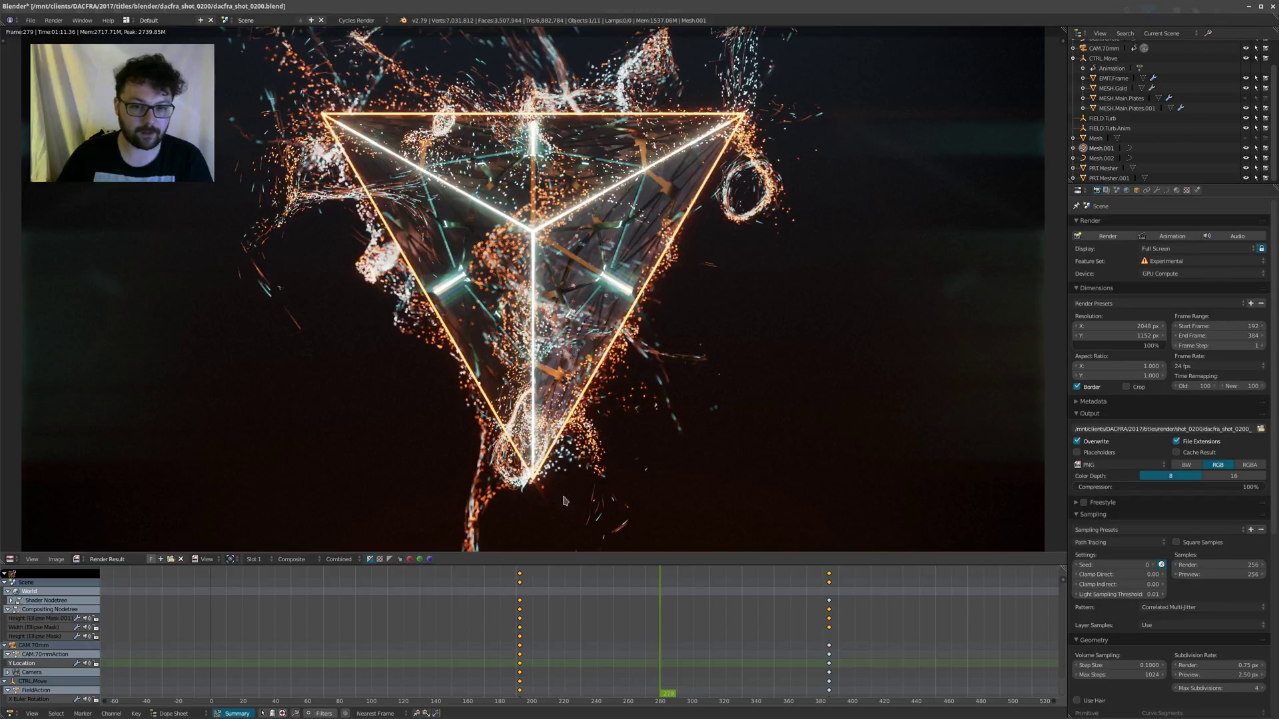
scroll(514, 296, down, 3)
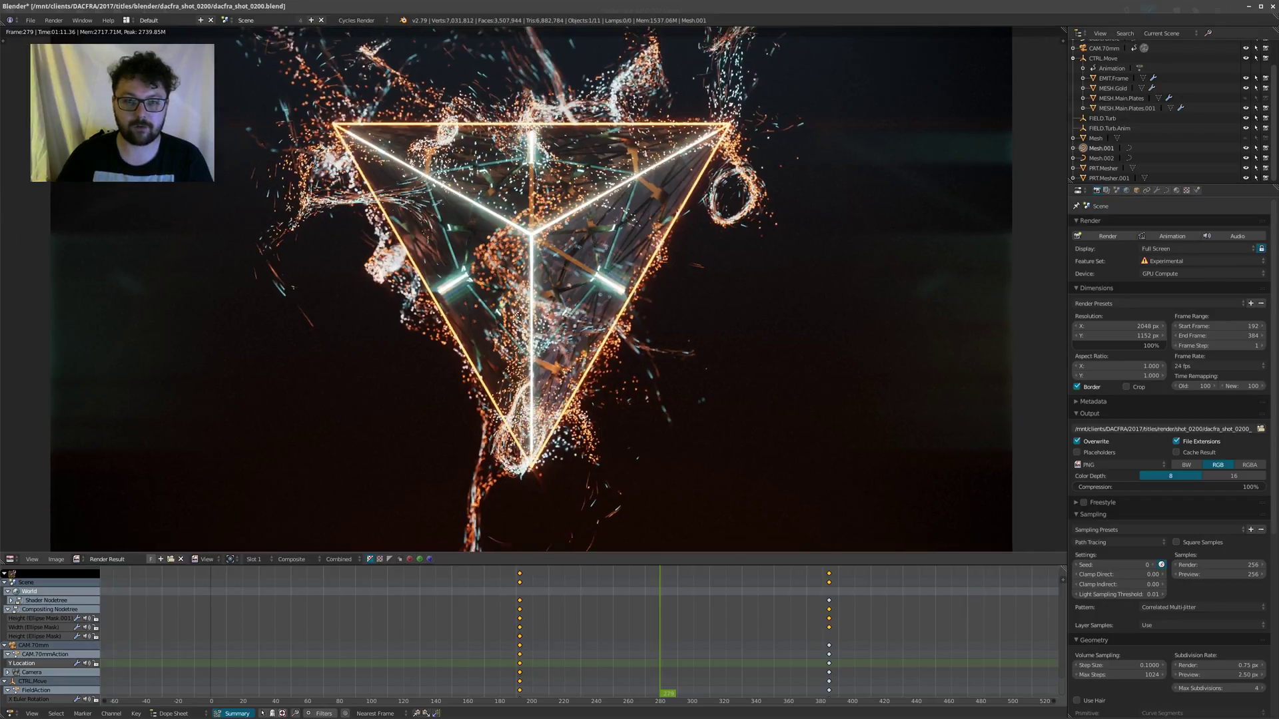
Step: Enlarge the area below the render and change it from the Dope Sheet to a Node Editor showing the compositing nodes
drag(662, 562, 667, 433)
middle_drag(654, 299, 677, 313)
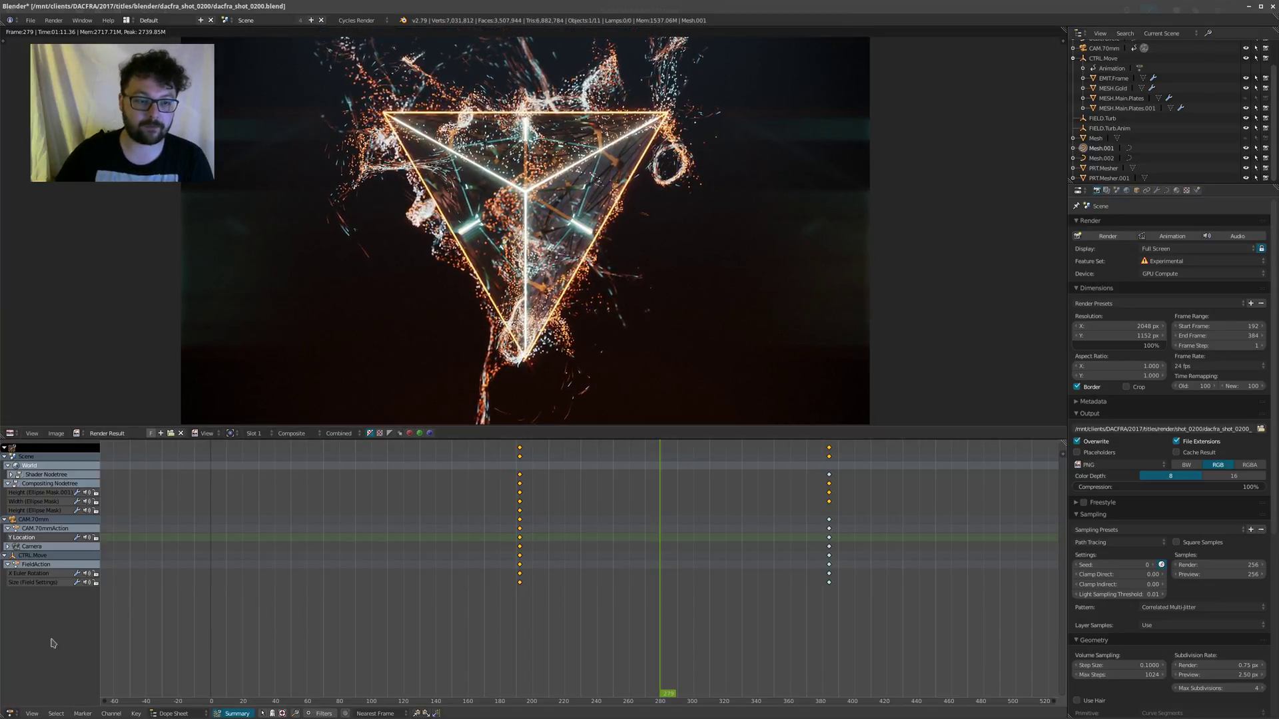
click(10, 713)
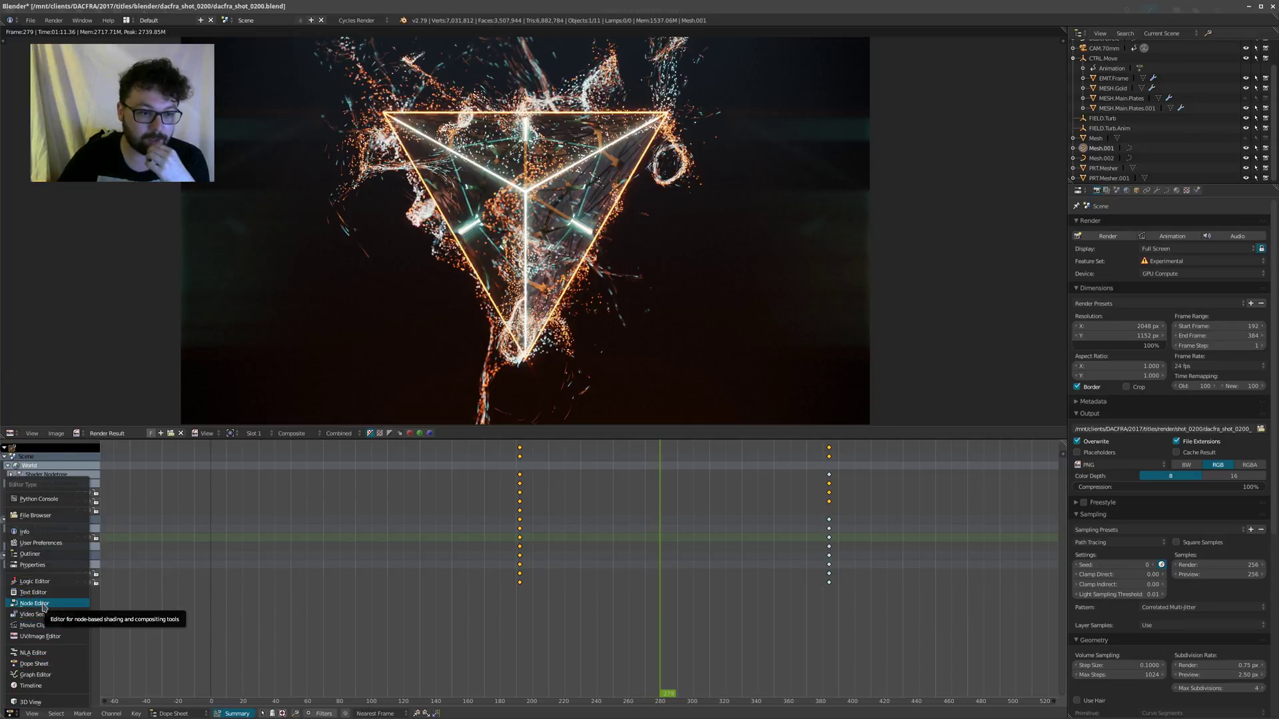
click(45, 604)
key(Home)
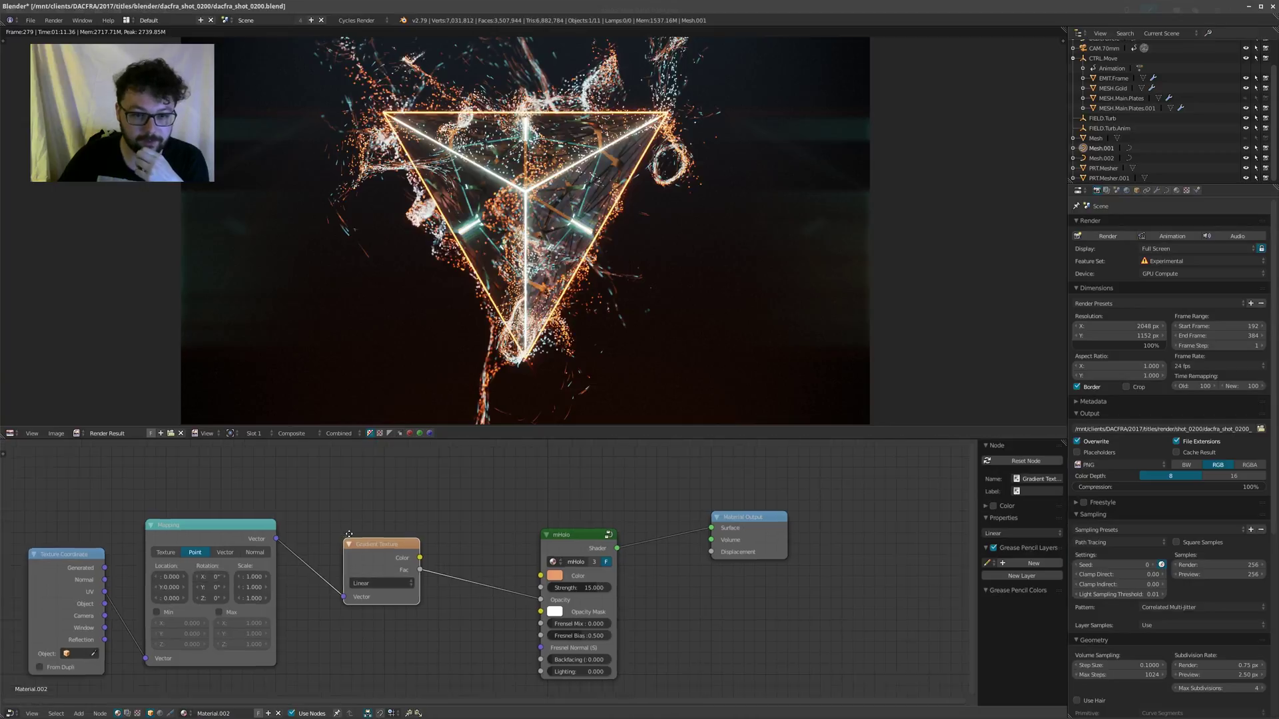
click(128, 714)
scroll(548, 592, down, 3)
middle_drag(208, 562, 454, 622)
scroll(408, 546, down, 4)
scroll(427, 524, up, 4)
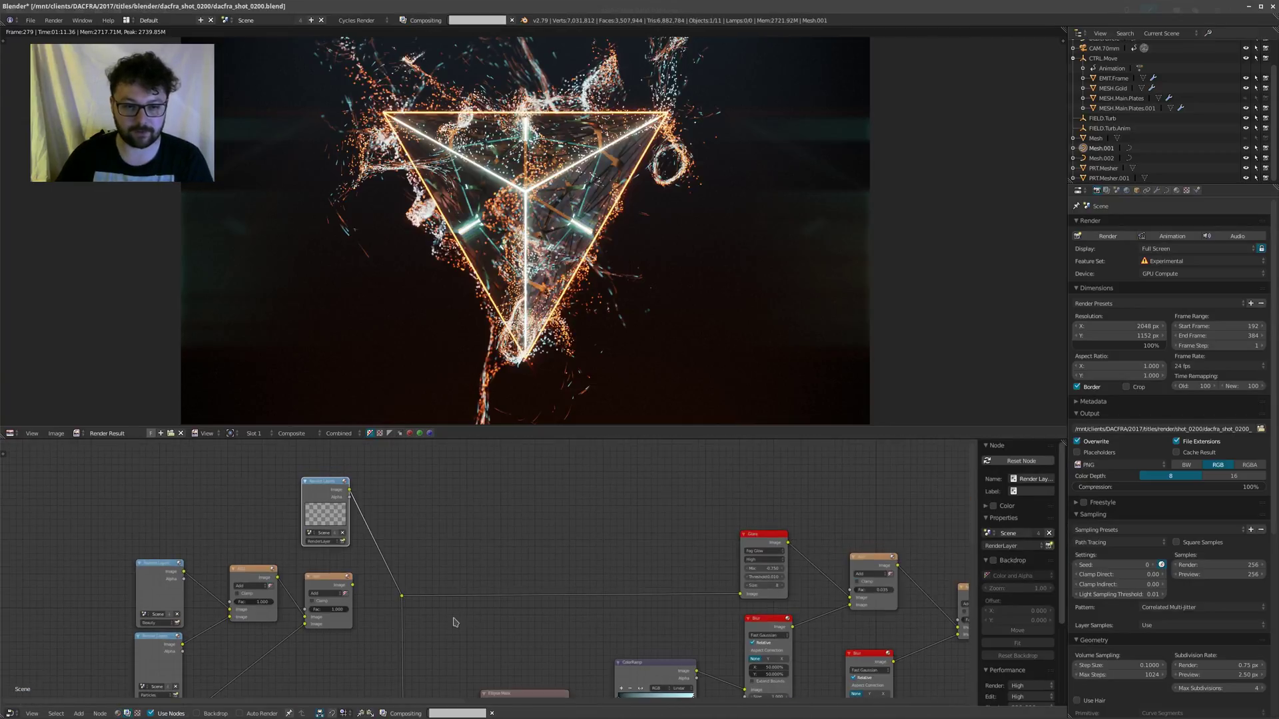
Step: Delete the separate Beauty, Particles and Lines render layer nodes together with the two Add nodes that combine them
middle_drag(519, 534, 572, 465)
scroll(572, 465, down, 3)
scroll(397, 572, up, 2)
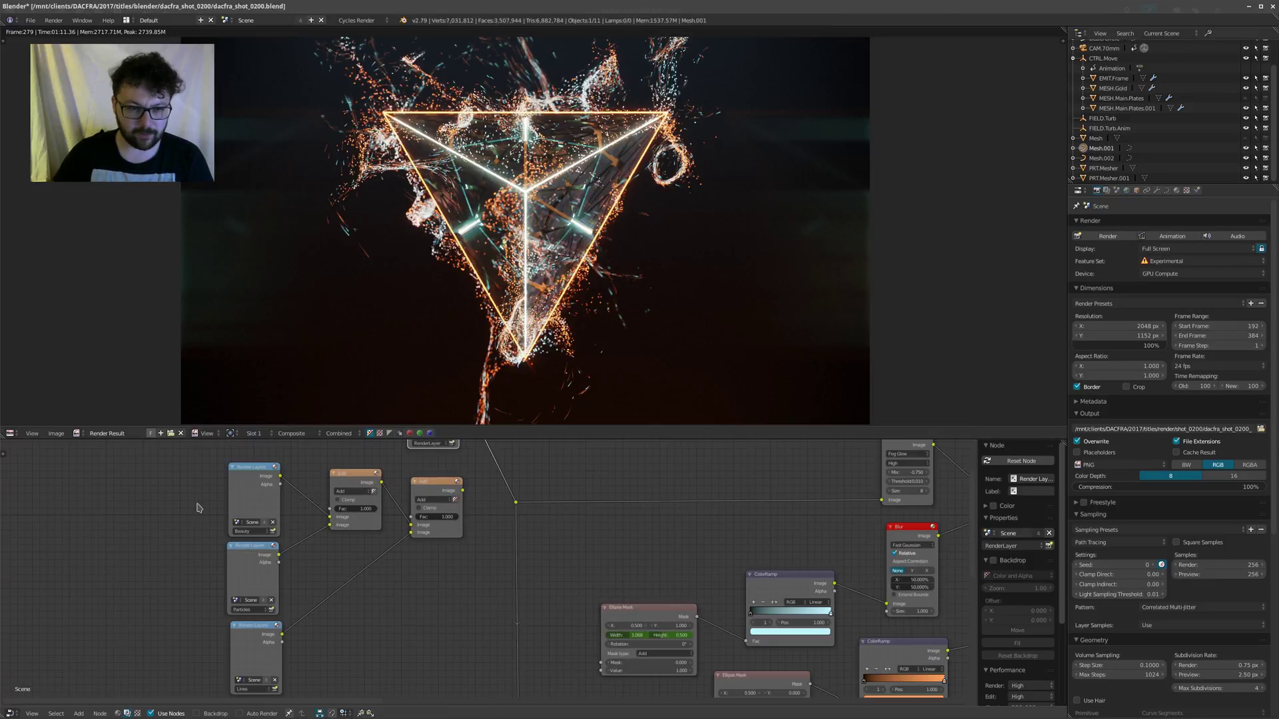
key(b)
drag(176, 501, 427, 655)
key(a)
key(b)
drag(130, 515, 422, 641)
key(x)
scroll(501, 618, down, 6)
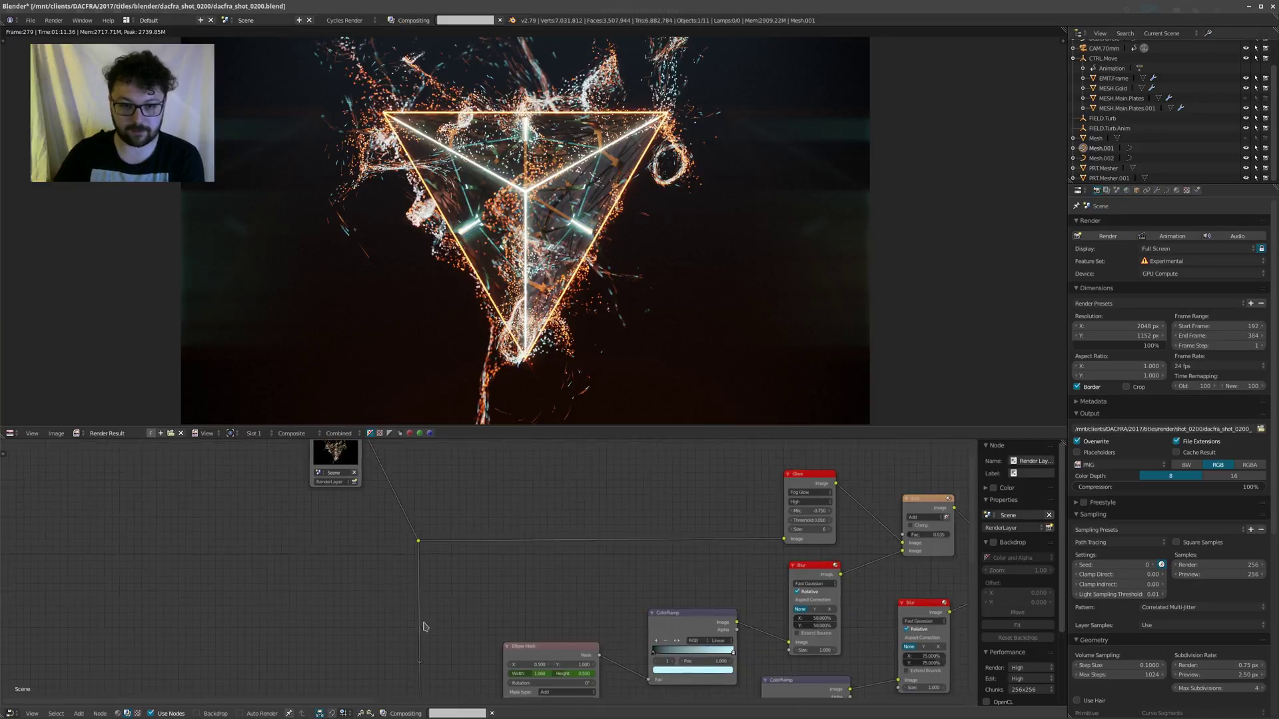
scroll(473, 567, up, 3)
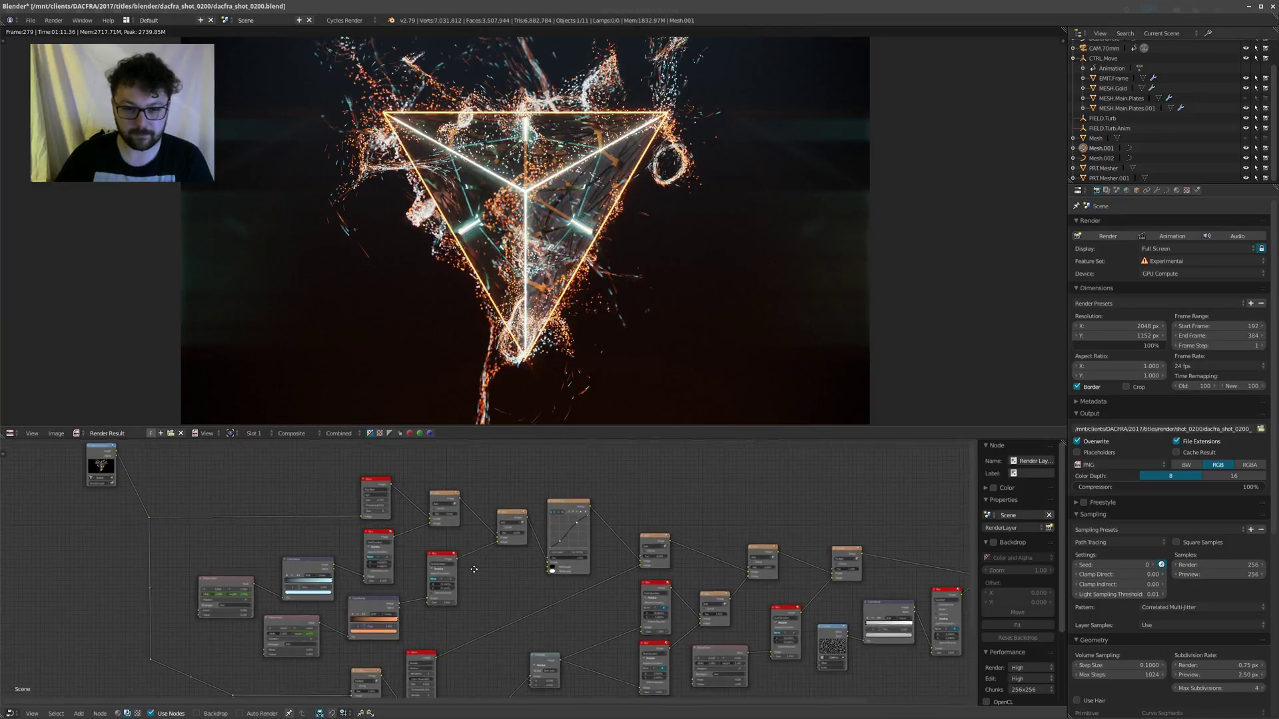
Step: Mute the main chain of mix nodes and the RGB Curves node, from before the Composite output back to the Add node after the Glare
middle_drag(442, 516, 460, 573)
scroll(460, 573, up, 4)
middle_drag(606, 607, 384, 574)
scroll(385, 574, down, 5)
middle_drag(628, 573, 539, 547)
scroll(539, 547, up, 2)
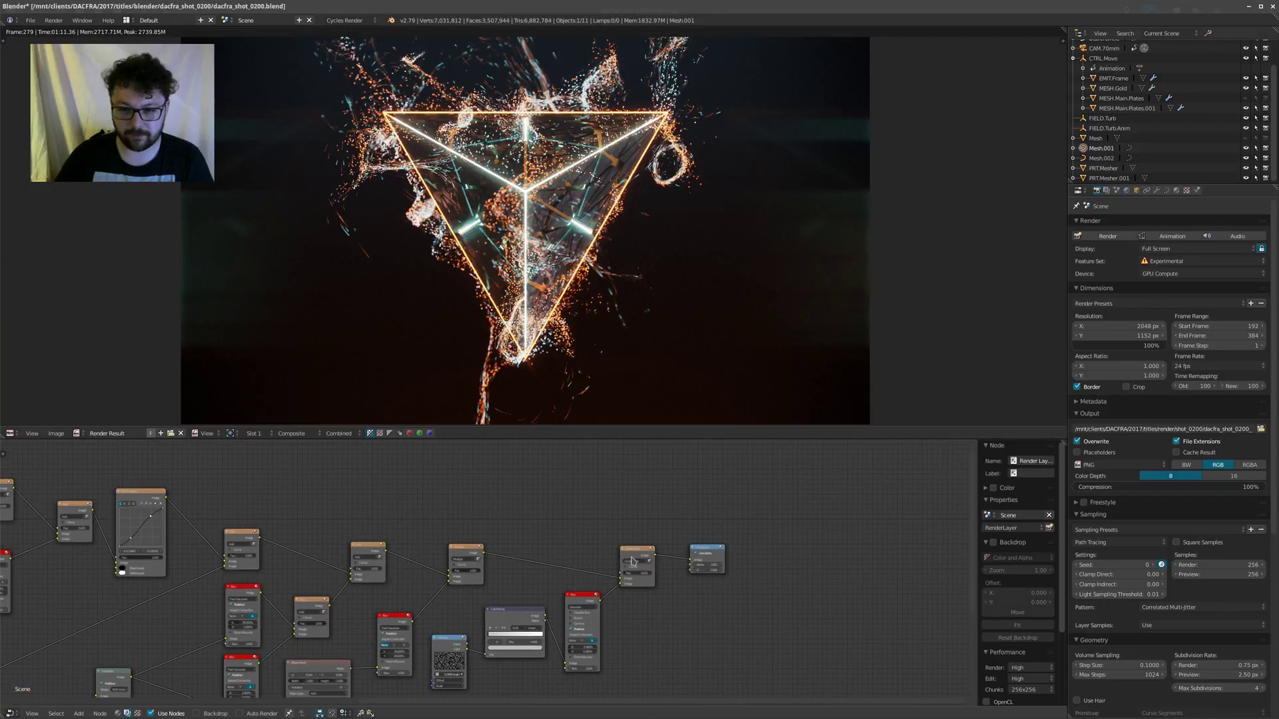
click(633, 561)
click(462, 558)
click(363, 553)
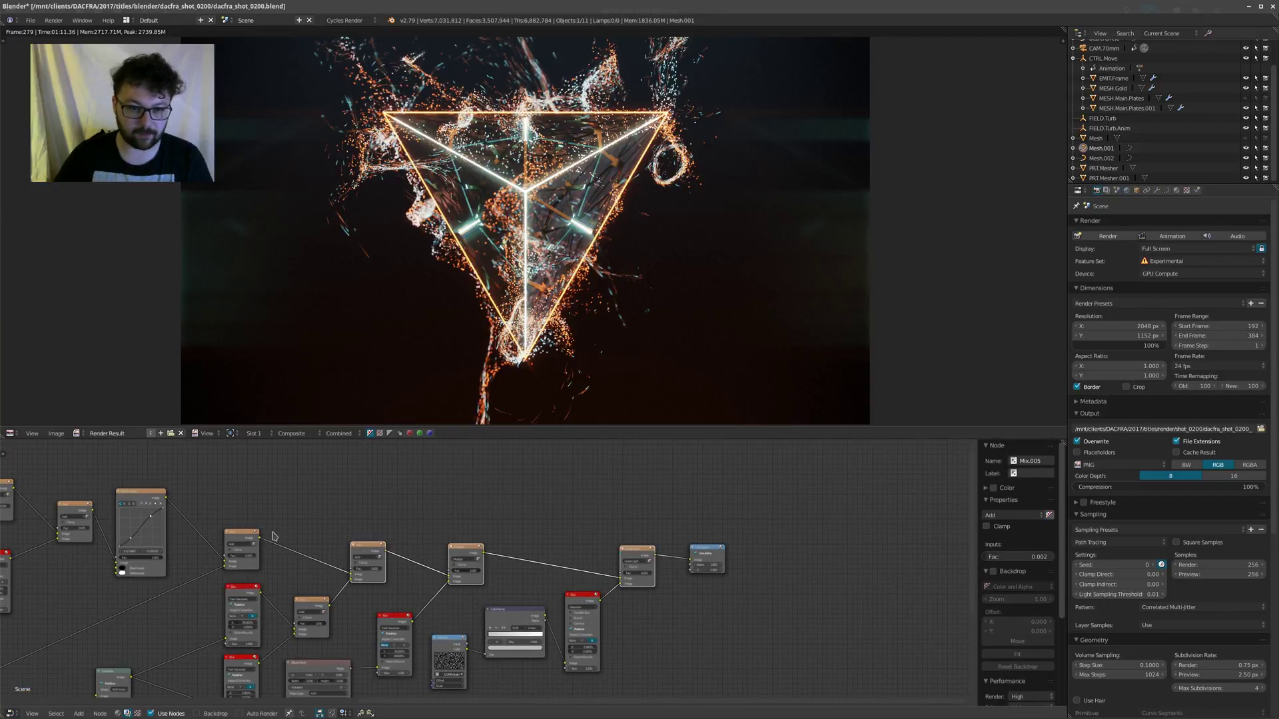
scroll(128, 501, up, 1)
middle_drag(128, 501, 450, 511)
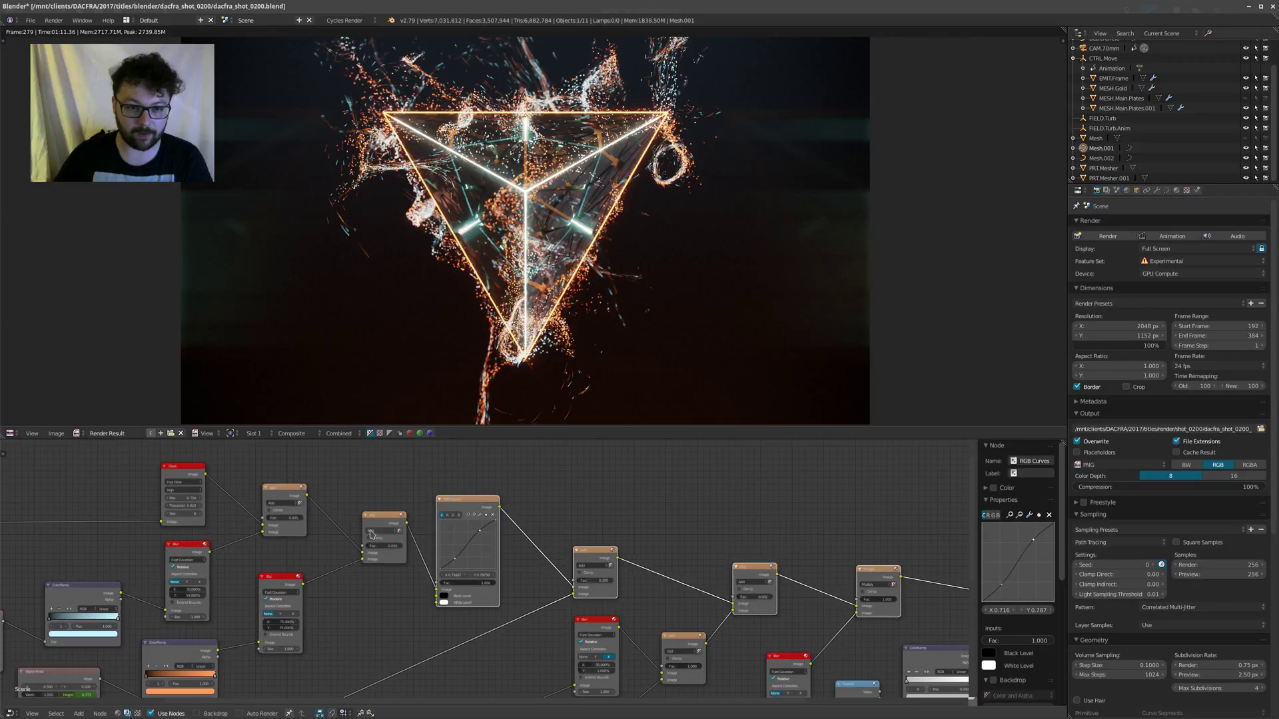
click(376, 526)
middle_drag(354, 515, 391, 501)
click(418, 507)
middle_drag(383, 593, 414, 573)
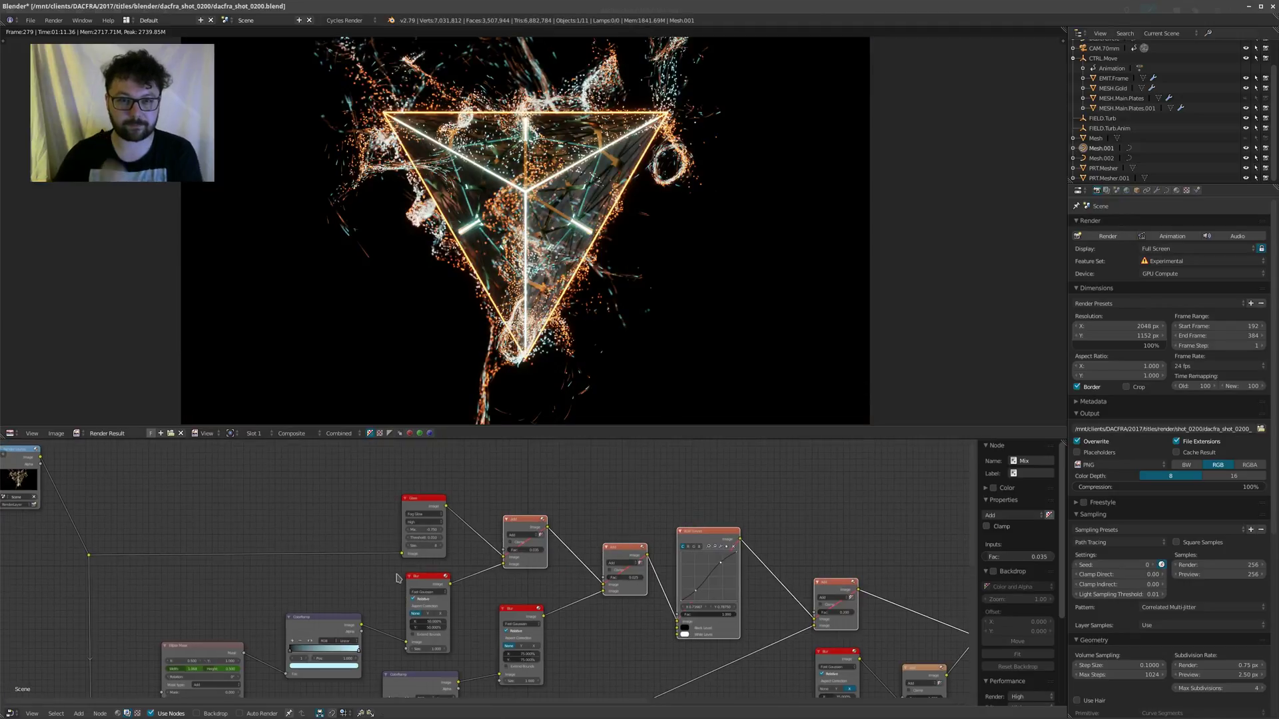
Step: Toggle the mute of the Fog Glow Glare node and compare the glow in a close-up of the render
scroll(414, 573, up, 2)
middle_drag(336, 594, 356, 574)
scroll(356, 574, up, 2)
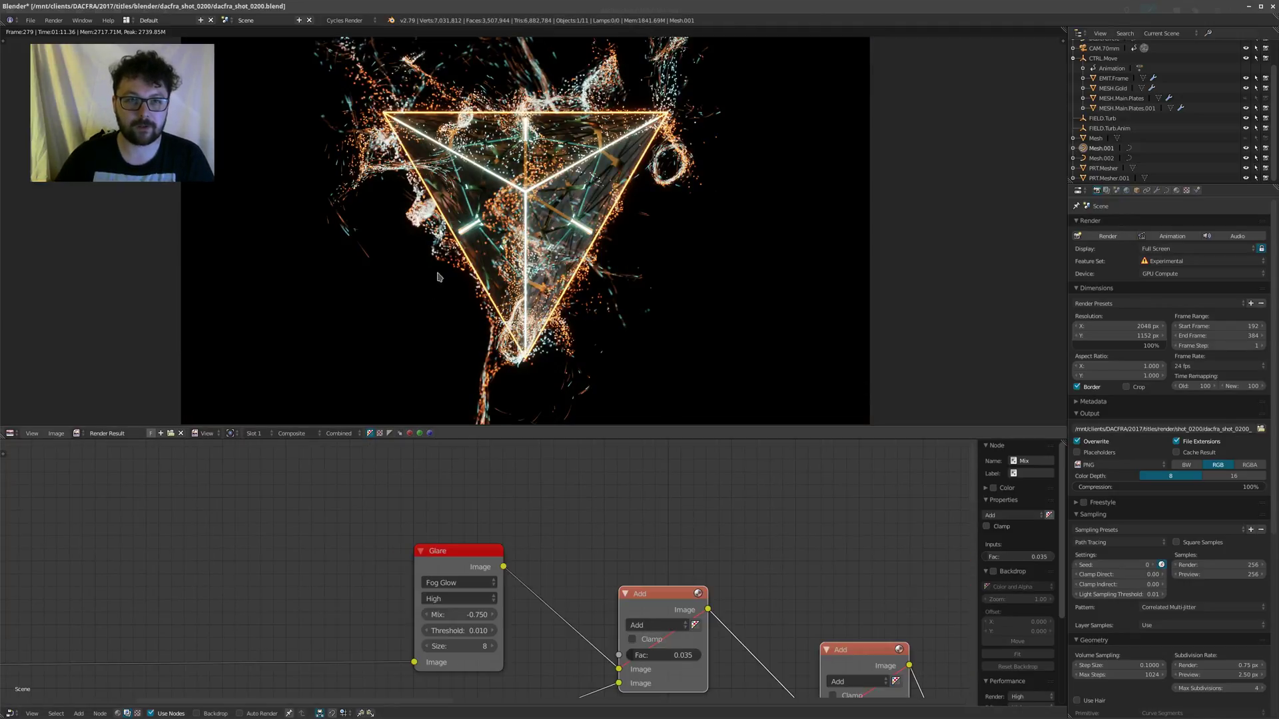
scroll(519, 226, up, 3)
scroll(519, 226, down, 2)
scroll(520, 226, up, 2)
click(440, 566)
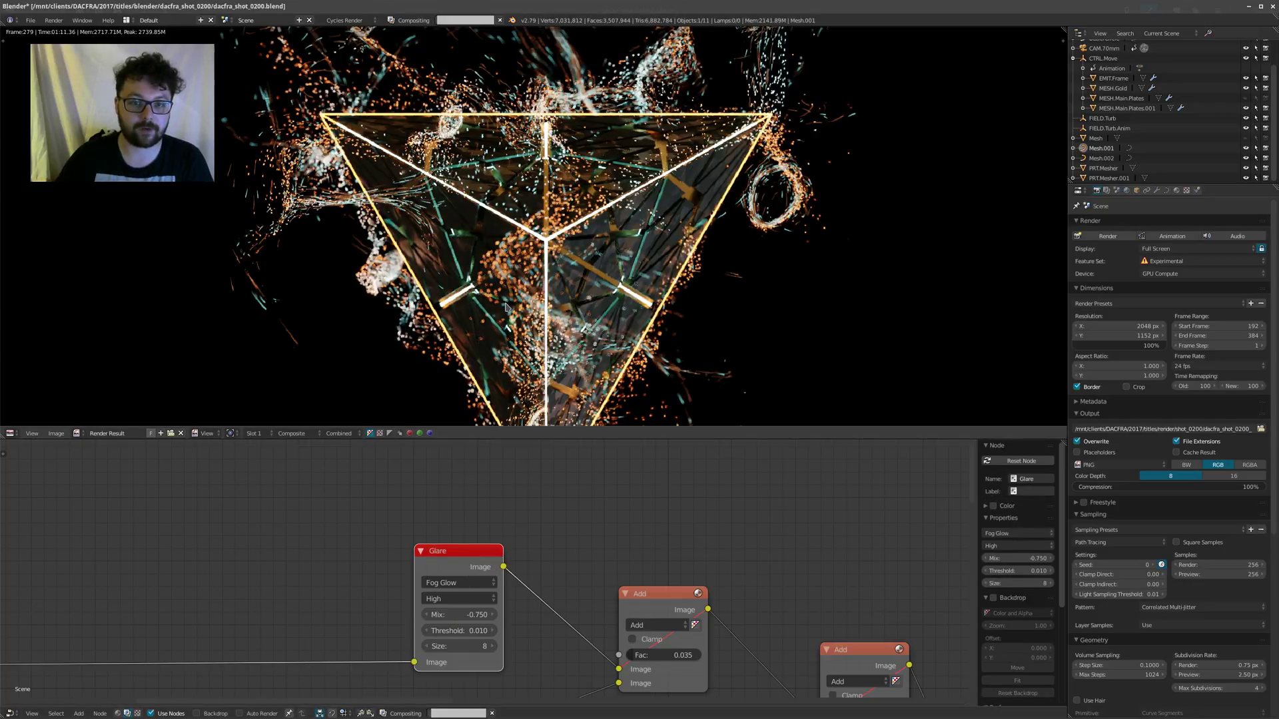
middle_drag(591, 214, 481, 298)
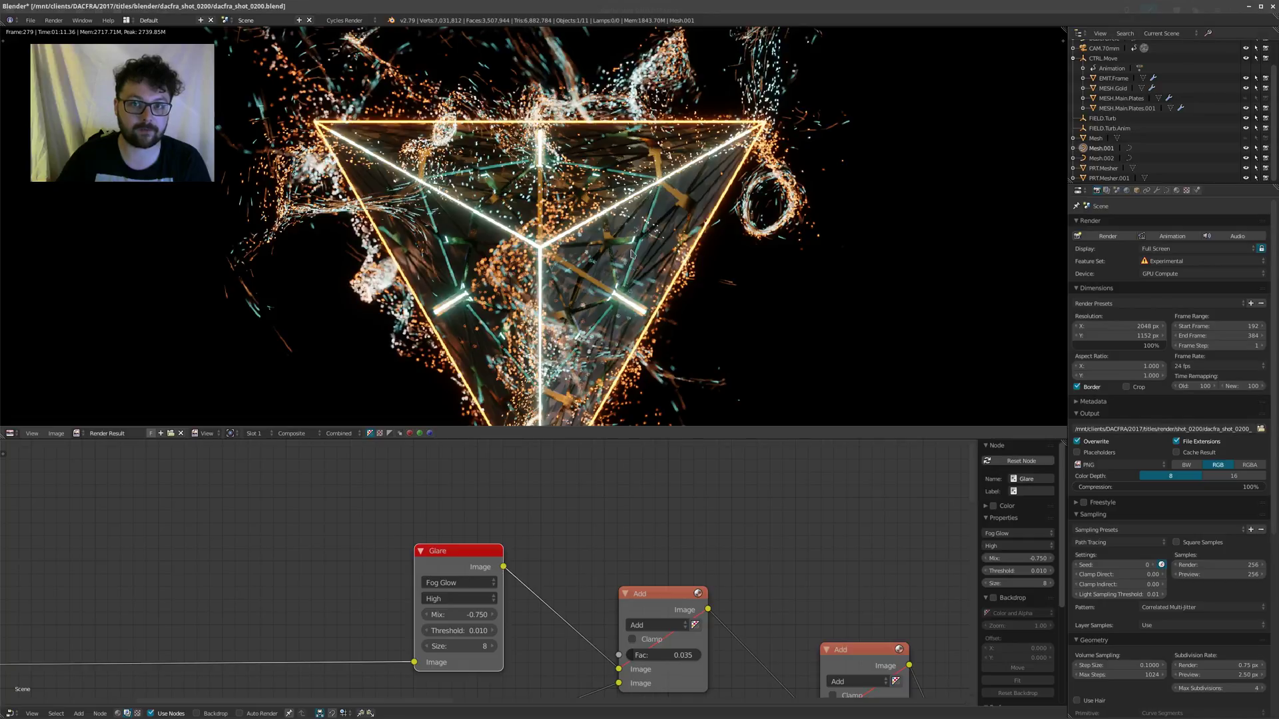
middle_drag(485, 233, 481, 222)
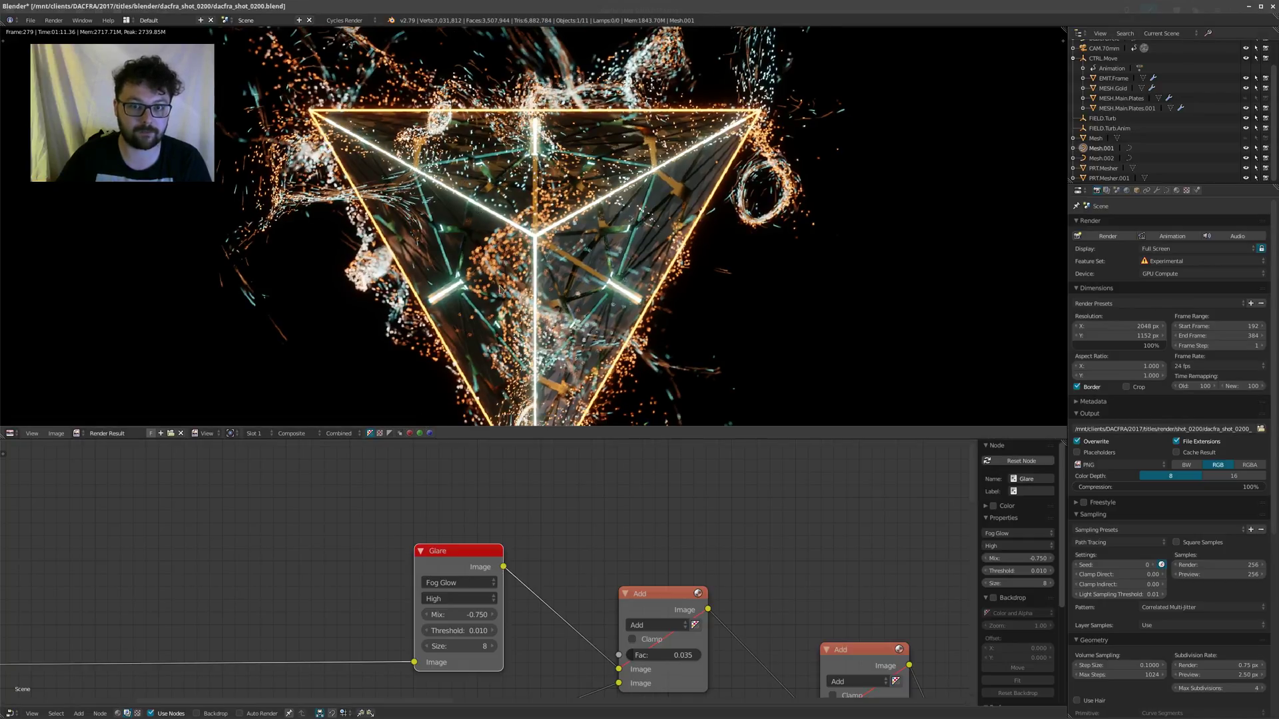
Step: Mute the Glare node once more, inspect the bright edges without glow, and re-enable it
click(459, 559)
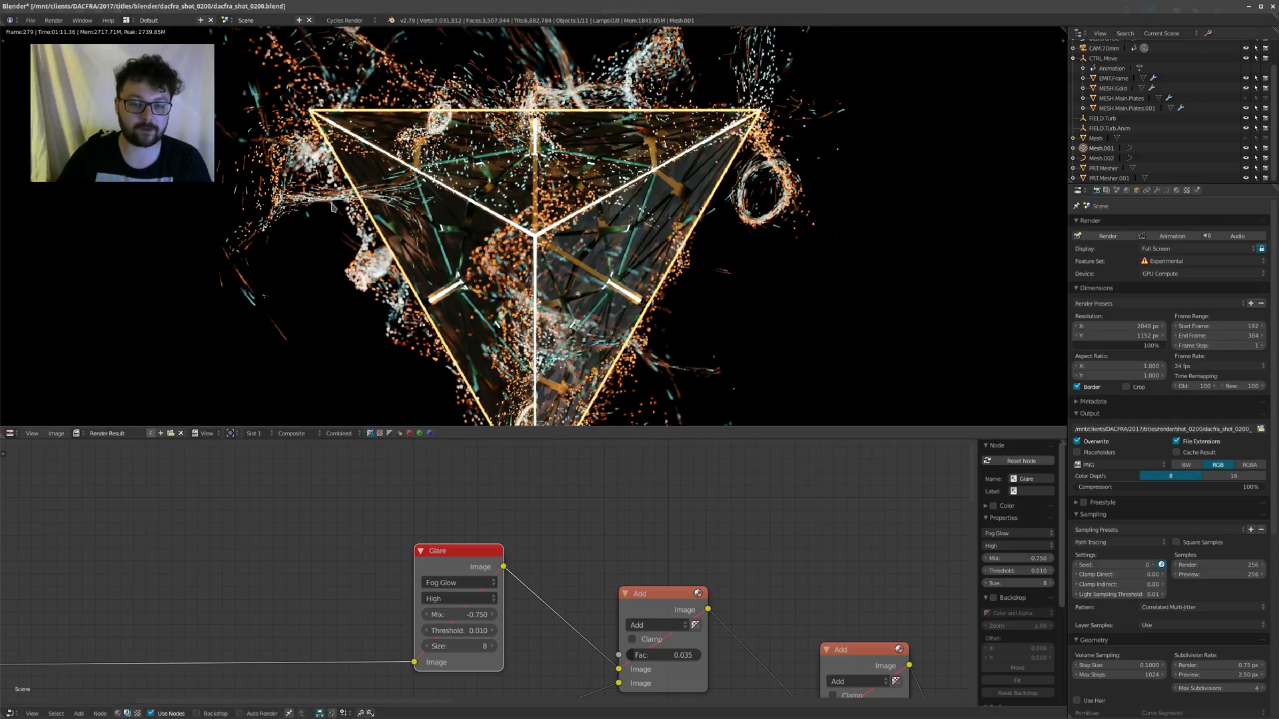
middle_drag(365, 173, 295, 147)
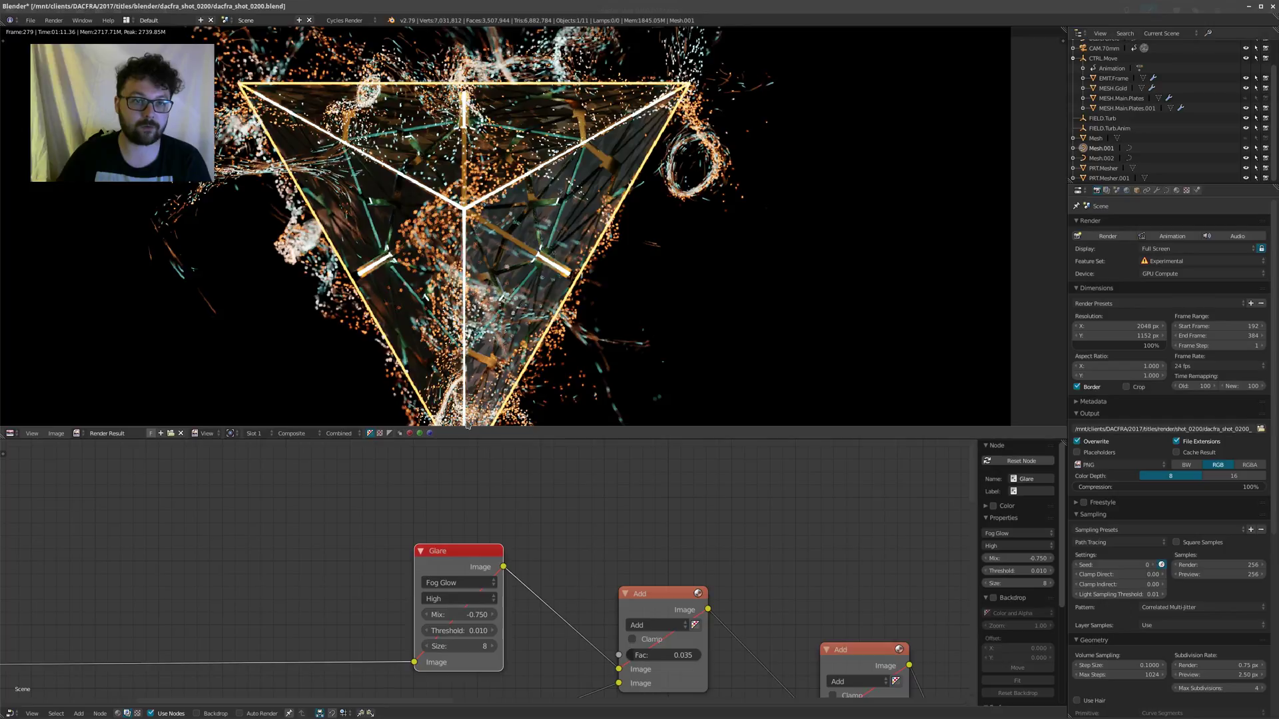
scroll(470, 193, up, 1)
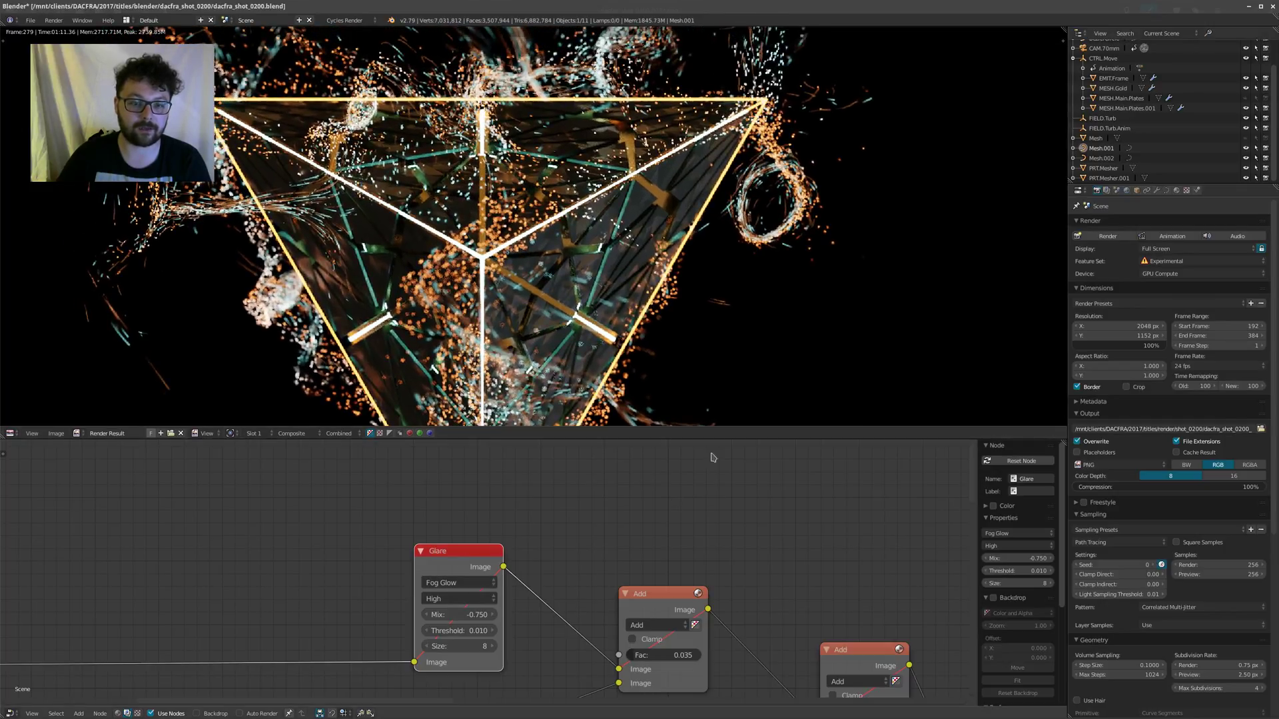
click(476, 565)
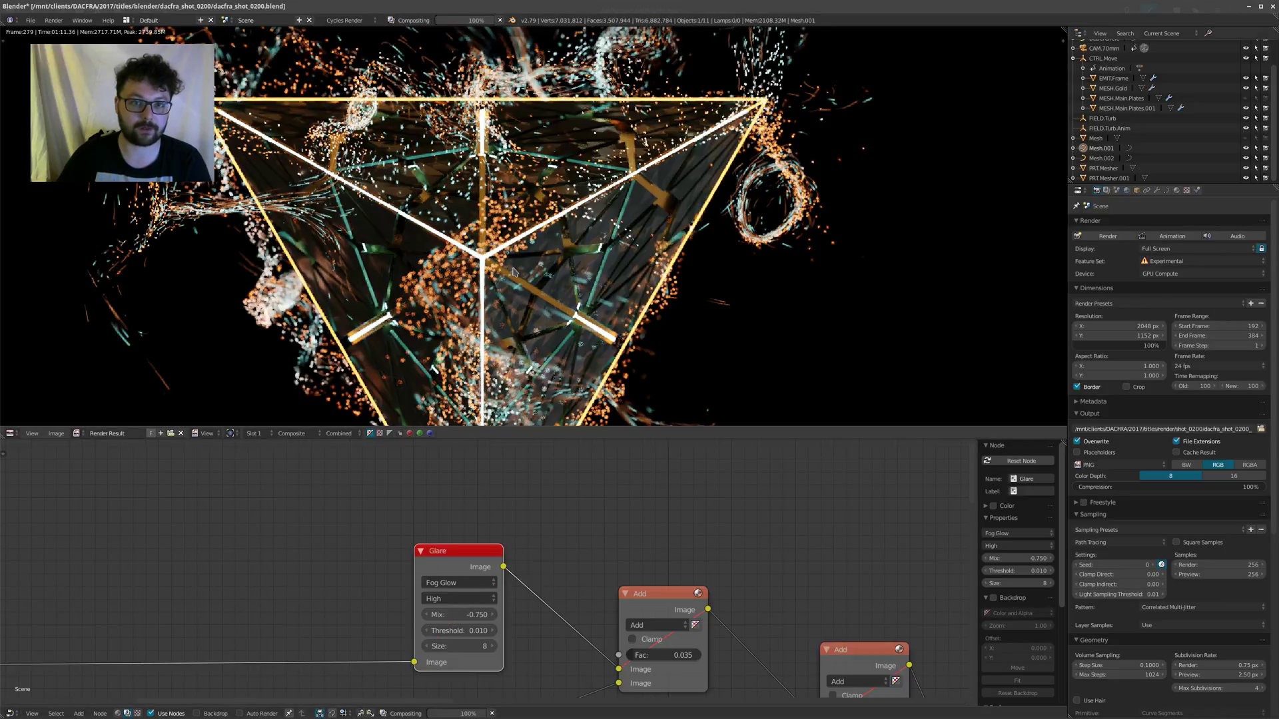
scroll(540, 265, down, 2)
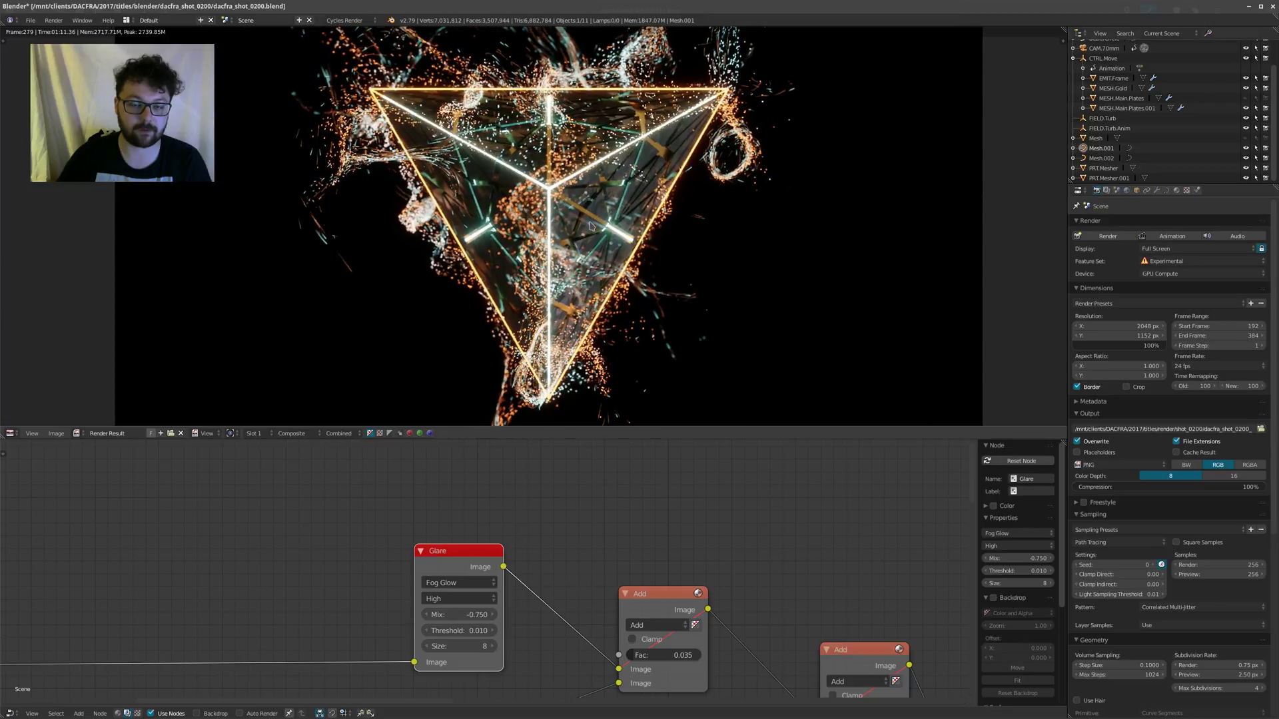
Step: Unmute the first Add node so the blurred cyan gradient is mixed into the image, and view the whole render
middle_drag(446, 409, 406, 424)
middle_drag(426, 506, 596, 500)
scroll(403, 469, down, 2)
click(666, 459)
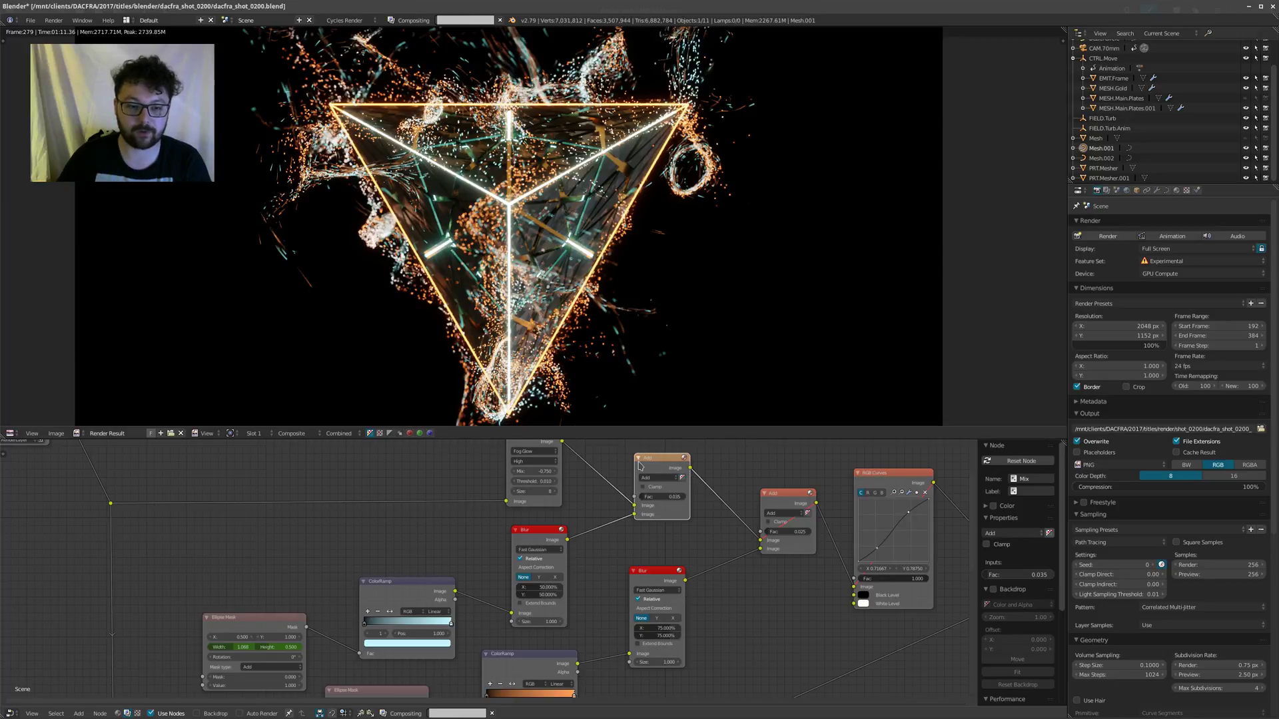
middle_drag(508, 254, 508, 308)
scroll(508, 308, down, 1)
scroll(508, 308, up, 1)
scroll(466, 293, down, 1)
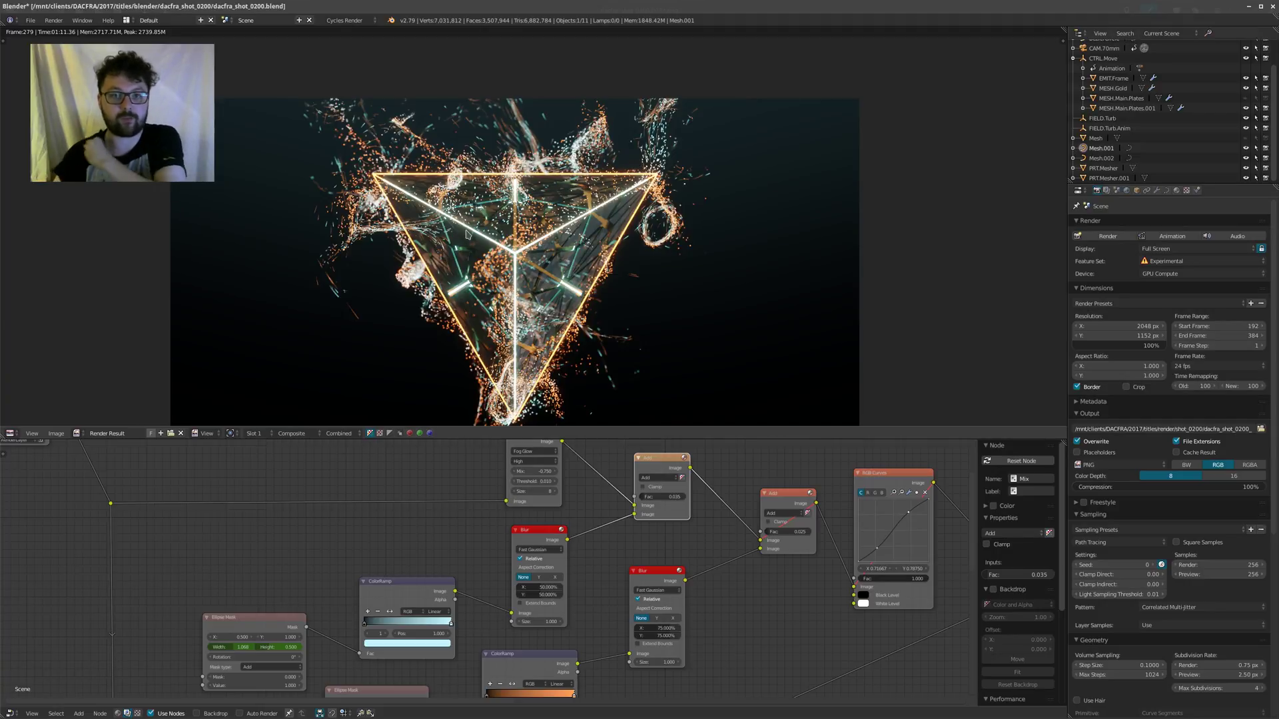
Step: Unmute the second Add node so the blurred orange gradient is mixed in, and inspect the background tint in the render
middle_drag(776, 494, 659, 491)
click(659, 491)
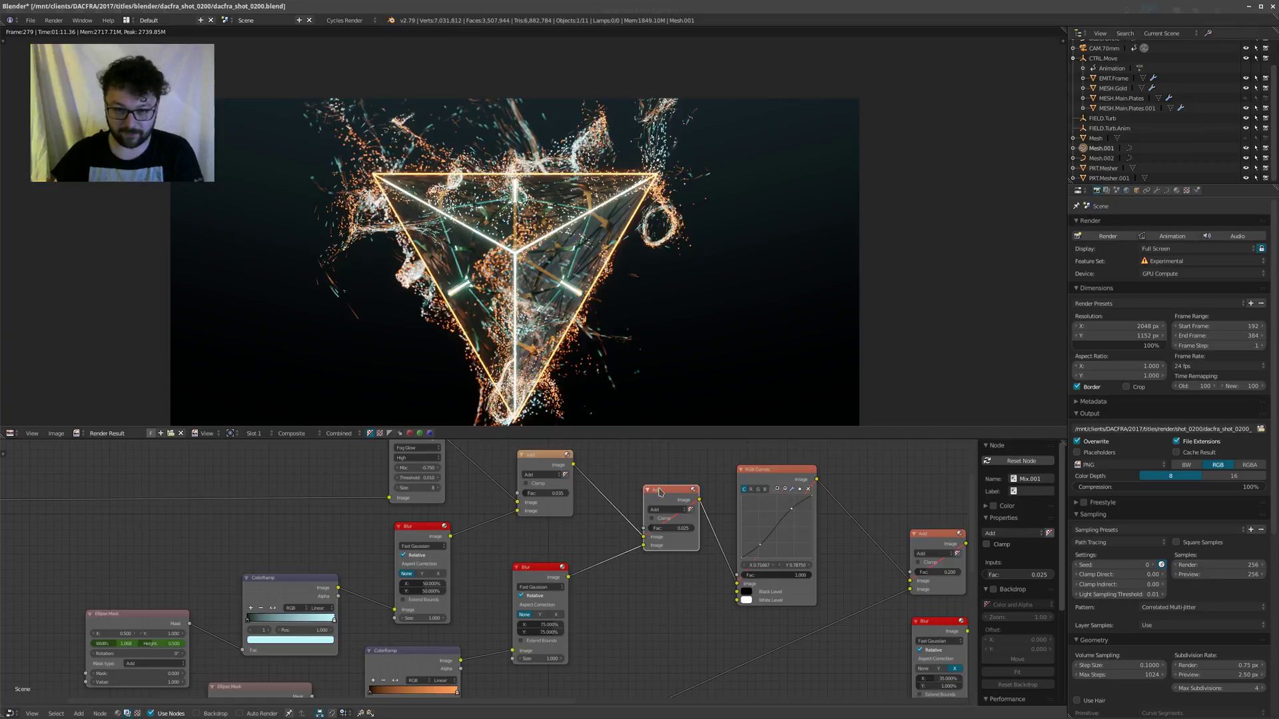
middle_drag(572, 299, 611, 267)
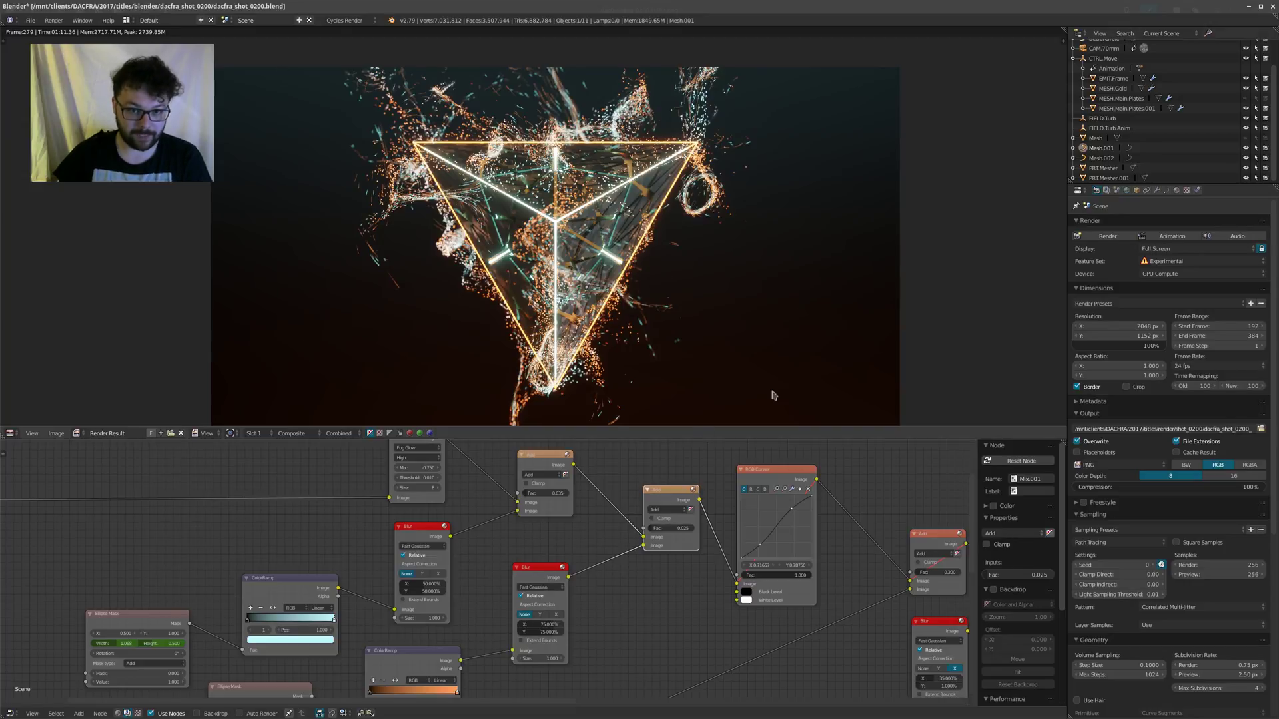
middle_drag(552, 262, 546, 304)
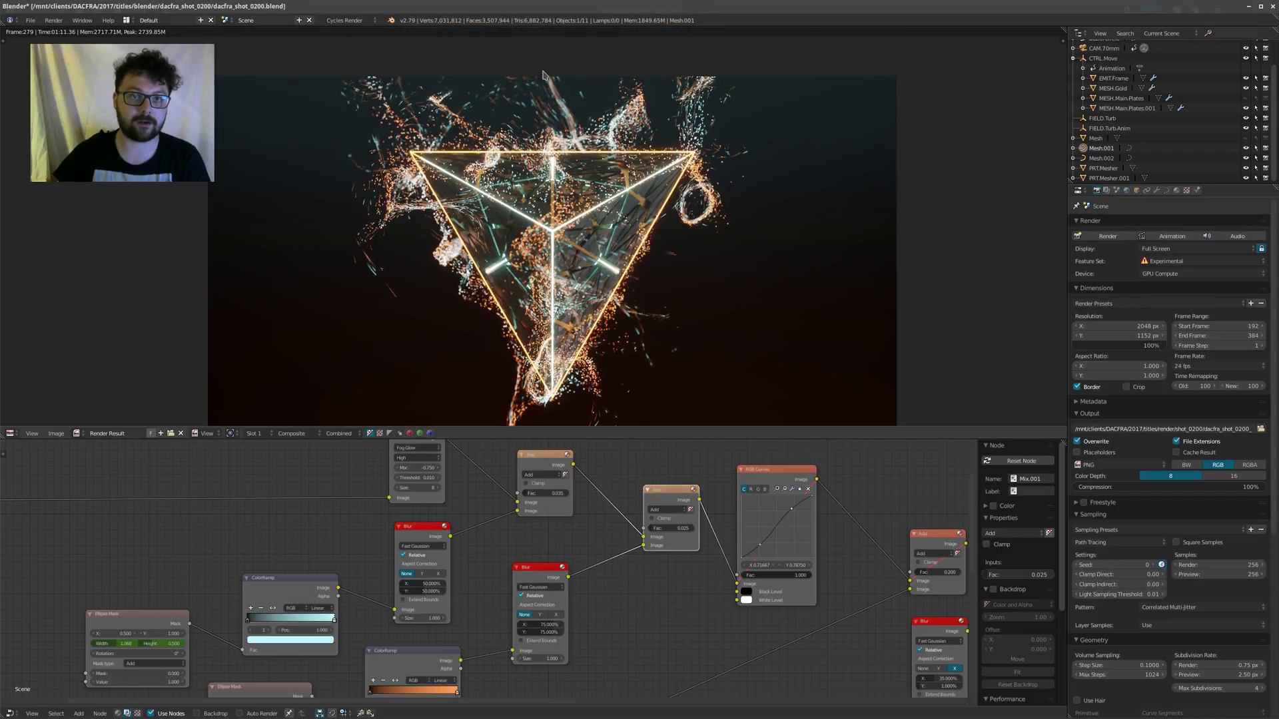
middle_drag(556, 270, 580, 239)
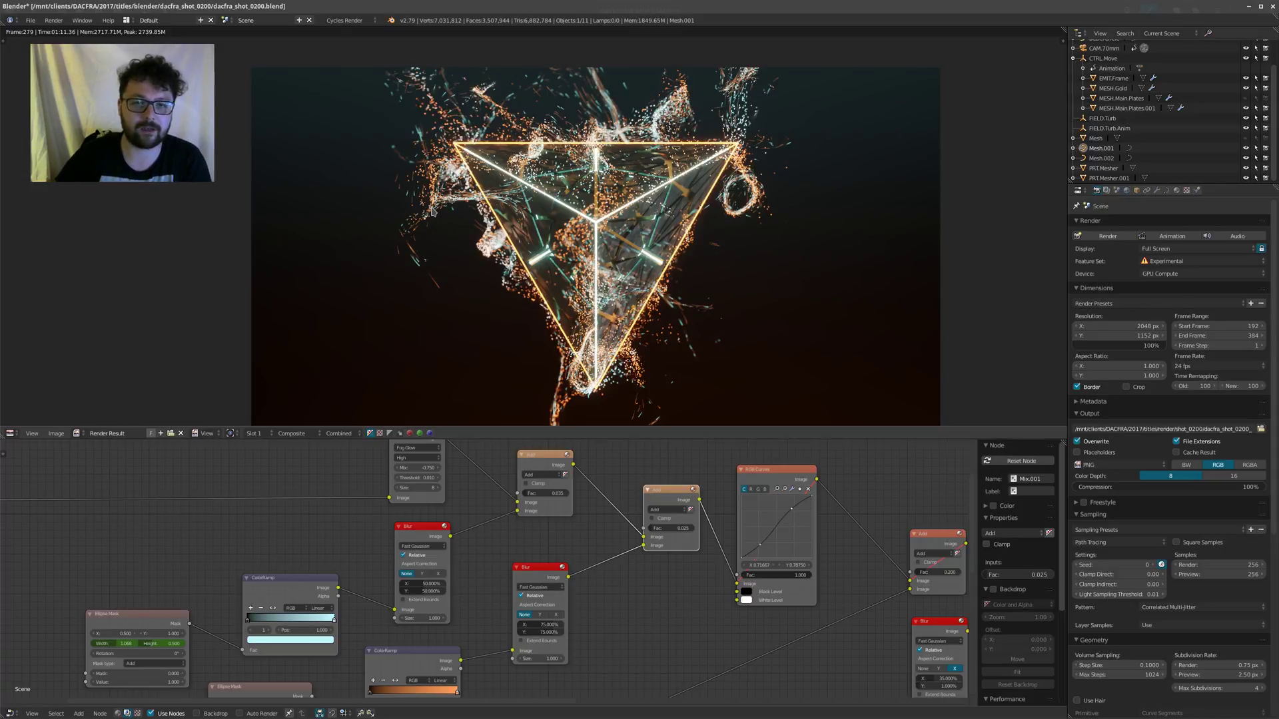
Step: Connect the cyan gradient's Blur node directly to the Composite output and mute the Blur
scroll(425, 526, down, 6)
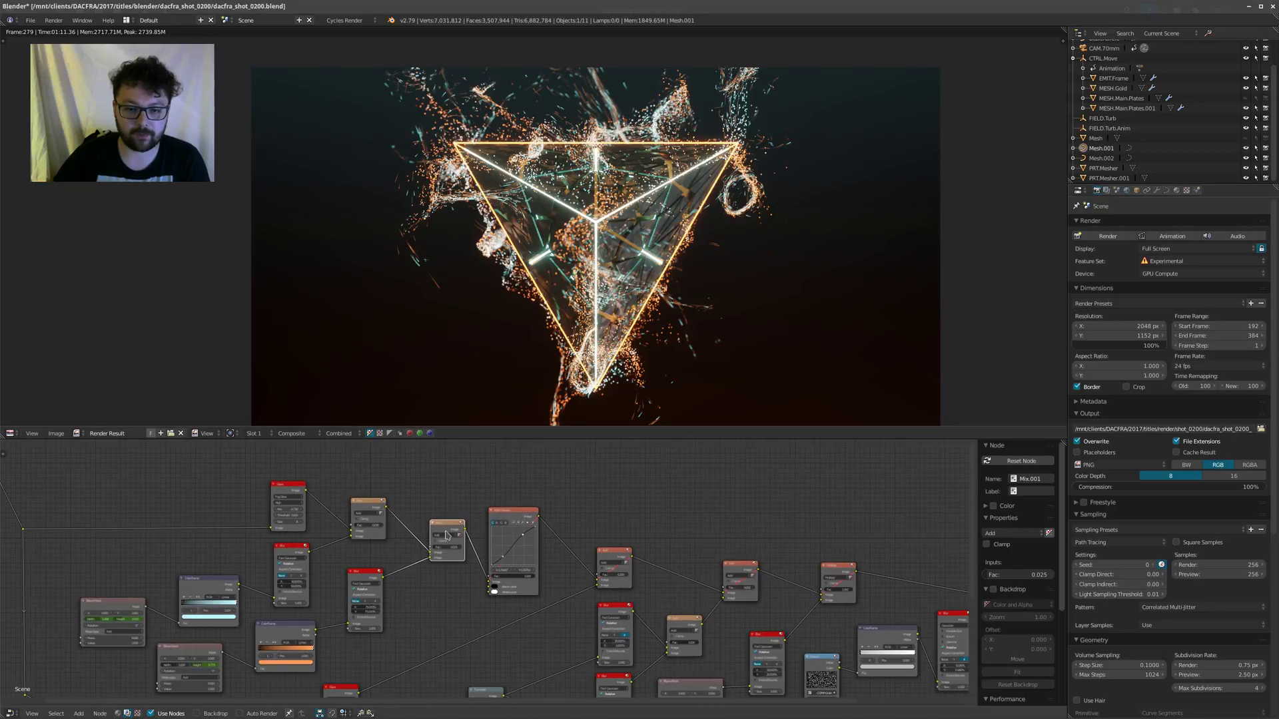
key(g)
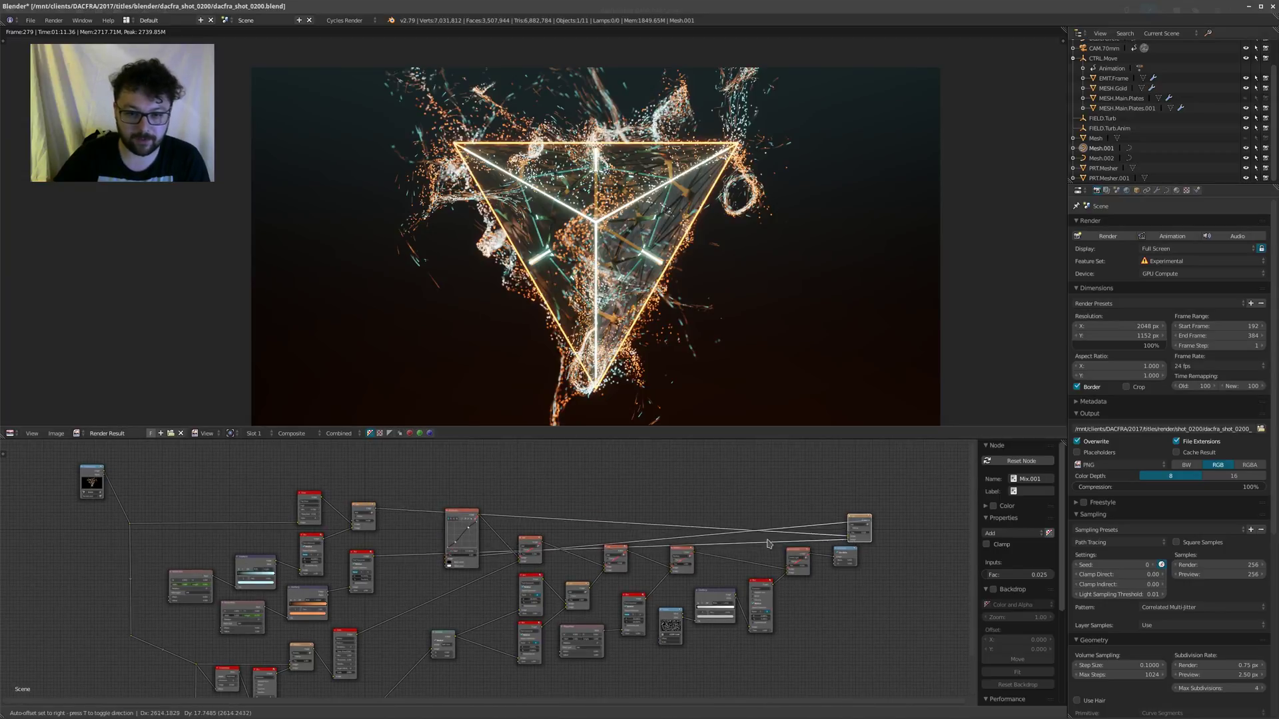
click(313, 534)
drag(326, 541, 831, 560)
scroll(766, 506, up, 5)
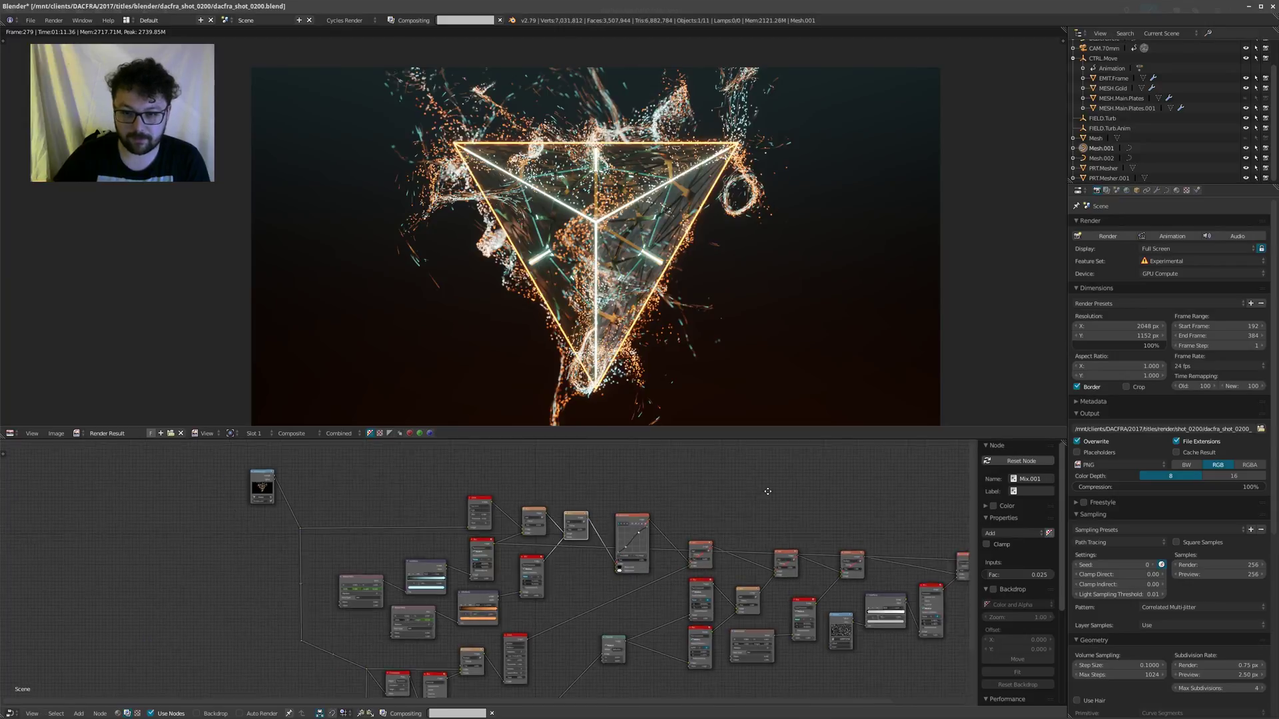
middle_drag(397, 591, 306, 561)
click(452, 533)
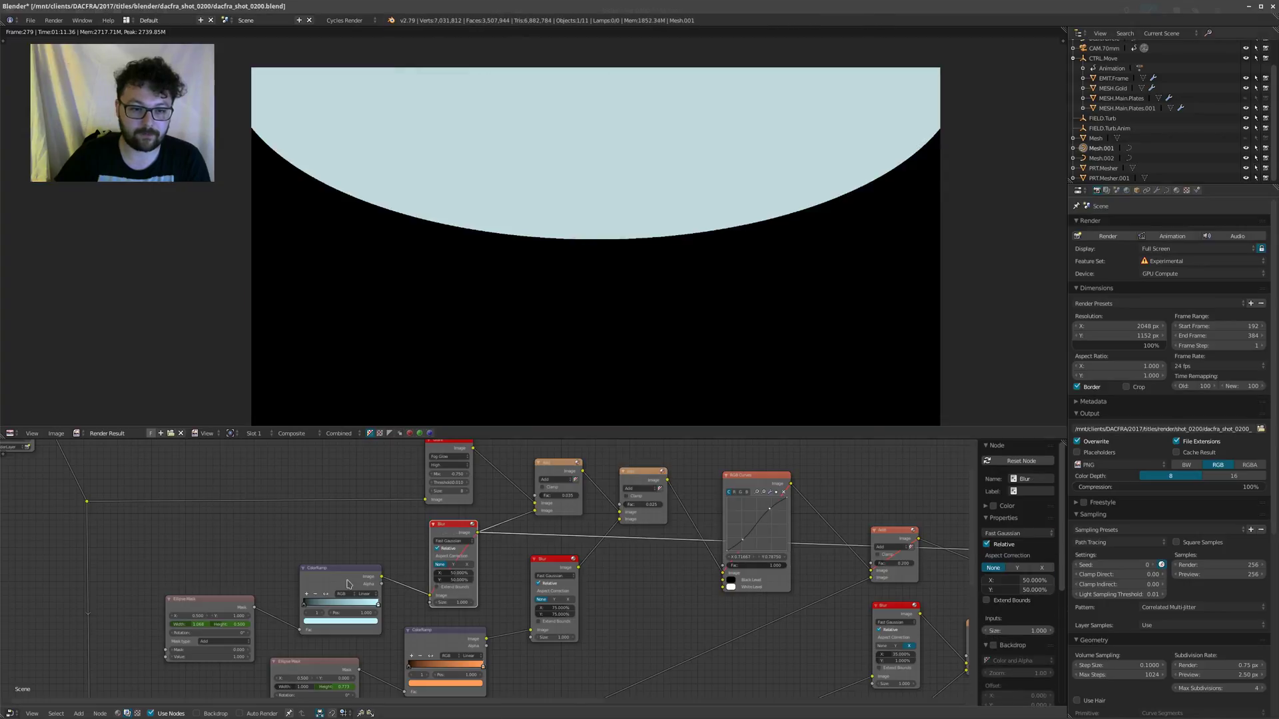
Step: Mute the cyan ColorRamp to preview the plain Ellipse Mask, and shift the mask node slightly down
click(306, 584)
key(m)
middle_drag(188, 579, 307, 518)
scroll(305, 521, up, 1)
click(303, 552)
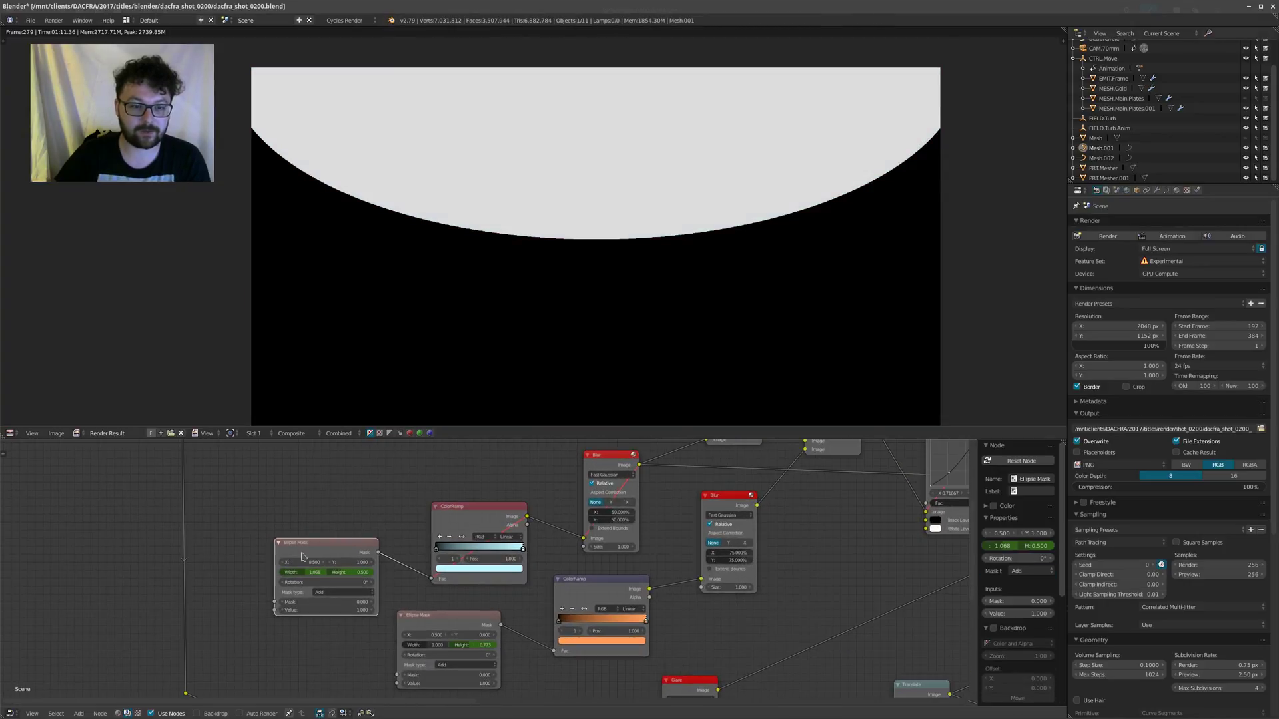
drag(311, 554, 309, 570)
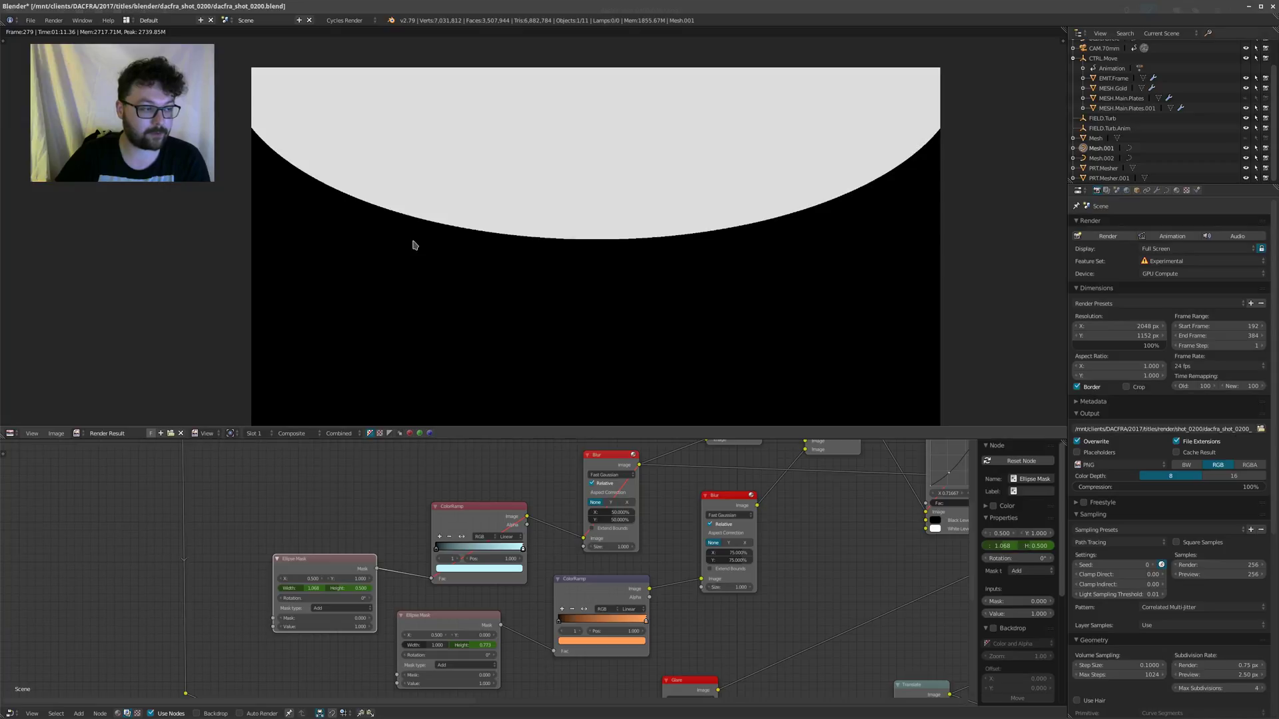
Step: Unmute the cyan ColorRamp to preview the tinted ellipse
middle_drag(453, 511, 346, 508)
click(340, 509)
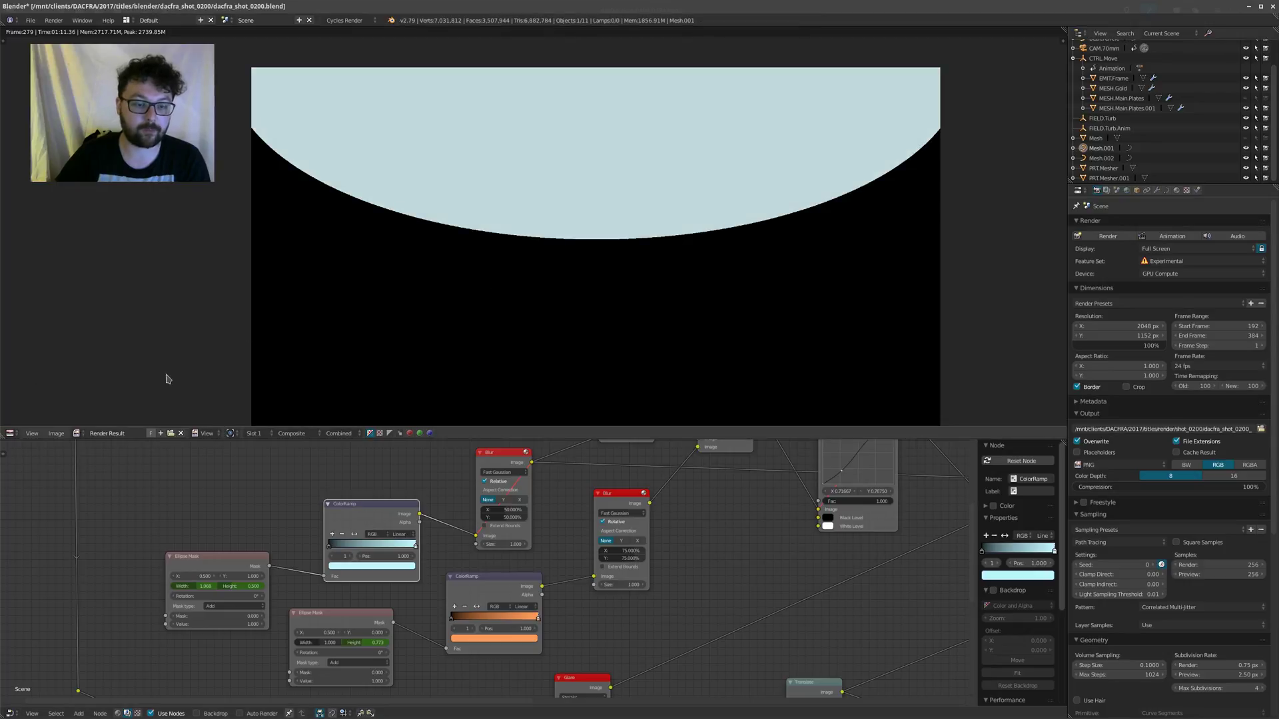
middle_drag(375, 546, 260, 522)
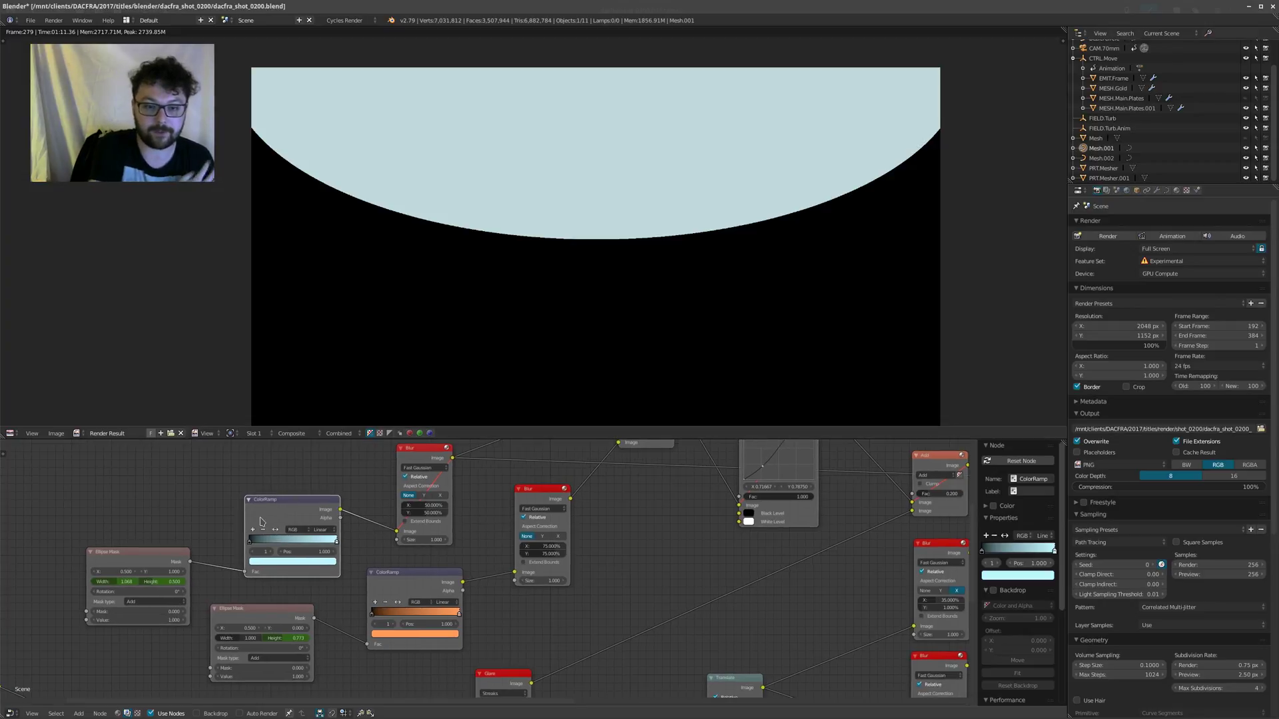
Step: Unmute the Blur node after the cyan ColorRamp and examine the softened gradient
middle_drag(439, 467, 444, 545)
click(341, 518)
key(m)
scroll(443, 545, up, 1)
middle_drag(546, 368, 516, 337)
middle_drag(608, 508, 565, 573)
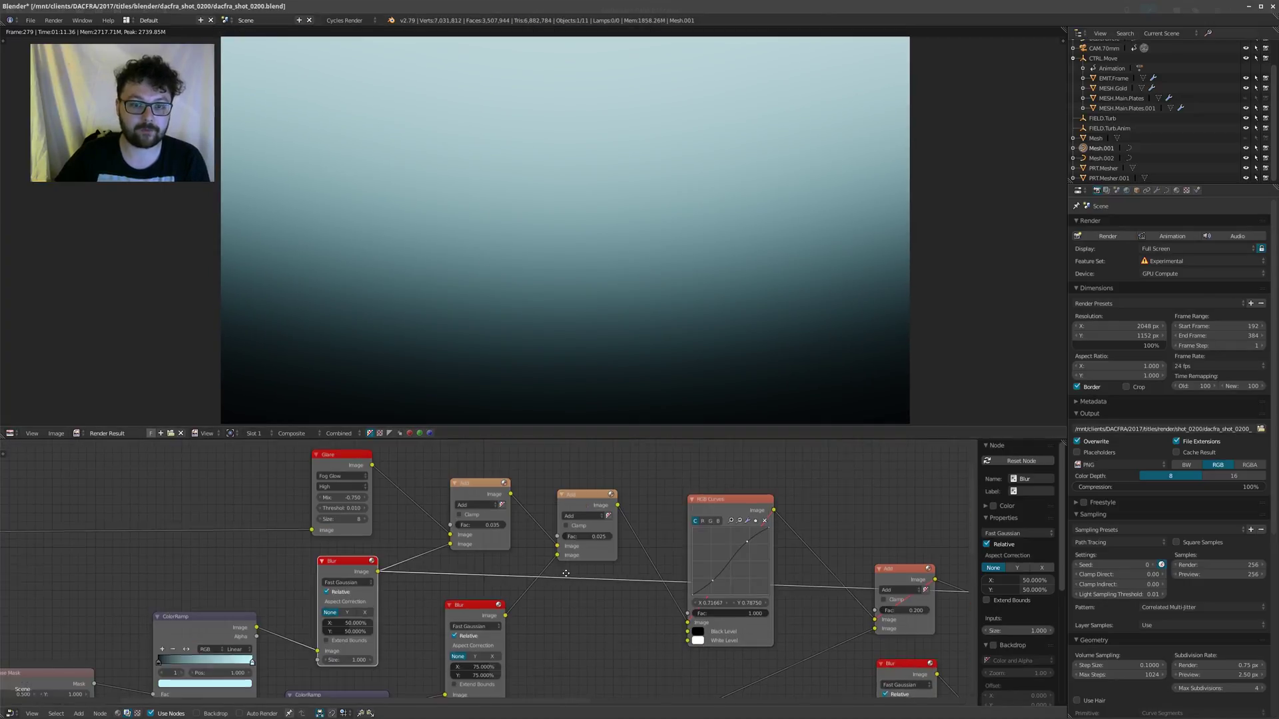
Step: Reconnect the final Linear Light node's output to the Composite node's image input
scroll(476, 504, down, 3)
scroll(476, 504, down, 2)
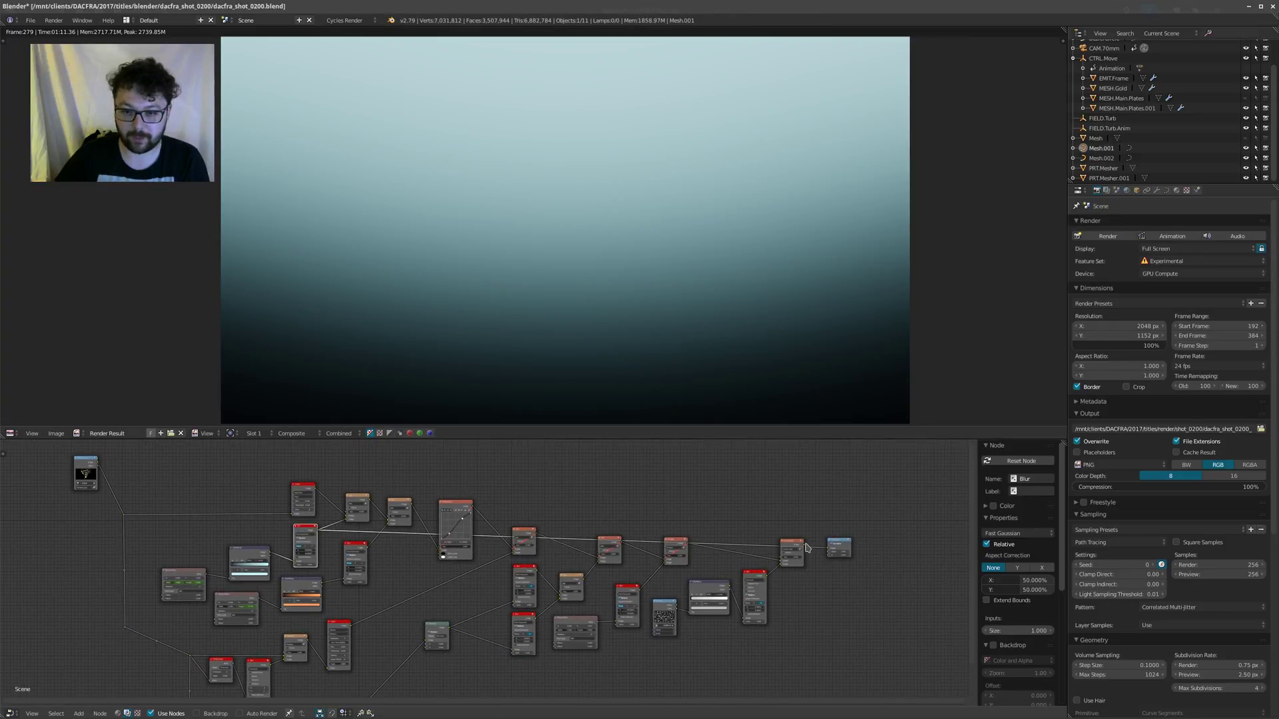
scroll(803, 546, up, 3)
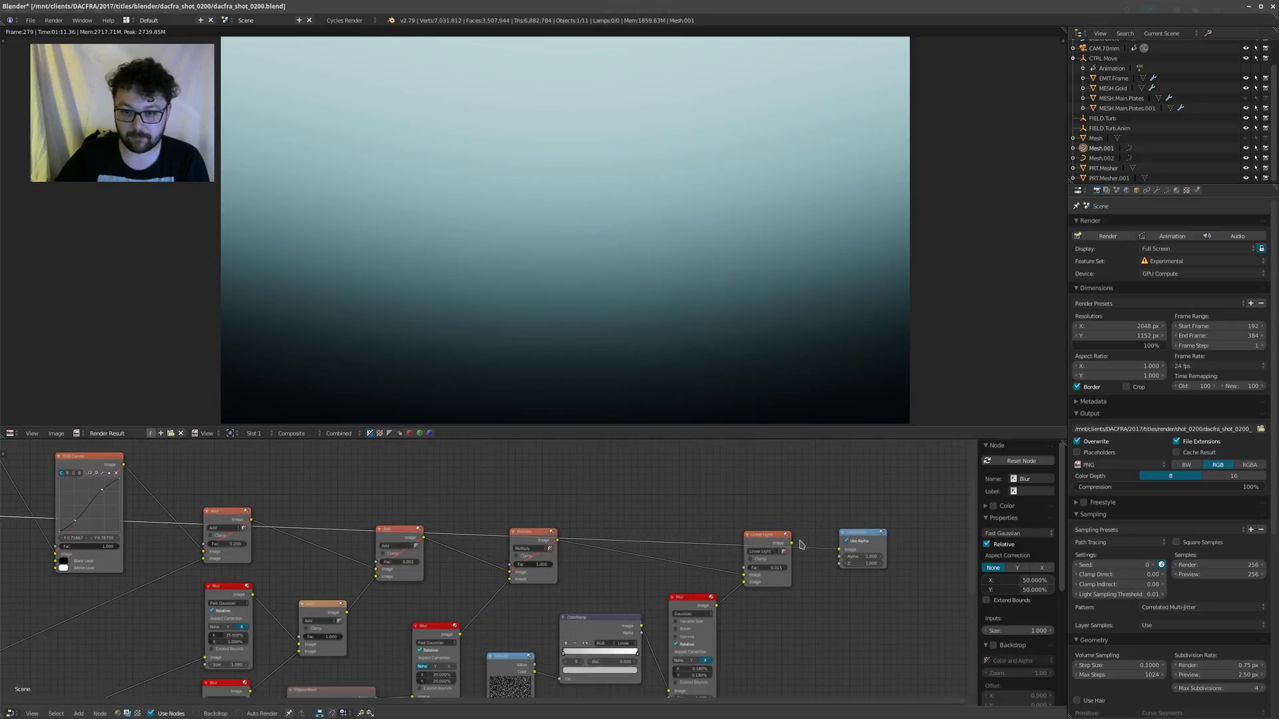
drag(791, 544, 840, 550)
Step: Mute the Add node with factor 0.025 that blends in the orange gradient, and select the Add node with factor 0.035
middle_drag(298, 519, 726, 542)
scroll(446, 483, up, 5)
scroll(389, 493, up, 2)
middle_drag(389, 494, 542, 545)
scroll(573, 553, down, 4)
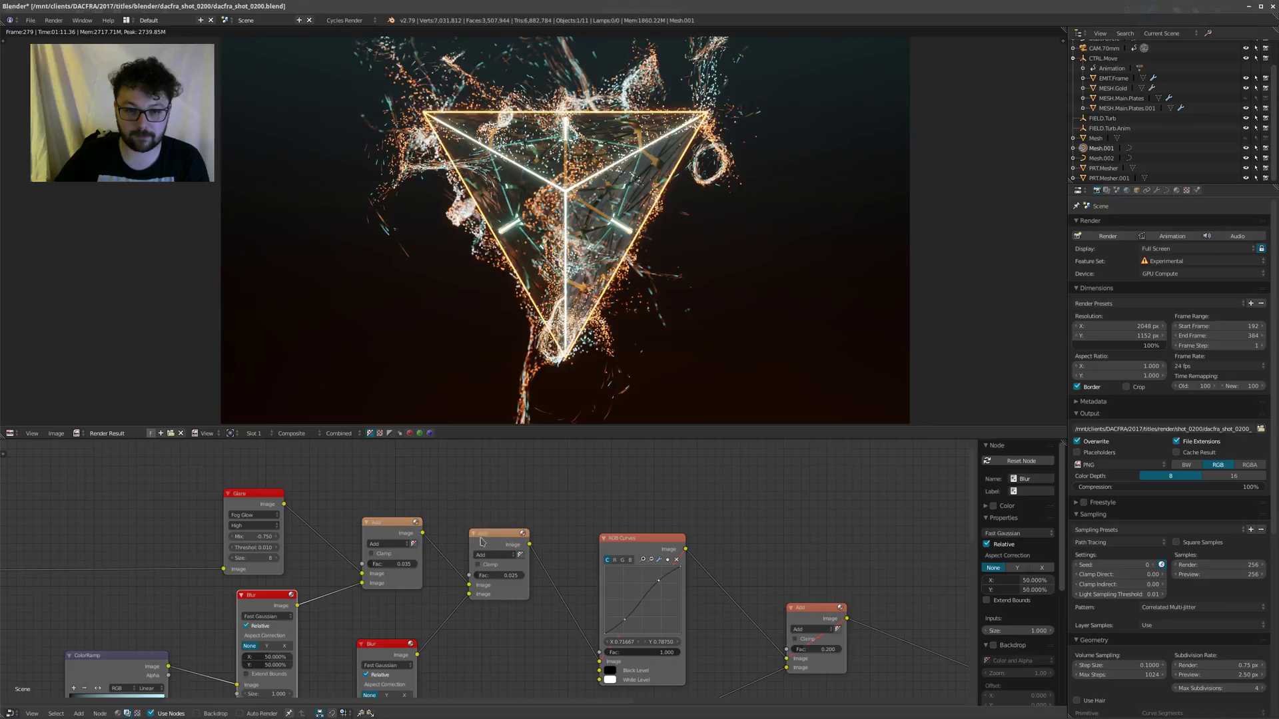
click(408, 521)
middle_drag(409, 521, 536, 480)
scroll(537, 480, up, 1)
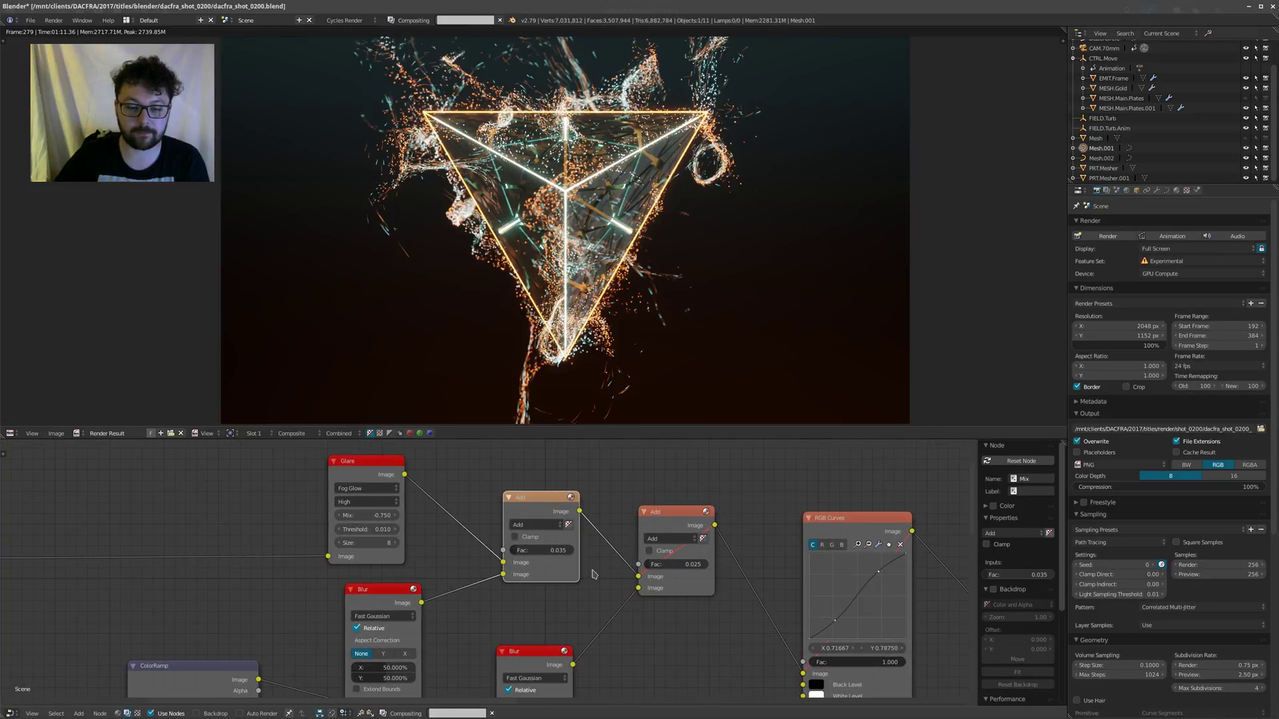
Step: Examine the 0.035 Add node that blends the blurred cyan gradient with the Glare output, comparing it against the composited image
middle_drag(592, 574, 528, 516)
scroll(527, 516, up, 2)
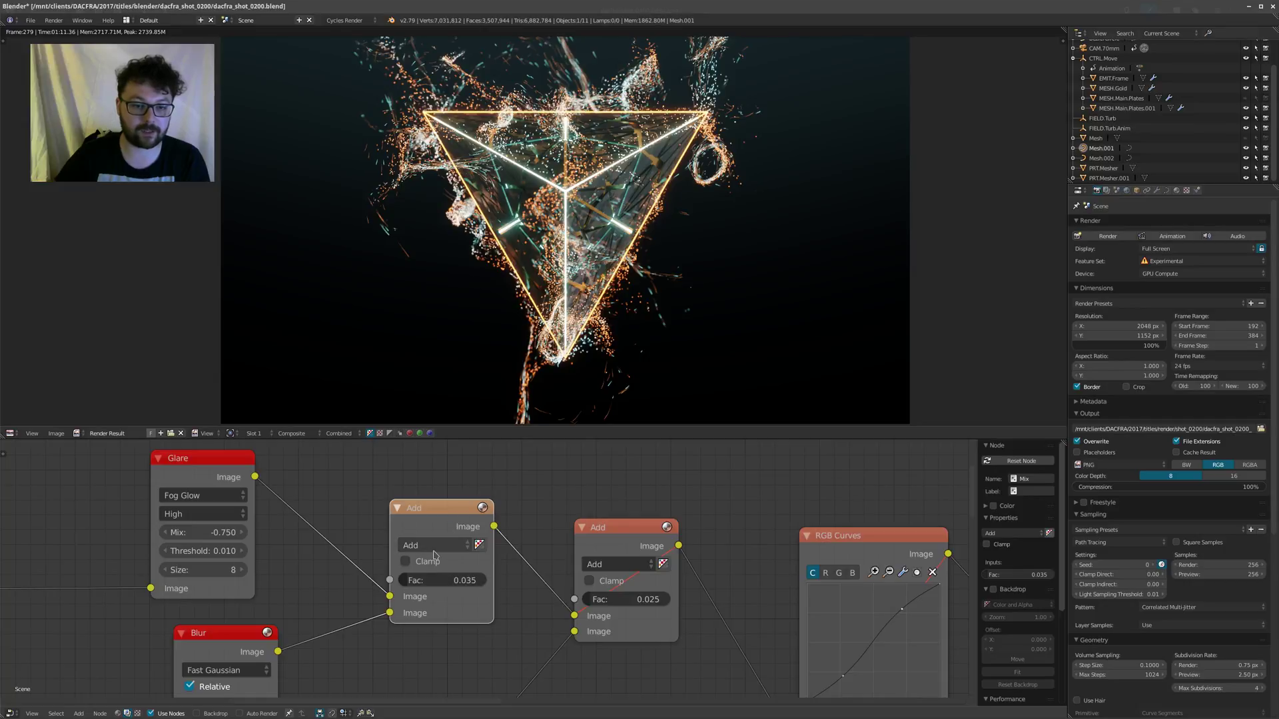
scroll(337, 469, down, 4)
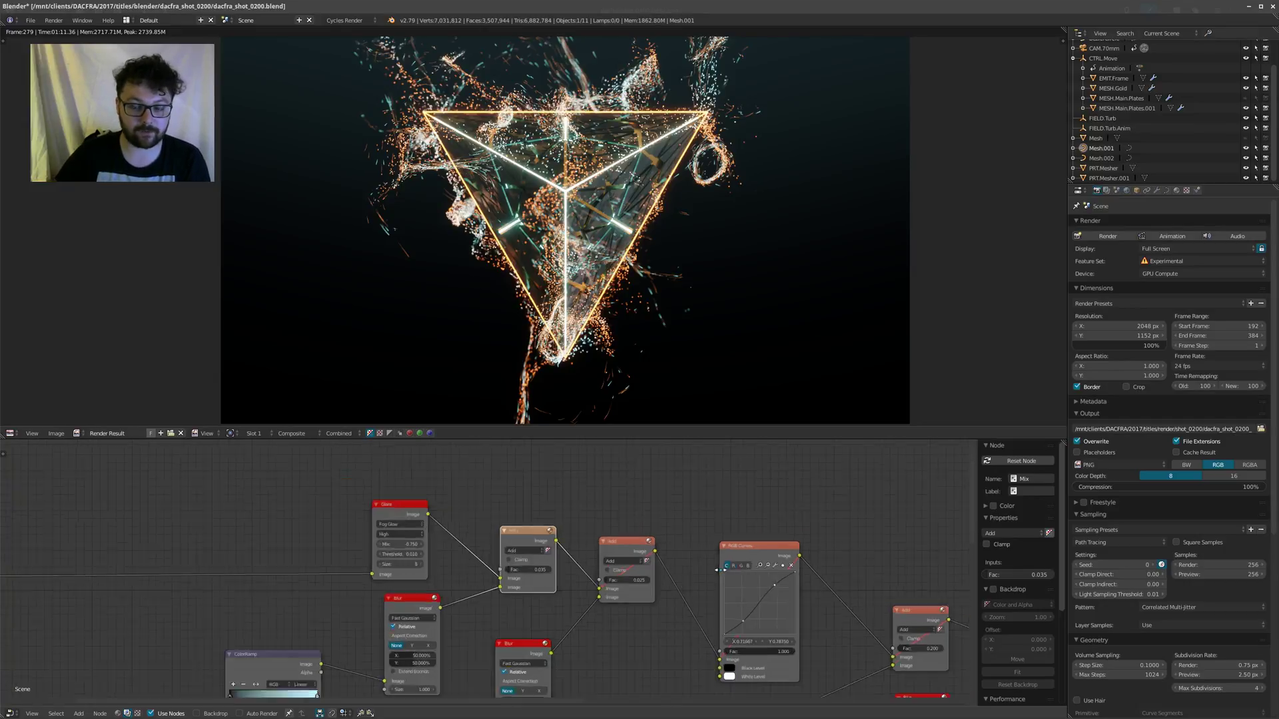
ctrl+scroll(616, 550, right, 3)
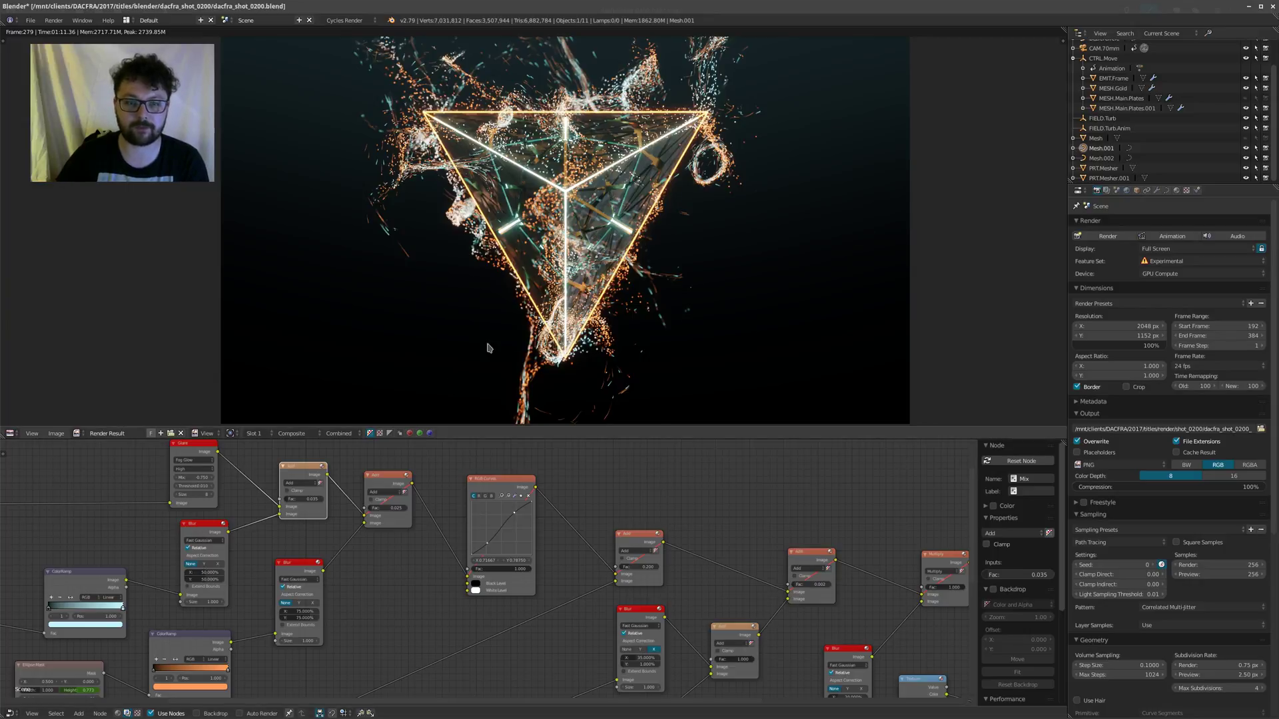
scroll(479, 493, up, 2)
scroll(479, 493, up, 1)
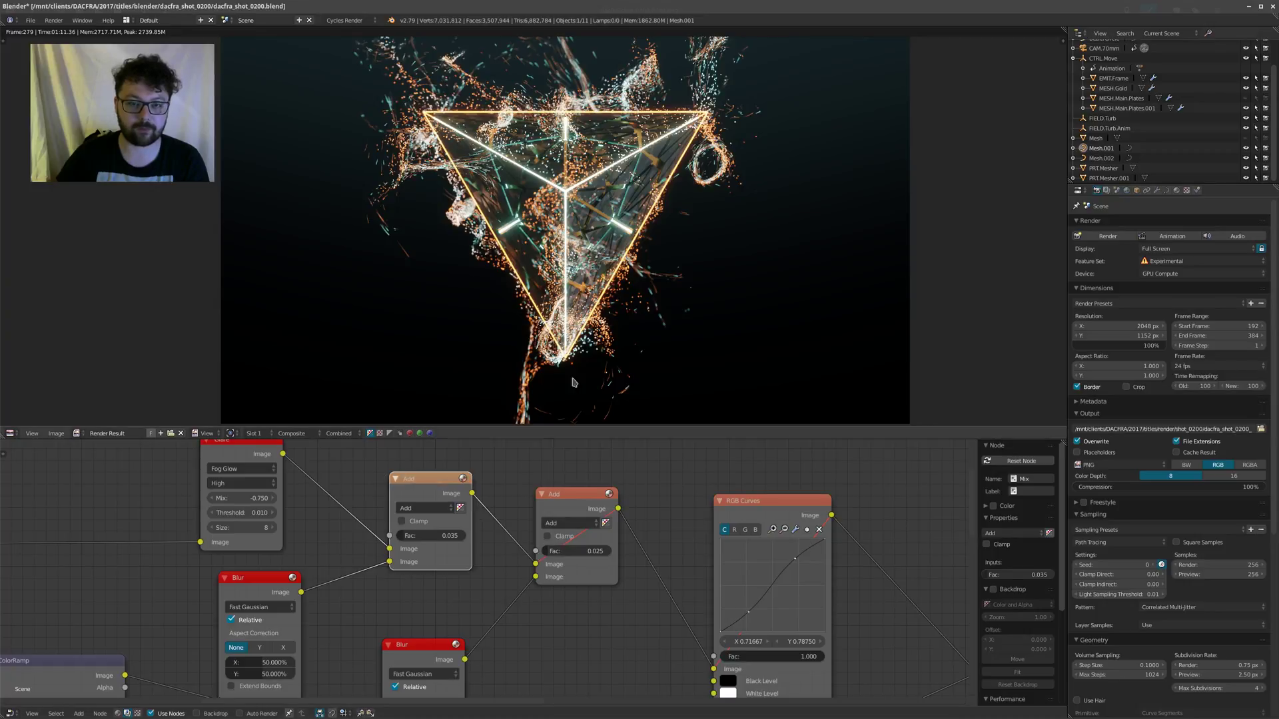
scroll(466, 480, up, 2)
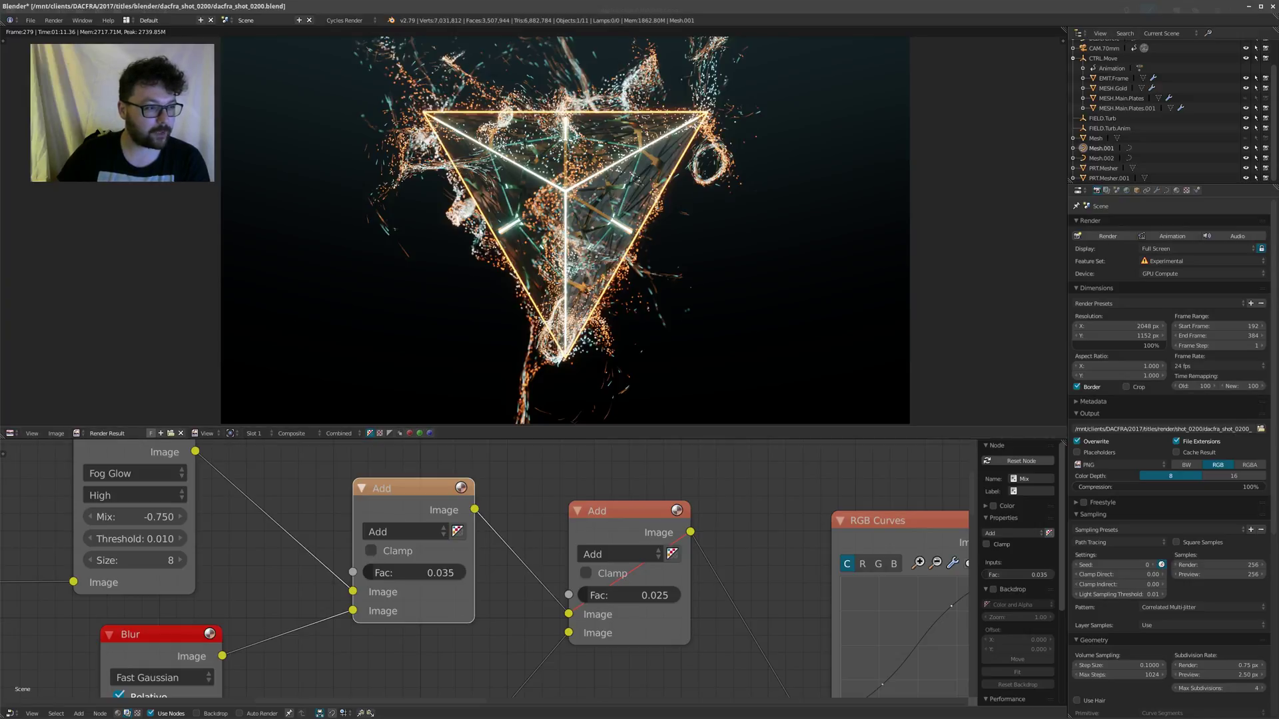
scroll(482, 547, down, 2)
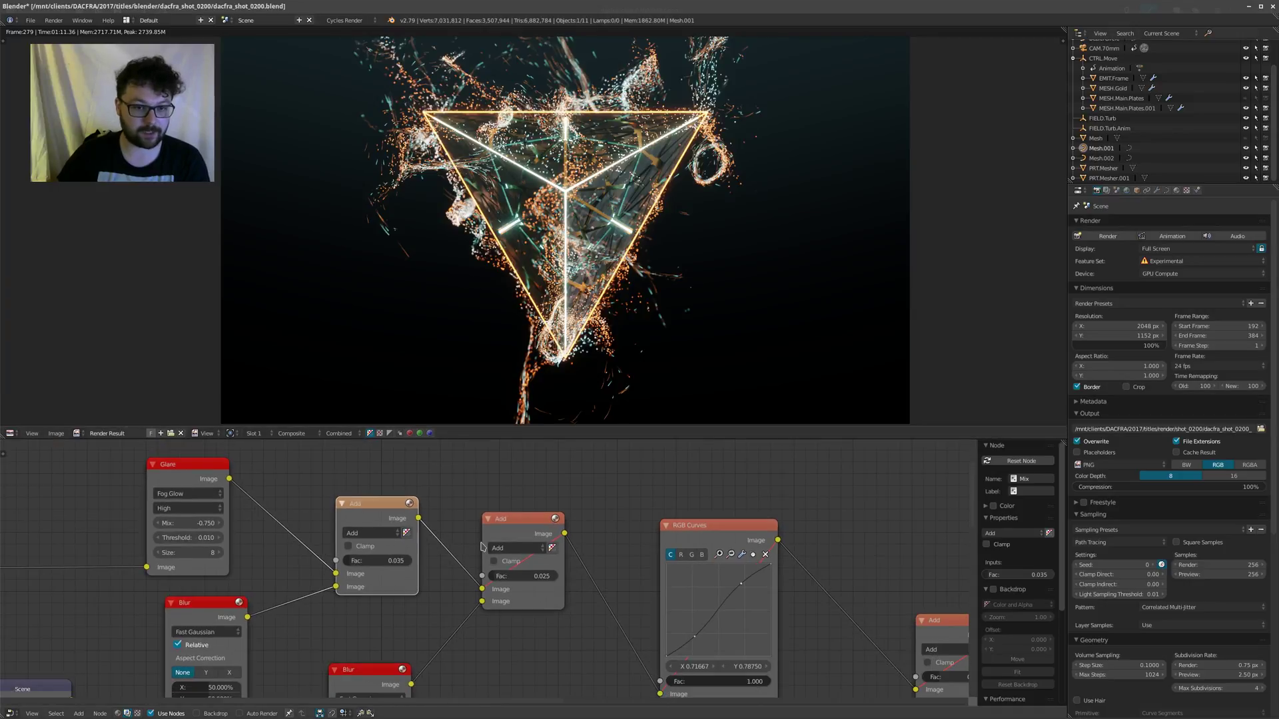
Step: Select CAM.70mm, display its camera settings, and change the render result viewer to a 3D view
click(1104, 48)
click(1156, 190)
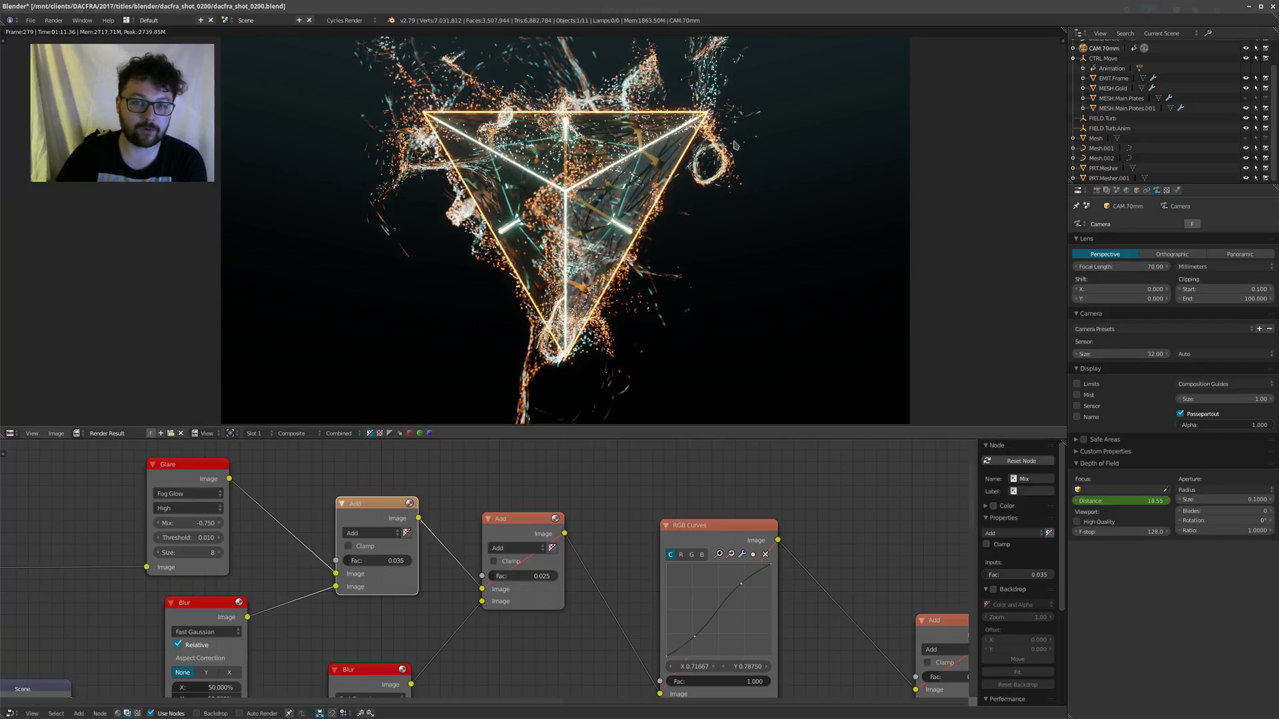
click(10, 433)
click(30, 426)
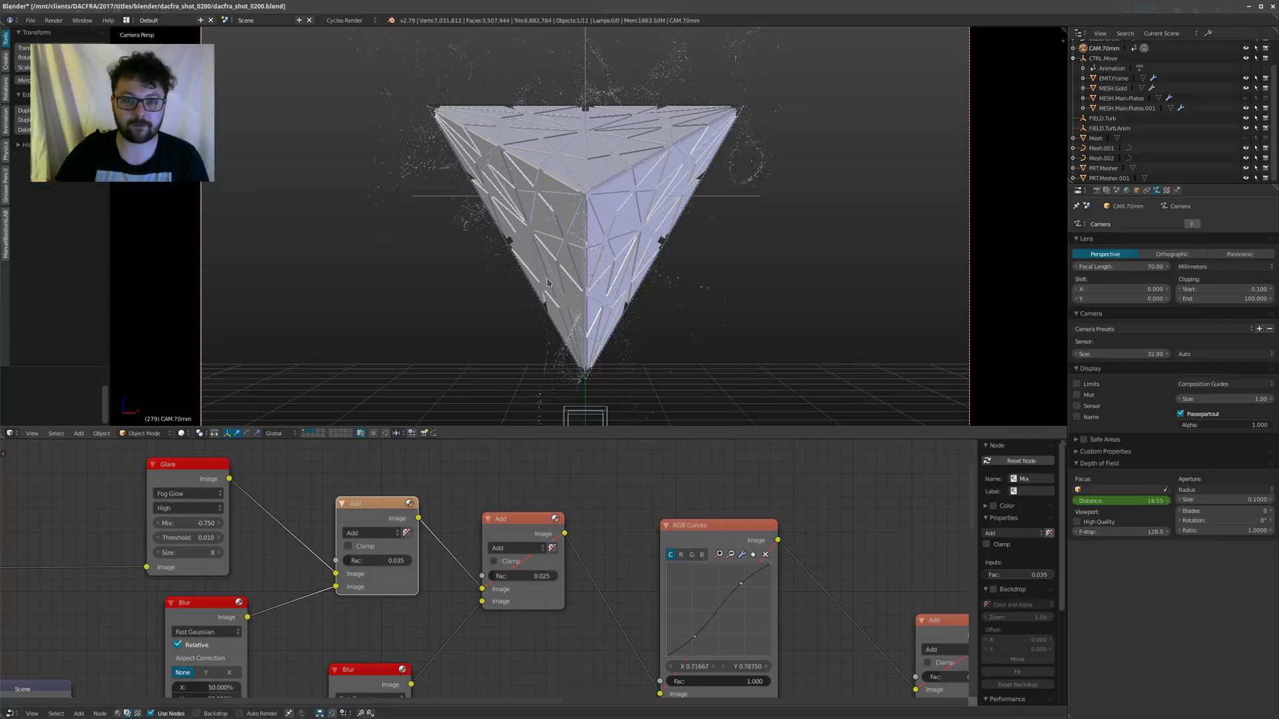
Step: Preview the camera view with rendered shading, with the whole camera frame in view
scroll(546, 282, down, 4)
scroll(552, 270, up, 2)
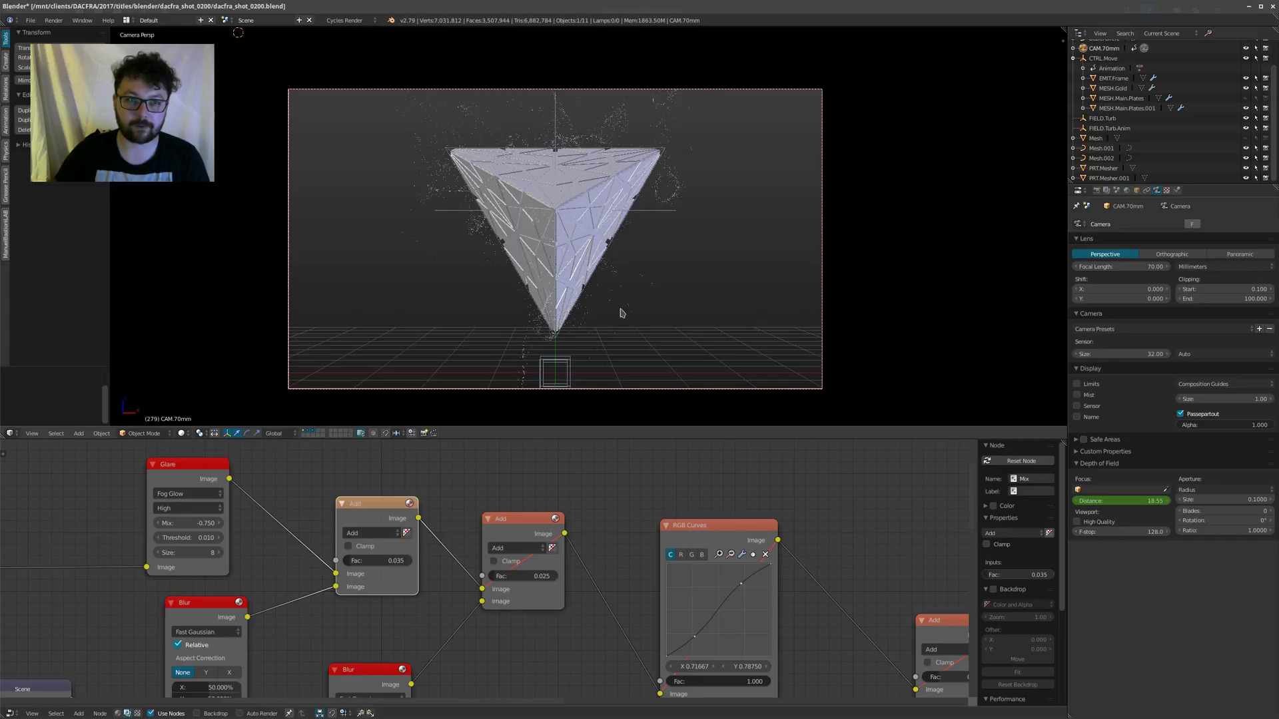
key(shift+z)
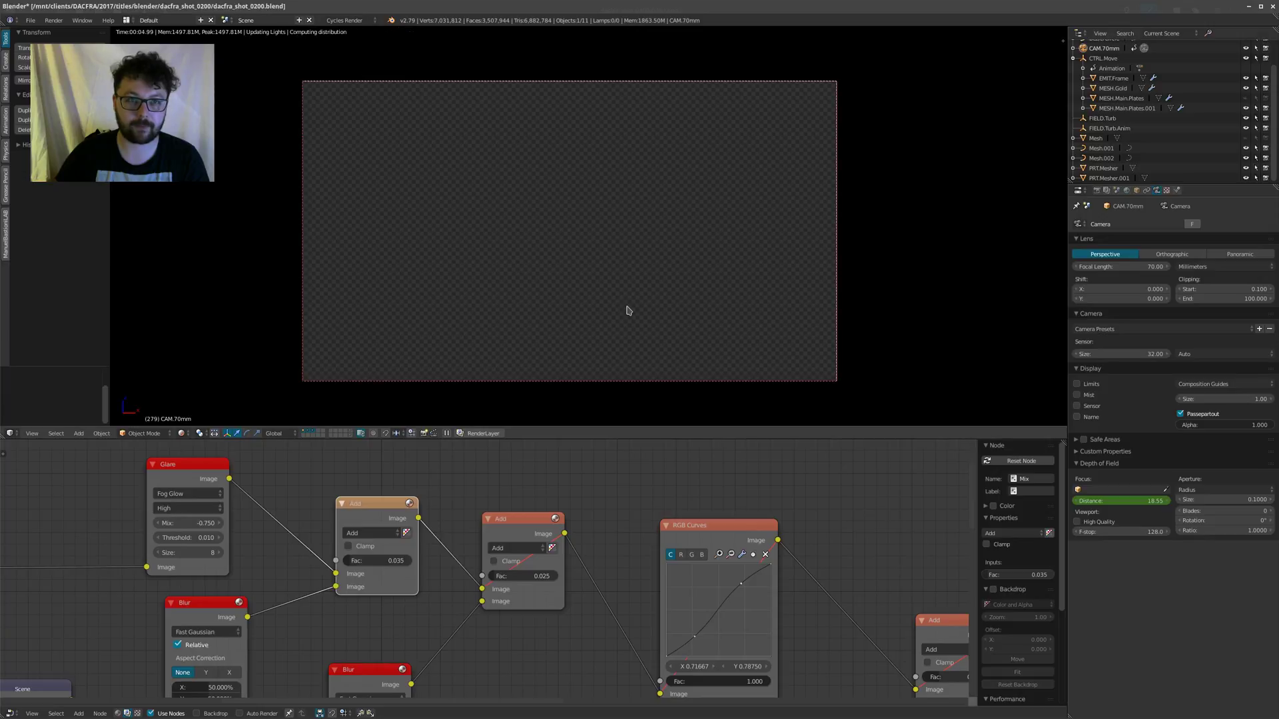
scroll(589, 278, up, 1)
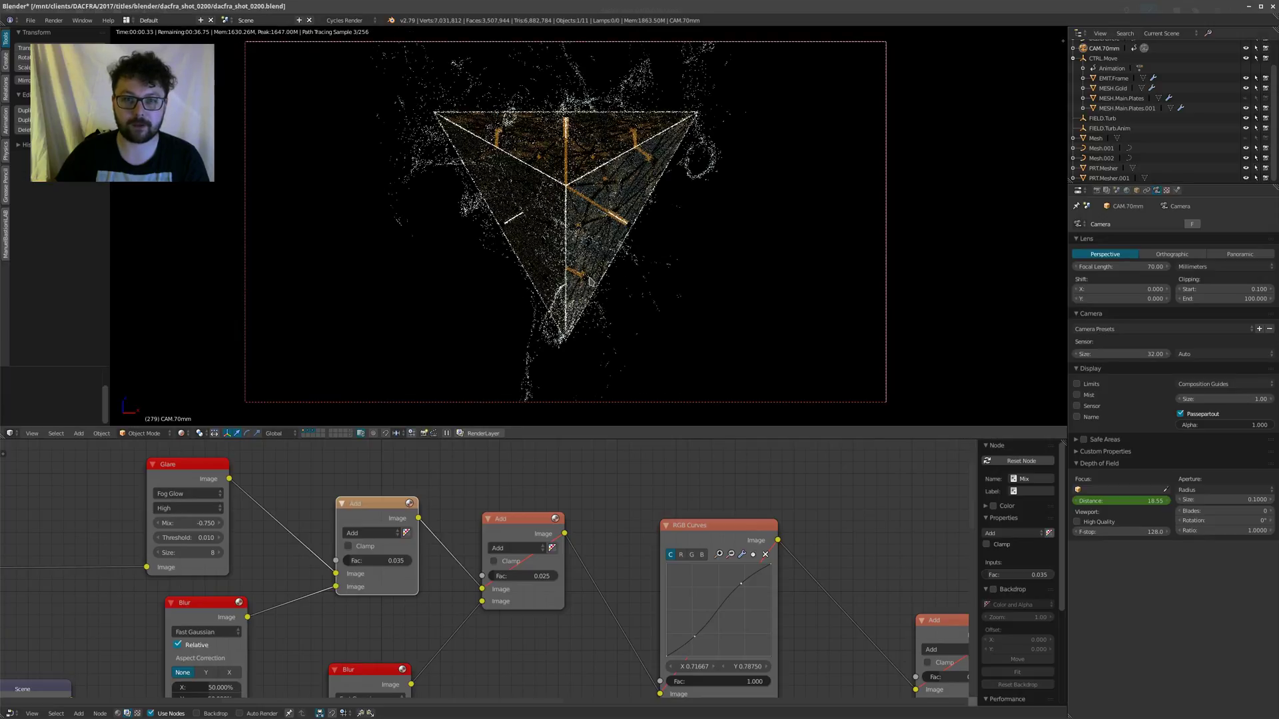
Step: Set the camera's focal length to 35 mm
click(1117, 267)
text(35)
key(Return)
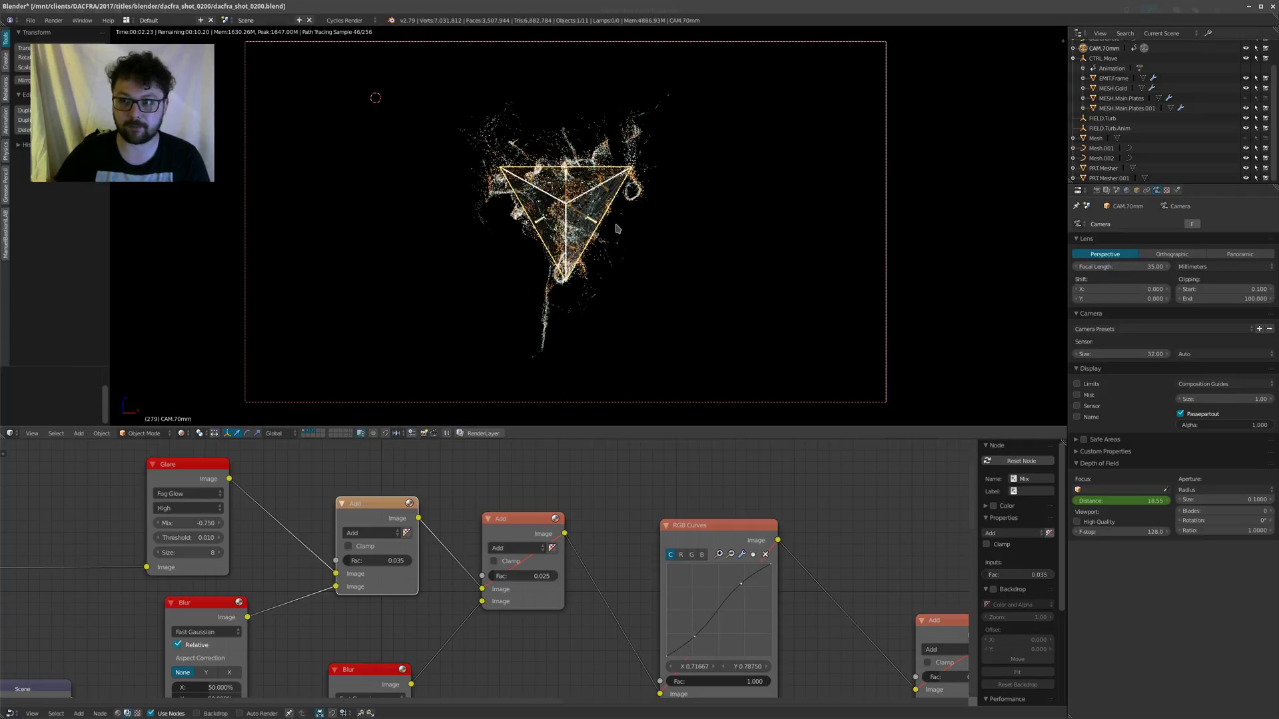
Step: Move the camera about 11.9 units forward along its local Z axis and set its focus distance to 6.79
key(g)
key(z)
key(z)
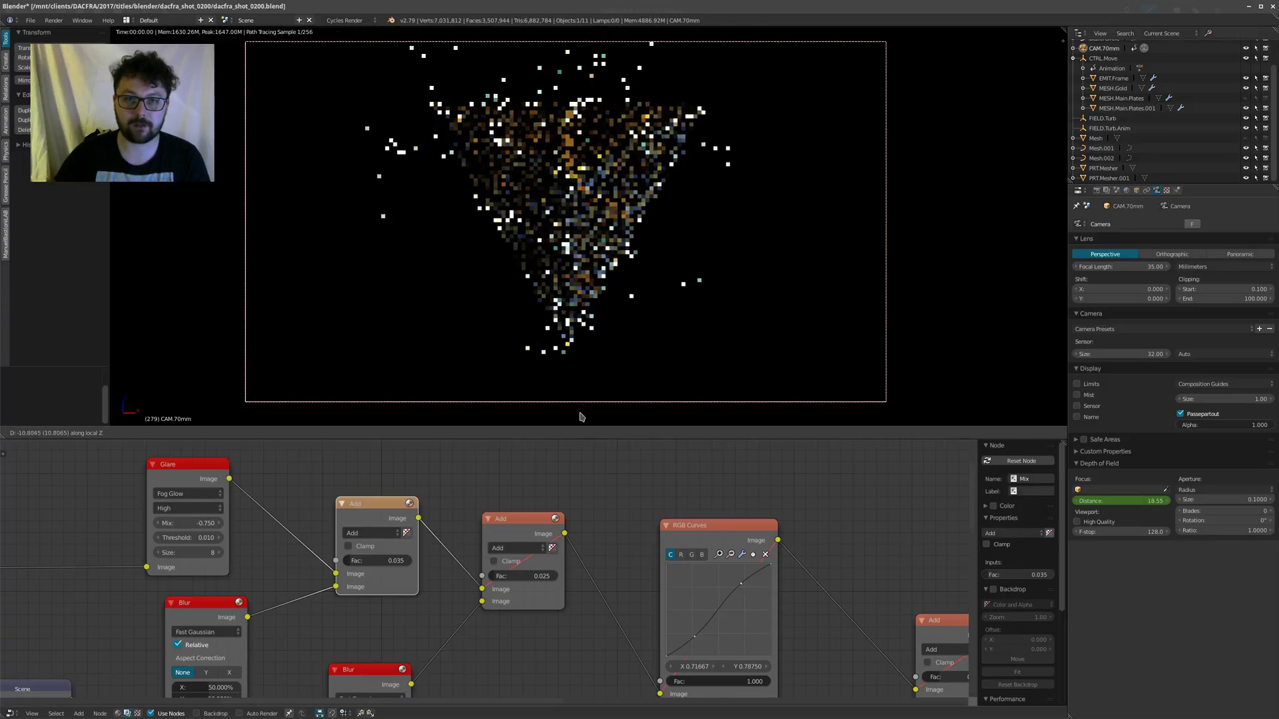
click(581, 417)
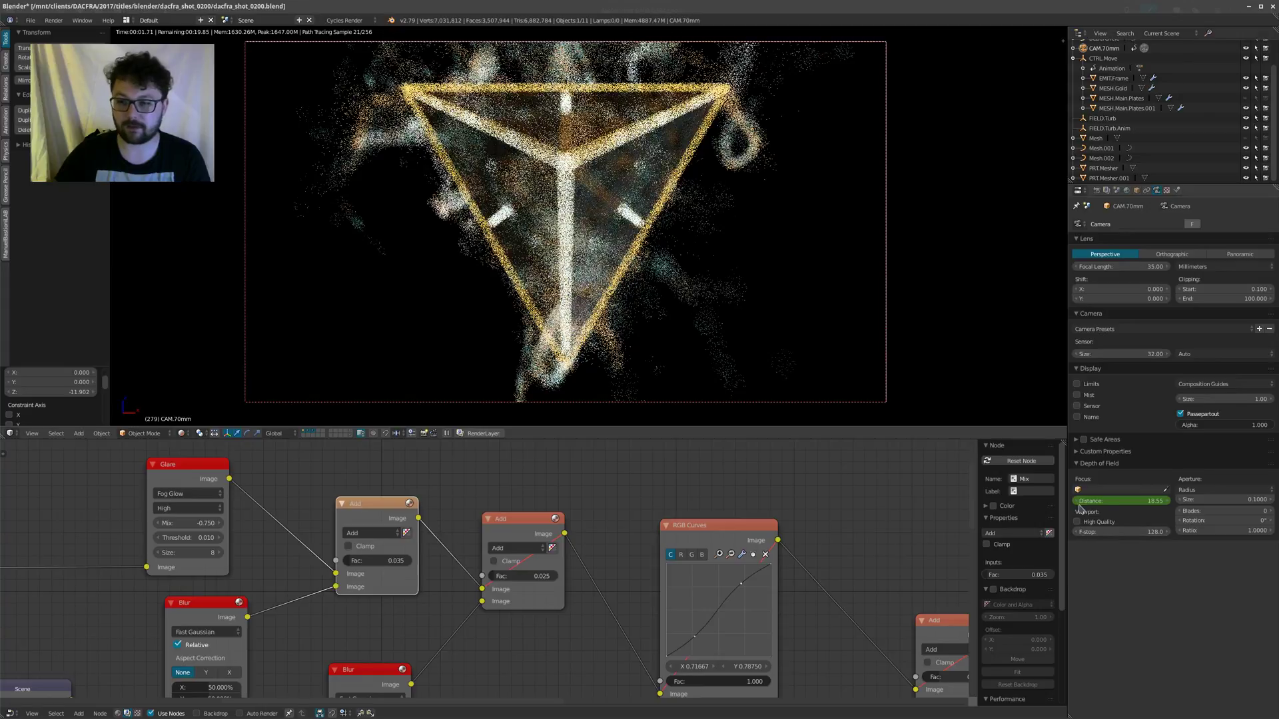
drag(1126, 500, 1096, 510)
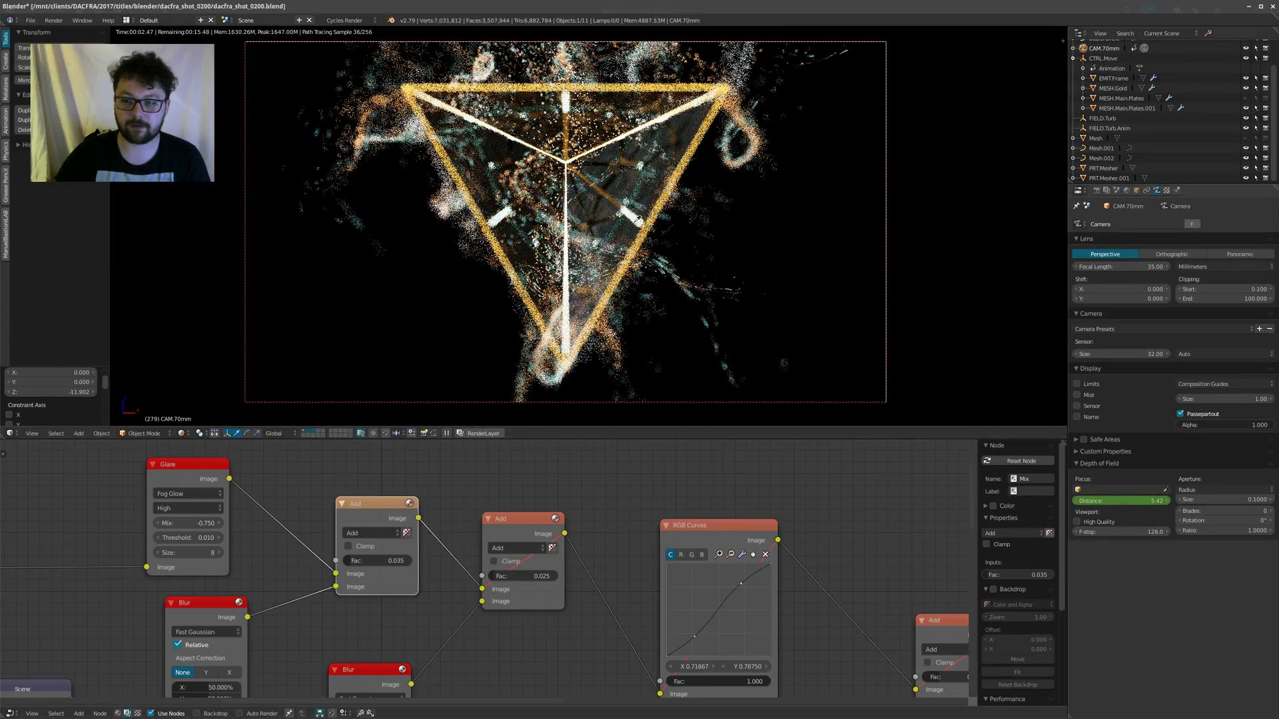
drag(1119, 501, 1128, 501)
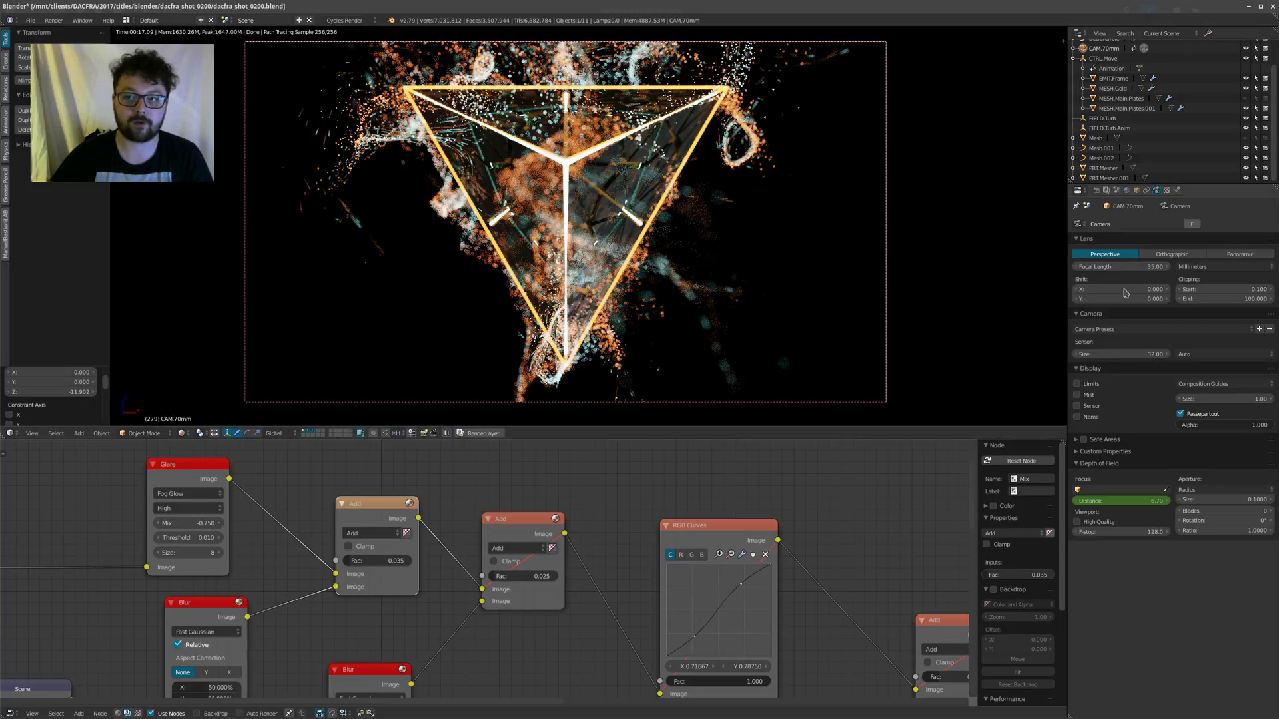
Step: Set the camera's focal length to 12 mm and move it about 4 units forward along its local Z axis
click(1121, 266)
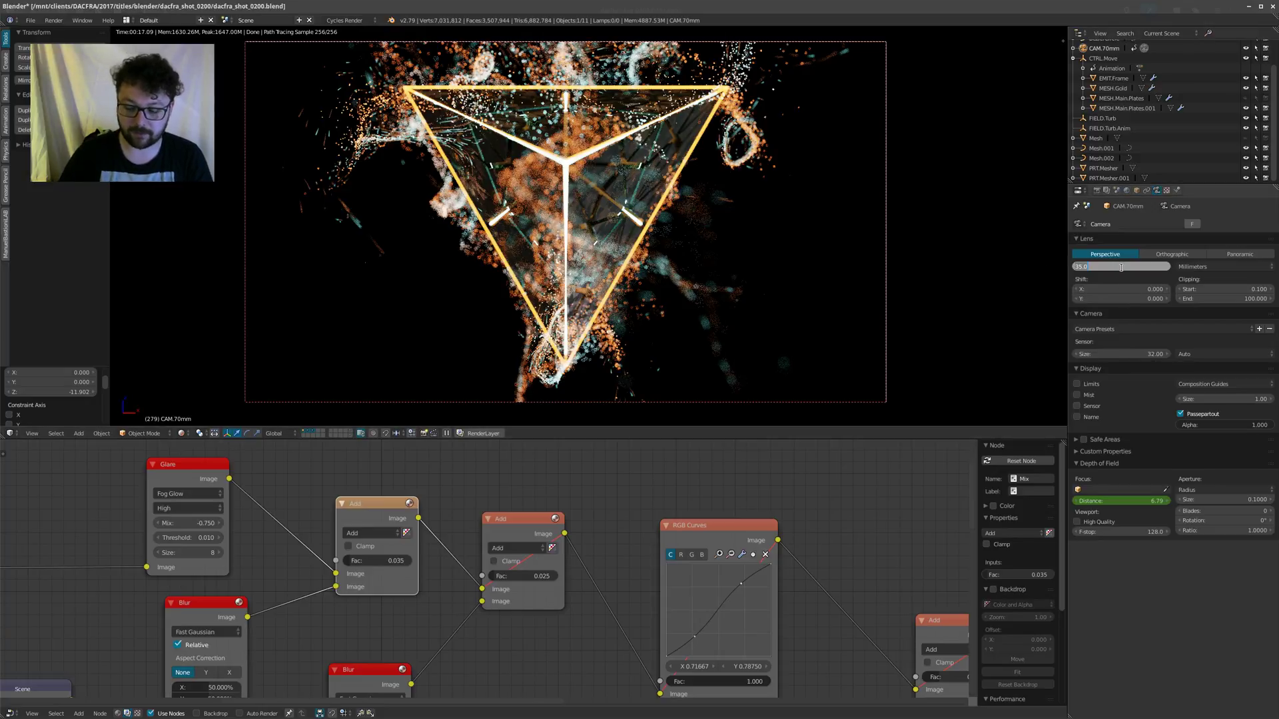
text(12)
key(Return)
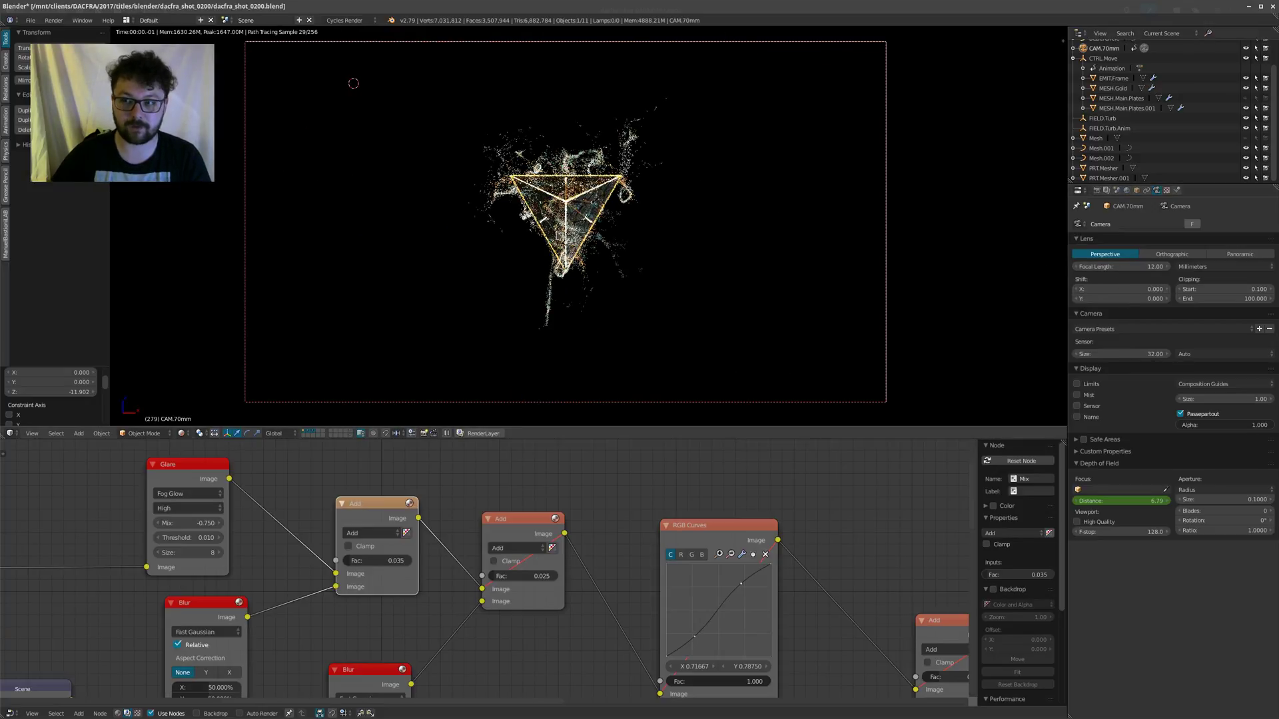
key(g)
key(z)
key(z)
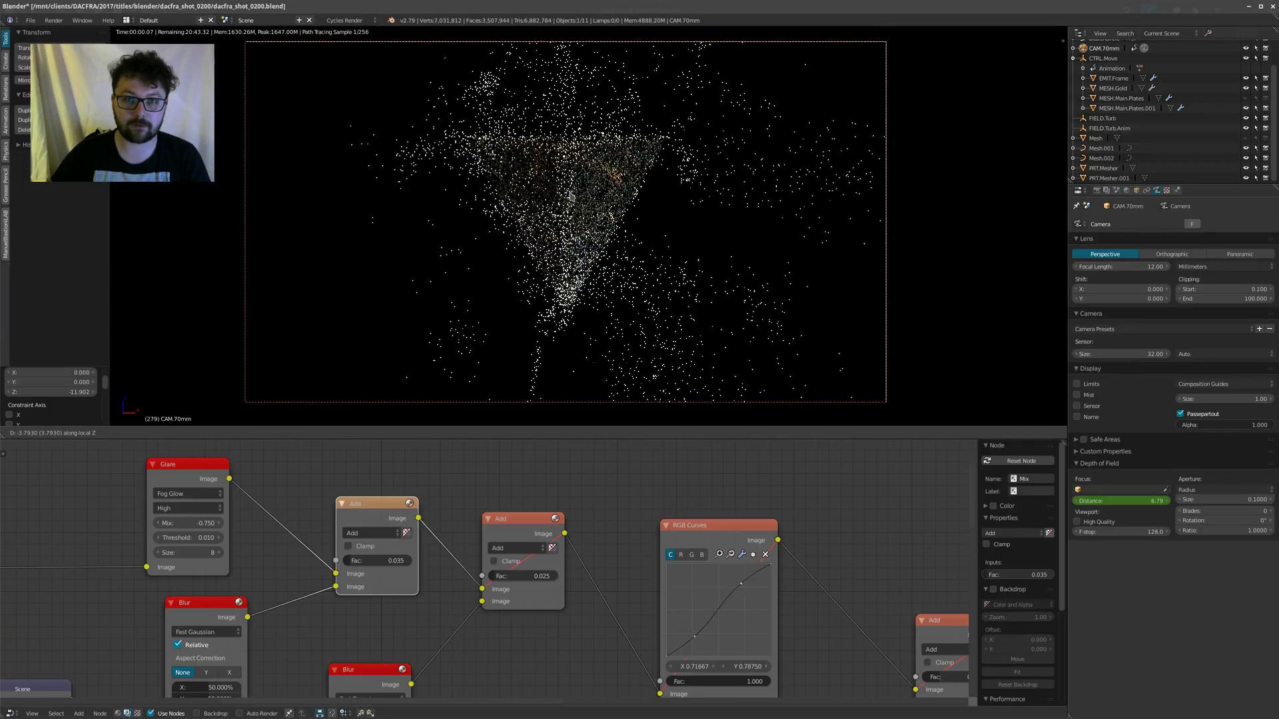
click(573, 194)
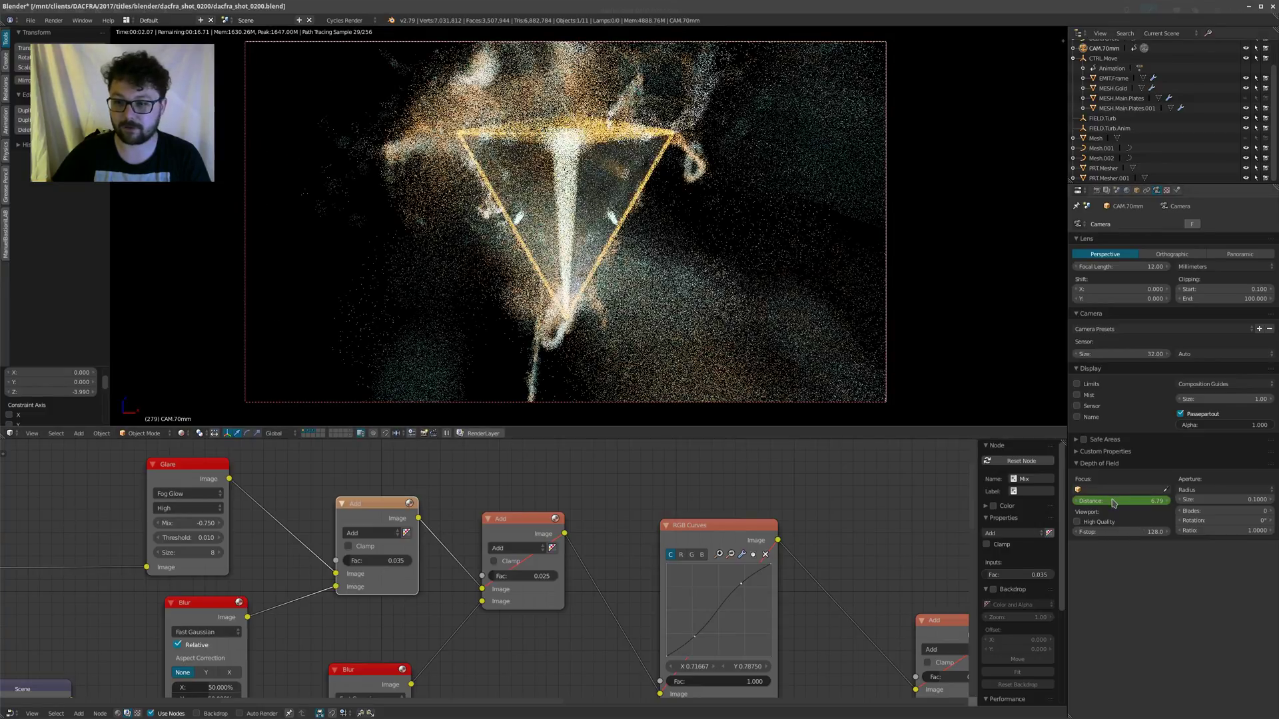
Step: Sample the focus distance from the pyramid's upper edge and set the aperture size to 0
click(535, 131)
click(1212, 500)
text(0)
key(Return)
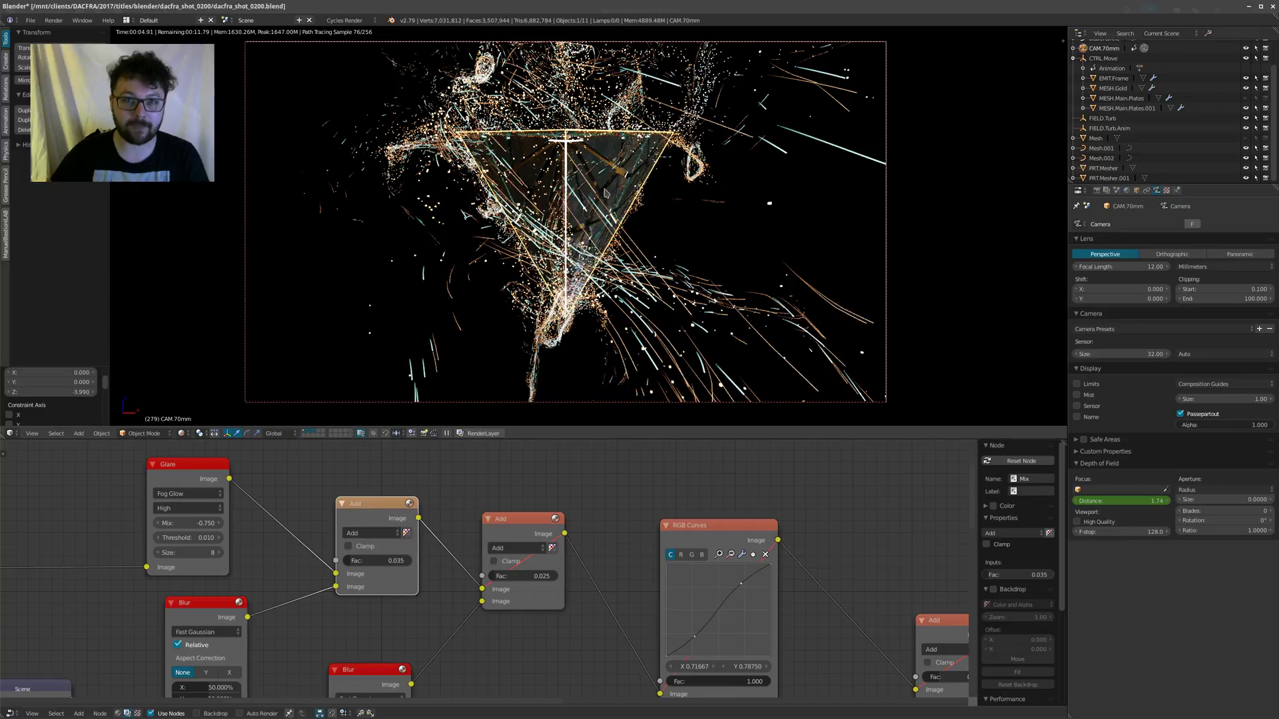
Step: Move the camera about 0.7 units closer to the pyramid along its local Z axis
key(g)
key(z)
key(z)
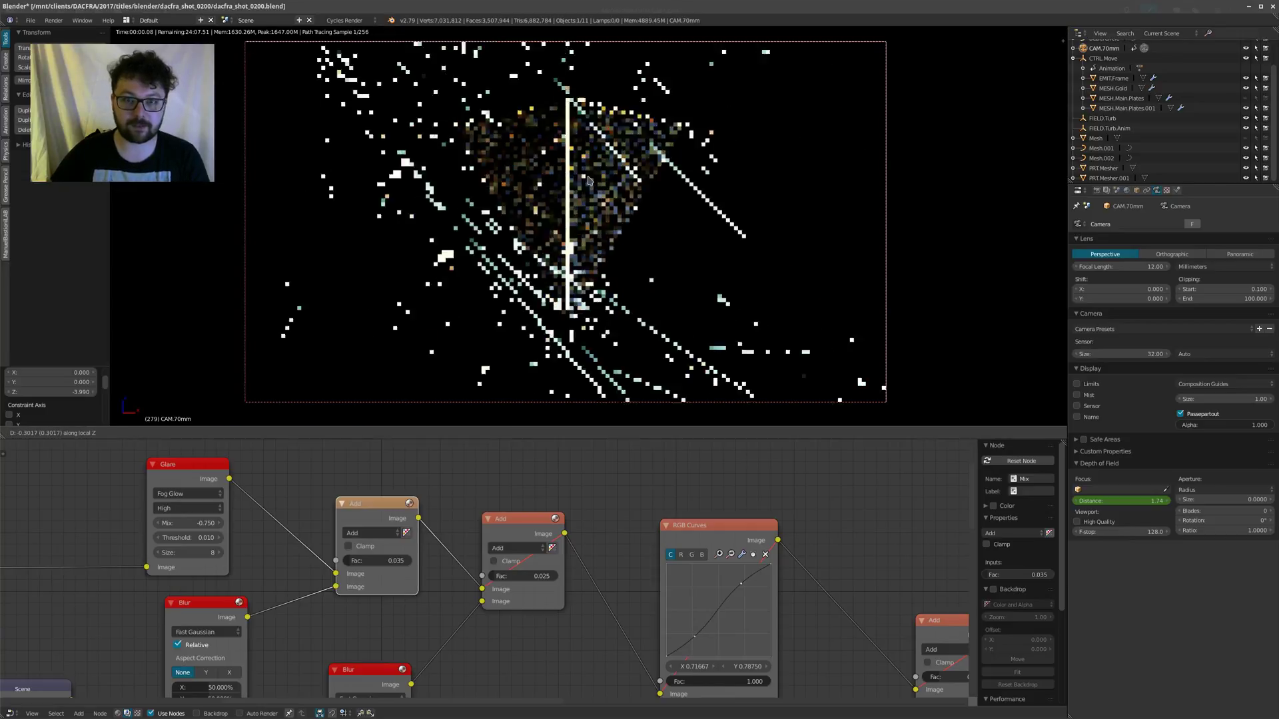
click(614, 191)
Step: Set the focal length to 70 mm and move the camera back about 12.8 units along its local Z axis
click(1126, 267)
text(70)
key(Return)
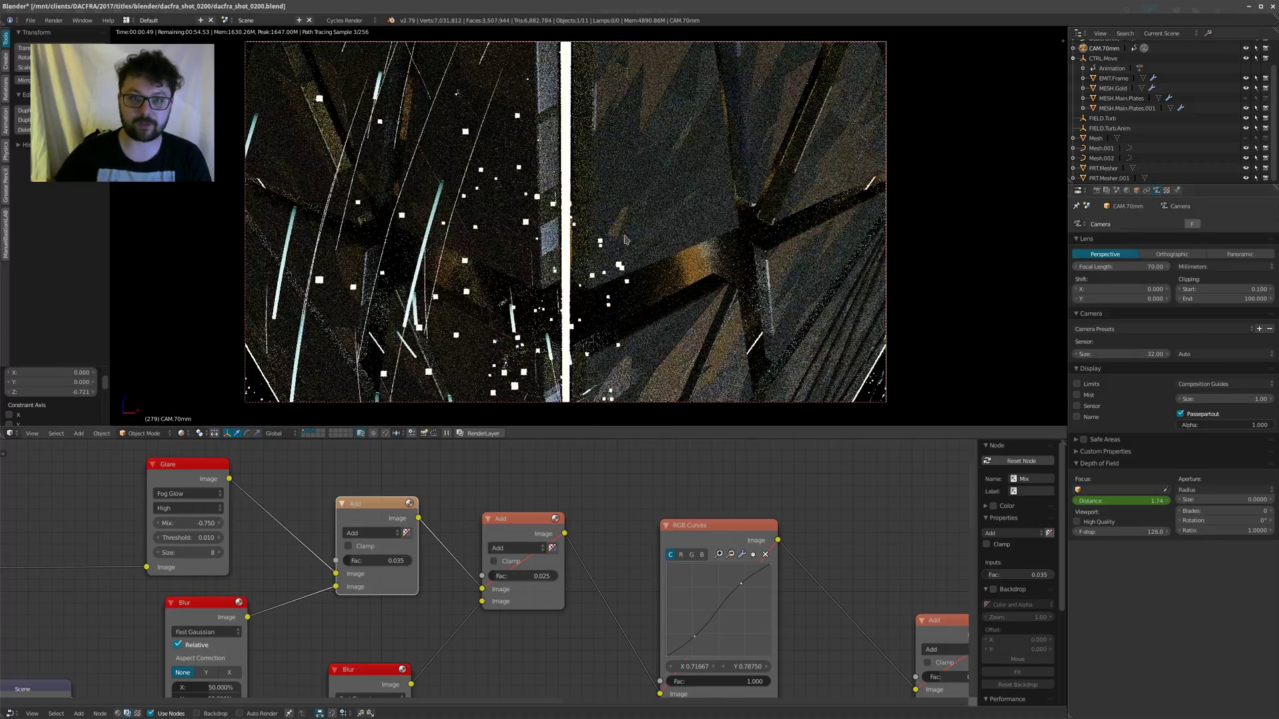
key(g)
key(z)
key(z)
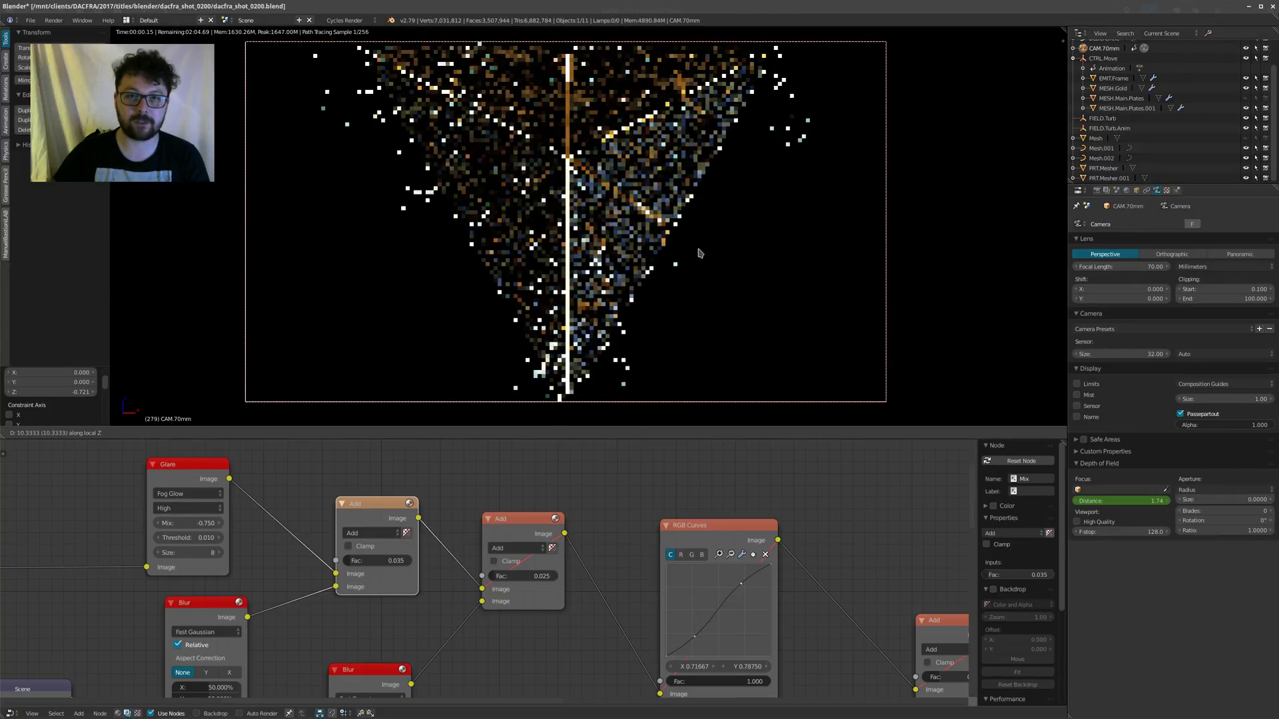
click(702, 276)
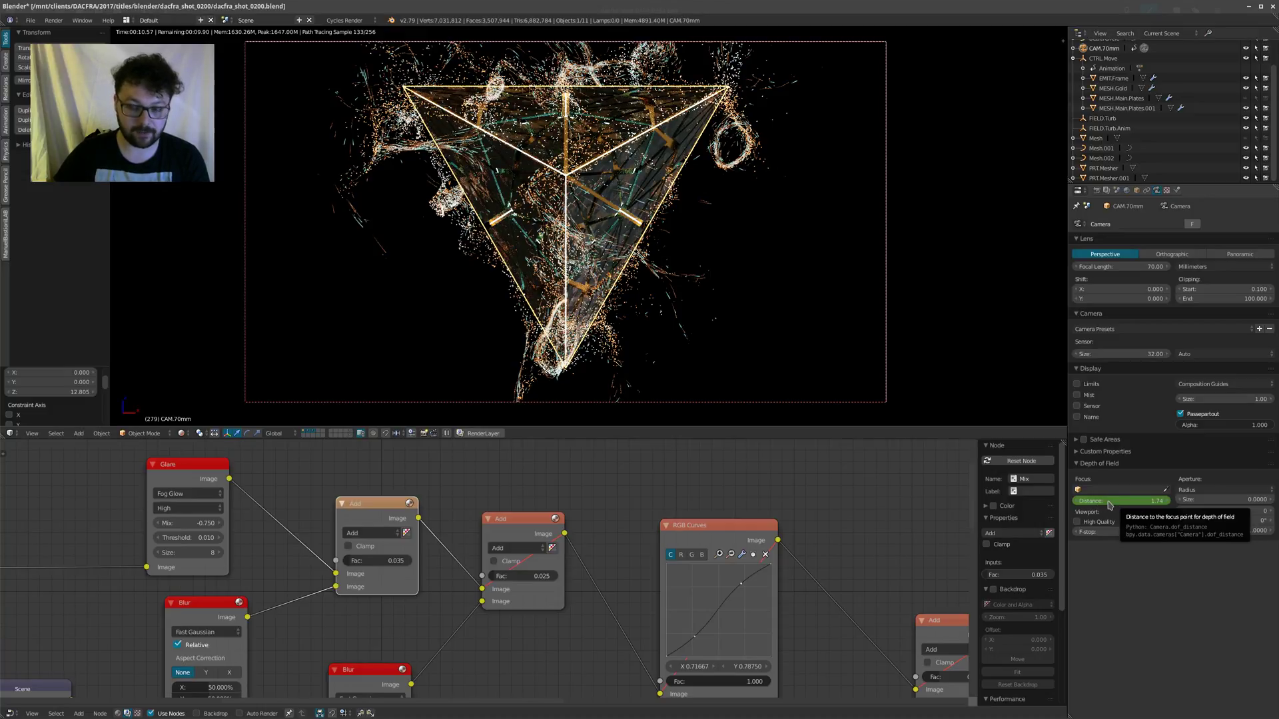
Step: Set the aperture size to 0.1 and sample the focus distance on the pyramid, finishing at its central vertex
click(488, 184)
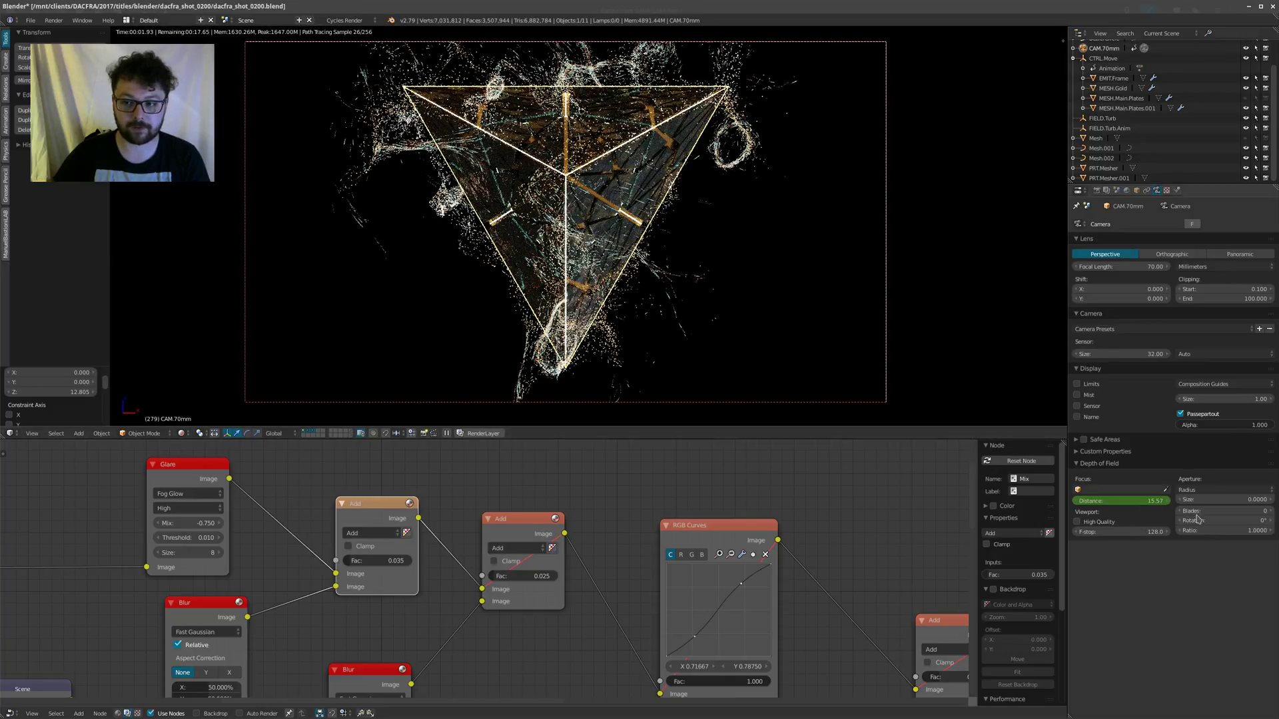
click(1223, 501)
key(BackSpace)
text(0.1)
key(Return)
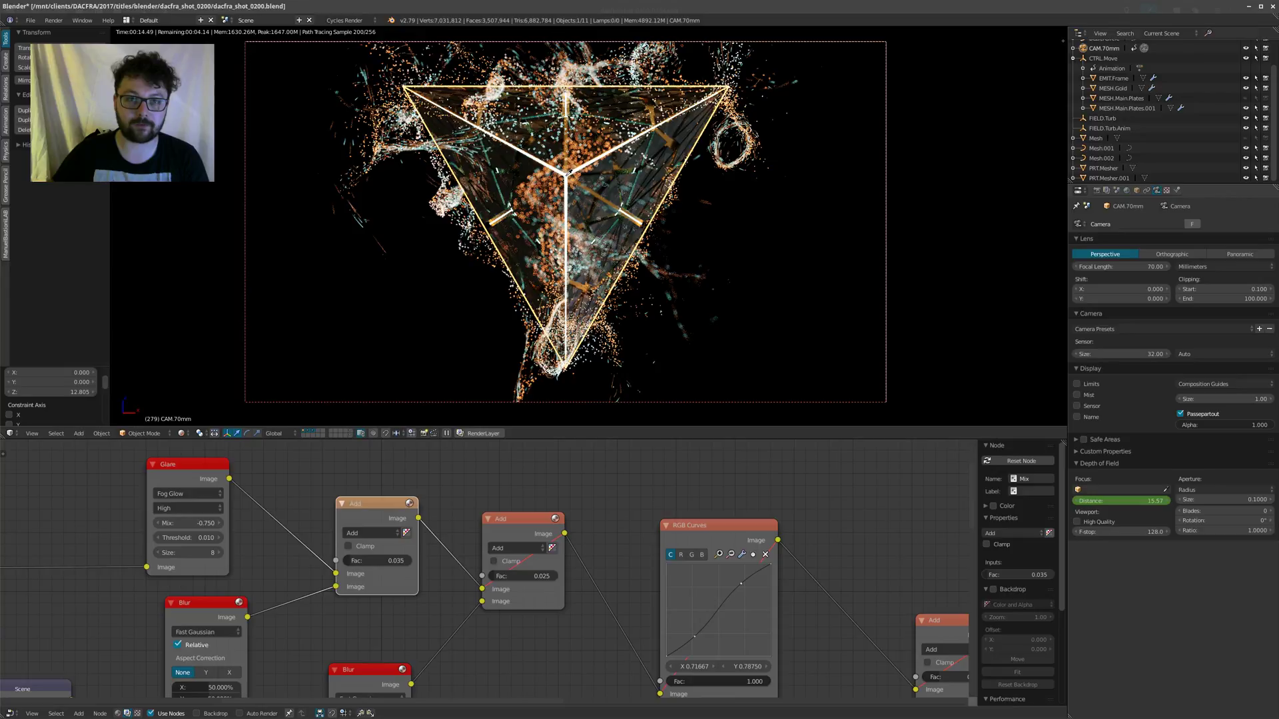
click(566, 176)
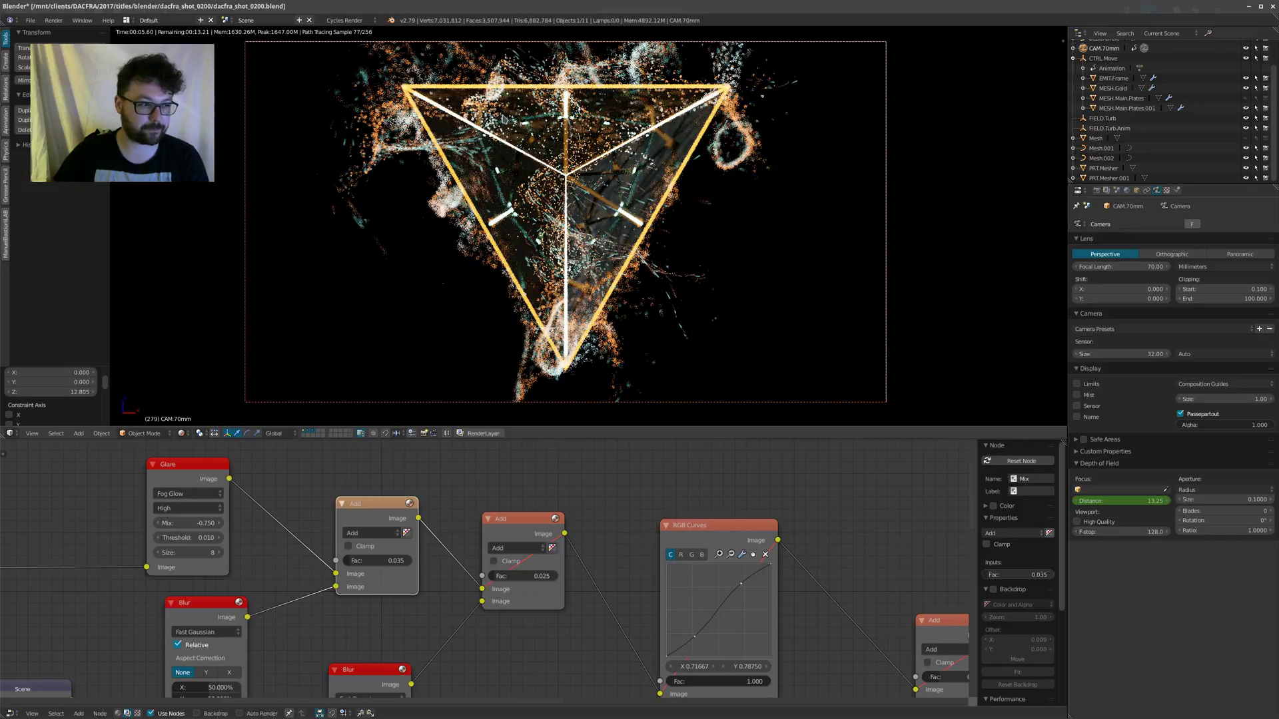
key(XF86AudioRaiseVolume)
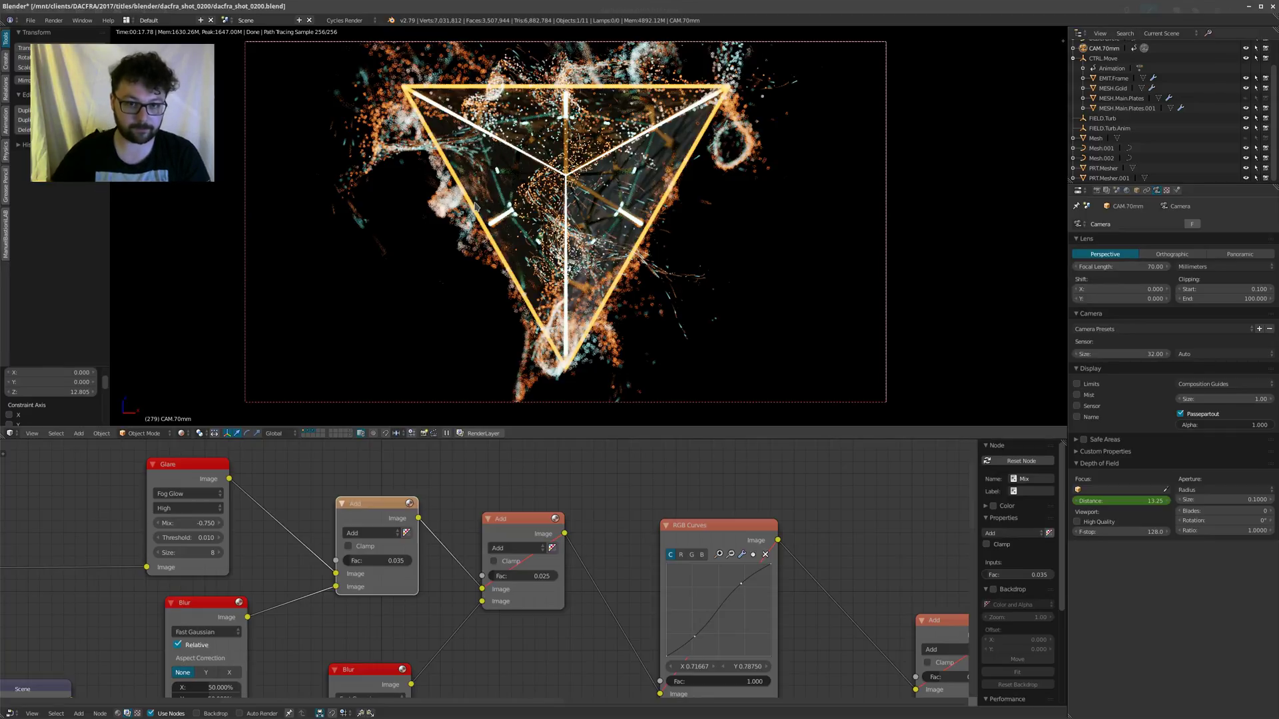
Step: Leave the rendered preview and frame the selected camera from outside in the 3D view
key(shift+z)
key(KP_Decimal)
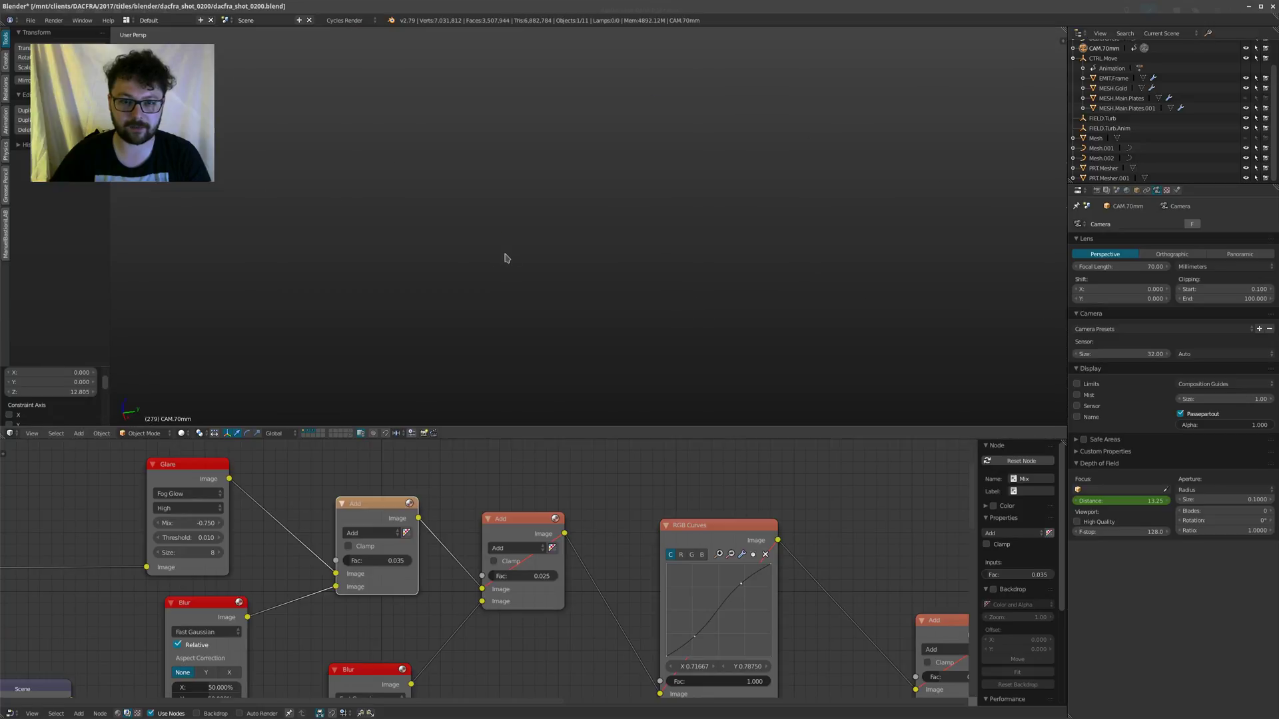
scroll(533, 278, down, 6)
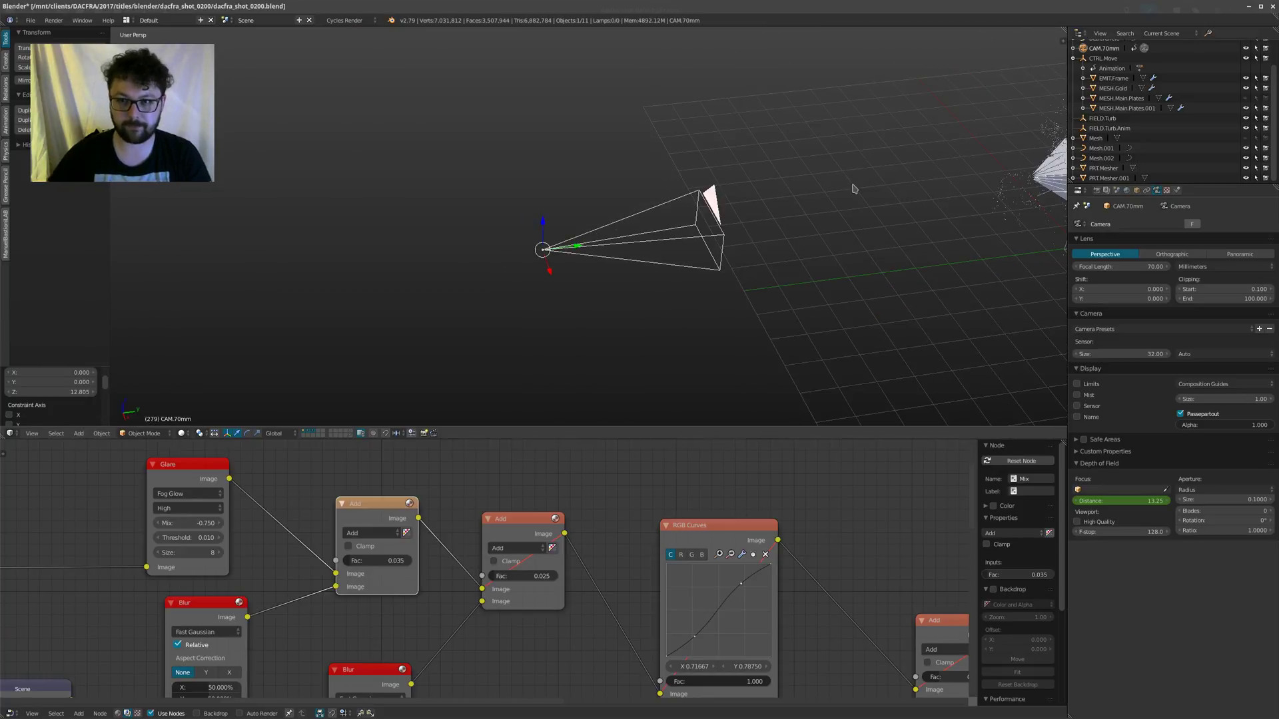
Step: Select the pyramid's plates mesh, show the view properties and set the 3D view's lens to 35
shift+middle_drag(851, 188, 533, 177)
scroll(534, 177, up, 3)
right_click(418, 292)
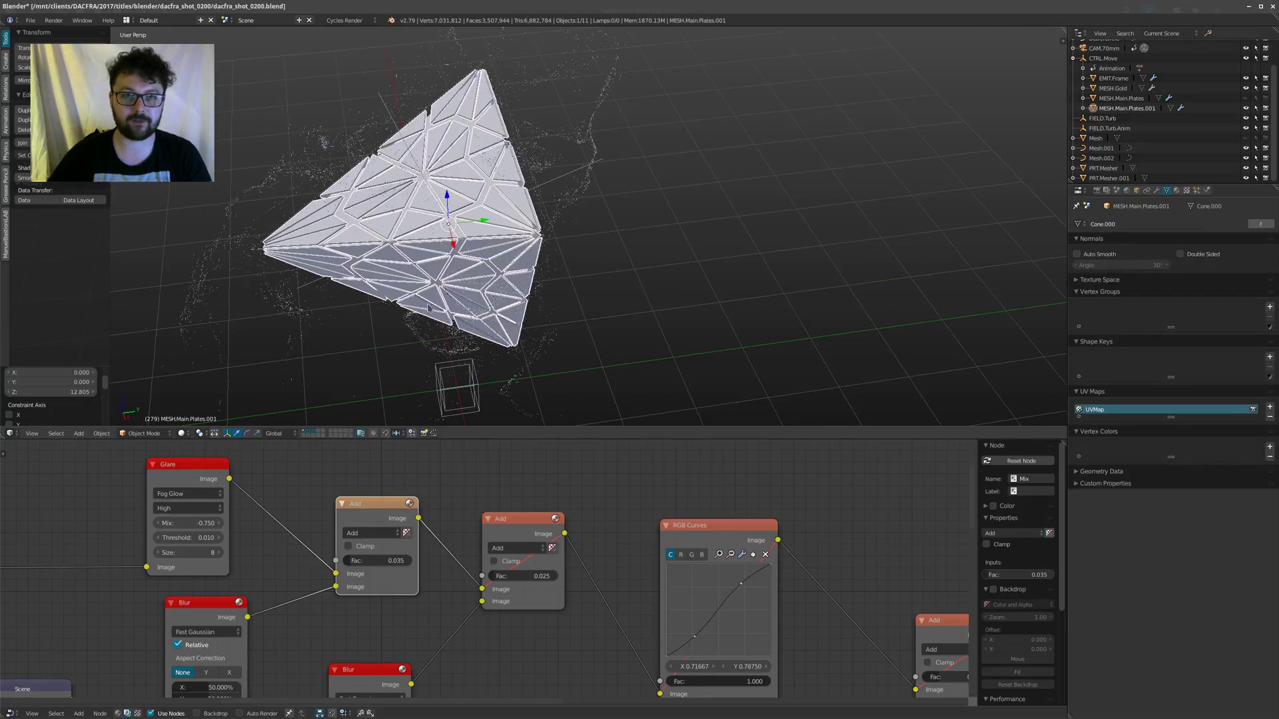
middle_drag(418, 292, 488, 285)
key(n)
click(1022, 295)
text(35)
key(Return)
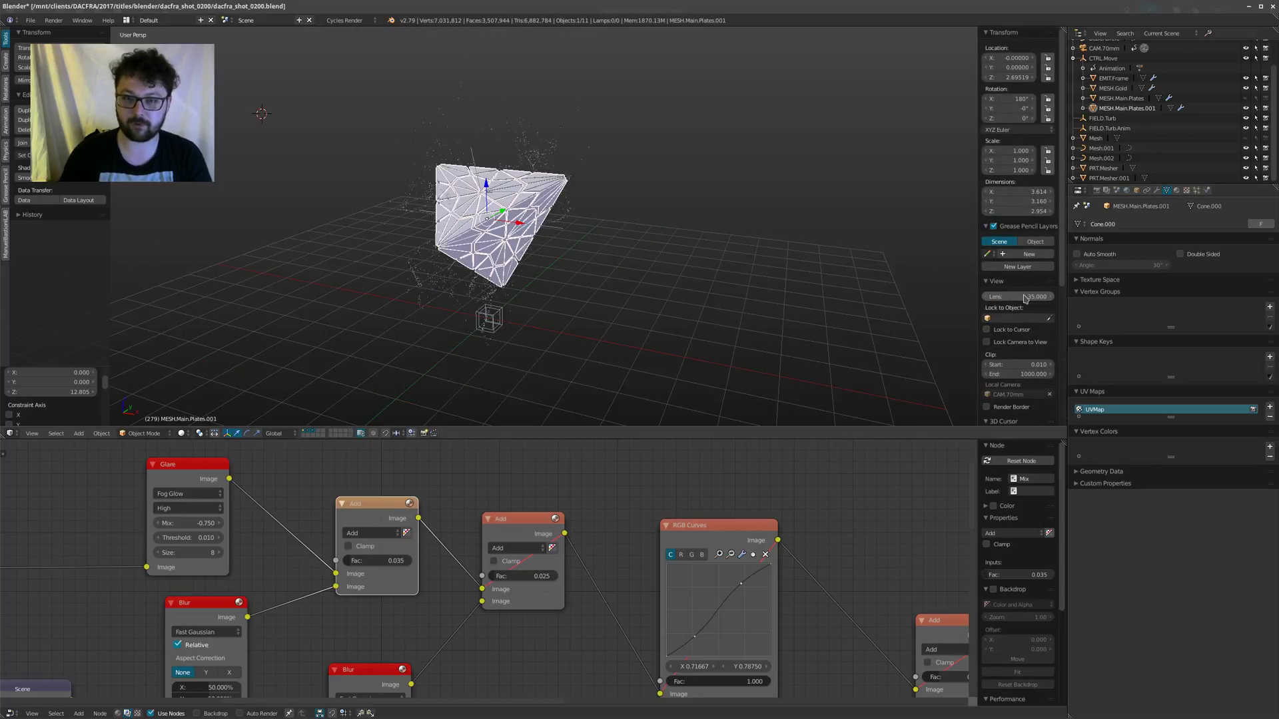
Step: Set the 3D view's lens to 70 and compare the pyramid's perspective from several angles
scroll(479, 251, up, 1)
mouse_move(481, 252)
shift+middle_down()
mouse_move(514, 210)
mouse_move(493, 246)
shift+middle_up()
scroll(516, 209, down, 3)
scroll(493, 246, up, 2)
scroll(543, 250, down, 3)
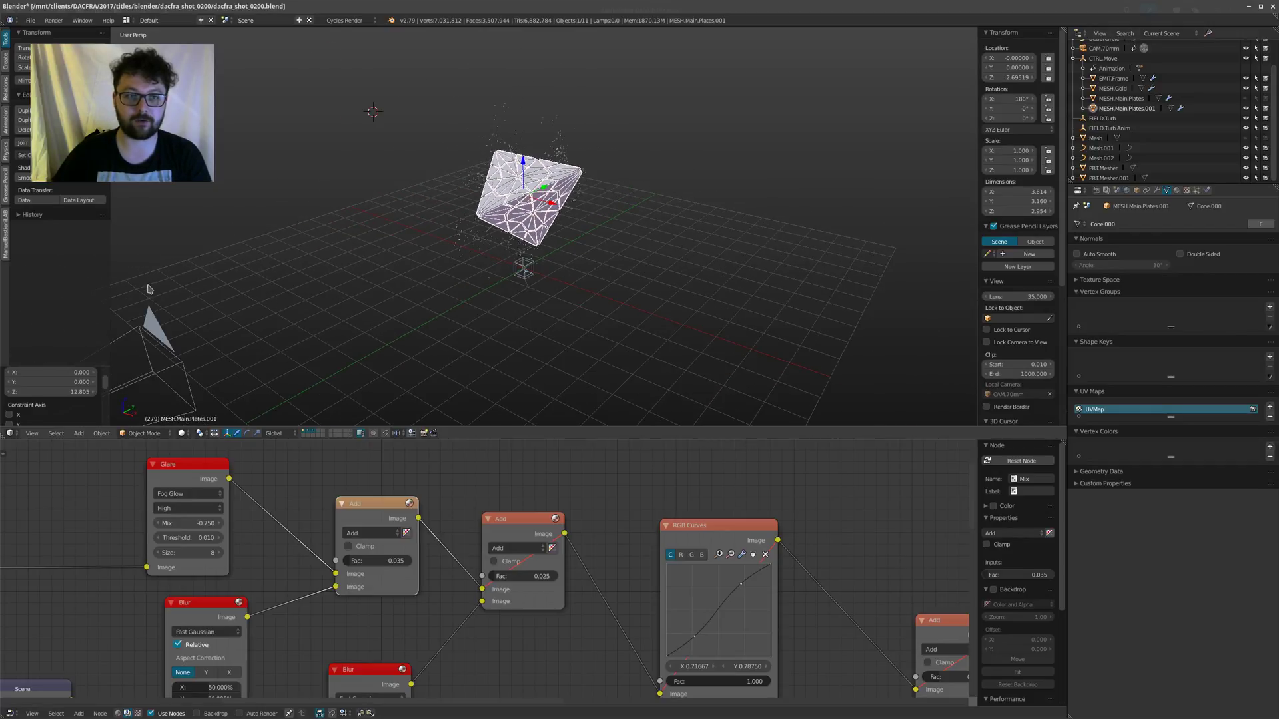
click(1010, 296)
text(70)
key(Return)
middle_drag(546, 333, 548, 160)
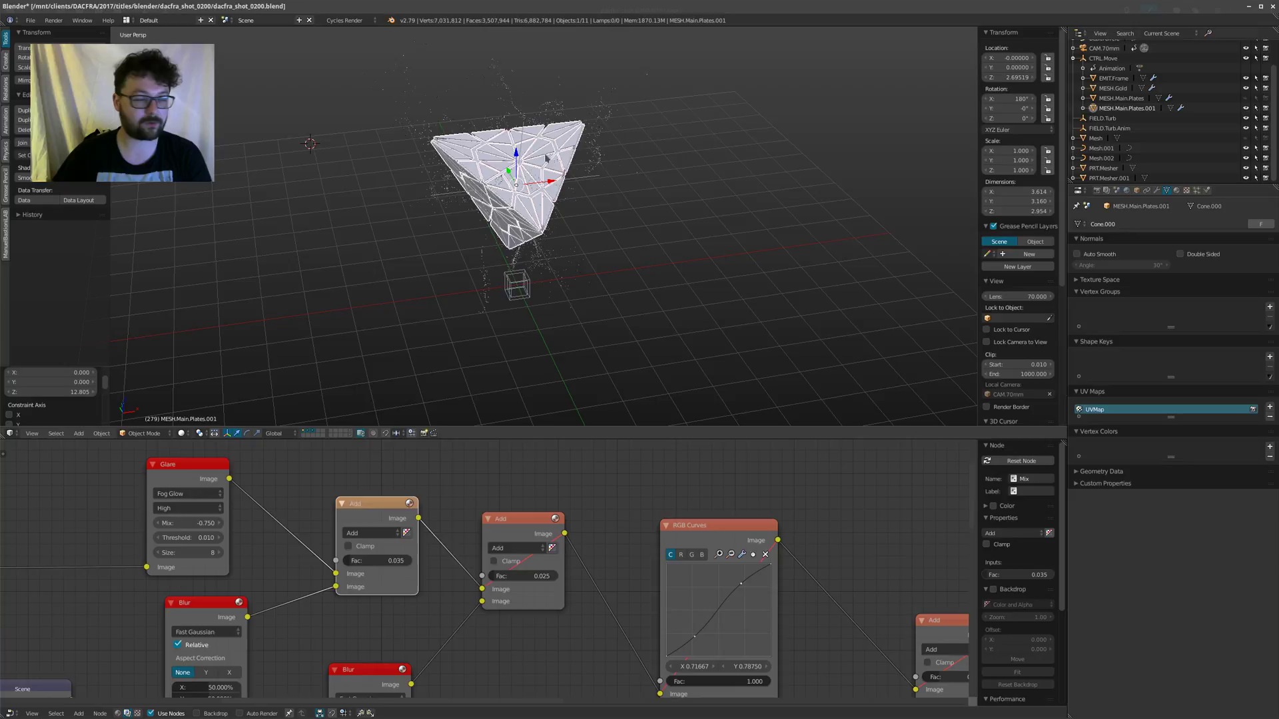
middle_drag(535, 232, 530, 271)
scroll(534, 253, up, 2)
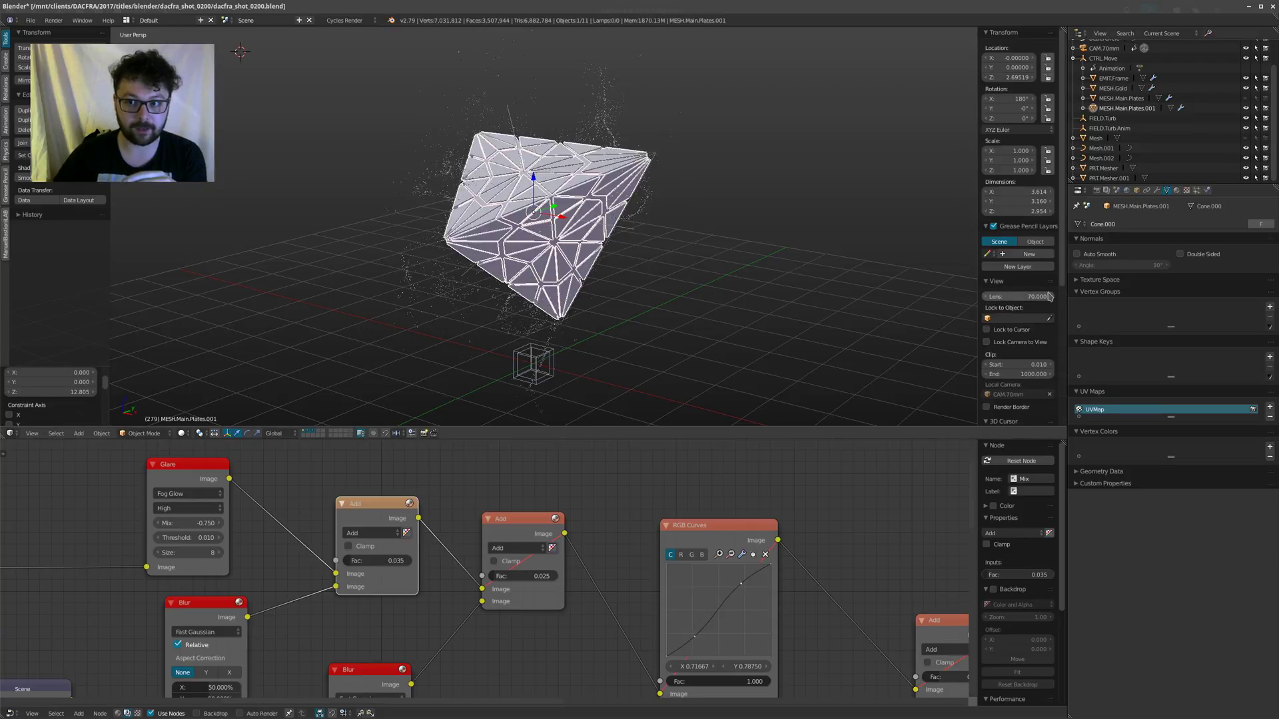
Step: Set the 3D view's lens to 24 and examine the wide-angle distortion of the pyramid up close
click(1027, 297)
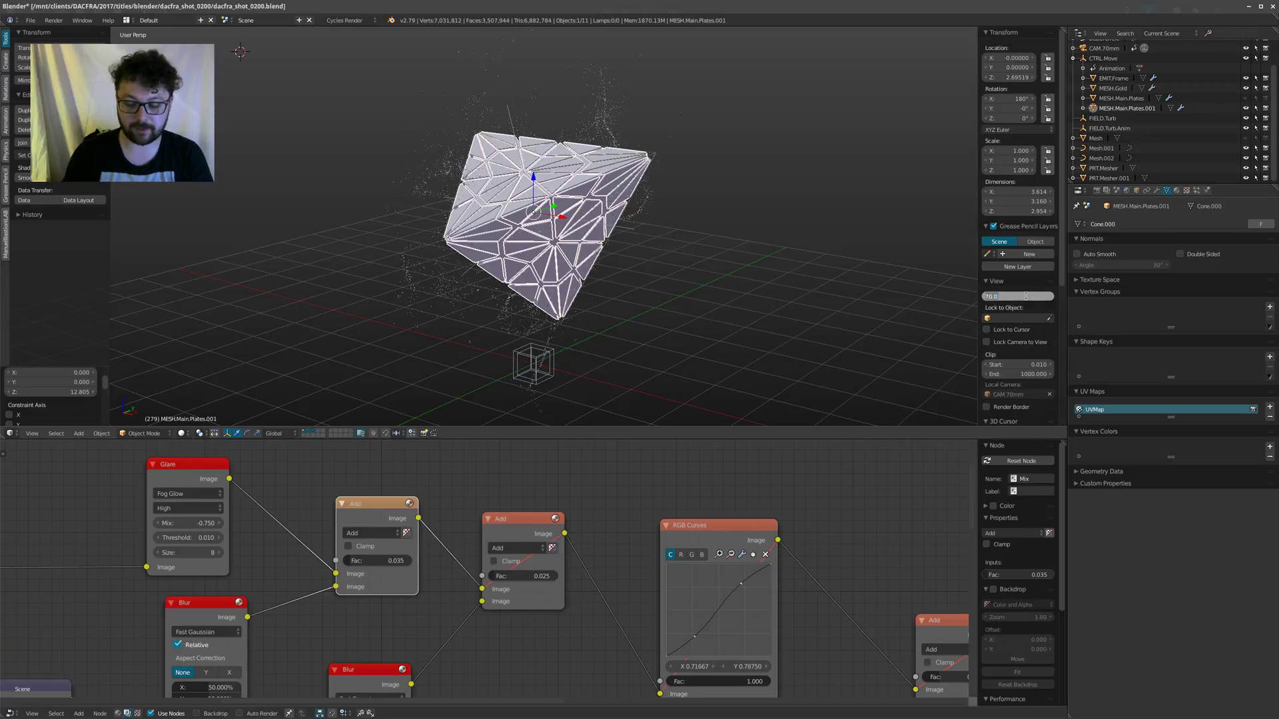
text(24)
key(Return)
scroll(544, 257, up, 3)
middle_drag(552, 220, 343, 198)
scroll(527, 200, up, 3)
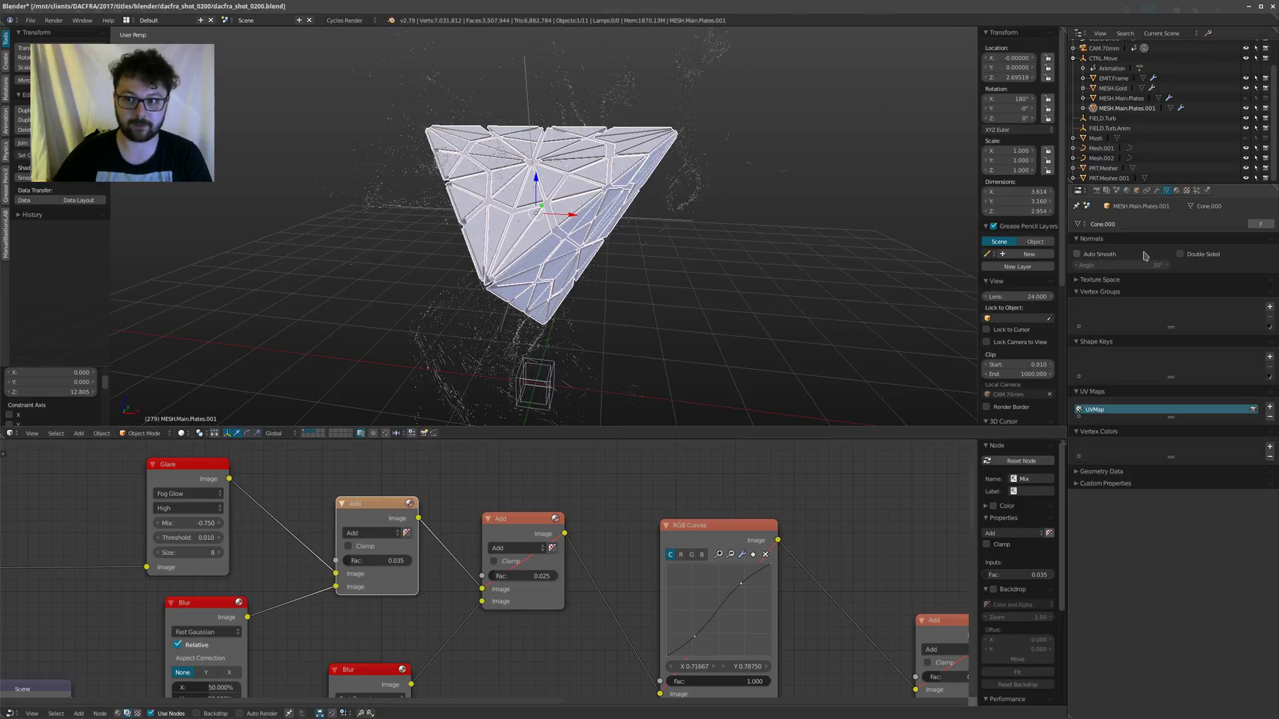
Step: Set the 3D view's lens to 85 and examine the flatter perspective on the pyramid
click(1015, 294)
text(85)
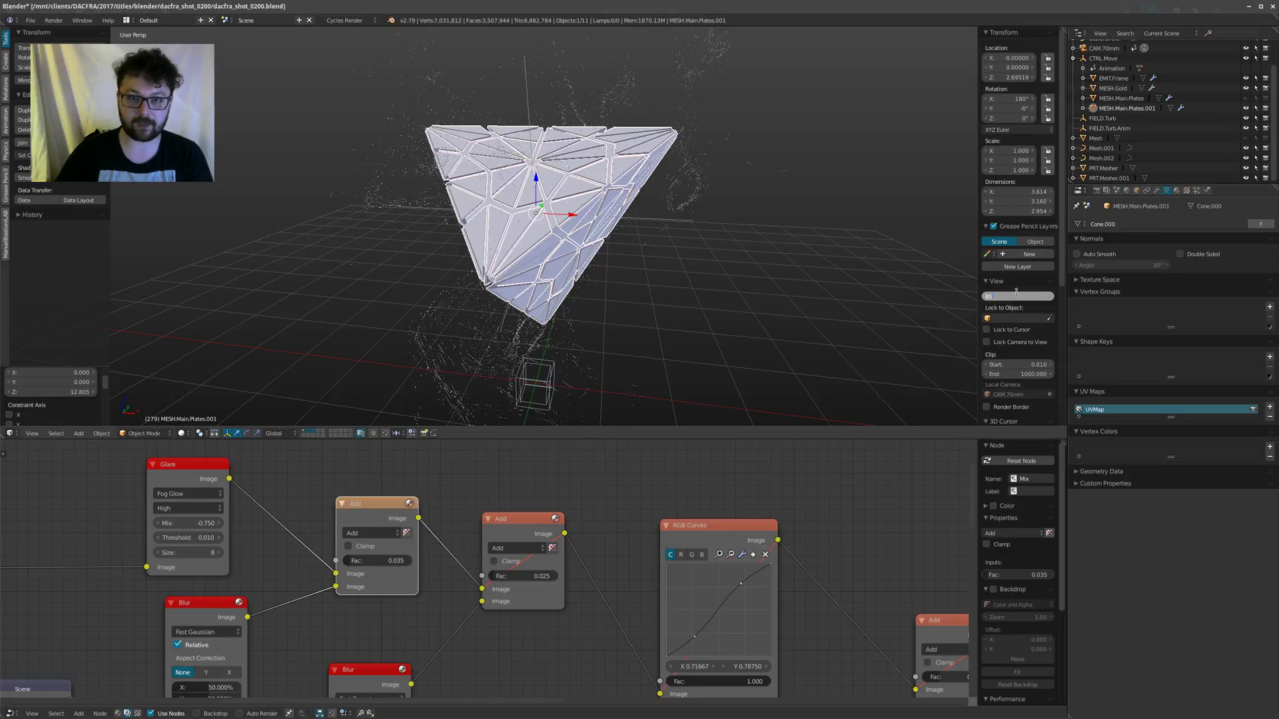
key(Return)
middle_drag(639, 255, 439, 123)
scroll(624, 193, down, 3)
scroll(606, 181, down, 2)
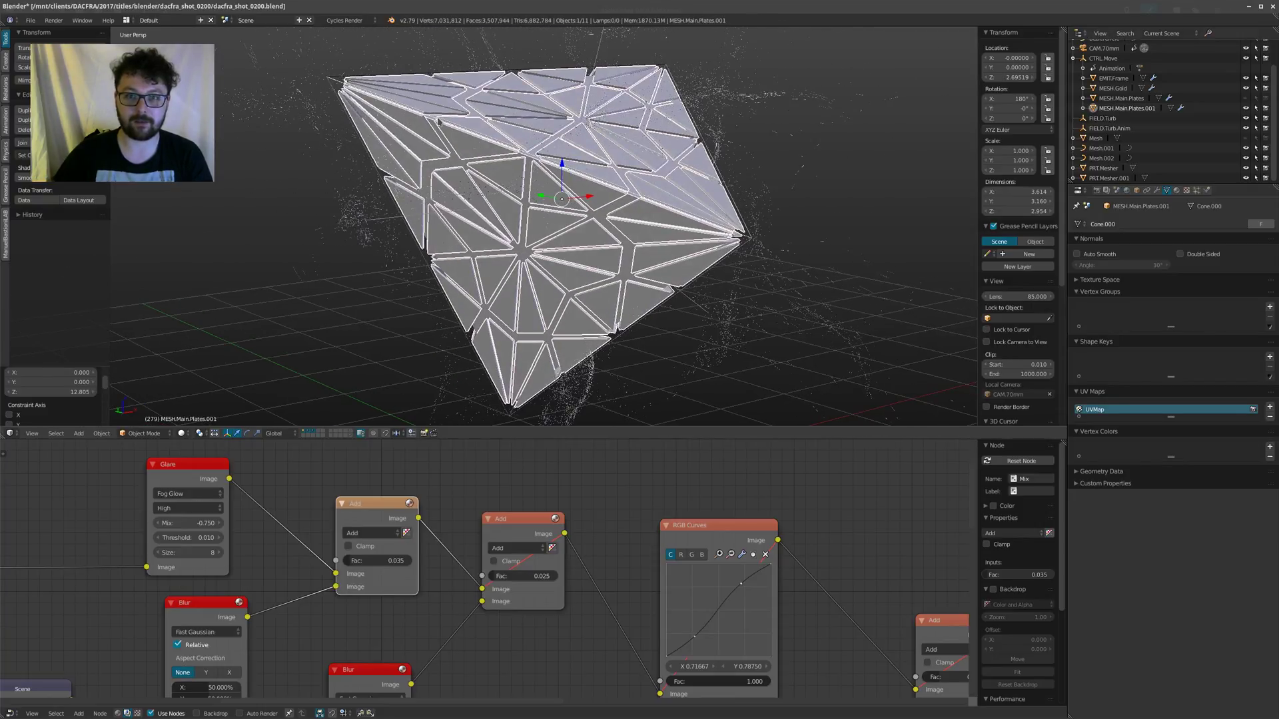
middle_drag(681, 147, 693, 258)
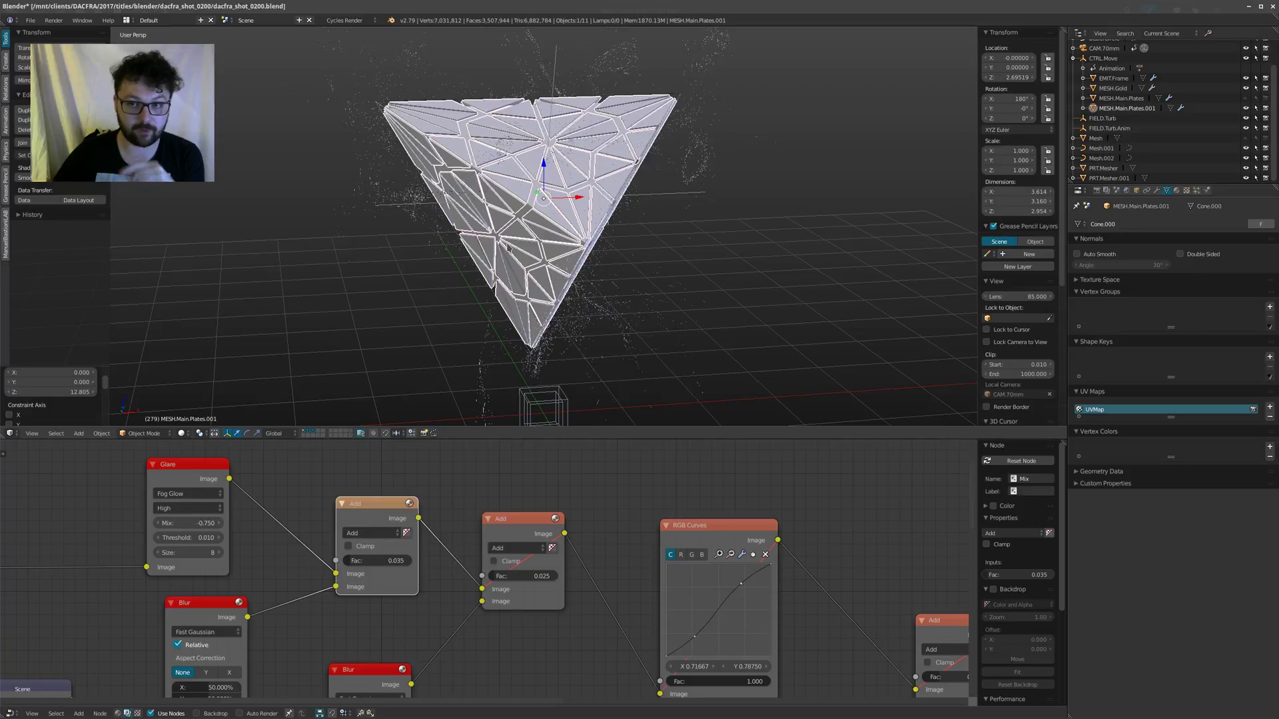
Step: Change the 3D view area to the UV/Image Editor to display the composited render result
click(14, 434)
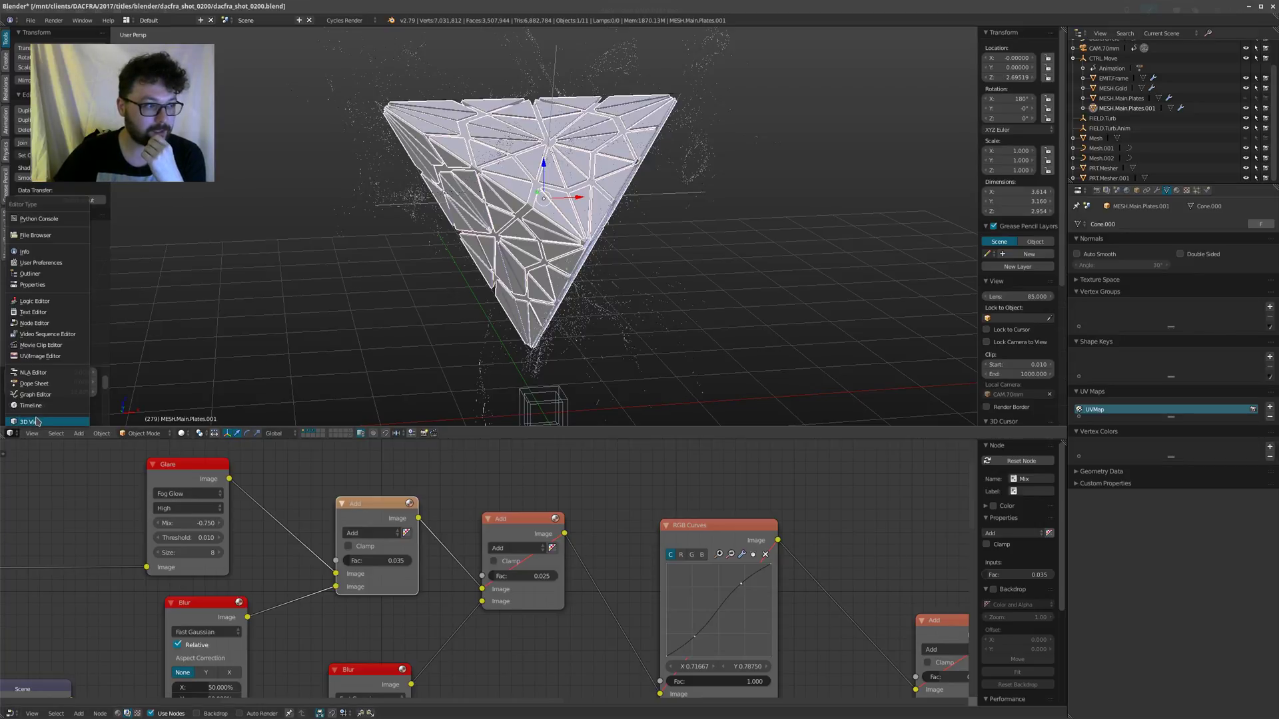
click(44, 358)
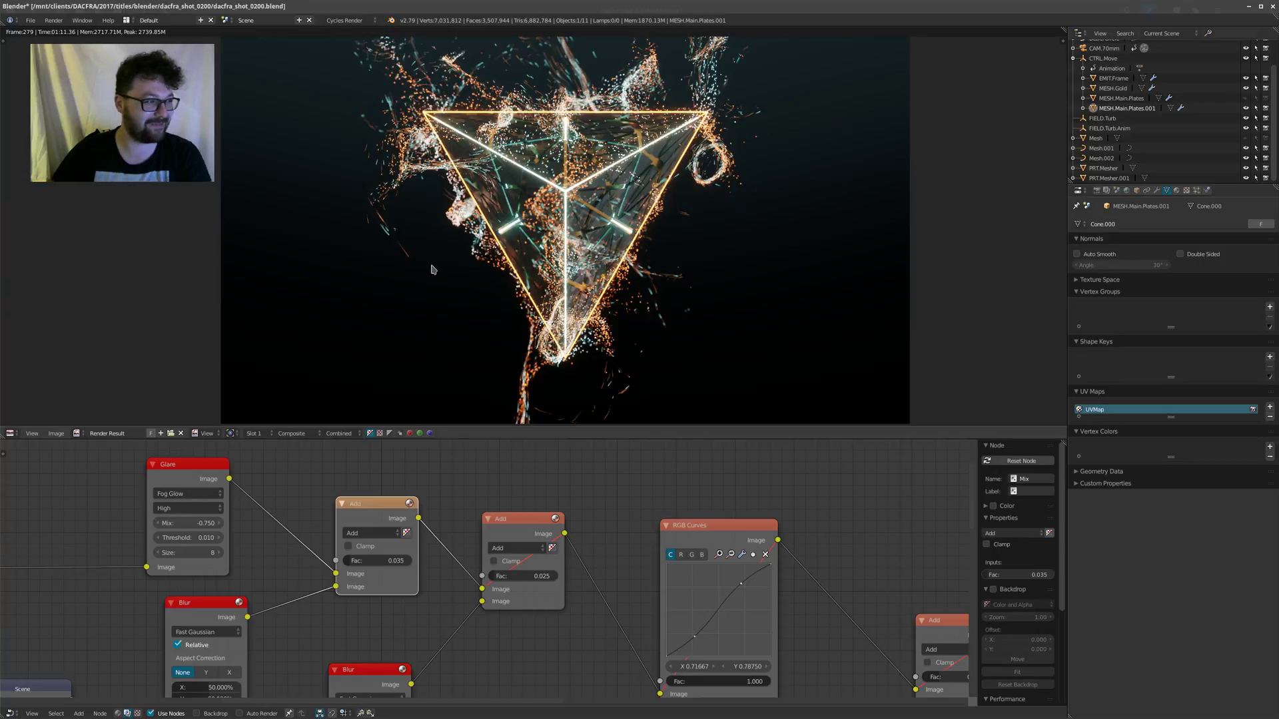
scroll(495, 251, down, 1)
middle_drag(536, 251, 516, 247)
scroll(517, 247, up, 1)
middle_drag(494, 332, 498, 335)
Step: Enable the muted Add node with factor 0.025 that mixes in the blurred orange glow
middle_drag(461, 566, 510, 512)
scroll(510, 511, down, 2)
right_click(568, 493)
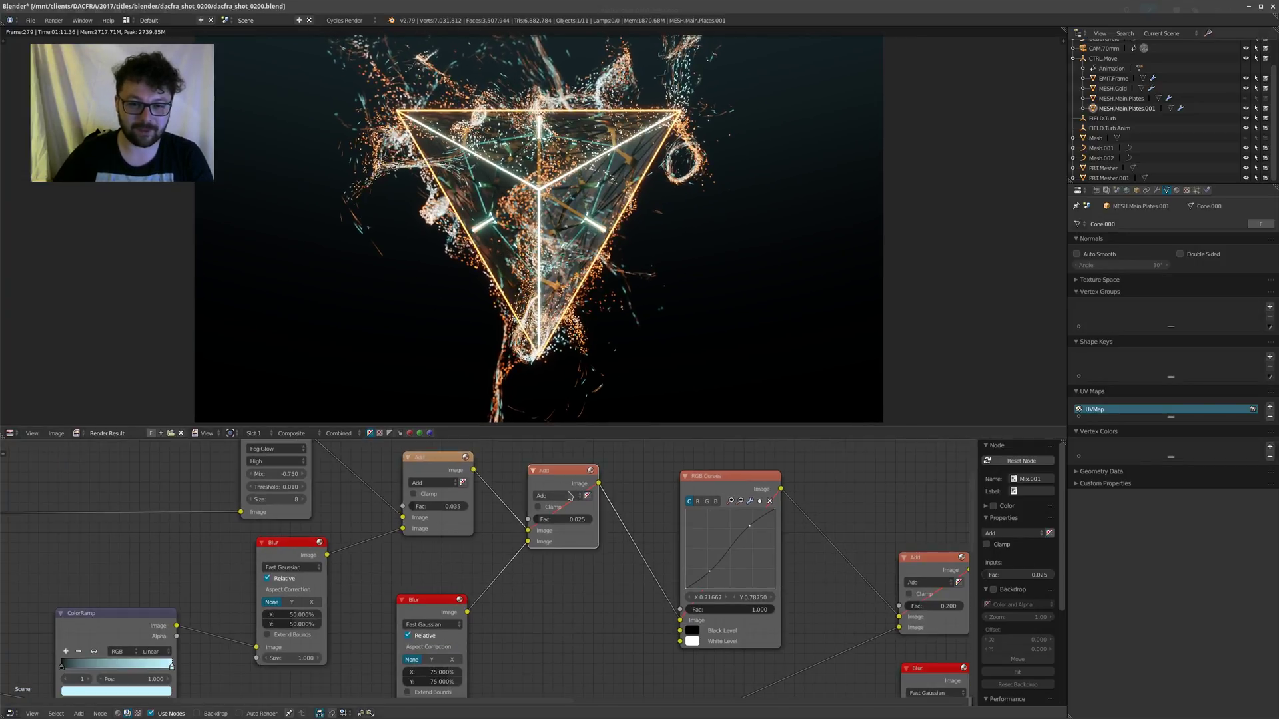
scroll(586, 546, down, 3)
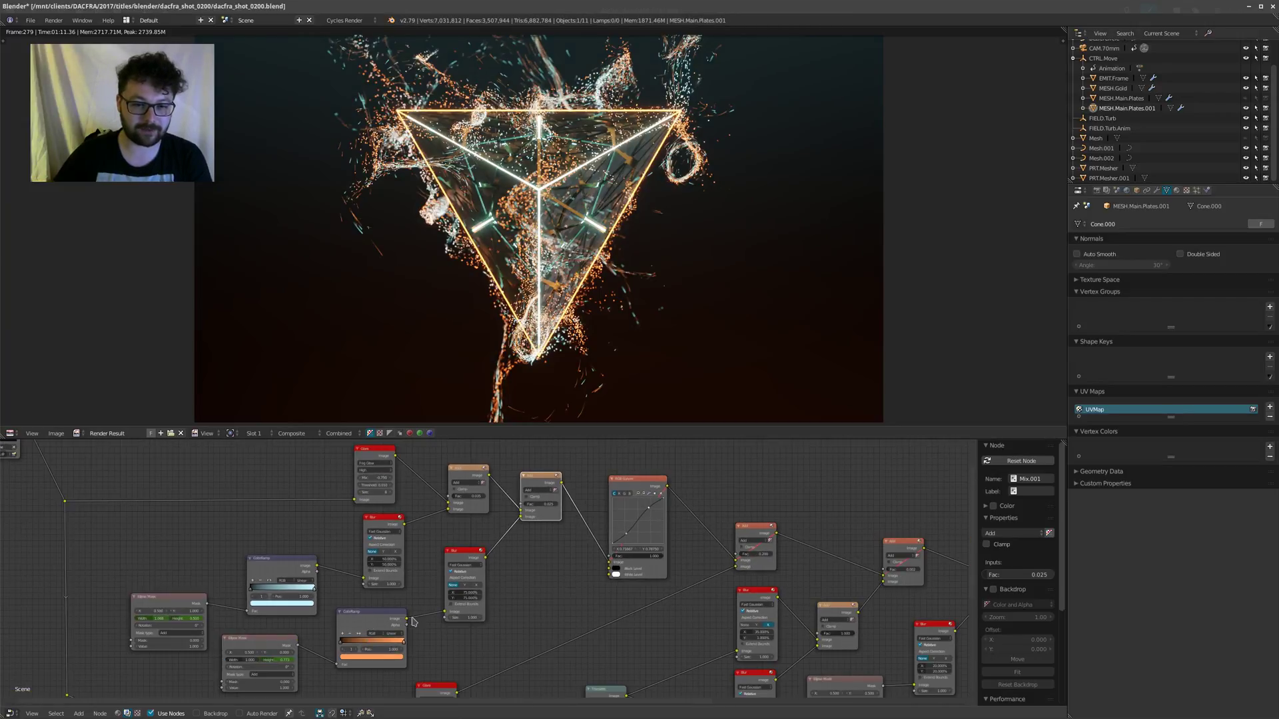
Step: Change the current frame of the shot's timeline
middle_drag(530, 567, 545, 582)
middle_drag(490, 328, 487, 328)
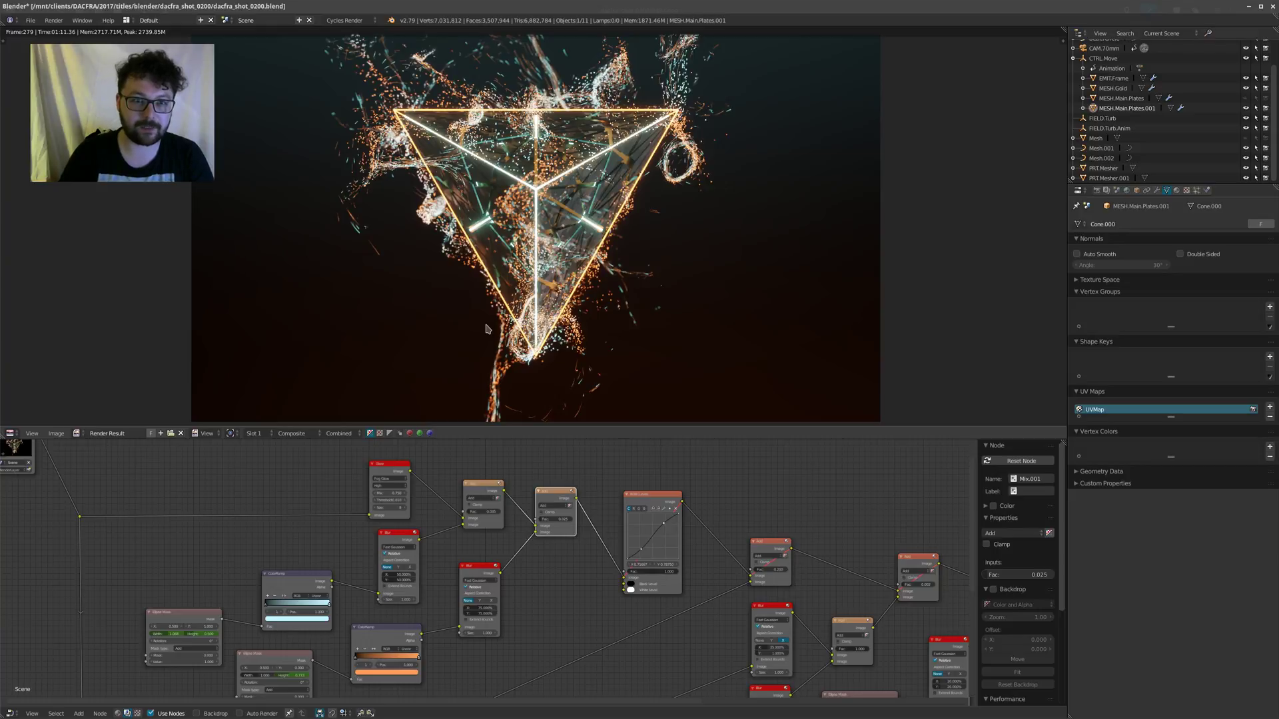
key(shift+Left)
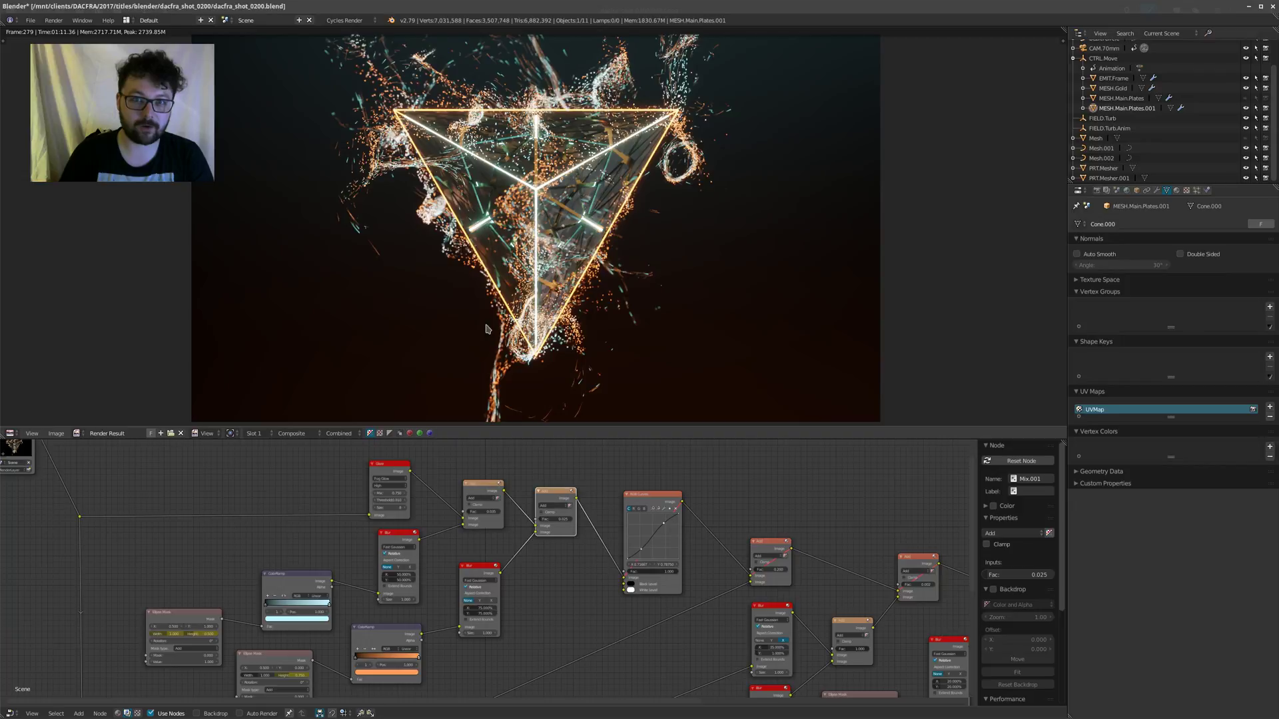
key(Right)
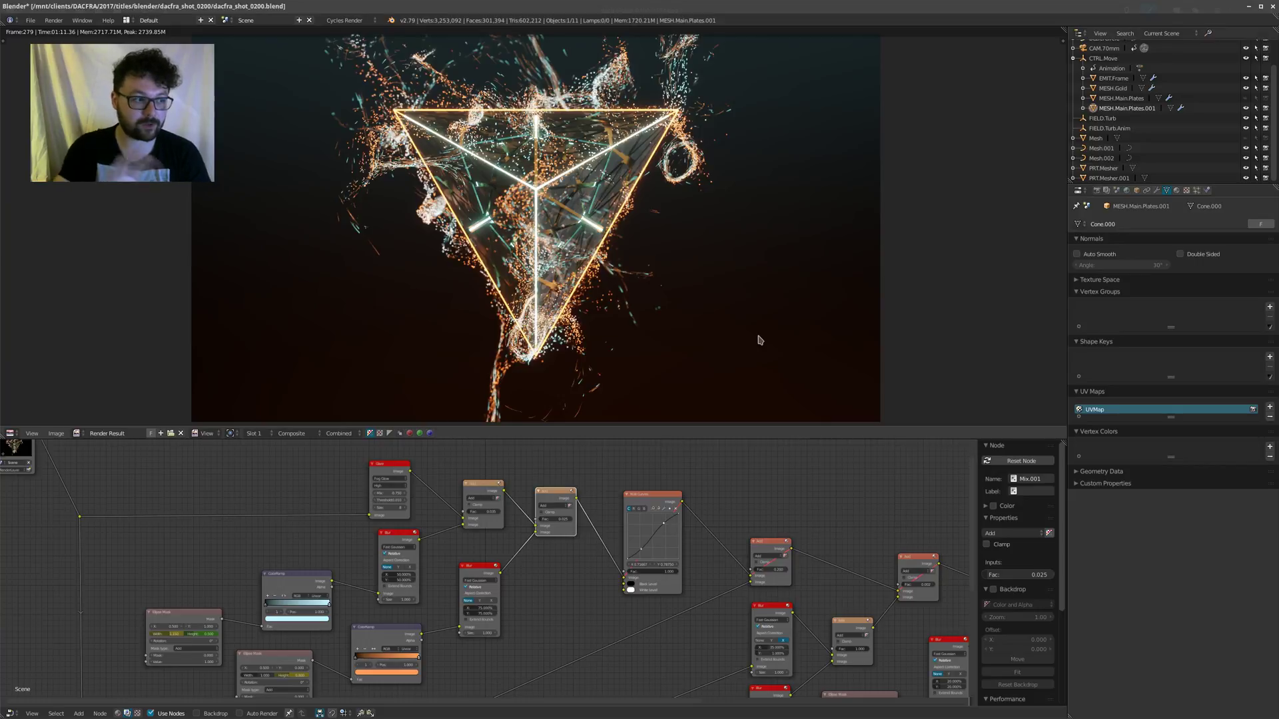
Step: Enable the muted RGB Curves node that follows the two glow Add nodes
scroll(599, 513, up, 5)
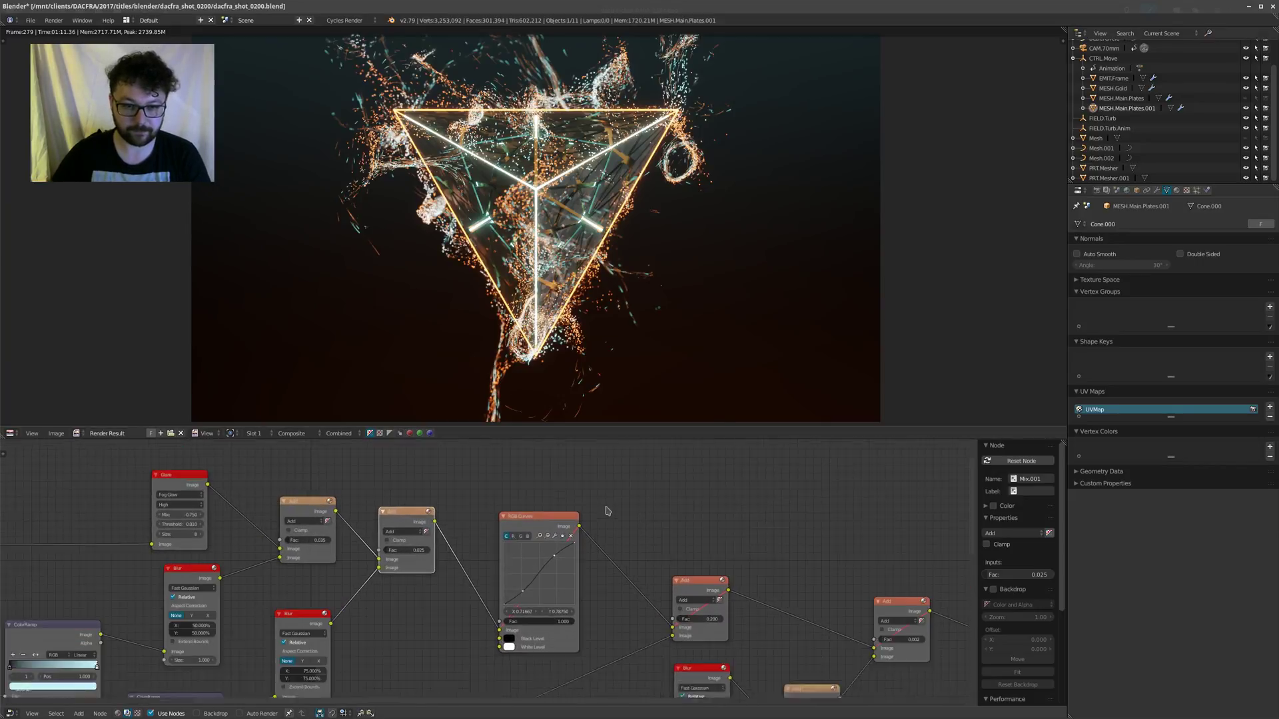
click(521, 520)
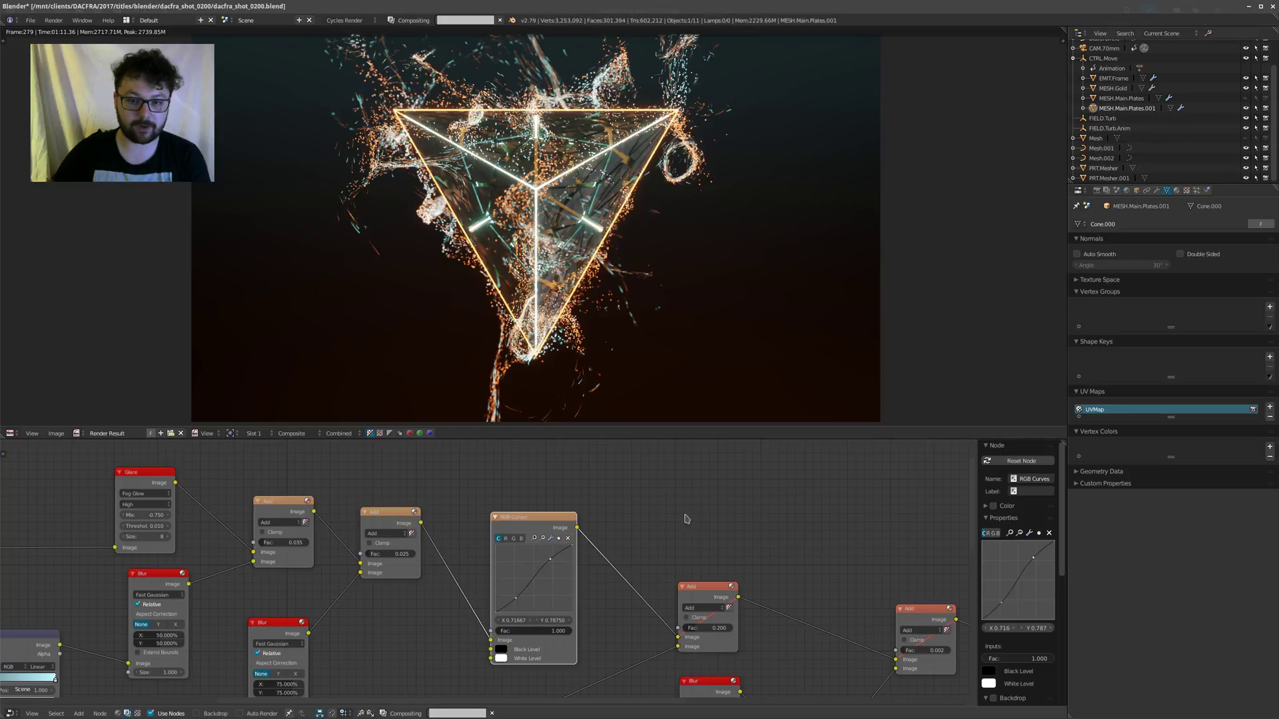
scroll(650, 505, down, 1)
scroll(636, 506, up, 1)
scroll(645, 477, up, 2)
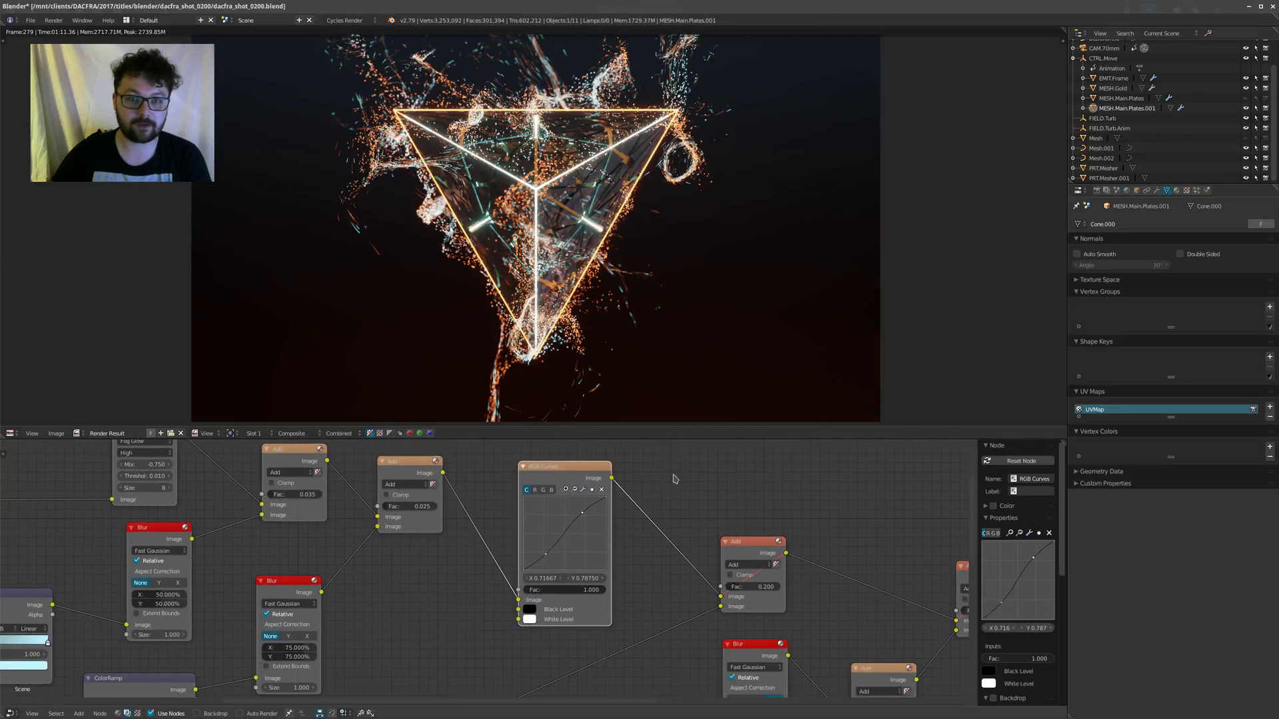
Step: Examine the red, green and blue channel curves of the RGB Curves node against the rendered image
click(544, 479)
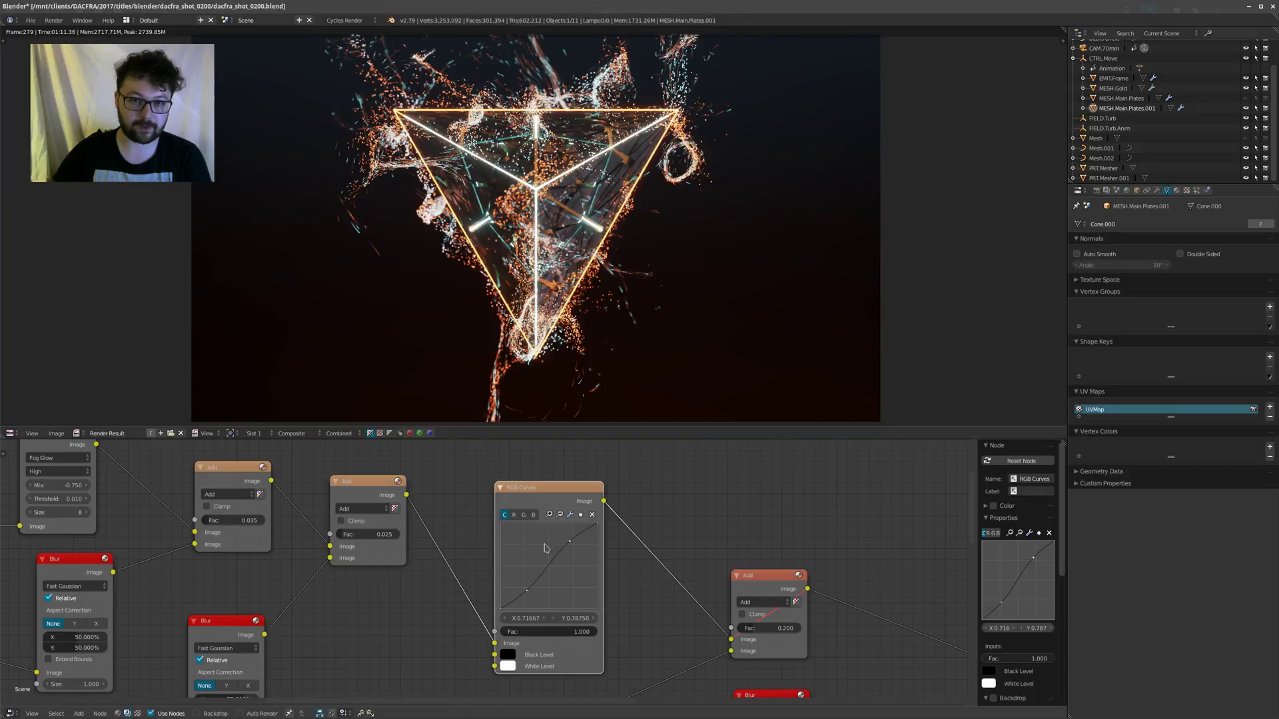
click(514, 516)
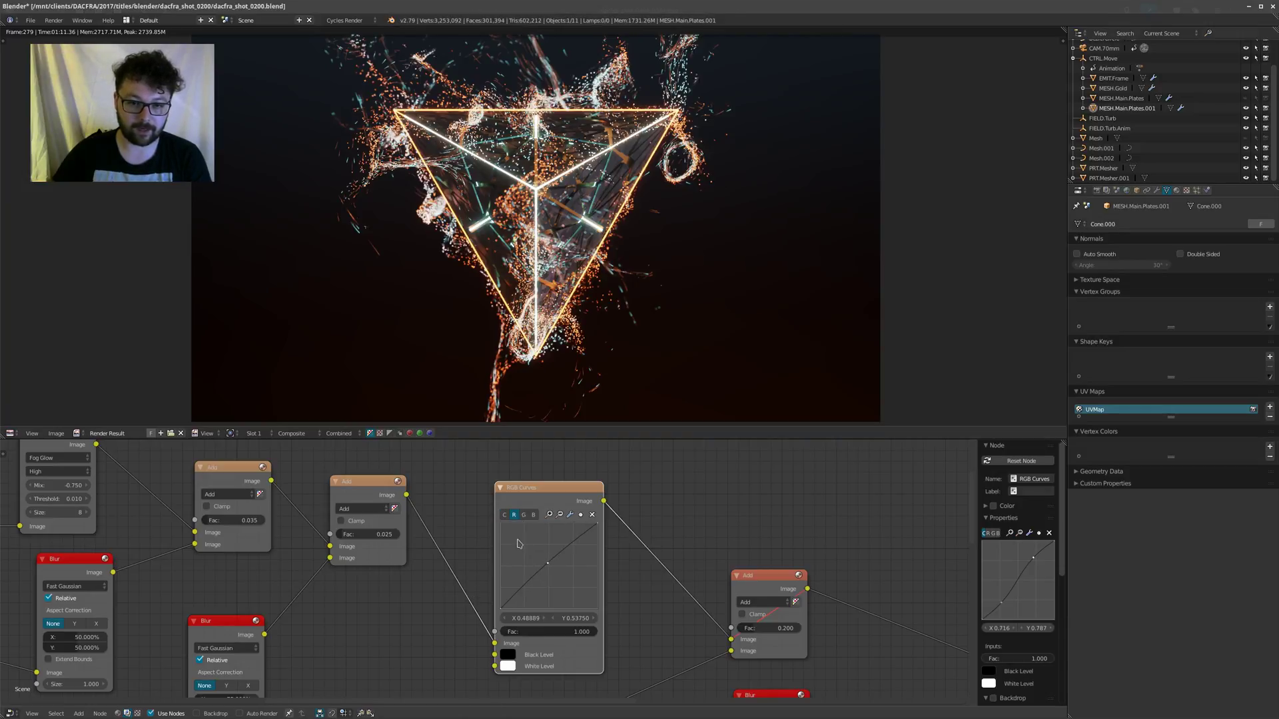
click(524, 515)
click(534, 514)
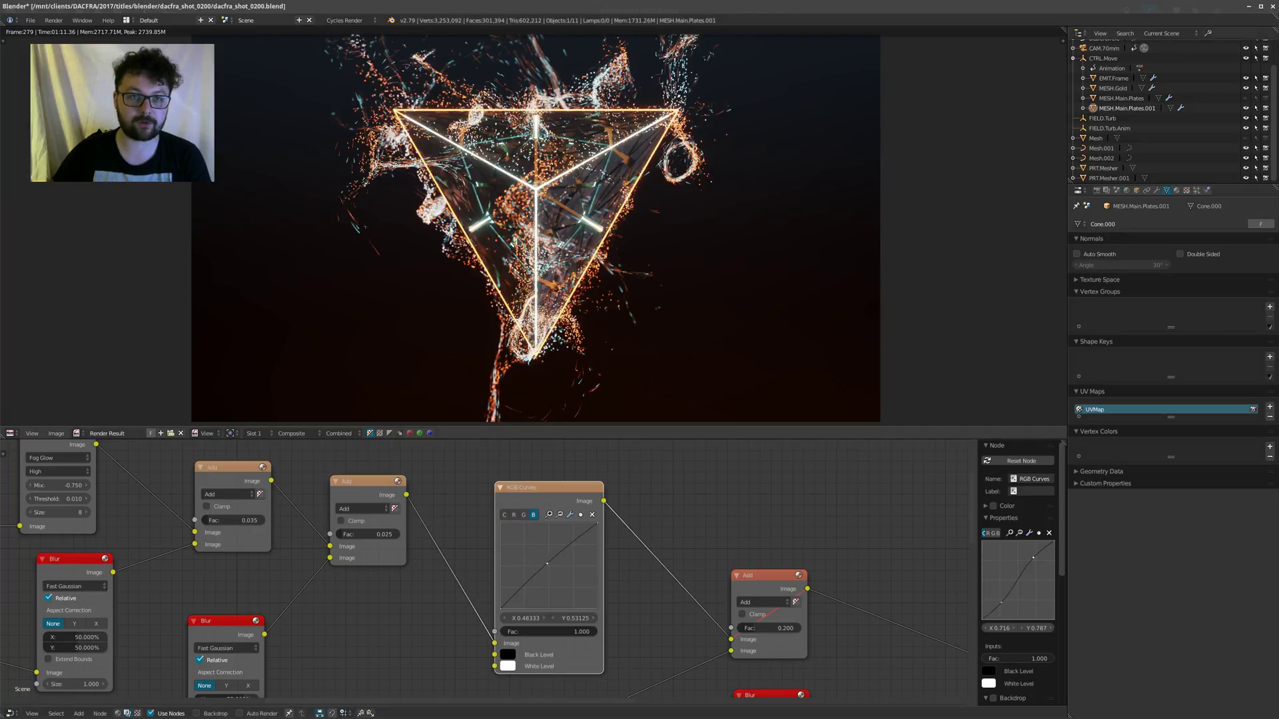
middle_drag(517, 238, 523, 243)
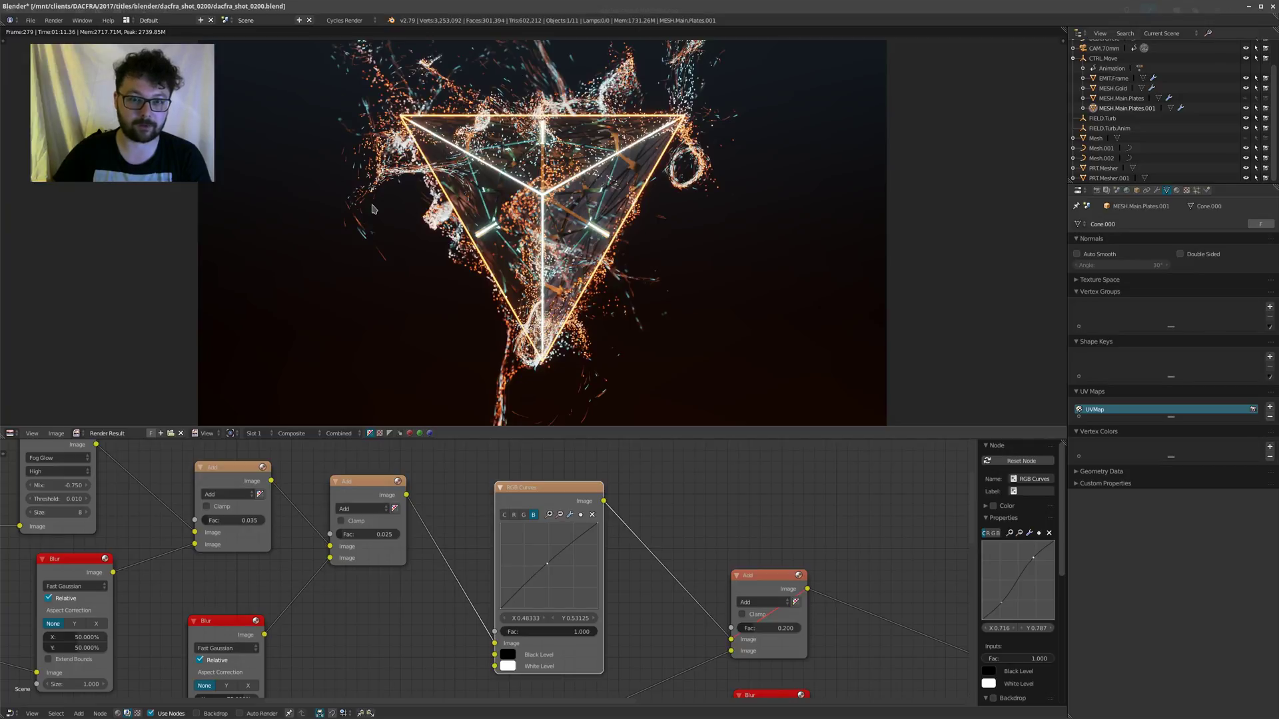
scroll(440, 476, down, 2)
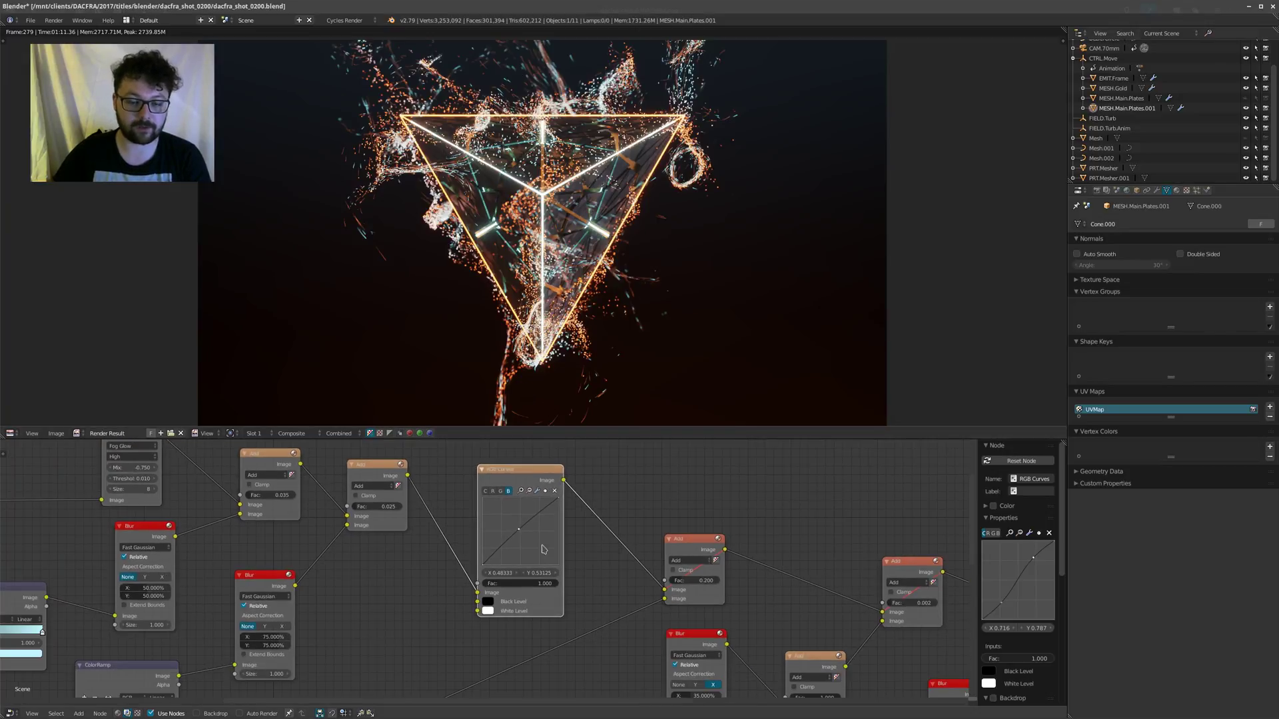
Step: Bend the green channel's curve up to about 0.46/0.58 and down to about 0.61/0.39, and delete its control point
click(501, 491)
drag(520, 528, 515, 526)
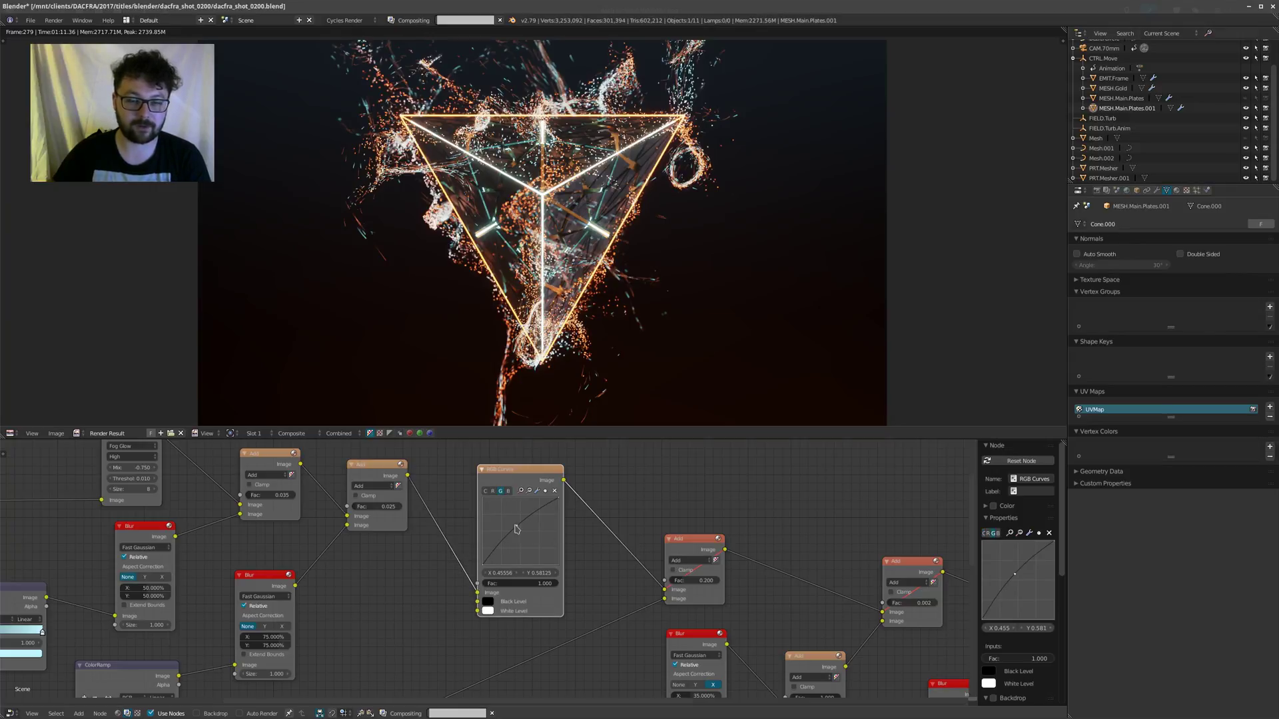
drag(516, 527, 530, 543)
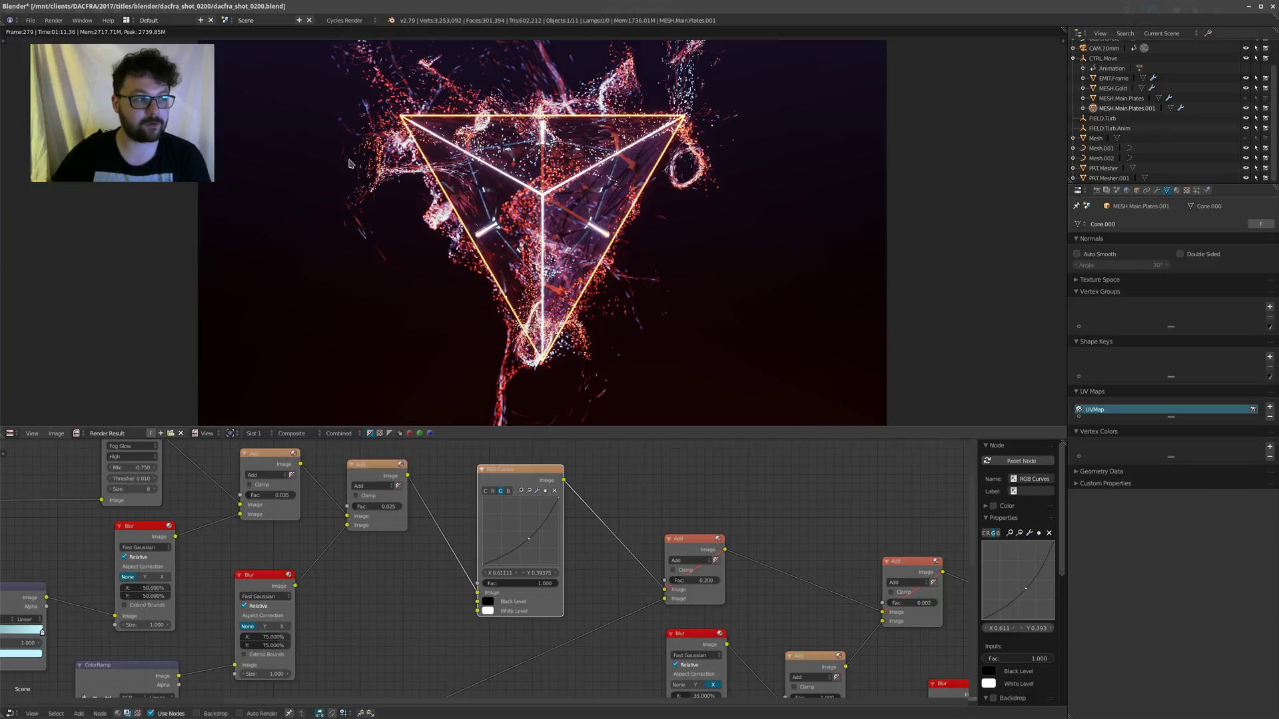
click(554, 491)
Step: Enable the muted Add node with factor 0.200 after the RGB Curves node and toggle it to compare the result
scroll(633, 520, up, 1)
middle_drag(733, 566, 447, 715)
scroll(536, 533, down, 3)
scroll(408, 594, down, 5)
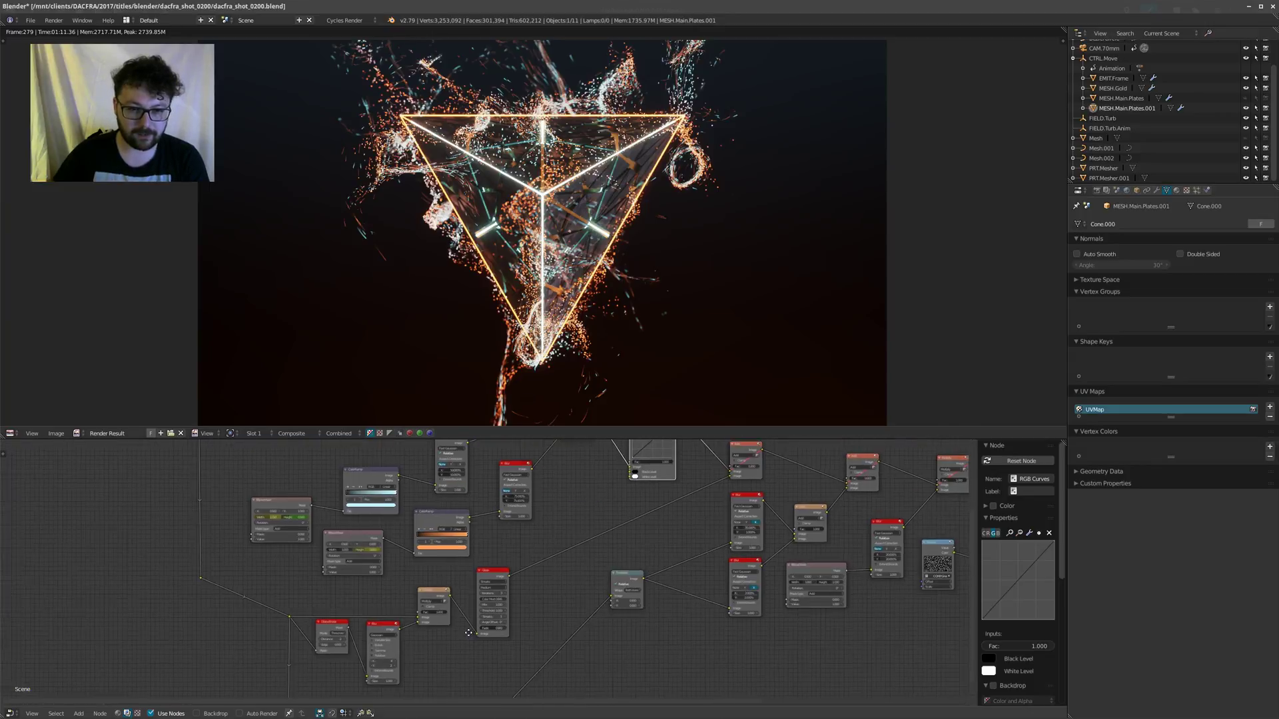
click(645, 507)
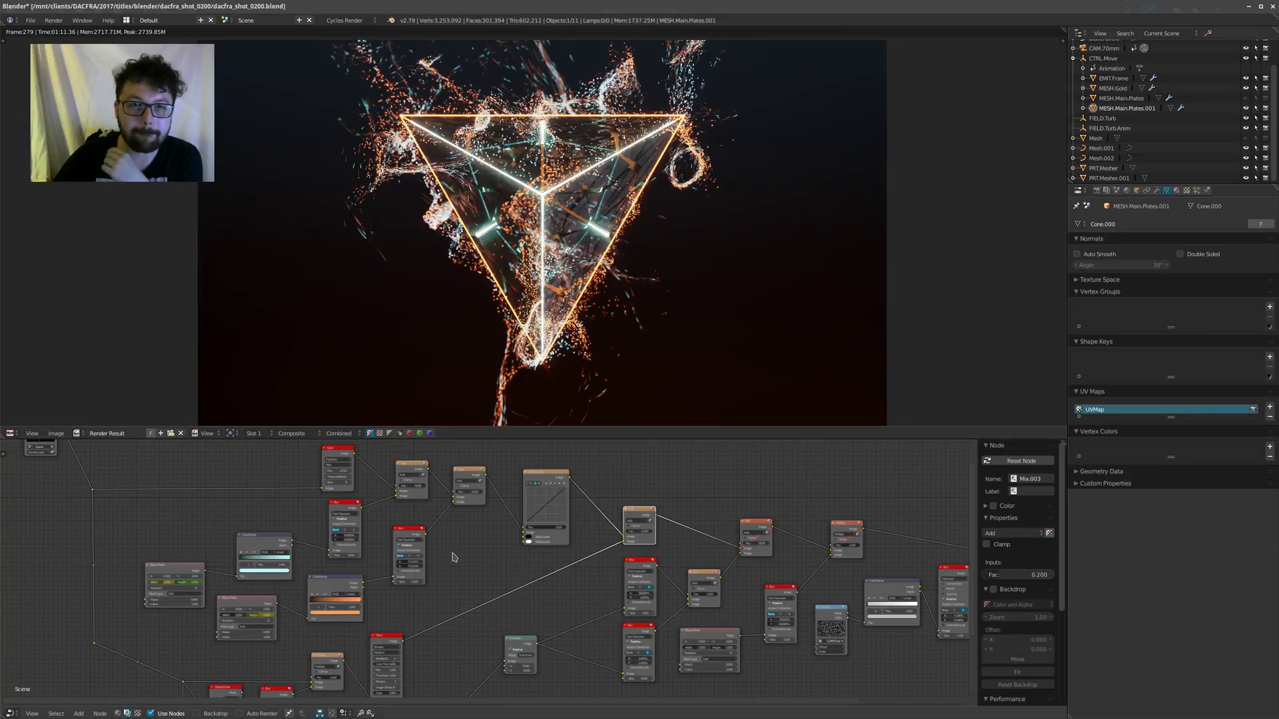
scroll(464, 570, up, 1)
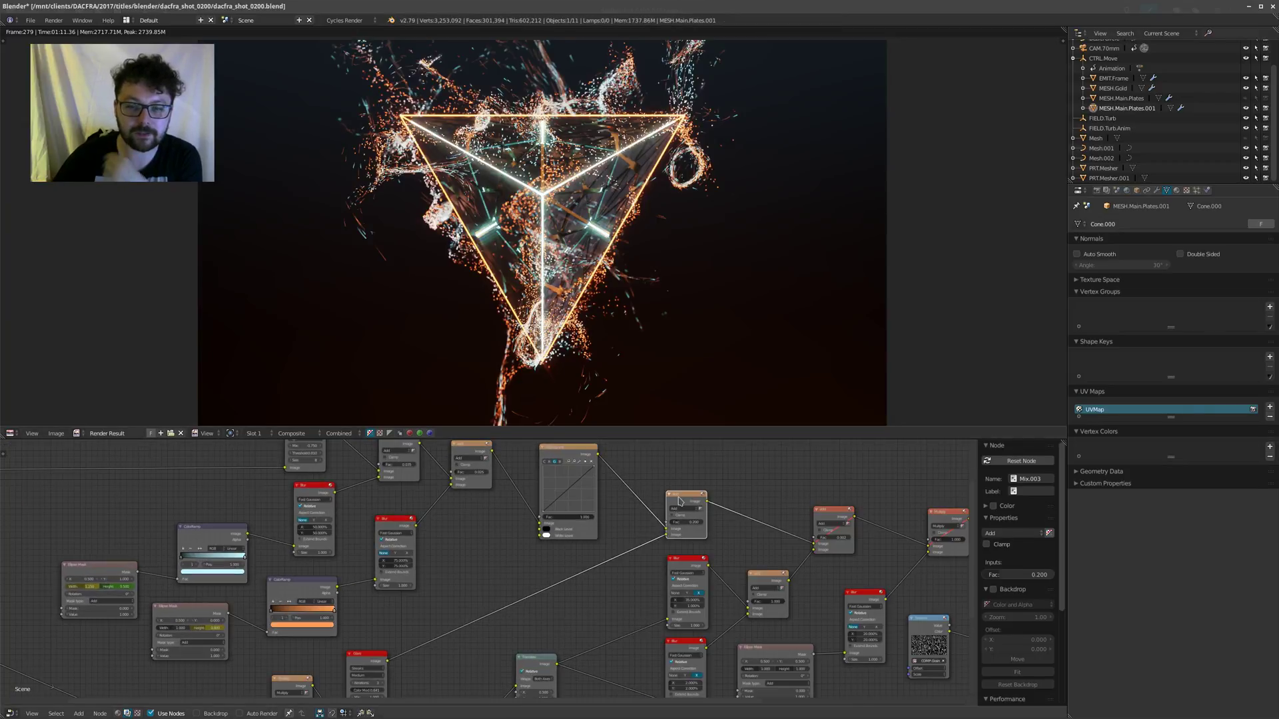
click(679, 501)
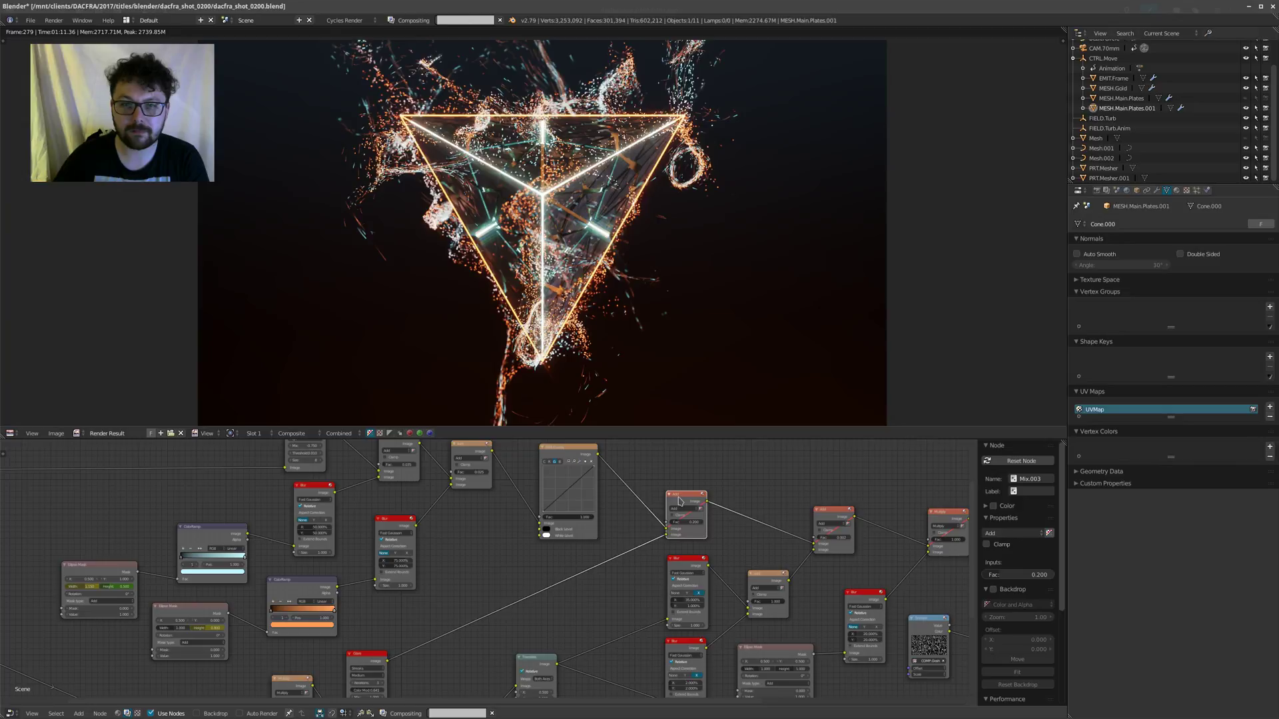
Step: Move the Render Layers node down, level with the first reroute point of its image link
scroll(680, 501, down, 5)
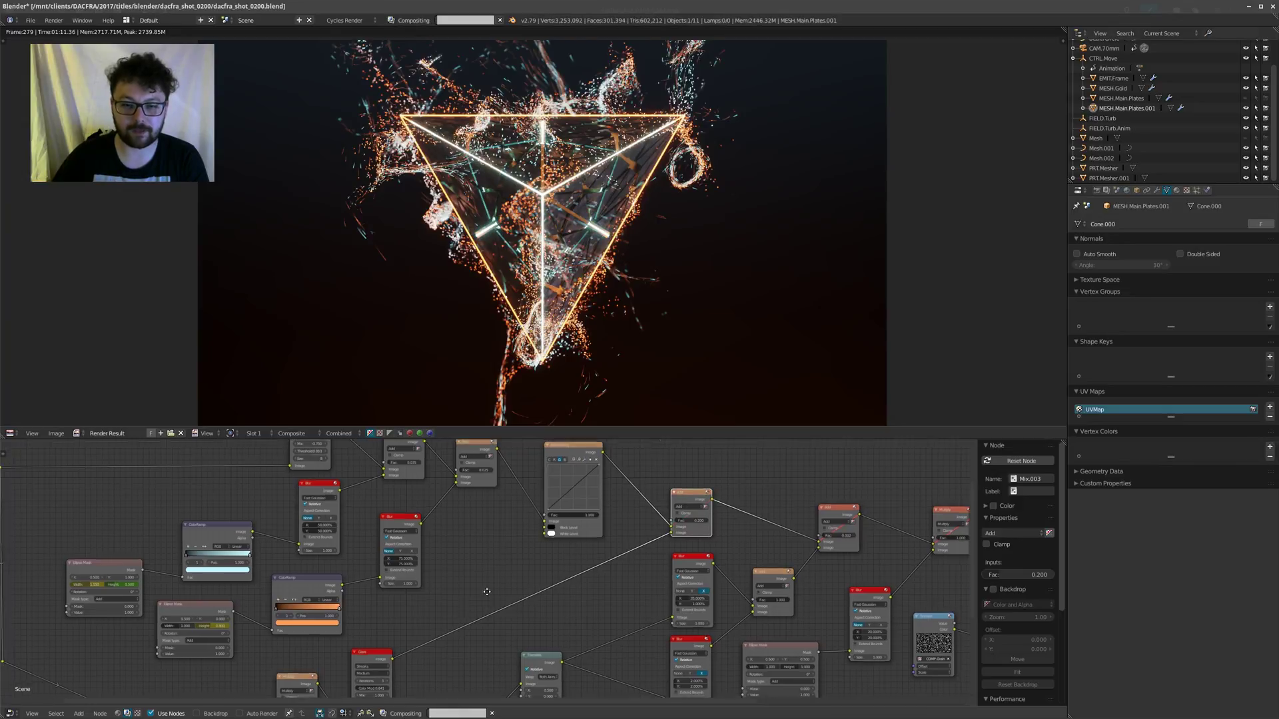
scroll(620, 598, down, 2)
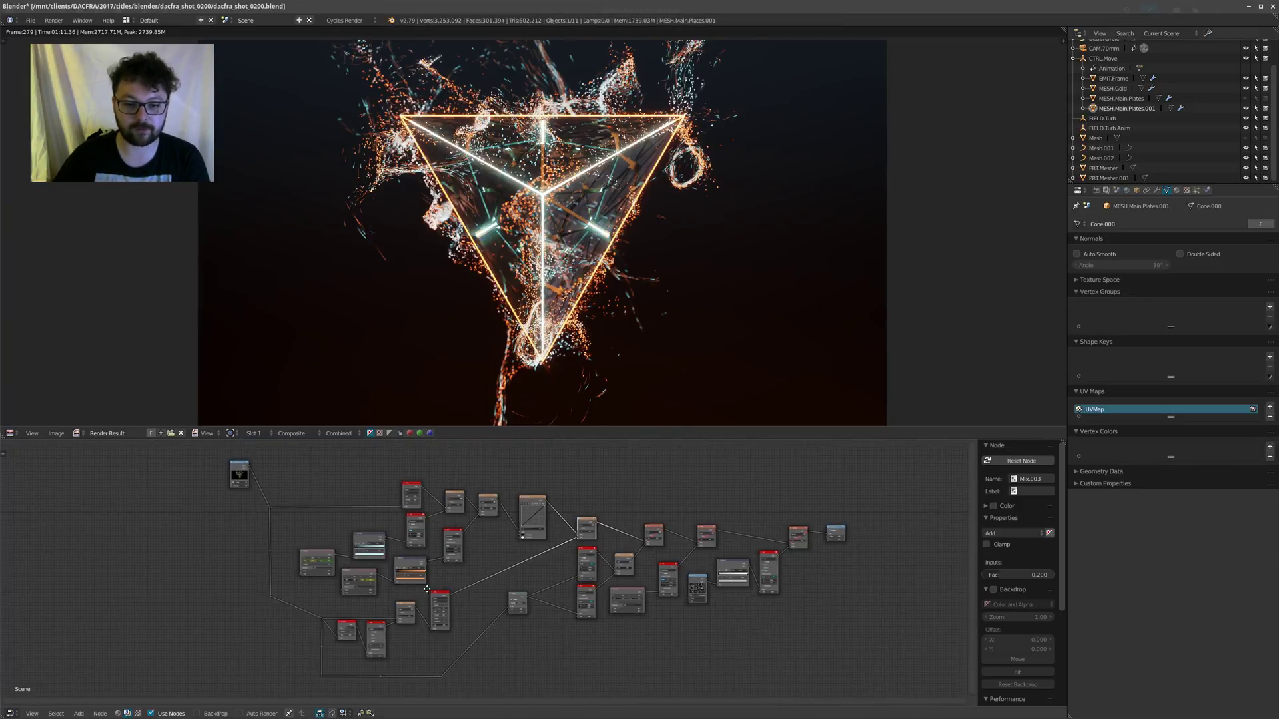
scroll(466, 620, up, 1)
middle_drag(347, 638, 317, 639)
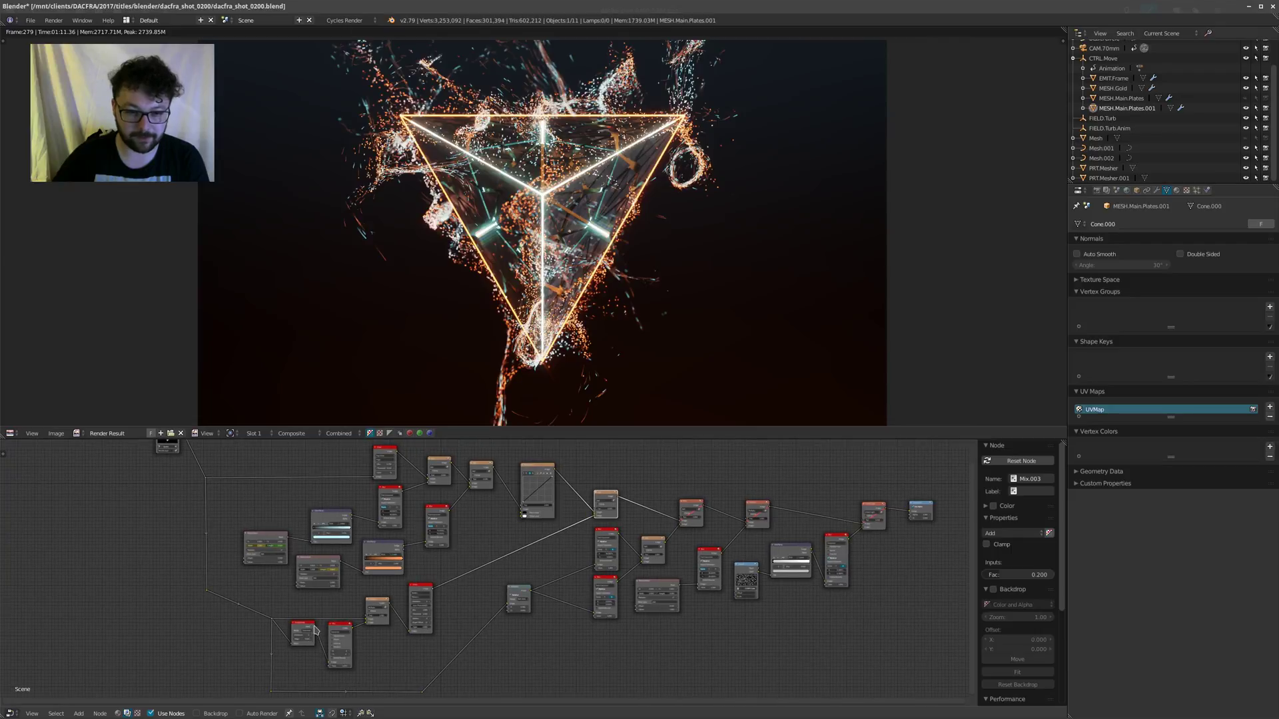
middle_drag(182, 497, 226, 539)
drag(179, 480, 172, 521)
middle_drag(171, 521, 200, 461)
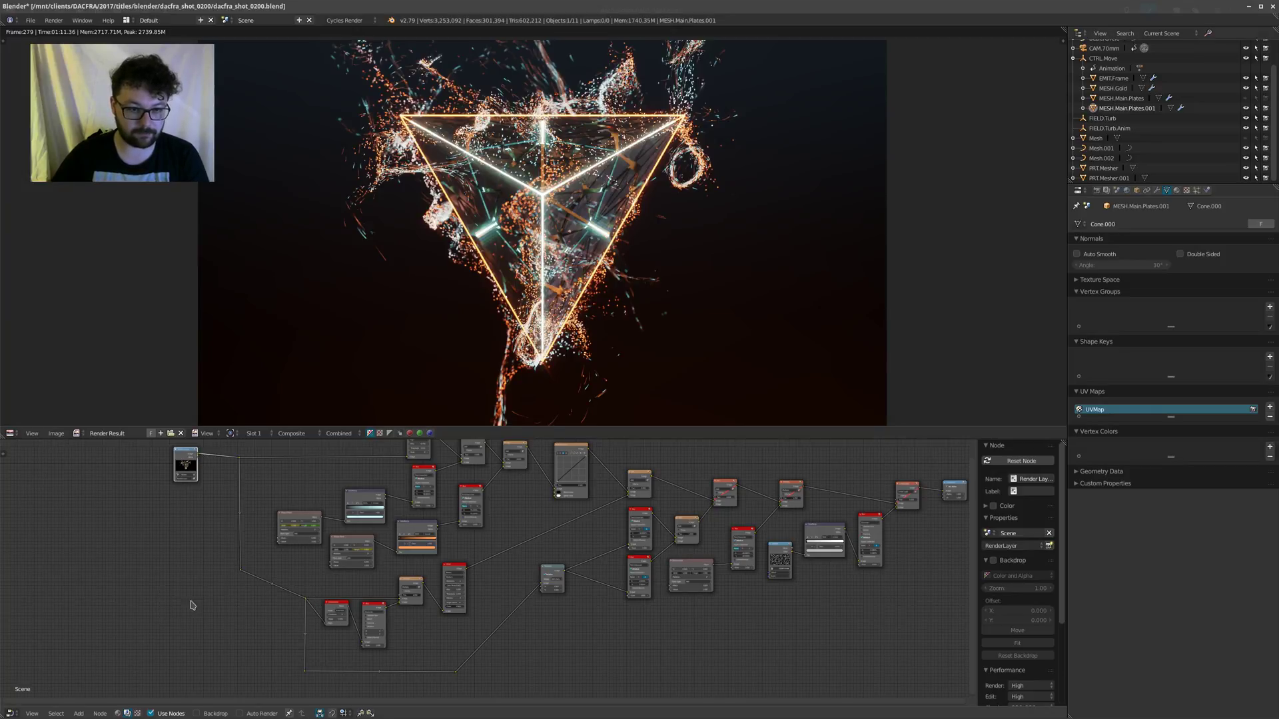
Step: Insert a Reroute node on the link from Render Layers to the lower branch and place it left of the mask nodes
key(shift+a)
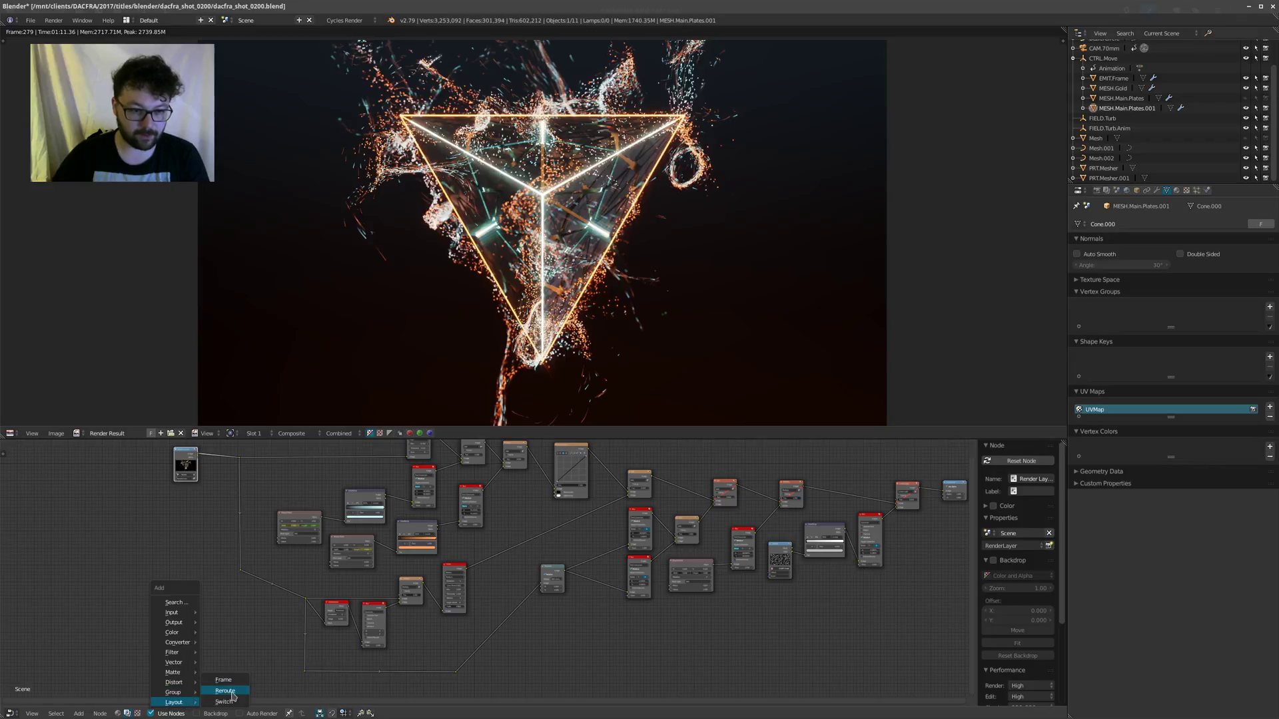
click(224, 691)
click(253, 509)
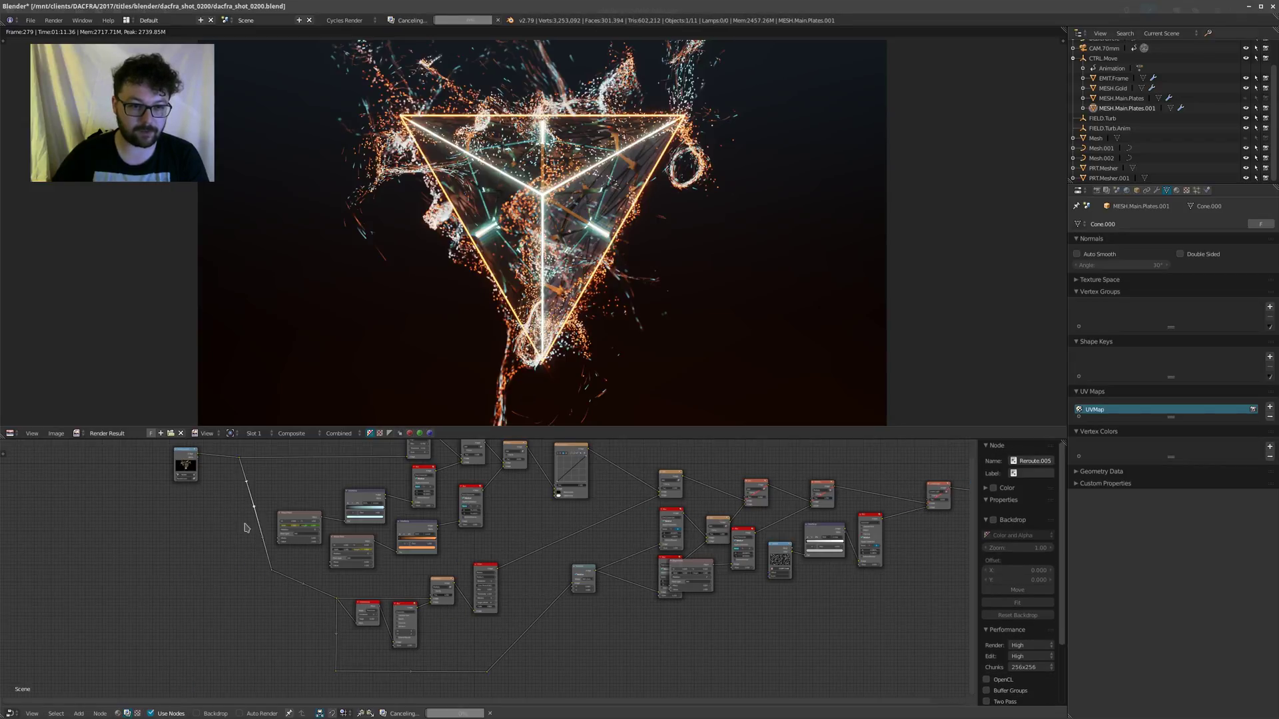
key(g)
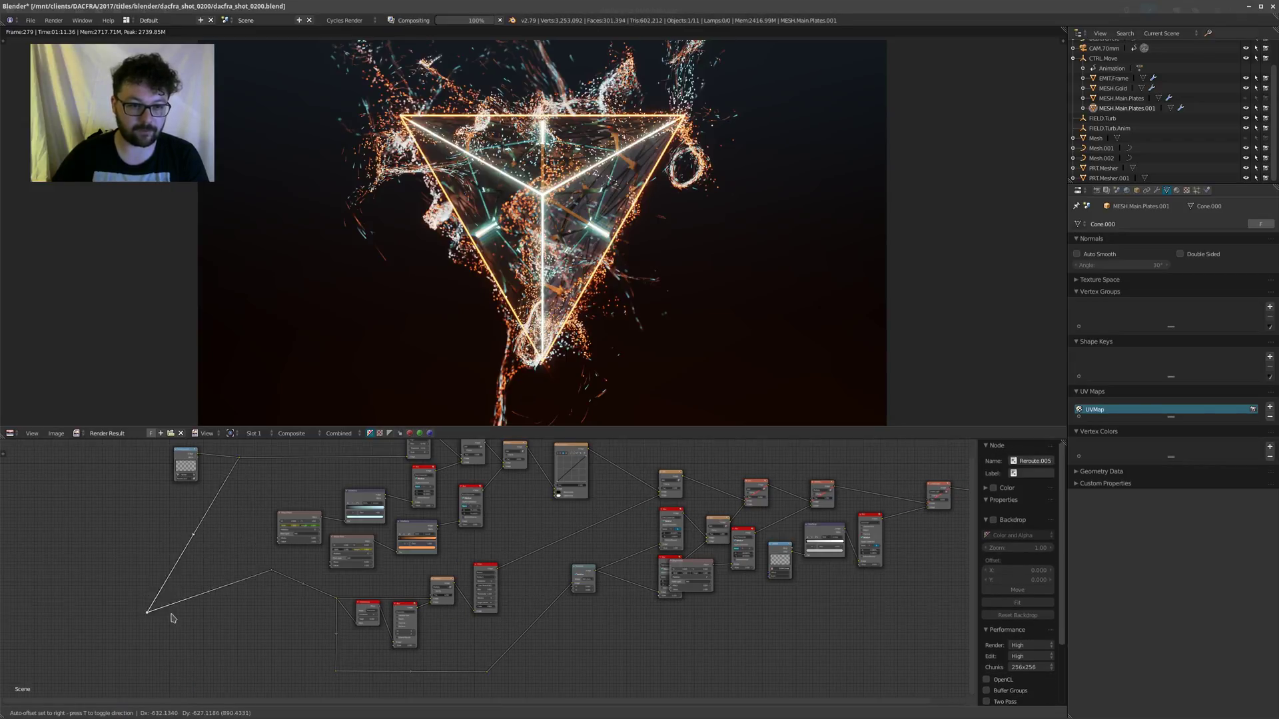
click(207, 543)
scroll(212, 560, up, 4)
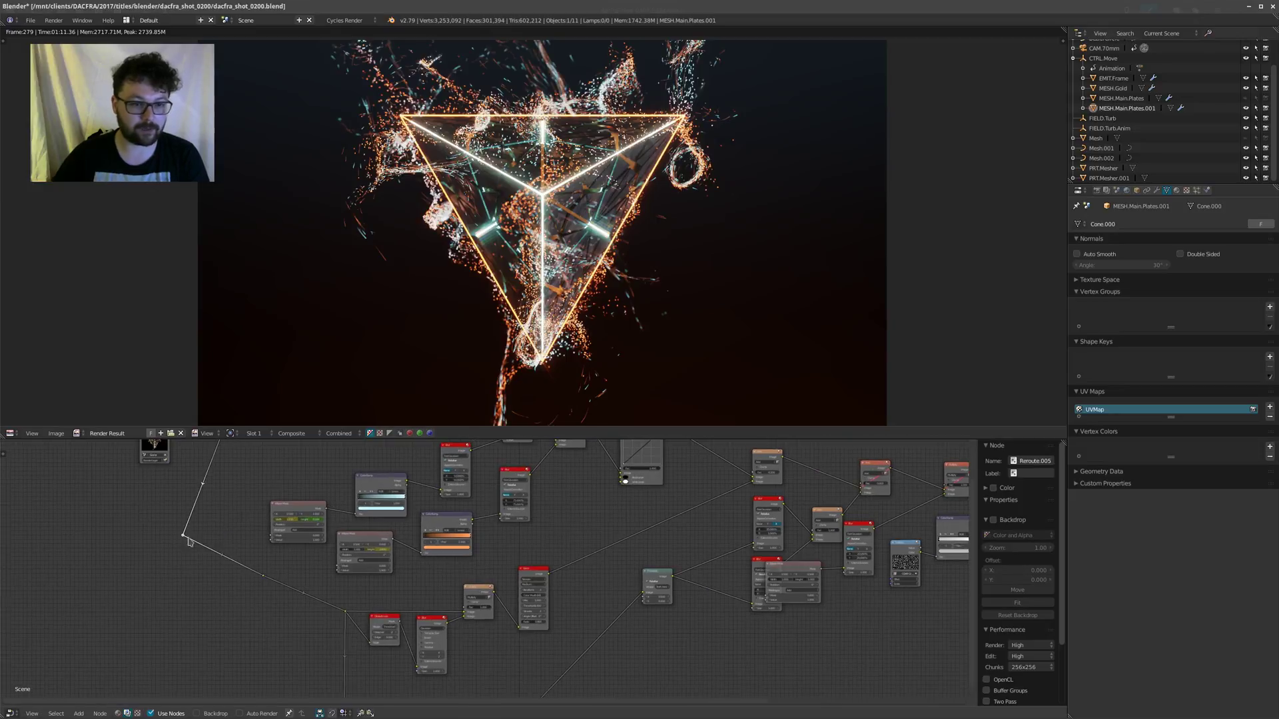
Step: Add a reroute point on the link running from the source image down to the glare branch and shift it outward
scroll(356, 579, down, 3)
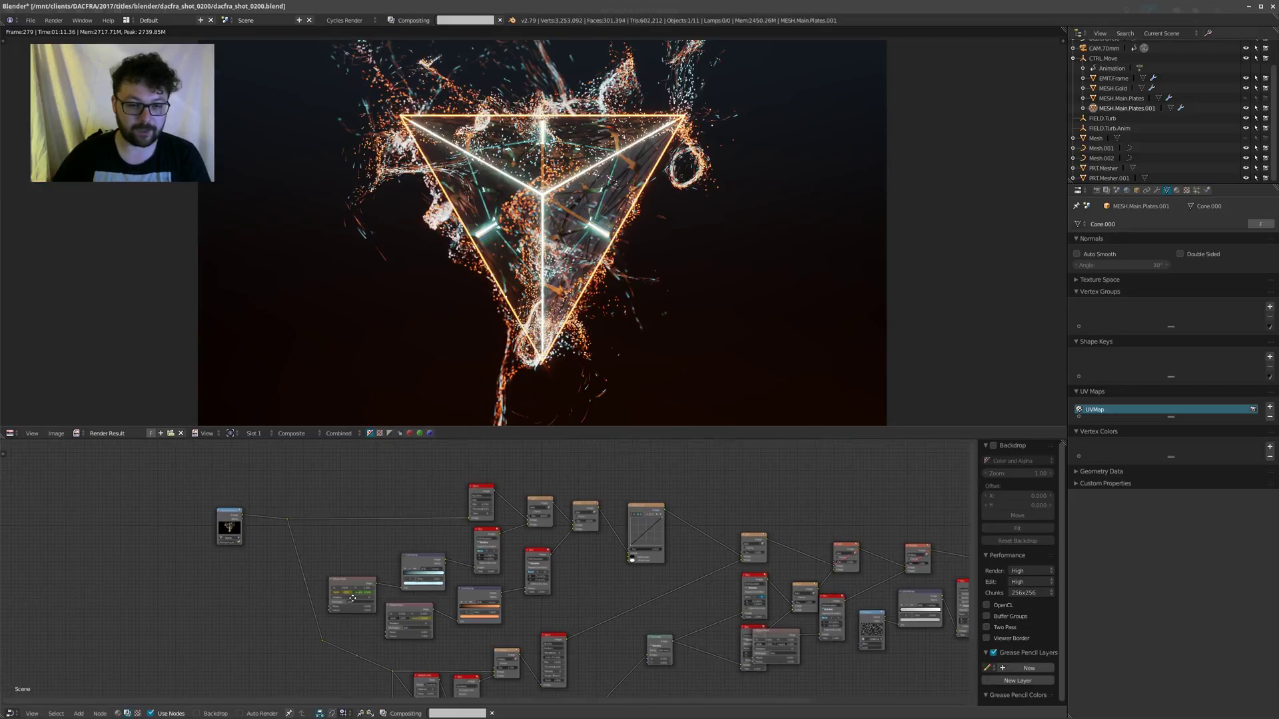
scroll(360, 586, up, 3)
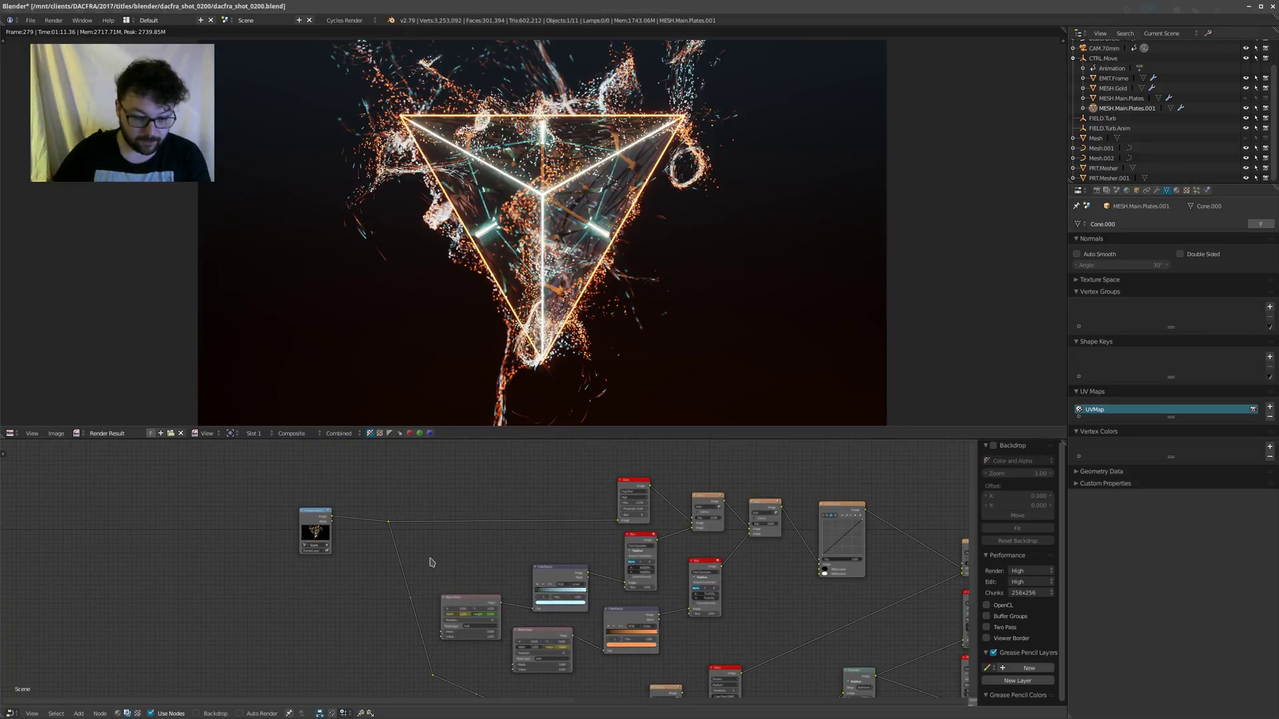
shift+drag(449, 550, 313, 666)
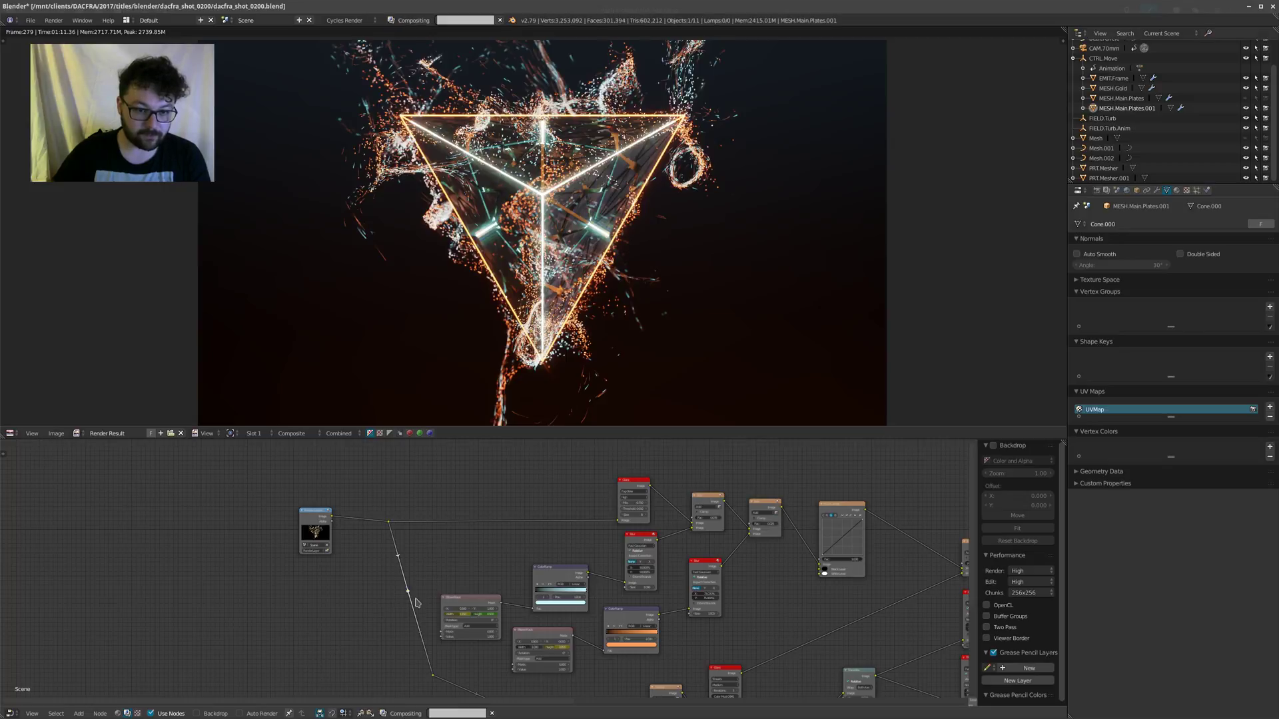
key(g)
click(361, 617)
middle_drag(407, 627, 421, 555)
scroll(433, 583, up, 1)
scroll(434, 591, down, 5)
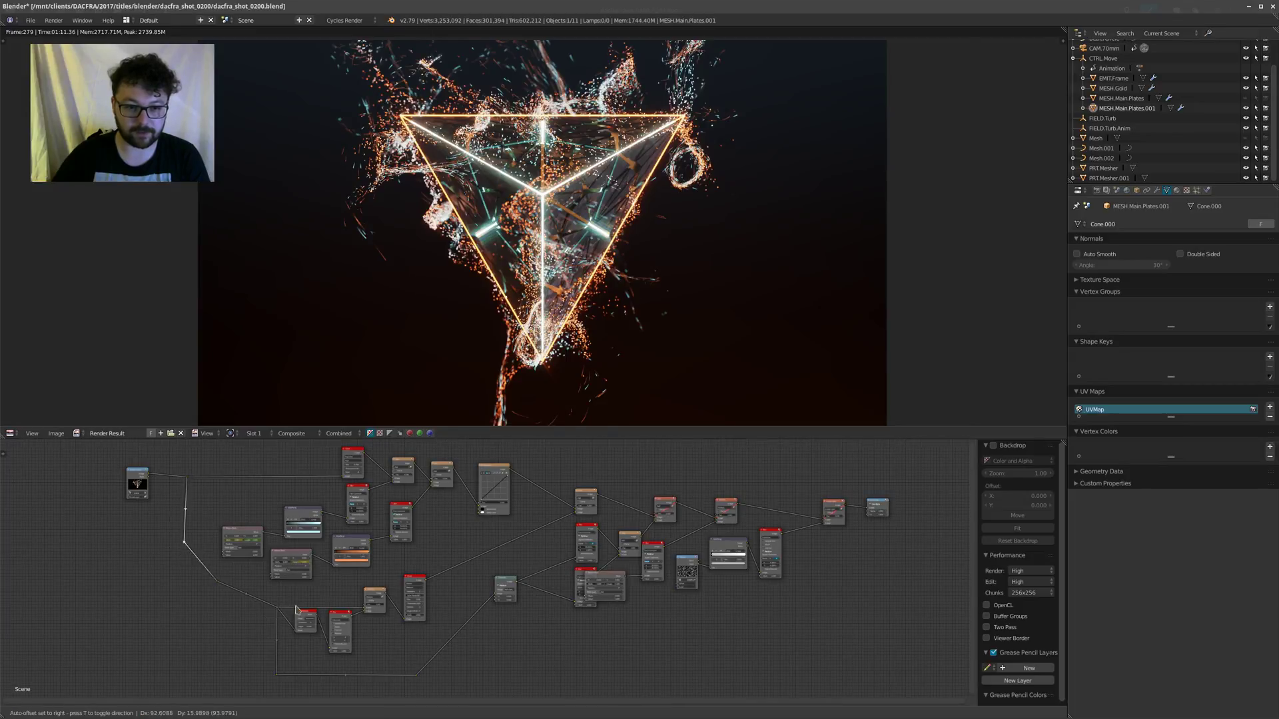
Step: Adjust the reroute ahead of the Dilate/Erode node and link it to the Composite node to preview the incoming image
drag(277, 608, 365, 603)
scroll(560, 581, up, 2)
scroll(560, 582, up, 4)
middle_drag(559, 582, 516, 621)
middle_drag(443, 579, 437, 545)
scroll(477, 539, down, 4)
scroll(596, 575, down, 2)
middle_drag(598, 575, 393, 614)
scroll(438, 610, down, 1)
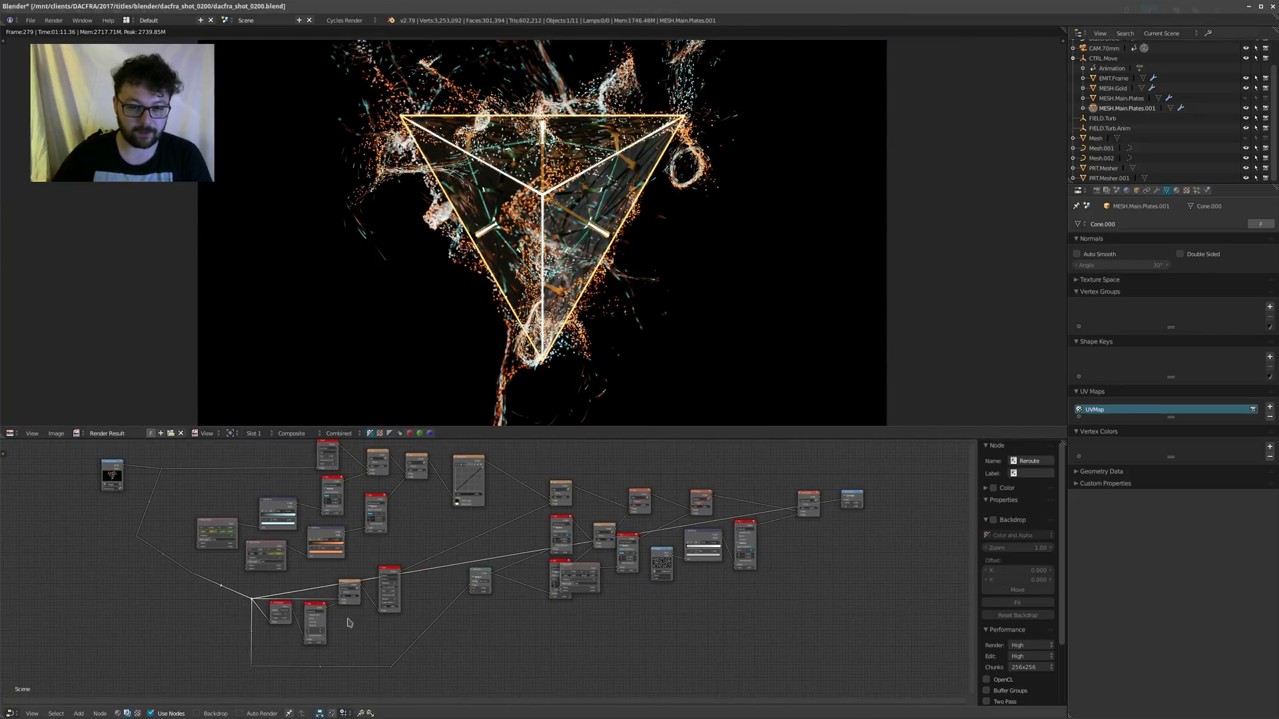
Step: Connect the Dilate/Erode node's Mask output to the Composite node and look up Dilate/Erode among the Filter nodes
drag(293, 609, 842, 505)
scroll(200, 586, up, 4)
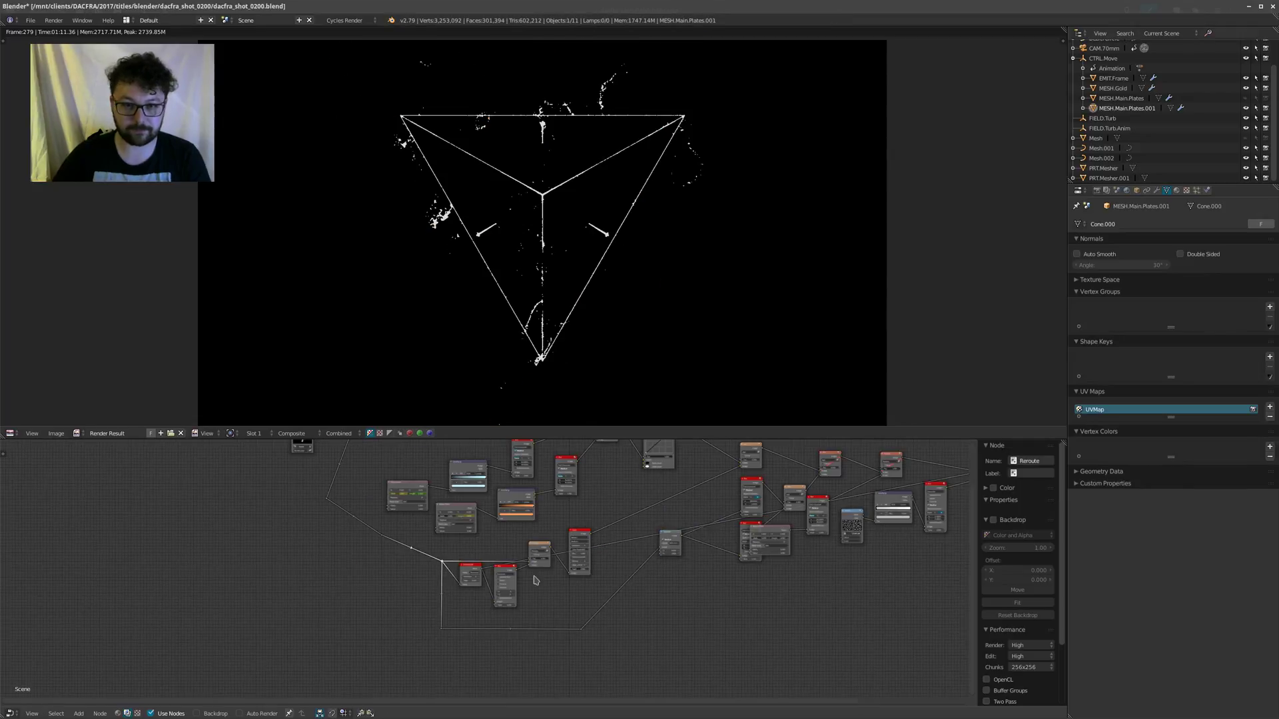
key(shift+a)
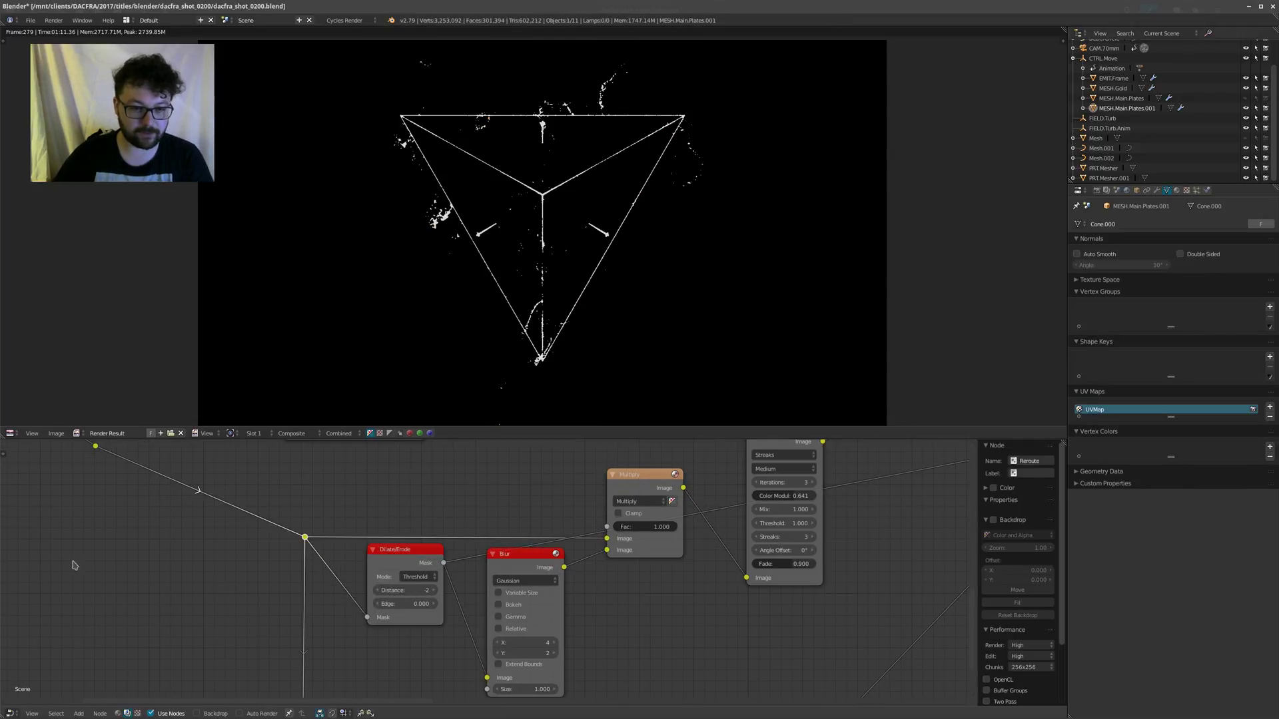
mouse_move(74, 489)
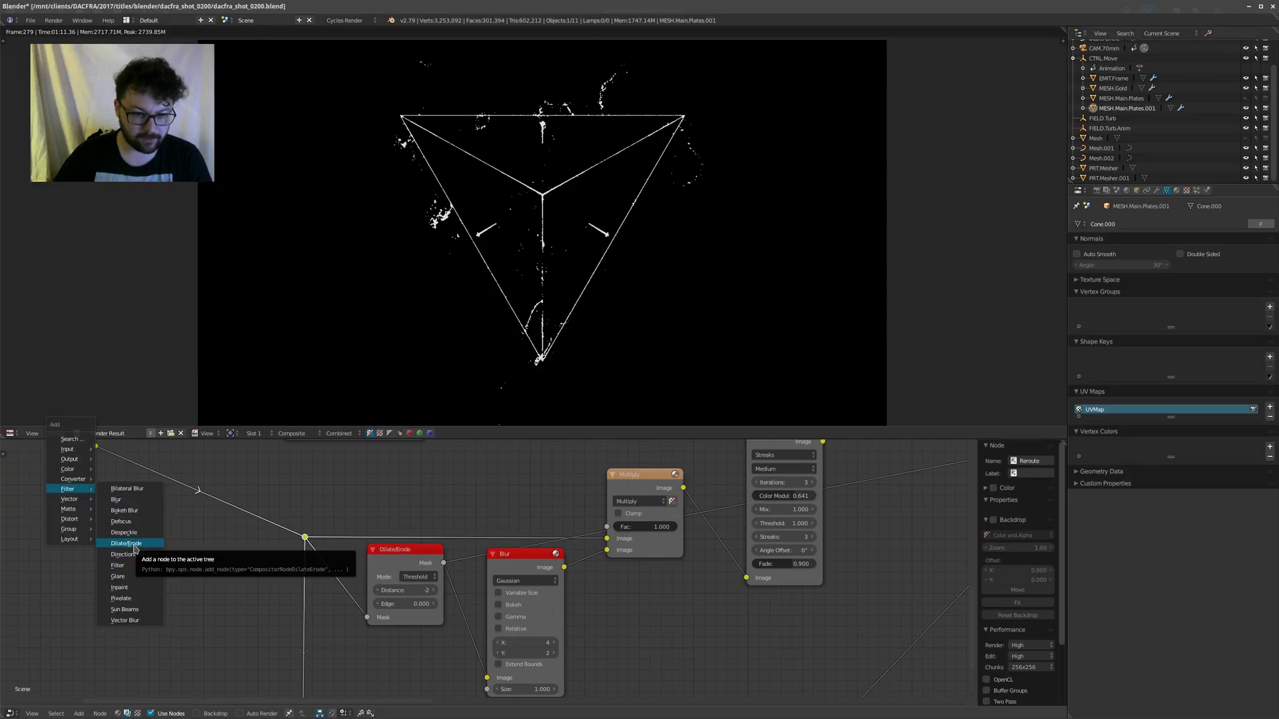
Step: Set the Dilate/Erode Distance to 0 for comparison and return it to -2
scroll(430, 596, up, 4)
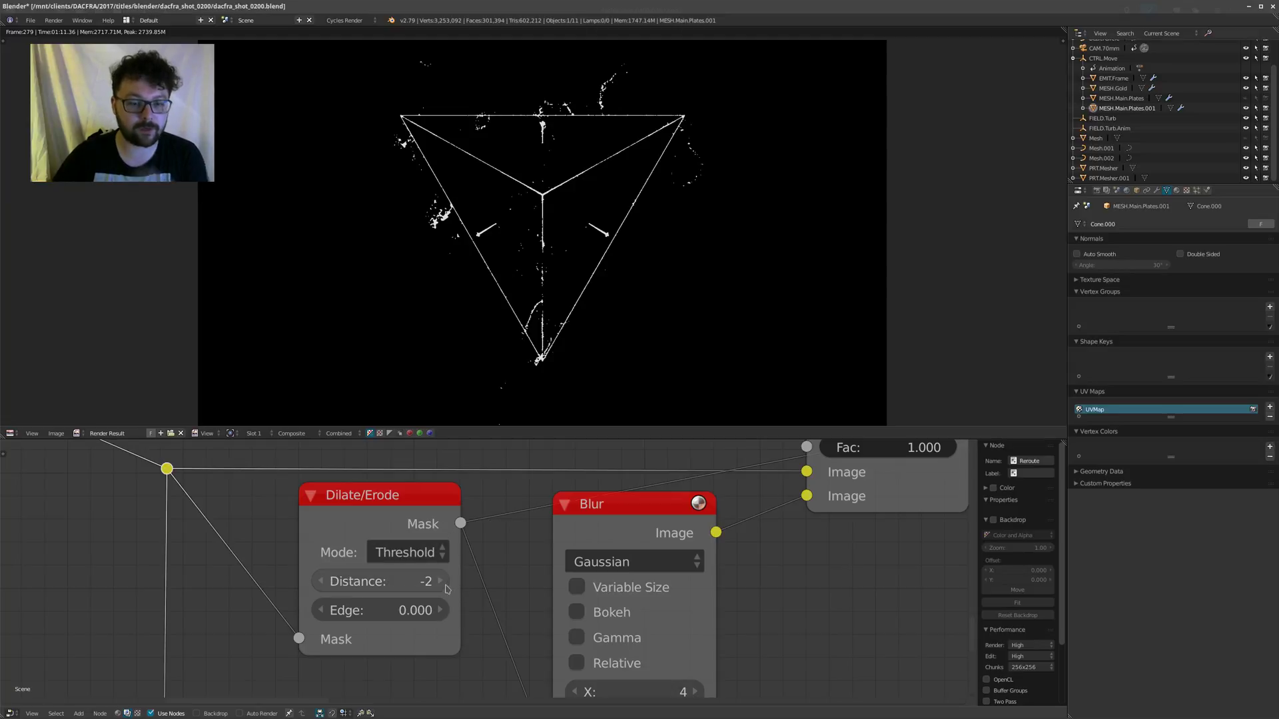
click(441, 582)
click(441, 582)
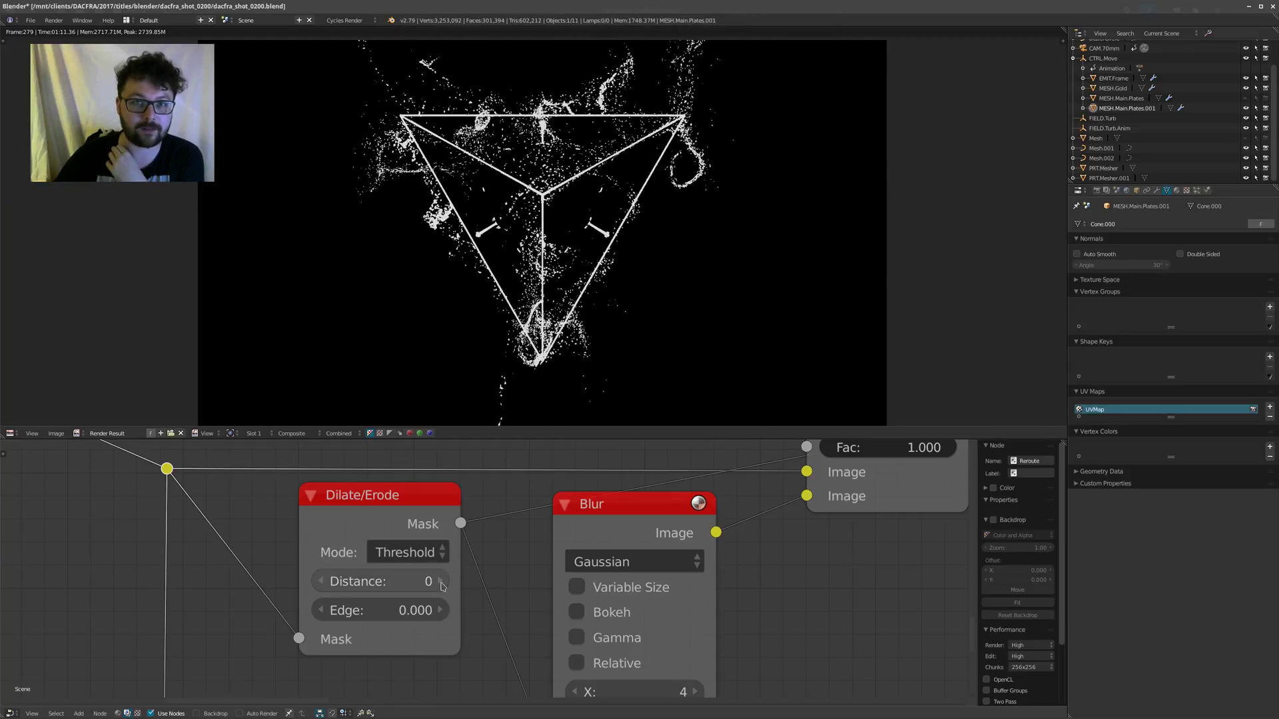
click(321, 582)
click(321, 582)
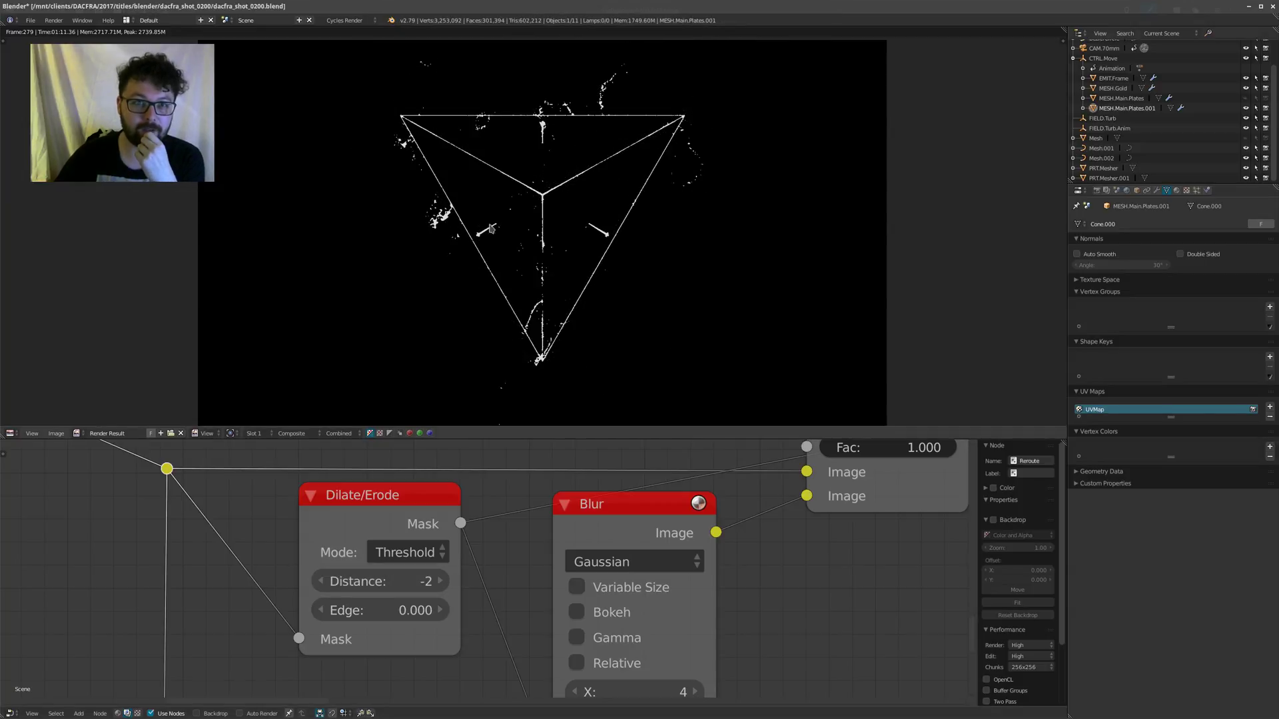
Step: Connect the Blur node's output to the Composite node to preview the softened mask
scroll(627, 526, down, 3)
scroll(627, 526, down, 5)
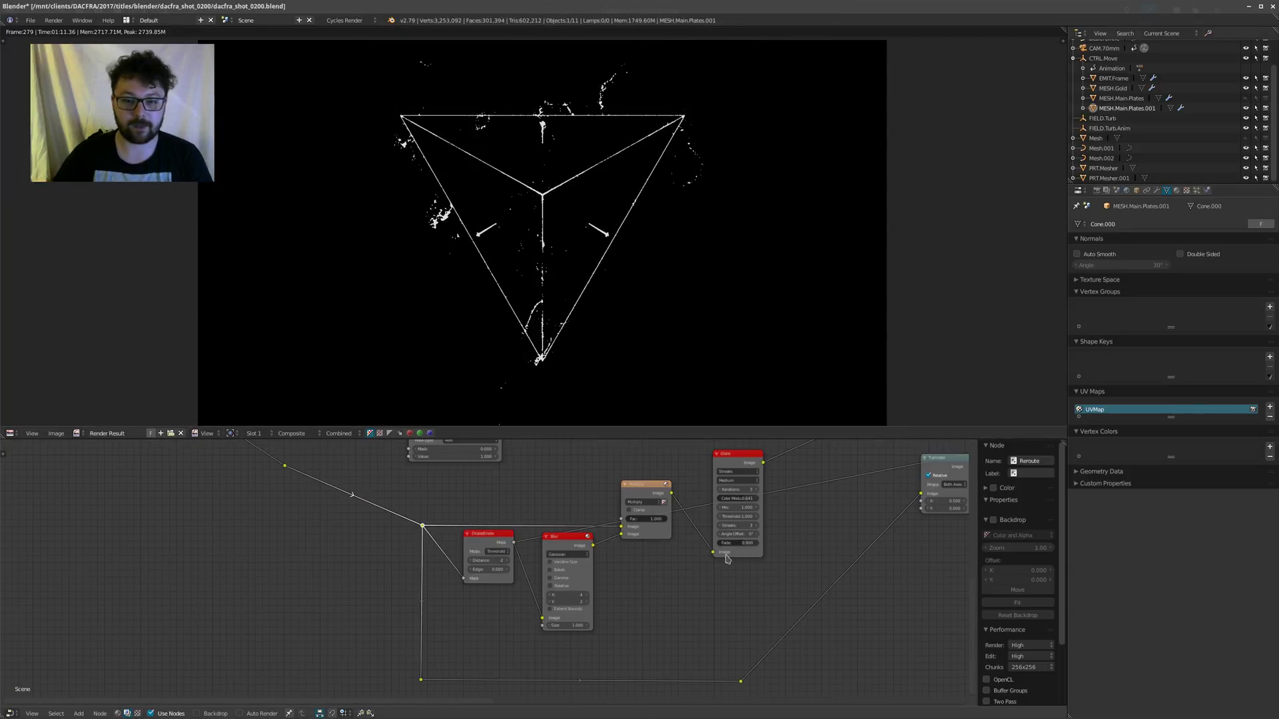
scroll(351, 595, down, 4)
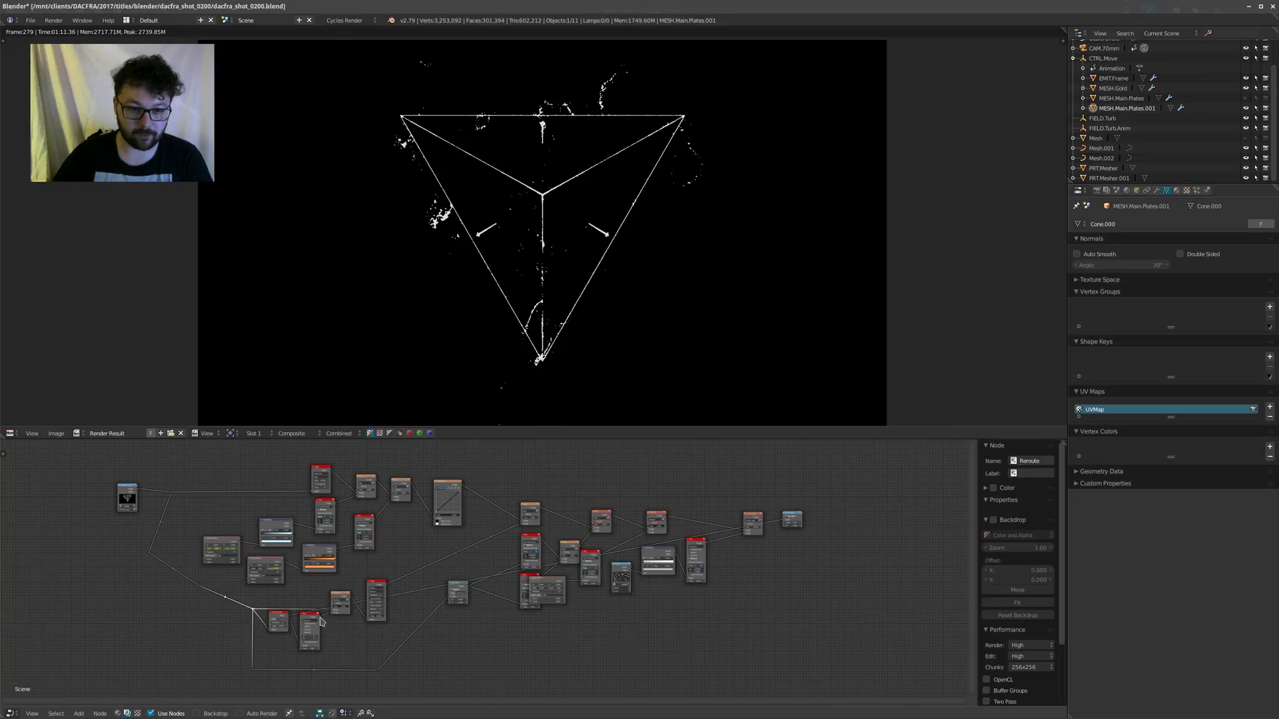
scroll(386, 555, up, 2)
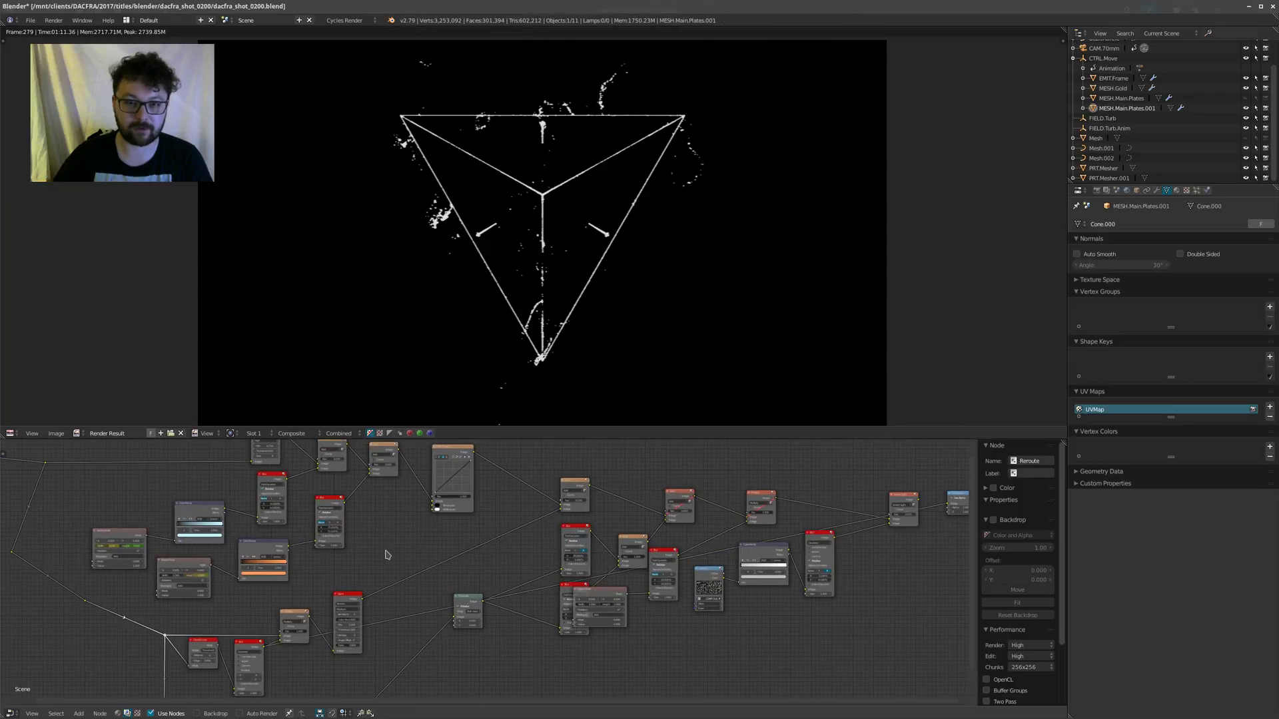
Step: Examine the Multiply node in the glare branch and look through the Color nodes that can be added
scroll(388, 555, up, 5)
middle_drag(388, 555, 469, 562)
scroll(533, 607, down, 4)
middle_drag(425, 622, 393, 525)
scroll(393, 525, up, 1)
scroll(356, 541, up, 17)
click(377, 557)
key(shift+a)
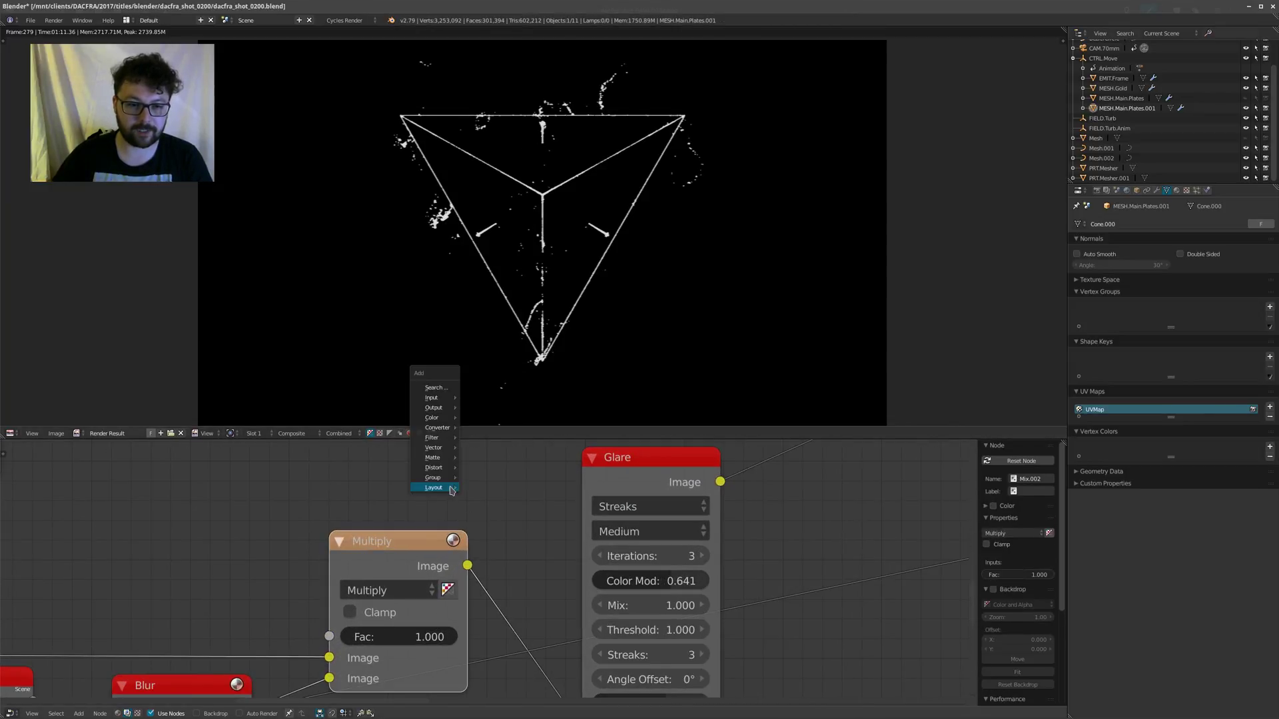
mouse_move(443, 418)
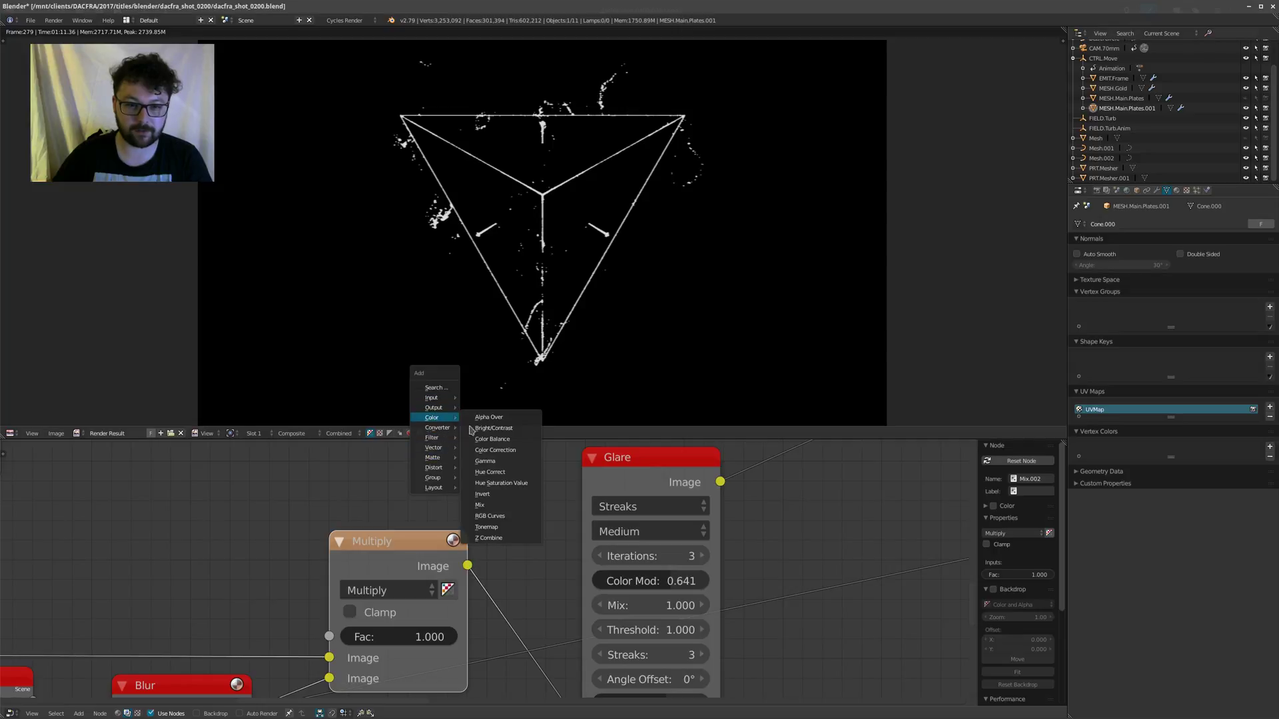
scroll(523, 529, down, 3)
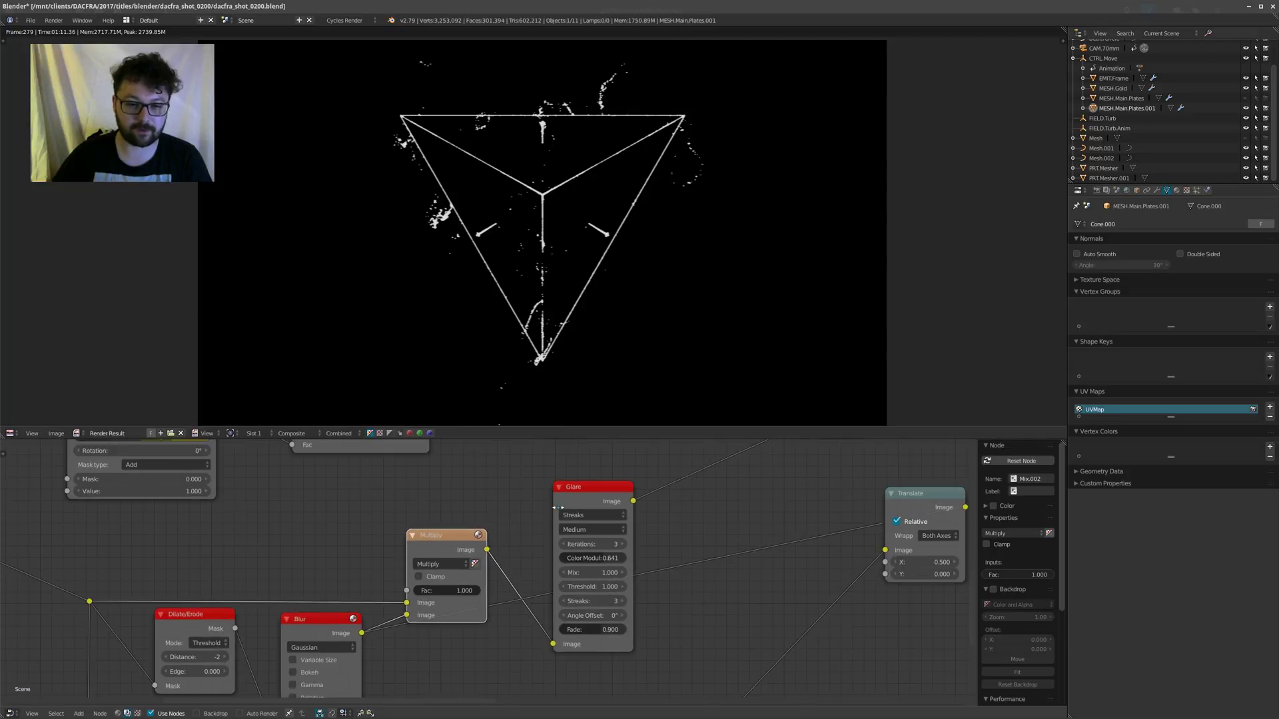
Step: Connect the Multiply node's output to the Composite node to preview the masked colour image
scroll(558, 508, down, 6)
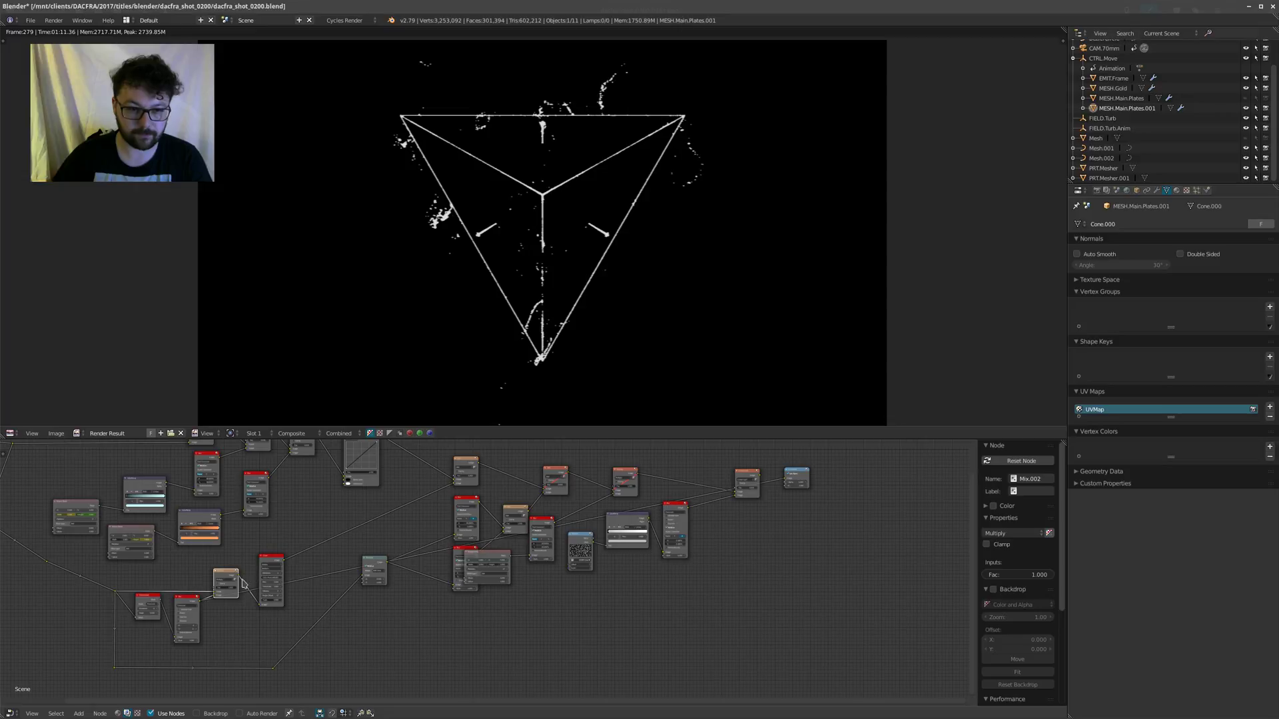
drag(284, 564, 736, 492)
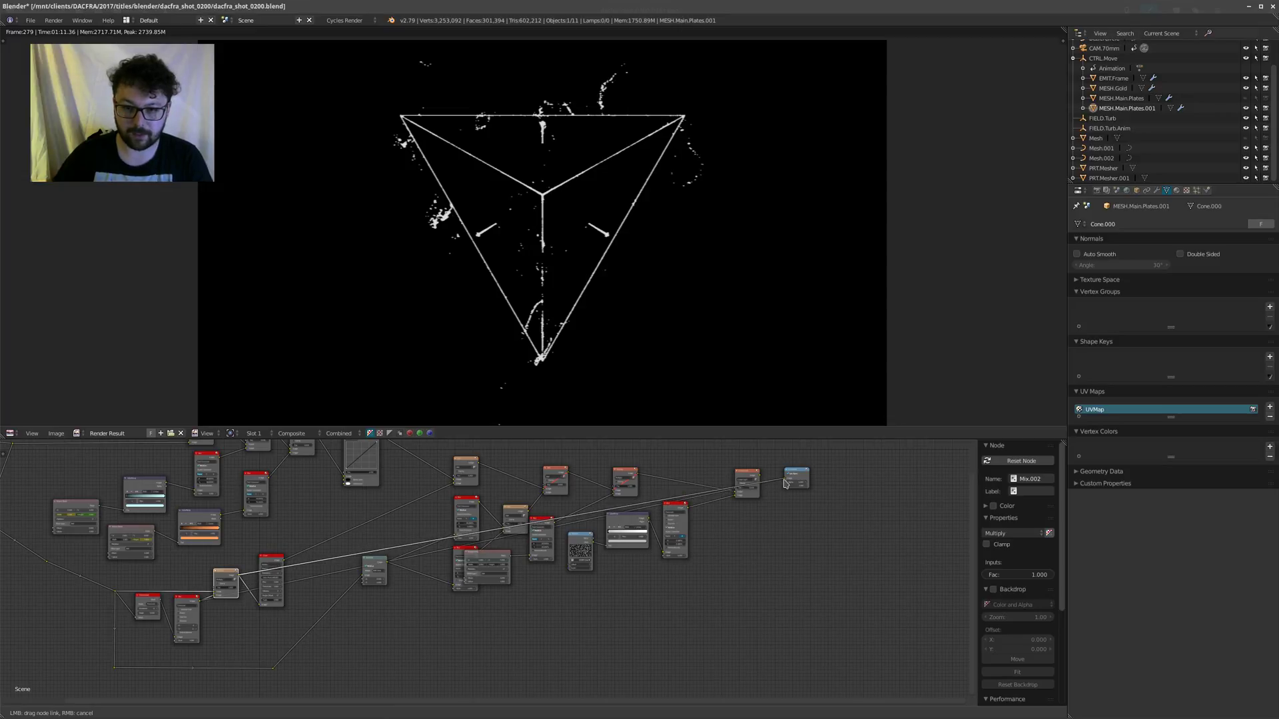
scroll(255, 548, up, 6)
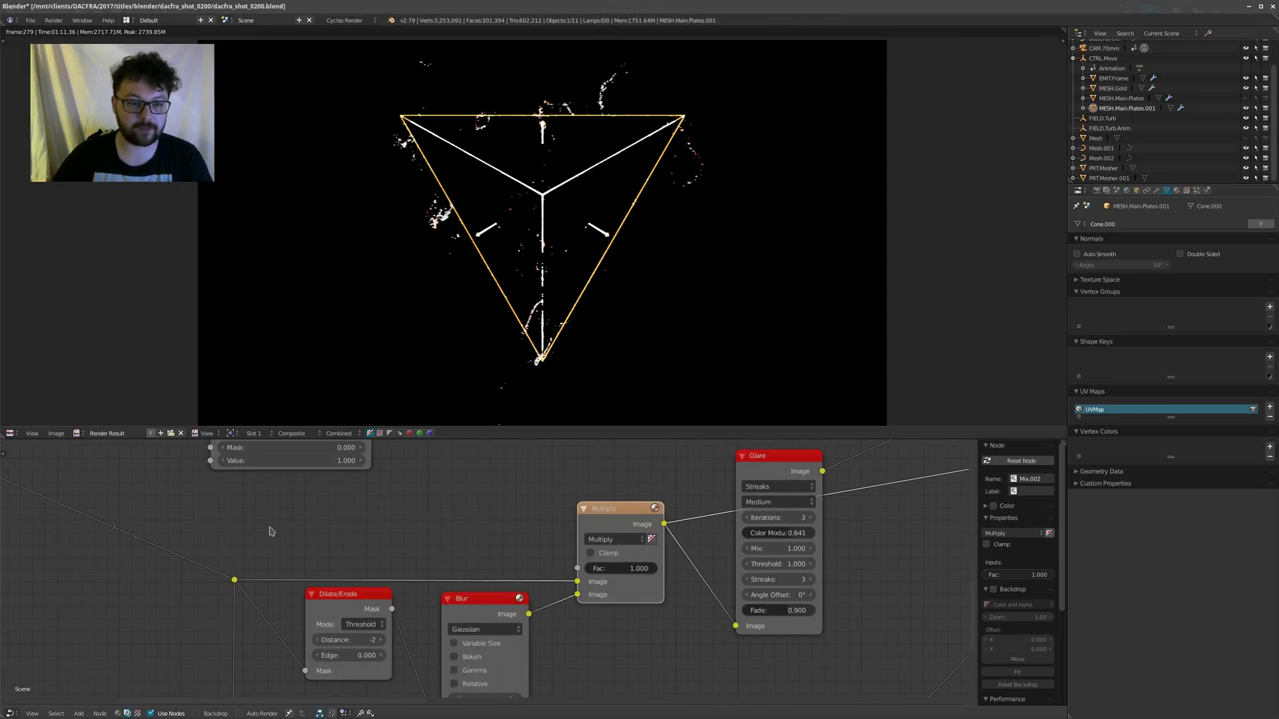
Step: Move the Dilate/Erode node down and away from the Blur node and the link above it
scroll(288, 538, down, 2)
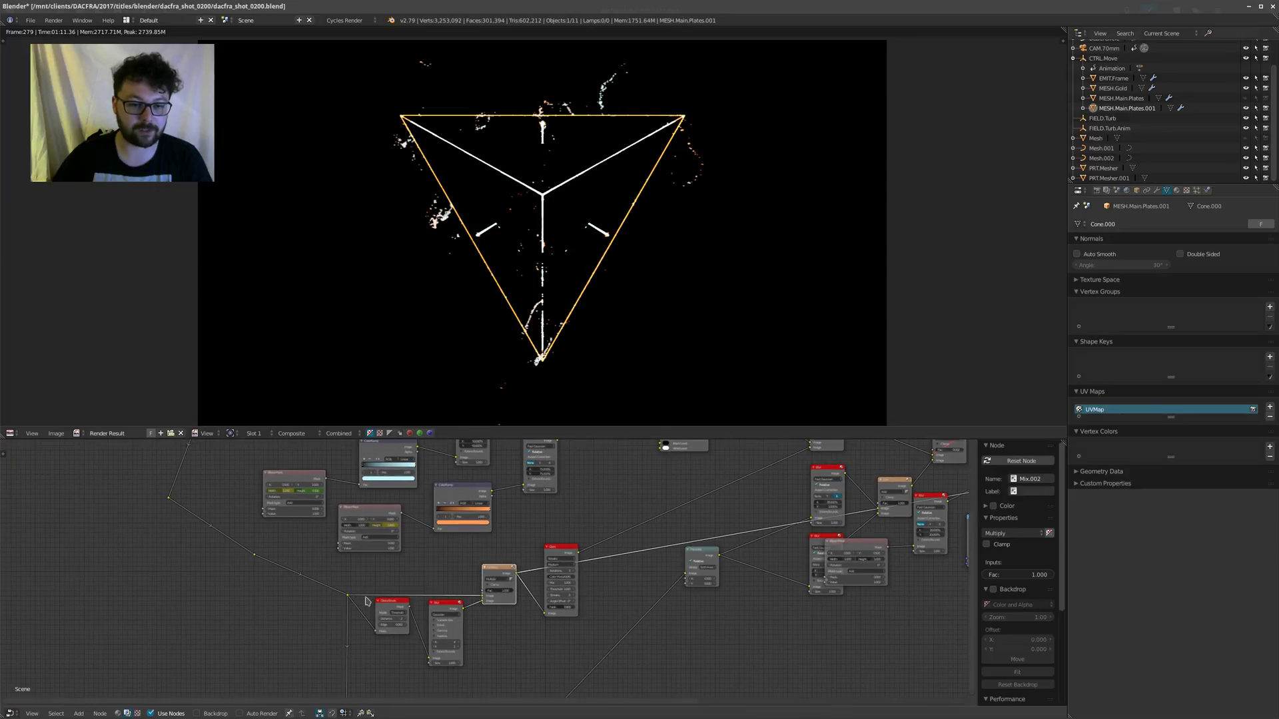
scroll(454, 609, up, 5)
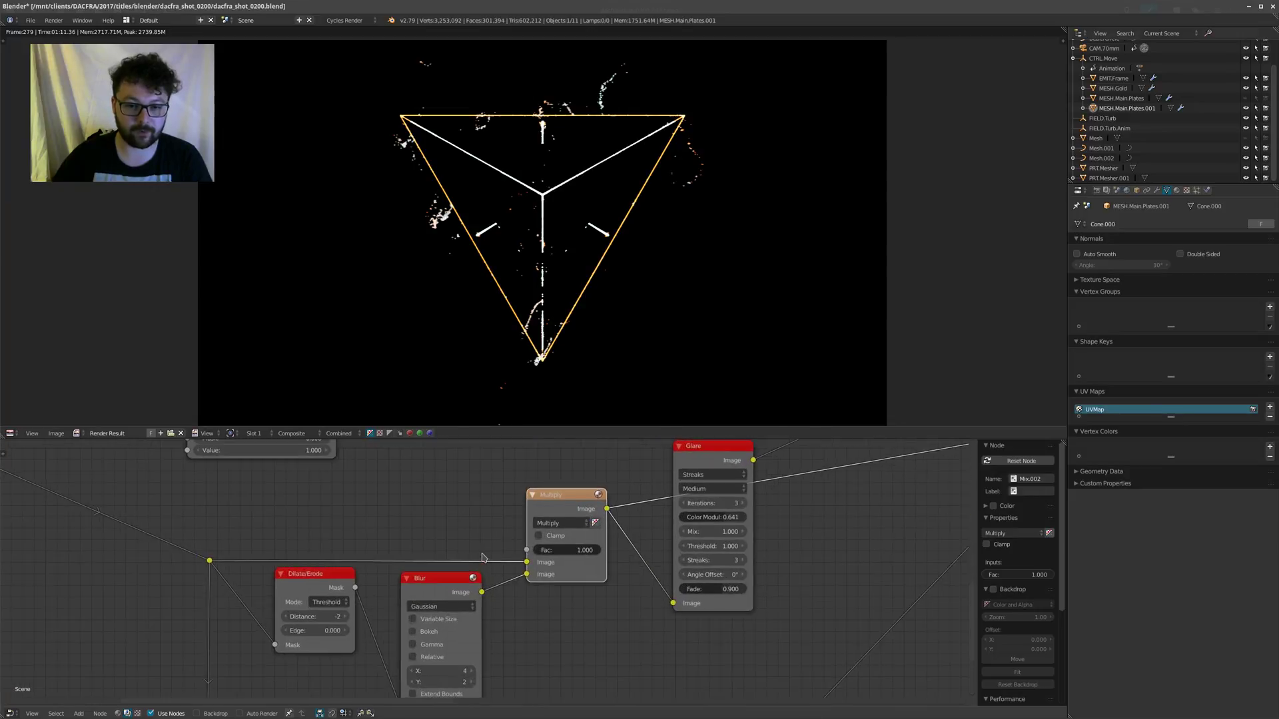
middle_drag(312, 597, 281, 510)
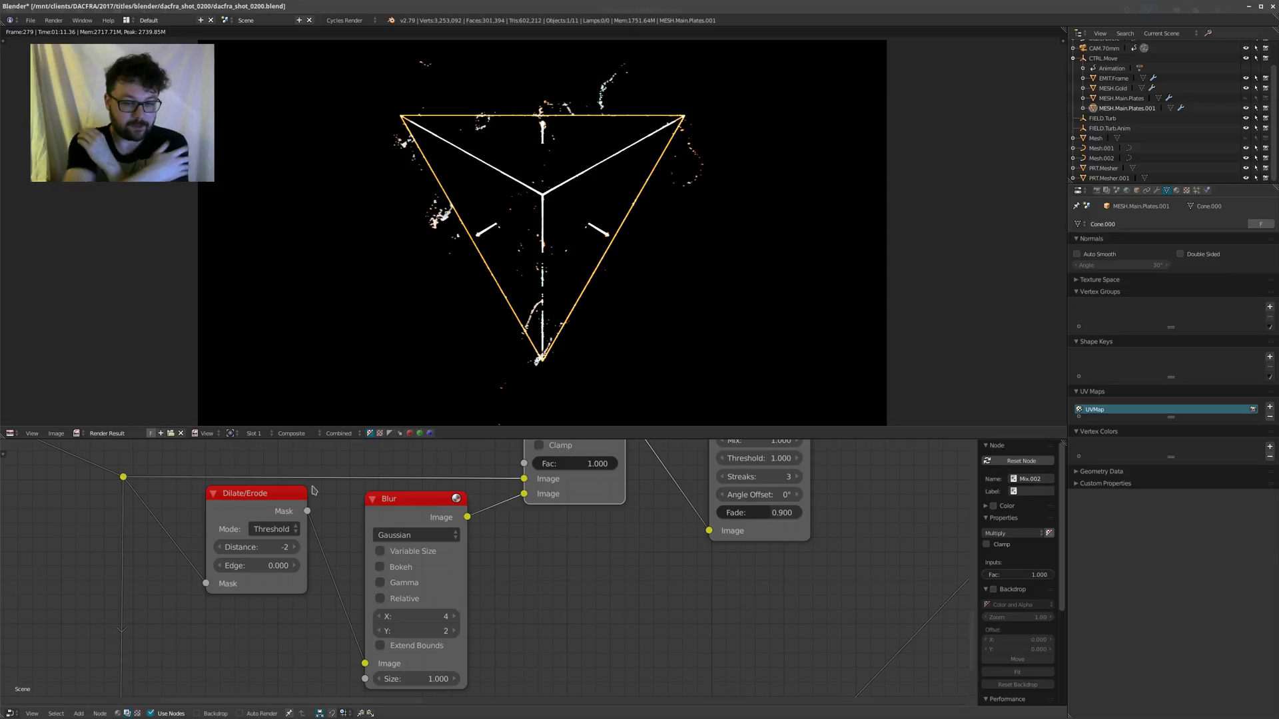
scroll(585, 572, down, 2)
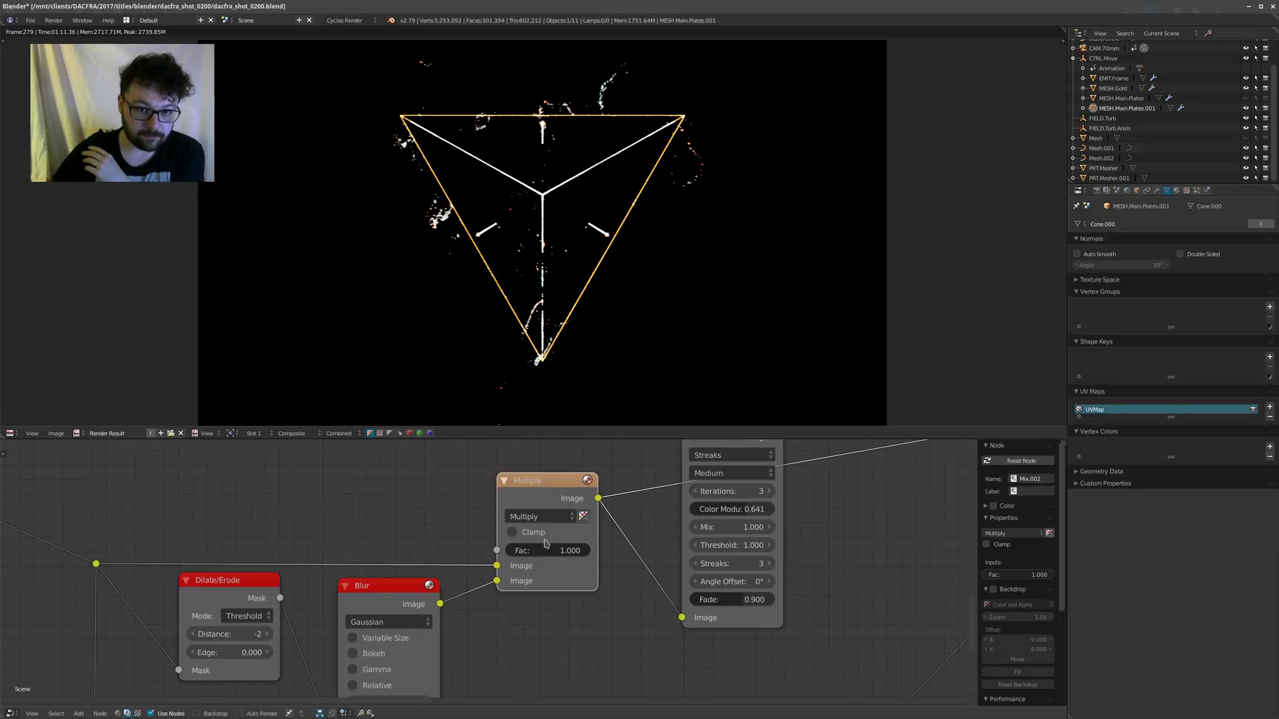
scroll(287, 557, up, 2)
drag(219, 563, 196, 622)
middle_drag(581, 526, 563, 584)
middle_drag(337, 637, 337, 590)
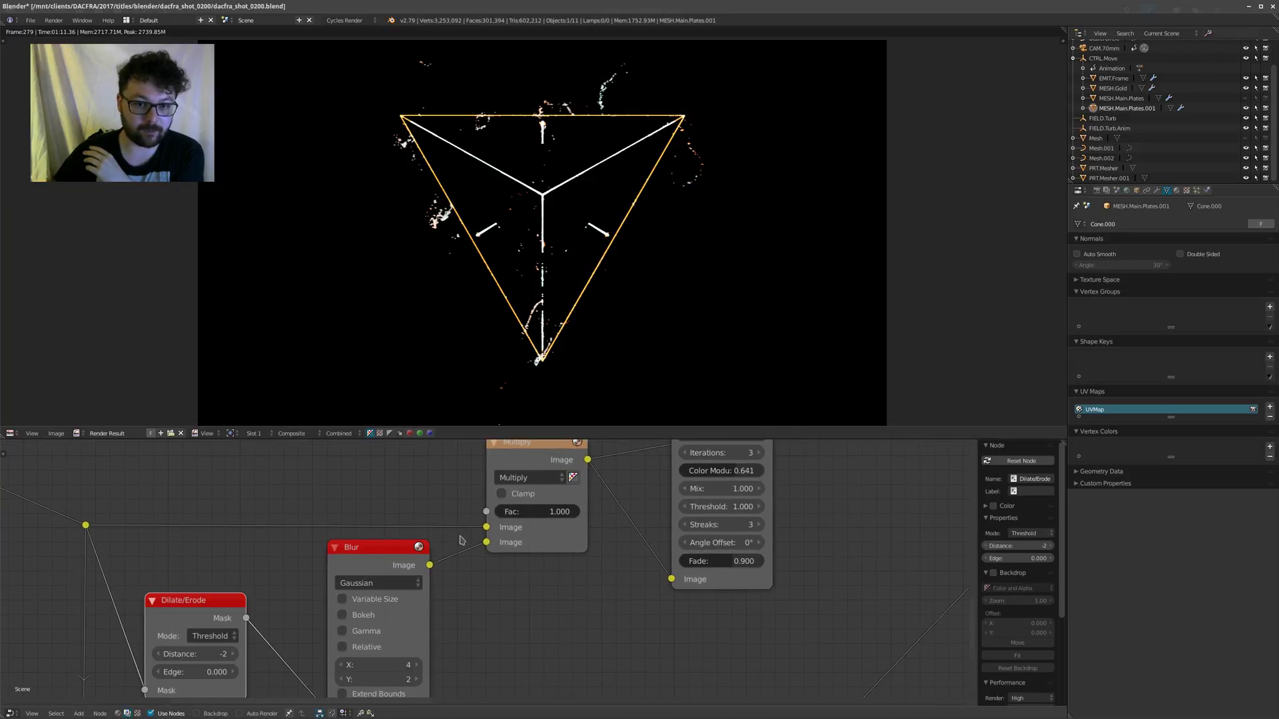
middle_drag(495, 530, 489, 551)
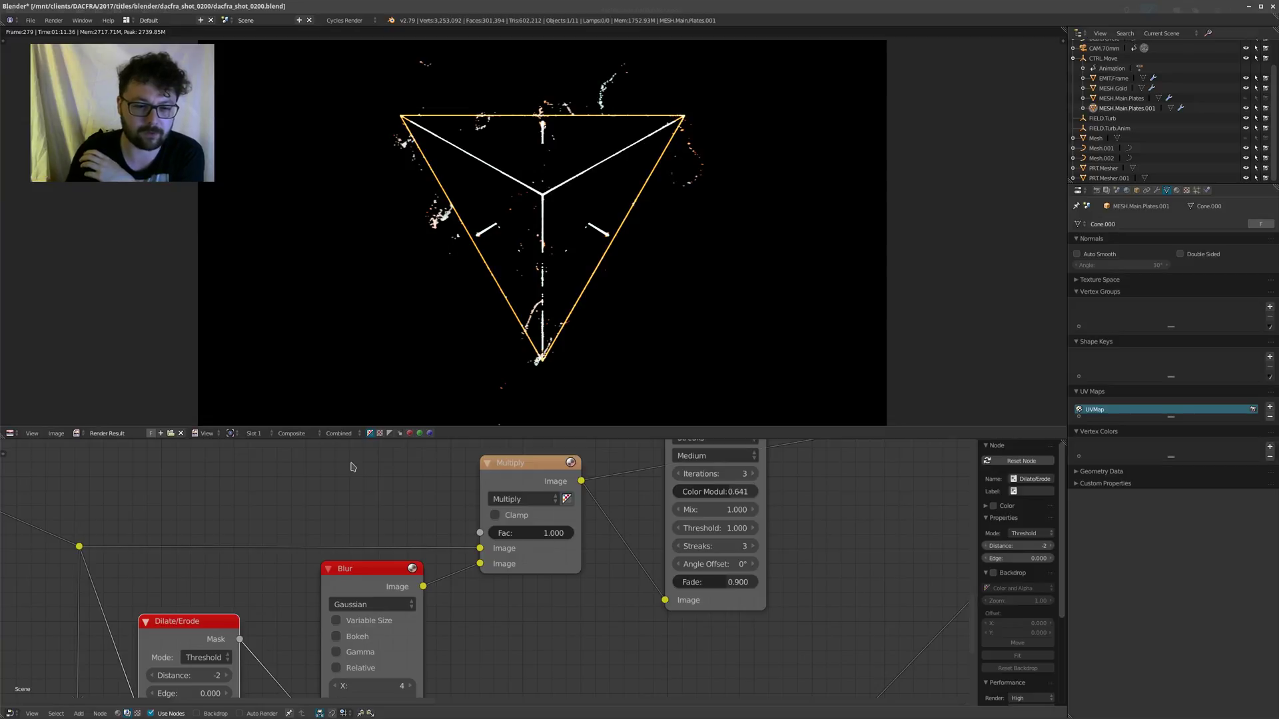
Step: Select the Streaks Glare node after Multiply and connect its output to the Composite node for preview
scroll(471, 496, down, 2)
middle_drag(710, 562, 576, 579)
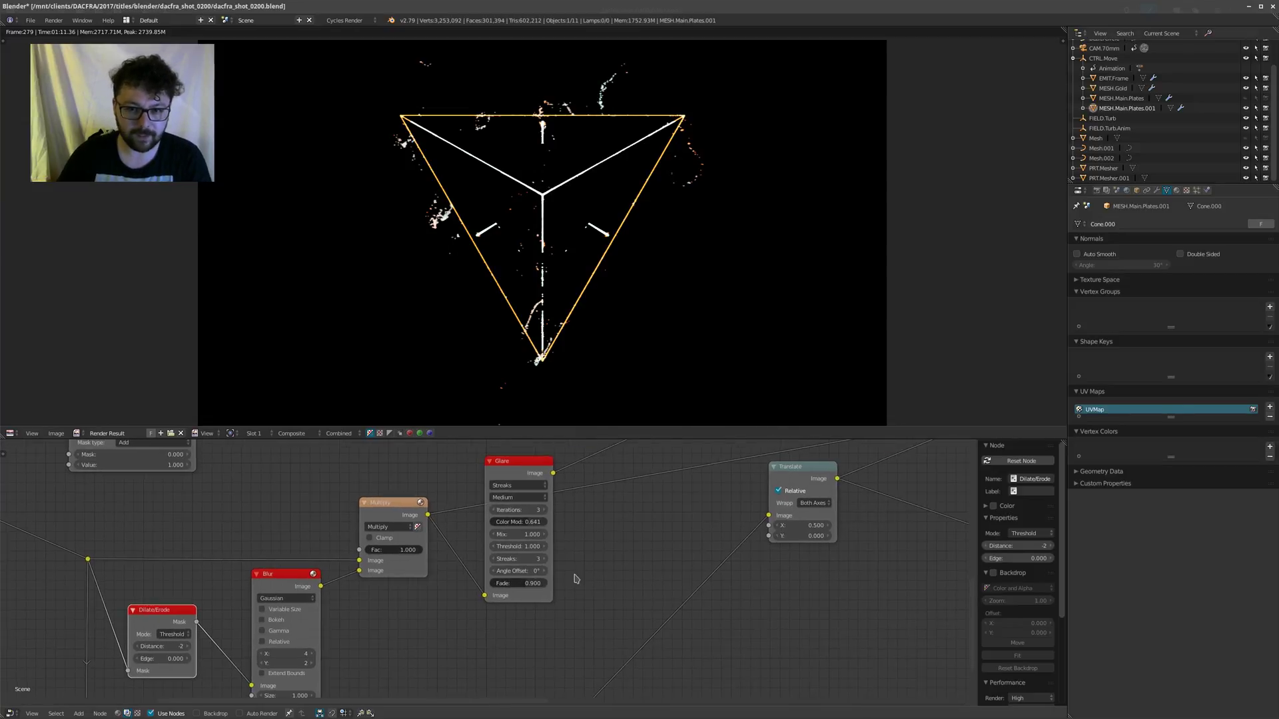
scroll(328, 536, down, 3)
middle_drag(329, 537, 240, 563)
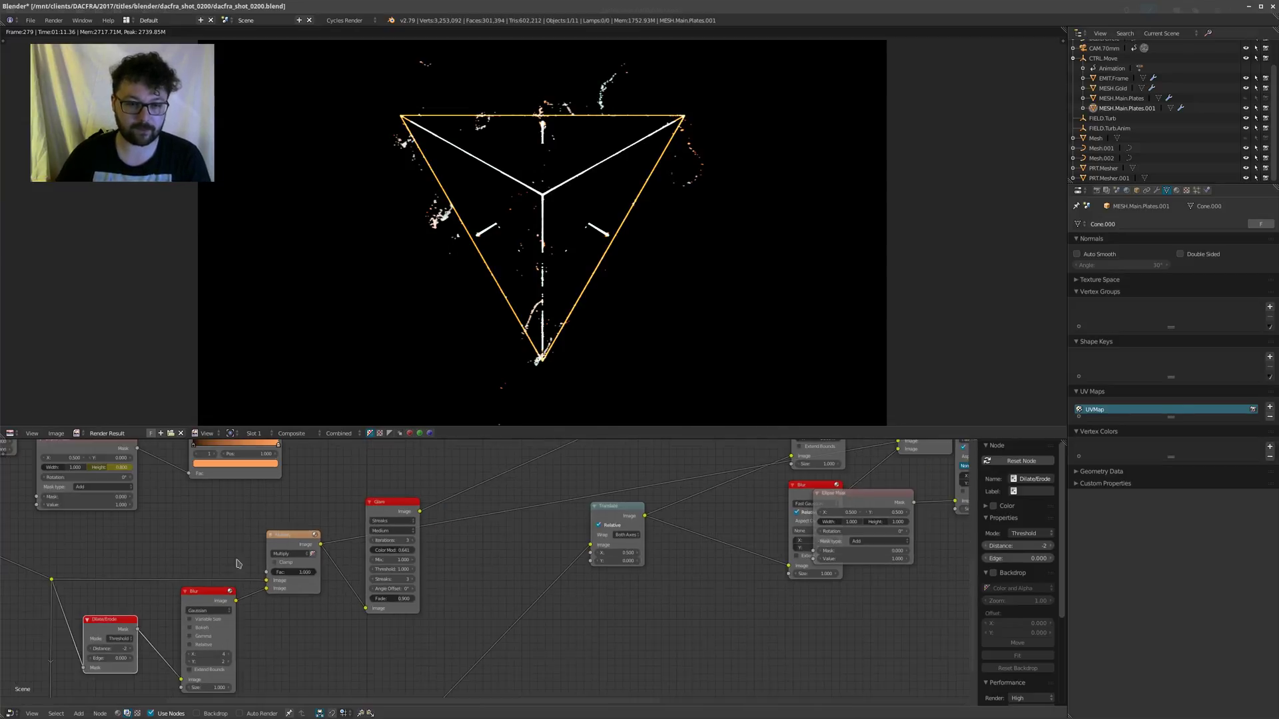
scroll(295, 543, up, 1)
mouse_move(379, 529)
middle_down()
mouse_move(295, 543)
mouse_move(271, 584)
middle_up()
click(293, 543)
scroll(291, 587, down, 4)
drag(265, 581, 728, 507)
middle_drag(267, 604, 498, 551)
scroll(498, 550, up, 5)
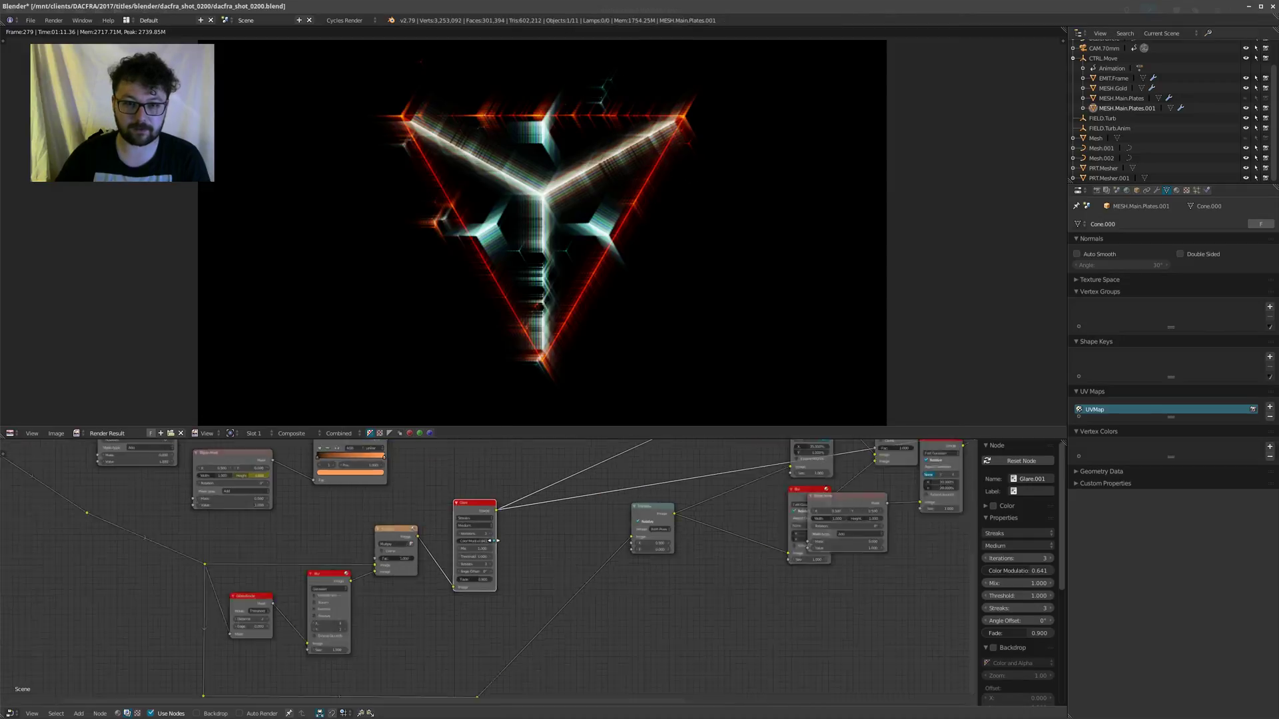
Step: Set the Glare node's Streaks to 5 for comparison and return it to 3
shift+scroll(528, 550, up, 1)
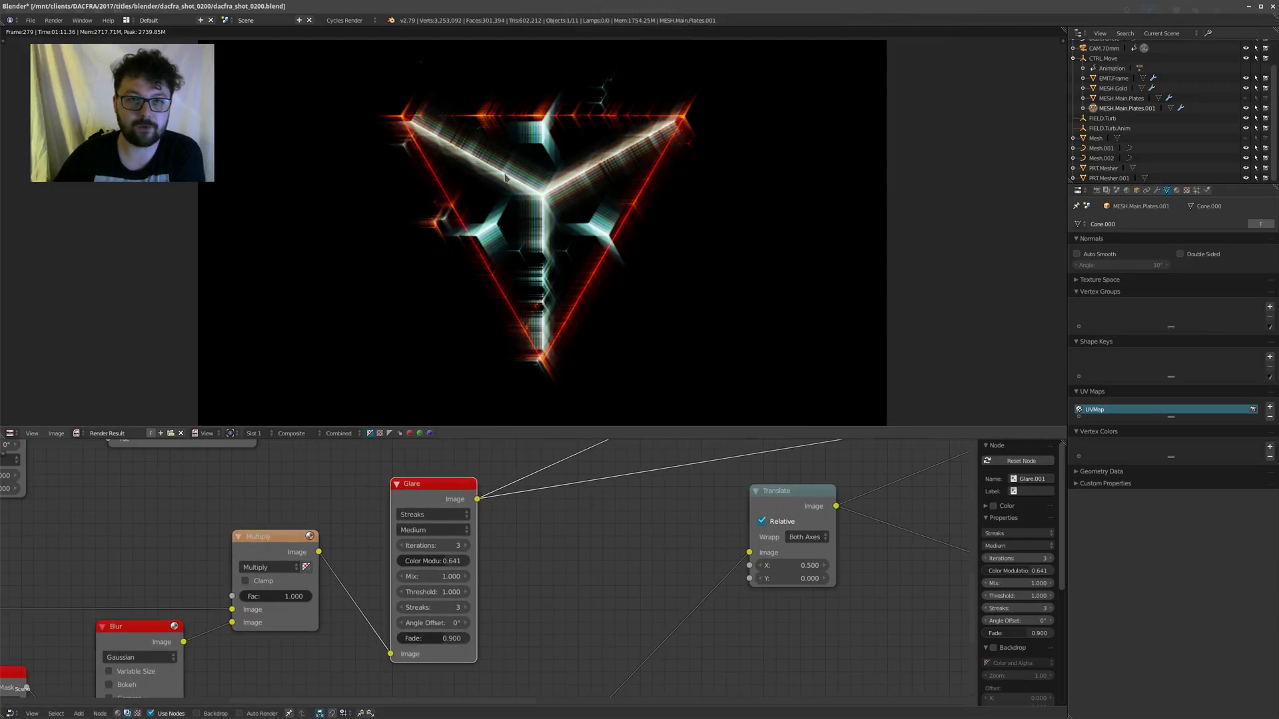
scroll(488, 562, up, 1)
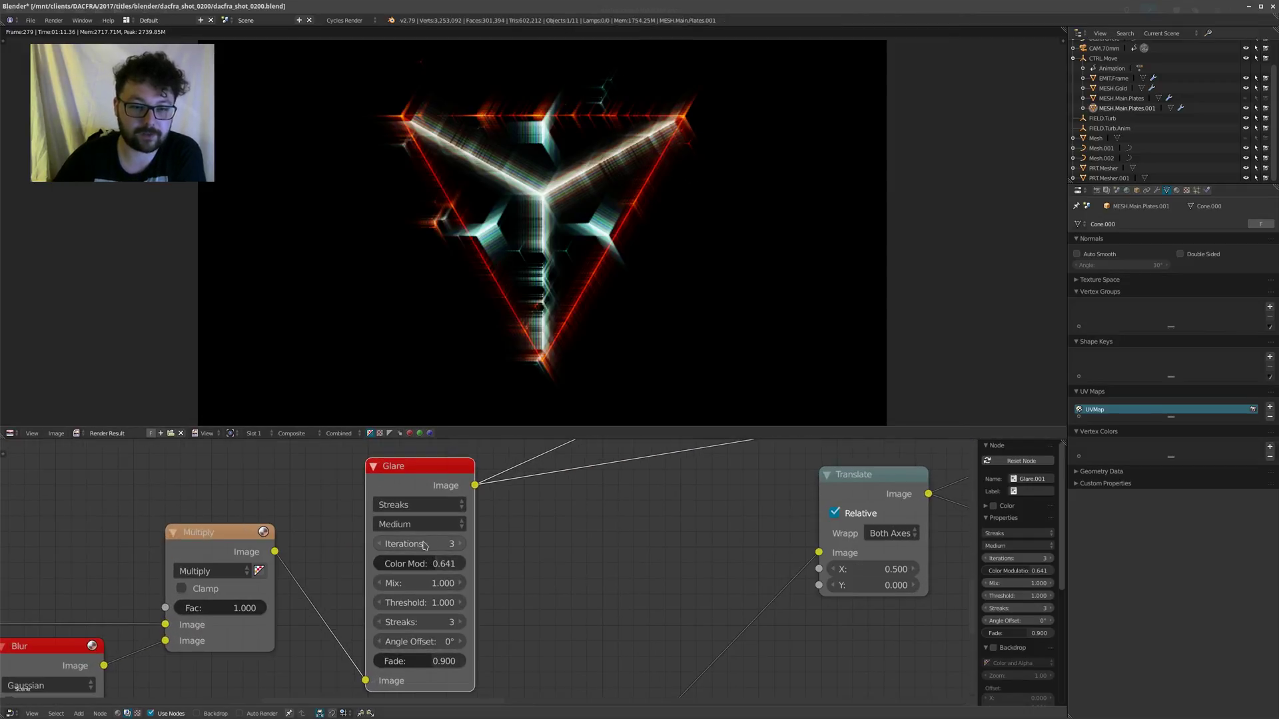
click(460, 545)
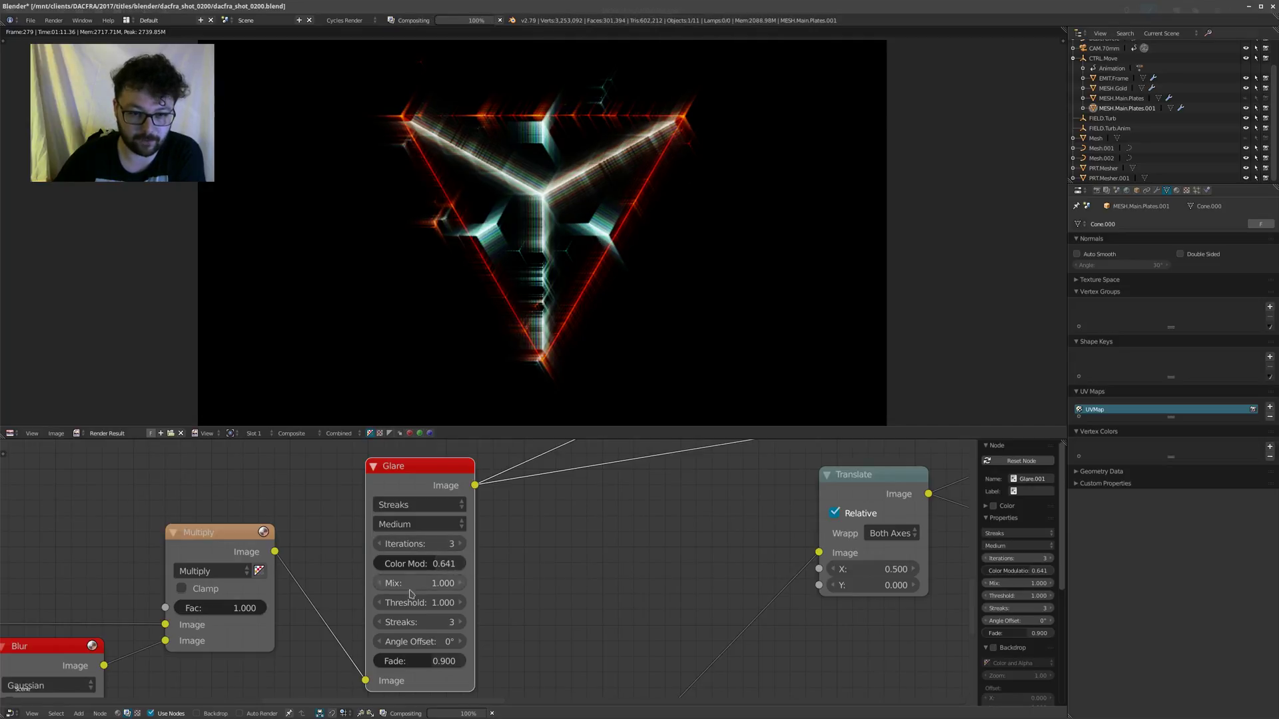
click(459, 623)
click(459, 623)
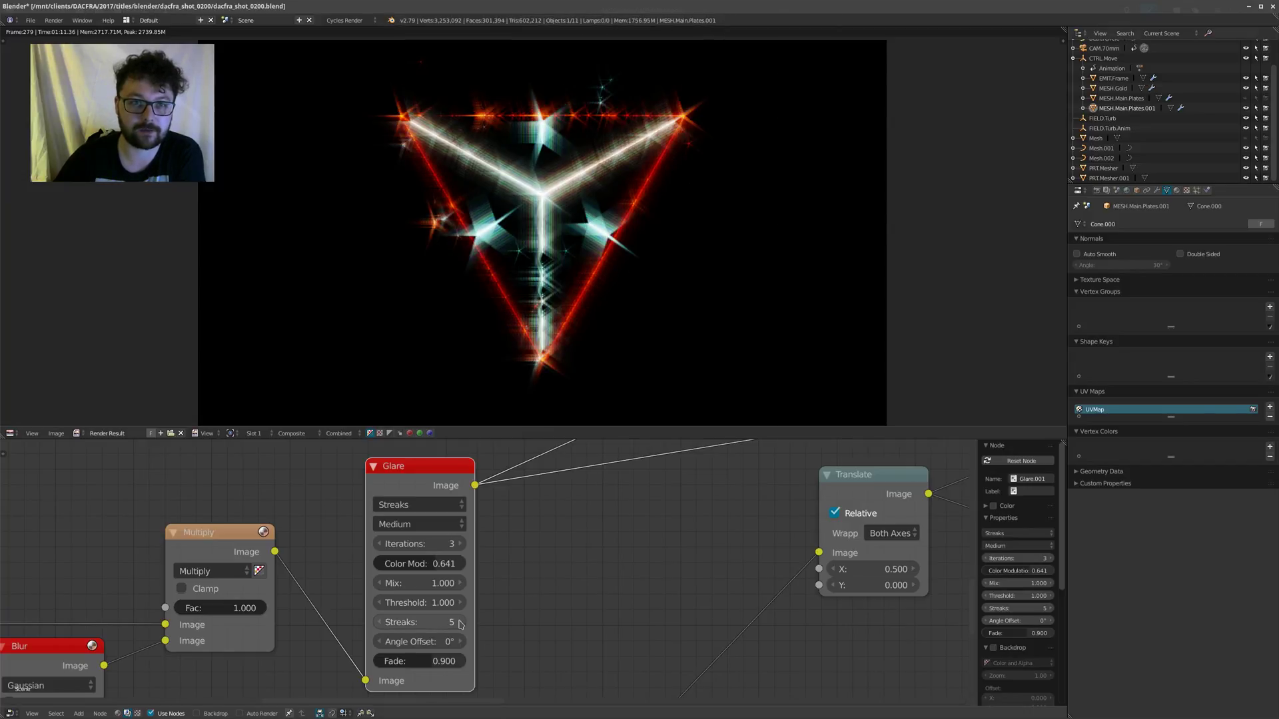
click(378, 623)
click(378, 622)
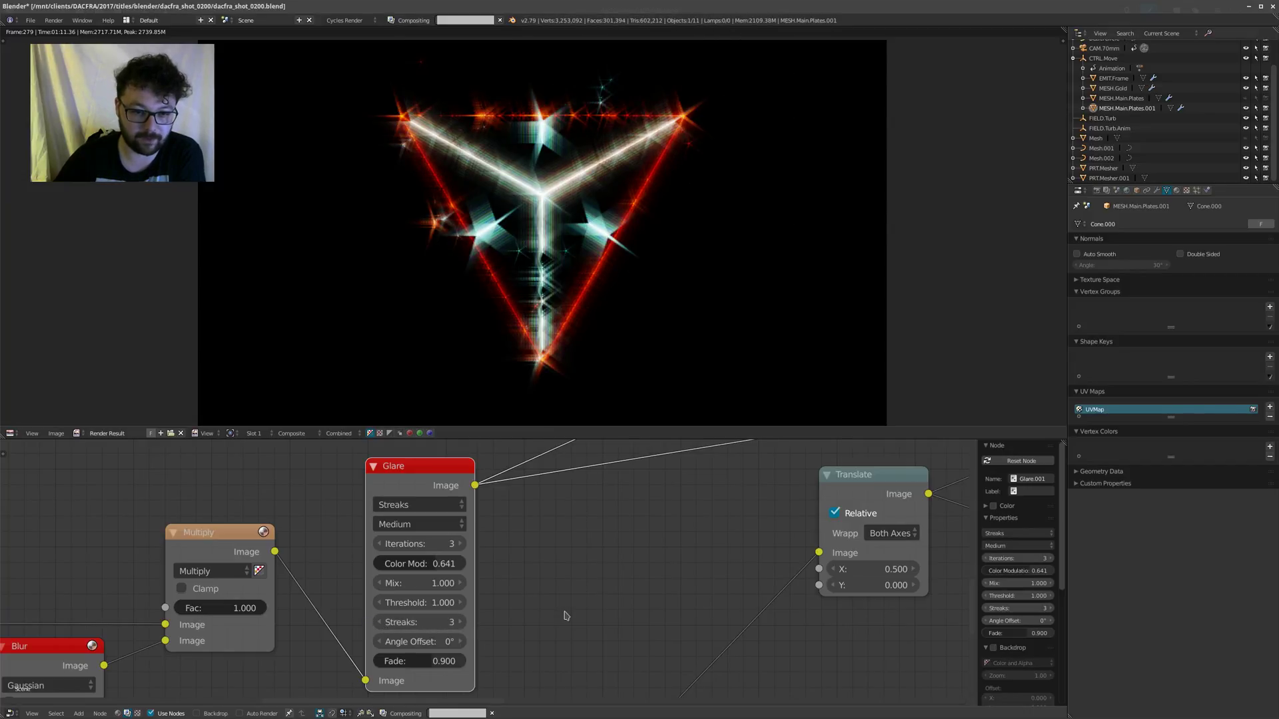
middle_drag(450, 624, 460, 580)
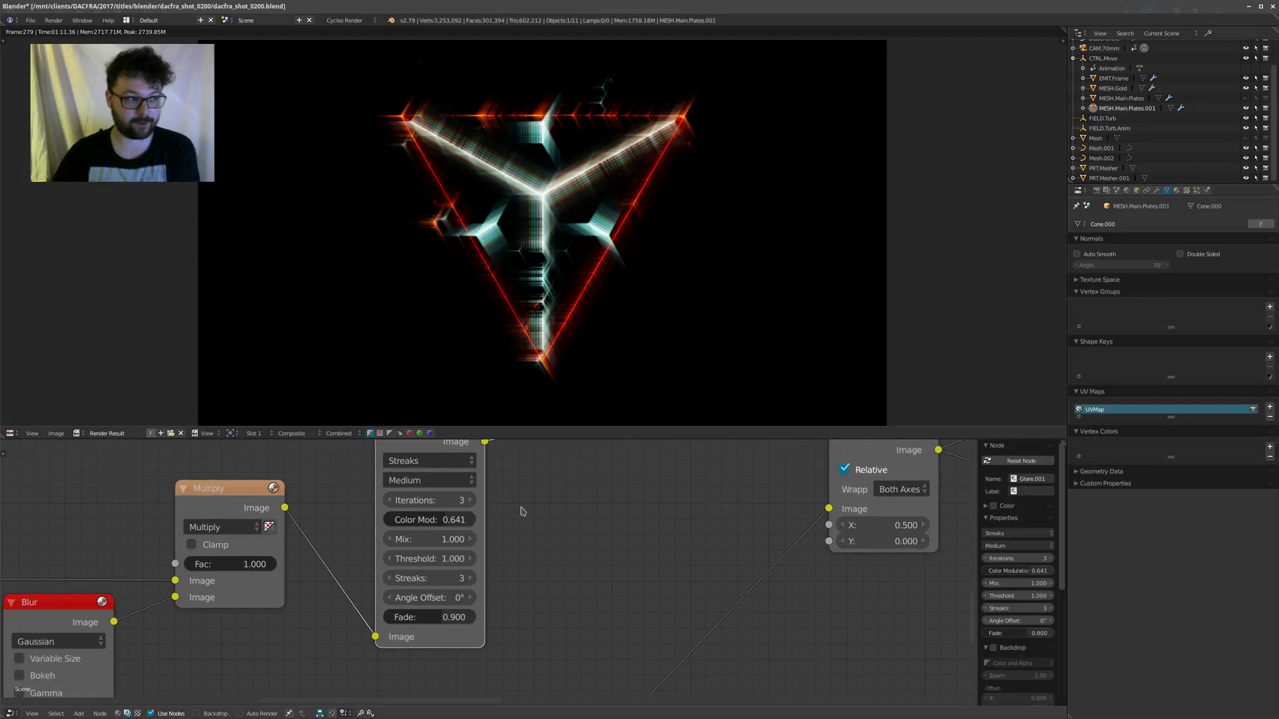
Step: Try a Color Modulation of 0.968 on the Streaks Glare node, and settle on 0.886
scroll(503, 455, down, 1)
middle_drag(503, 456, 496, 510)
scroll(501, 471, down, 1)
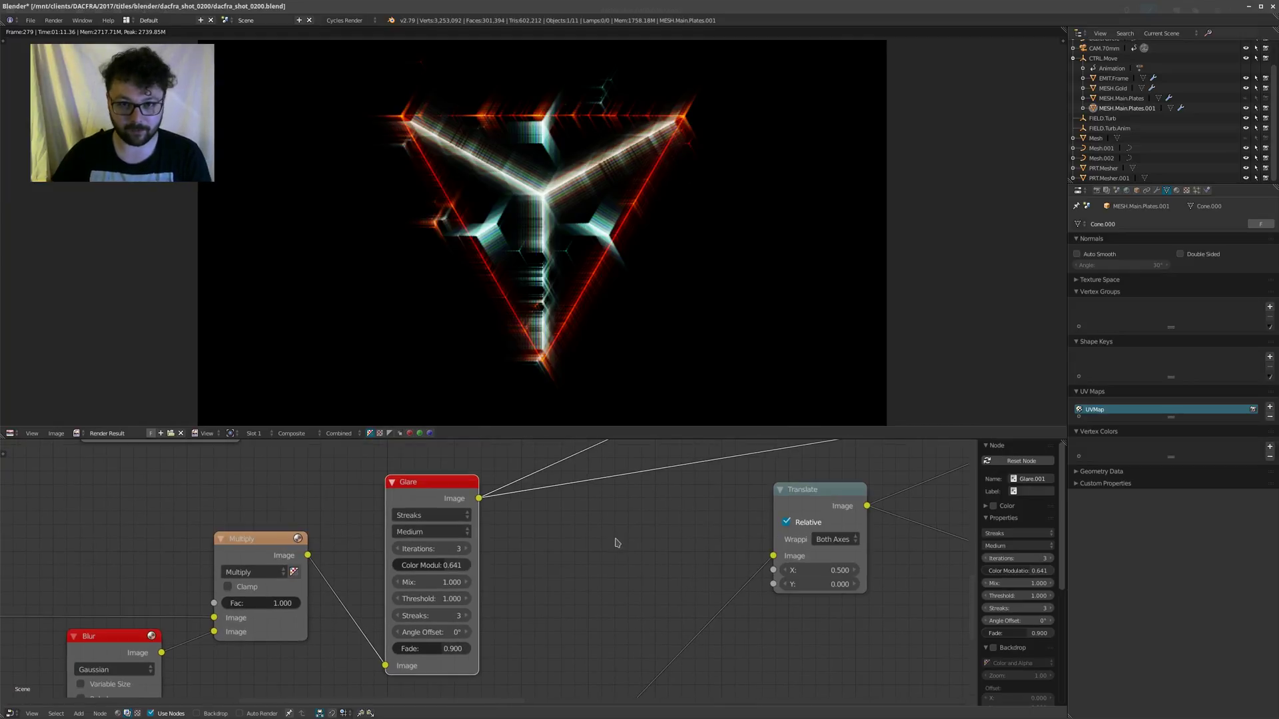
scroll(522, 542, up, 2)
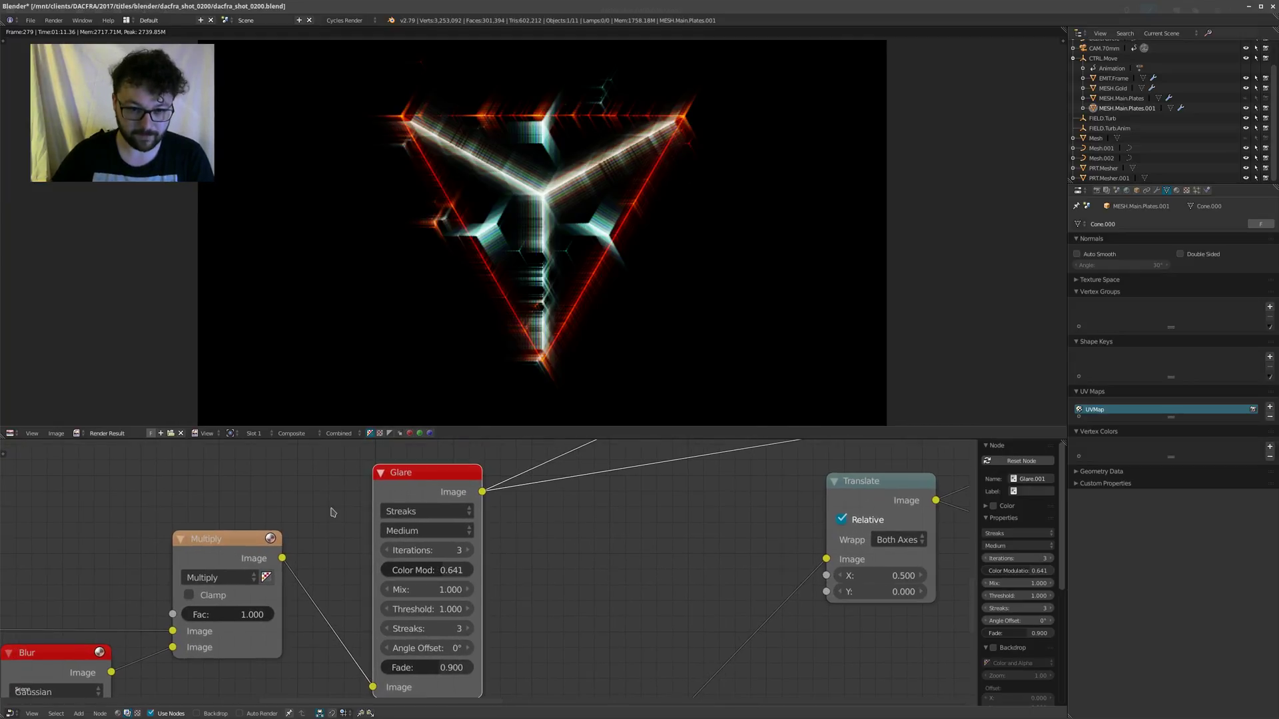
middle_drag(571, 596, 571, 589)
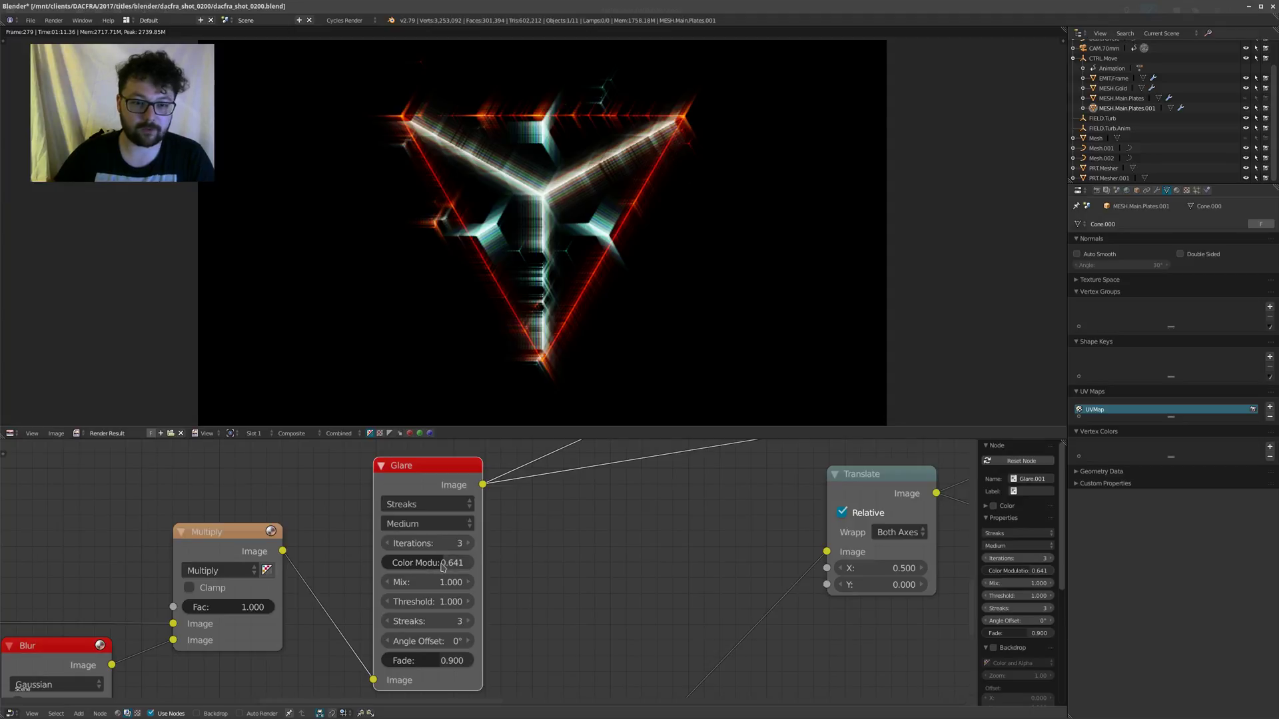
mouse_move(439, 566)
mouse_down()
mouse_move(400, 567)
mouse_move(494, 562)
mouse_up()
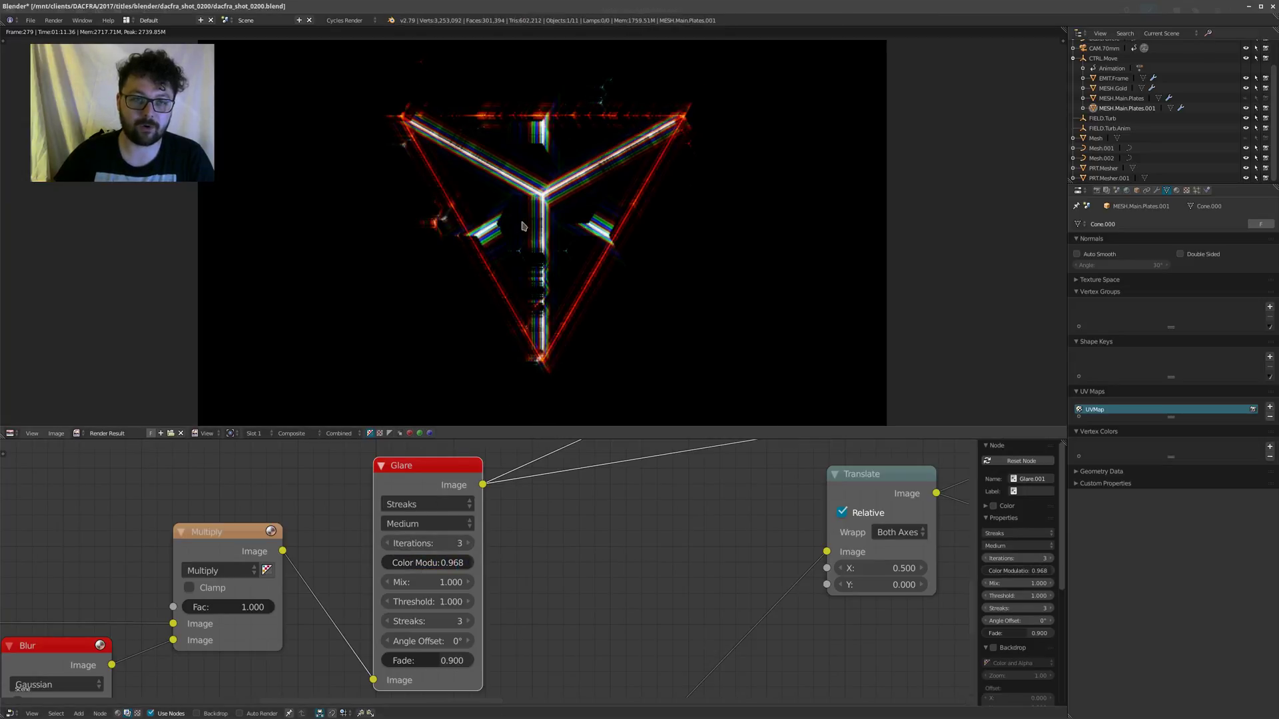
drag(465, 564, 458, 563)
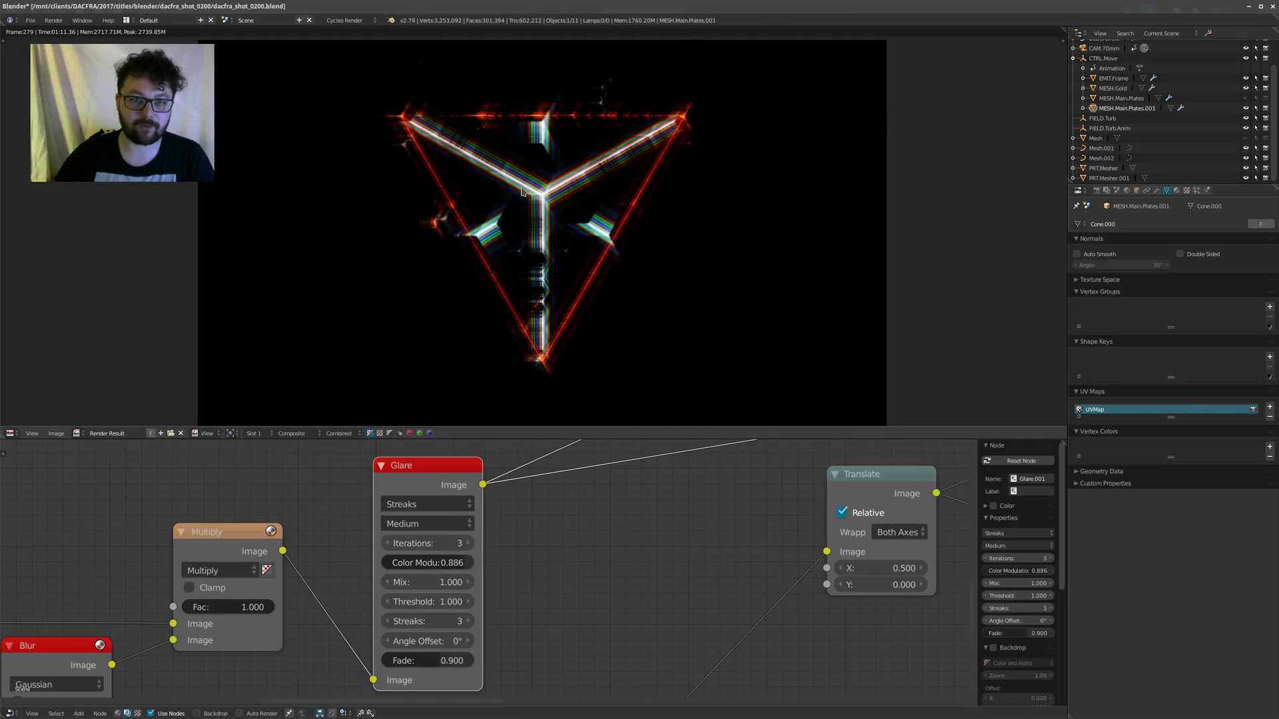
Step: Set the Glare node's Mix to 0 and to -1 for comparison, returning it to 1 each time
click(406, 584)
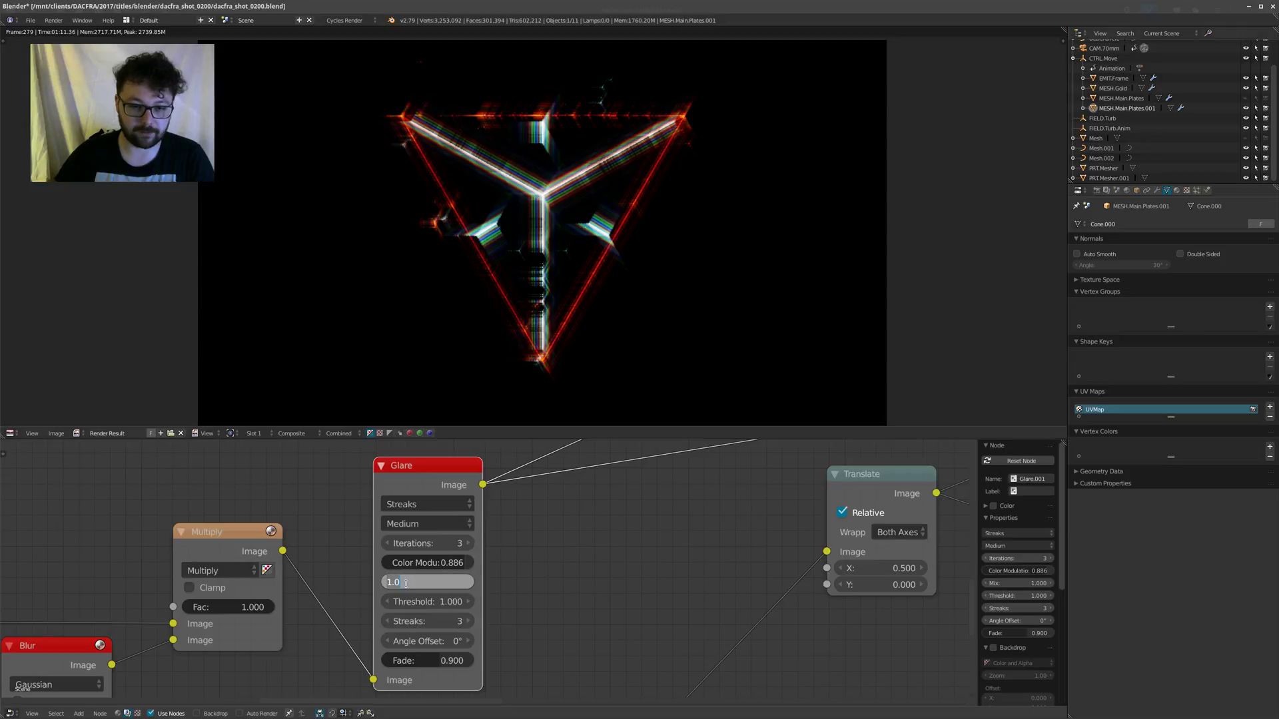
text(0)
key(Return)
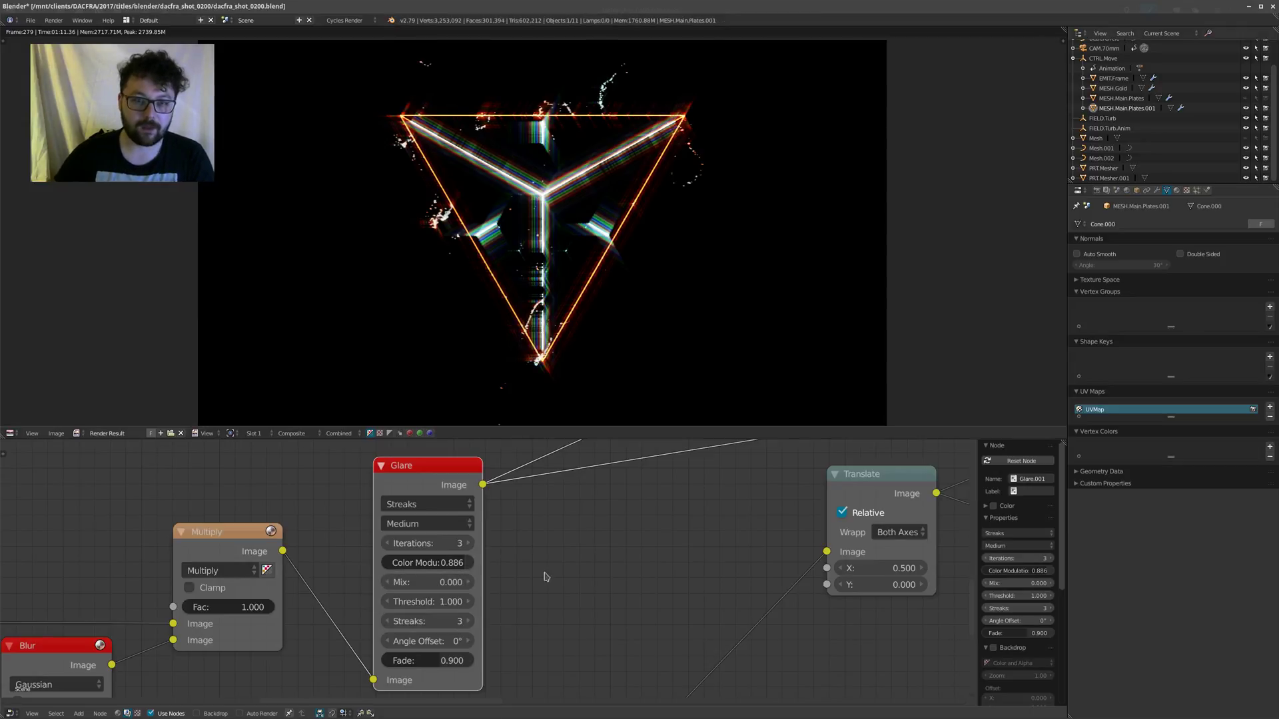
middle_drag(565, 570, 565, 530)
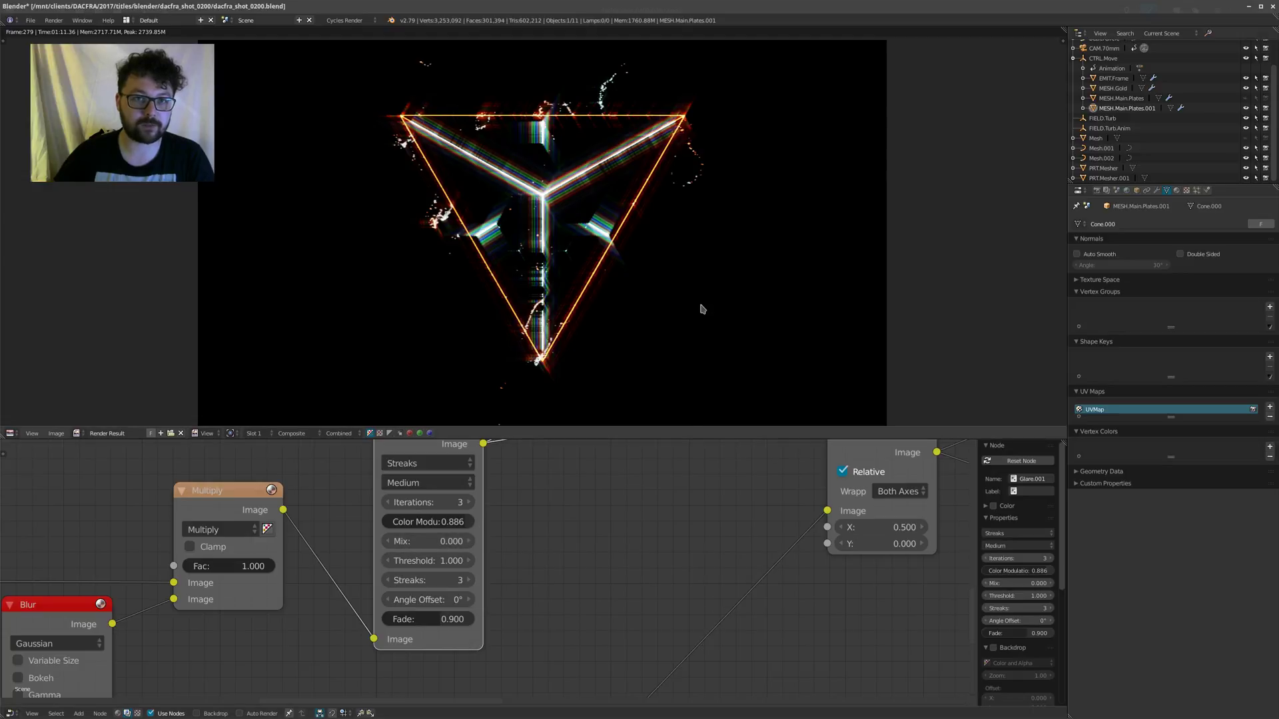
click(430, 541)
text(1)
key(Return)
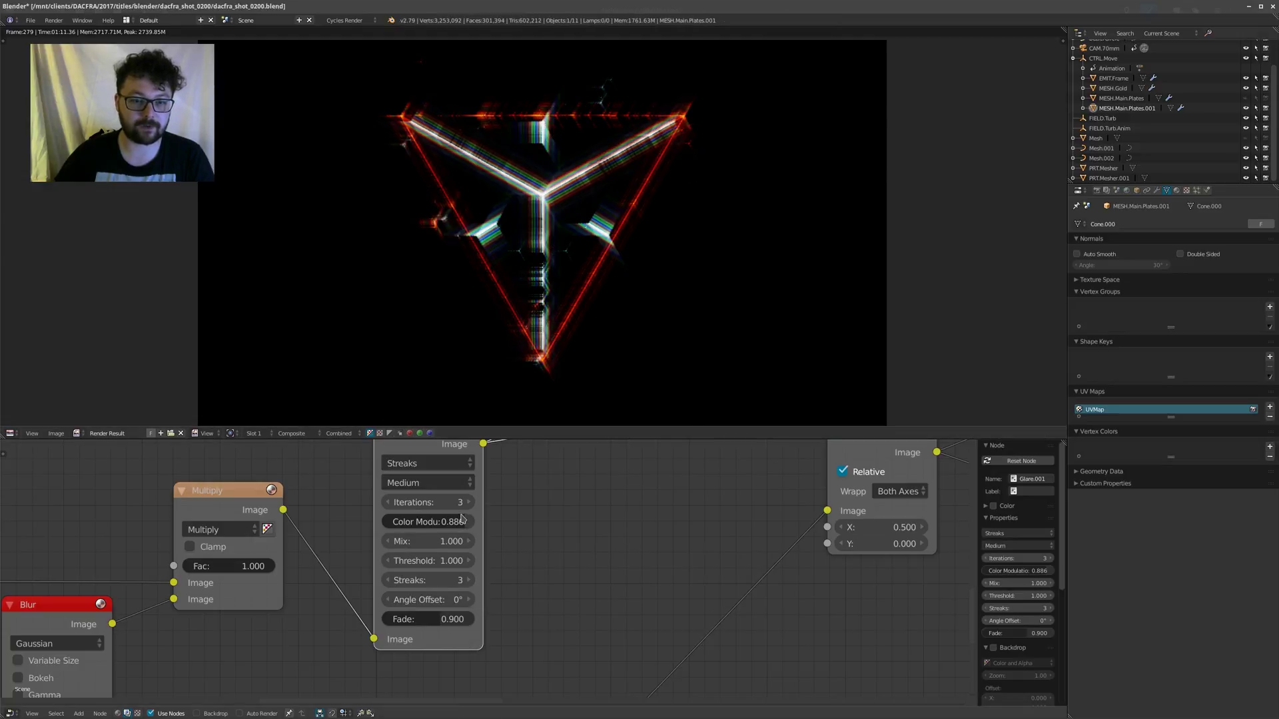
key(minus)
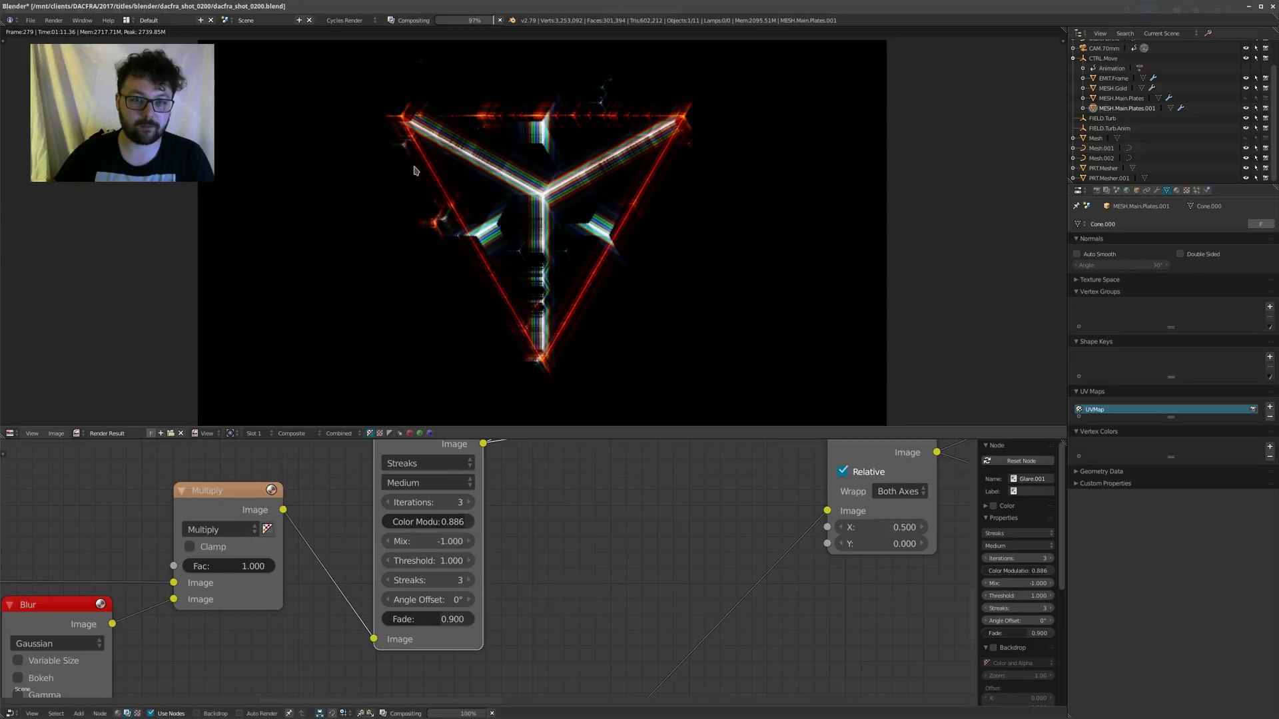
key(minus)
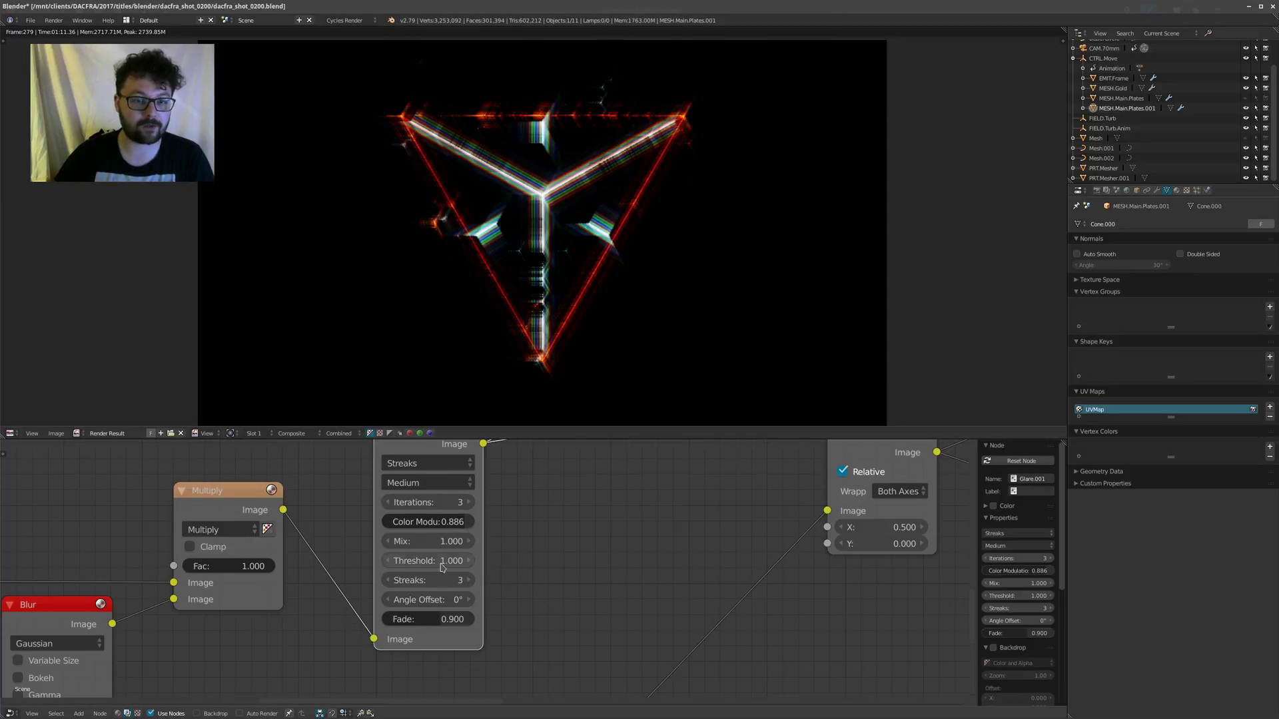
Step: Connect the output of the Add node that mixes in the Streaks glare to the Composite node for preview
scroll(515, 523, down, 2)
scroll(523, 522, down, 5)
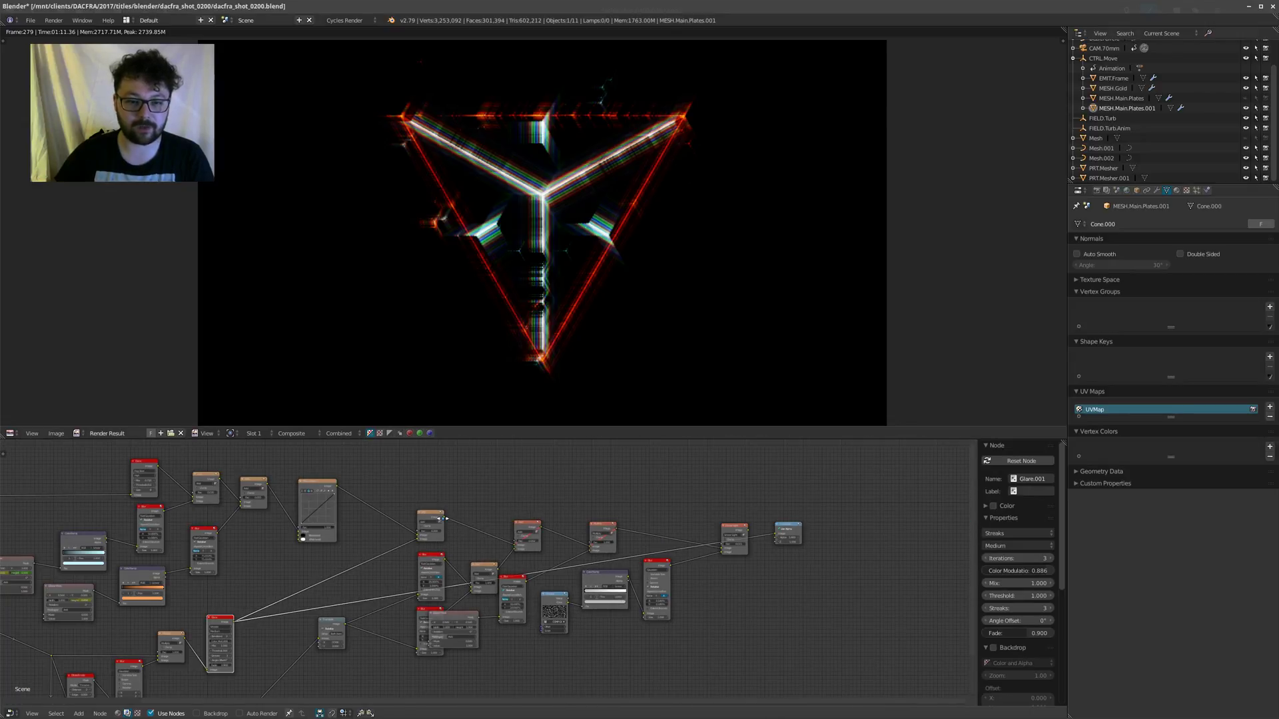
click(444, 522)
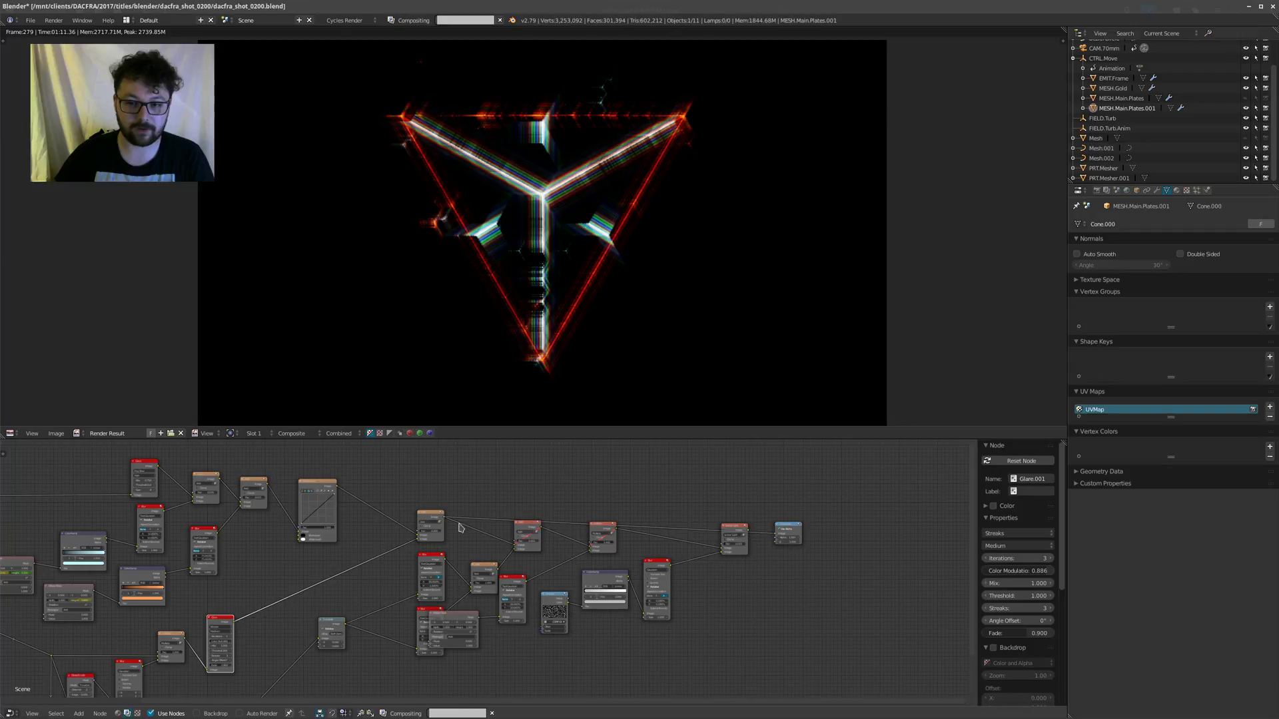
scroll(432, 526, up, 2)
scroll(432, 526, up, 4)
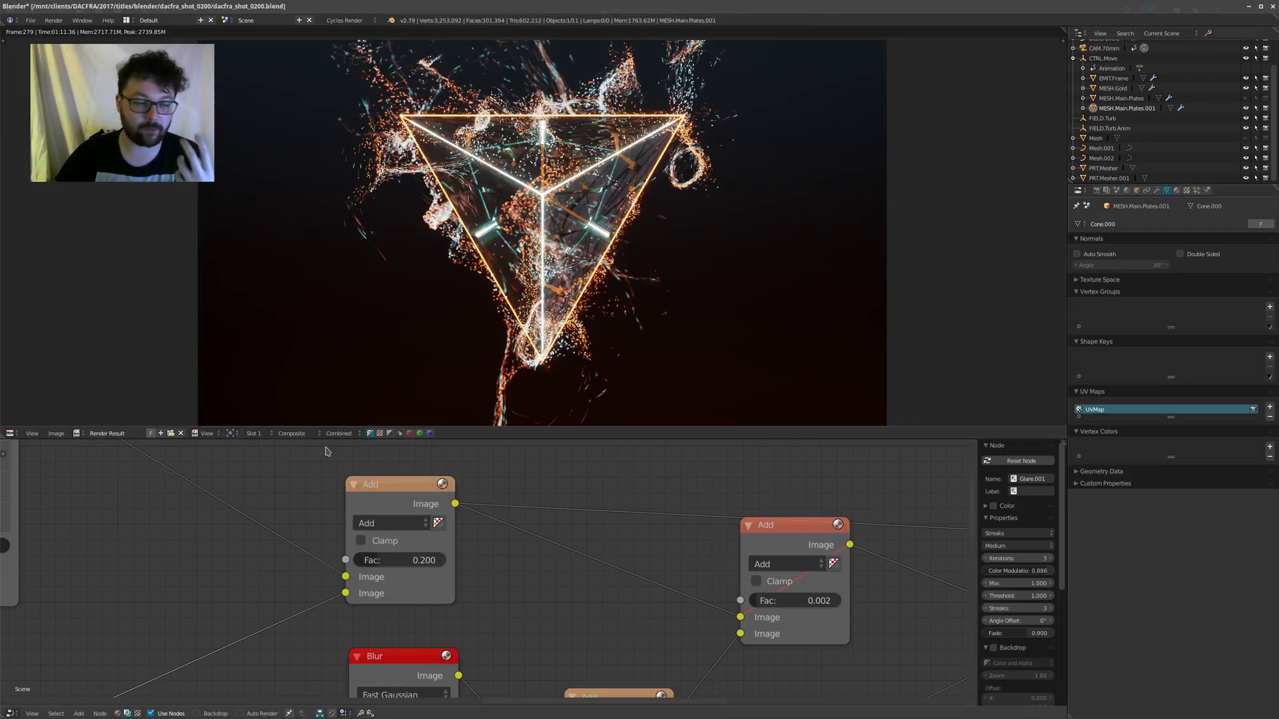
Step: Set the factor of the glare's Add node to 1 for comparison, and lower it to 0.191
middle_drag(488, 526, 526, 528)
scroll(526, 553, up, 2)
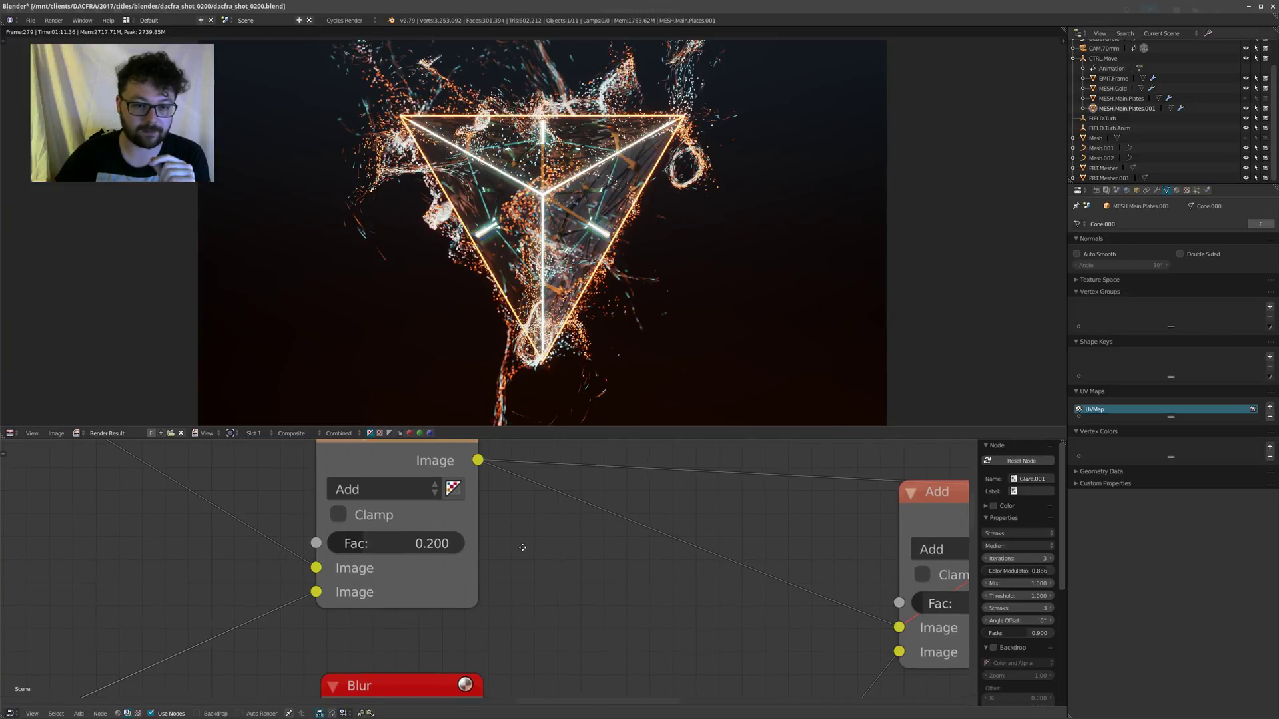
middle_drag(520, 543, 569, 579)
click(446, 569)
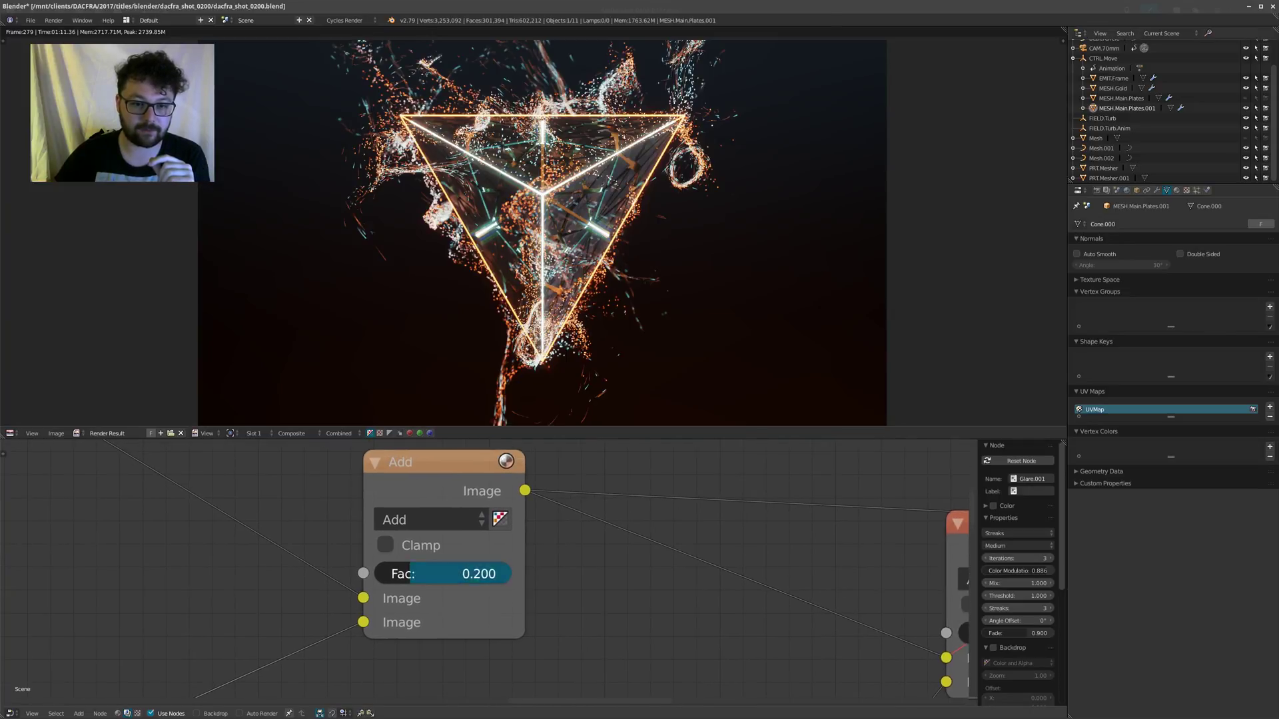
text(1)
key(Return)
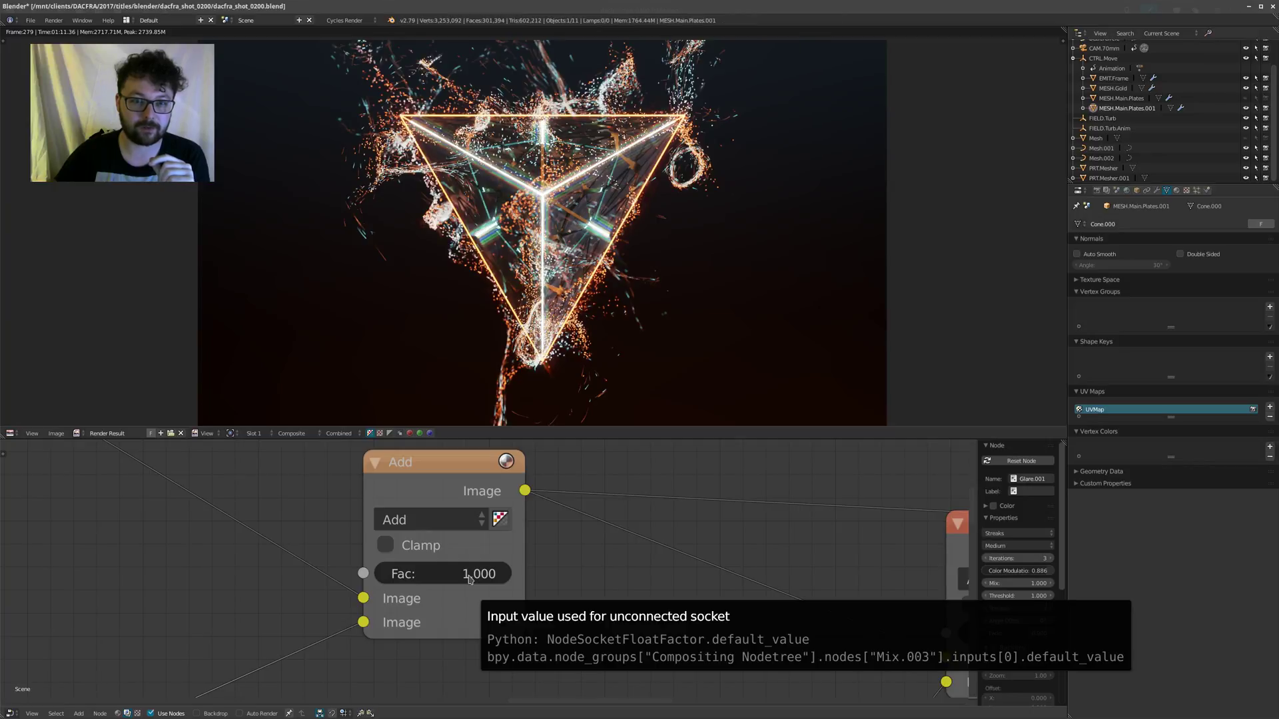
drag(481, 571, 371, 571)
Step: Spread out the overlapping Texture, ColorRamp, Blur and Ellipse Mask nodes below the Add and Multiply nodes
scroll(581, 535, down, 5)
middle_drag(571, 537, 293, 604)
scroll(344, 554, down, 2)
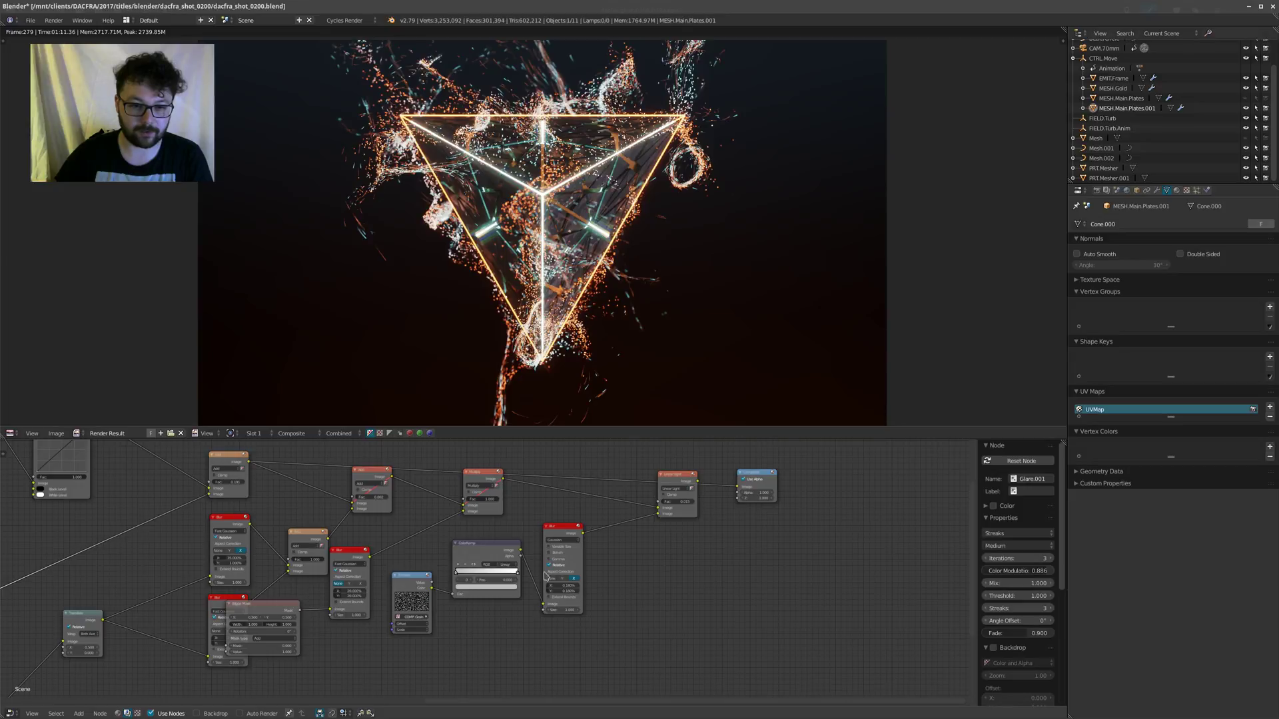
drag(410, 583, 417, 618)
drag(561, 532, 611, 552)
drag(492, 552, 540, 579)
drag(418, 618, 444, 616)
middle_drag(385, 580, 438, 587)
drag(407, 562, 468, 548)
drag(321, 613, 375, 601)
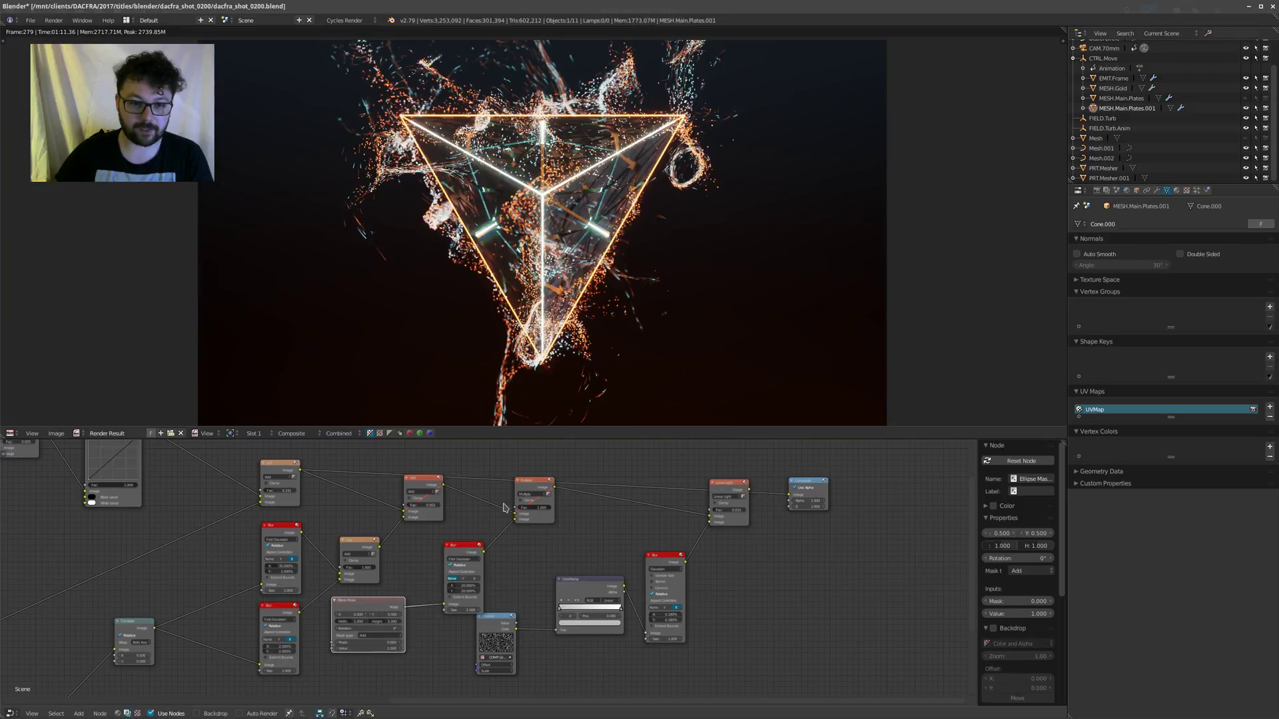
Step: Unmute the Add node just before the Multiply node and move it slightly down
middle_drag(505, 508, 506, 529)
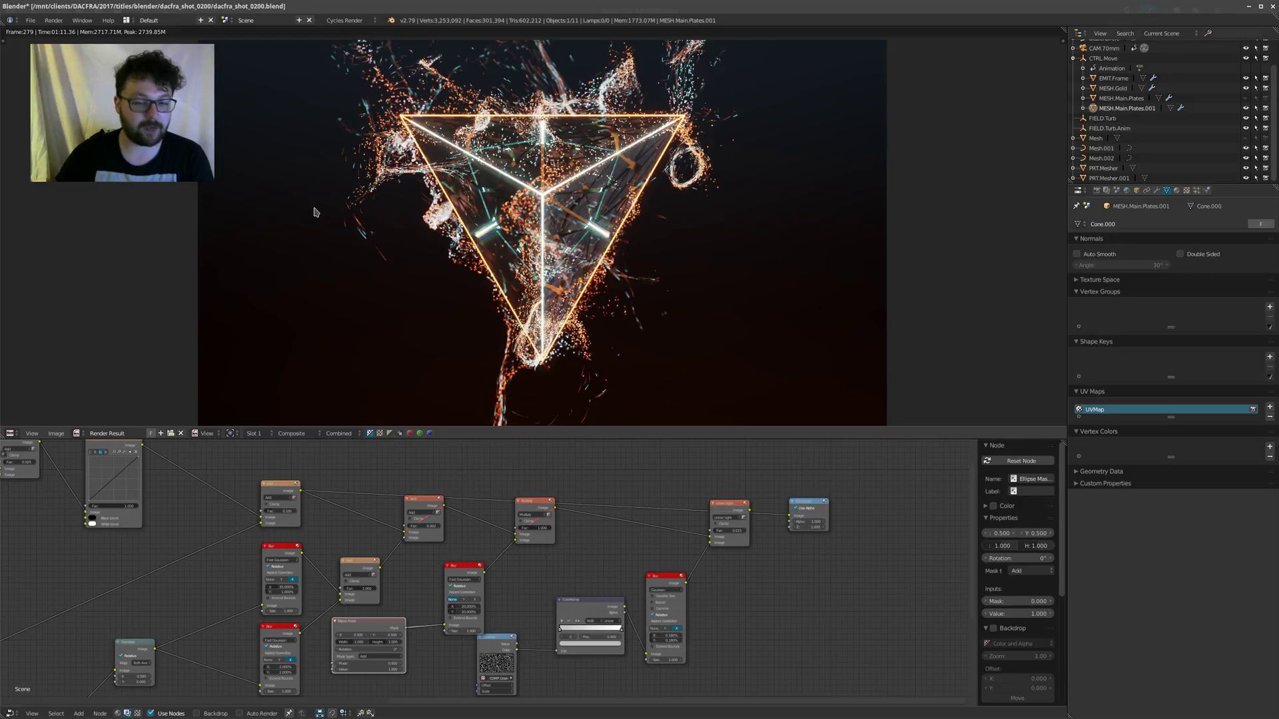
click(418, 508)
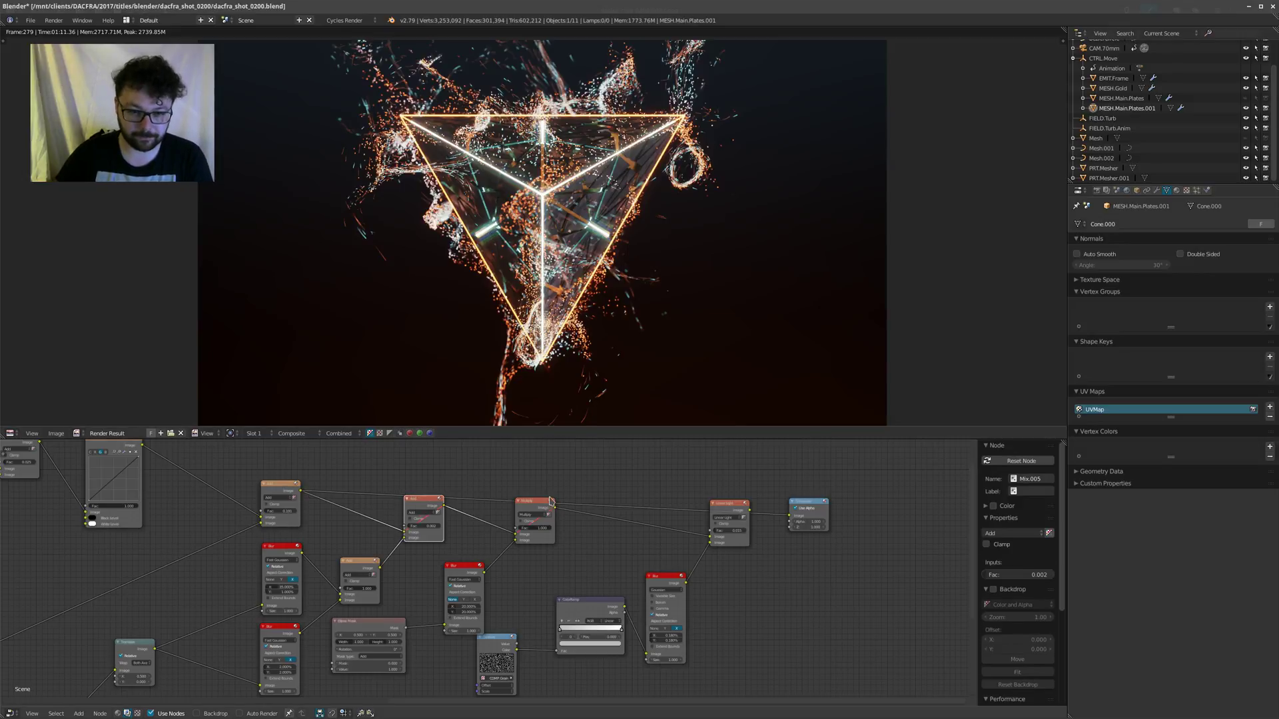
drag(419, 509, 422, 523)
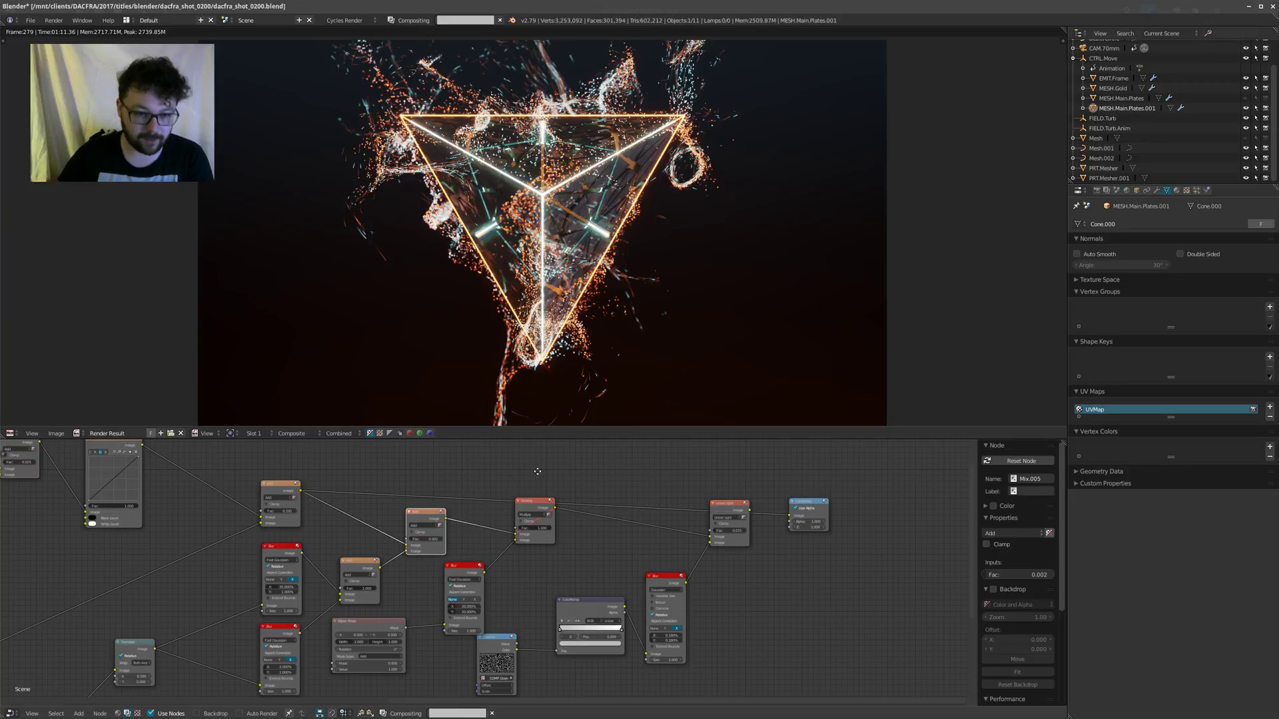
Step: Mute and unmute the Add node just before Multiply to compare the image with and without it
middle_drag(537, 471, 436, 536)
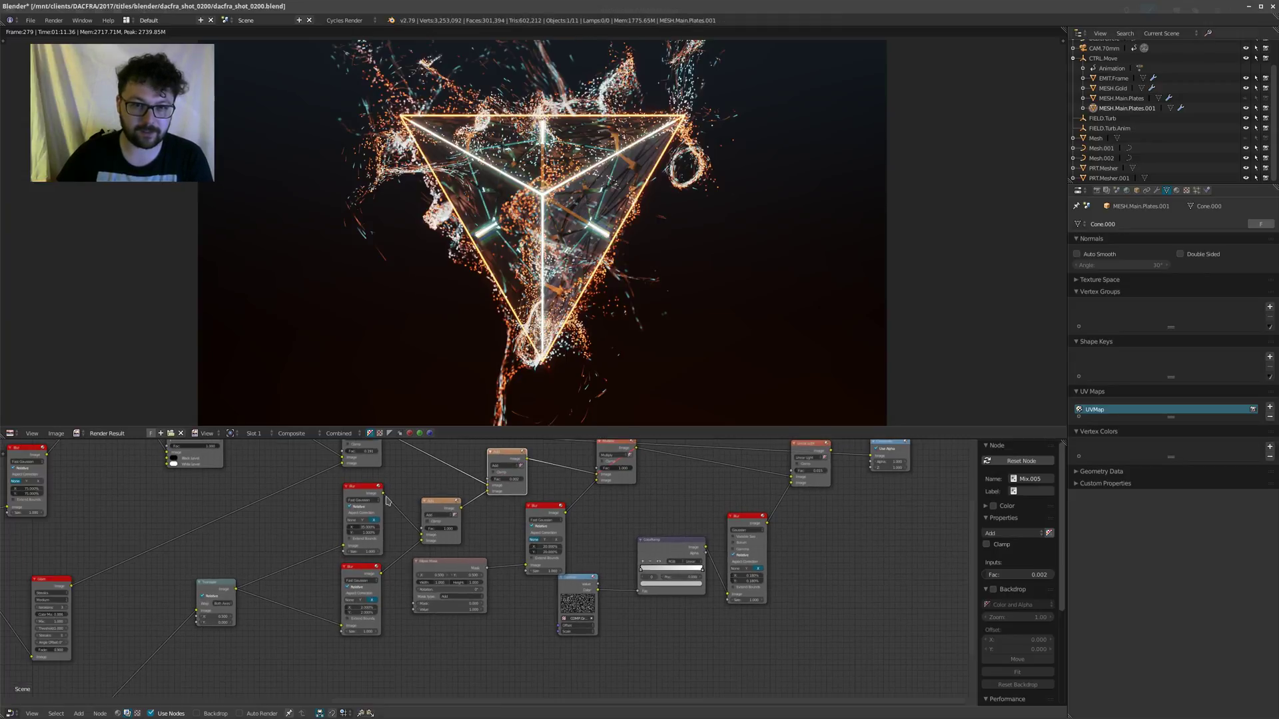
middle_drag(387, 501, 386, 558)
scroll(505, 513, up, 2)
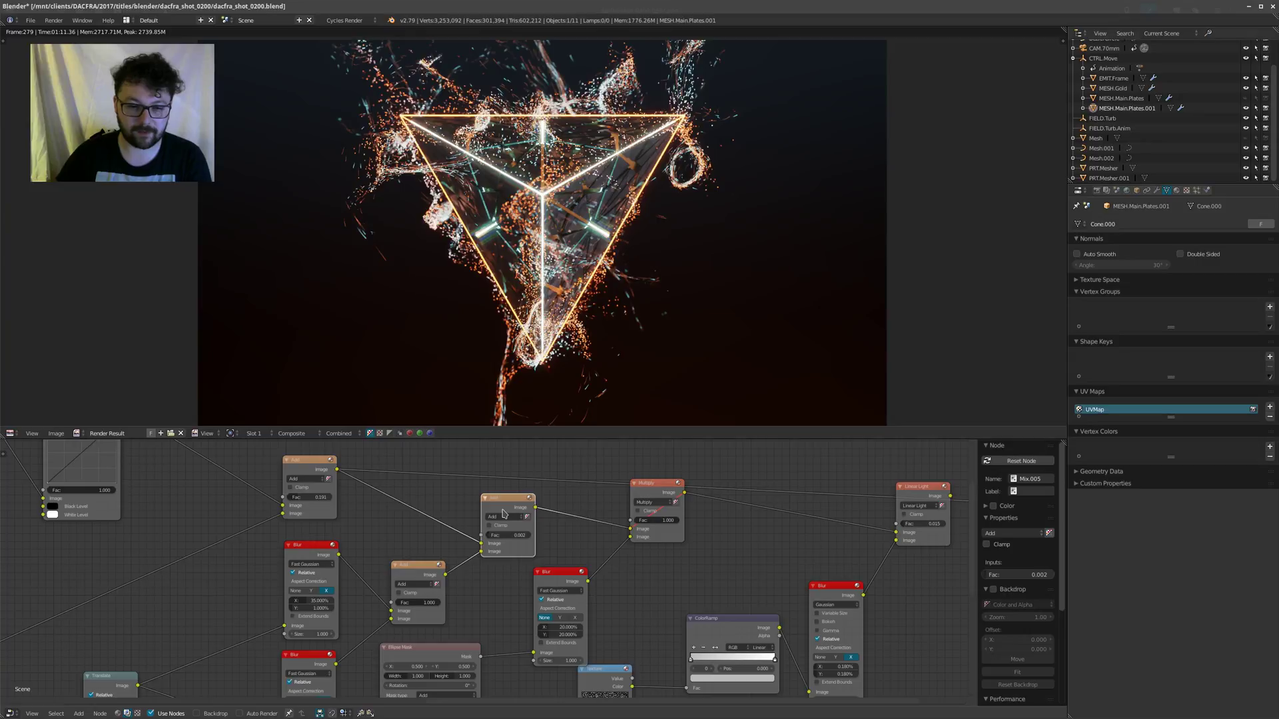
key(m)
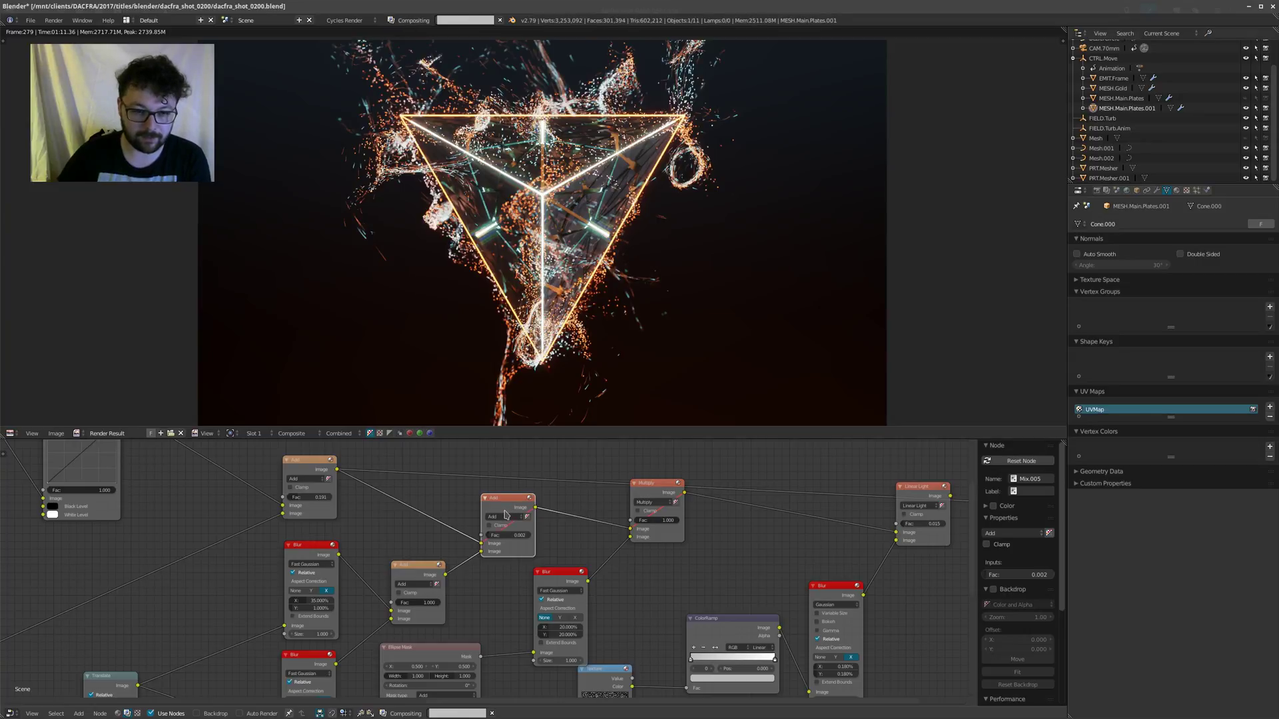
key(m)
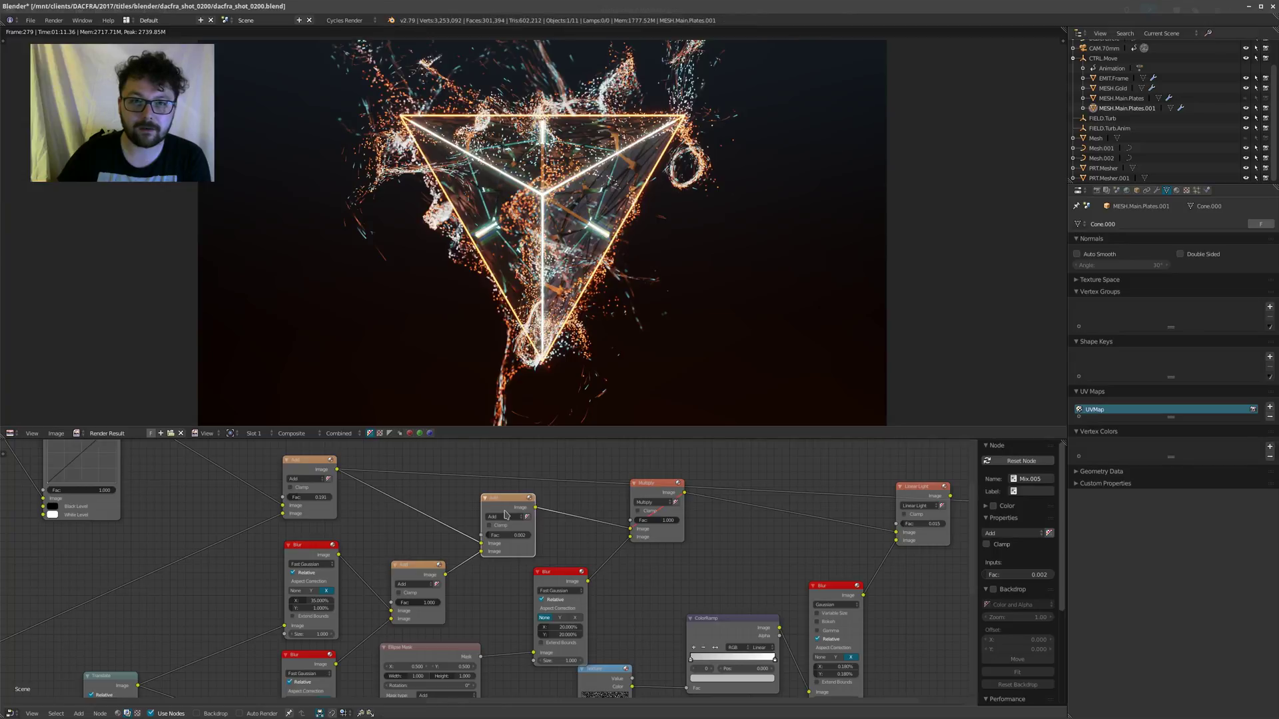
Step: Connect the Linear Light node's output to the Composite node to preview the end of the node chain
scroll(506, 515, down, 4)
scroll(438, 610, up, 2)
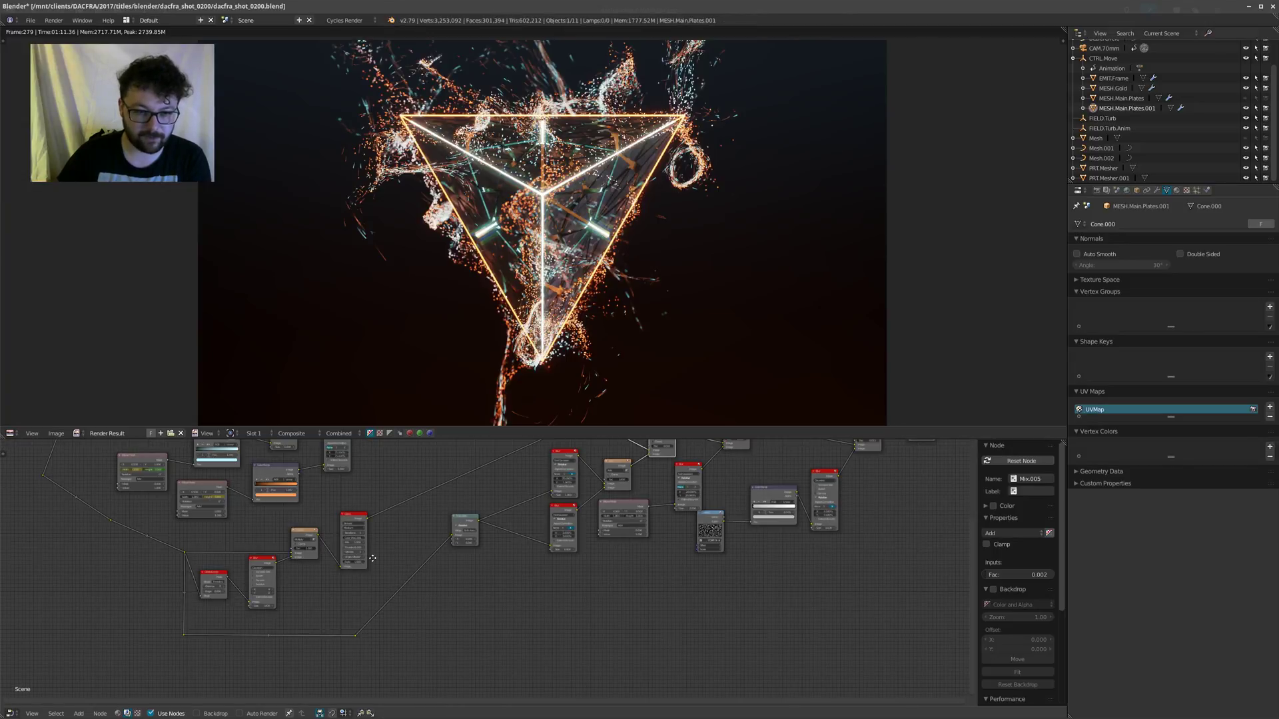
scroll(466, 560, up, 3)
scroll(606, 560, right, 4)
drag(712, 512, 738, 515)
scroll(409, 511, up, 6)
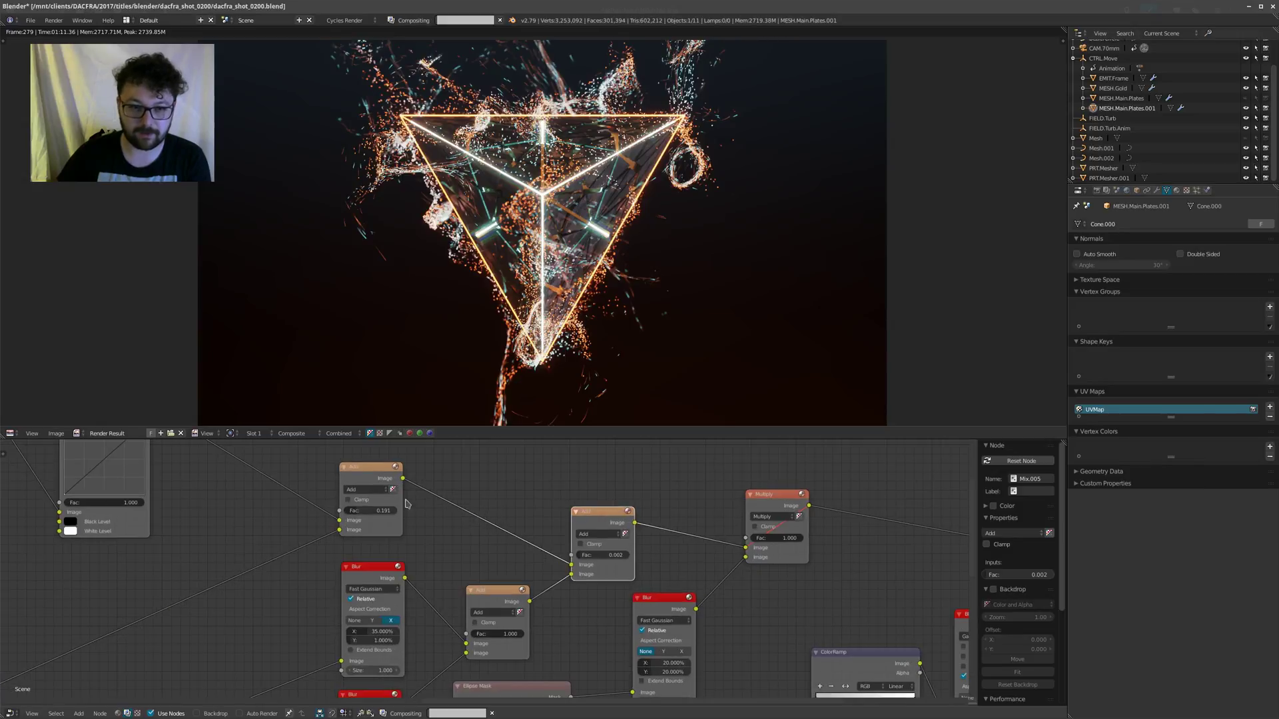
Step: Toggle muting of the 0.002-factor Add node on and off to compare its blurred glow in the composite
middle_drag(583, 490, 514, 528)
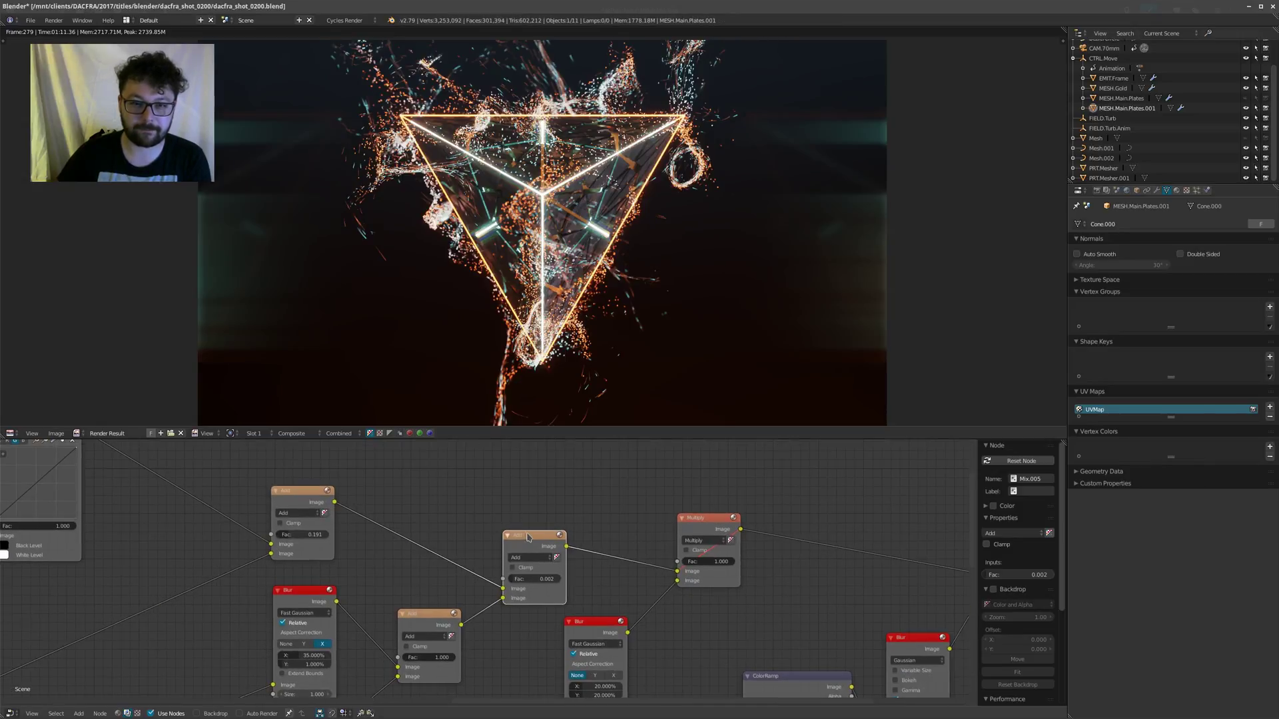
key(m)
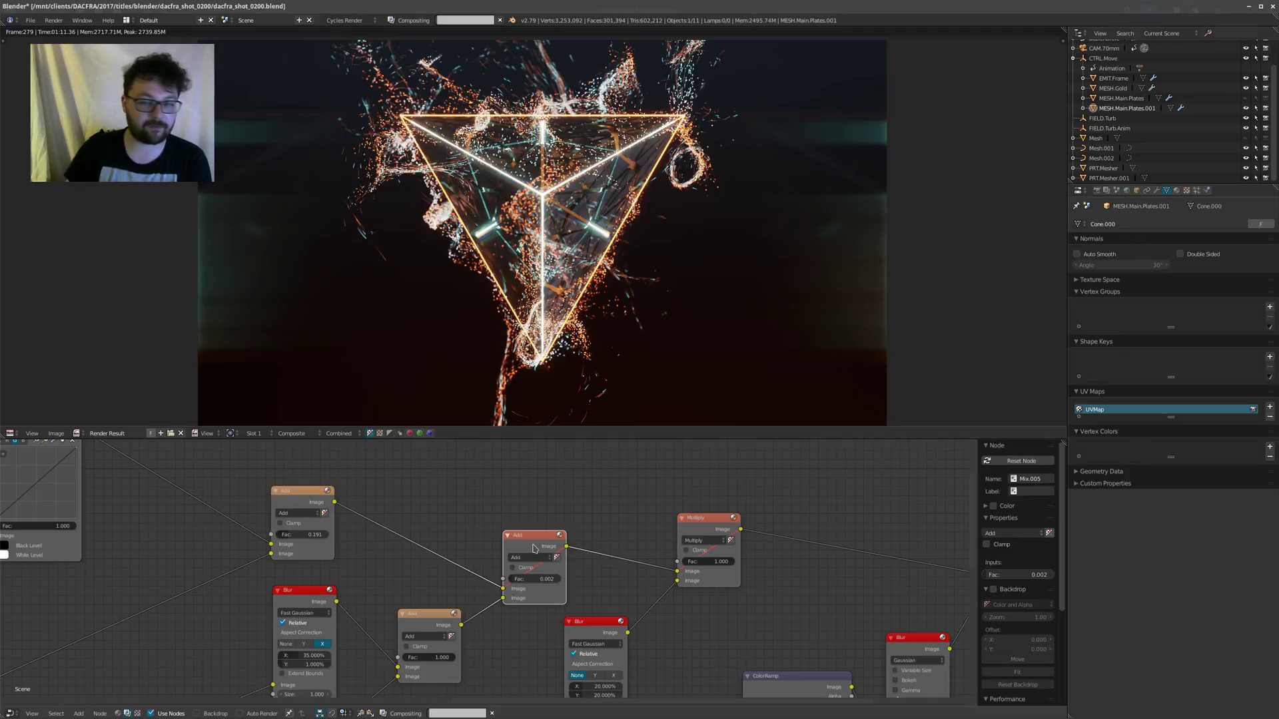
key(m)
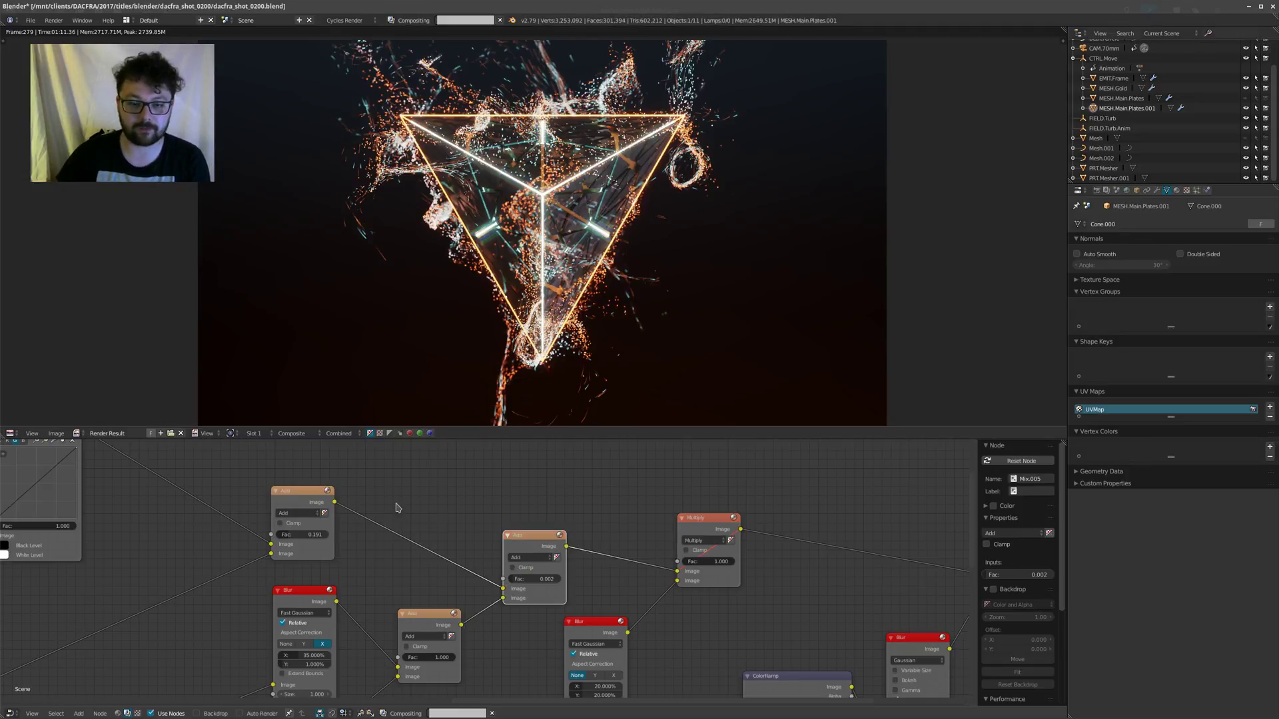
Step: Connect the output of the Add node that combines the two horizontally stretched Blur nodes to the Composite node for preview
scroll(397, 508, down, 6)
middle_drag(437, 508, 356, 585)
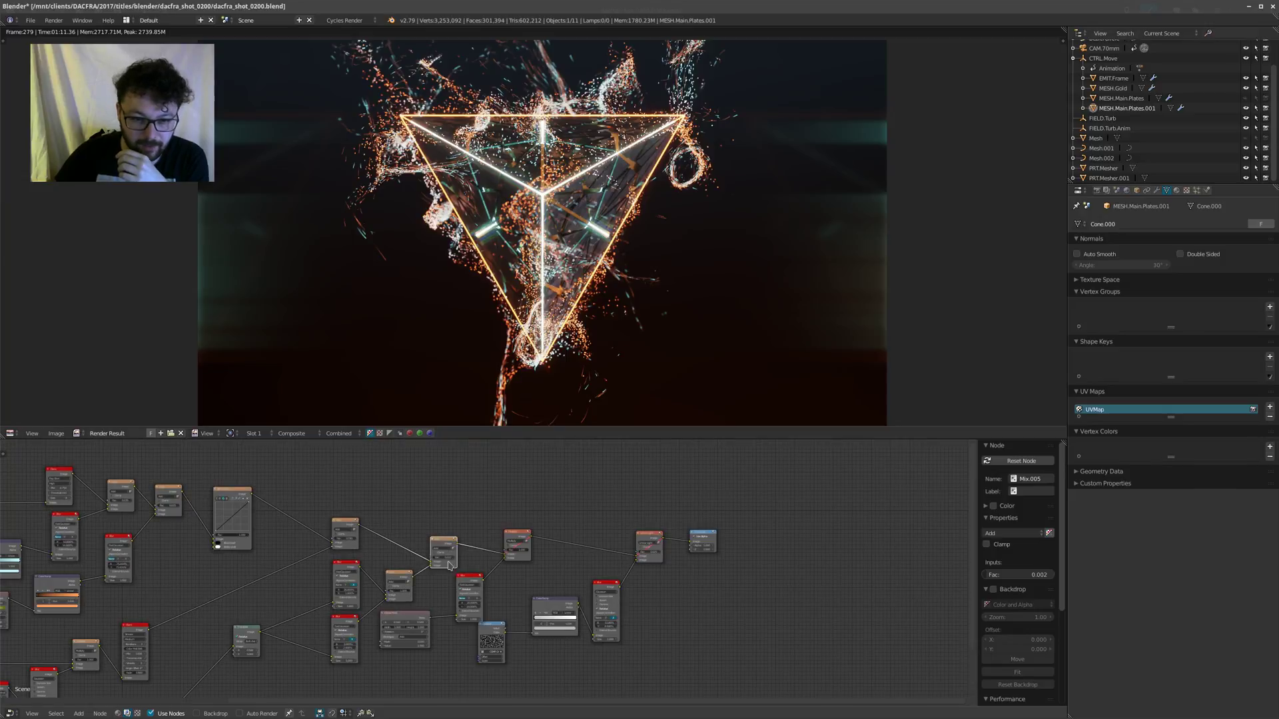
drag(413, 578, 690, 542)
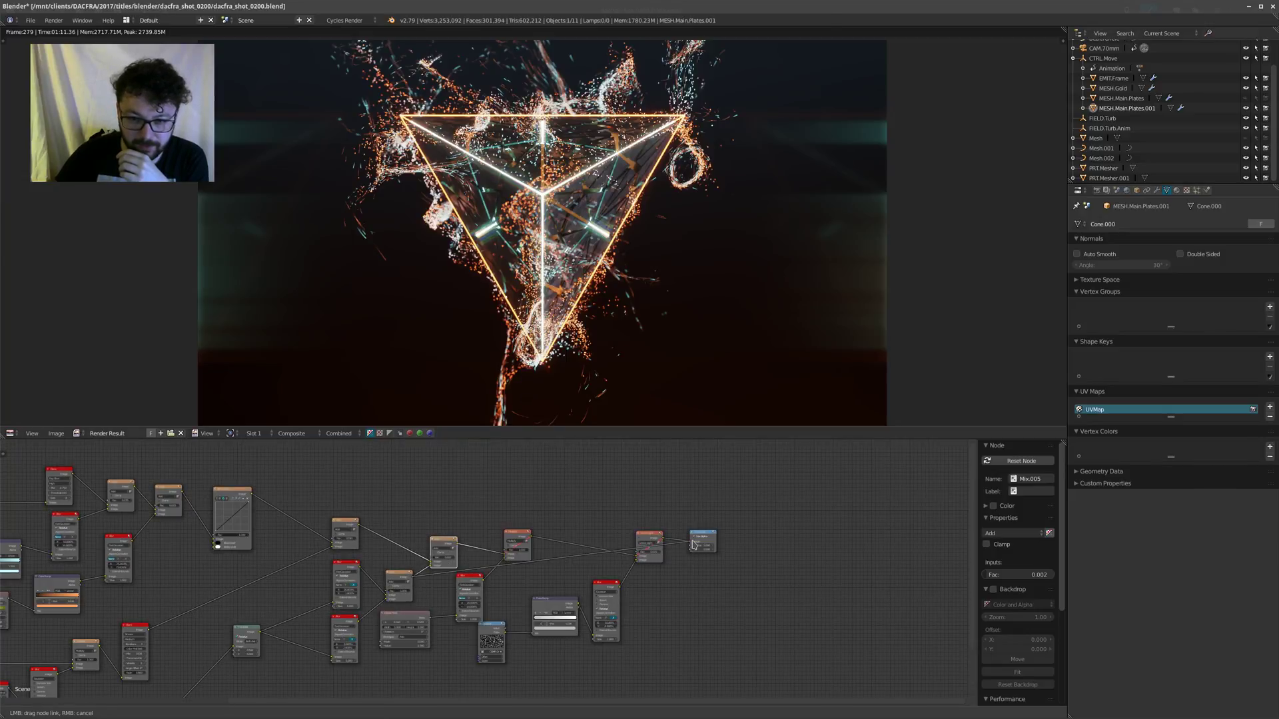
middle_drag(298, 557, 577, 488)
scroll(514, 569, up, 4)
mouse_move(514, 569)
middle_down()
mouse_move(536, 571)
mouse_move(528, 554)
mouse_move(480, 550)
mouse_move(443, 557)
mouse_move(443, 578)
middle_up()
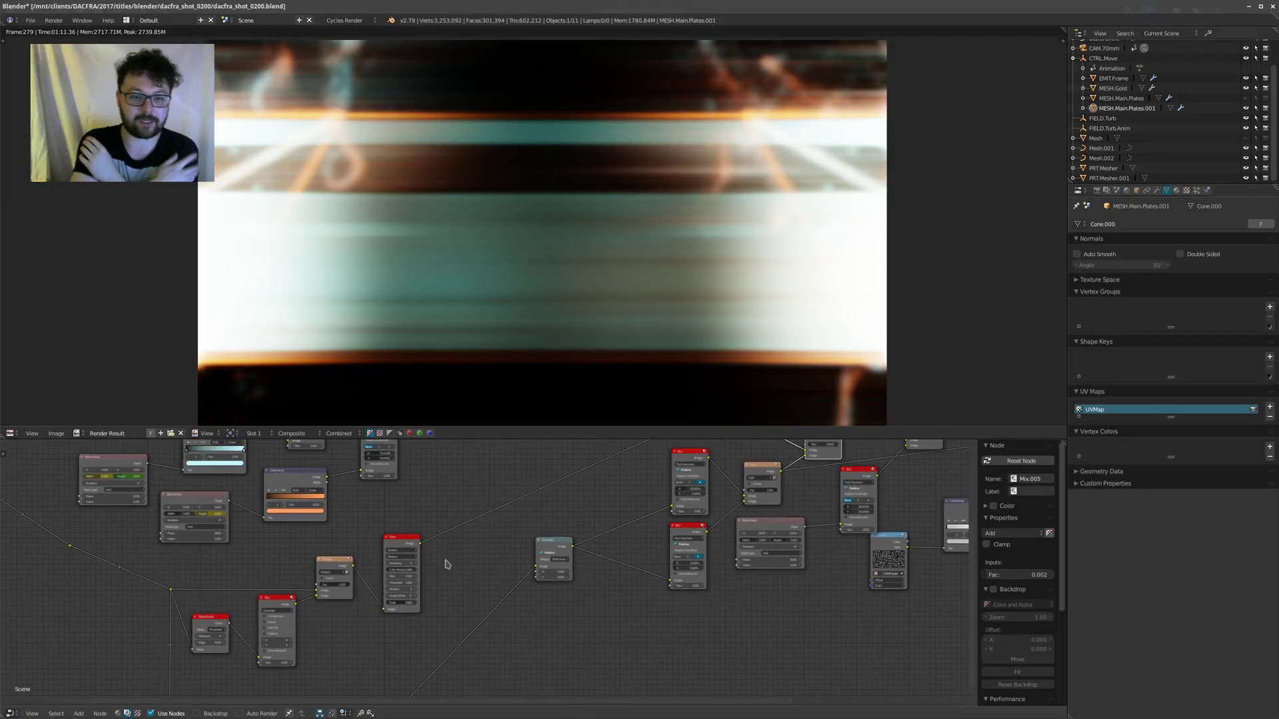
mouse_move(309, 628)
middle_down()
mouse_move(417, 542)
mouse_move(450, 534)
mouse_move(320, 645)
middle_up()
scroll(449, 534, up, 4)
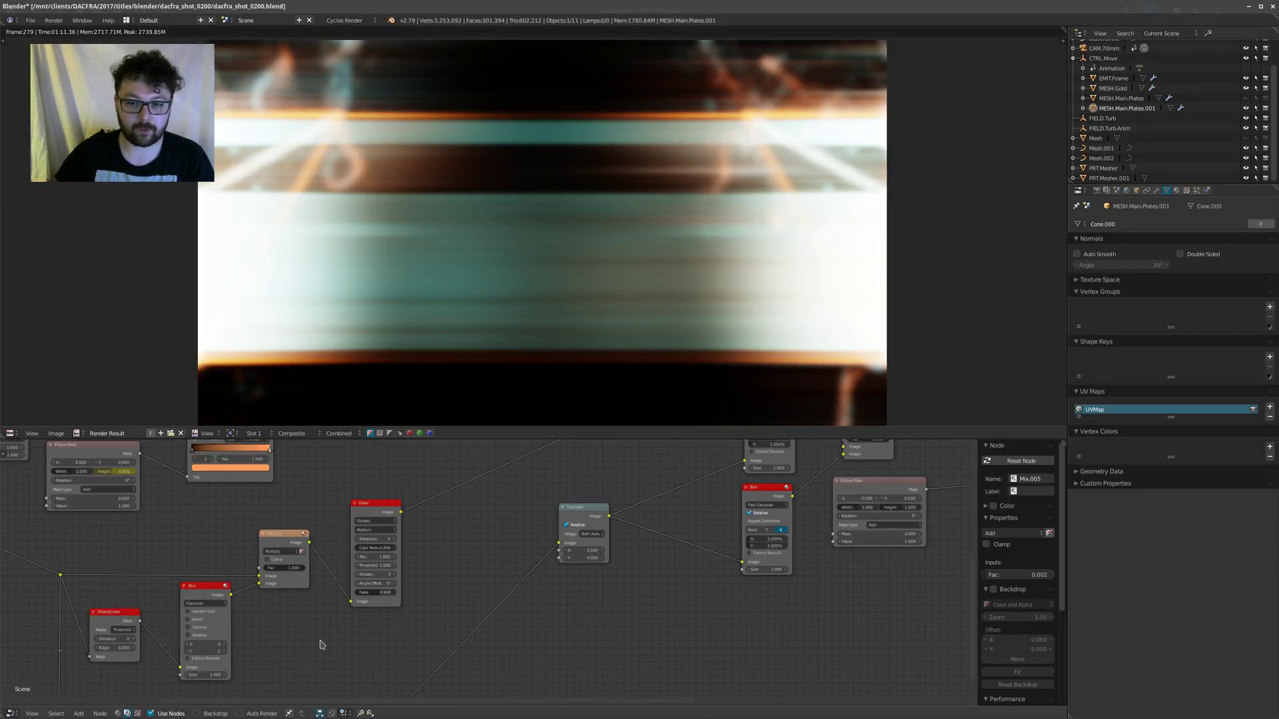
Step: Connect the Translate node's output to the Composite node to preview the shifted image
scroll(320, 644, down, 2)
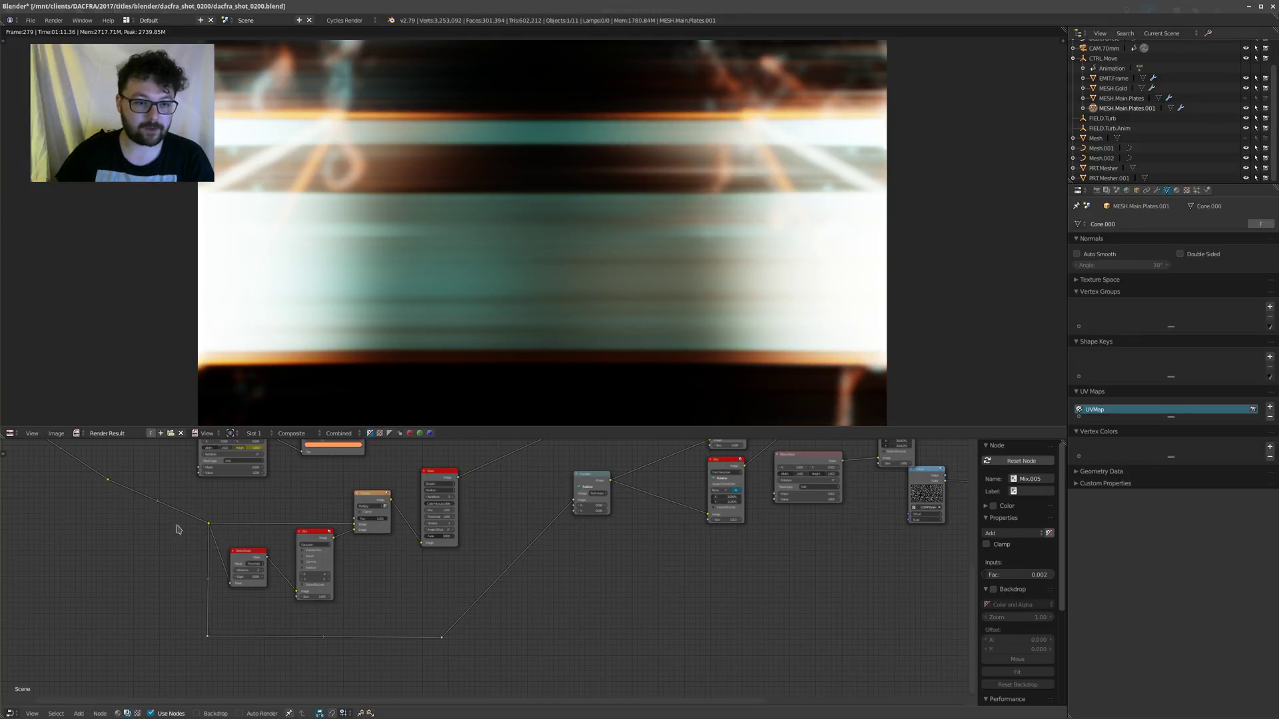
scroll(200, 531, down, 2)
middle_drag(229, 533, 244, 588)
middle_drag(351, 674, 337, 575)
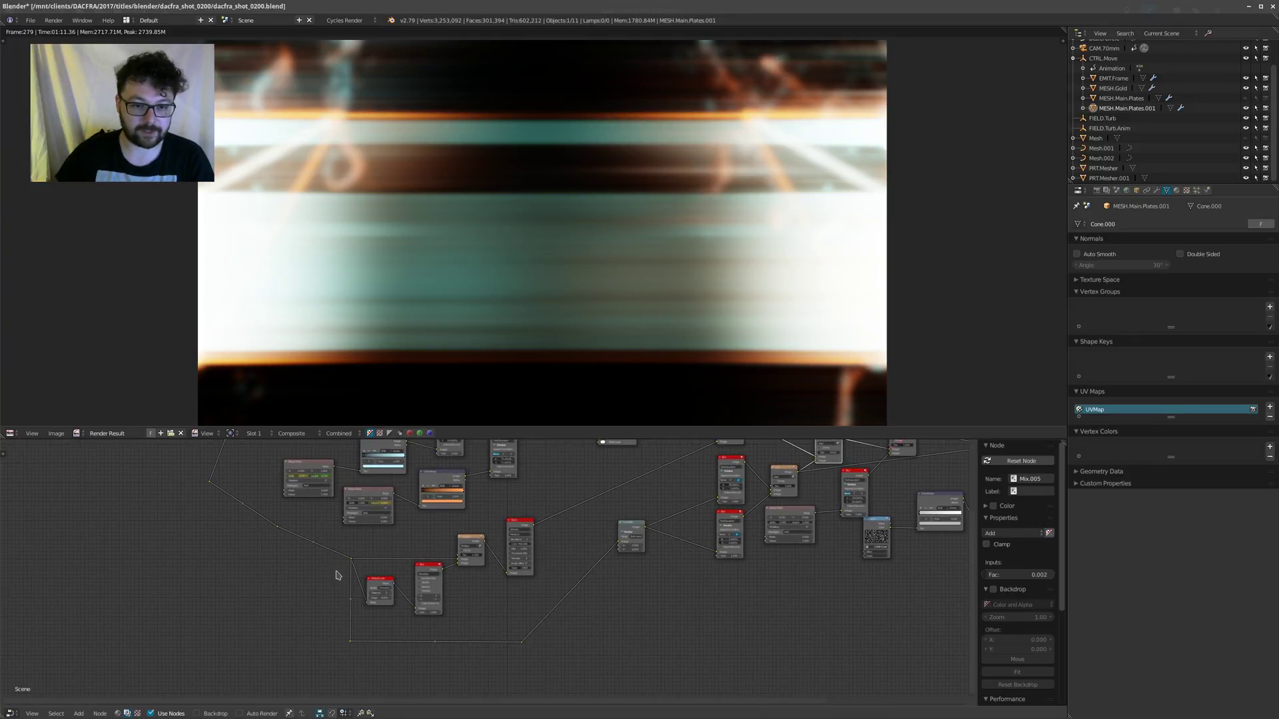
scroll(634, 574, up, 1)
middle_drag(645, 561, 306, 642)
scroll(395, 599, up, 1)
scroll(429, 592, down, 1)
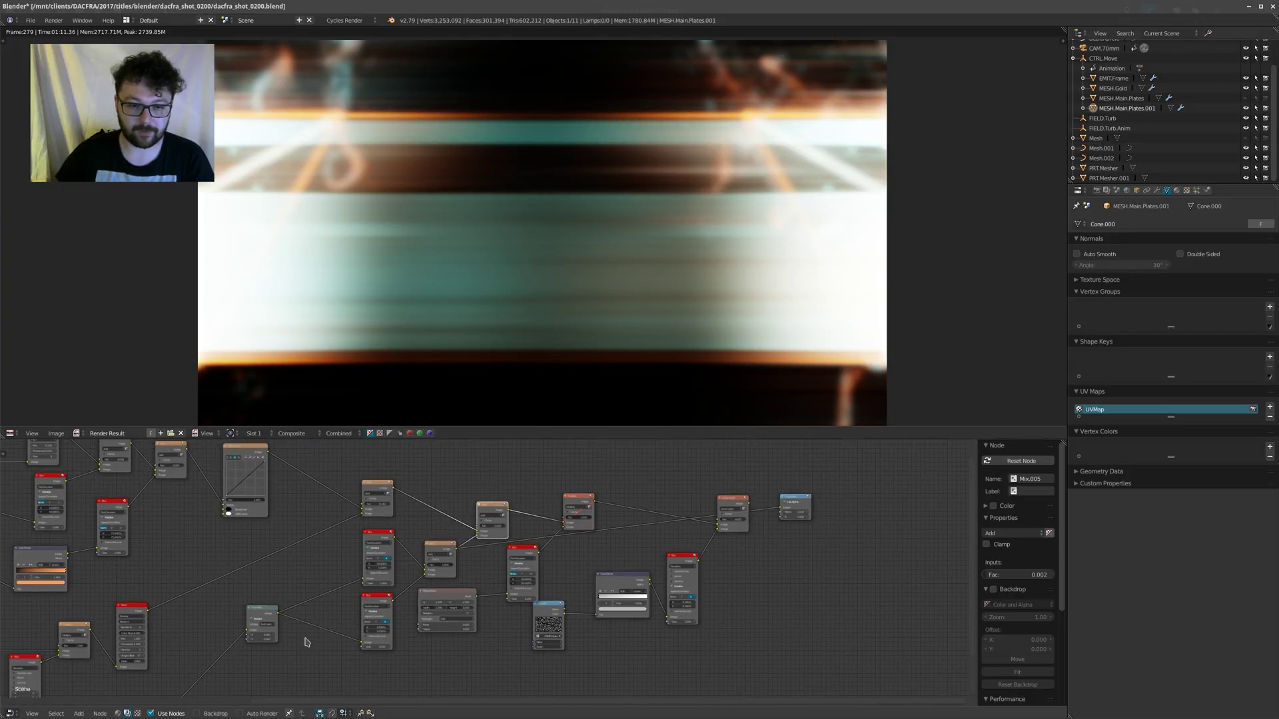
drag(279, 613, 782, 508)
Step: Select the Translate node and examine its X and Y offset and wrapping settings against the shifted image
middle_drag(285, 632, 428, 571)
scroll(428, 570, up, 7)
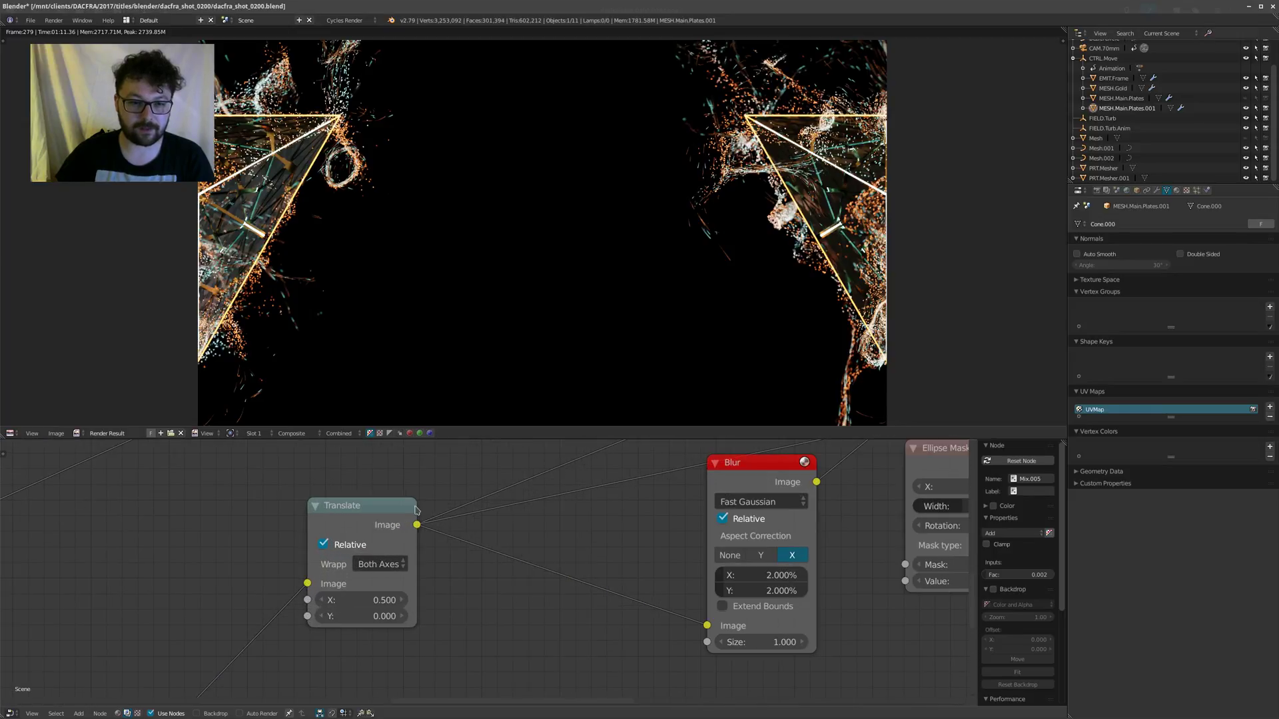
click(335, 513)
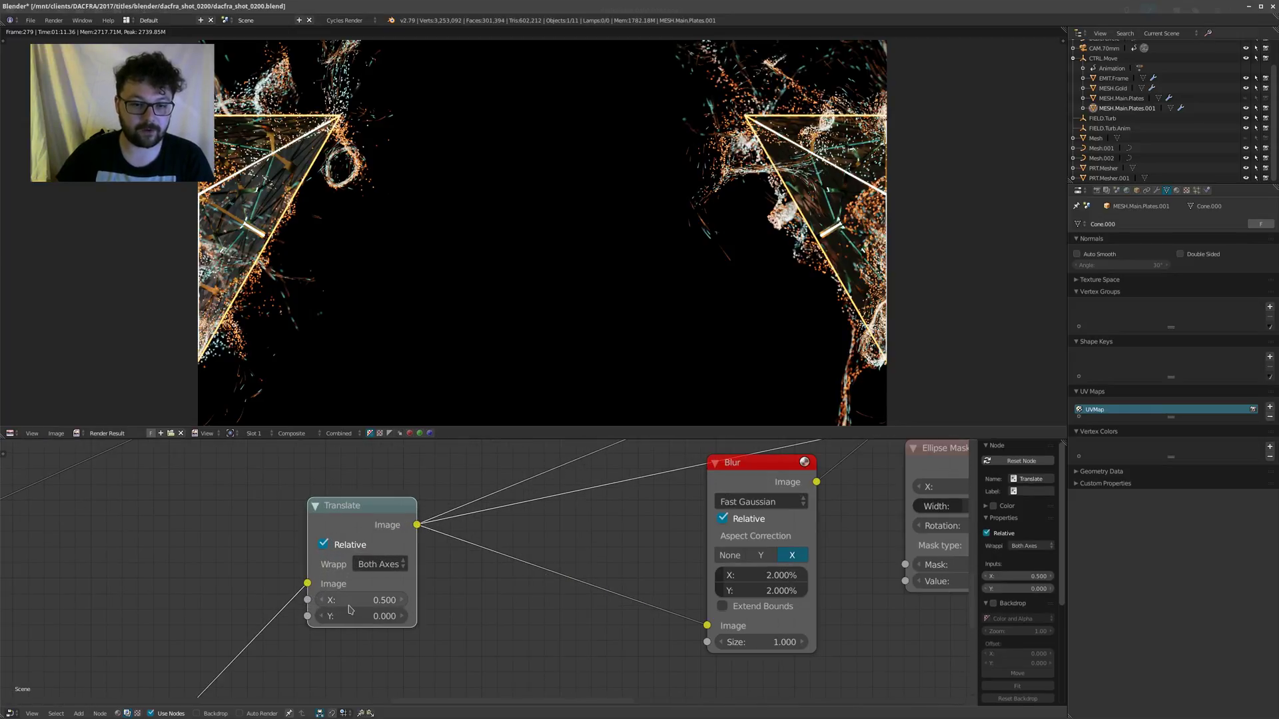
click(375, 566)
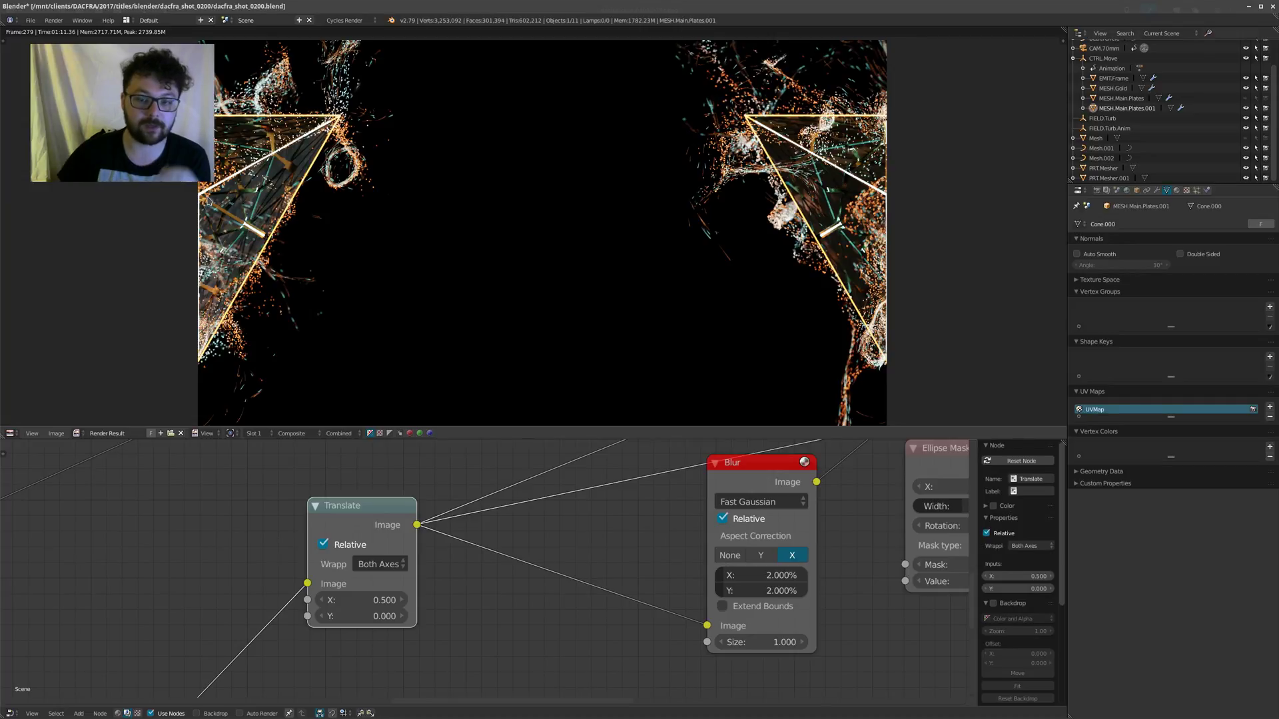
scroll(194, 245, down, 5)
scroll(298, 233, up, 5)
middle_drag(298, 234, 540, 210)
scroll(506, 540, down, 4)
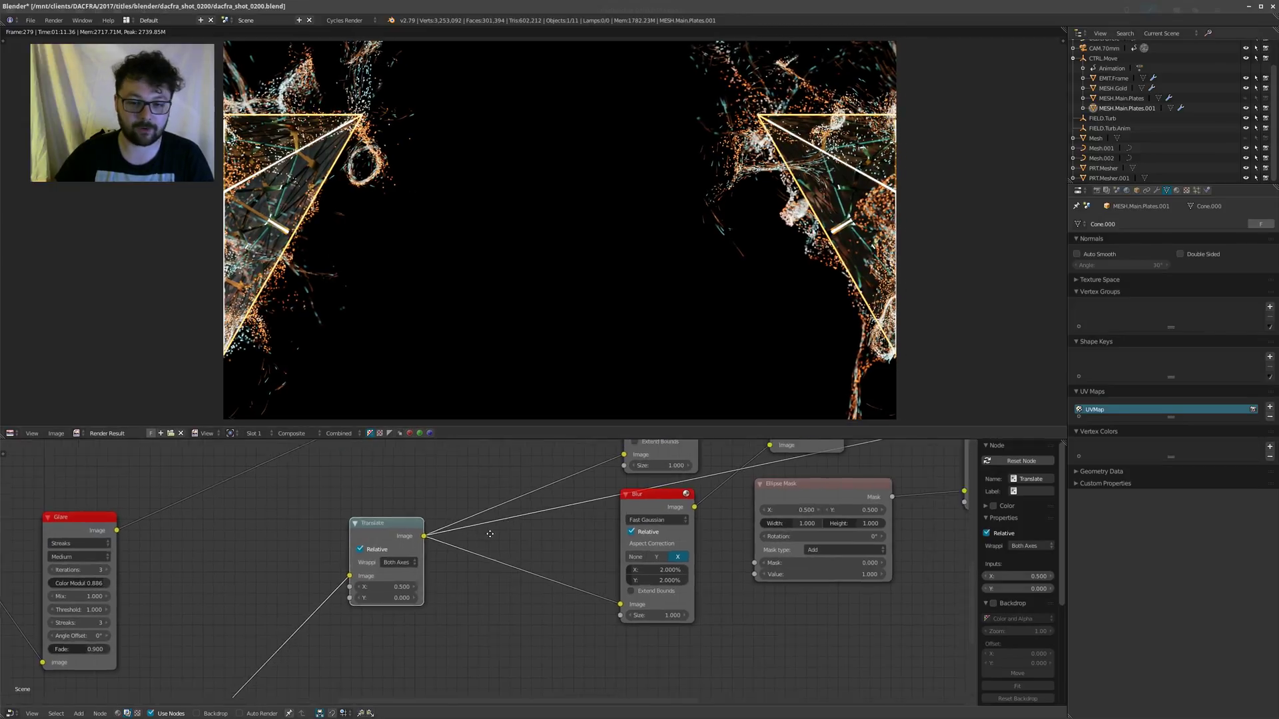
Step: Connect the output of the Blur node with 35% X size to the Composite node for preview
middle_drag(401, 523, 327, 548)
middle_drag(738, 561, 625, 583)
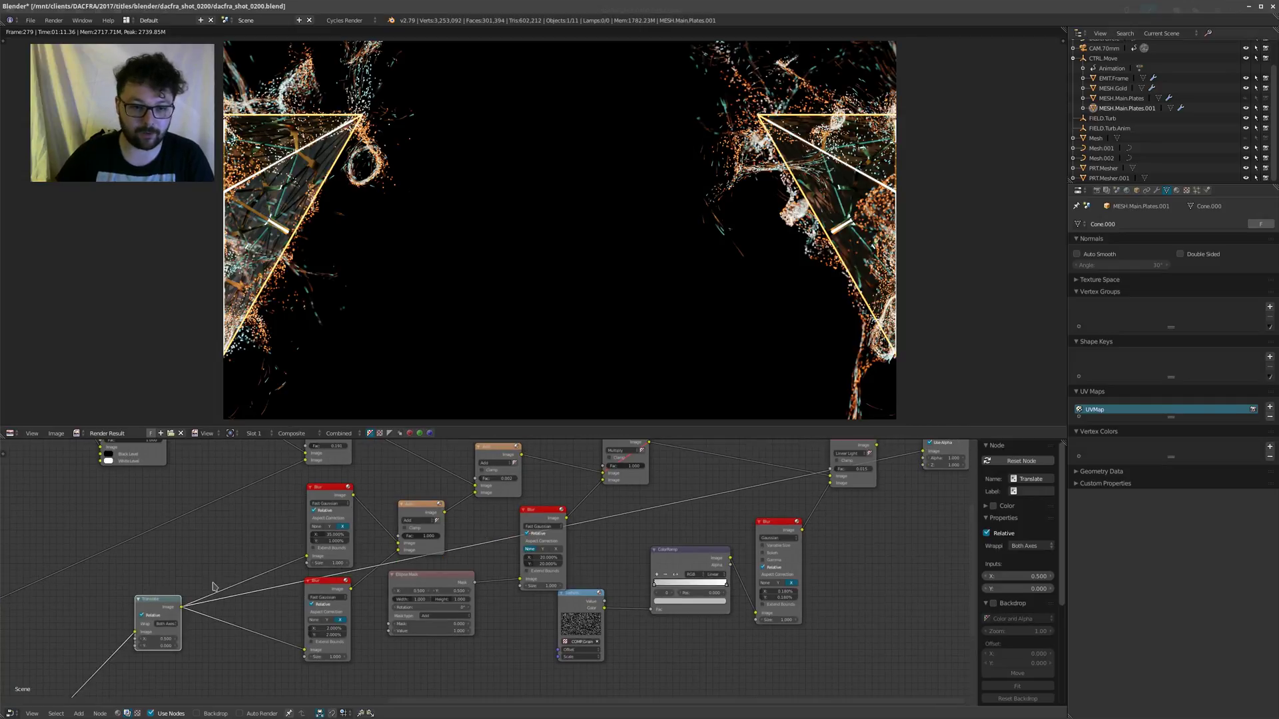
scroll(229, 579, up, 2)
middle_drag(274, 569, 193, 565)
scroll(187, 565, down, 4)
scroll(201, 569, up, 2)
middle_drag(392, 529, 389, 533)
scroll(389, 533, up, 3)
scroll(253, 522, down, 4)
middle_drag(252, 531, 245, 535)
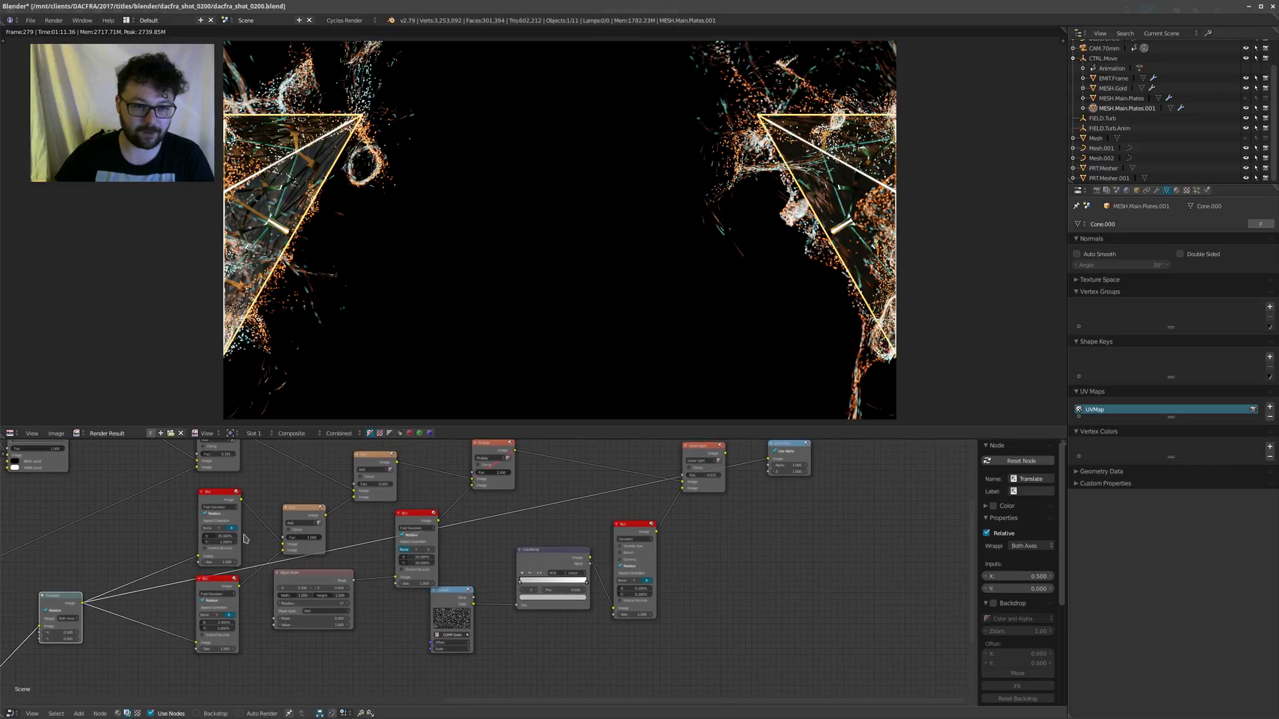
mouse_move(240, 499)
mouse_down()
mouse_move(479, 501)
mouse_move(293, 526)
mouse_move(726, 474)
mouse_up()
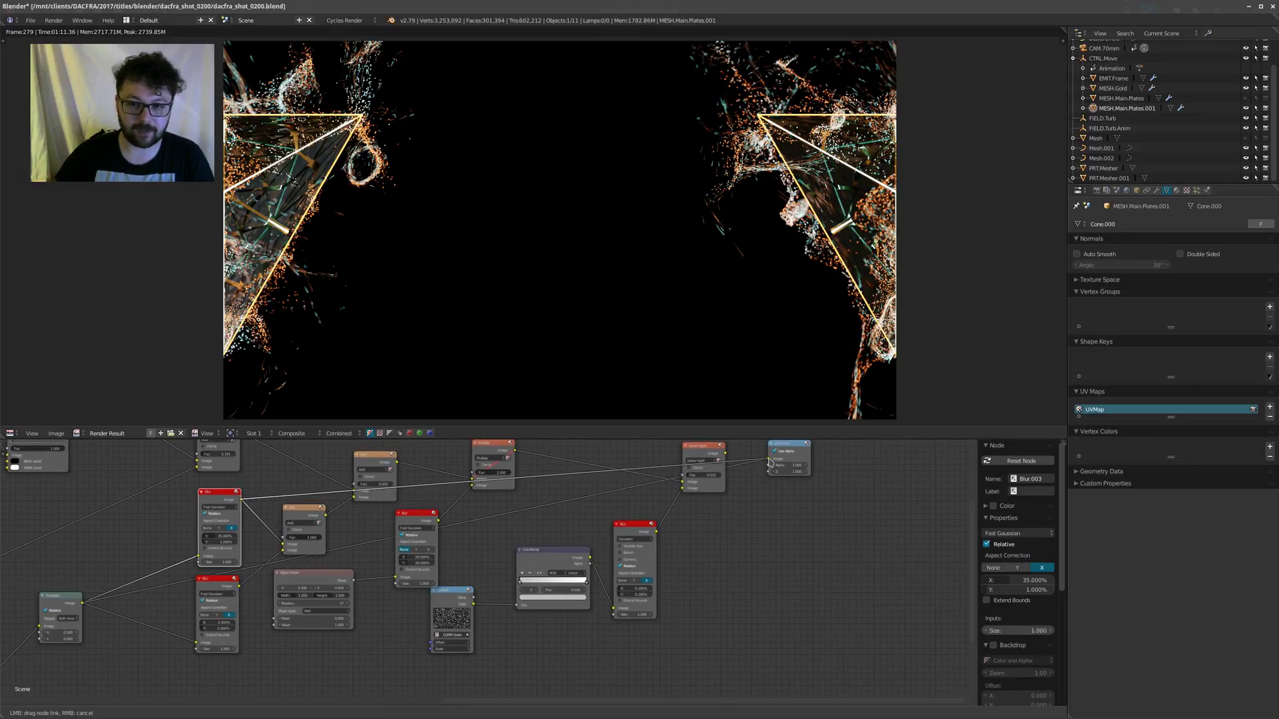
middle_drag(366, 535, 469, 535)
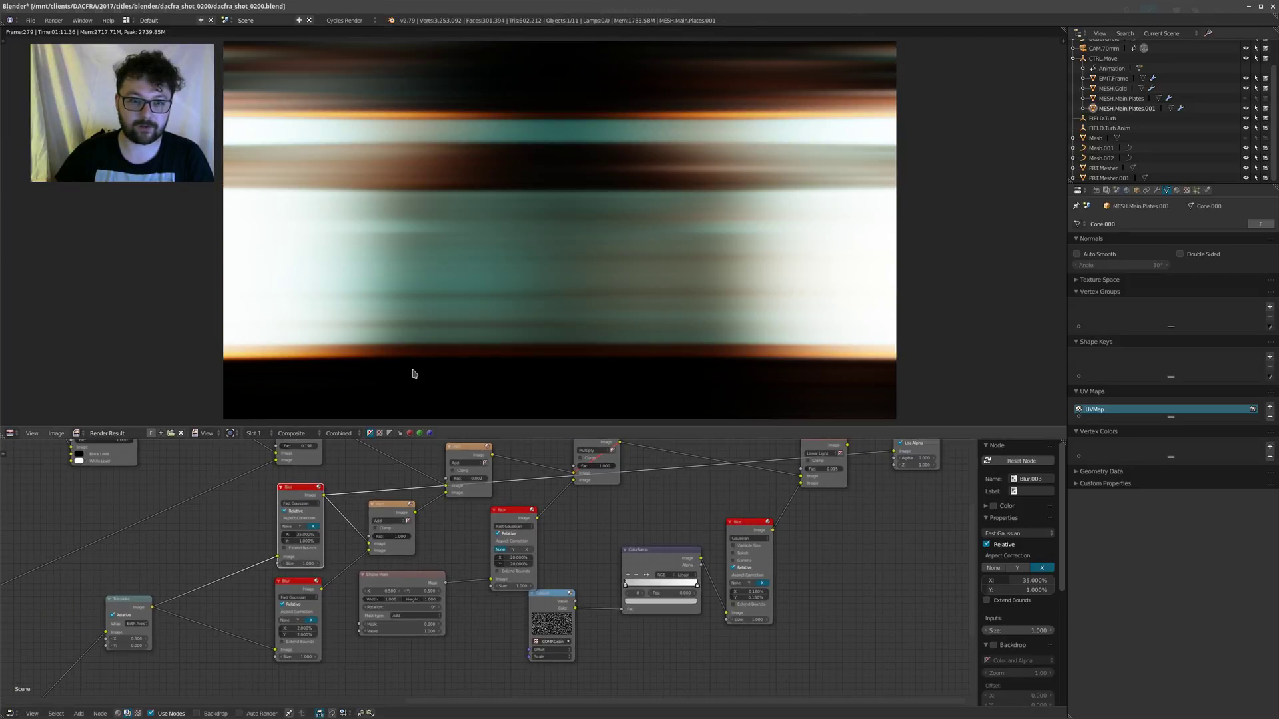
Step: Turn off Relative on the 35% Blur node, try an absolute X size of 396, and turn Relative back on
scroll(359, 513, up, 4)
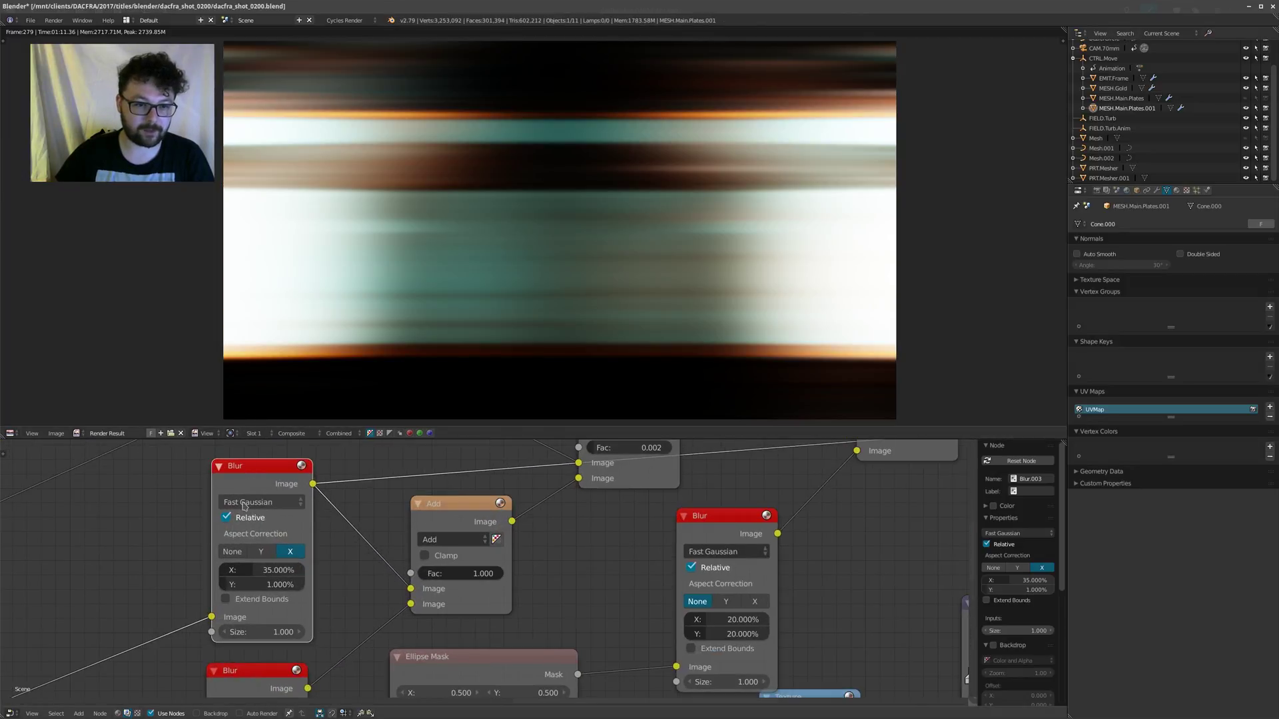
click(227, 518)
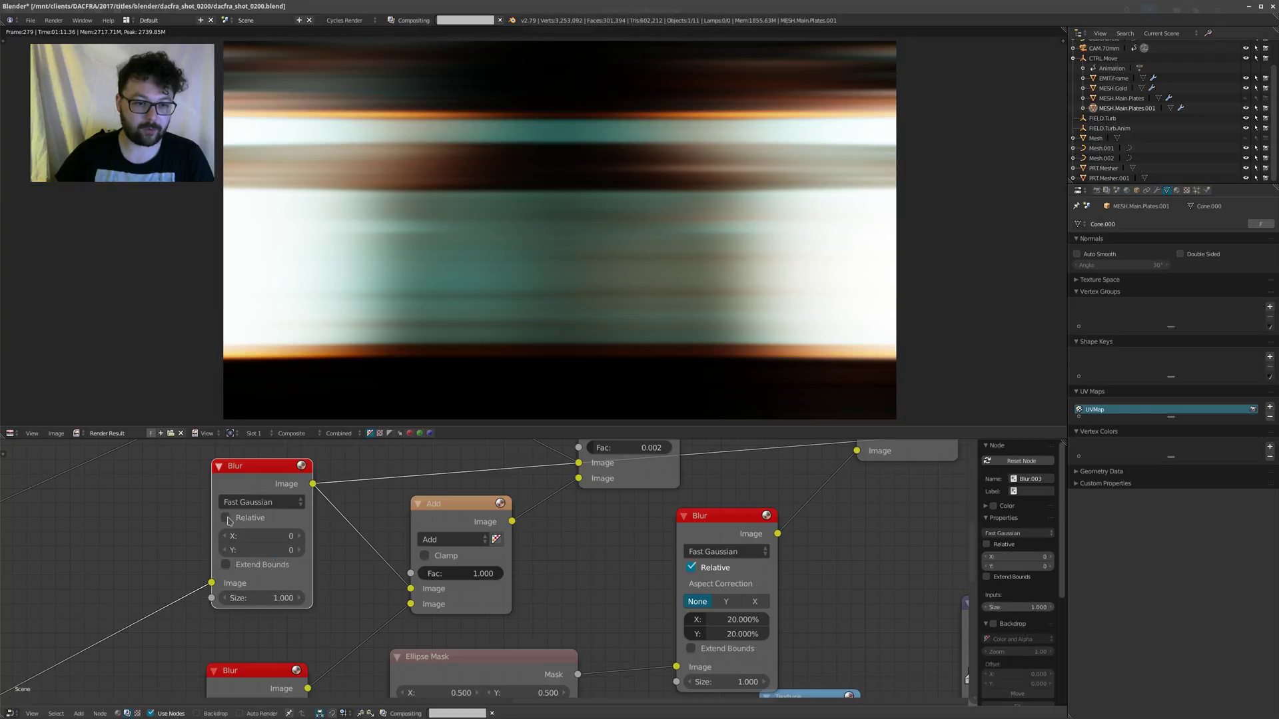
click(227, 518)
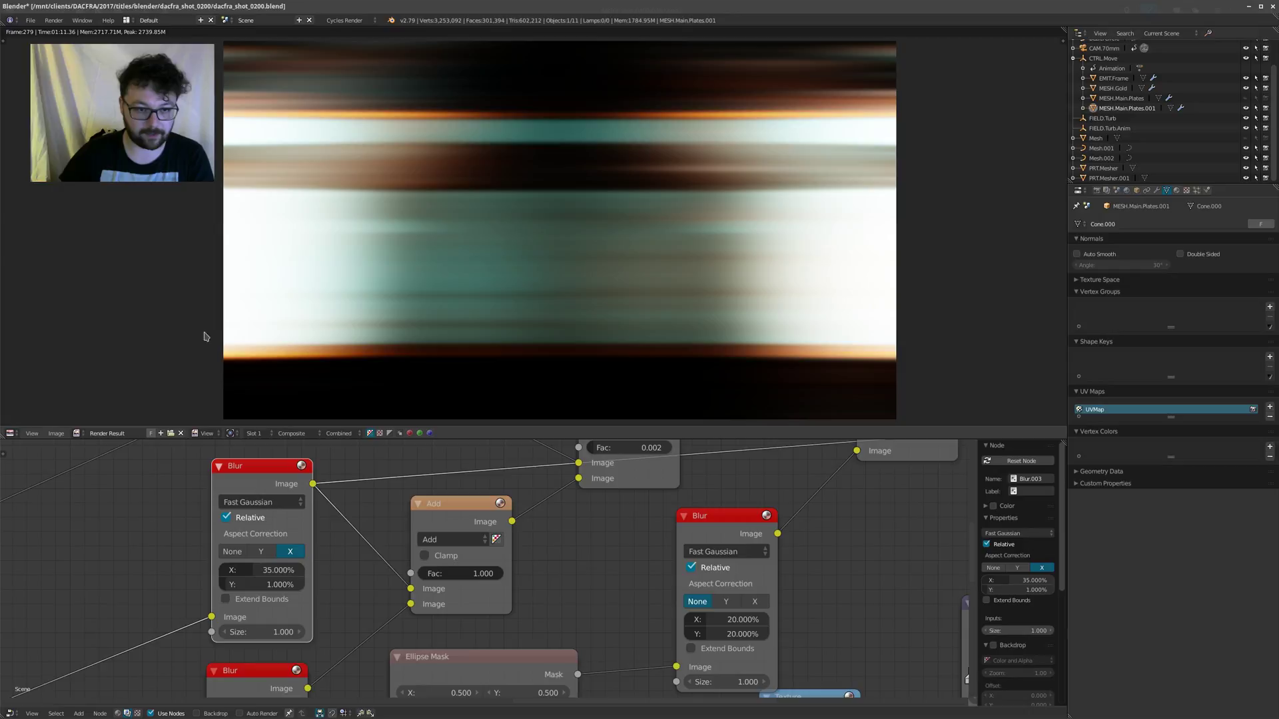
middle_drag(347, 581, 358, 552)
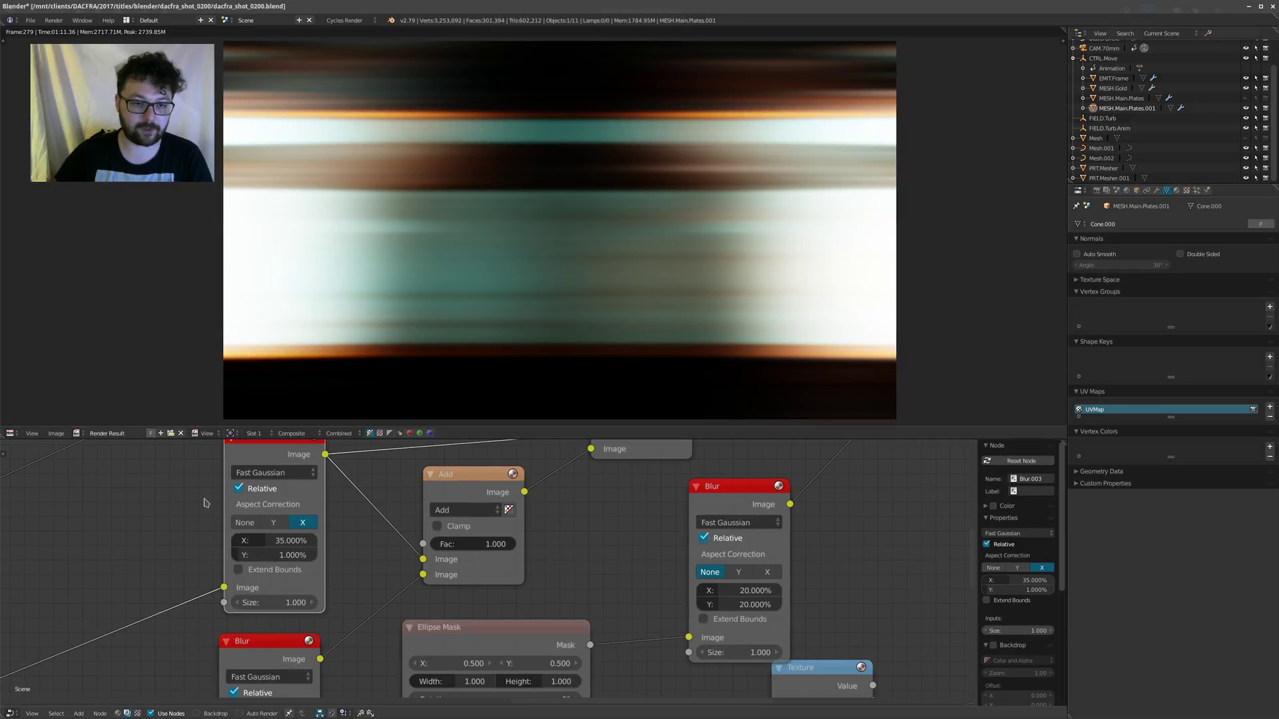
click(252, 490)
drag(273, 506, 306, 507)
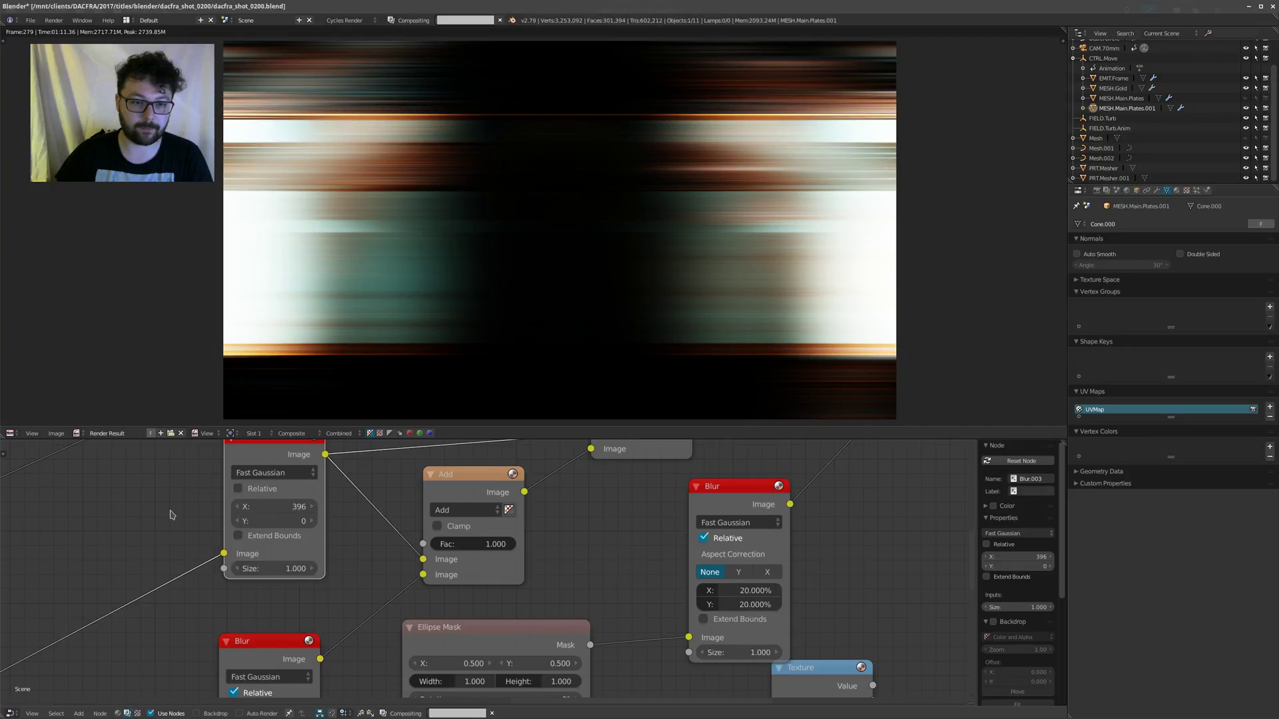
click(238, 489)
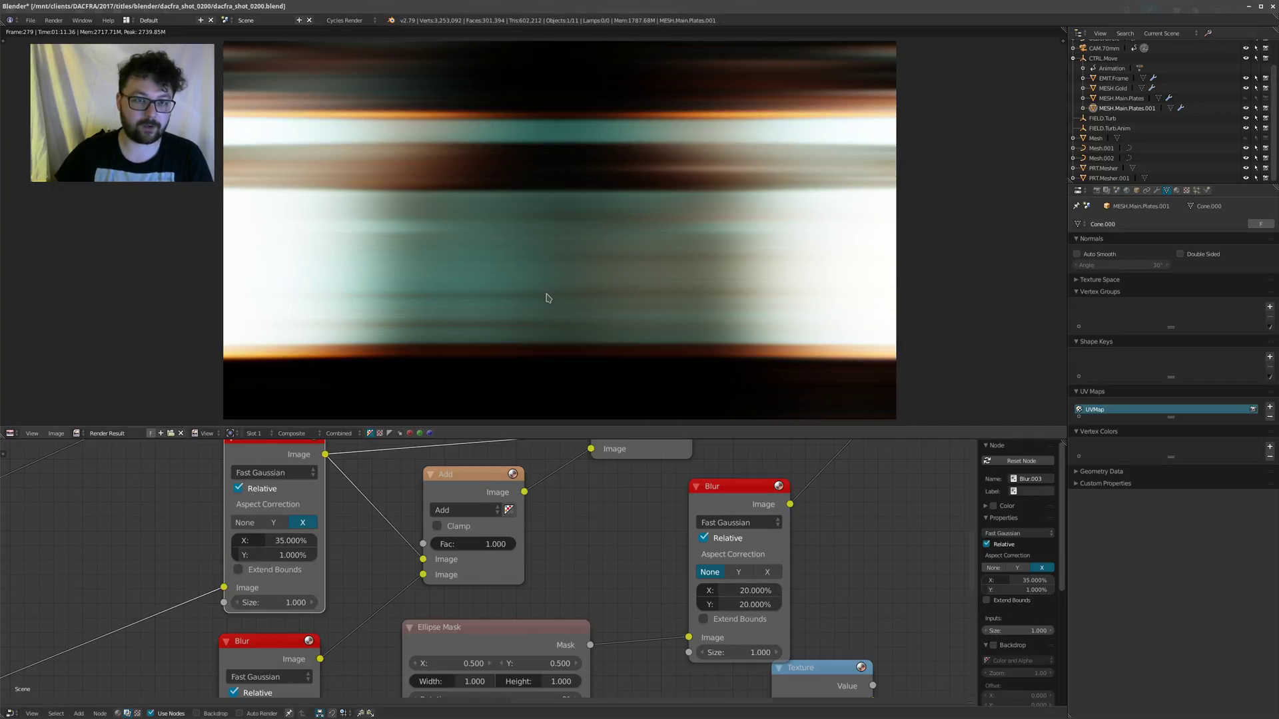
Step: Set the horizontal Blur node's Y size to 0% to compare the streaks, and restore it to 1%
click(276, 555)
text(0)
key(Return)
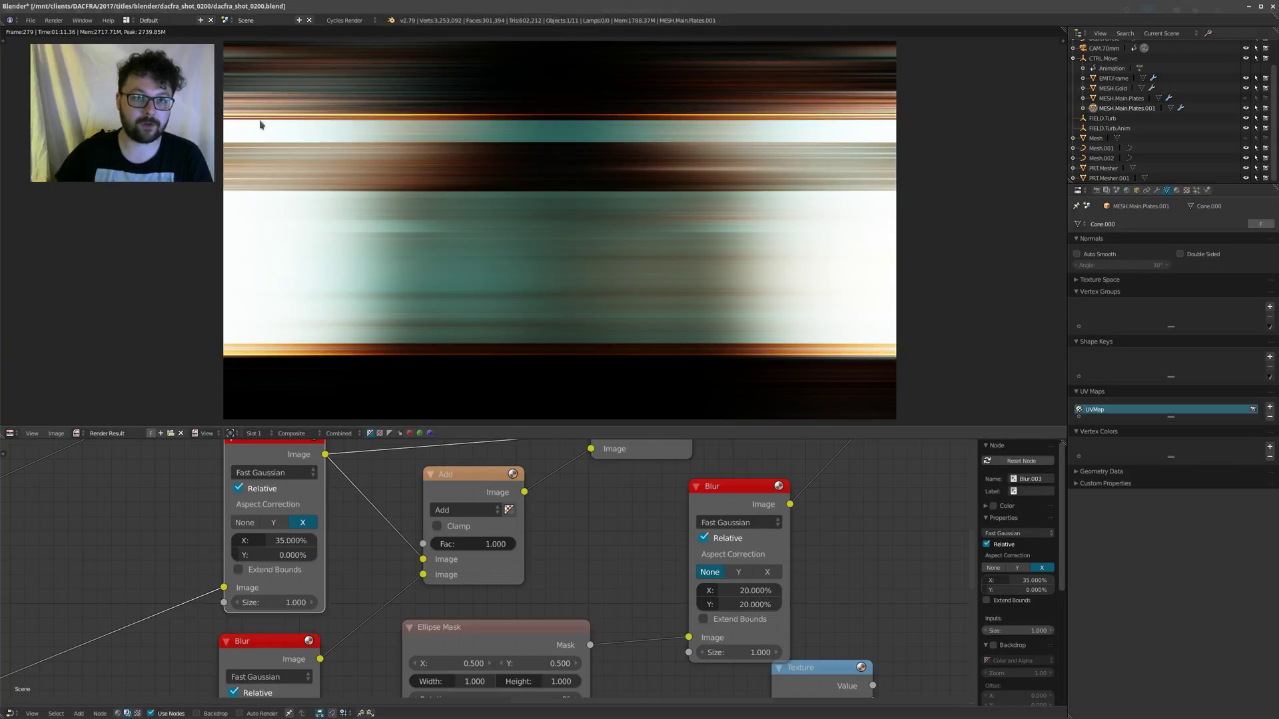
click(269, 556)
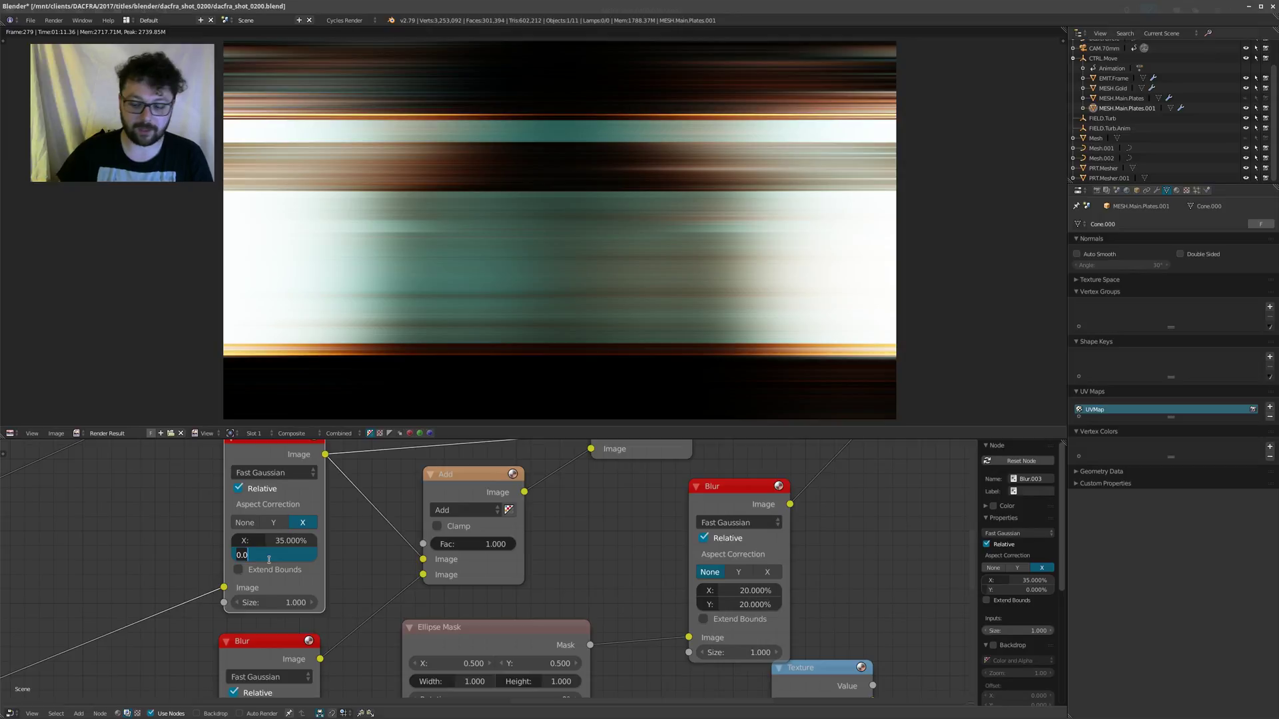
text(1)
key(Return)
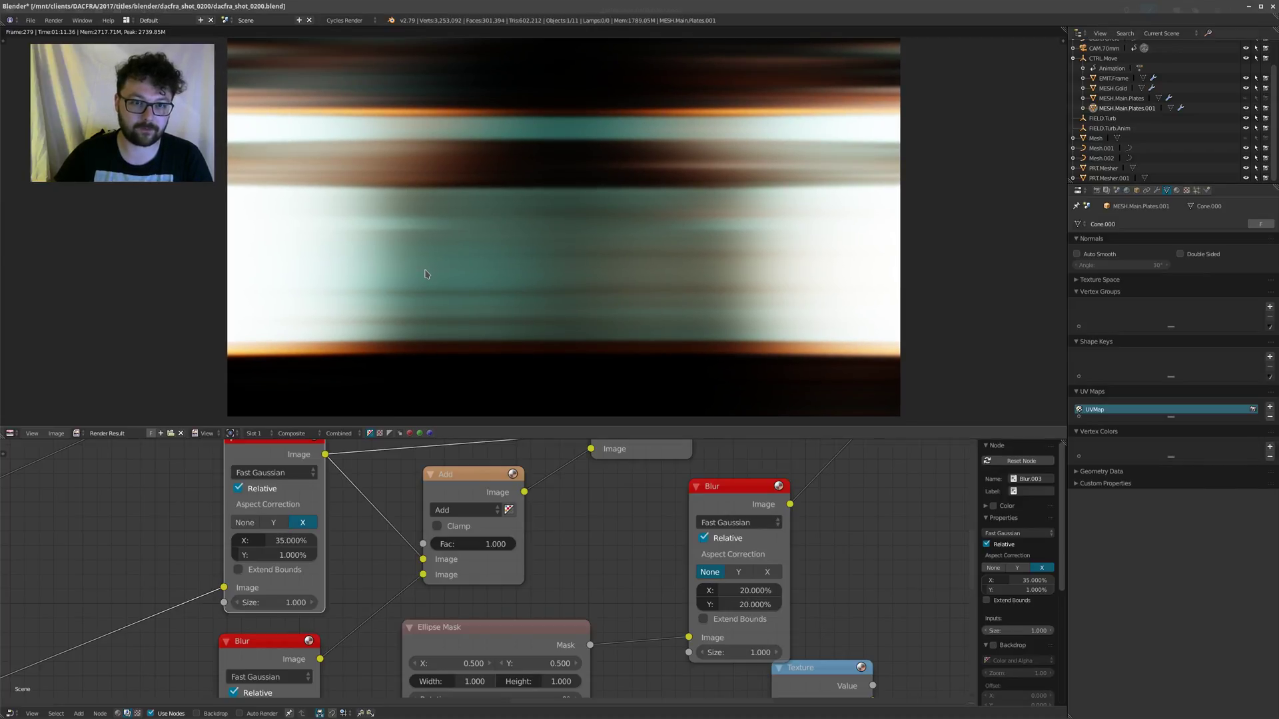
Step: Connect the output of the Blur node with 2% X and Y sizes to the Composite node for preview
scroll(322, 585, down, 4)
drag(252, 610, 811, 479)
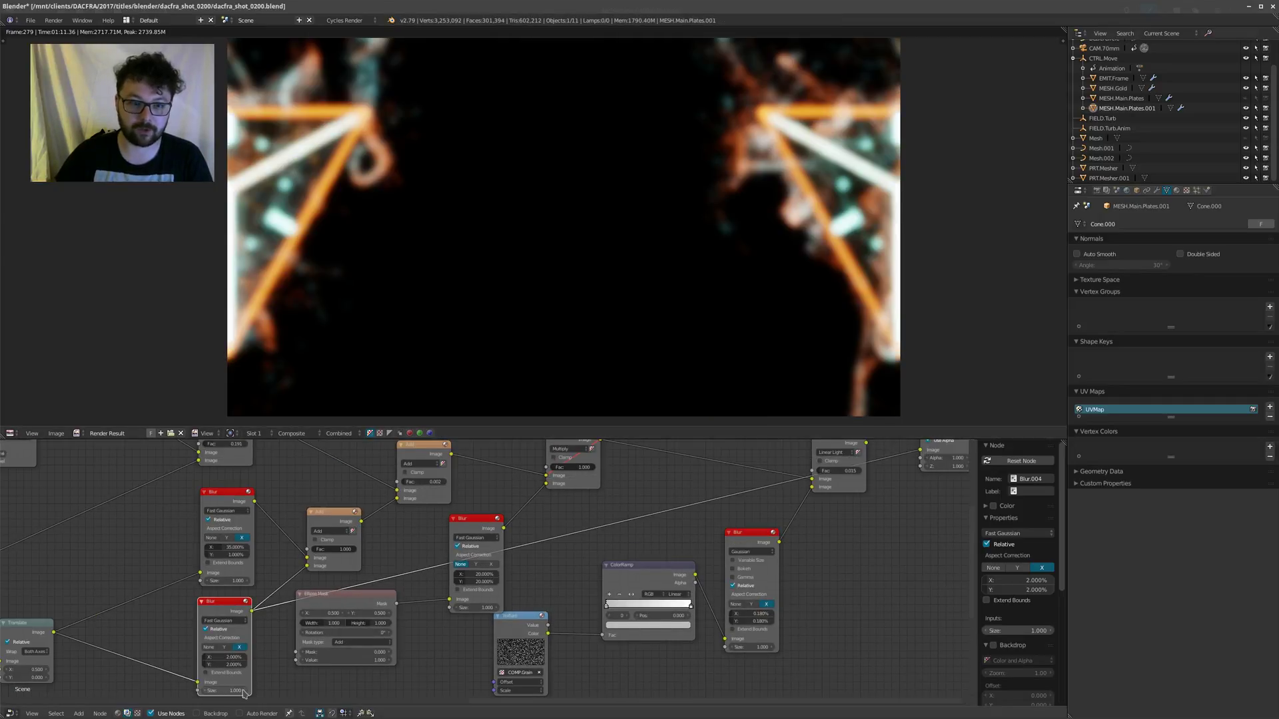
scroll(206, 687, up, 2)
scroll(524, 531, down, 3)
scroll(376, 603, up, 2)
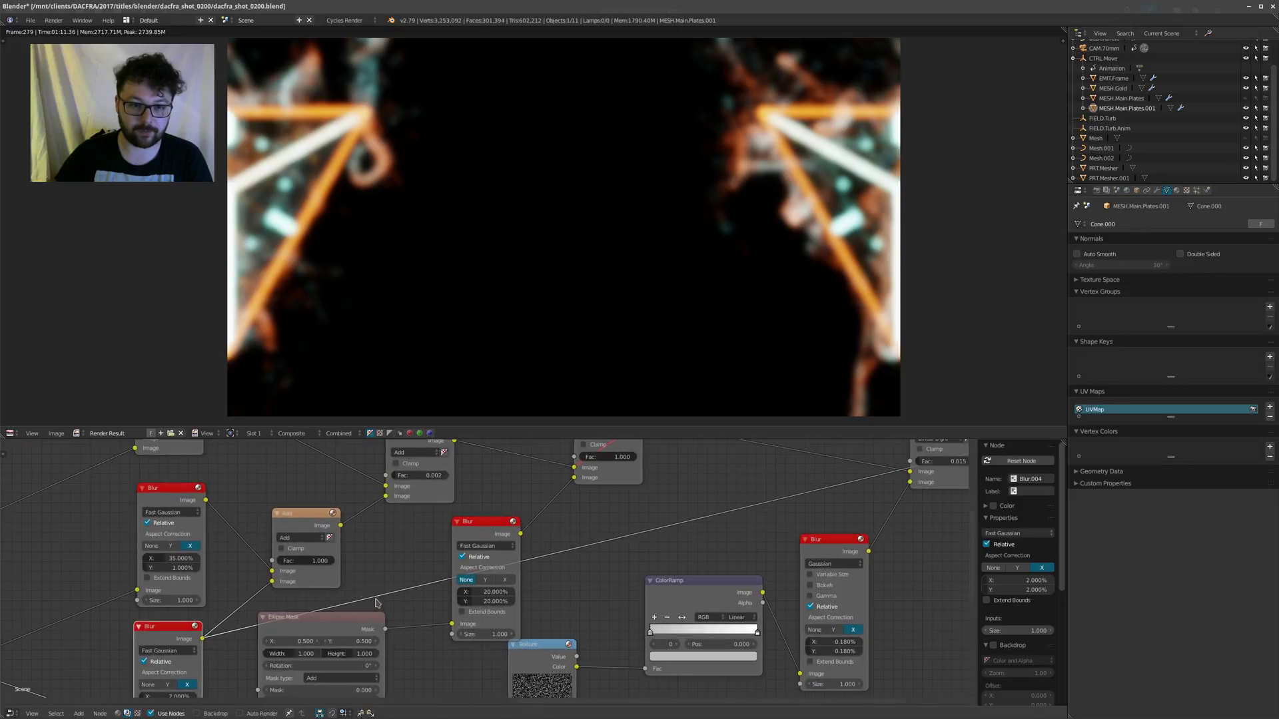
Step: Connect the output of the Add node that combines both Blur nodes to the Composite node for preview
drag(340, 525, 929, 569)
scroll(411, 581, down, 1)
key(ctrl+z)
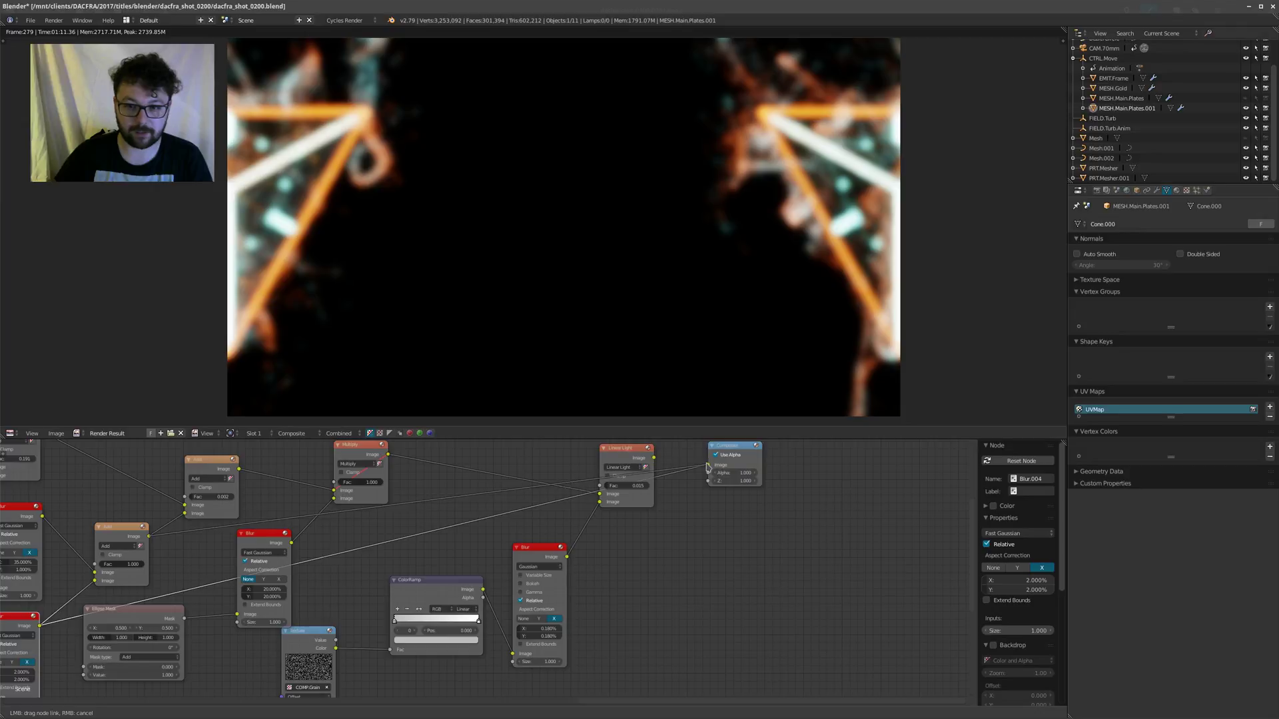
middle_drag(253, 558, 436, 559)
scroll(436, 559, up, 3)
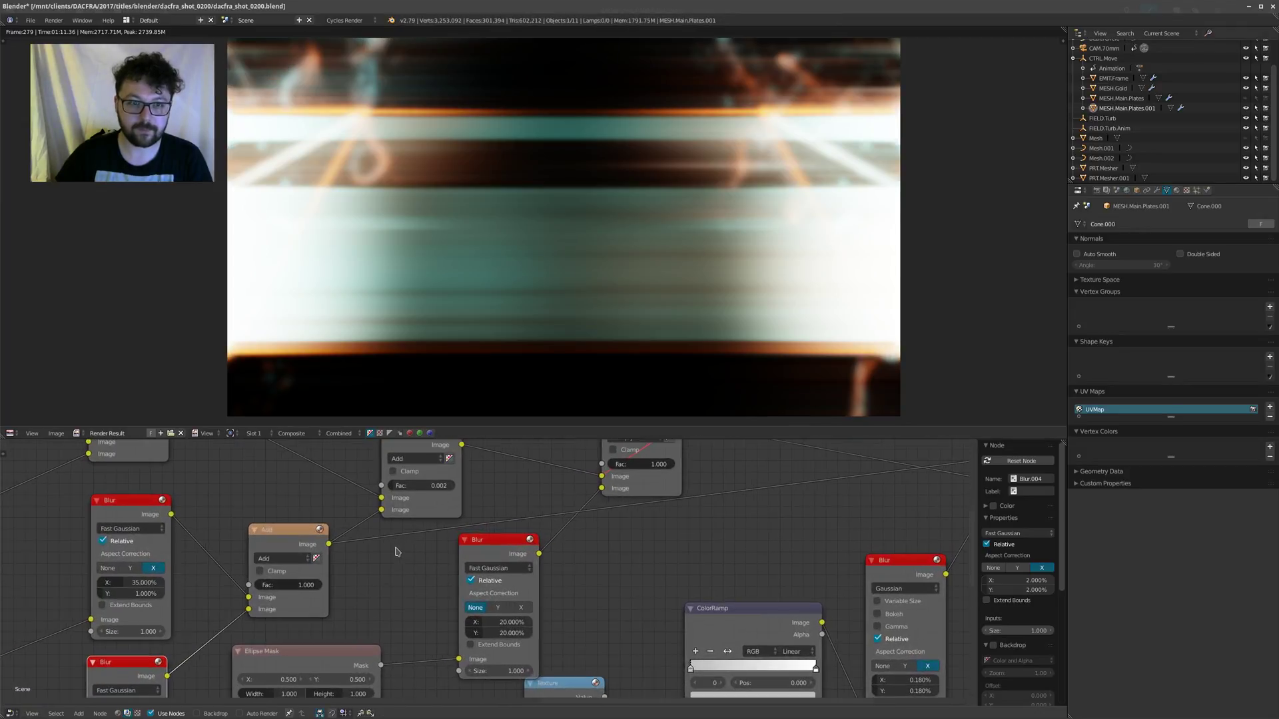
Step: Connect the output of the 0.002-factor Add node to the Composite node to preview the blended glow
middle_drag(386, 588, 335, 676)
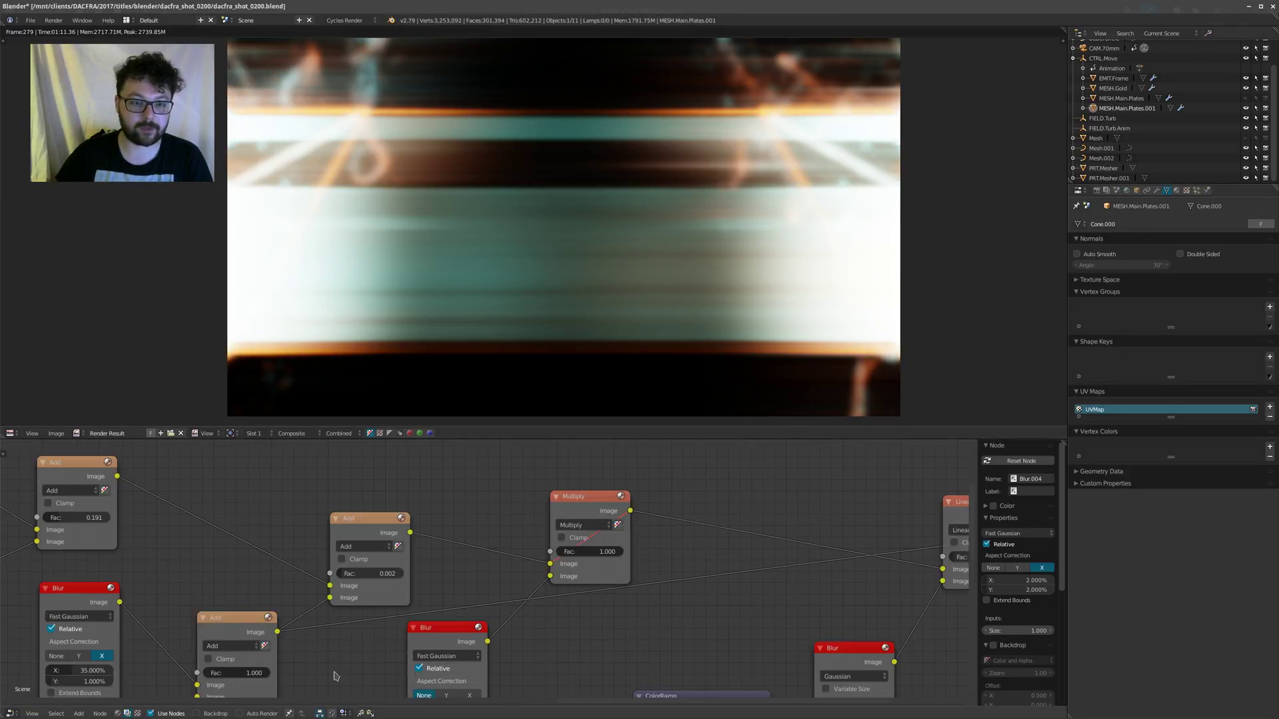
scroll(316, 521, down, 3)
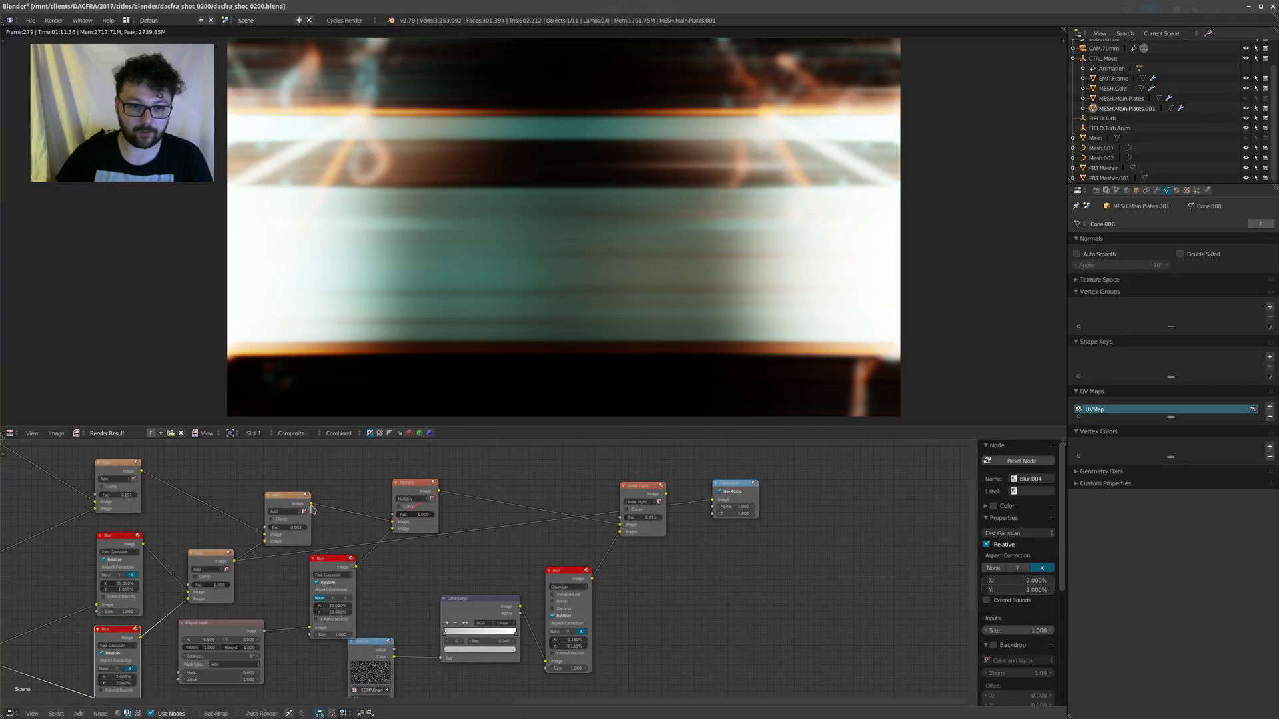
click(308, 509)
scroll(418, 508, up, 4)
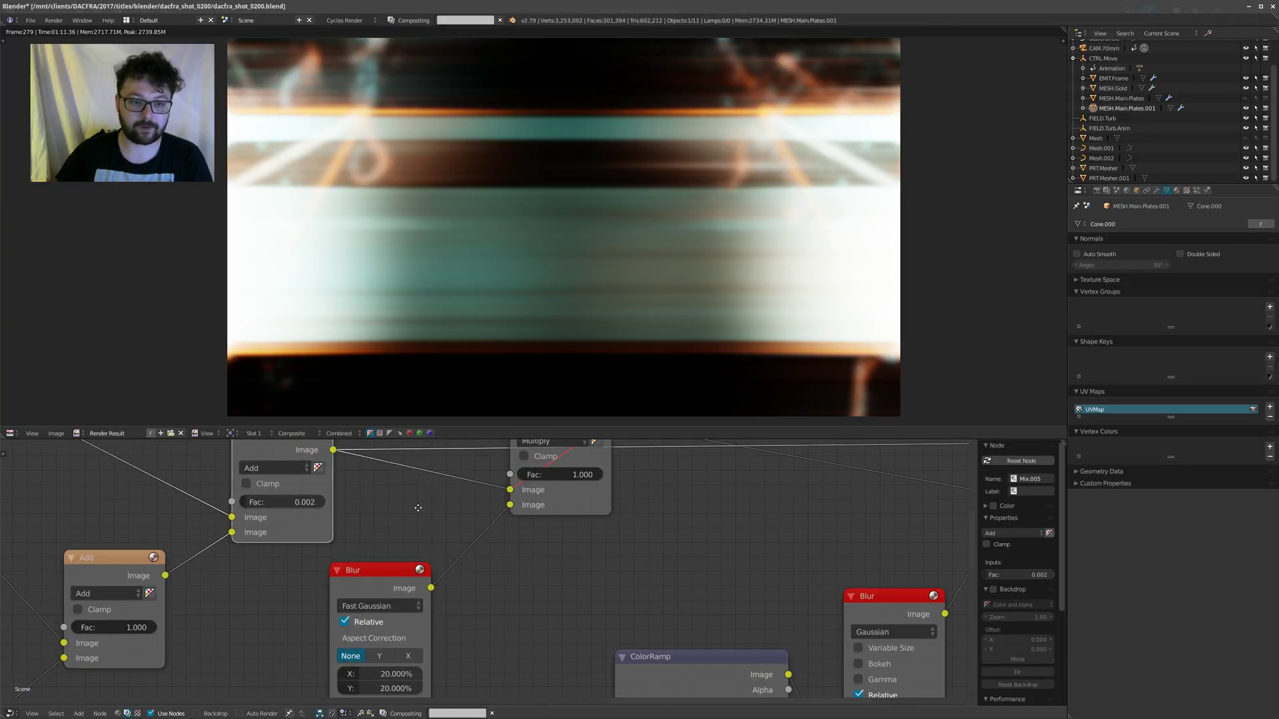
scroll(417, 507, up, 3)
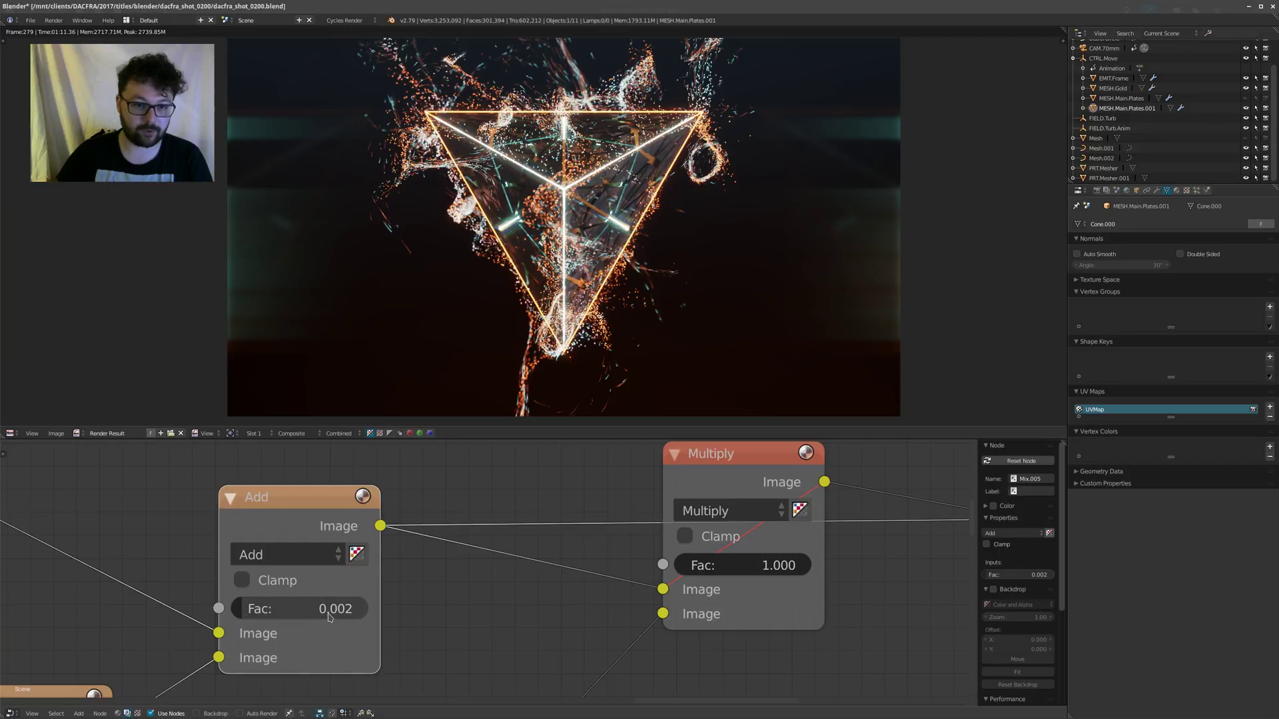
Step: Try a factor of 1.000 on the Add node before Multiply, and restore the factor to 0.002
drag(289, 614, 370, 612)
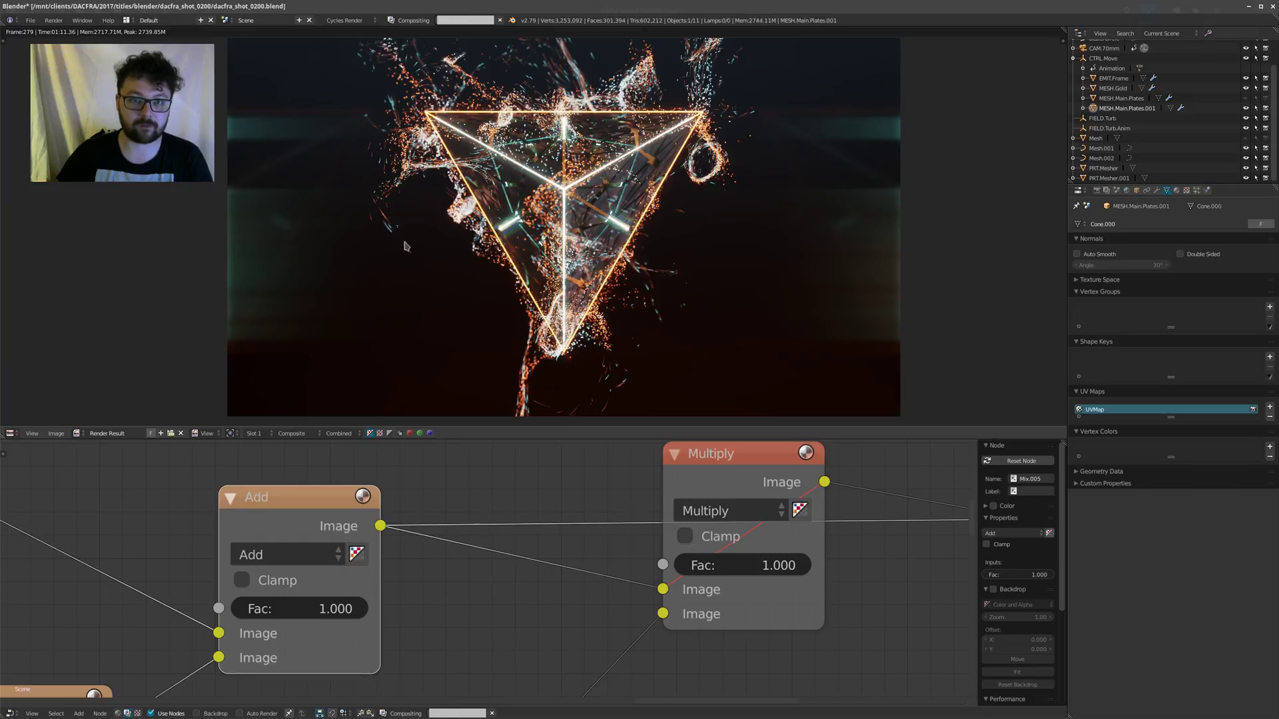
click(302, 606)
text(.002)
key(Return)
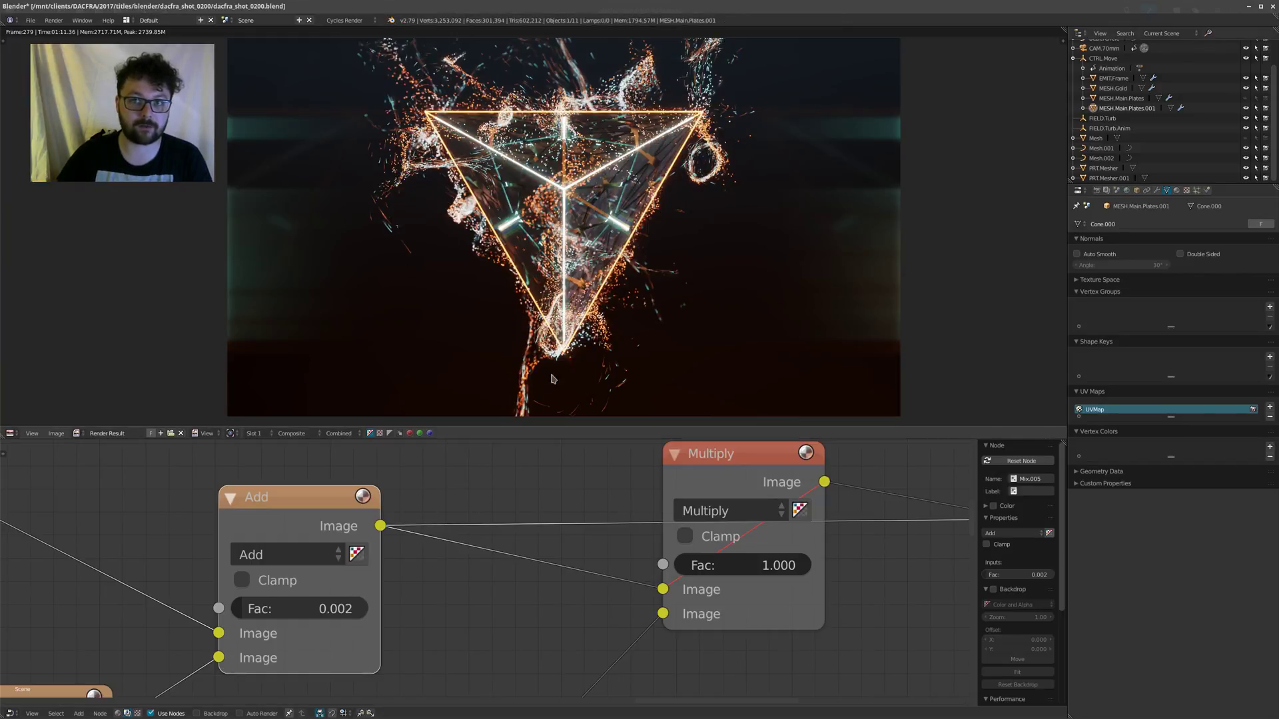
Step: Connect the Multiply node's output to the Composite node for preview
scroll(493, 523, down, 5)
middle_drag(633, 536, 596, 529)
scroll(556, 542, up, 2)
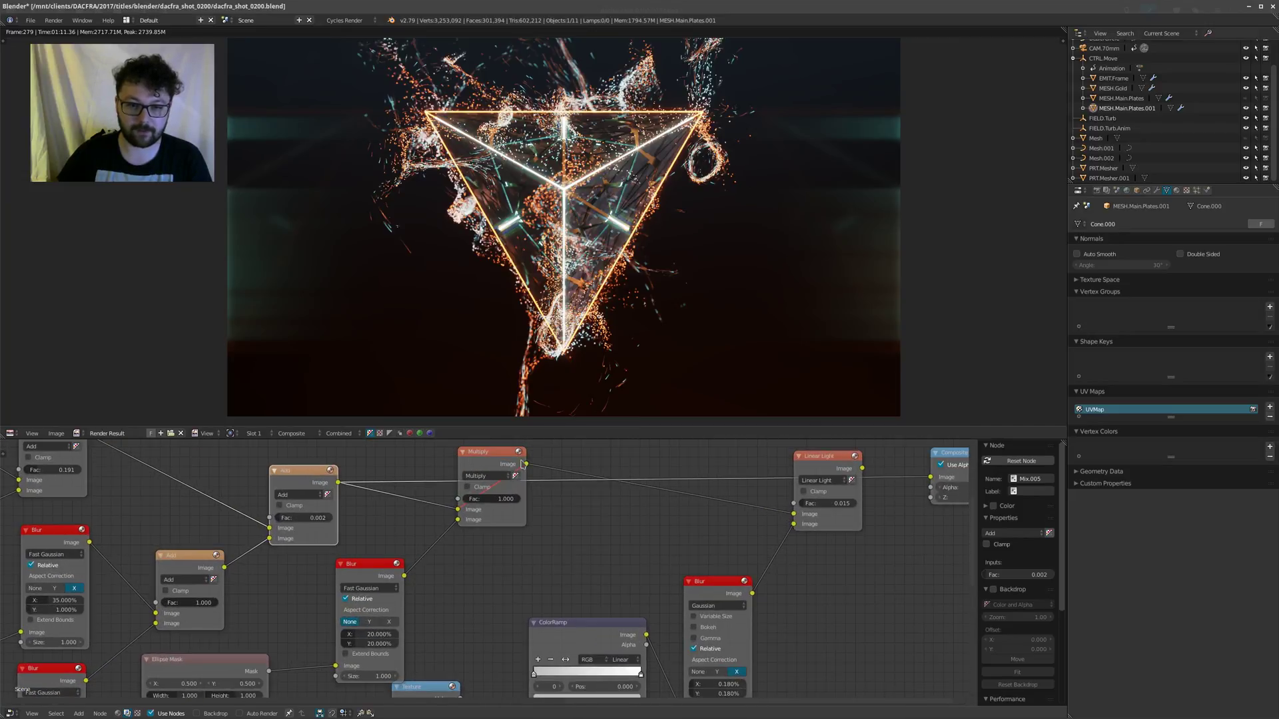
drag(530, 464, 503, 484)
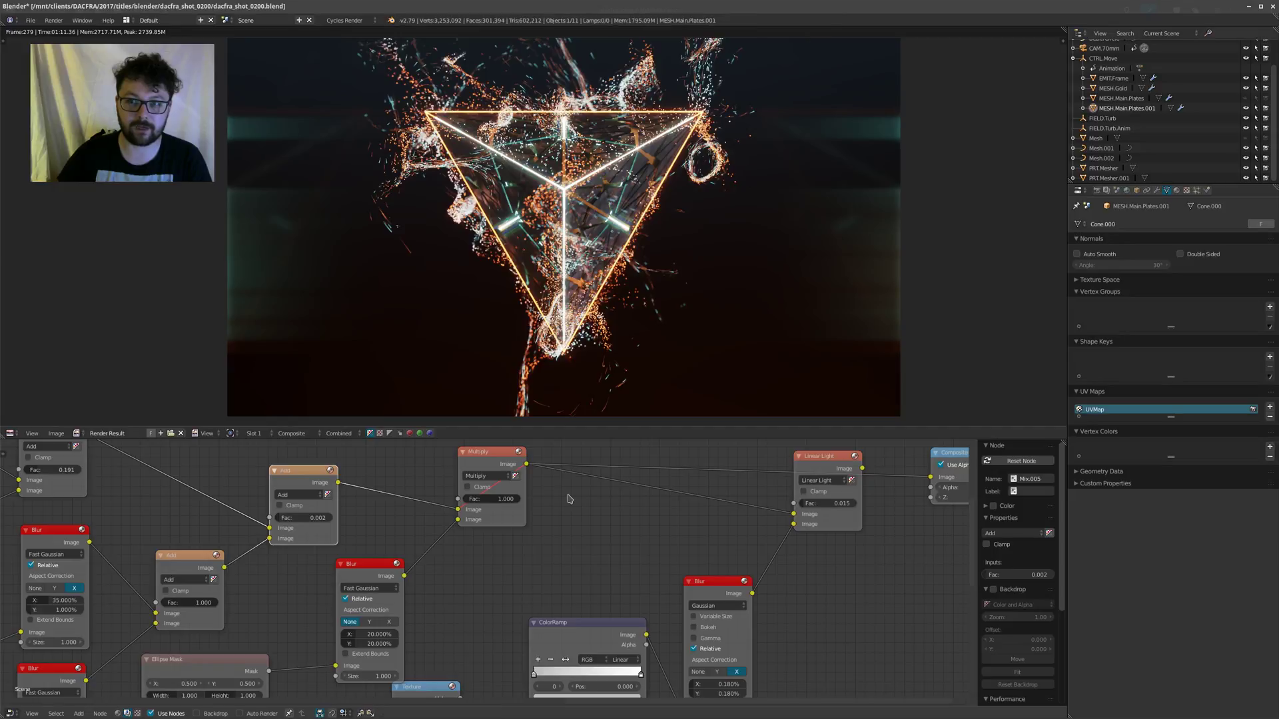
Step: Connect the Linear Light node's output to the Composite node and unmute the Multiply node
scroll(569, 498, down, 1)
drag(818, 498, 818, 499)
scroll(539, 505, up, 2)
click(429, 476)
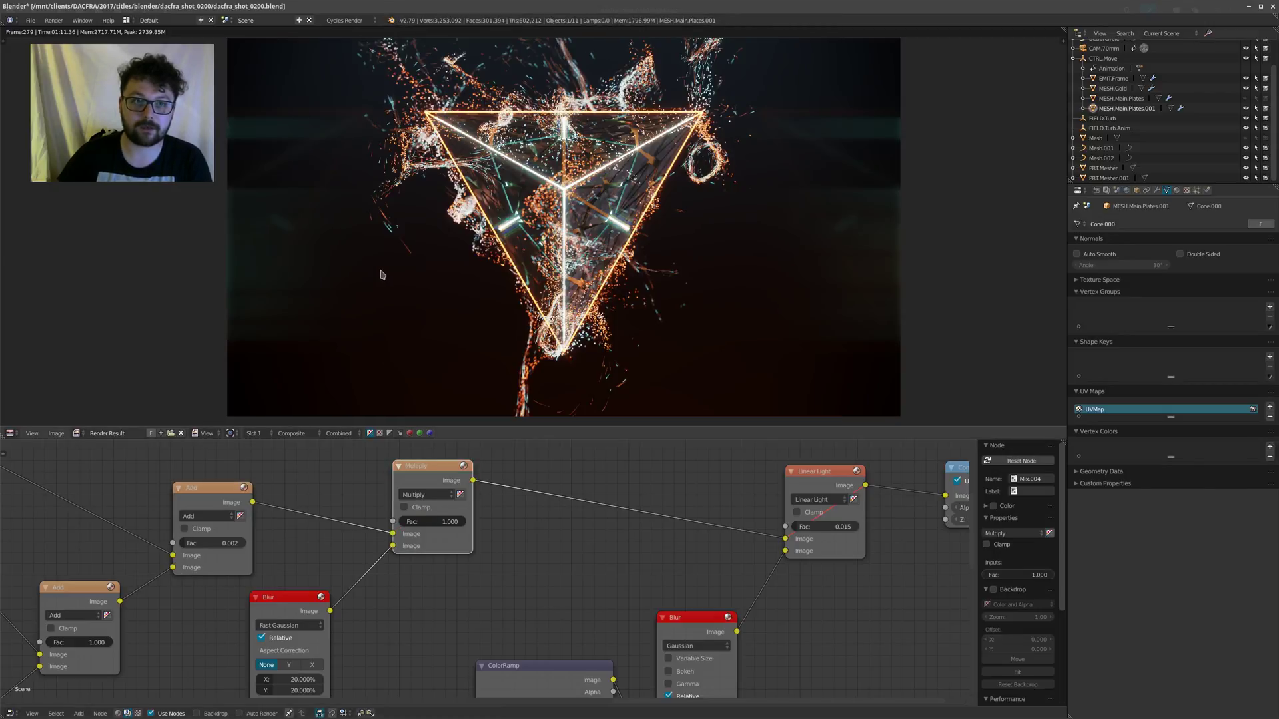
Step: Connect the Ellipse Mask node's output to the Composite node to preview the raw vignette mask
scroll(479, 586, down, 4)
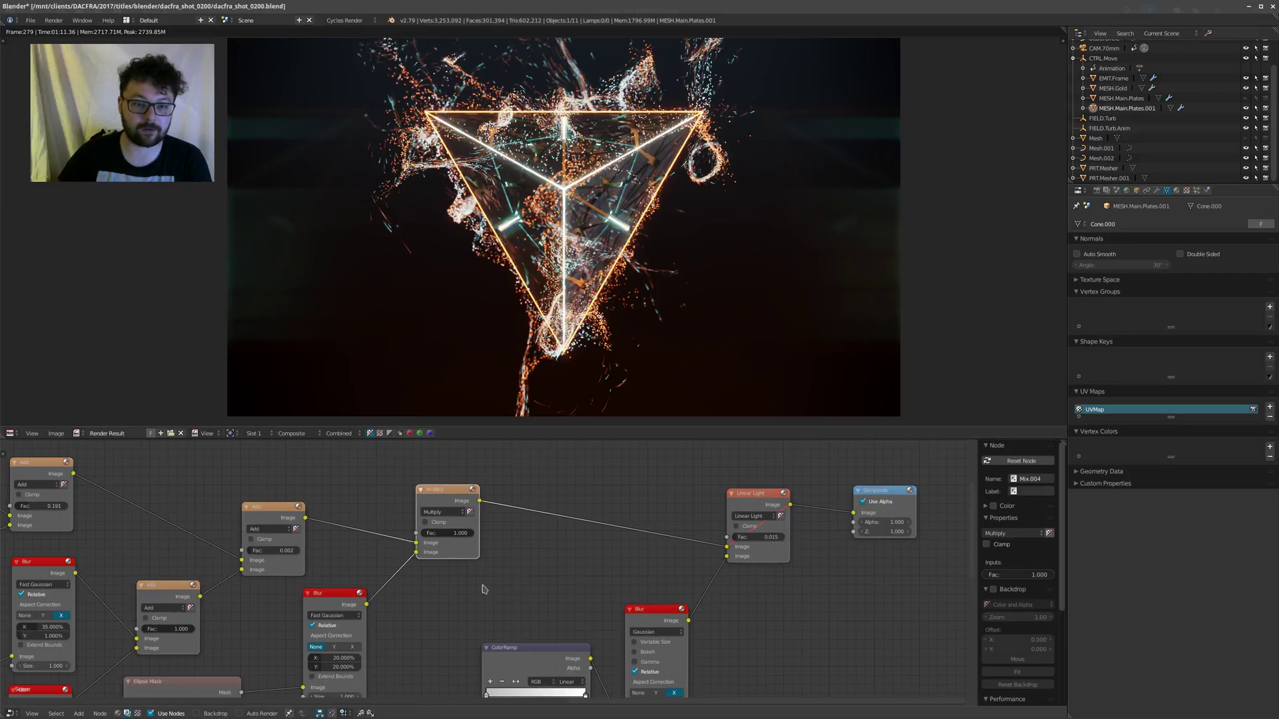
middle_drag(453, 552, 455, 534)
drag(337, 616, 684, 522)
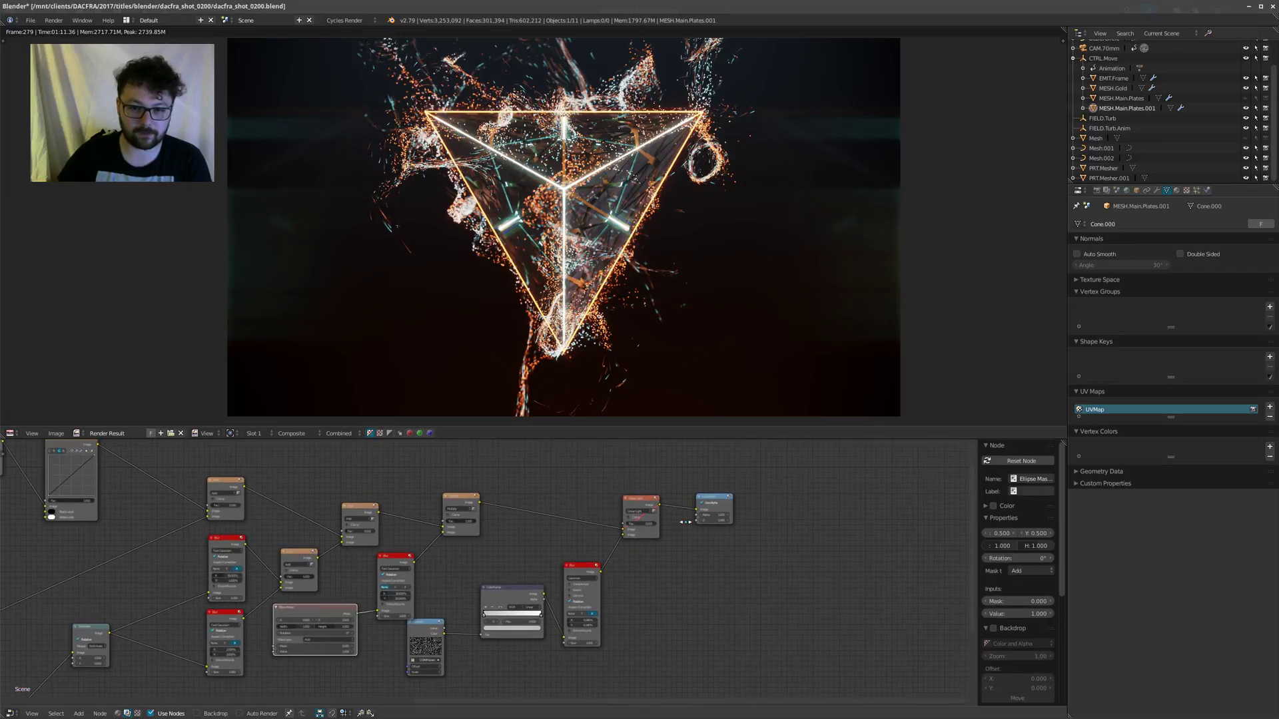
drag(363, 606, 696, 516)
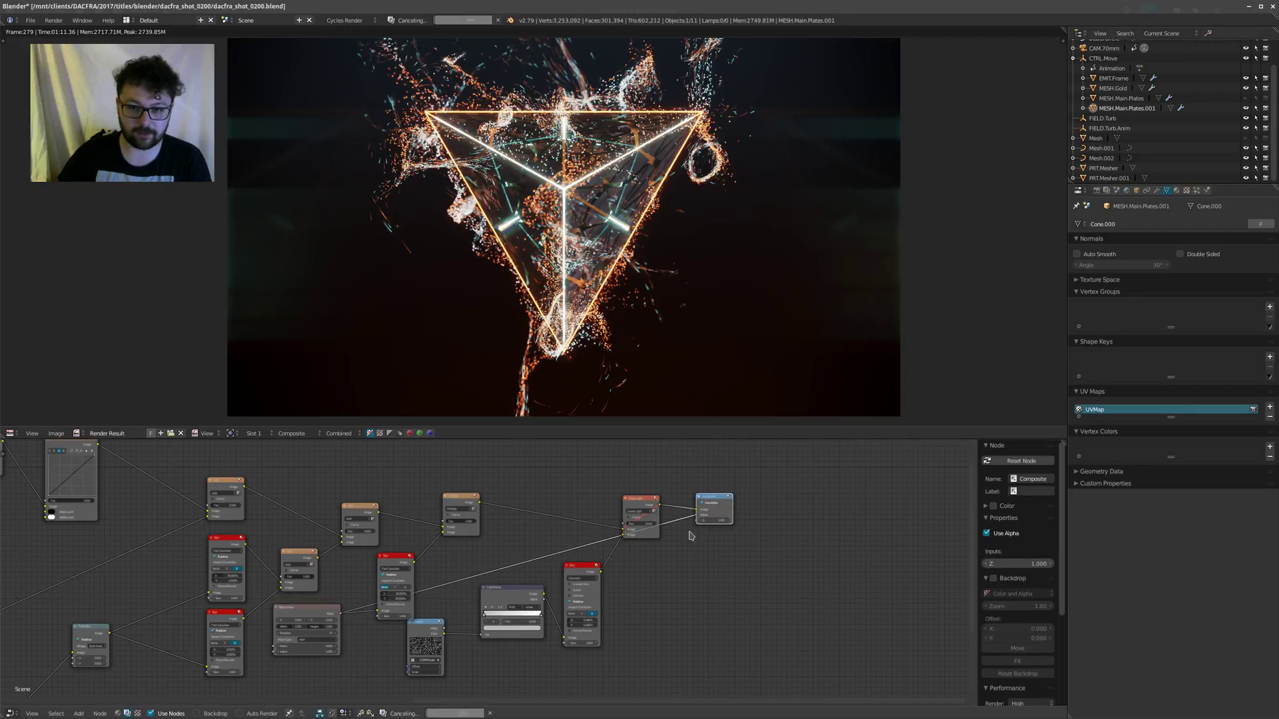
scroll(318, 544, up, 4)
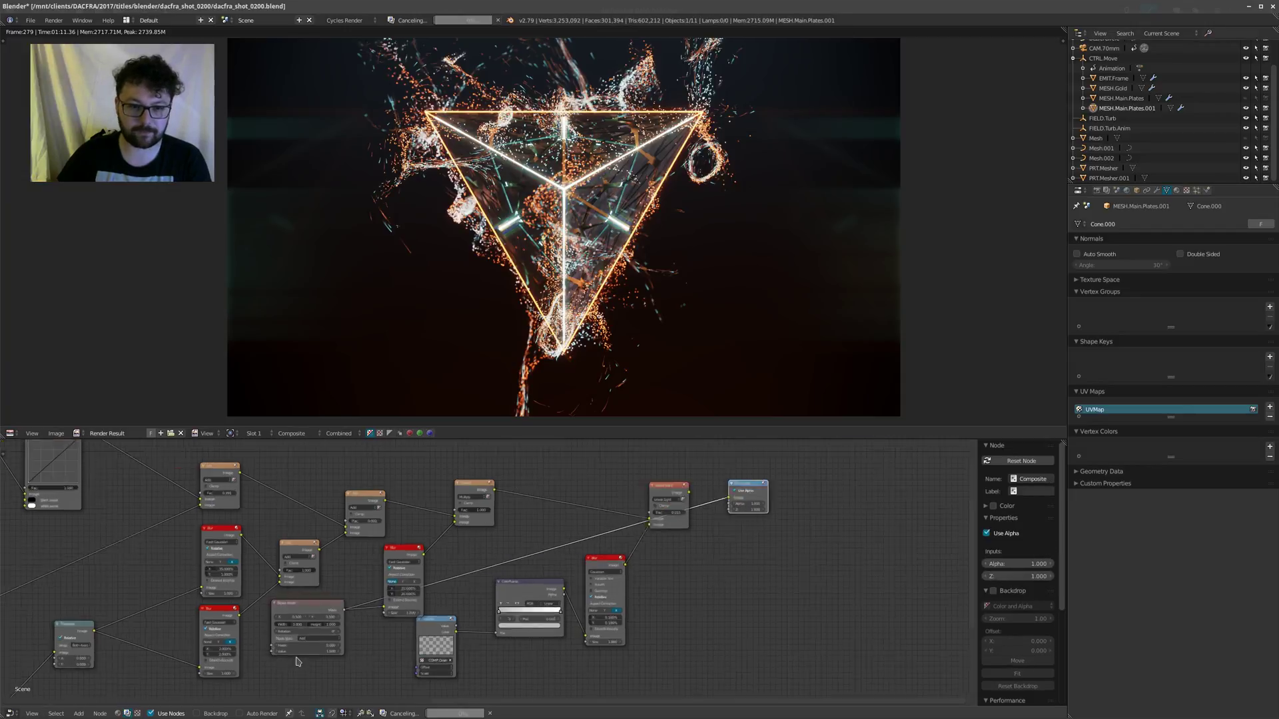
scroll(319, 544, up, 2)
middle_drag(426, 586, 395, 542)
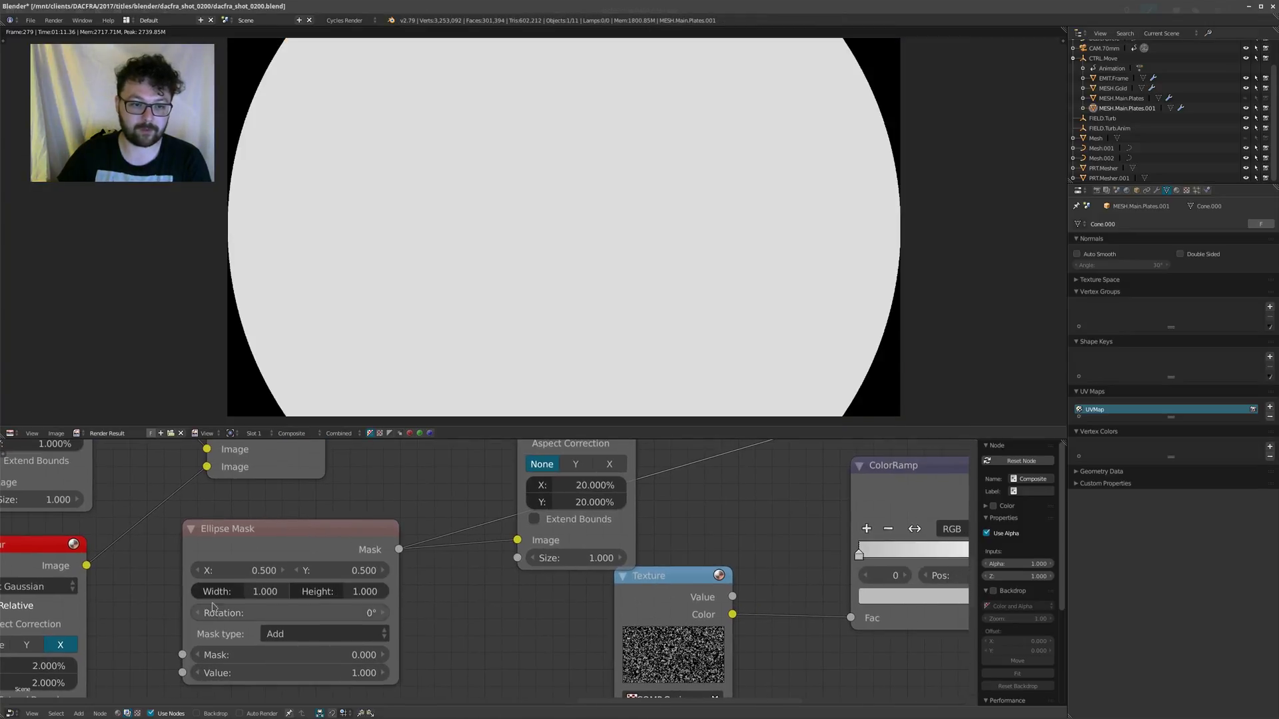
Step: Connect the output of the 20% Fast Gaussian Blur node to the Composite node to preview the softened mask
scroll(373, 579, down, 5)
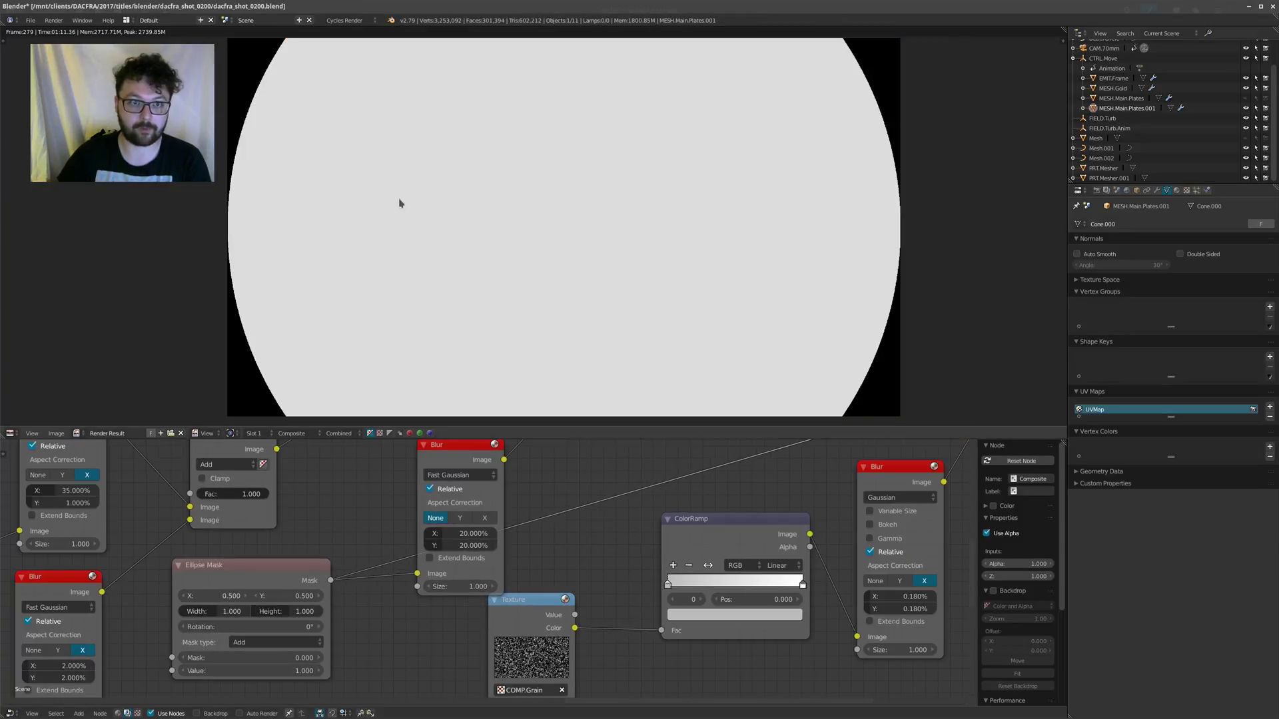
scroll(603, 500, down, 3)
scroll(591, 522, up, 3)
drag(249, 559, 533, 513)
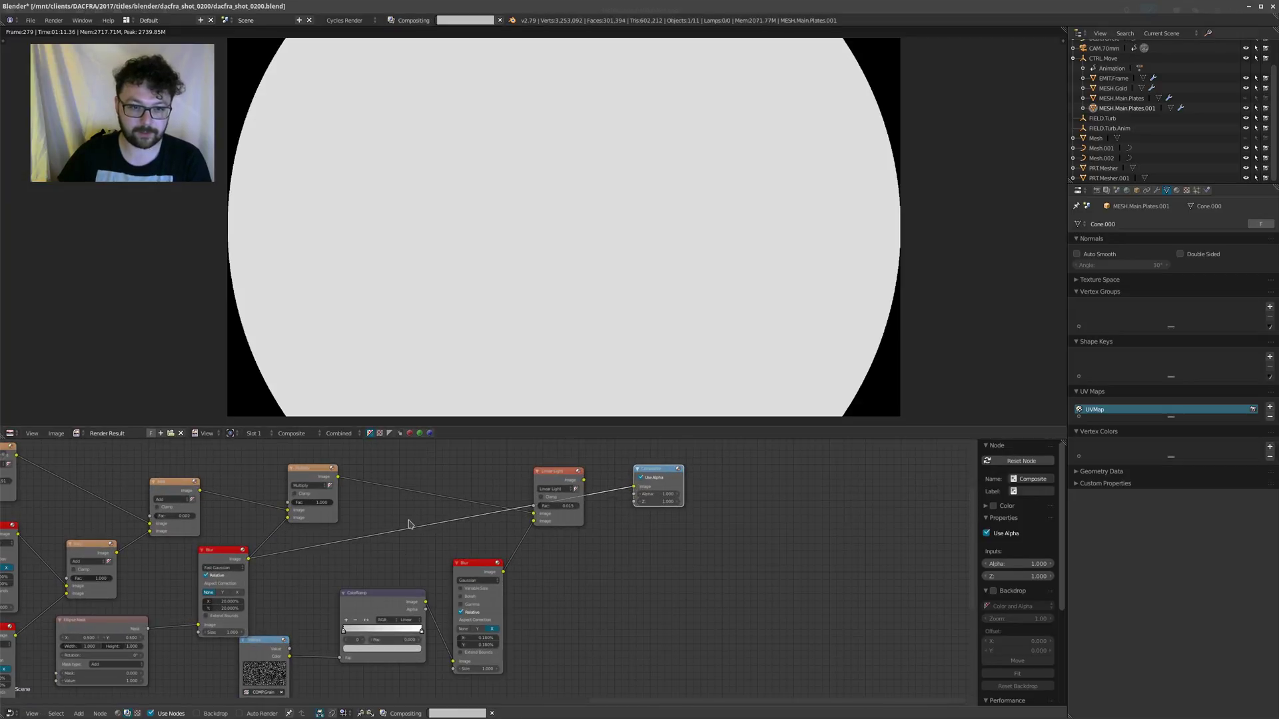
scroll(467, 546, up, 3)
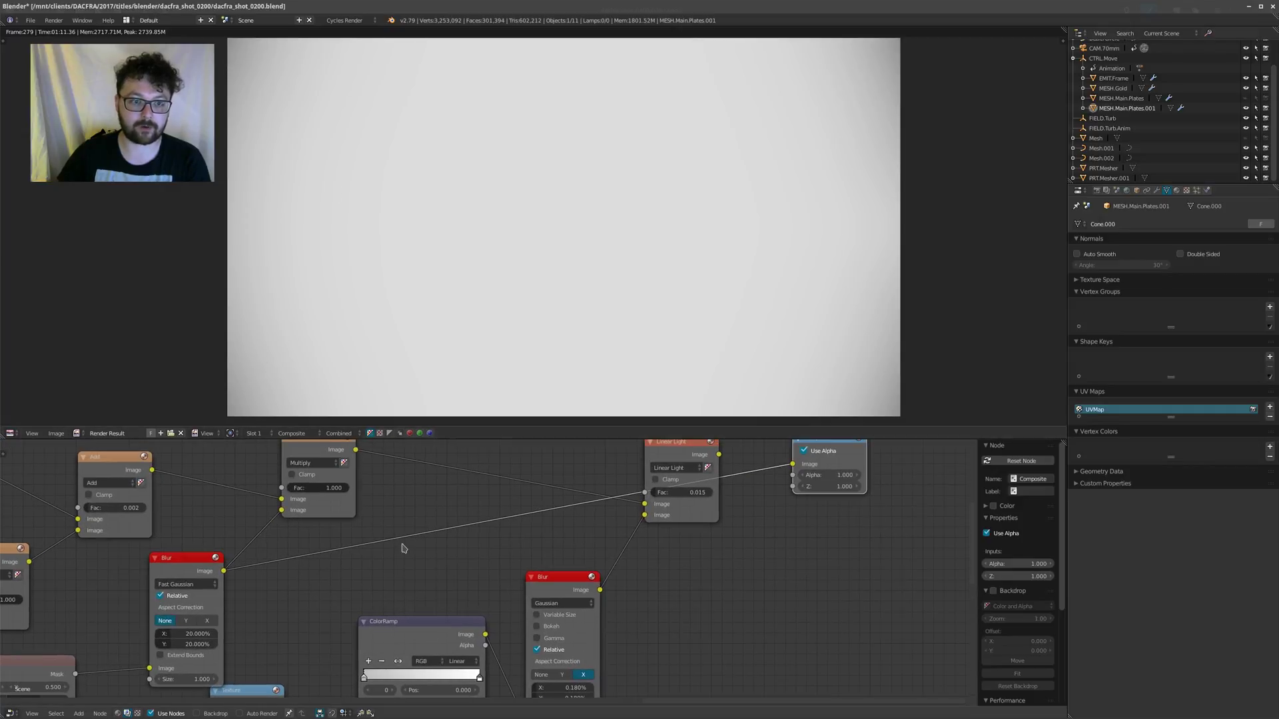
Step: Connect the Multiply node's output to the Composite node and compare the vignette with Multiply muted and unmuted
scroll(399, 543, down, 2)
drag(368, 475, 688, 485)
scroll(346, 488, up, 2)
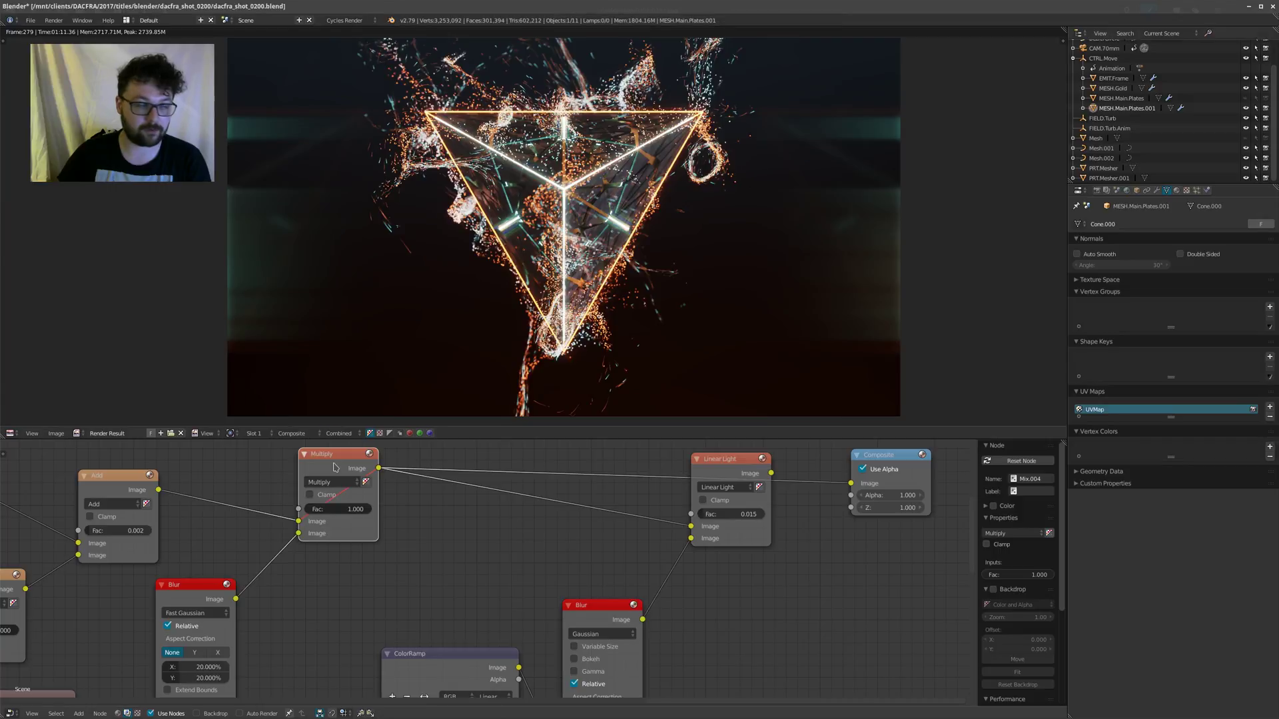
click(356, 466)
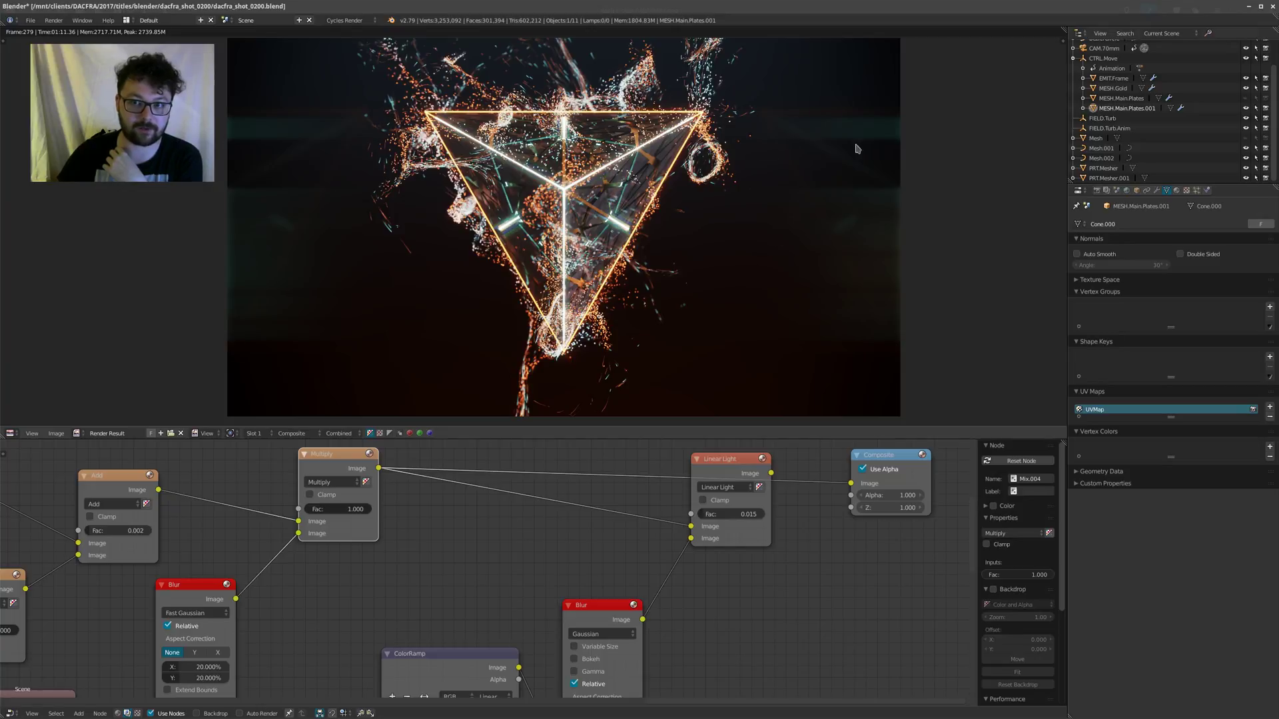
Step: Spread out the grain branch by repositioning its Texture, ColorRamp and Gaussian Blur nodes below Linear Light
scroll(481, 565, down, 3)
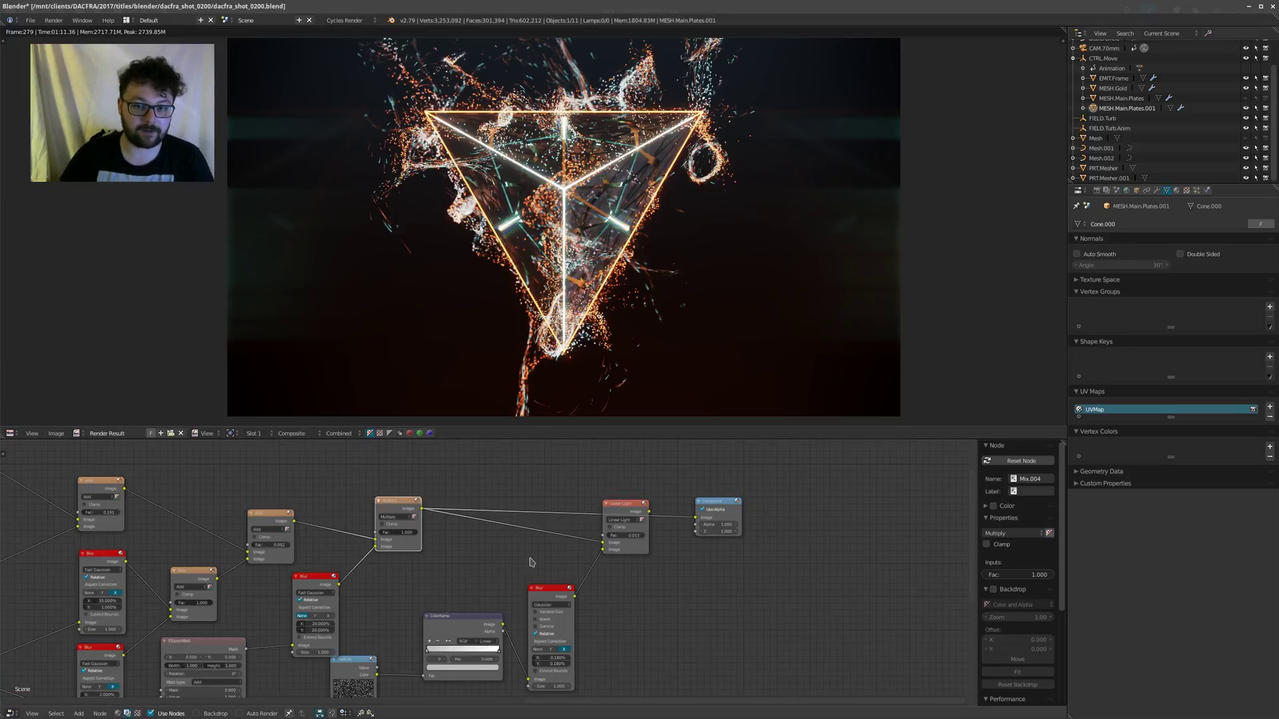
middle_drag(450, 588, 483, 526)
drag(377, 619, 356, 662)
drag(486, 565, 446, 602)
drag(363, 650, 352, 647)
click(559, 531)
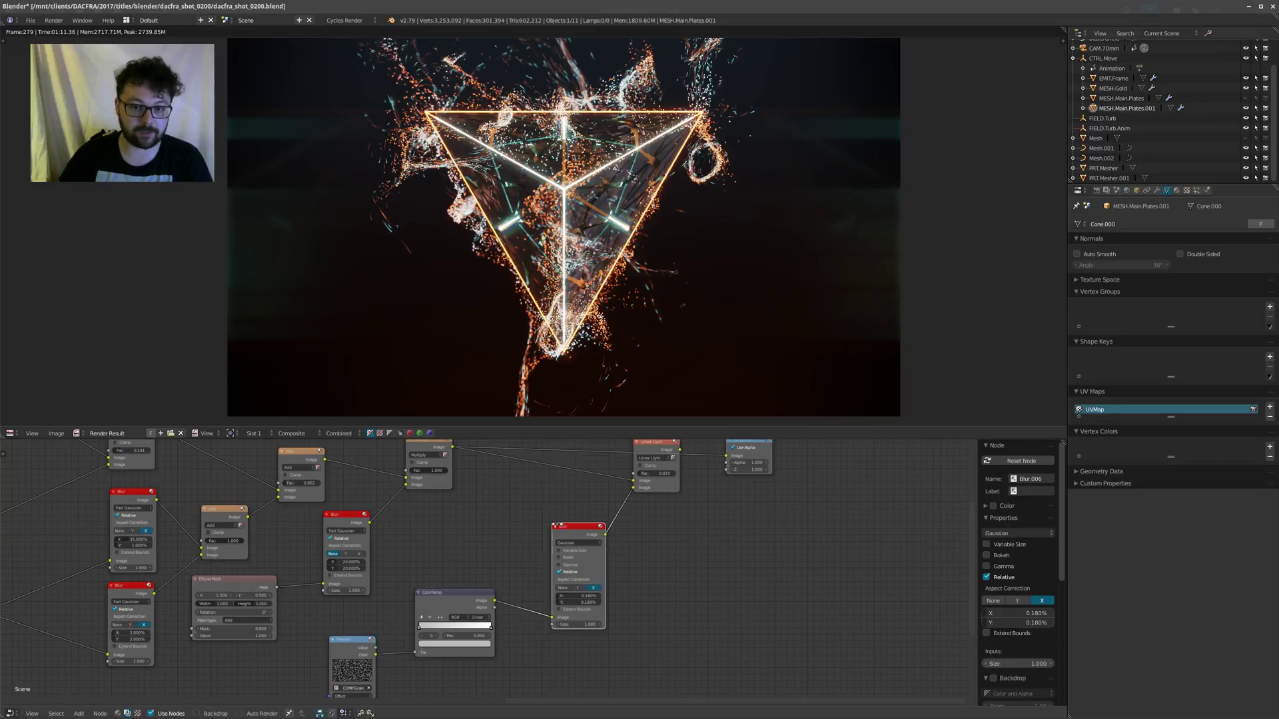
drag(558, 531, 540, 514)
drag(450, 596, 440, 592)
Step: Connect the muted Linear Light node's output to the Composite node
scroll(541, 540, up, 5)
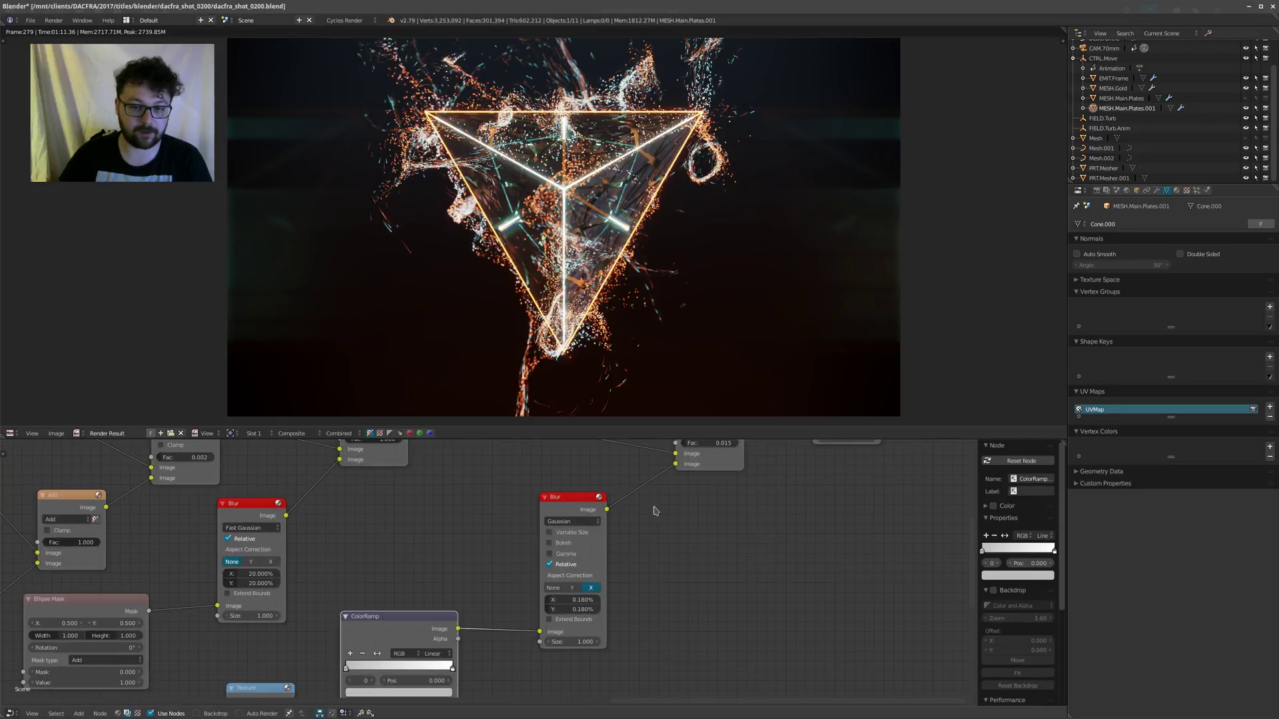
scroll(654, 510, down, 4)
middle_drag(664, 510, 501, 556)
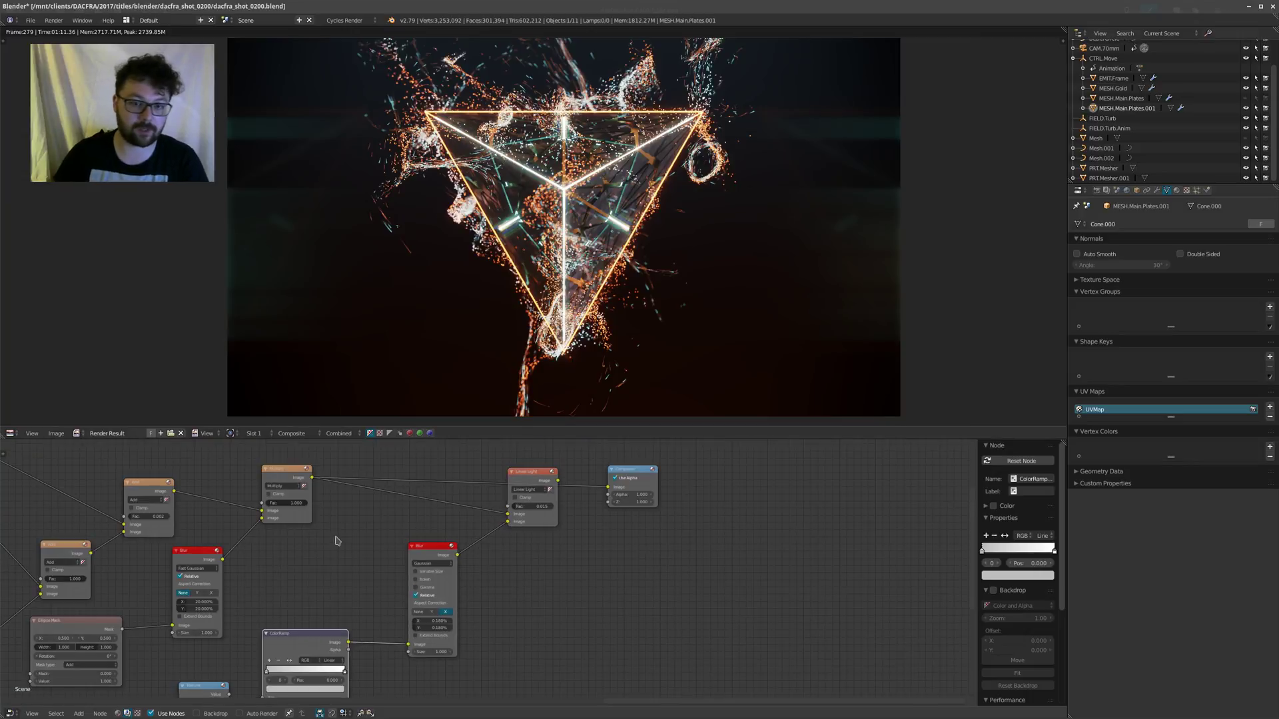
scroll(532, 653, up, 2)
middle_drag(532, 653, 456, 694)
scroll(507, 510, up, 3)
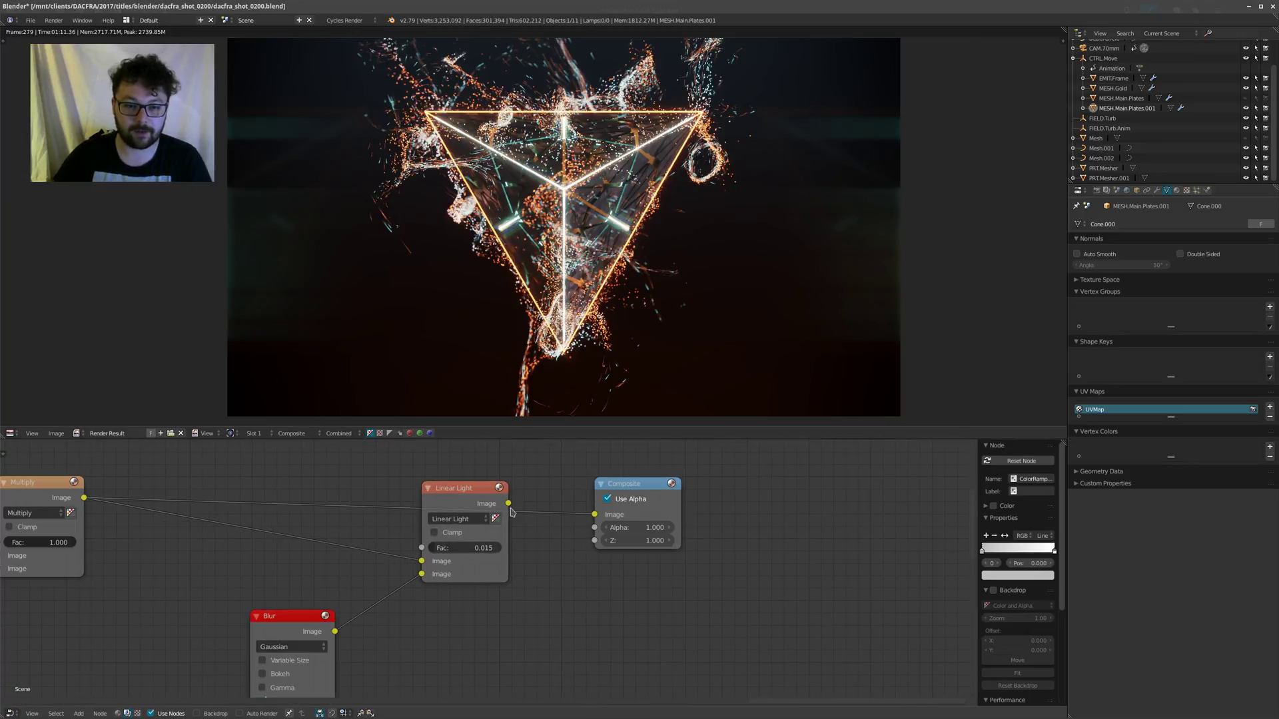
click(475, 504)
scroll(524, 596, up, 2)
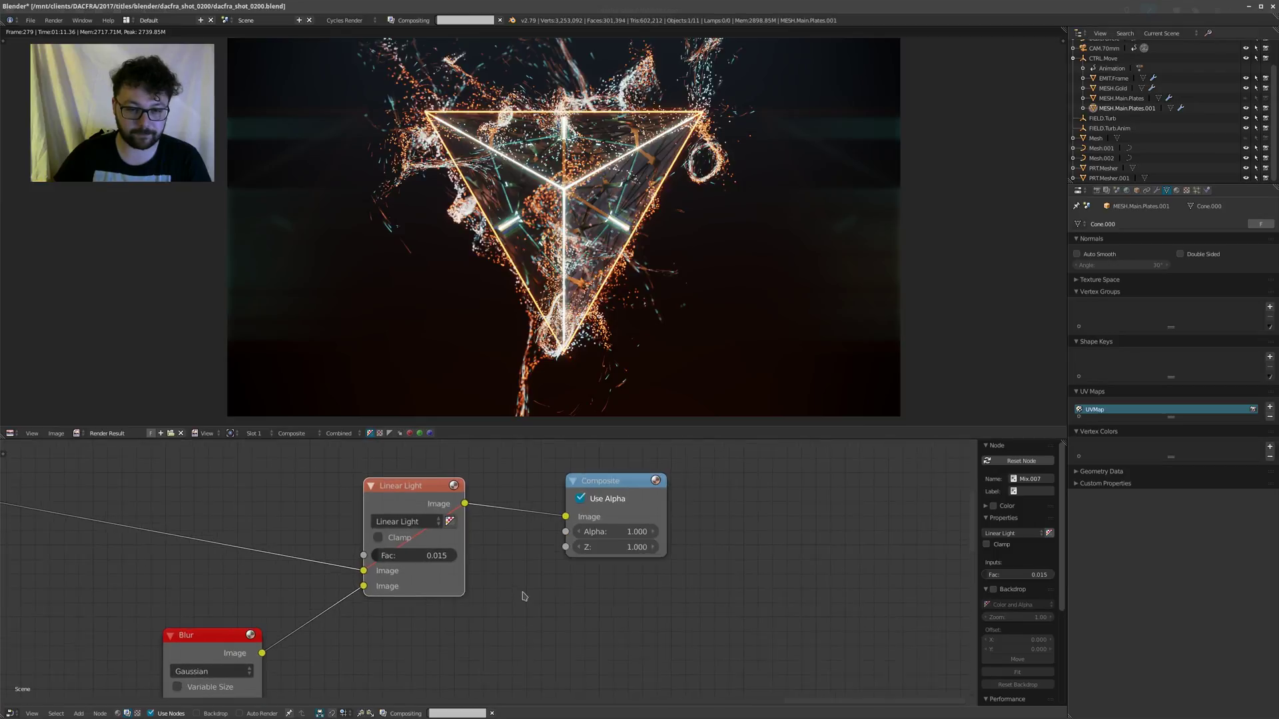
Step: Enlarge the render preview and unmute the Linear Light node to apply the grain
scroll(524, 596, up, 1)
scroll(581, 311, up, 2)
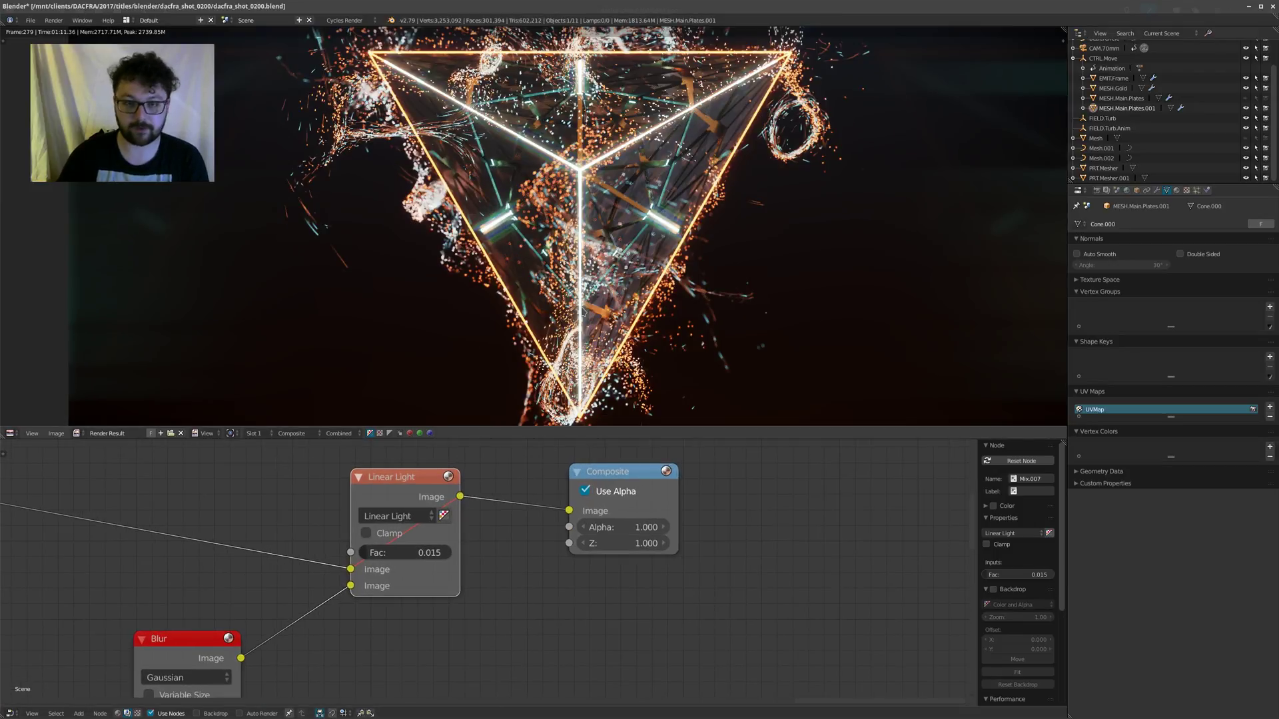
middle_drag(581, 204, 574, 282)
click(410, 488)
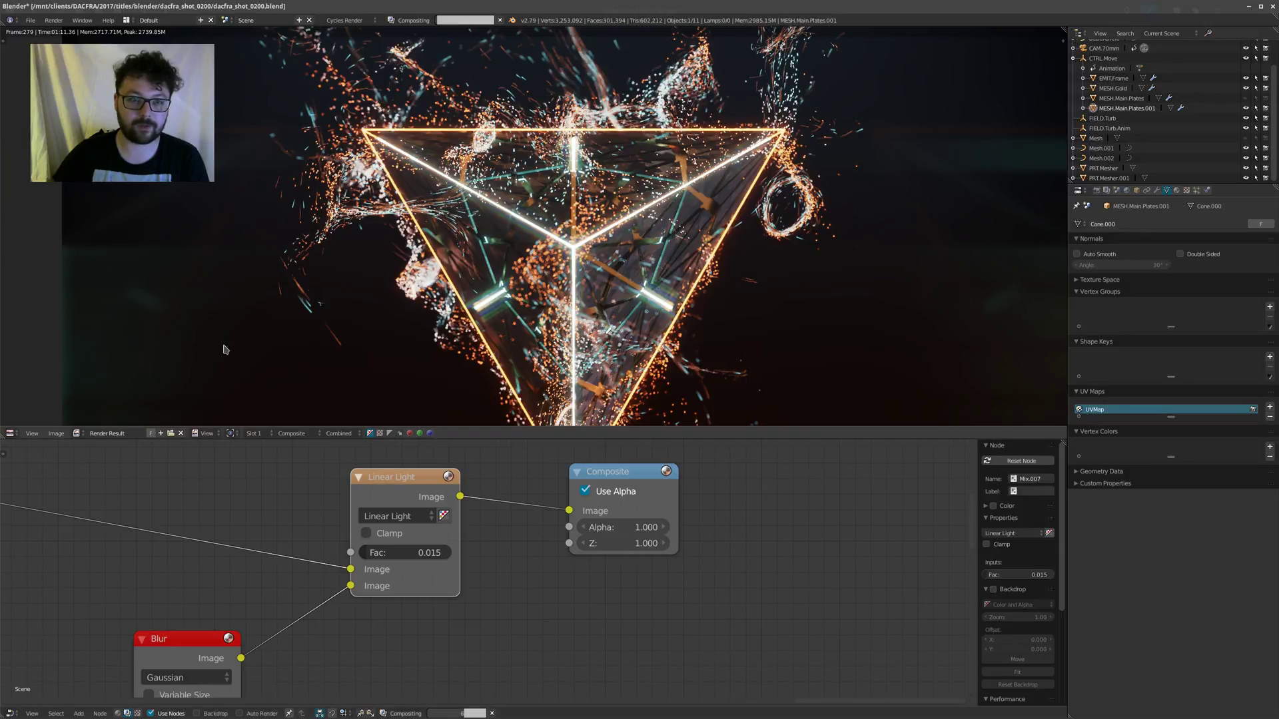
Step: Examine the film grain in the composited render, up close in the dark background and across the whole frame
middle_drag(306, 170, 324, 202)
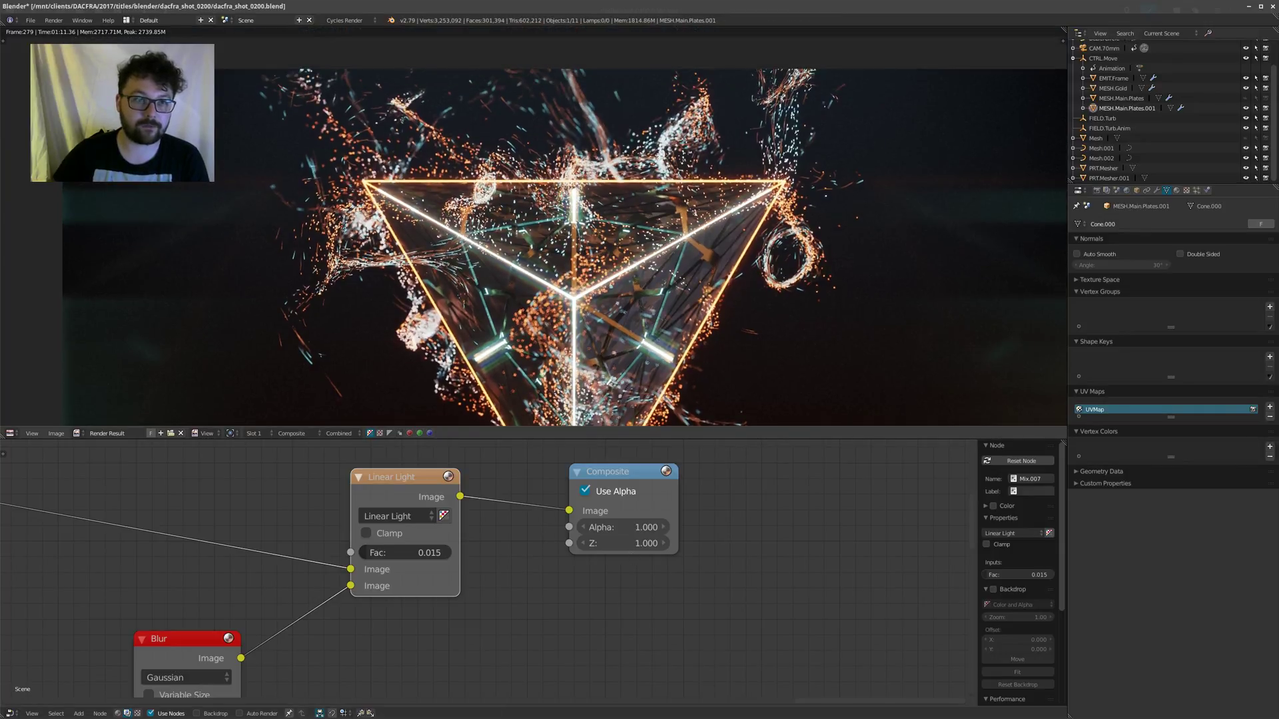
middle_drag(729, 299, 609, 252)
scroll(606, 252, up, 2)
scroll(483, 300, down, 2)
middle_drag(482, 305, 664, 221)
scroll(273, 301, up, 2)
middle_drag(217, 300, 227, 304)
key(Home)
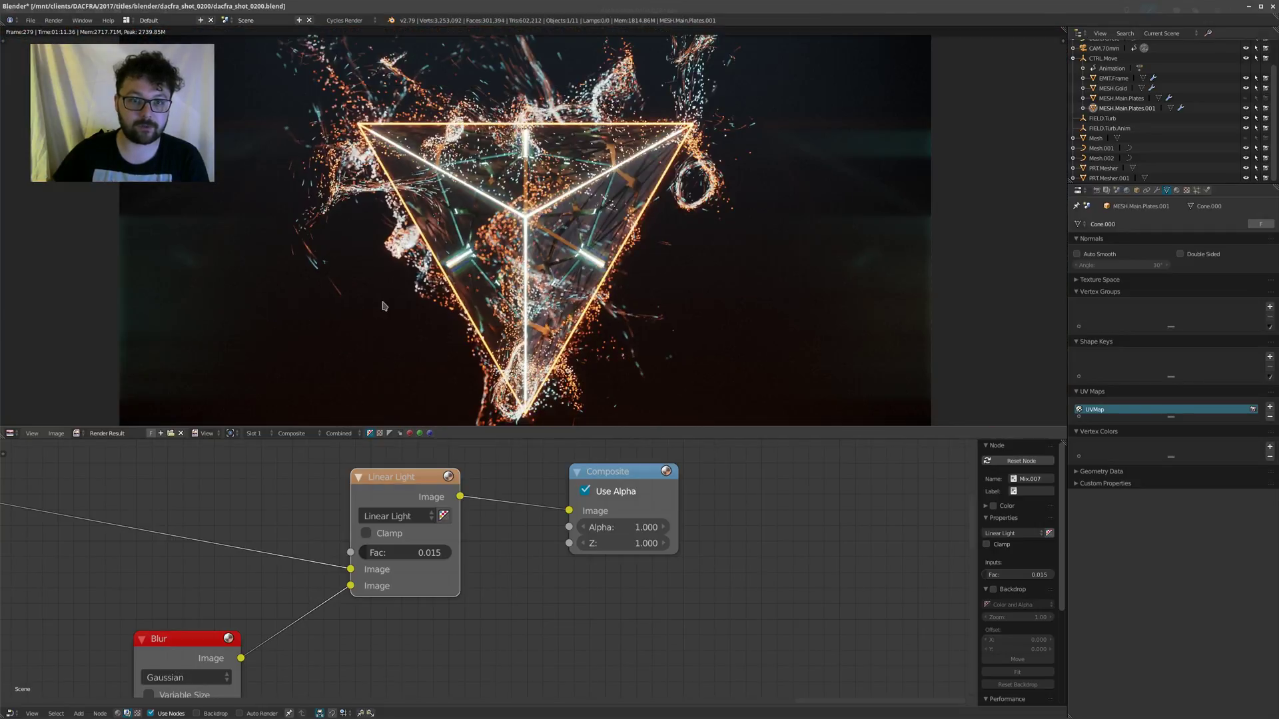
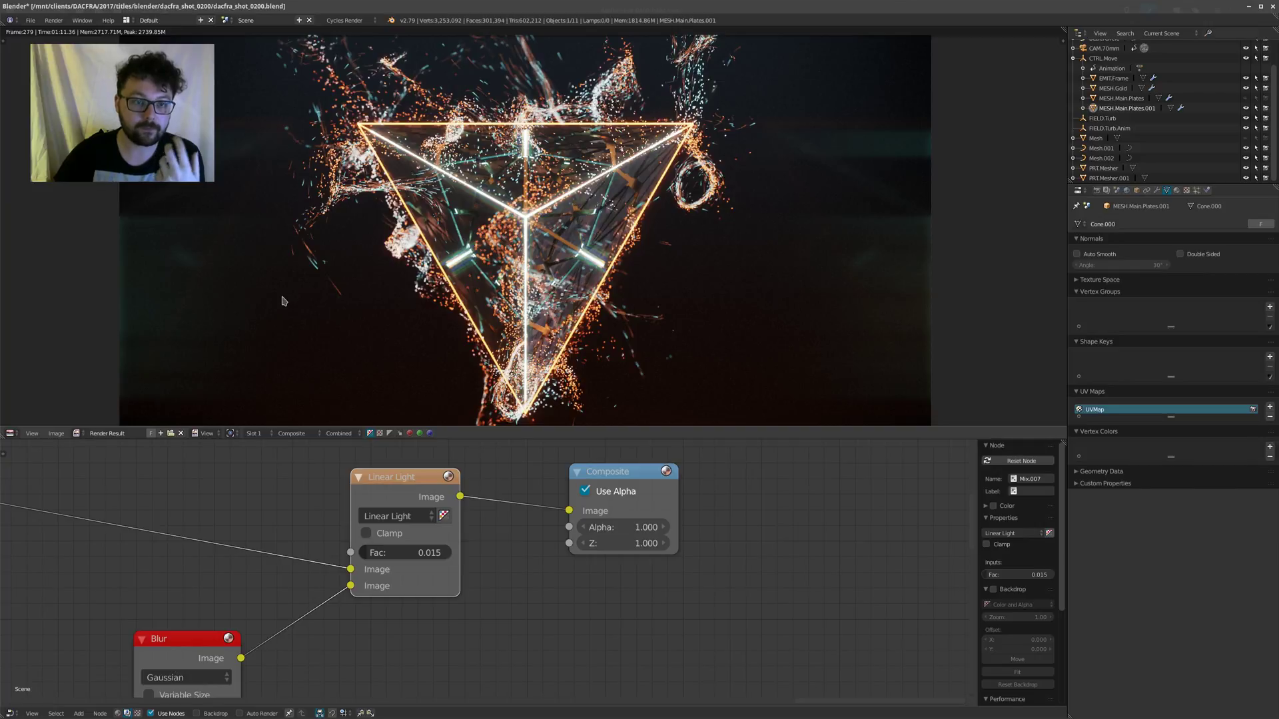
scroll(282, 301, up, 10)
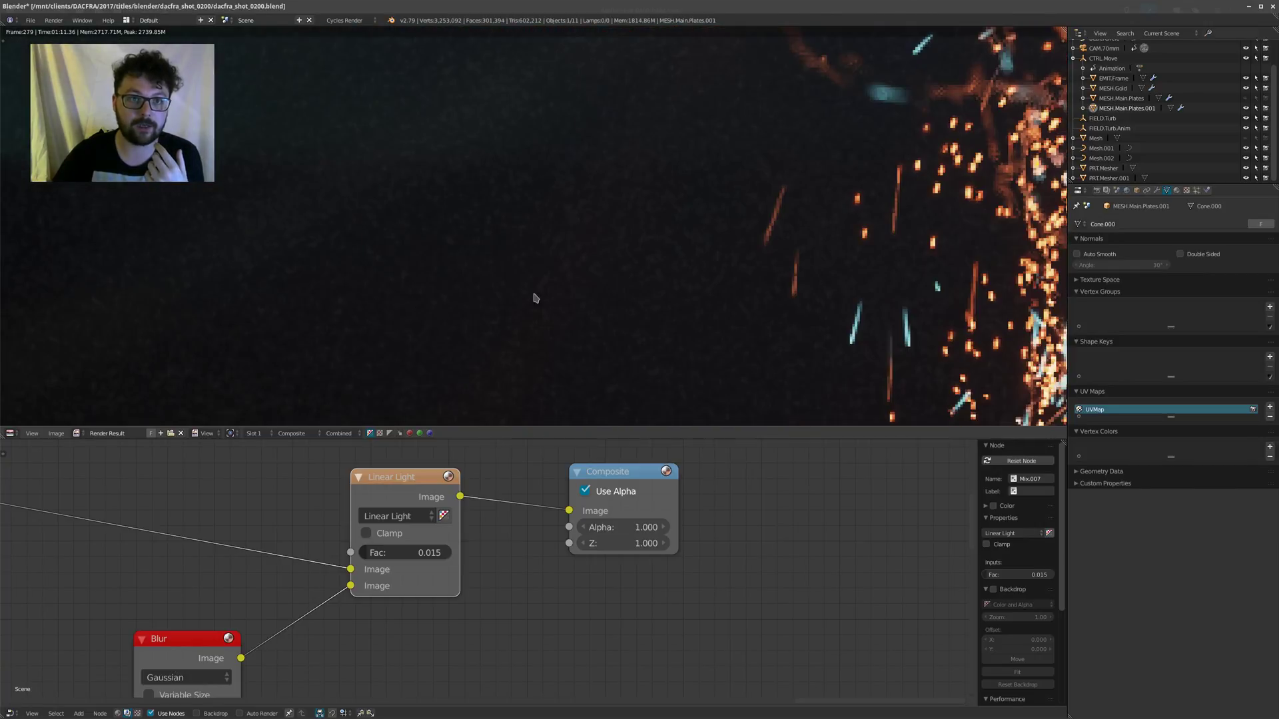
scroll(396, 208, down, 10)
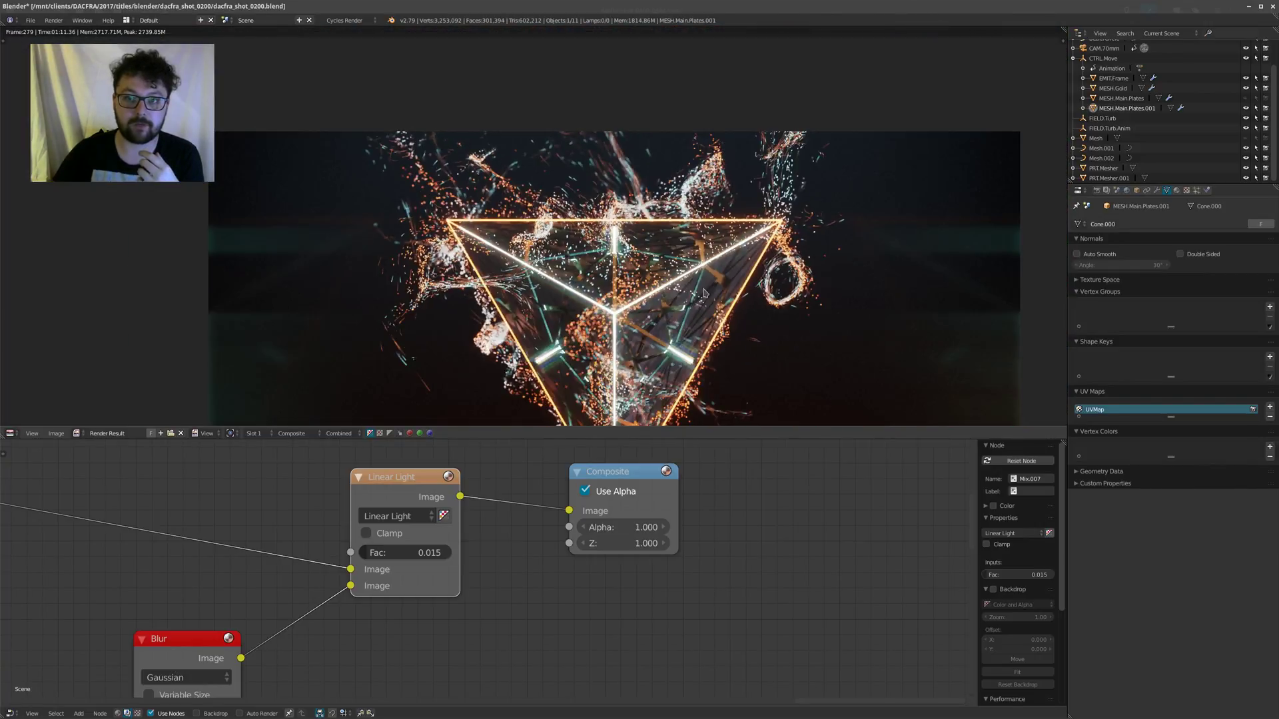
Step: Check the blend mode options of the grain mix node, keeping Linear Light
scroll(548, 633, down, 3)
middle_drag(420, 562, 502, 574)
click(457, 526)
click(436, 527)
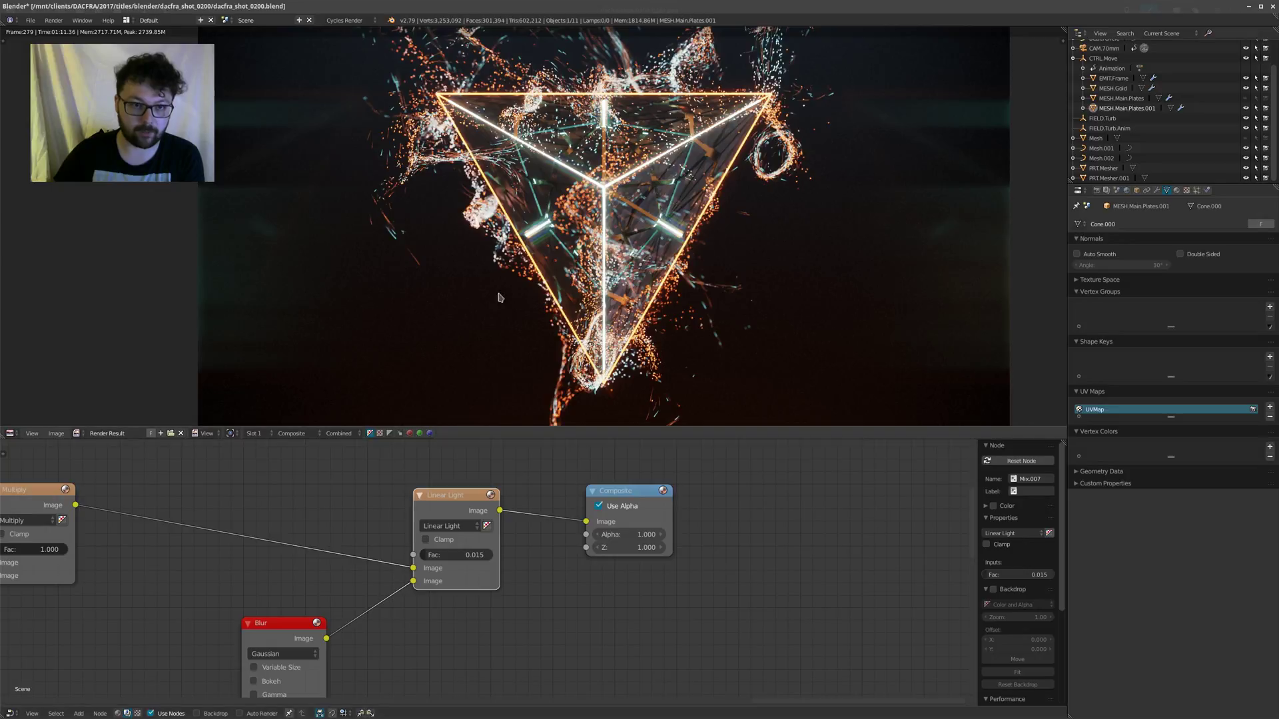
Step: Switch the node editor to the COMP.Grain texture nodes and move the Noise node farther from the Output node
scroll(520, 580, down, 5)
middle_drag(526, 615, 562, 497)
scroll(487, 565, up, 1)
middle_drag(498, 558, 577, 521)
scroll(577, 524, down, 1)
click(126, 714)
click(139, 714)
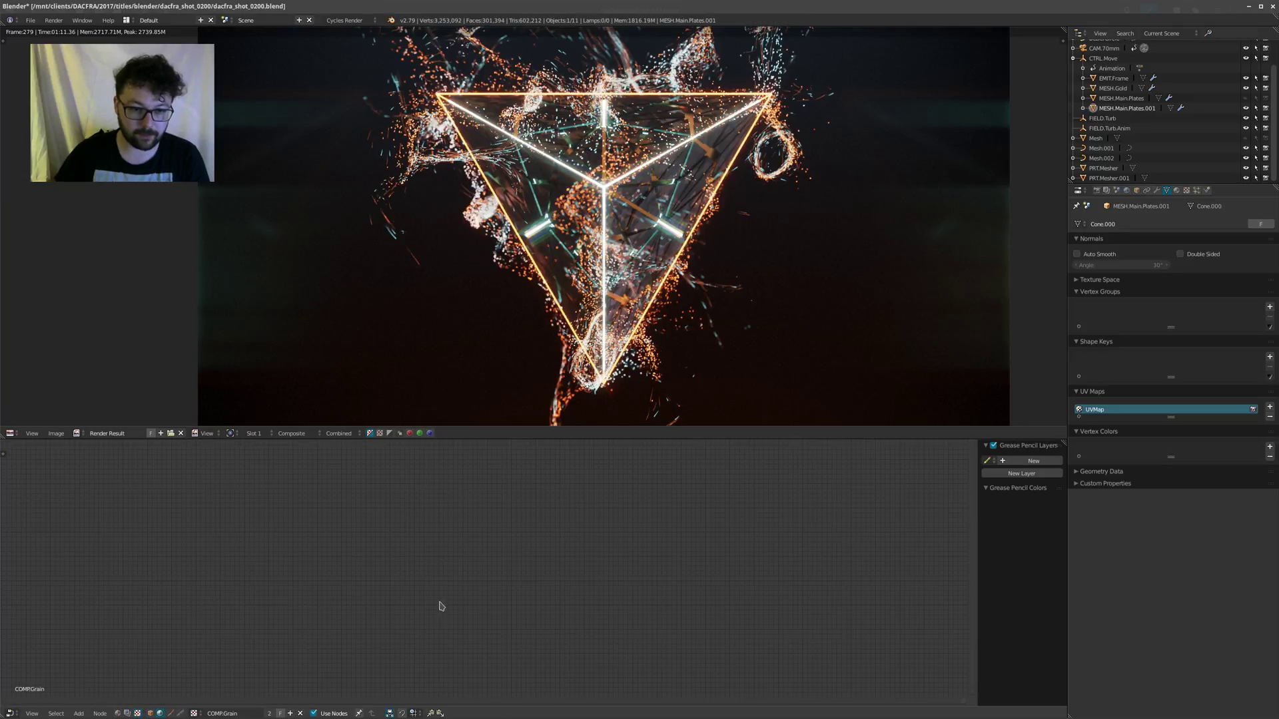
key(Home)
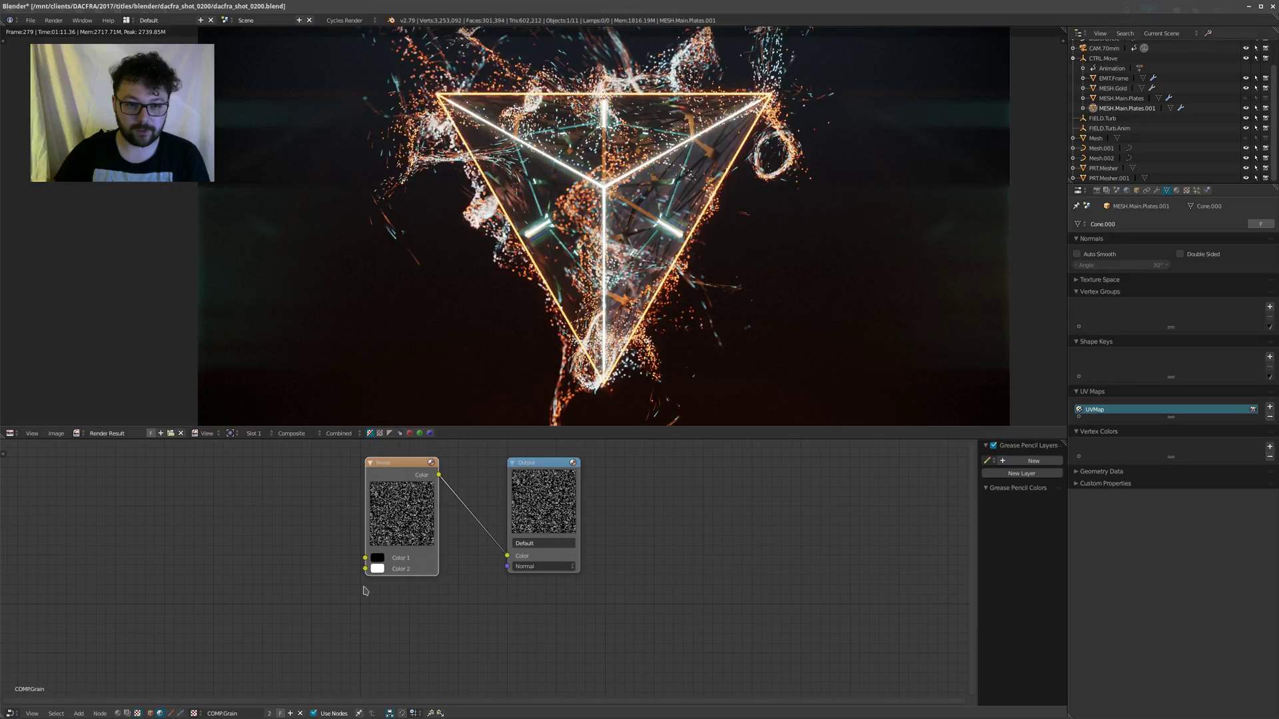
middle_drag(295, 554, 274, 619)
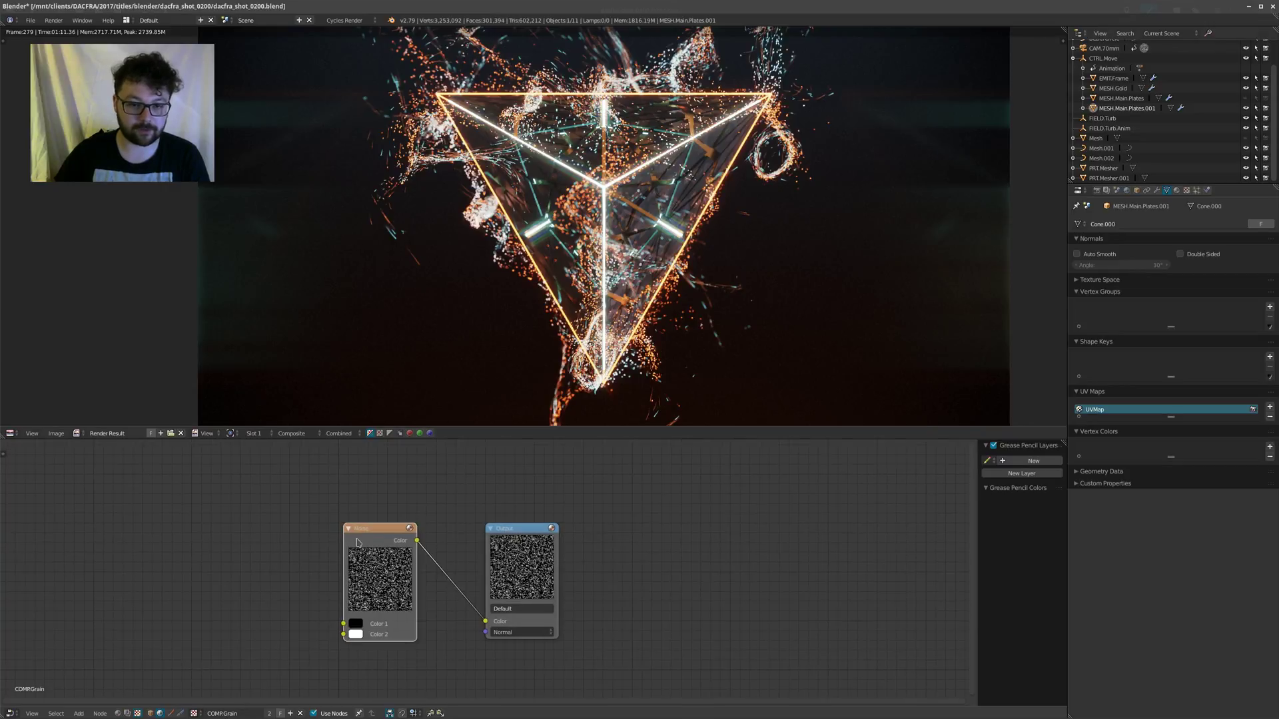
scroll(358, 543, up, 2)
drag(357, 543, 303, 551)
Step: Add a second Noise texture node and connect its color to the Output node
key(shift+a)
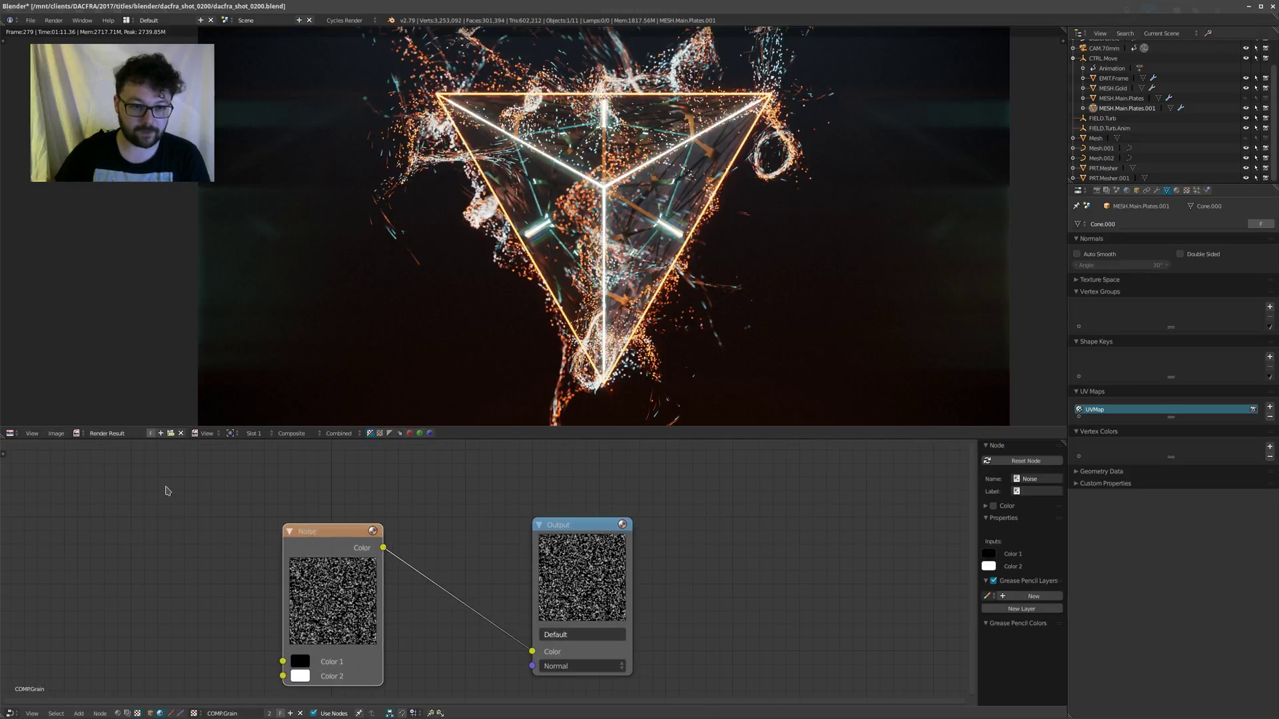
key(shift+a)
mouse_move(156, 488)
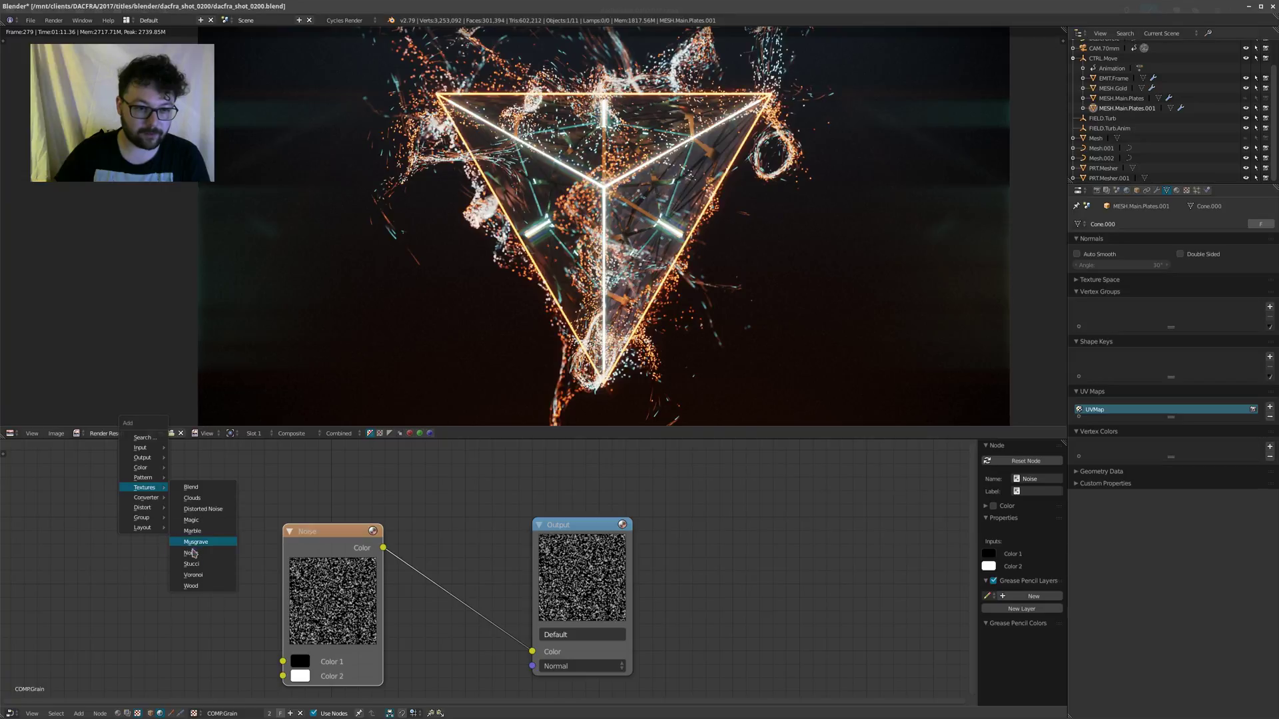
click(191, 553)
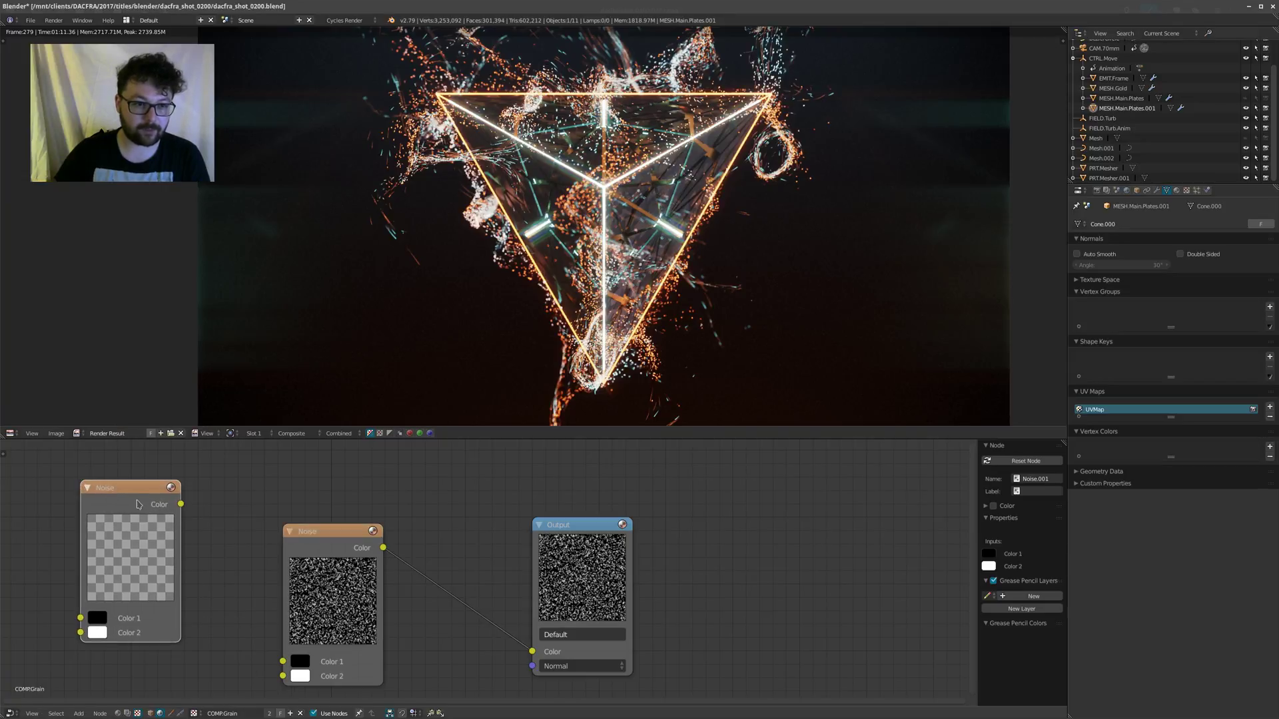
drag(180, 504, 532, 651)
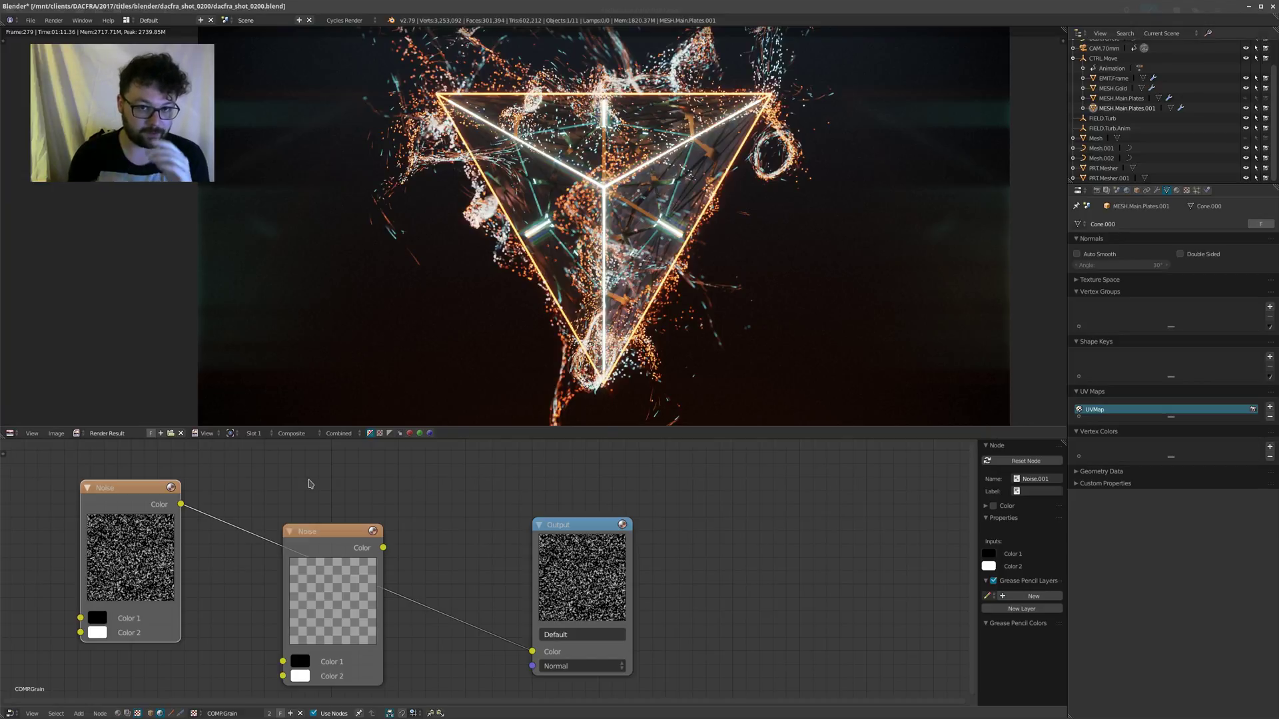
Step: Reconnect the original Noise node to the Output node and delete the added Noise node
drag(383, 547, 524, 661)
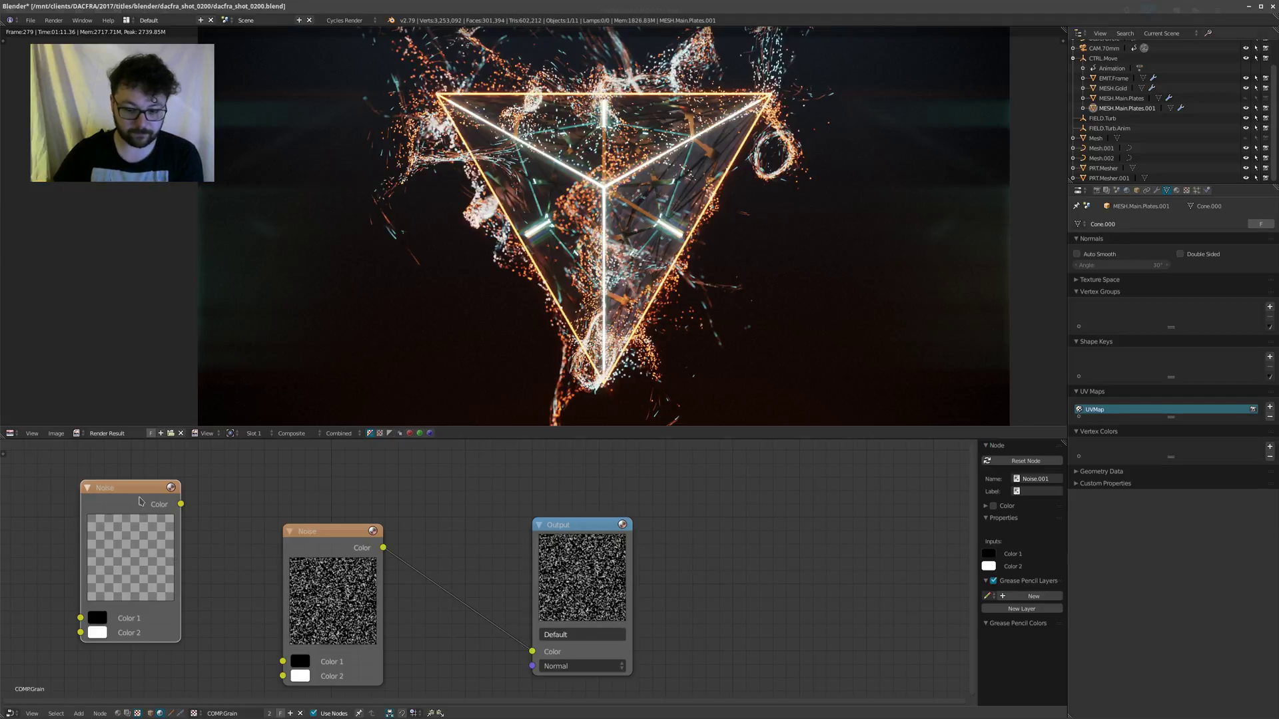
key(x)
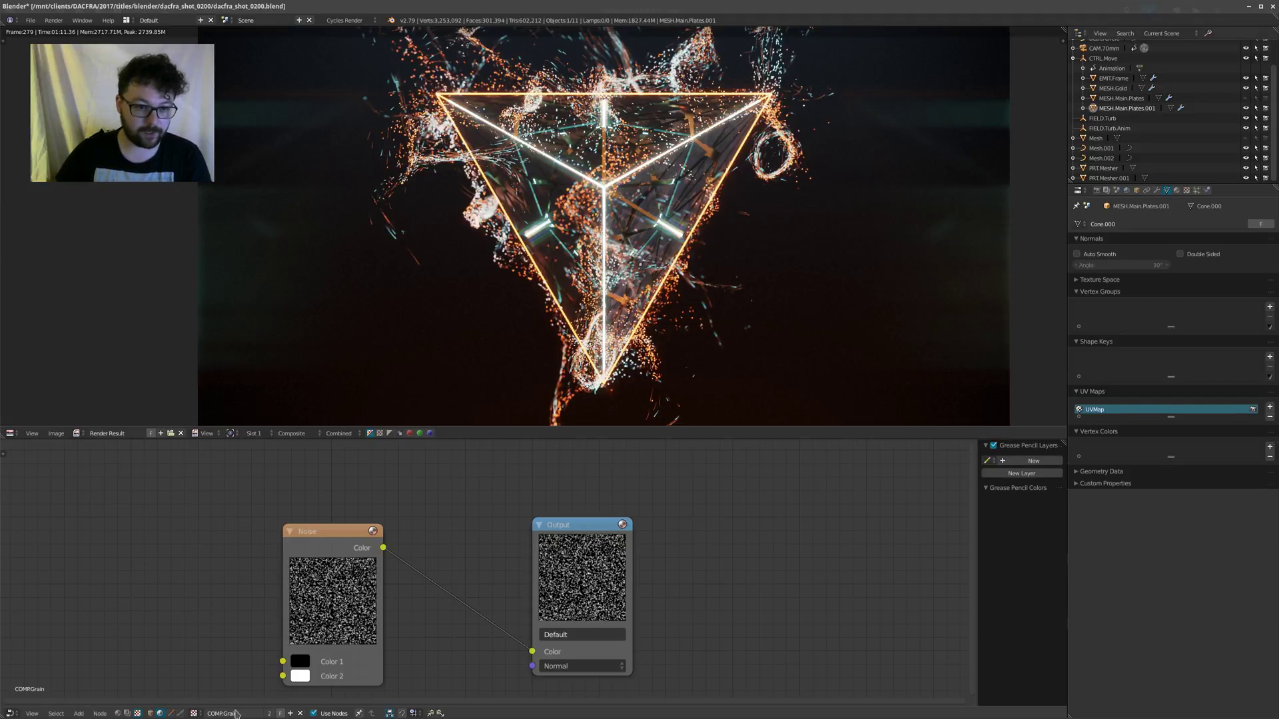
Step: Return the node editor to the scene's compositing nodes and show the grain branch
click(126, 713)
key(Home)
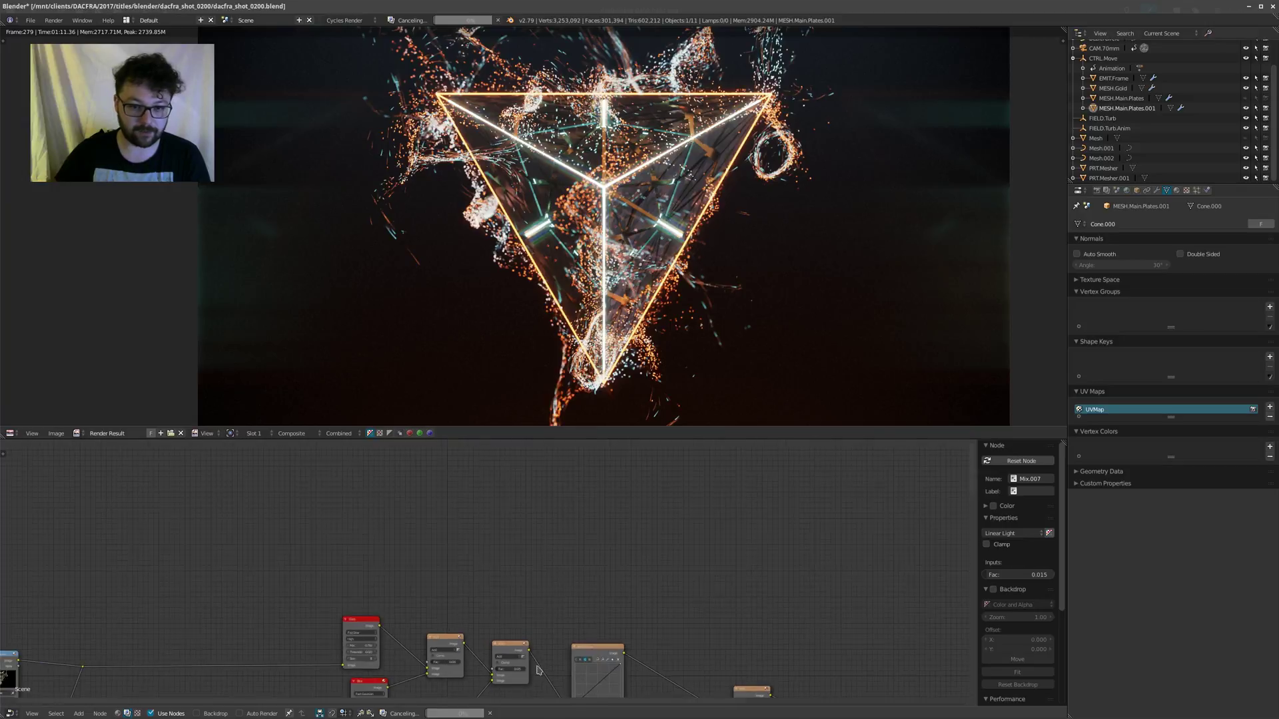
middle_drag(571, 599, 480, 540)
scroll(400, 566, up, 6)
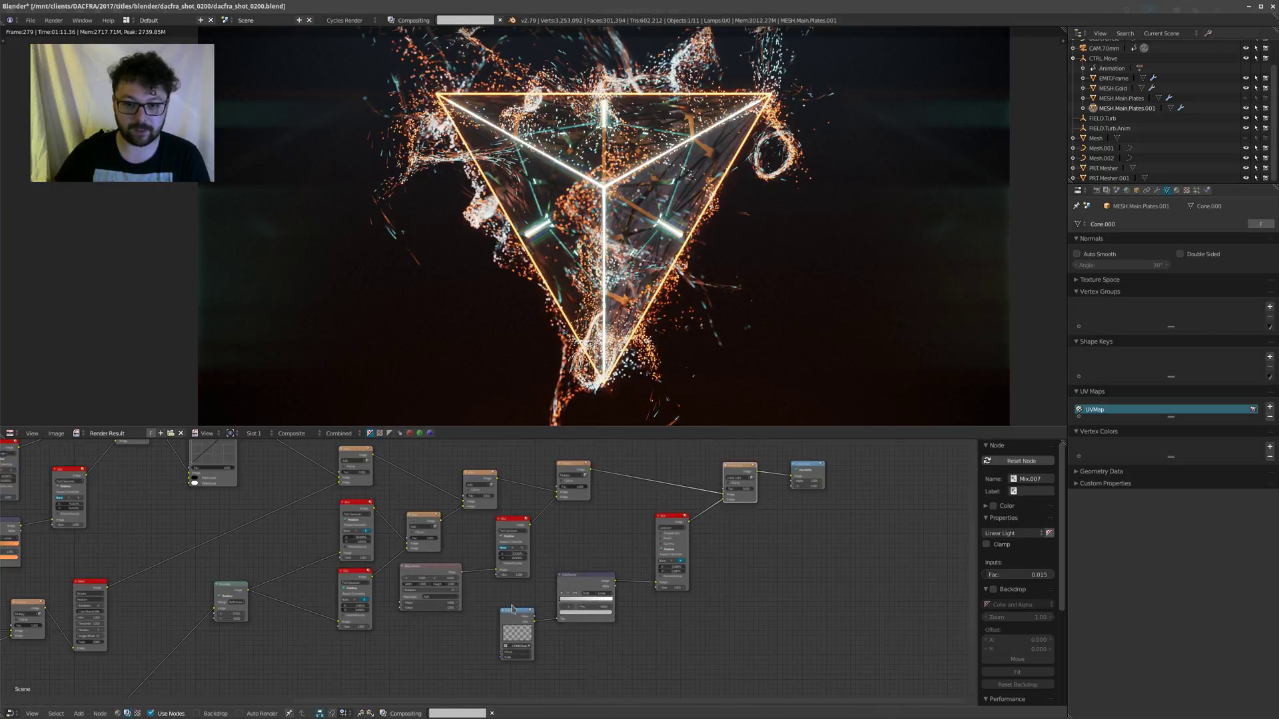
Step: Add a second Texture node next to the COMP.Grain texture node and browse its available textures
key(shift+a)
mouse_move(316, 583)
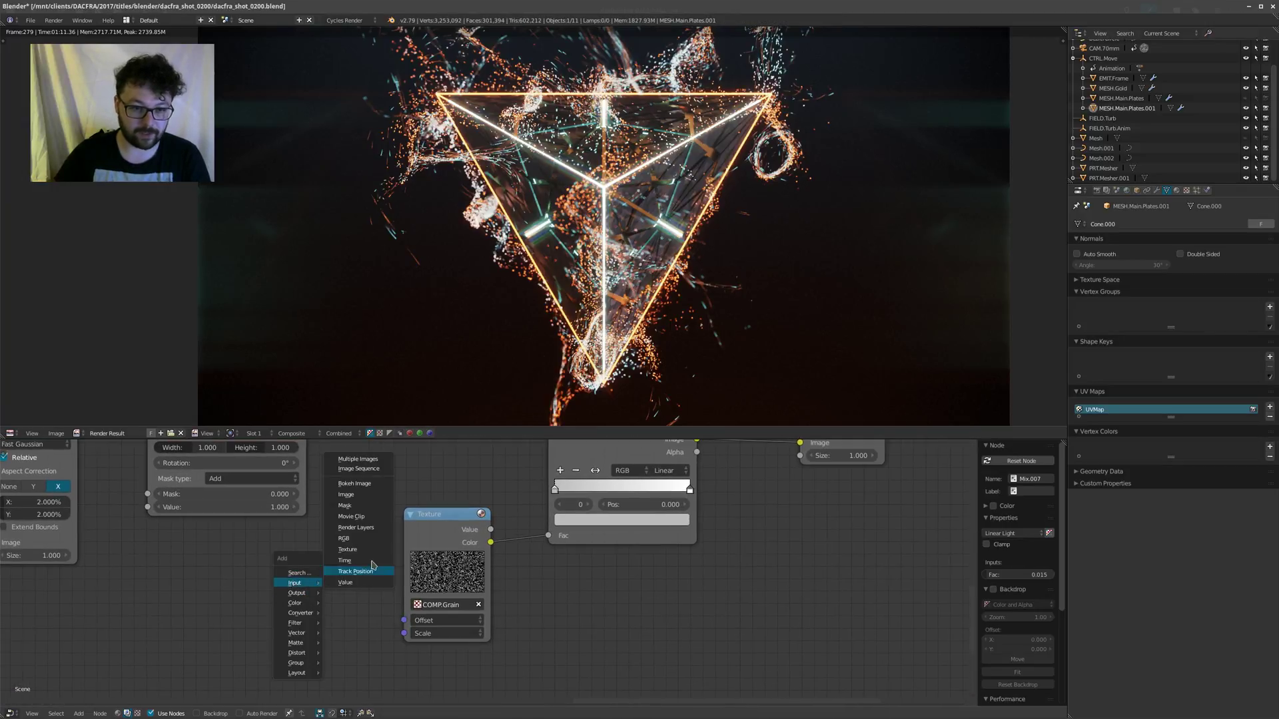
click(347, 549)
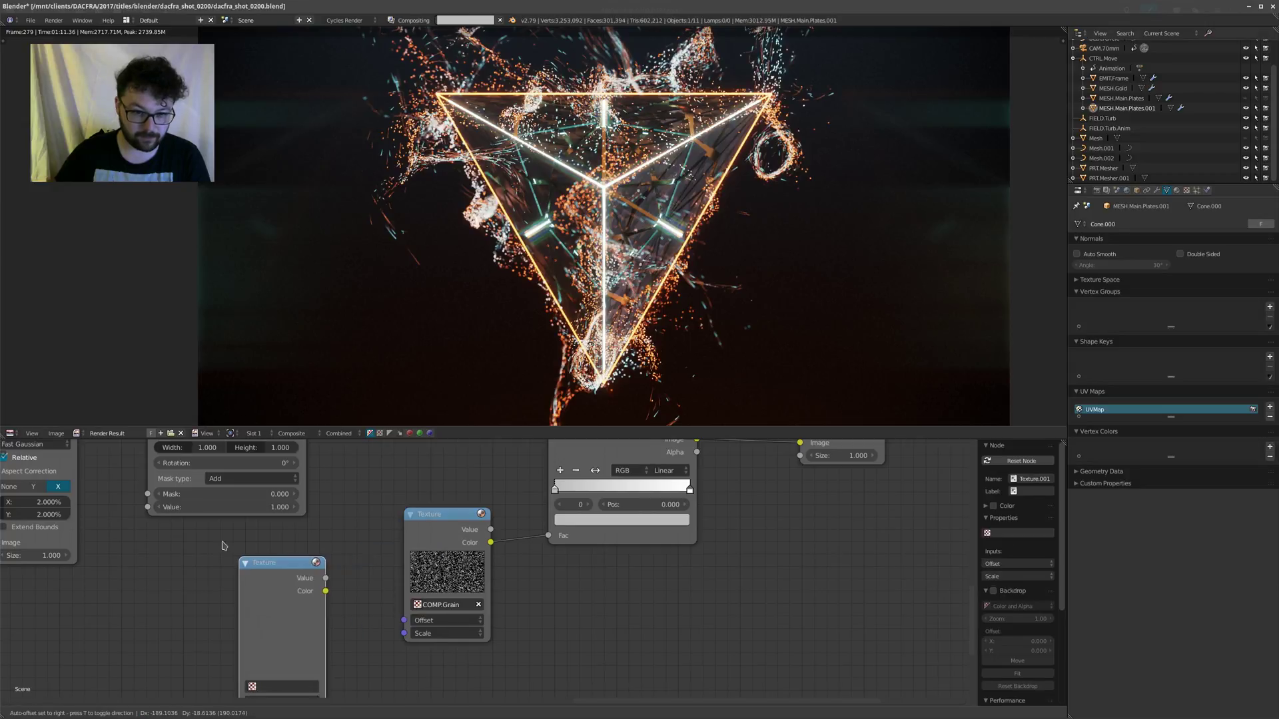
click(254, 663)
click(228, 661)
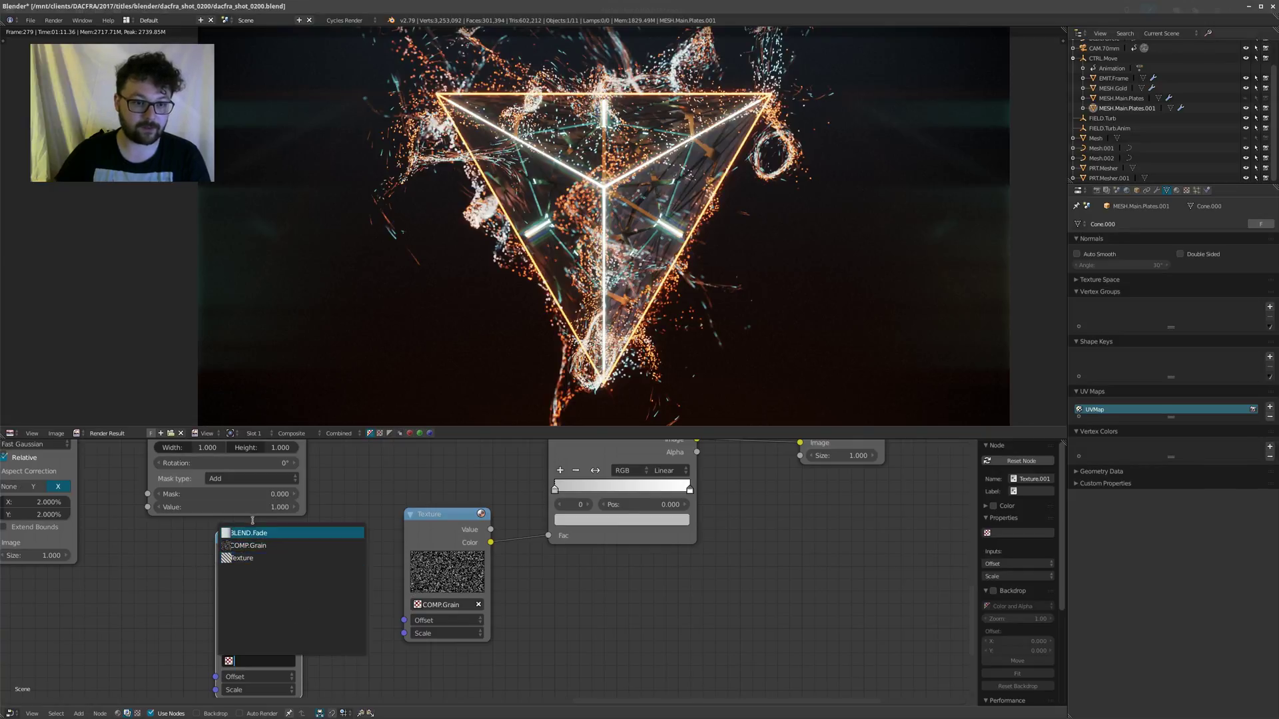
key(Return)
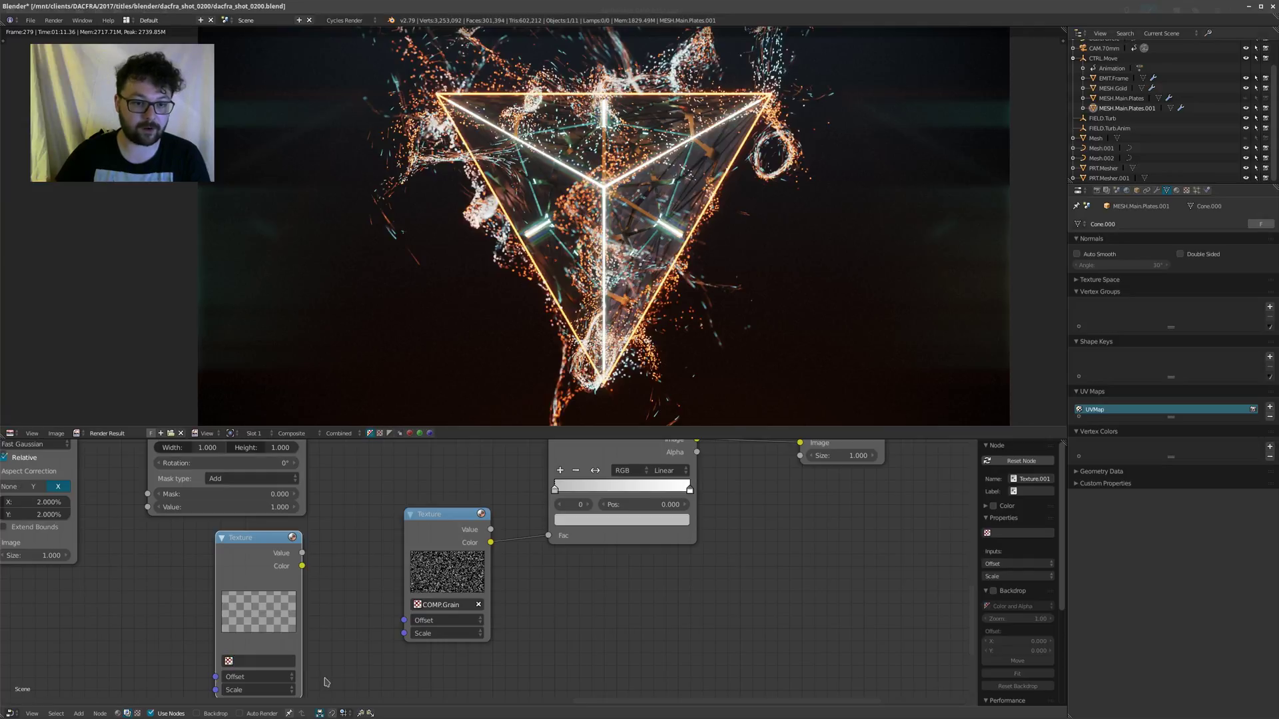
Step: Check the texture properties and the COMP.Grain texture node tree, returning to the scene's compositing nodes
click(1186, 191)
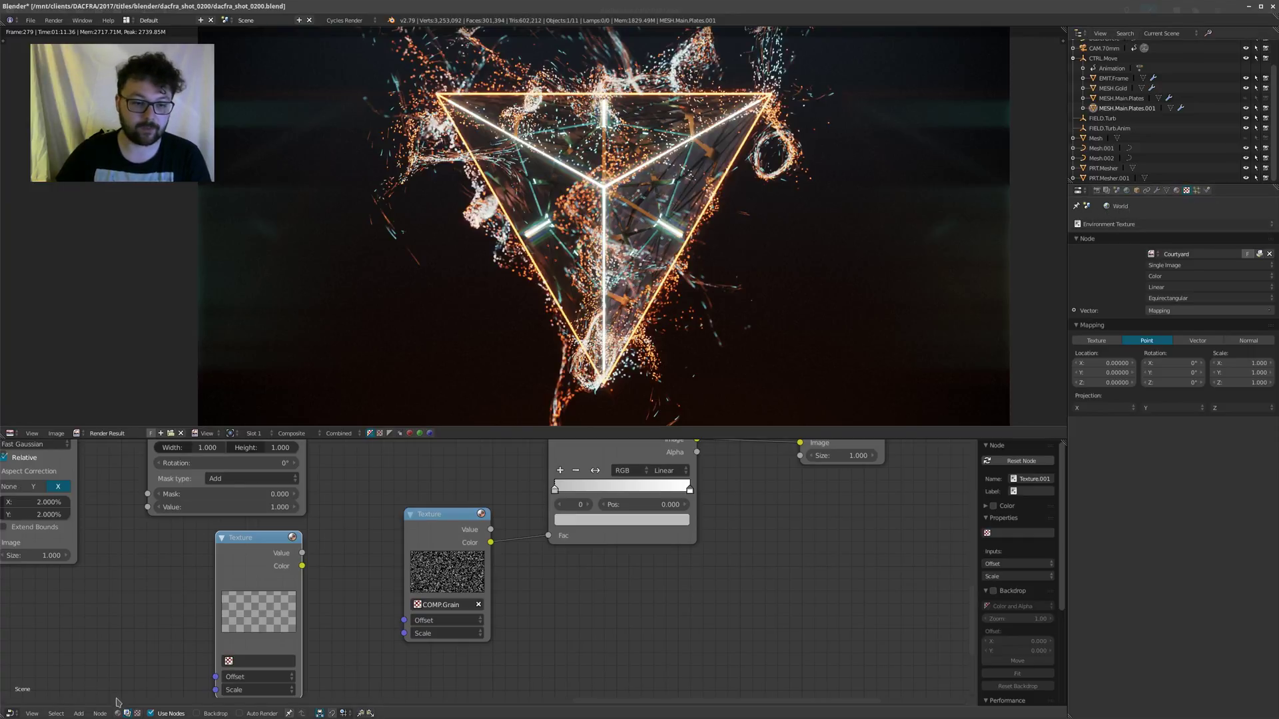
click(139, 713)
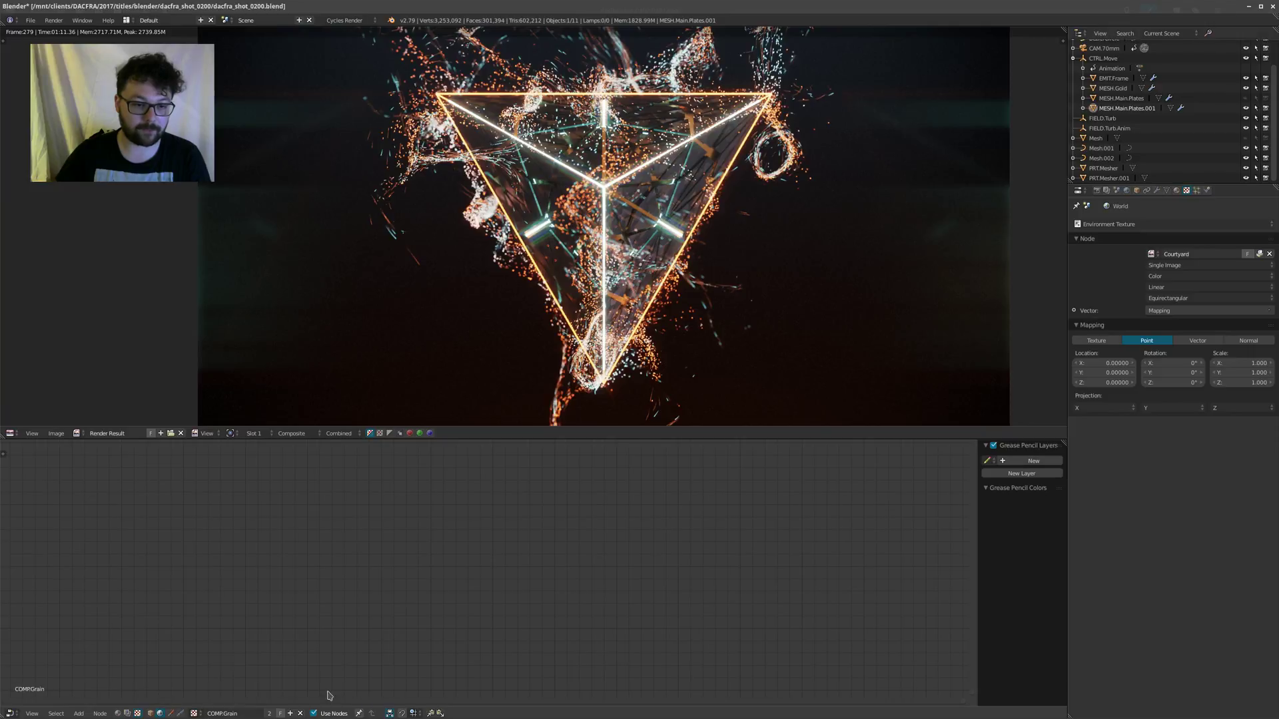
middle_drag(442, 628, 187, 660)
click(126, 713)
scroll(494, 579, up, 3)
middle_drag(493, 579, 473, 429)
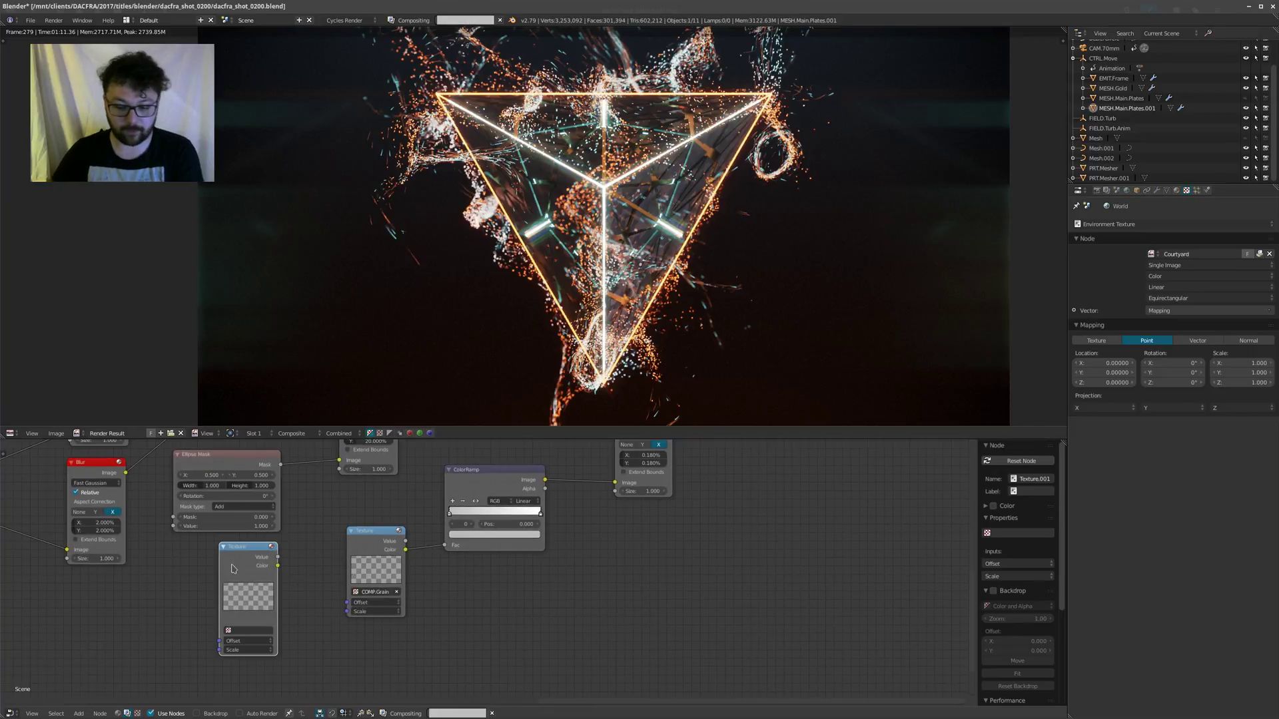
Step: Examine the grain branch from the COMP.Grain texture to the Composite node alongside the render result
scroll(439, 586, up, 4)
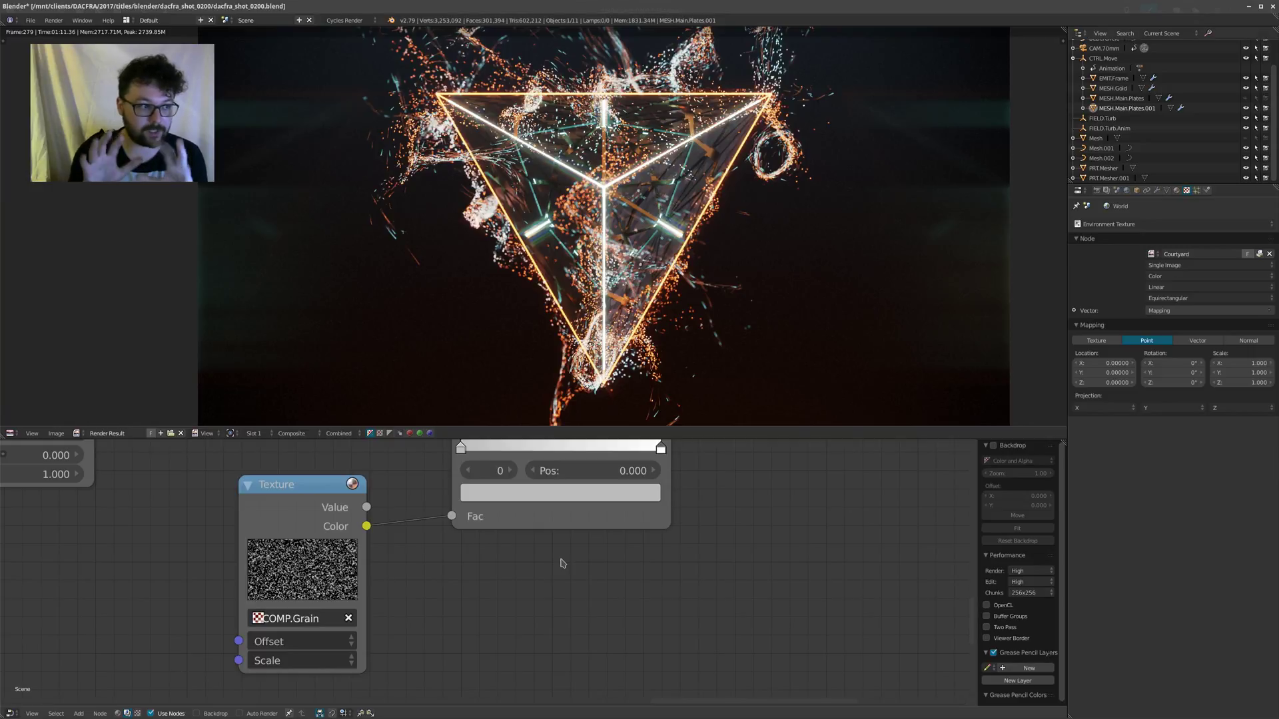
scroll(563, 563, down, 8)
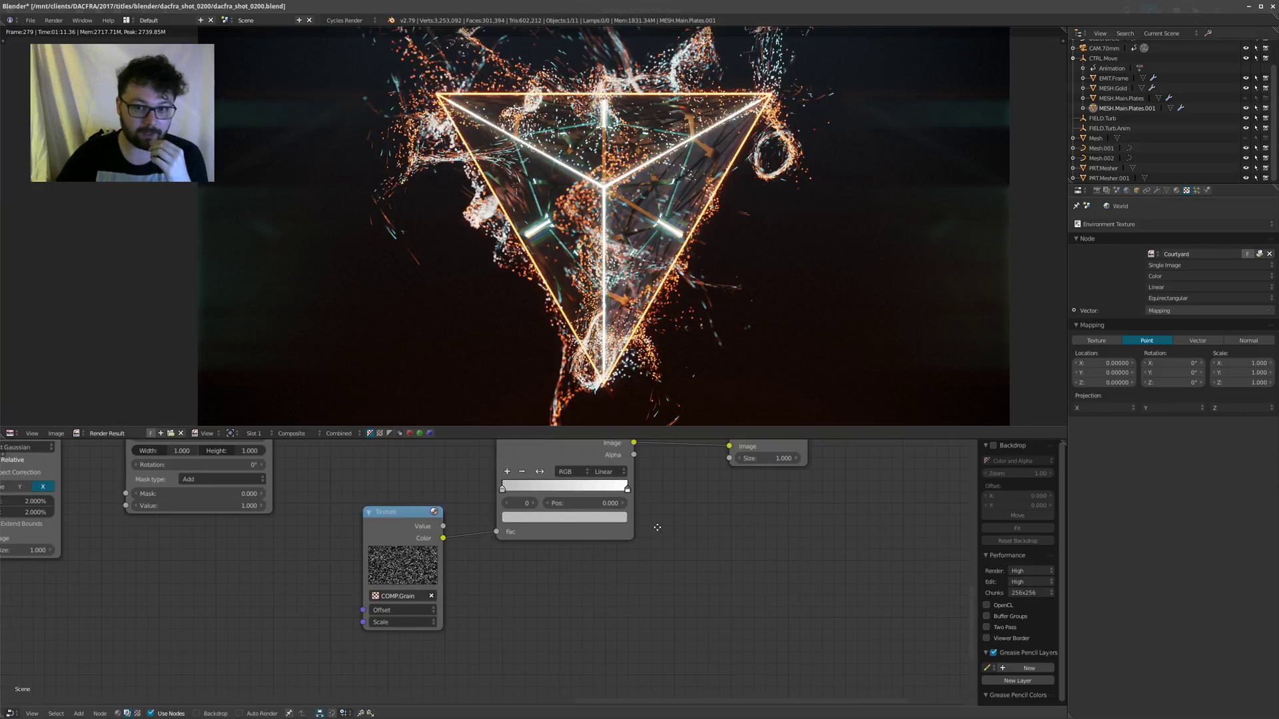
scroll(593, 554, up, 2)
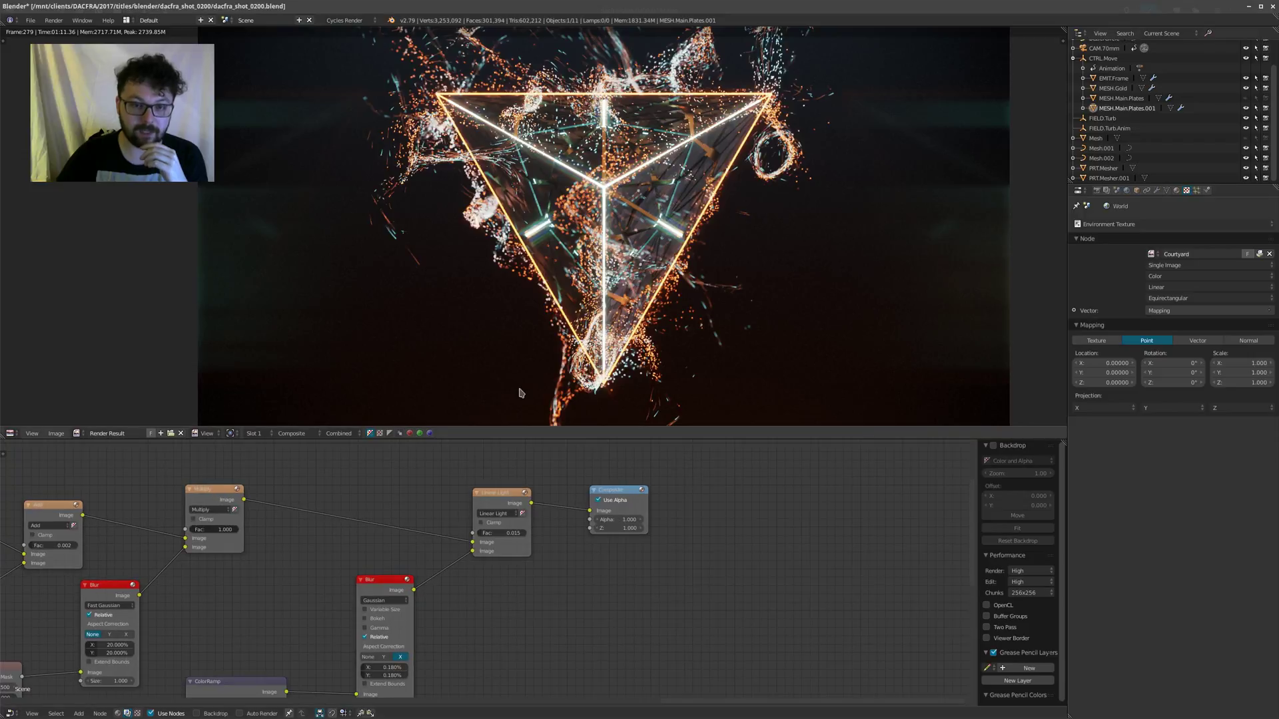
scroll(557, 398, down, 4)
scroll(457, 471, up, 1)
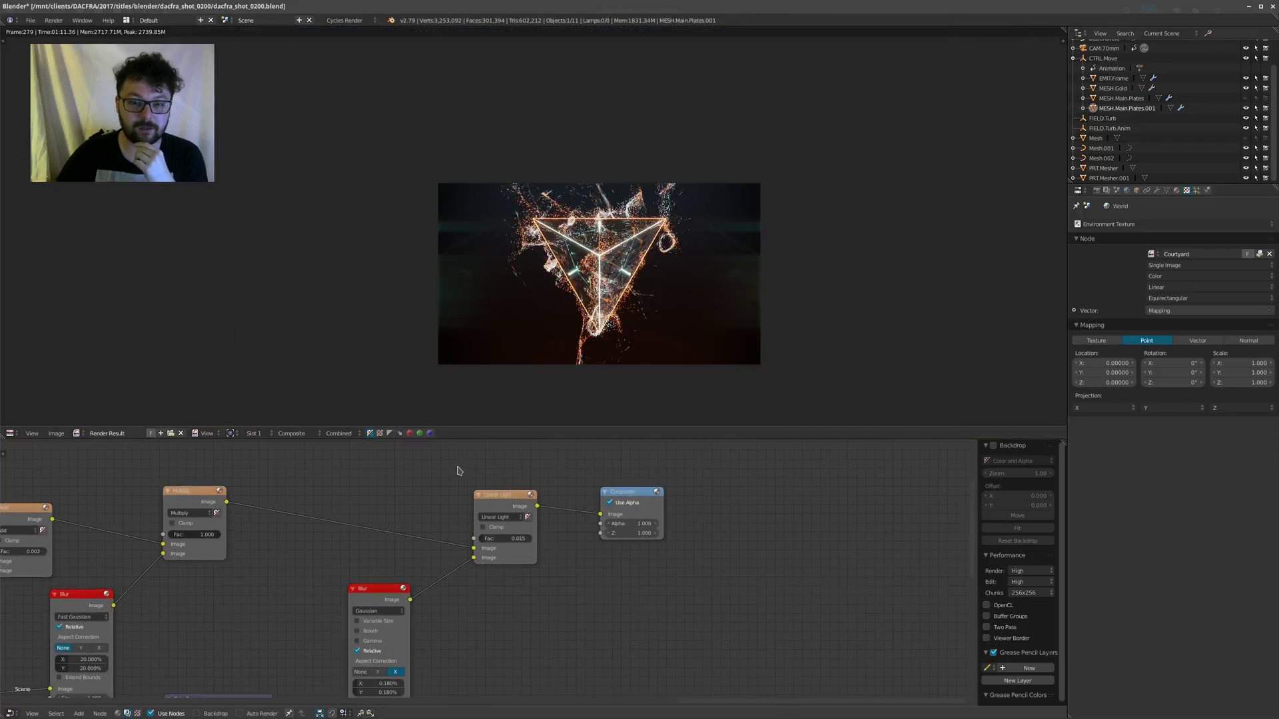
scroll(538, 189, up, 4)
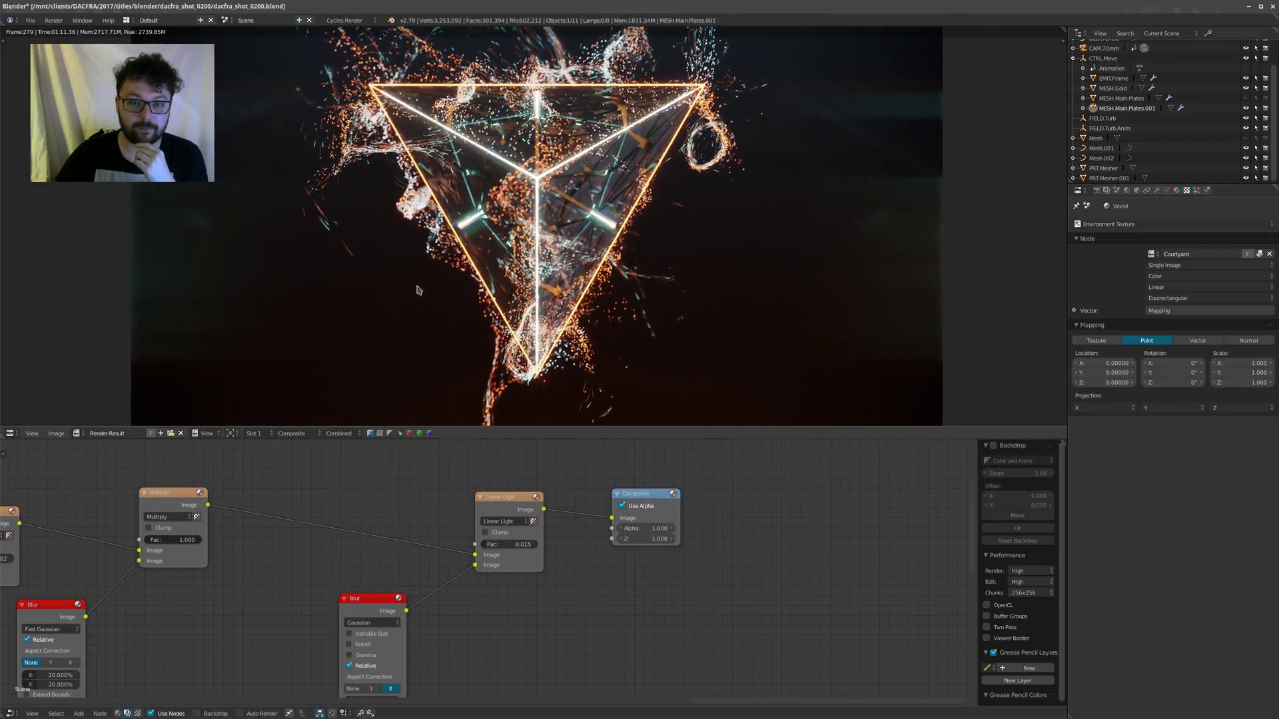
scroll(273, 525, down, 3)
scroll(273, 524, down, 4)
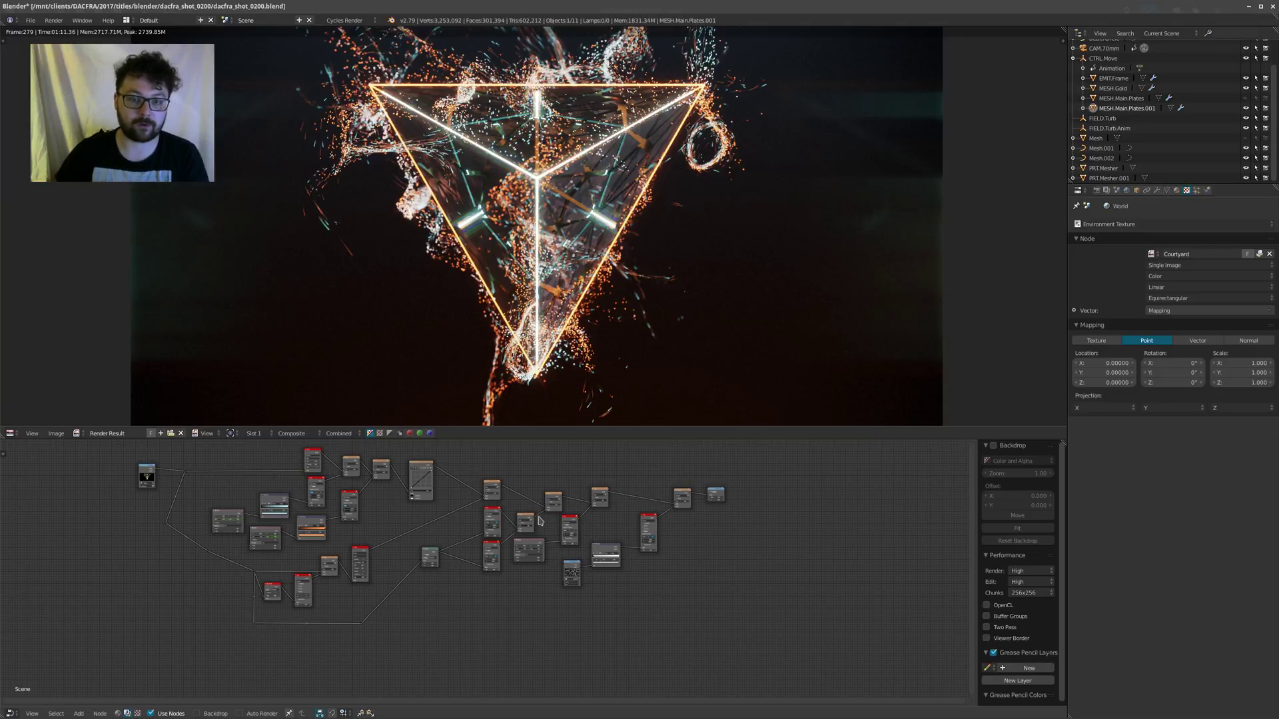
Step: Move the Composite node farther out and insert a Switch node between the Linear Light mix and it
middle_drag(683, 481, 585, 506)
scroll(585, 507, up, 9)
drag(656, 527, 734, 507)
key(shift+a)
mouse_move(638, 584)
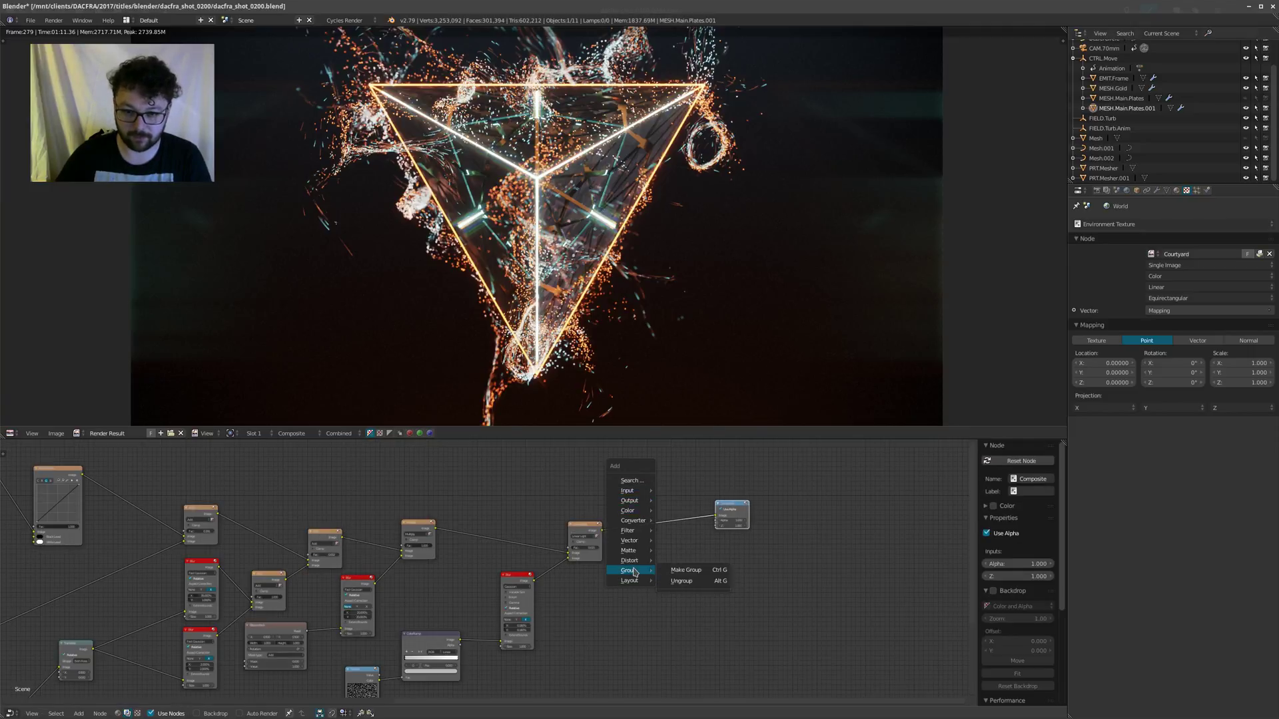
click(688, 605)
click(655, 501)
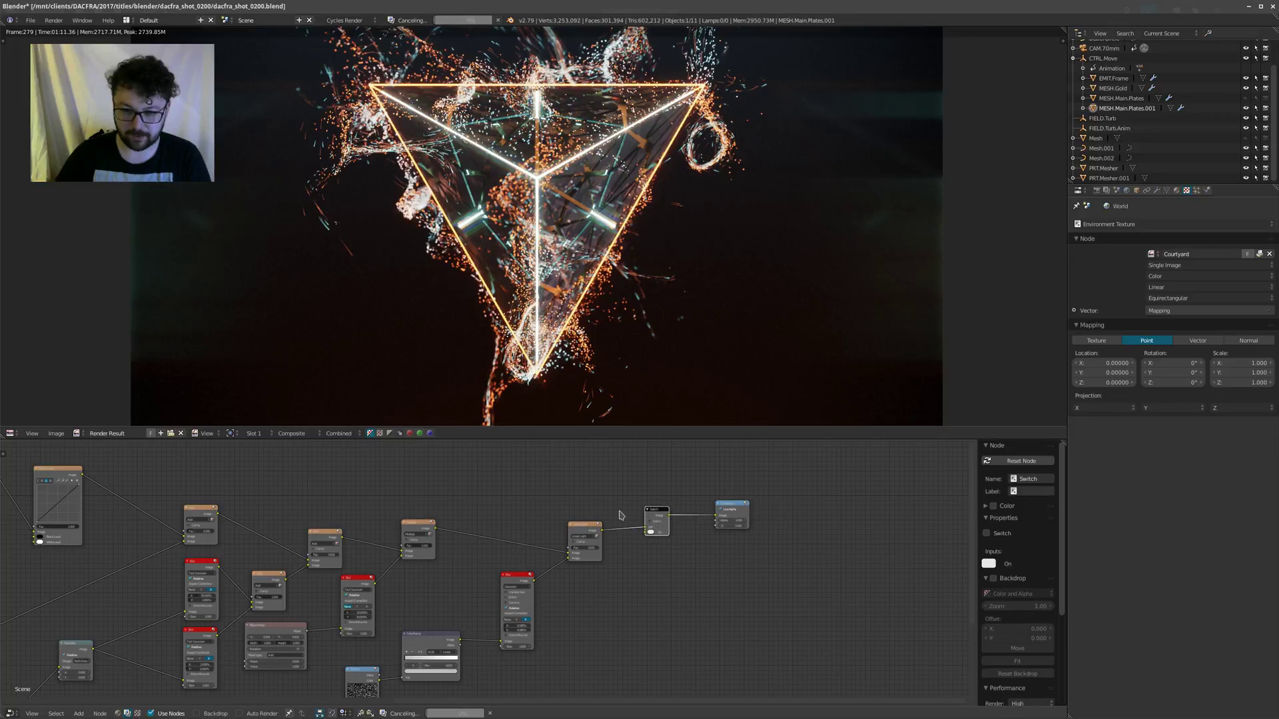
Step: Connect the Linear Light mix to the Switch node's On input and the render layers image to its Off input
scroll(662, 516, up, 3)
drag(680, 550, 681, 559)
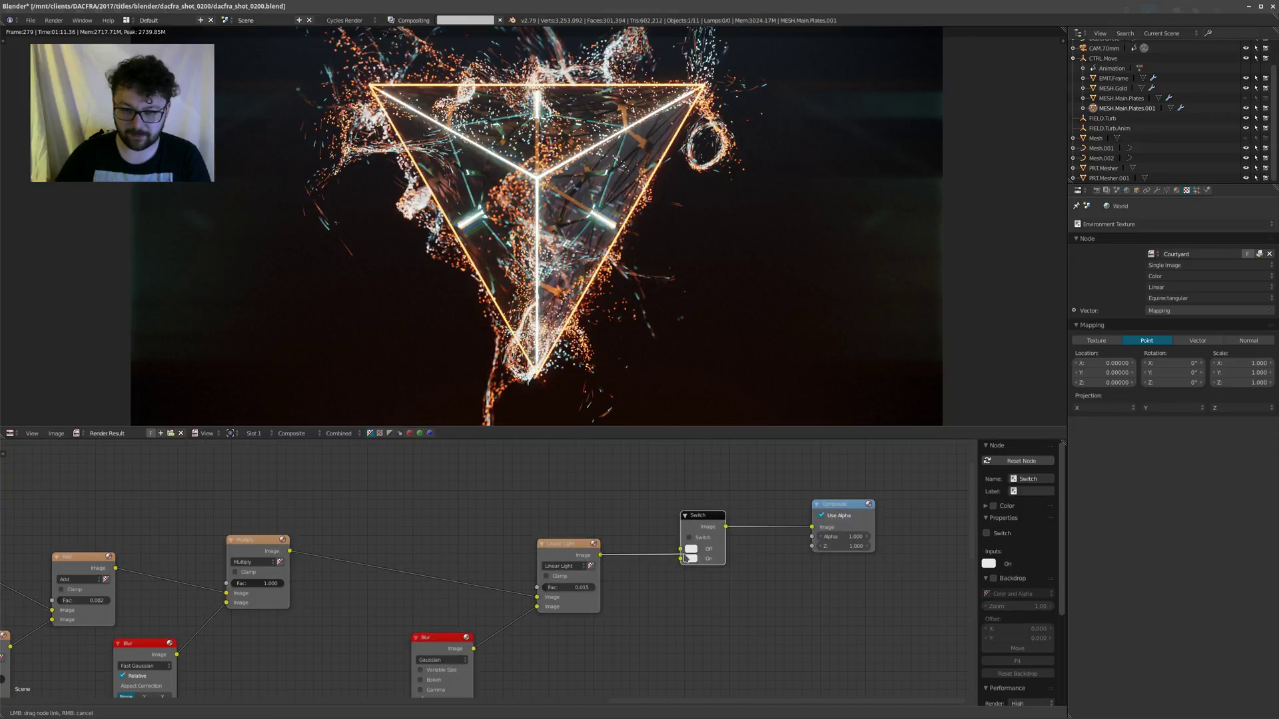
scroll(445, 488, down, 6)
middle_drag(446, 488, 655, 517)
scroll(654, 517, down, 5)
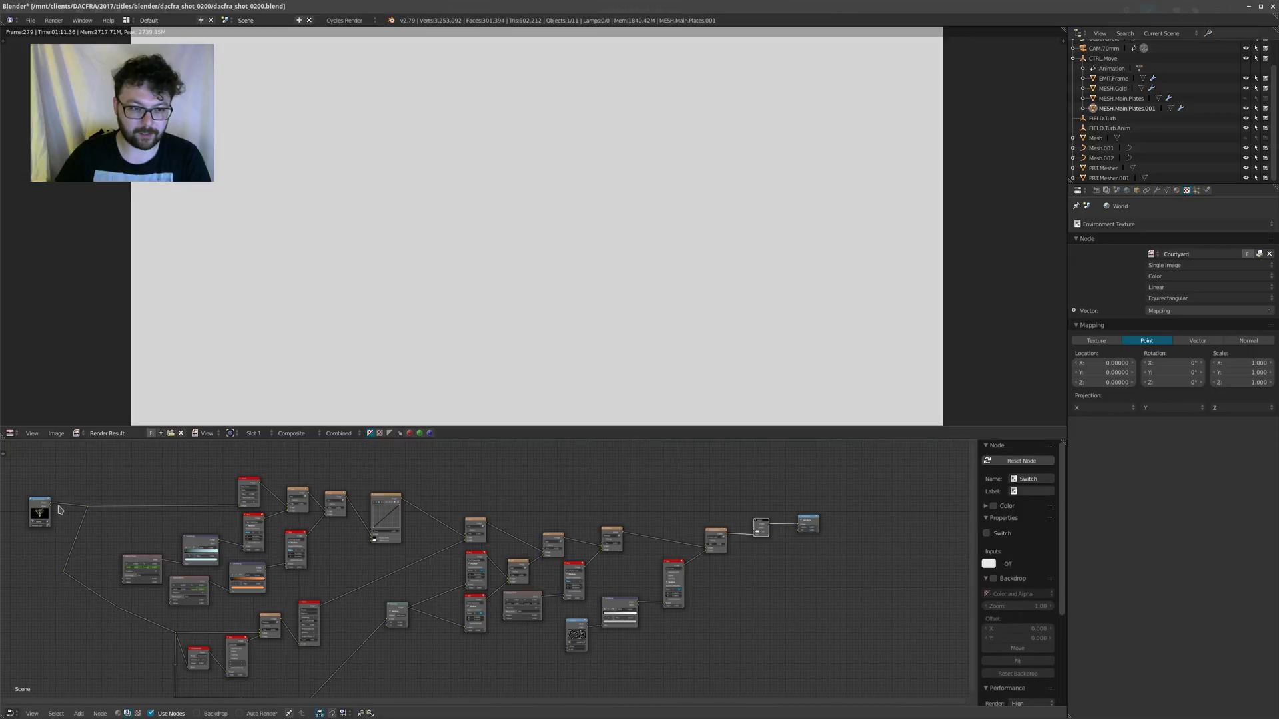
drag(52, 508, 758, 534)
scroll(759, 534, up, 2)
scroll(761, 534, up, 3)
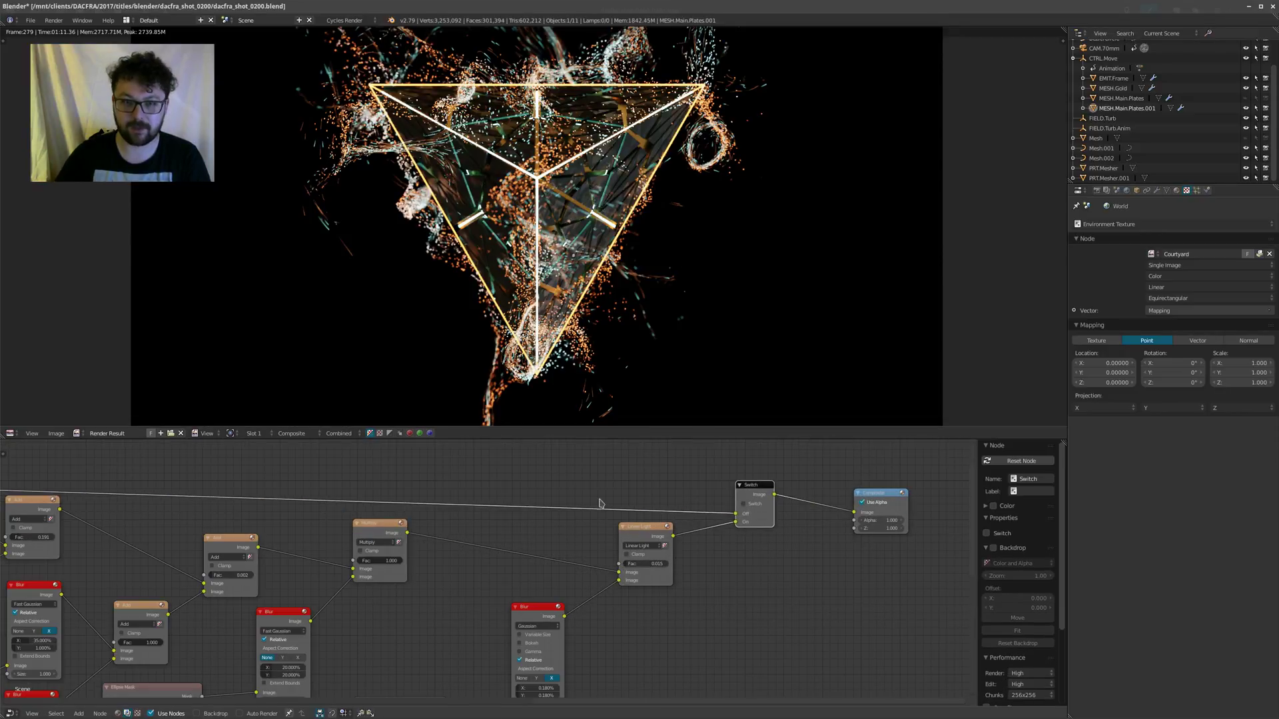
Step: Enlarge the render result view and enable the Switch node to preview the composited image
scroll(550, 286, down, 1)
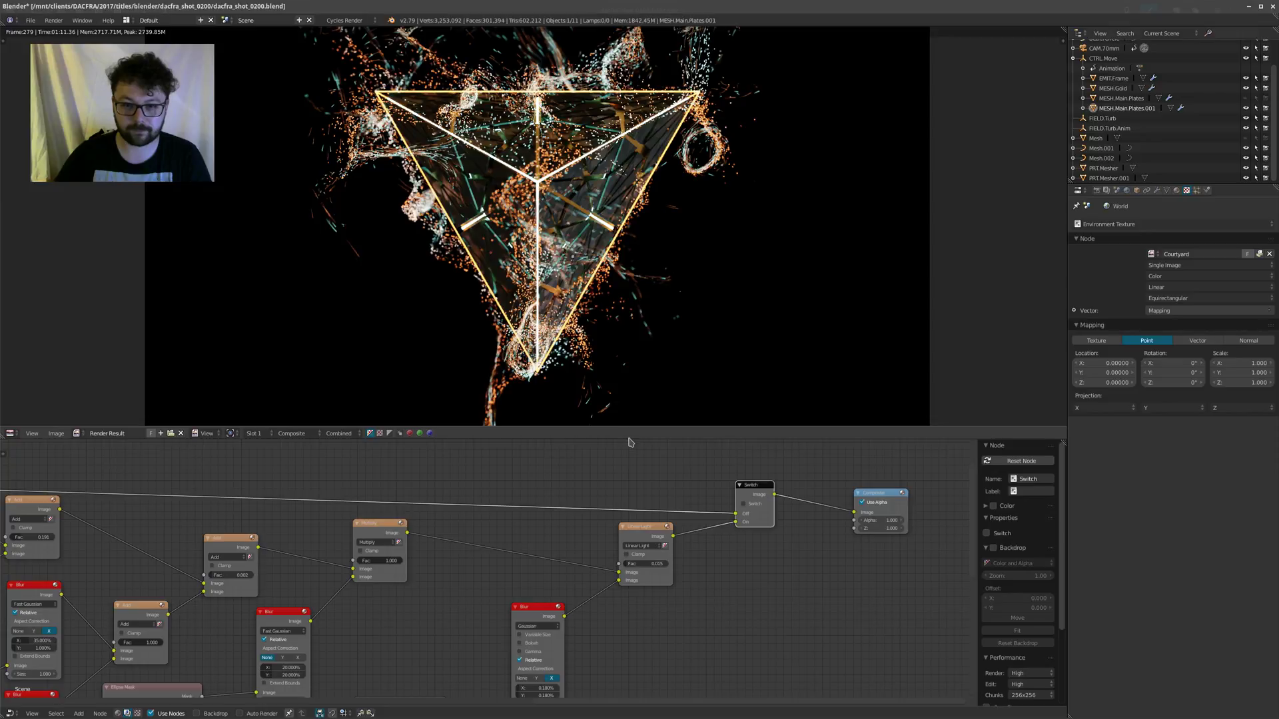
drag(628, 445, 628, 613)
scroll(591, 392, up, 3)
scroll(590, 392, down, 1)
scroll(590, 392, down, 2)
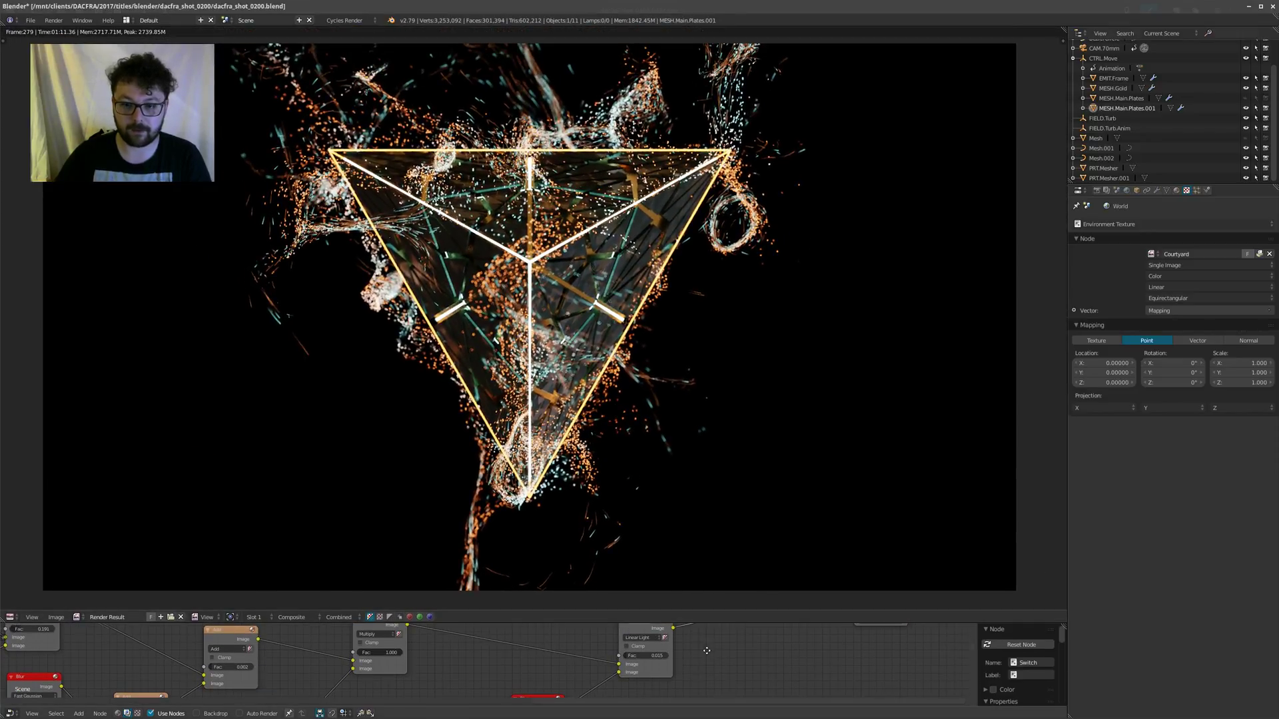
scroll(659, 644, down, 2)
scroll(659, 644, up, 1)
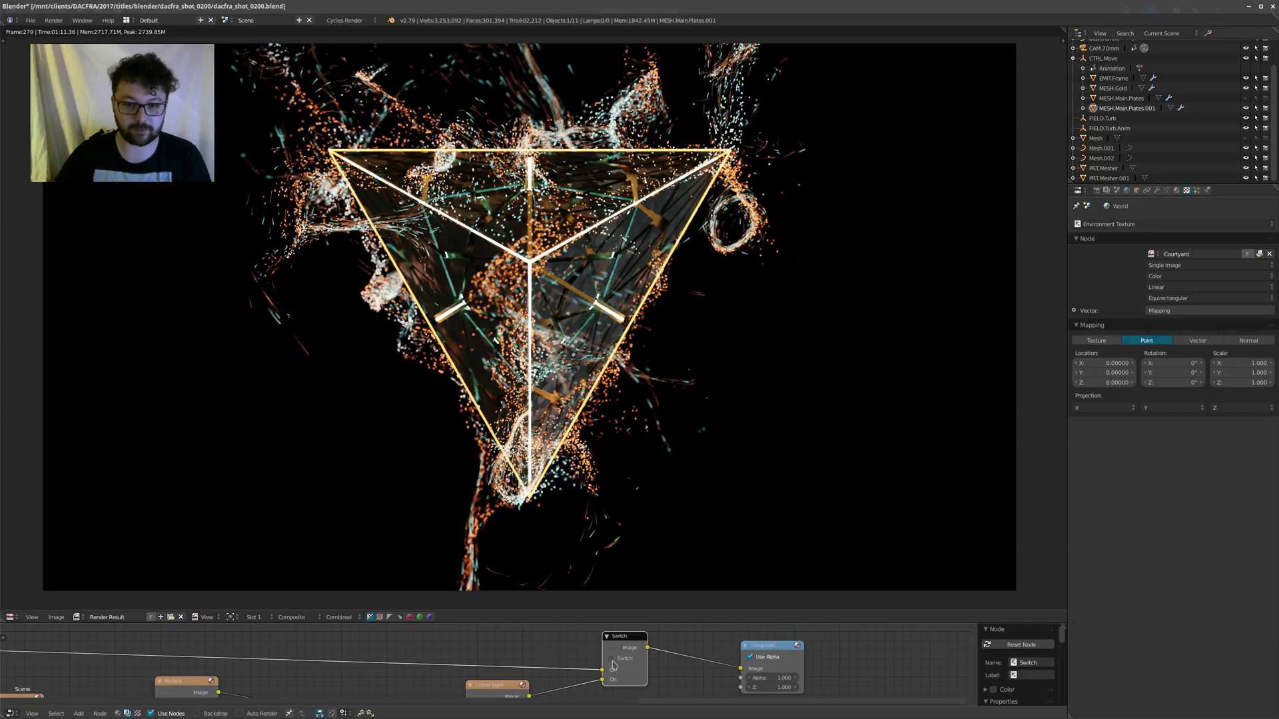
click(611, 659)
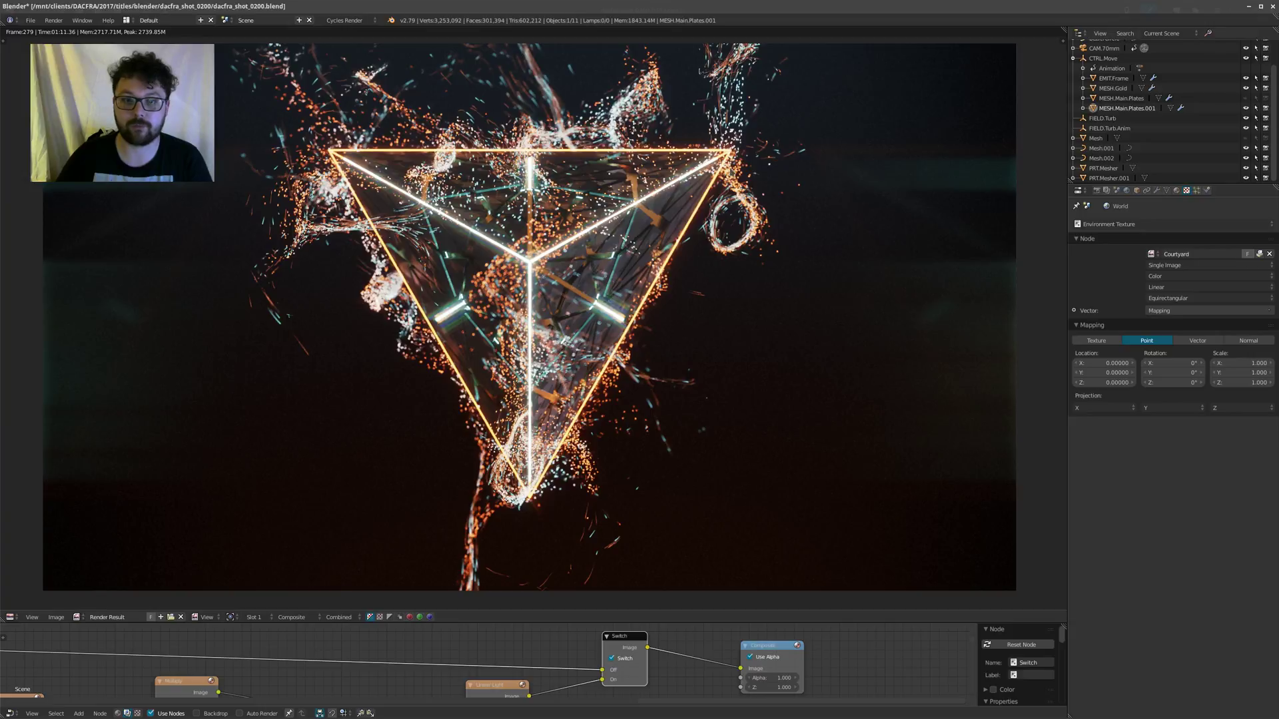
Step: Switch to the file manager and open dacfra_shot_0500_01.blend from the dacfra_shot_0500 folder
click(1249, 6)
click(325, 159)
click(397, 280)
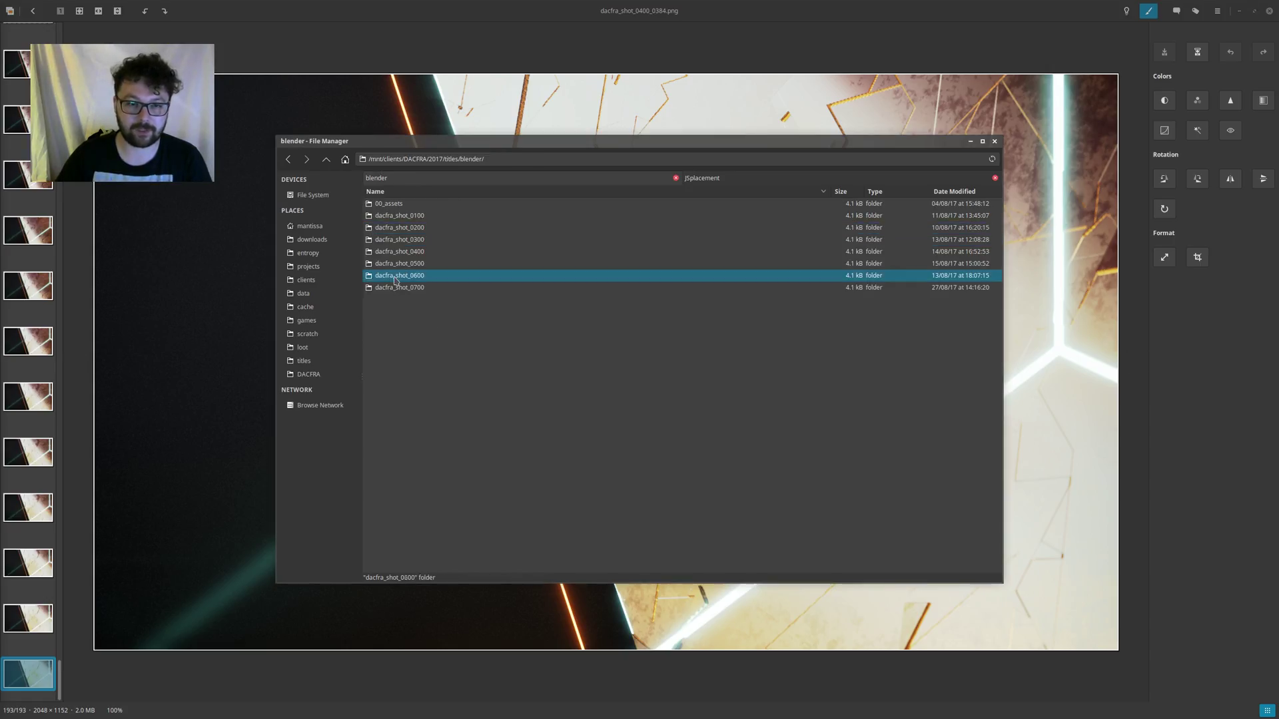
double_click(396, 264)
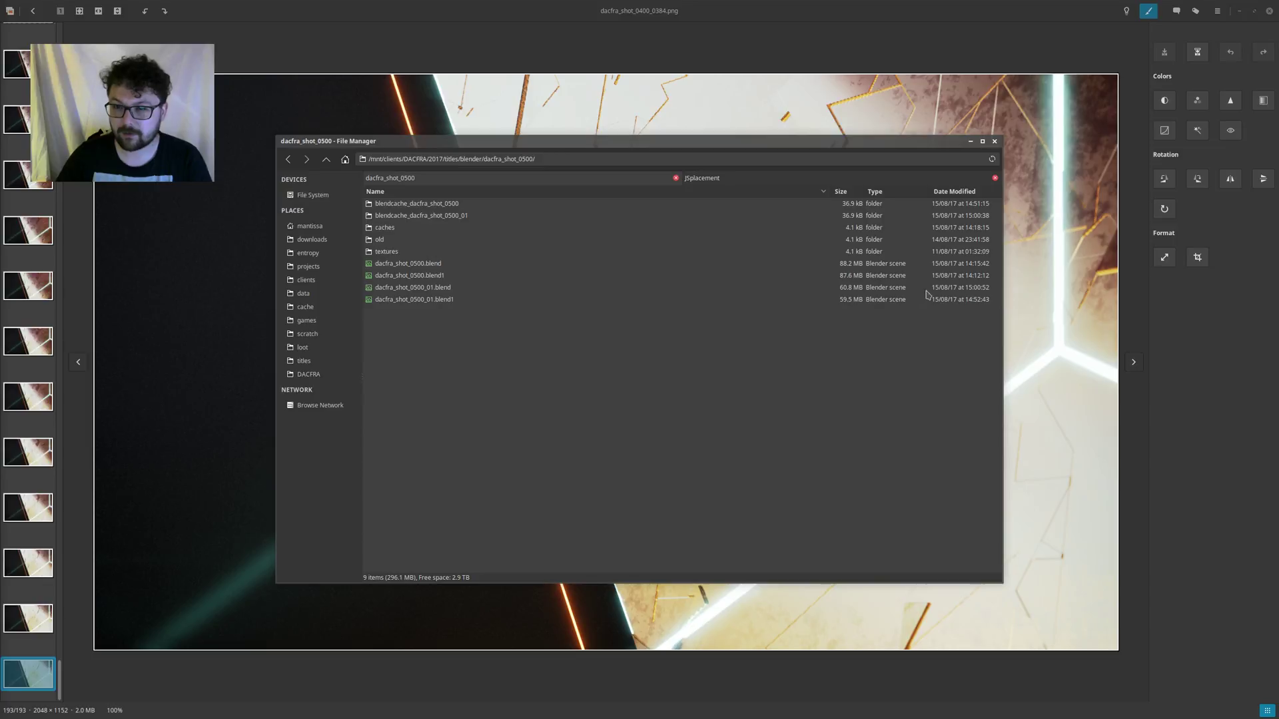
double_click(393, 287)
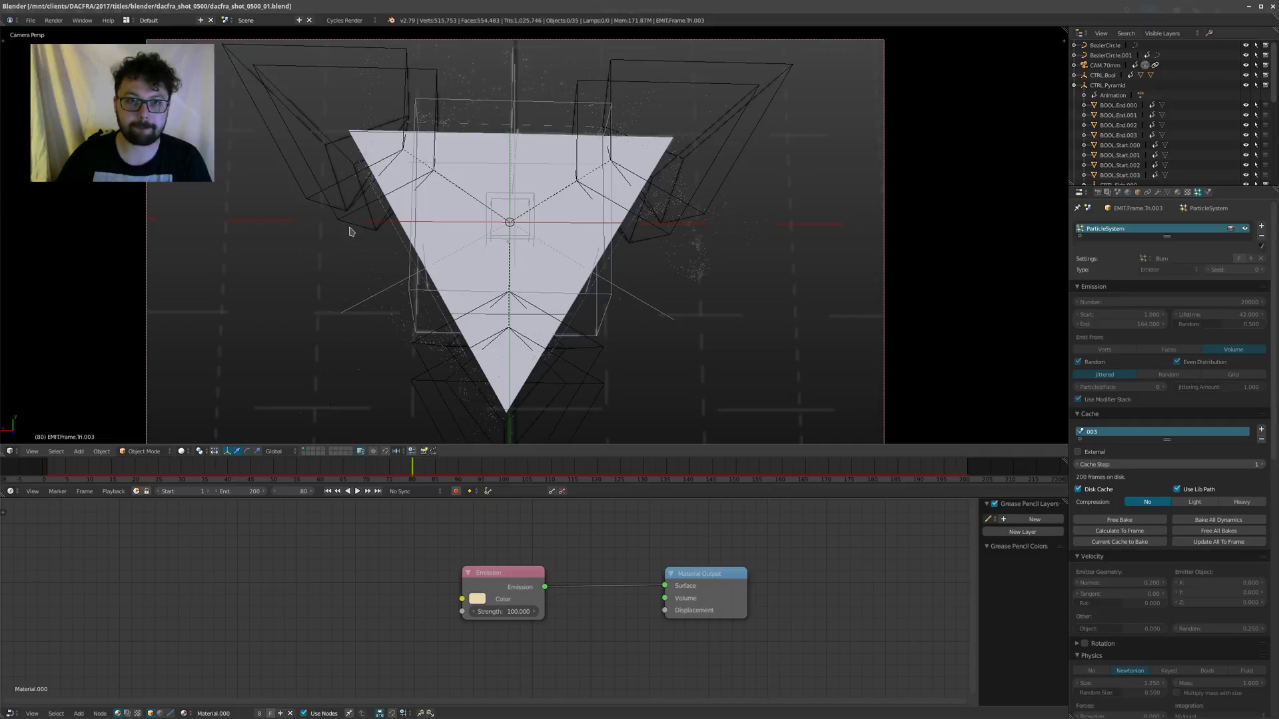
click(1262, 10)
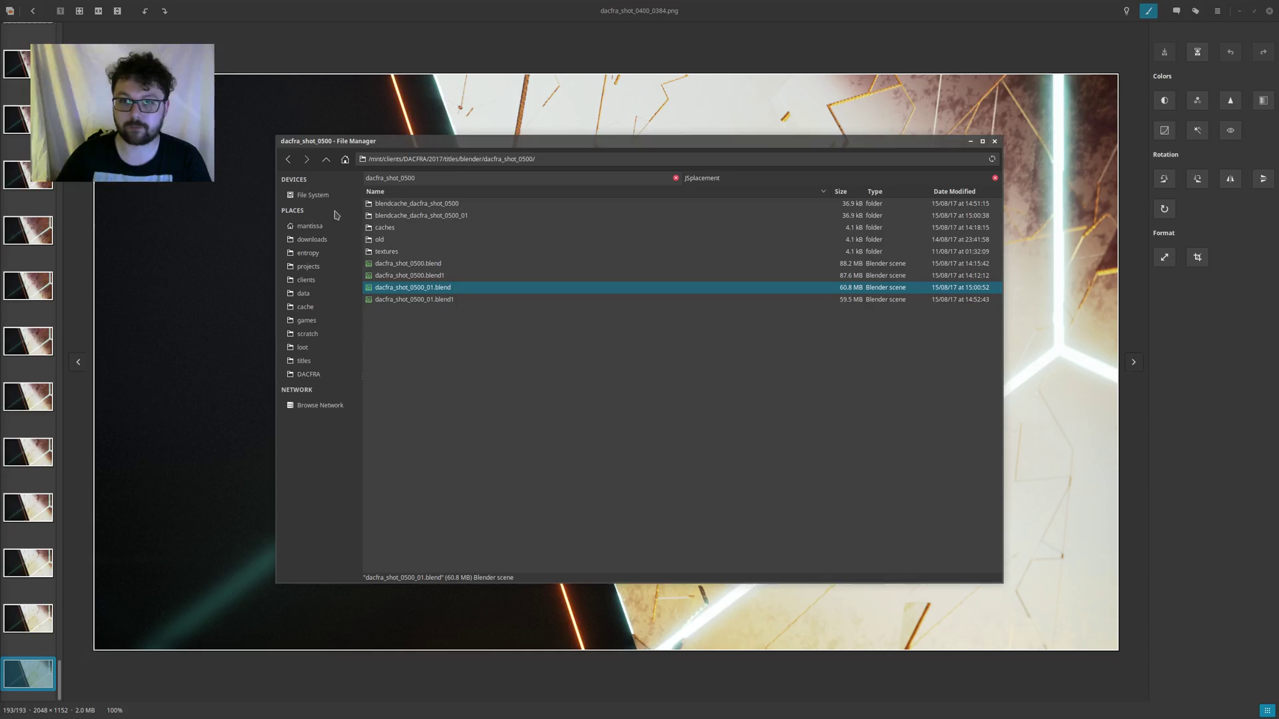
Step: Open dacfra_shot_0600.blend from the dacfra_shot_0600 folder and show its scene in solid shading
click(325, 160)
double_click(395, 281)
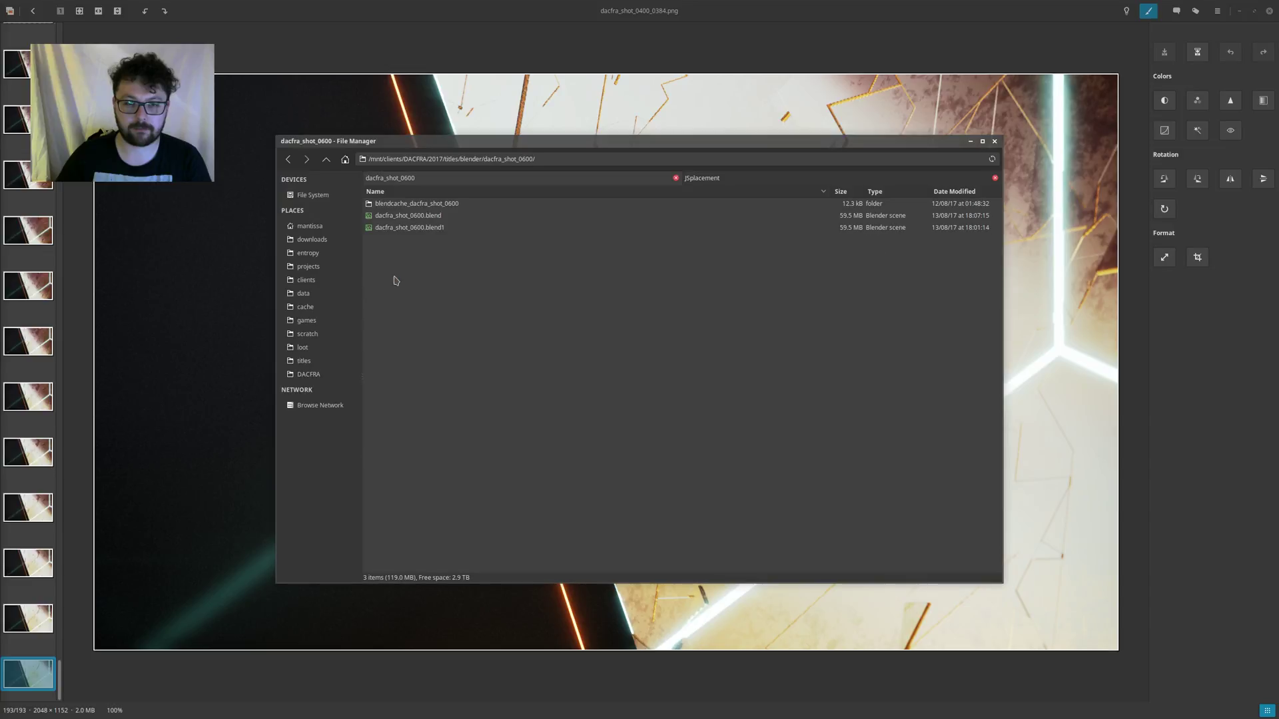
double_click(397, 217)
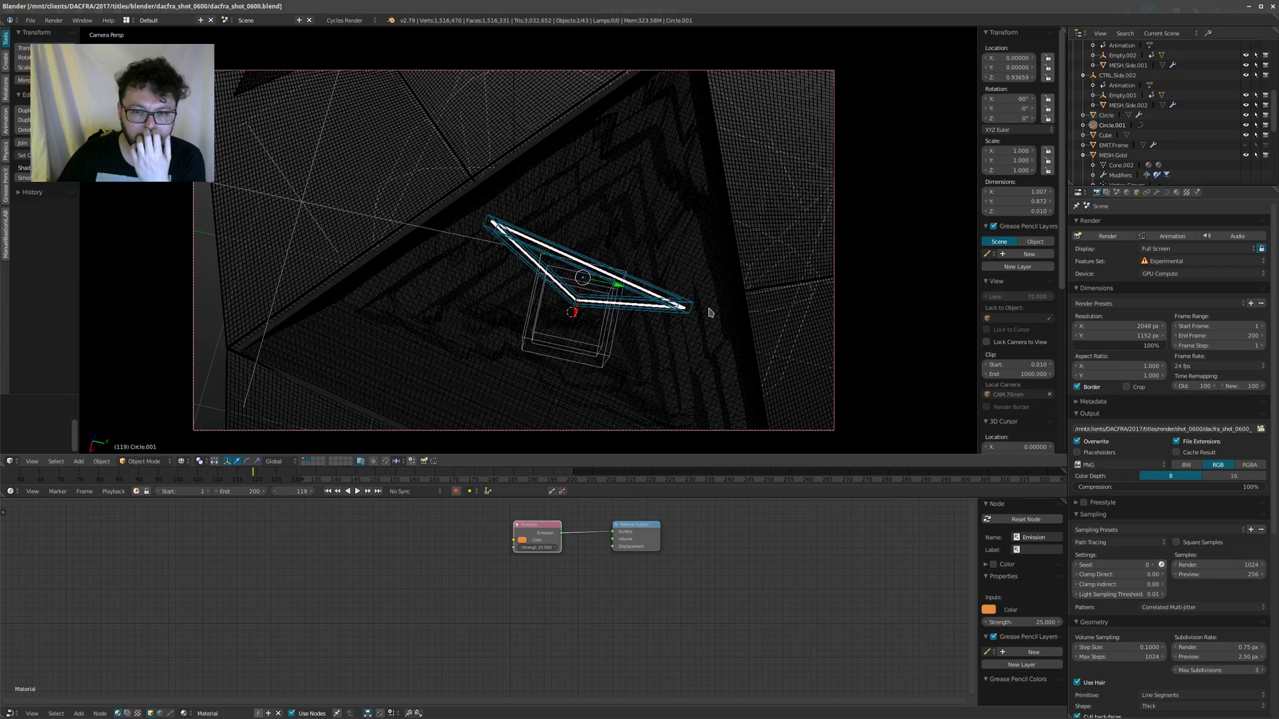
key(z)
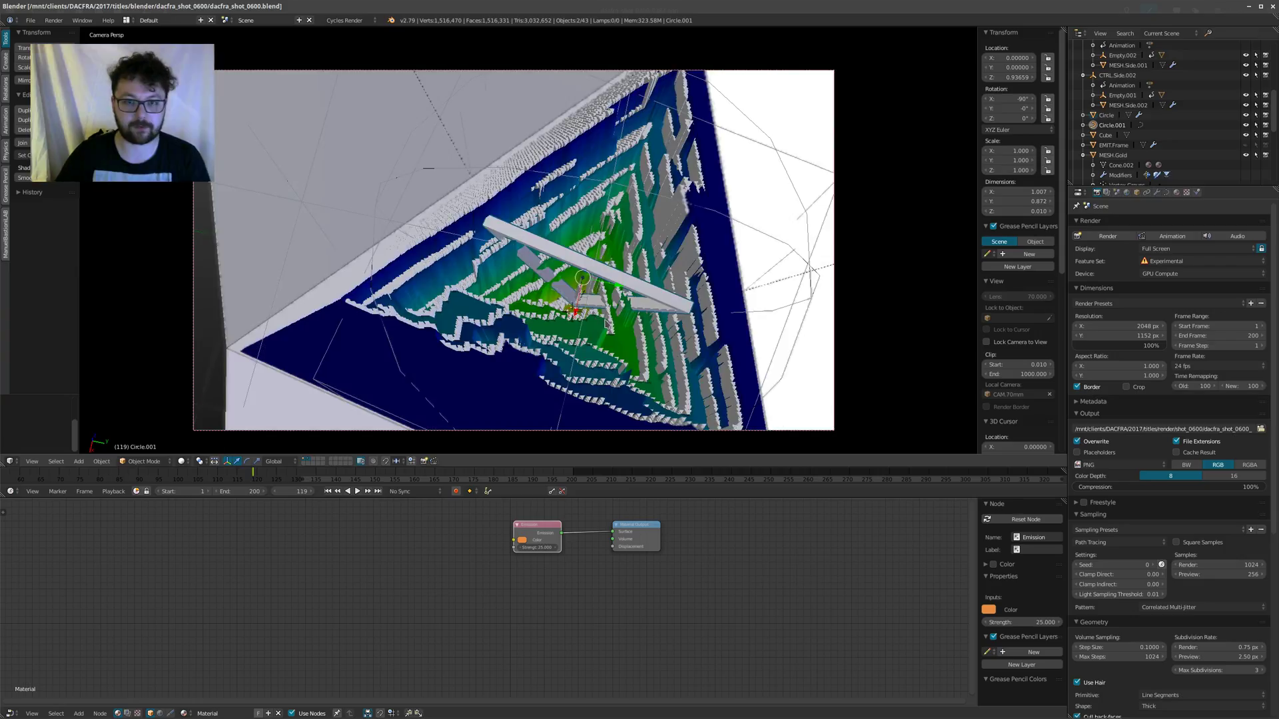
mouse_move(555, 330)
middle_down()
mouse_move(583, 286)
mouse_move(632, 267)
mouse_move(691, 265)
middle_up()
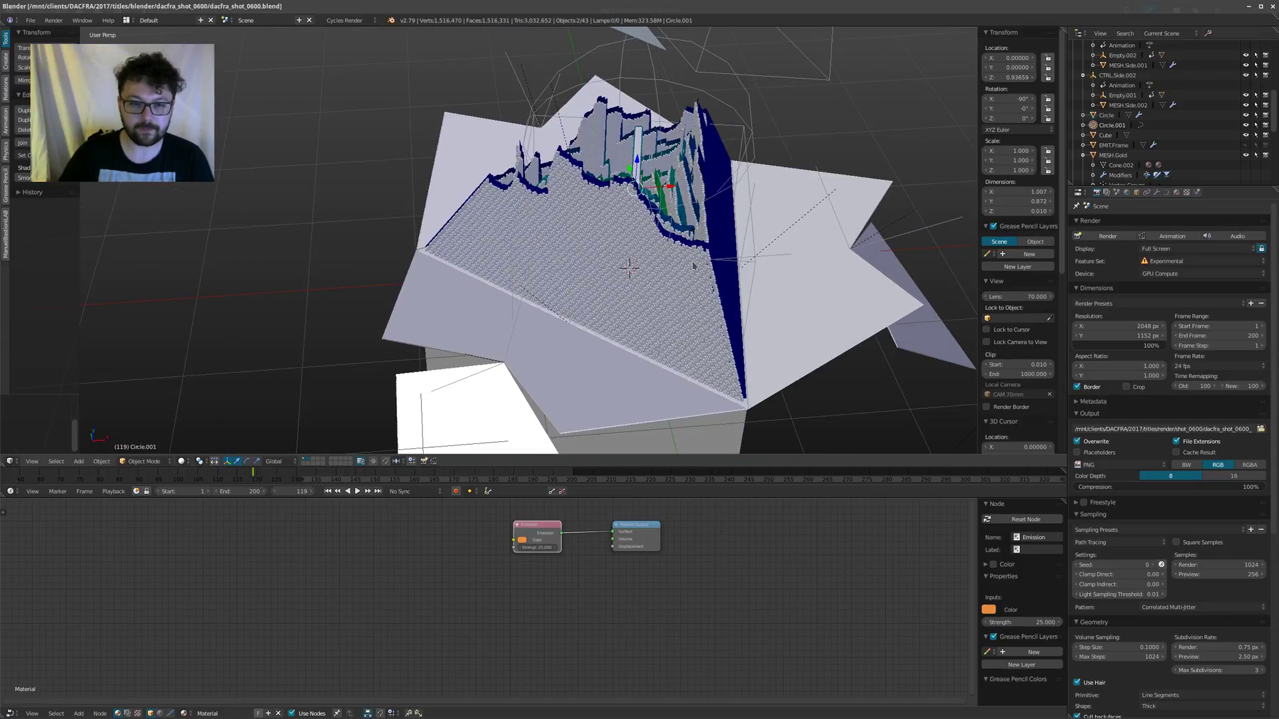
Step: Play the animation from frame 1 with the timeline enlarged and fitted to the full frame range
key(shift+Left)
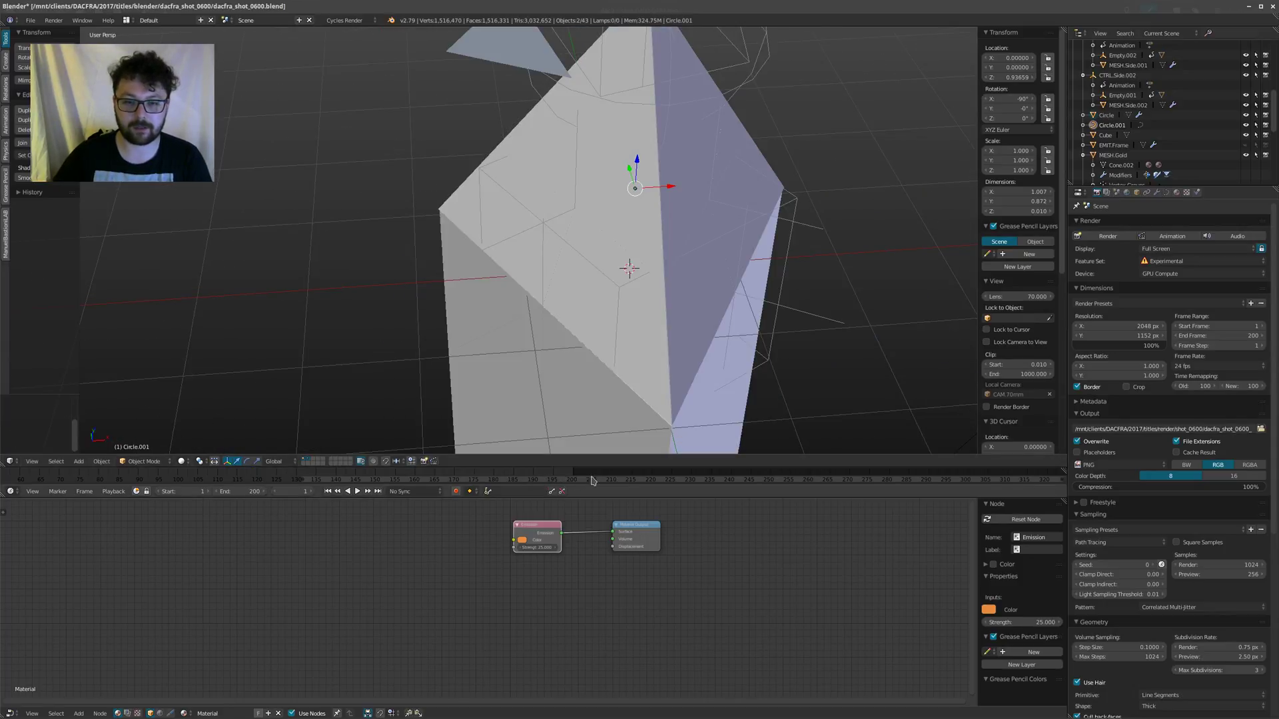
drag(593, 466, 593, 433)
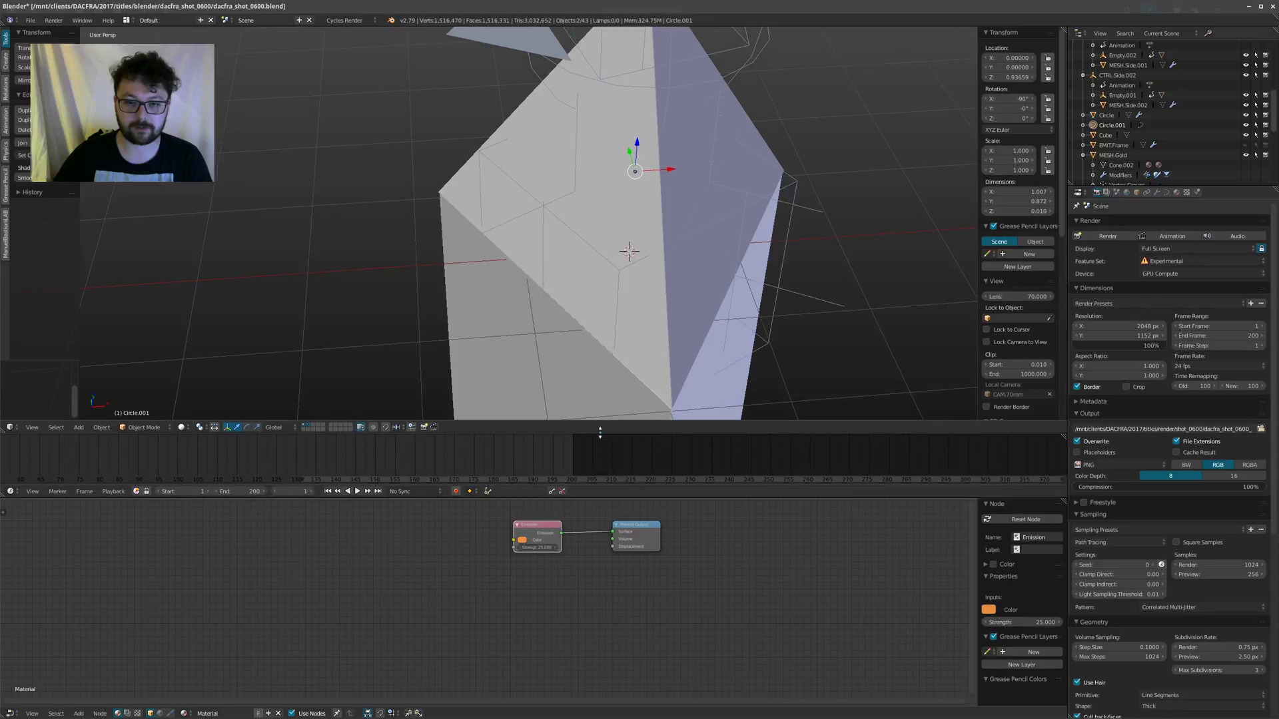
key(Home)
key(alt+a)
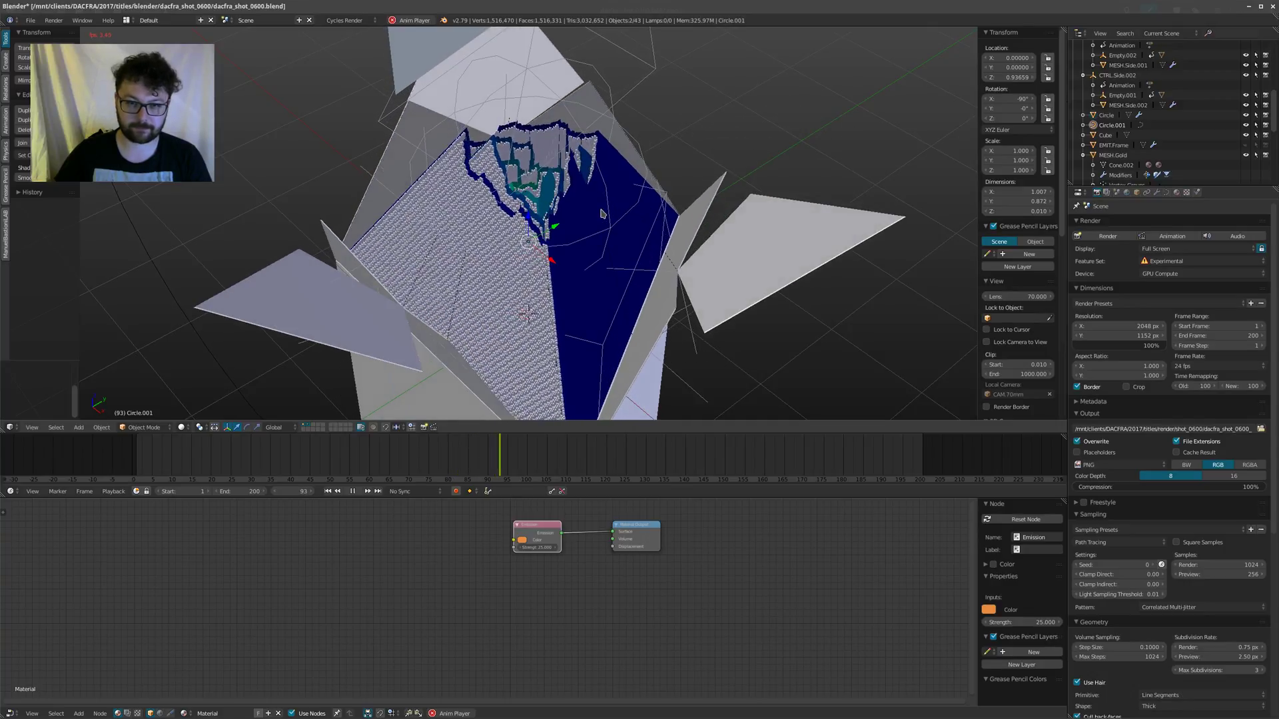
key(alt+a)
Step: Select the MESH.Gold pyramid mesh and play the animation to examine its displaced surface
right_click(682, 234)
key(alt+a)
middle_drag(616, 313, 684, 258)
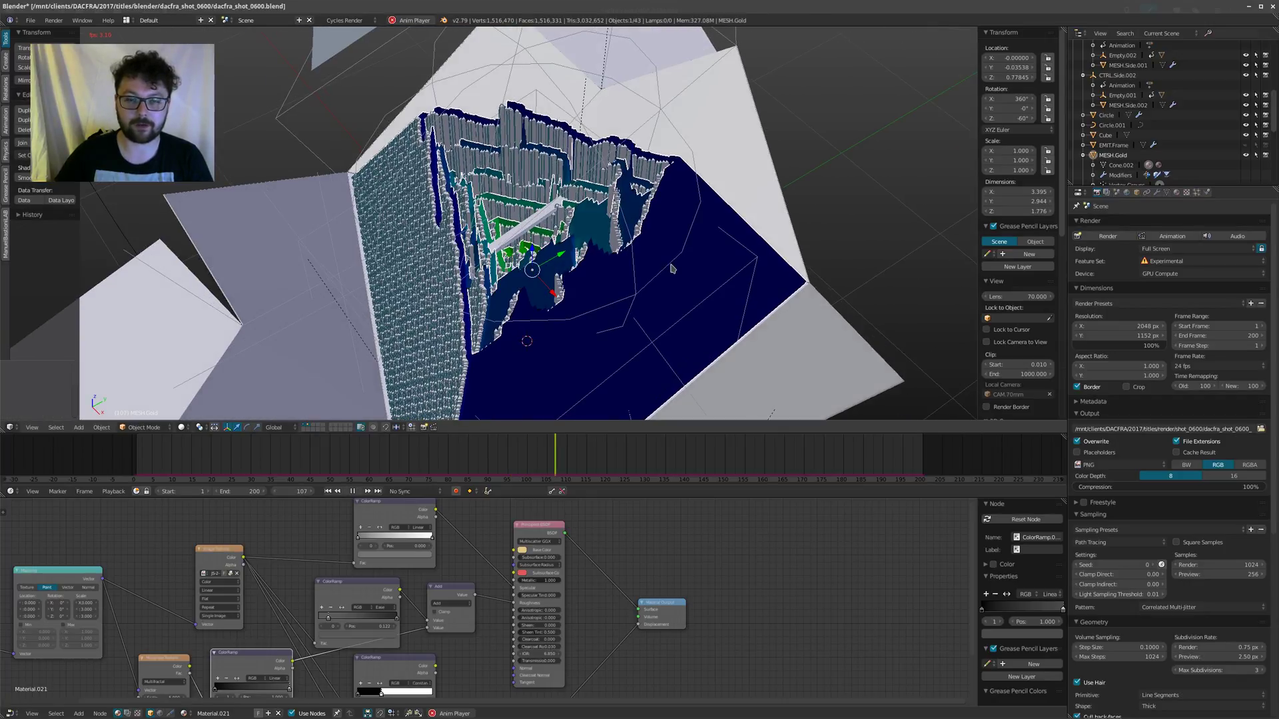
key(alt+a)
middle_drag(619, 301, 566, 320)
scroll(1180, 143, down, 4)
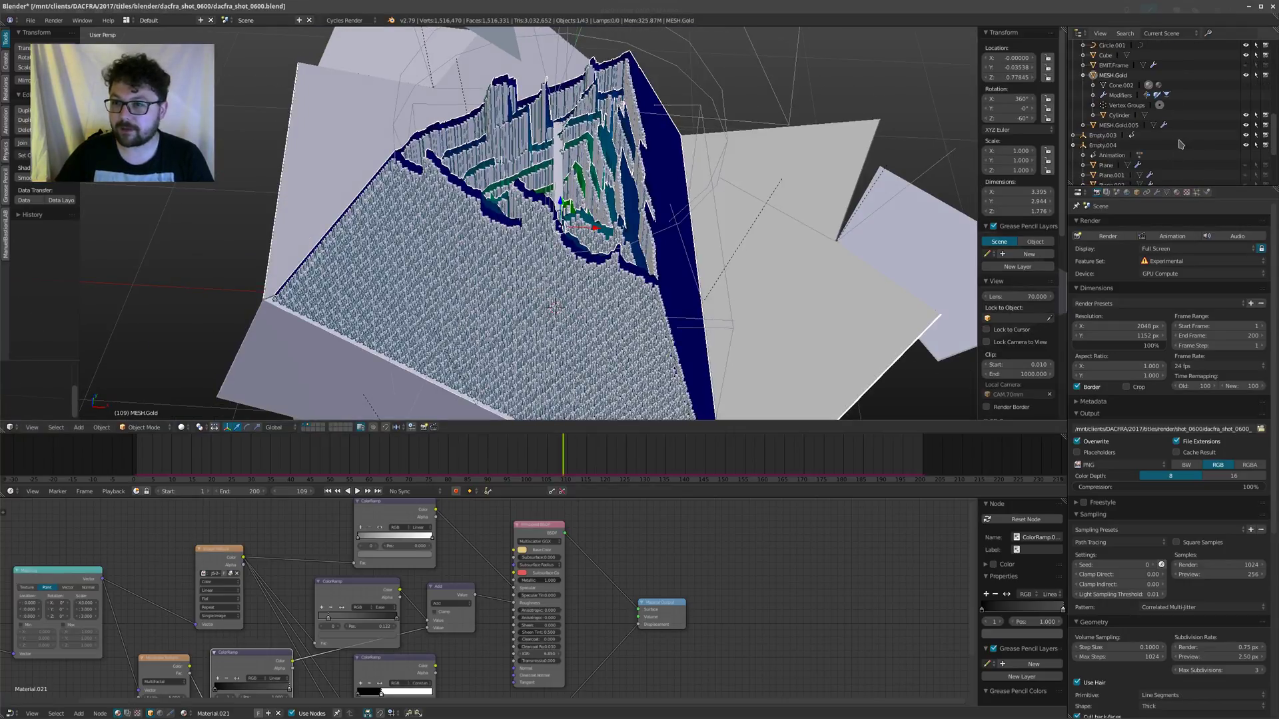
Step: Turn off vertex duplication on MESH.Gold by setting its duplication to None
scroll(1199, 138, down, 5)
scroll(1177, 140, up, 10)
scroll(1176, 140, down, 5)
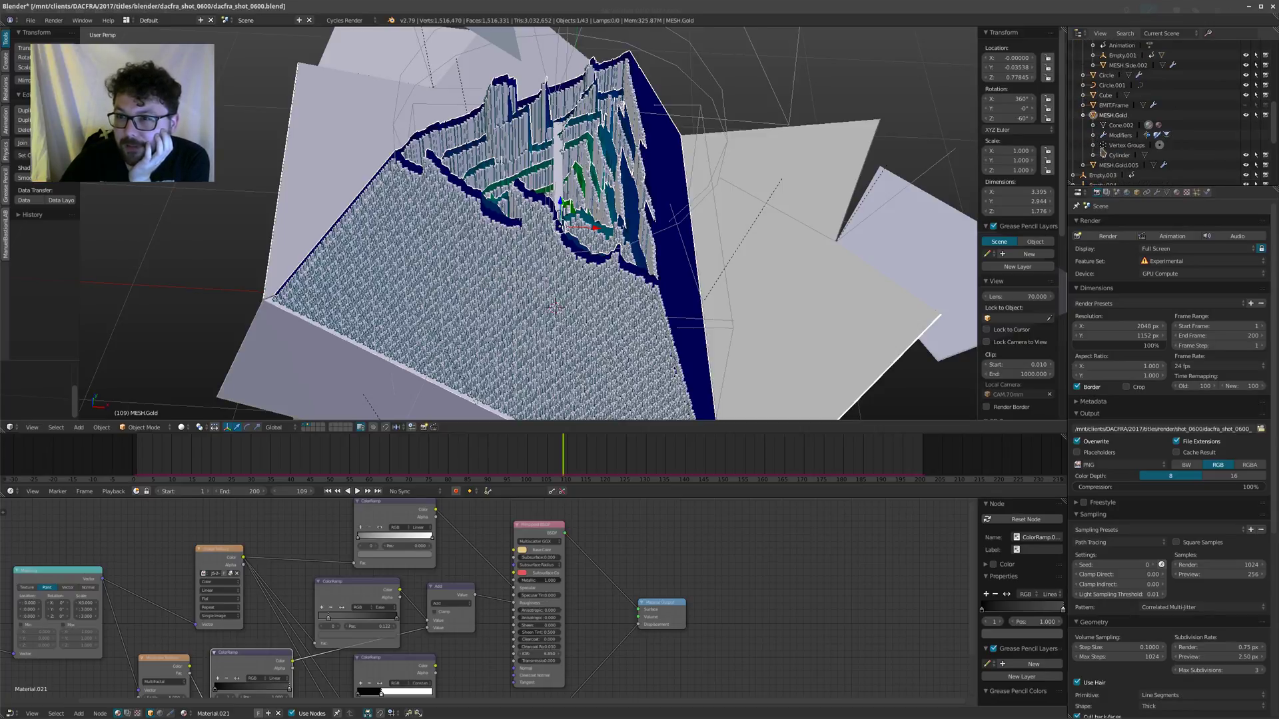
click(1137, 192)
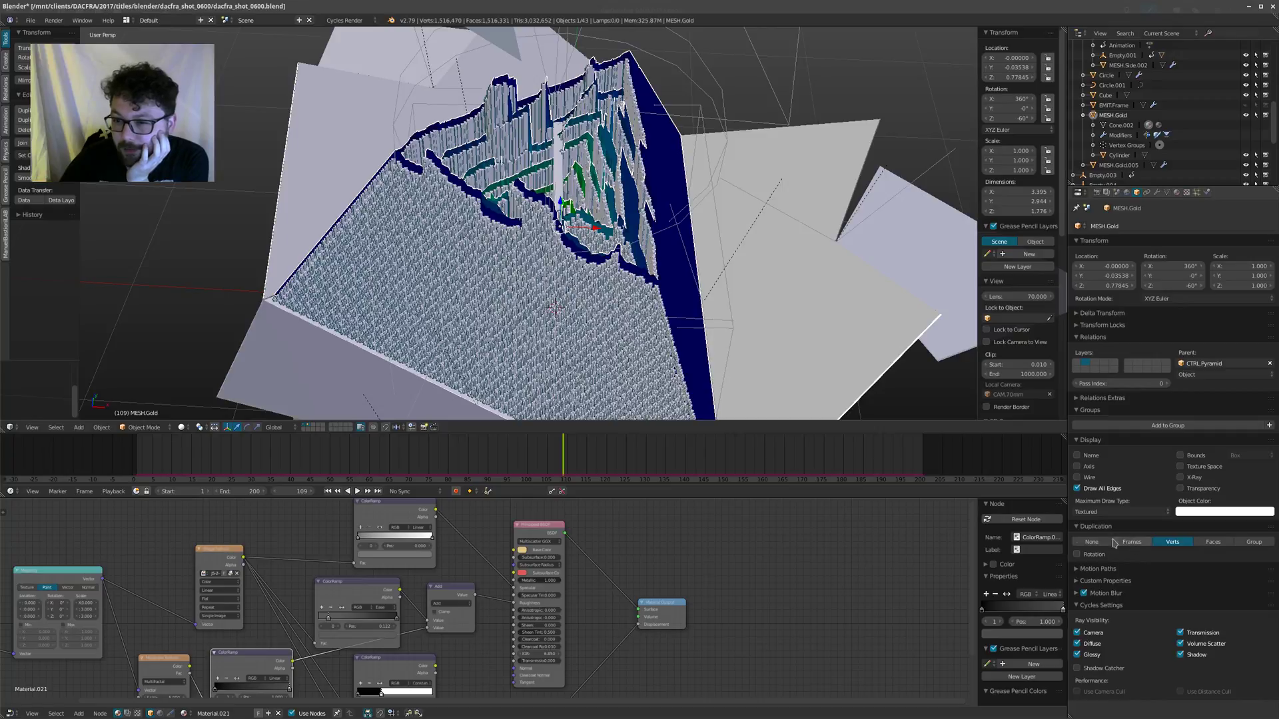
click(1091, 541)
middle_drag(637, 266, 632, 226)
scroll(586, 234, up, 3)
scroll(585, 185, down, 1)
scroll(1037, 395, down, 2)
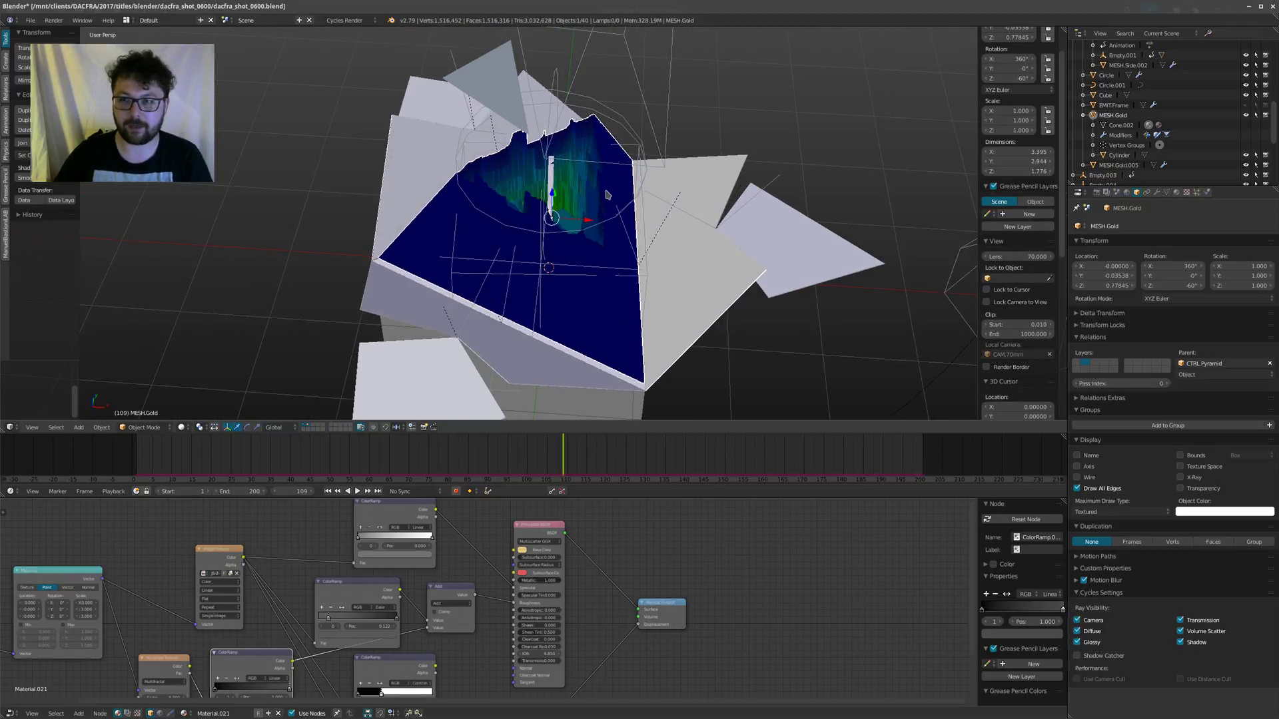
Step: Play the animation and examine the bare displaced surface of the MESH.Gold pyramid
scroll(690, 221, up, 2)
key(alt+a)
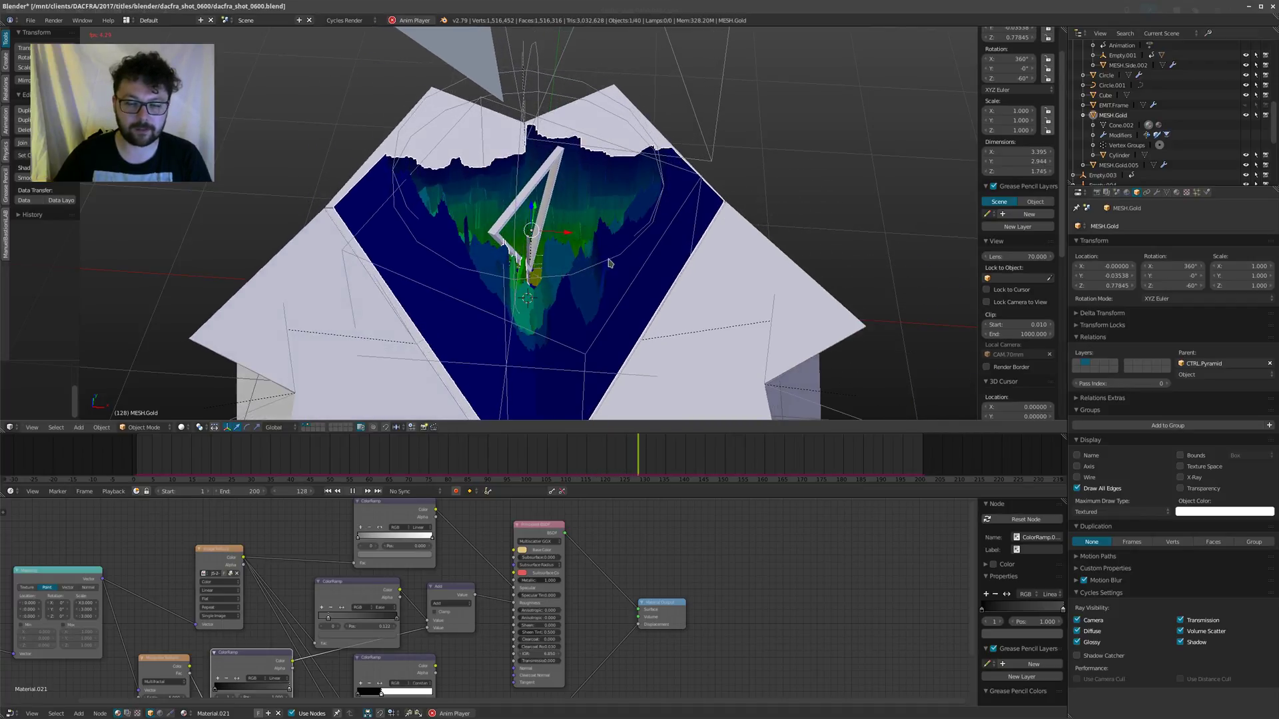
key(alt+a)
scroll(1173, 92, down, 3)
scroll(1173, 91, down, 4)
middle_drag(765, 234, 700, 229)
scroll(596, 203, up, 4)
scroll(700, 229, down, 6)
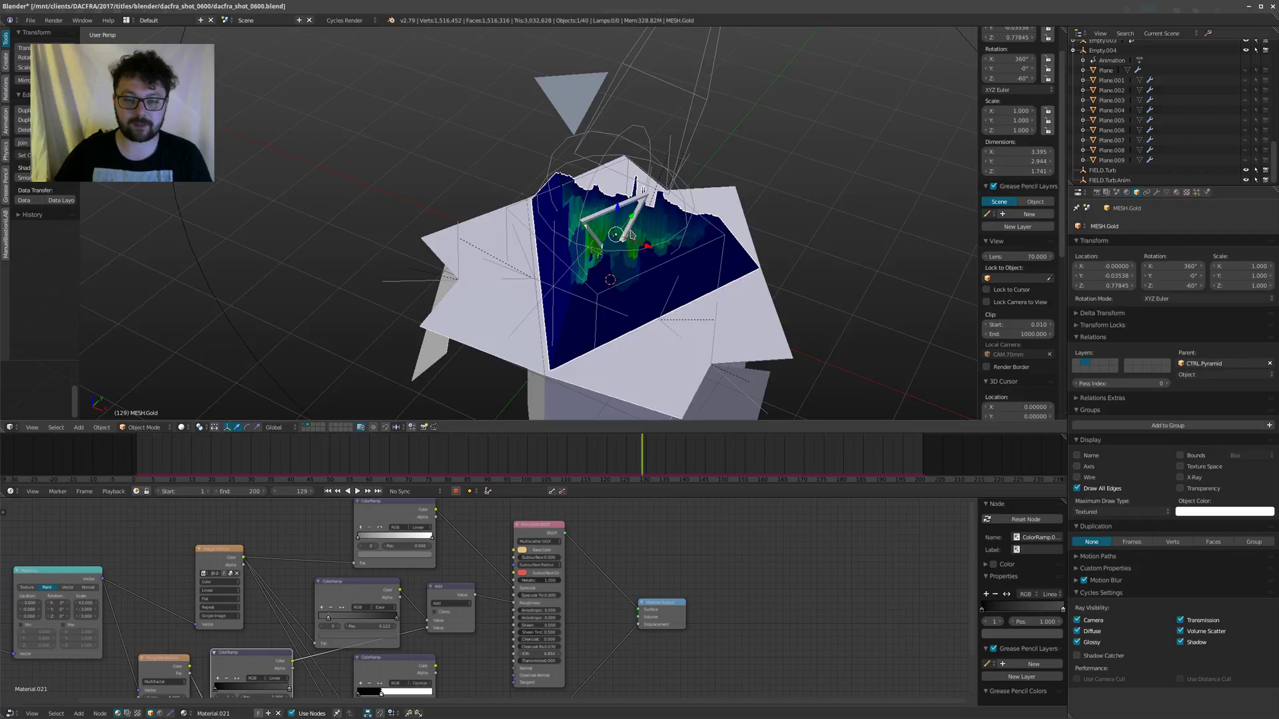
scroll(631, 234, up, 2)
scroll(546, 259, up, 4)
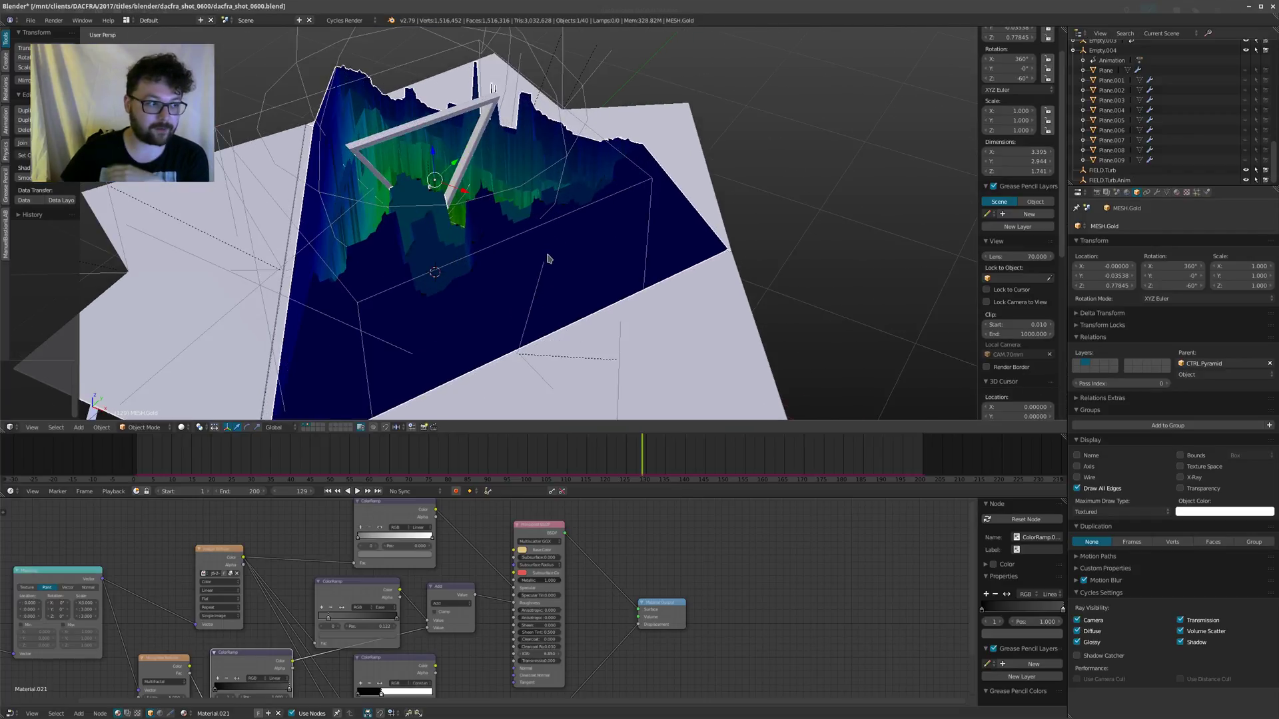
mouse_move(548, 259)
middle_down()
mouse_move(371, 243)
mouse_move(366, 270)
mouse_move(533, 264)
middle_up()
scroll(366, 270, down, 4)
Step: Make Plane through Plane.009 under Empty.004 visible in the viewport
drag(1246, 70, 1247, 161)
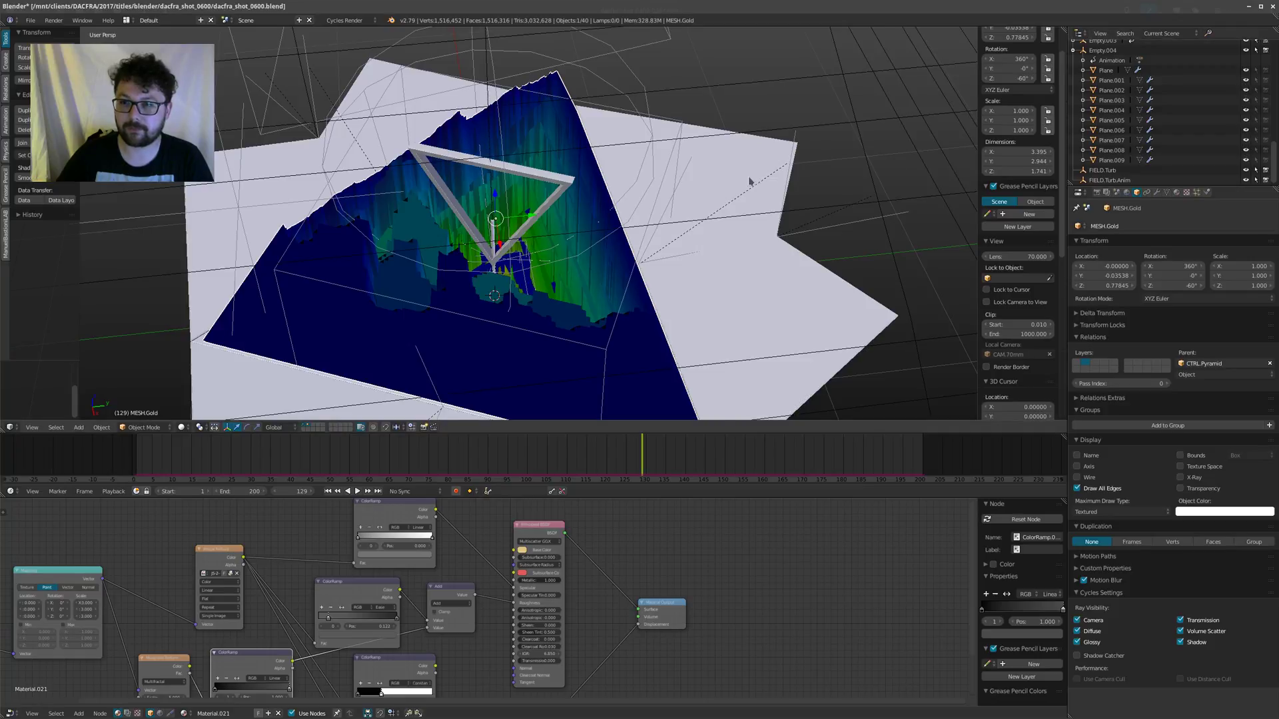
scroll(749, 181, down, 5)
middle_drag(749, 181, 821, 111)
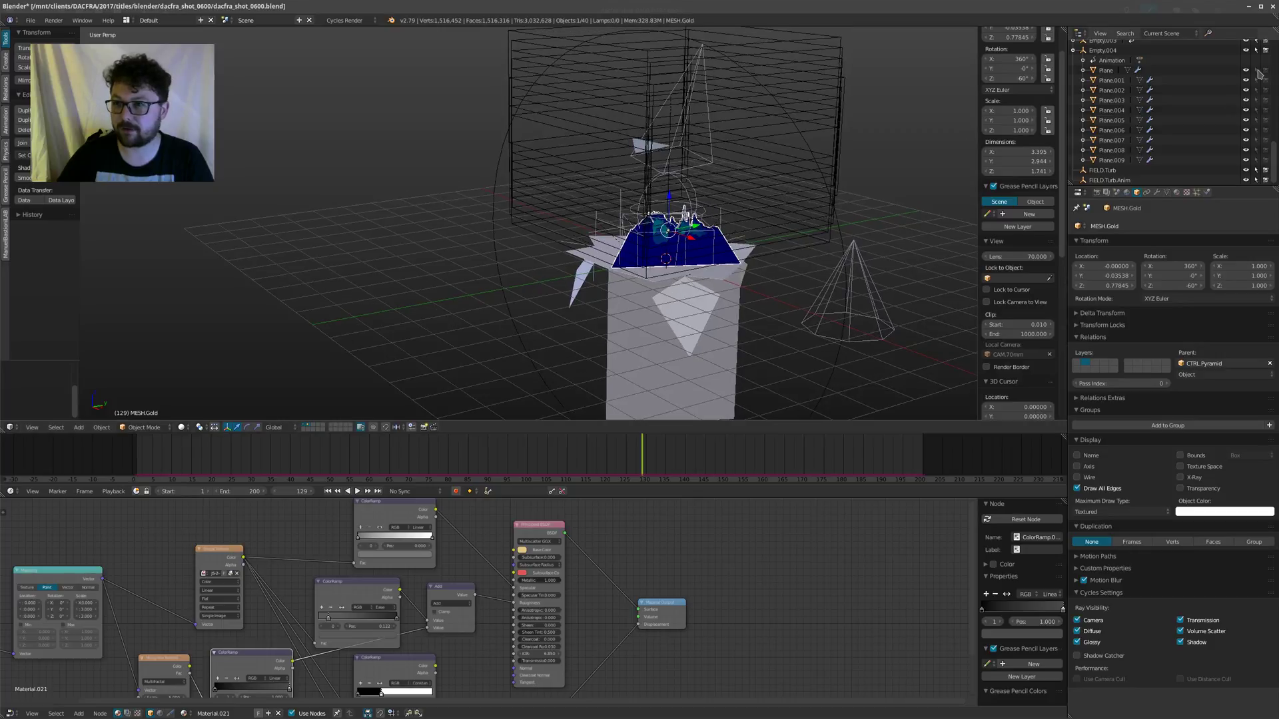
Step: Select Plane.001 through Plane.009 and set the maximum draw type of Plane.009 to Solid
click(1111, 80)
ctrl+click(1111, 90)
ctrl+click(1111, 100)
ctrl+click(1111, 109)
ctrl+click(1111, 120)
ctrl+click(1111, 130)
ctrl+click(1110, 140)
ctrl+click(1111, 150)
ctrl+click(1111, 160)
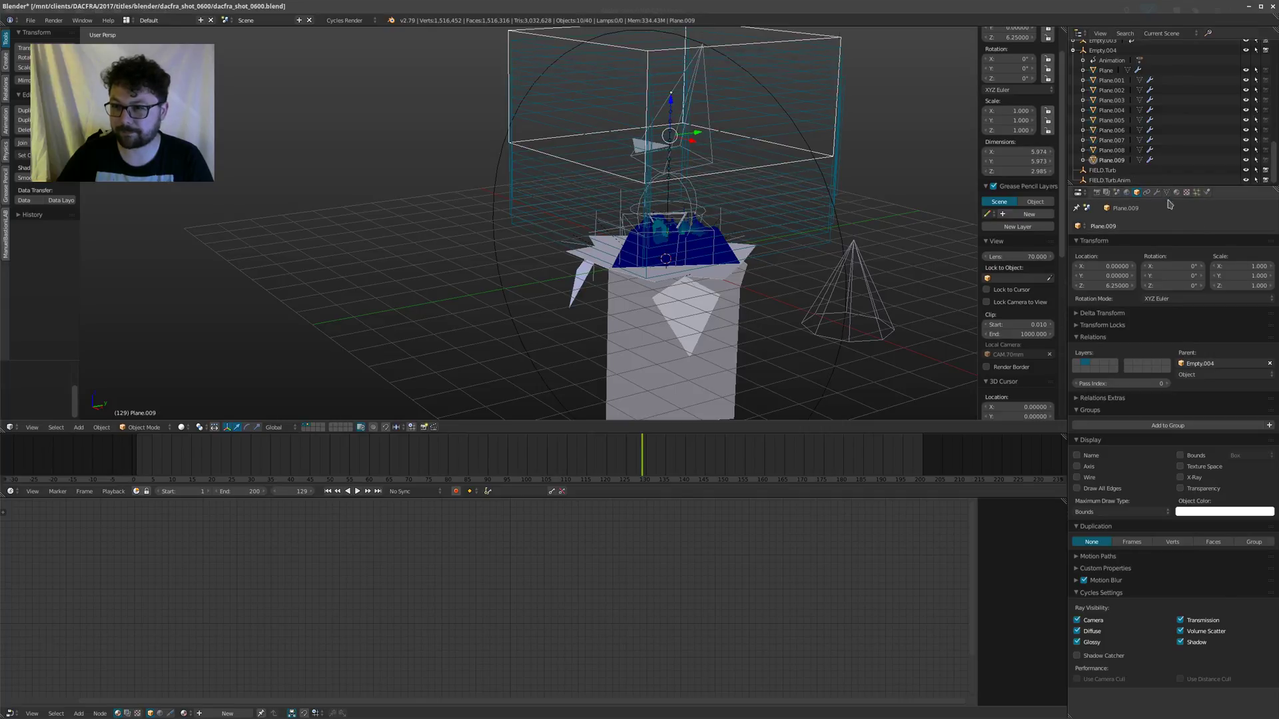
click(1157, 193)
click(1137, 193)
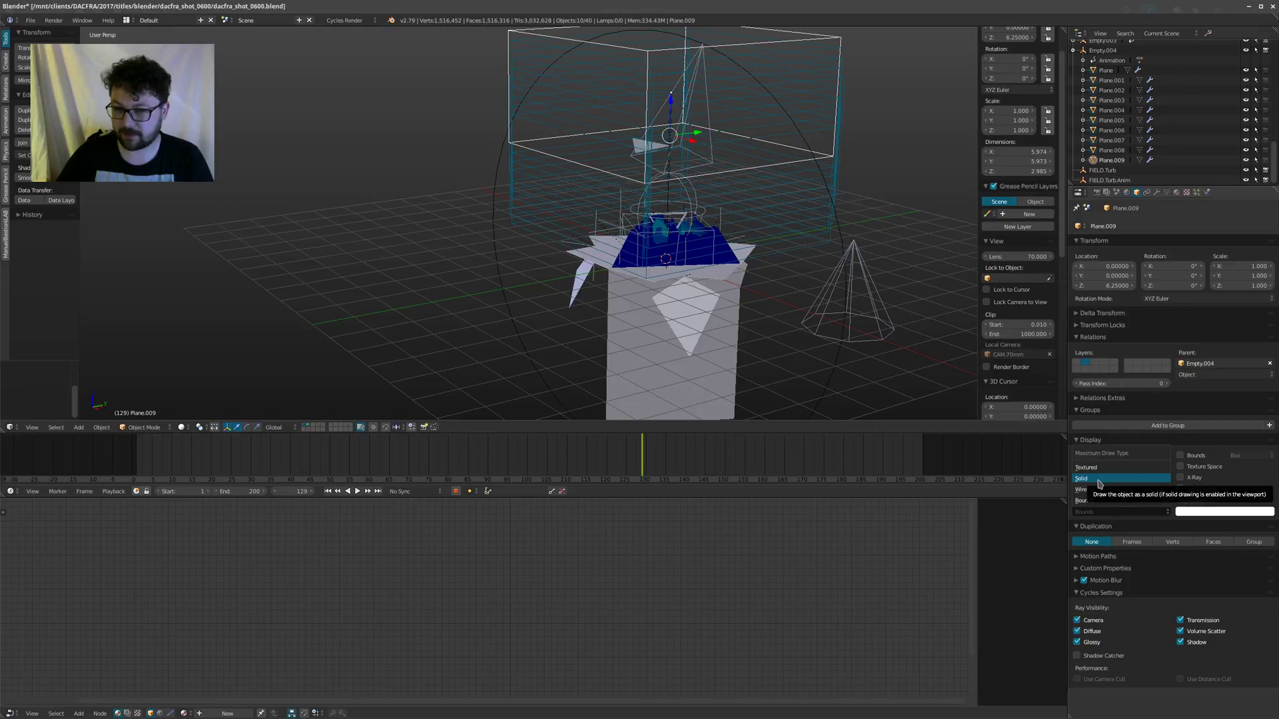
click(1106, 511)
click(1098, 490)
click(1106, 511)
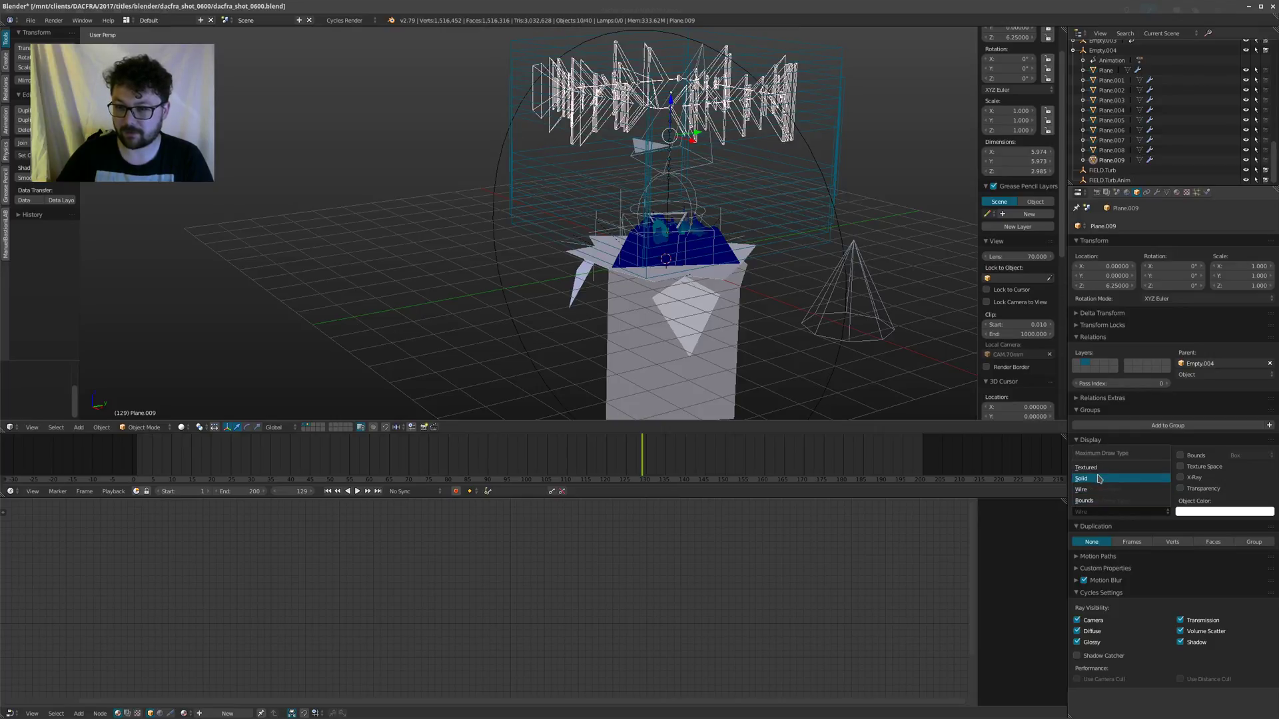
click(1099, 479)
scroll(626, 227, up, 5)
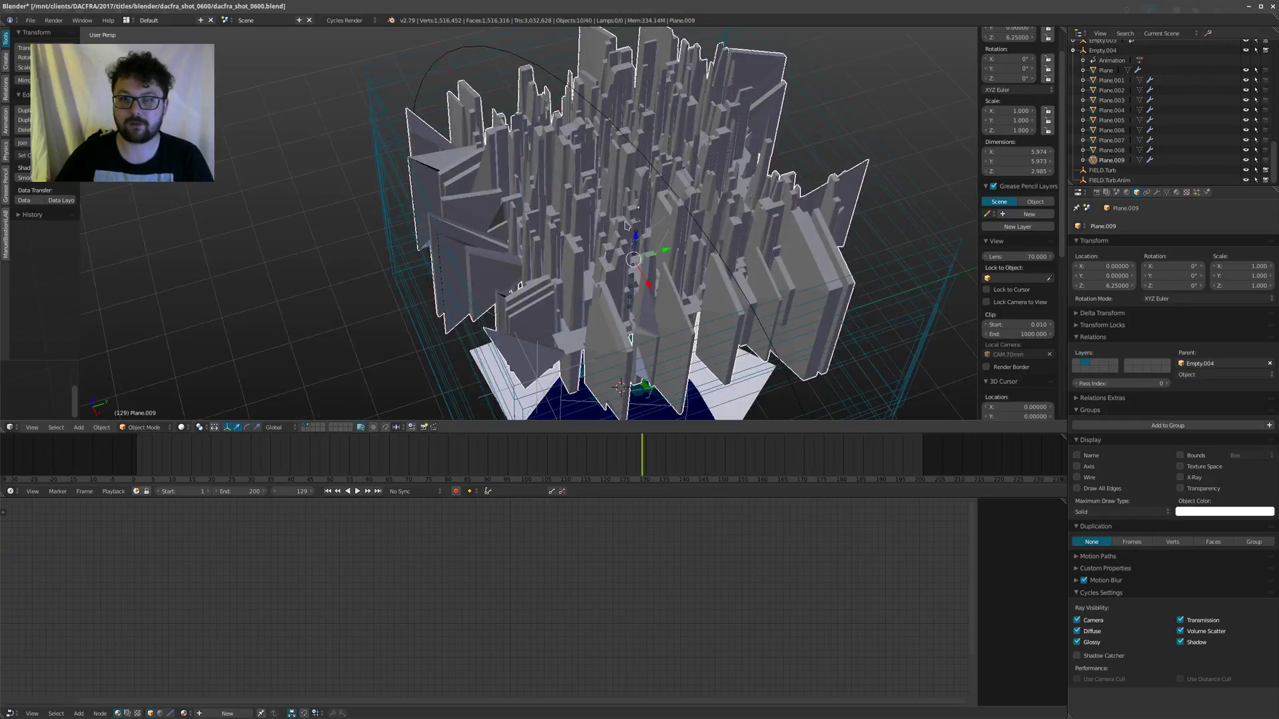
Step: Select only Plane.009, show its modifier stack and return to the first frame to examine its shape
scroll(626, 226, up, 2)
right_click(626, 226)
scroll(626, 226, down, 4)
middle_drag(627, 226, 673, 178)
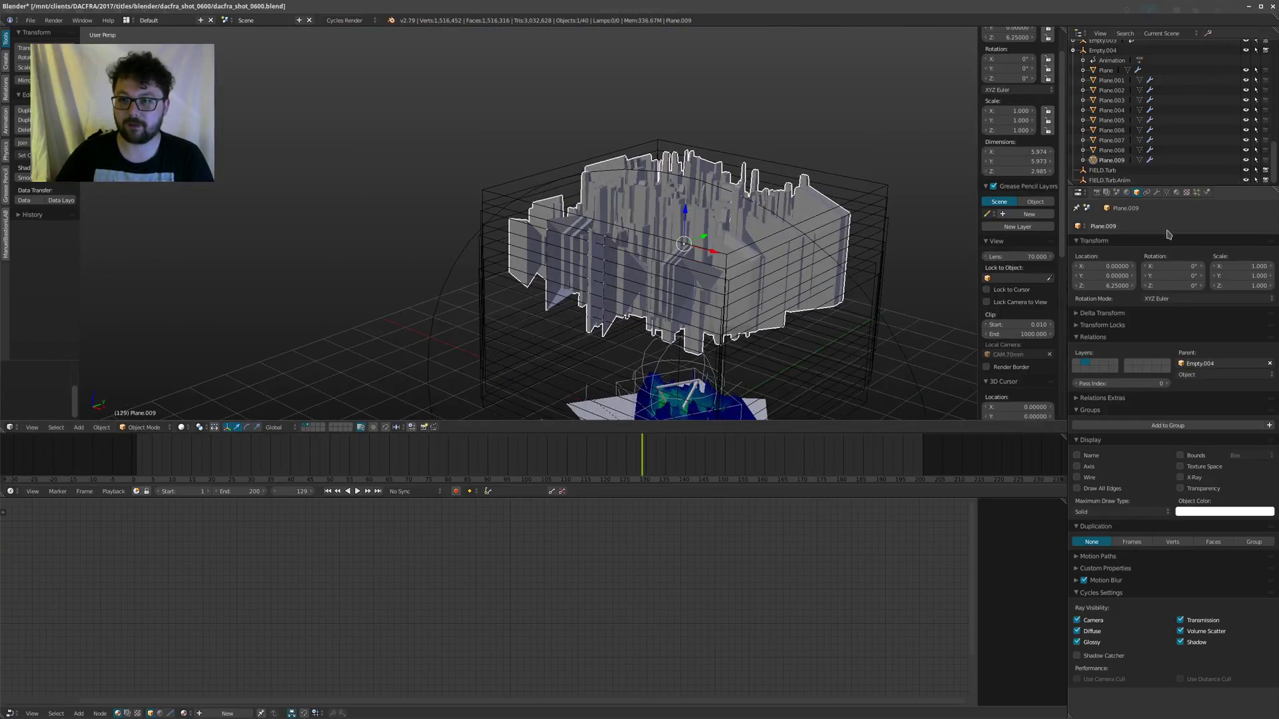
click(1156, 192)
middle_drag(766, 373, 786, 403)
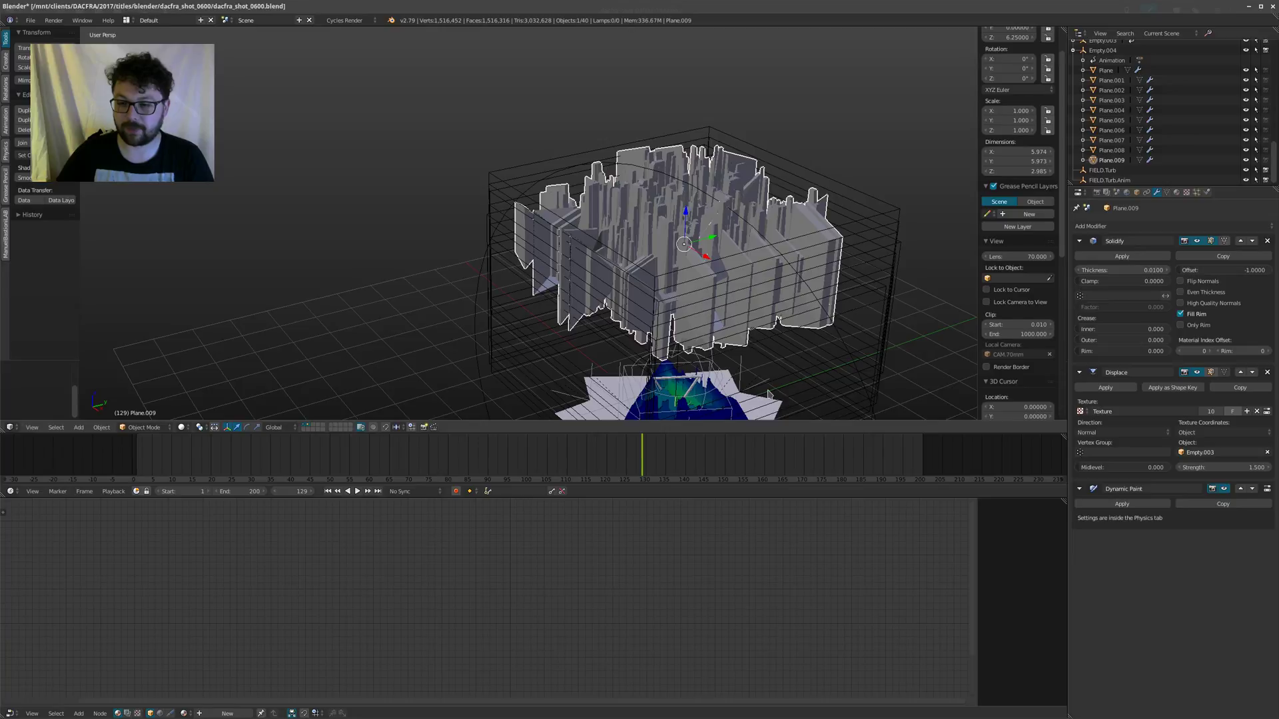
key(shift+Left)
middle_drag(674, 152, 616, 192)
scroll(602, 200, up, 3)
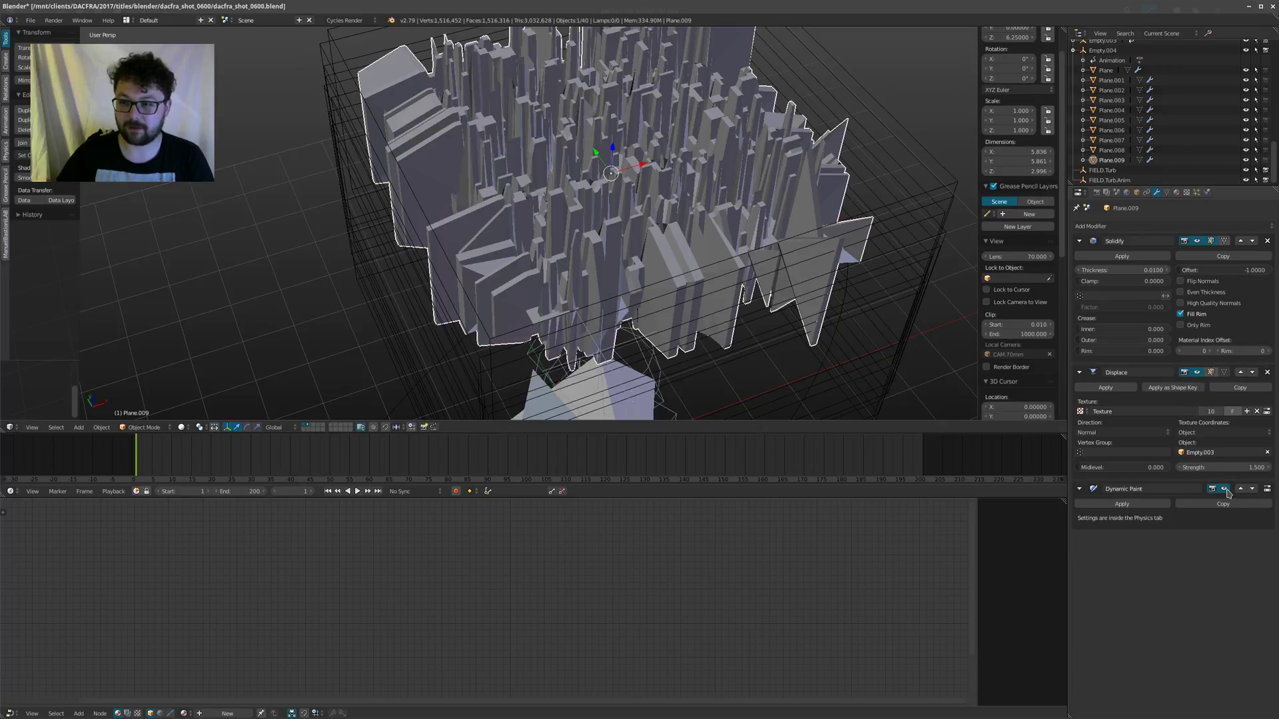
Step: Toggle the viewport display of Plane.009's Displace and Solidify modifiers to compare the flat and displaced plane
click(1197, 373)
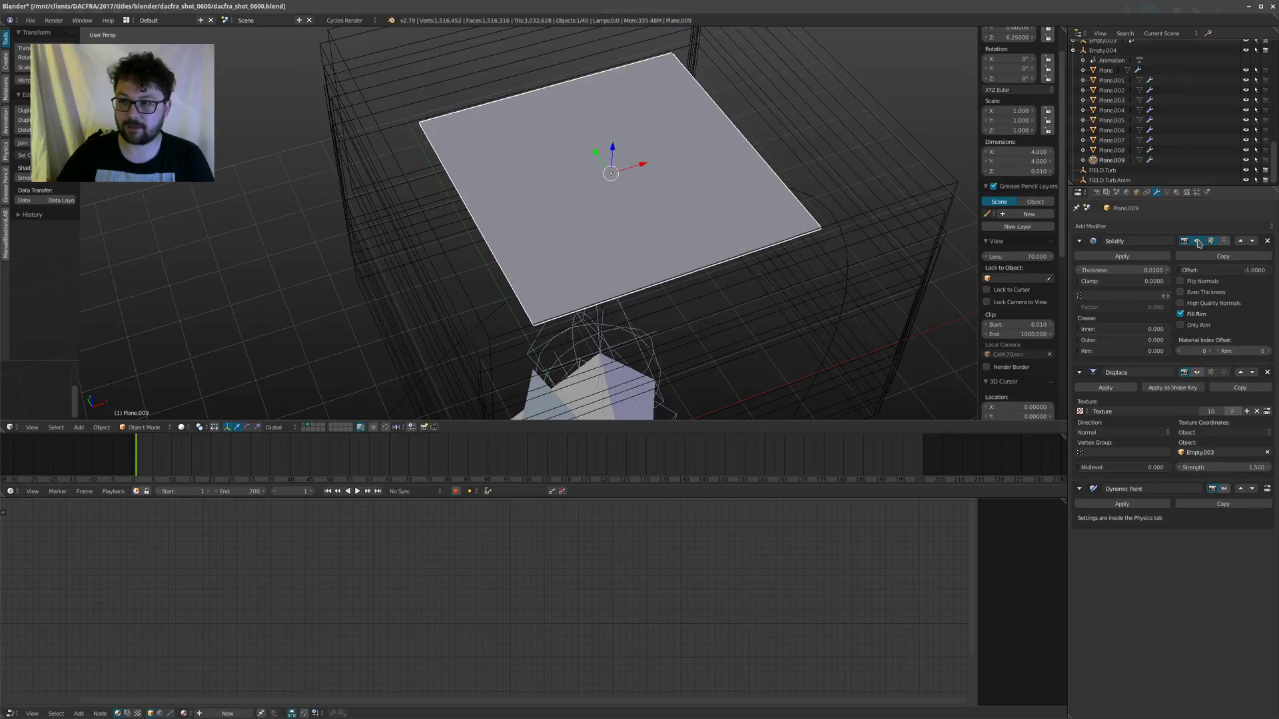
click(1196, 242)
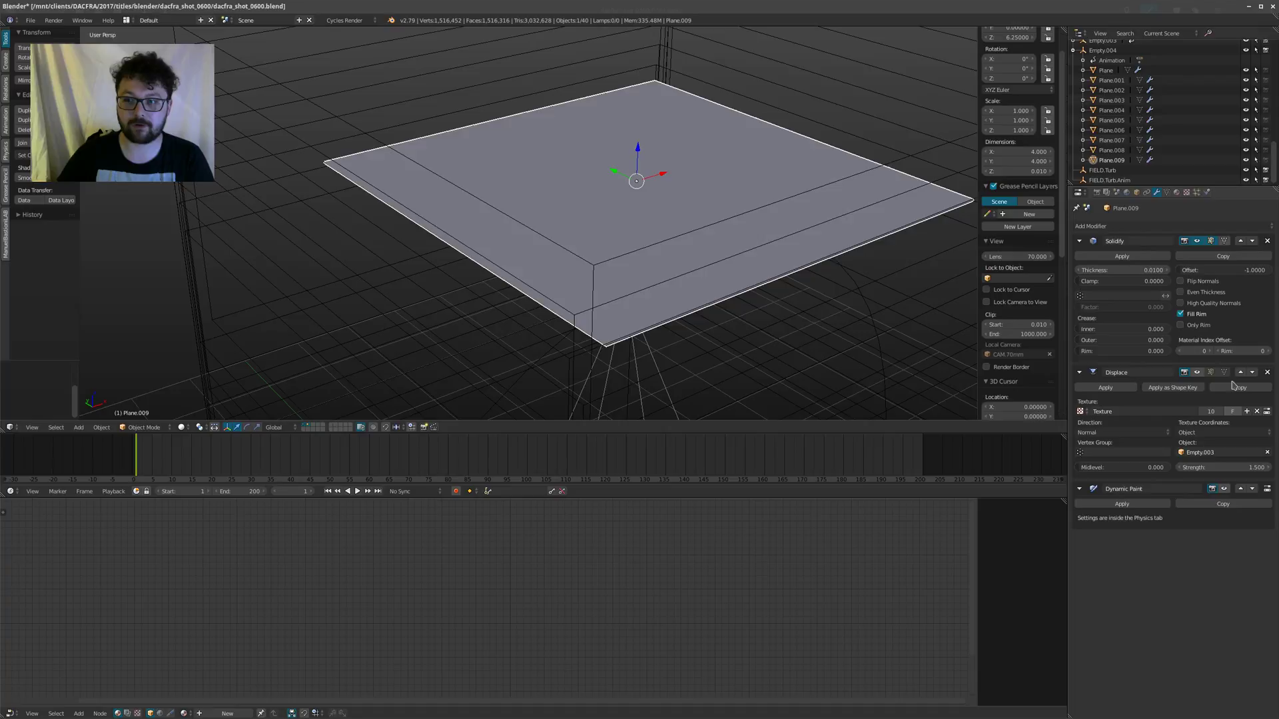
click(1197, 373)
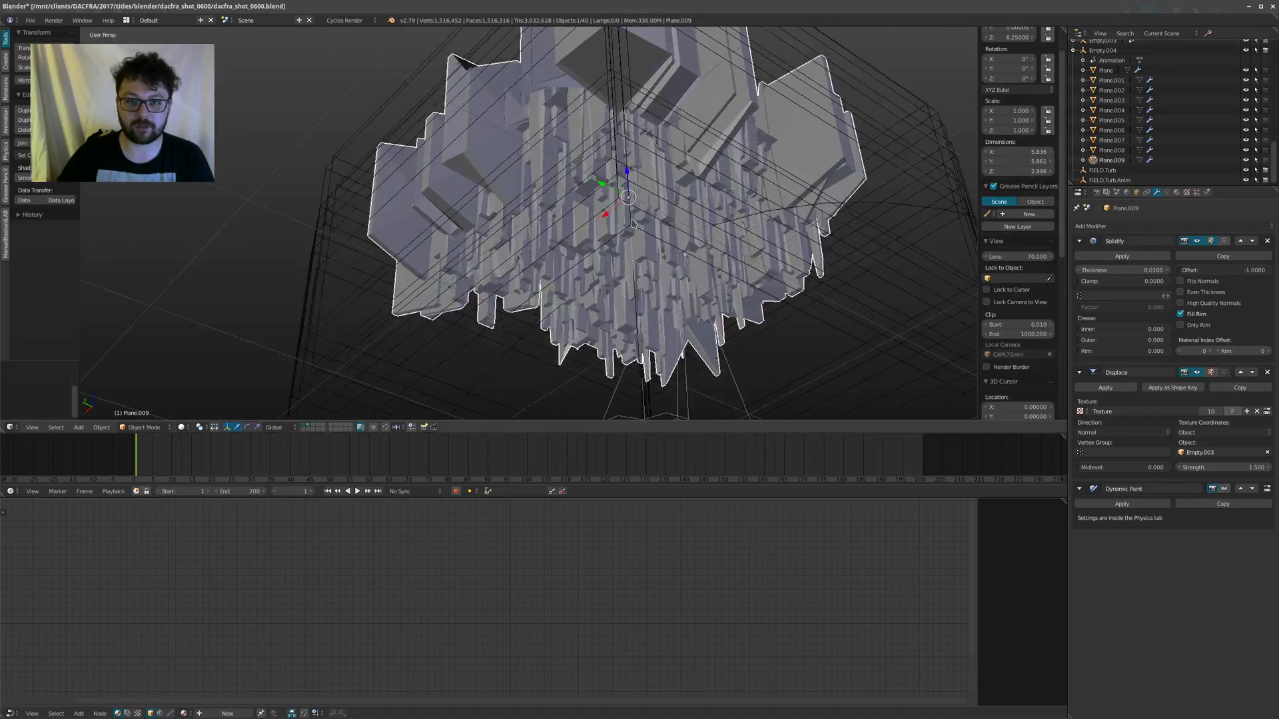
middle_drag(700, 227, 667, 268)
Step: Play the animation to examine how the displaced Plane.009 moves above the pyramid
scroll(593, 265, down, 2)
scroll(679, 320, down, 3)
shift+middle_drag(689, 363, 685, 288)
key(alt+a)
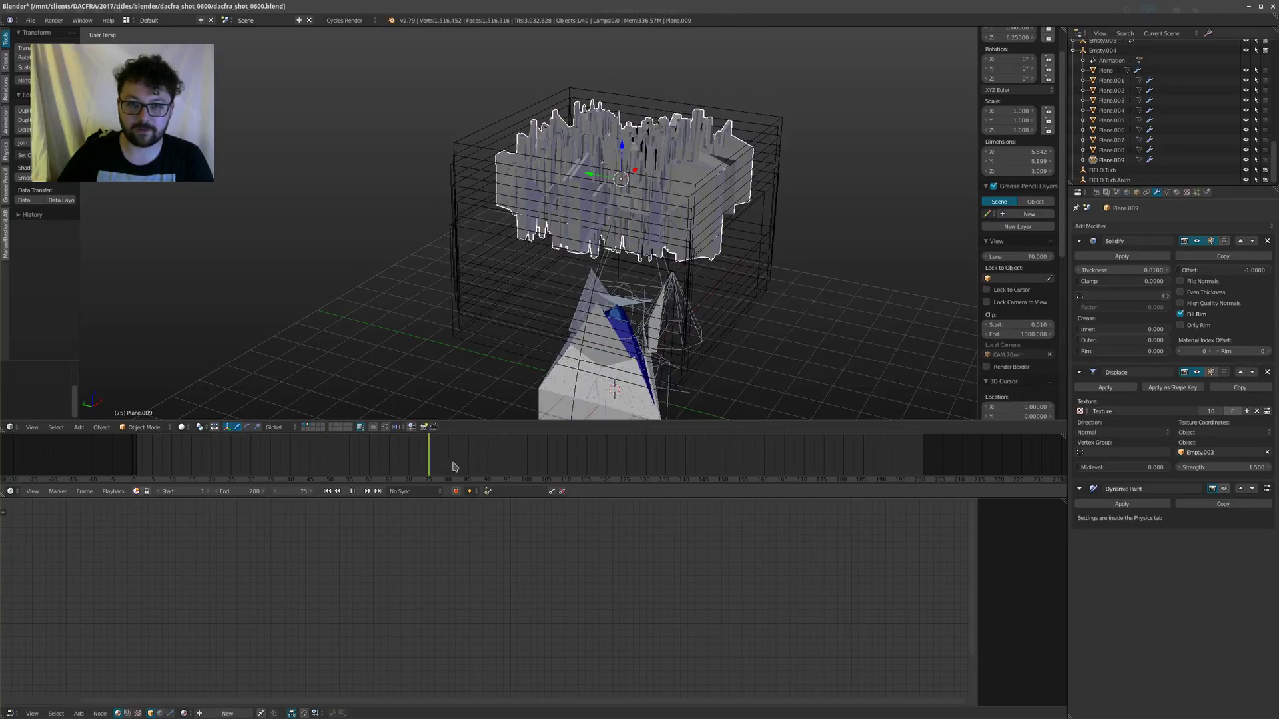
key(alt+a)
Step: Select the MESH.Gold pyramid and examine it from the side beneath the stacked planes
scroll(739, 363, up, 1)
shift+middle_drag(752, 356, 753, 243)
right_click(774, 250)
scroll(626, 286, up, 6)
right_click(651, 281)
middle_drag(651, 281, 466, 111)
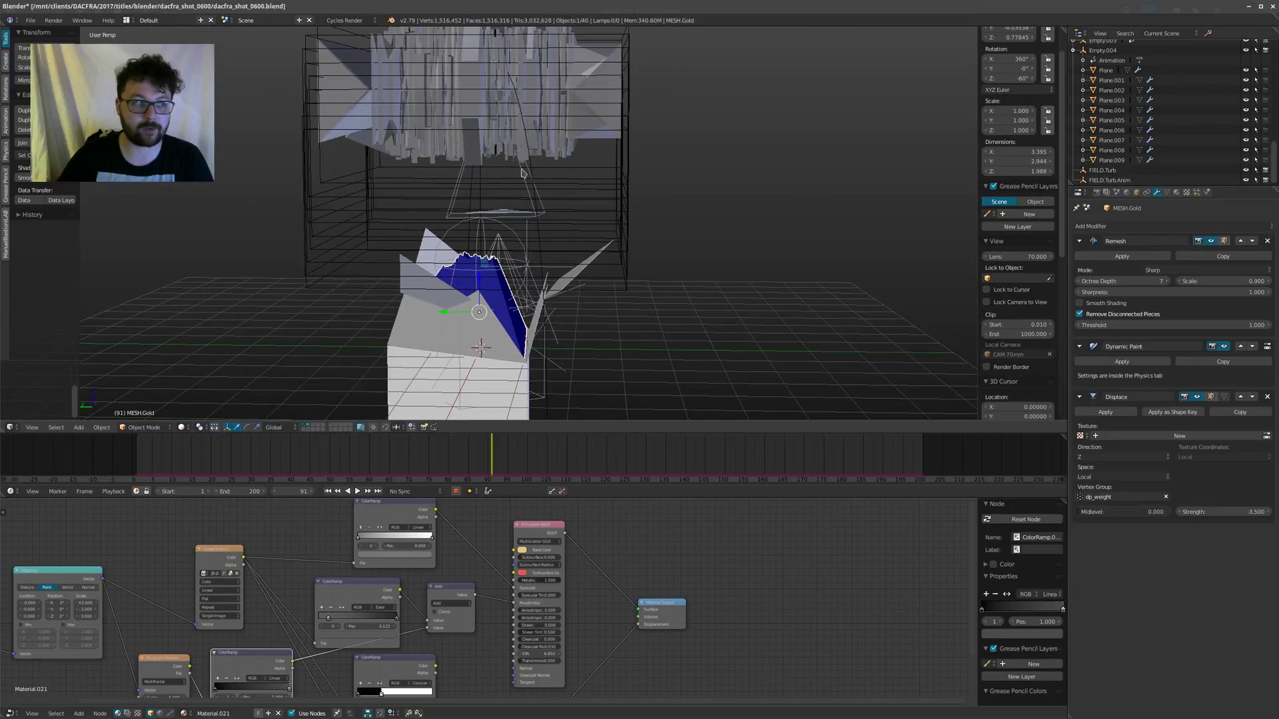
Step: Set the maximum draw type of the lowest plane, Plane, to Solid and examine where it meets the pyramid
right_click(609, 293)
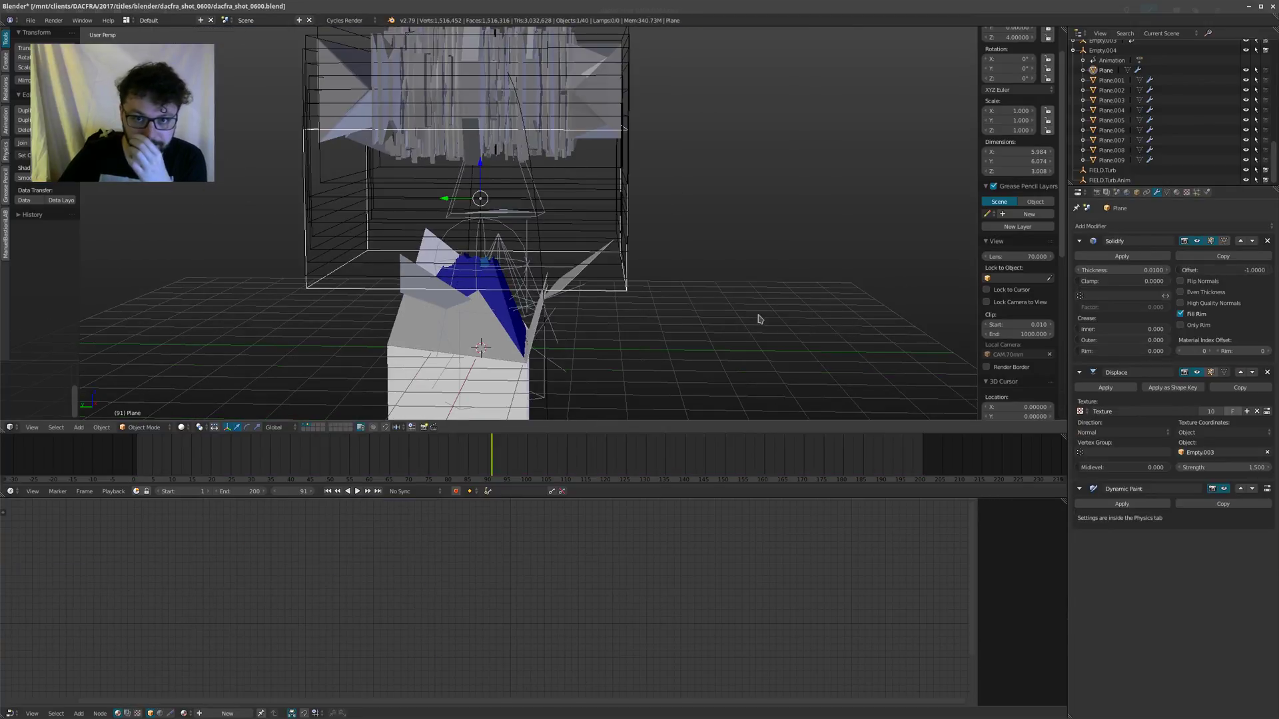
click(1137, 192)
click(1110, 512)
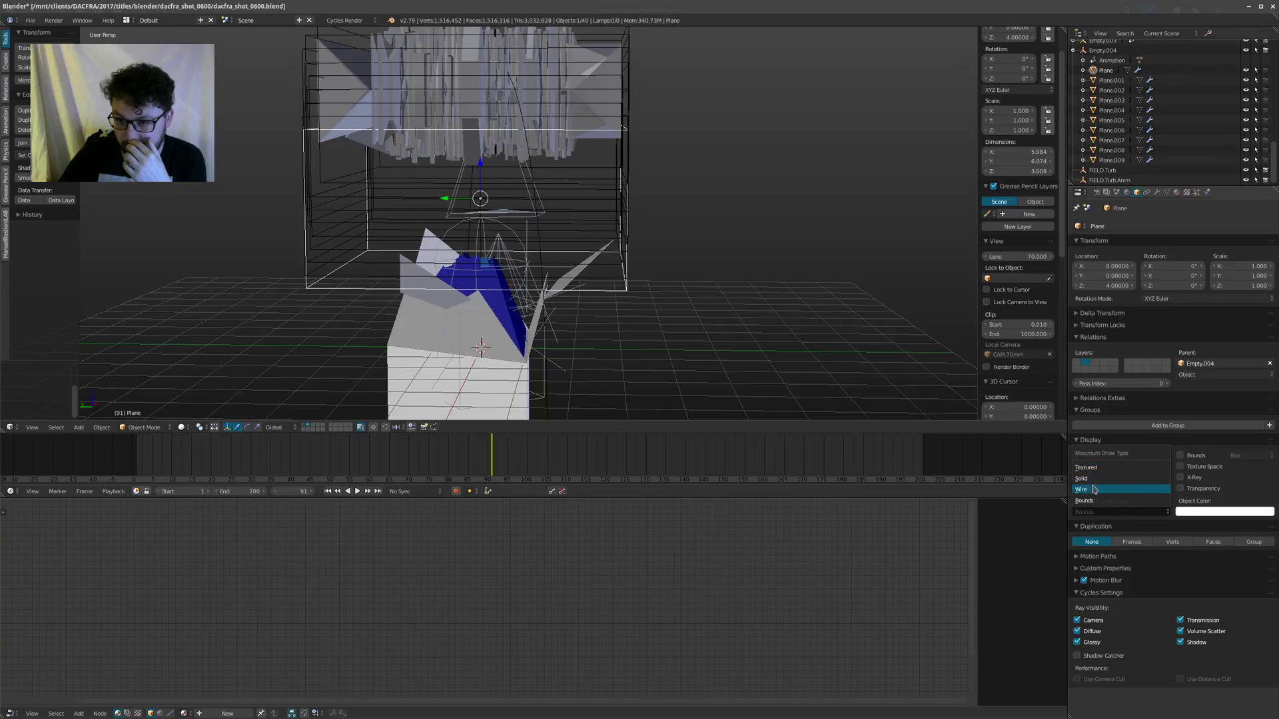
click(1096, 480)
scroll(506, 289, up, 3)
middle_drag(507, 289, 378, 303)
scroll(493, 266, up, 4)
middle_drag(459, 287, 549, 267)
Step: Set Plane's maximum draw type to Wire and enable Draw All Edges
click(1120, 511)
click(1107, 490)
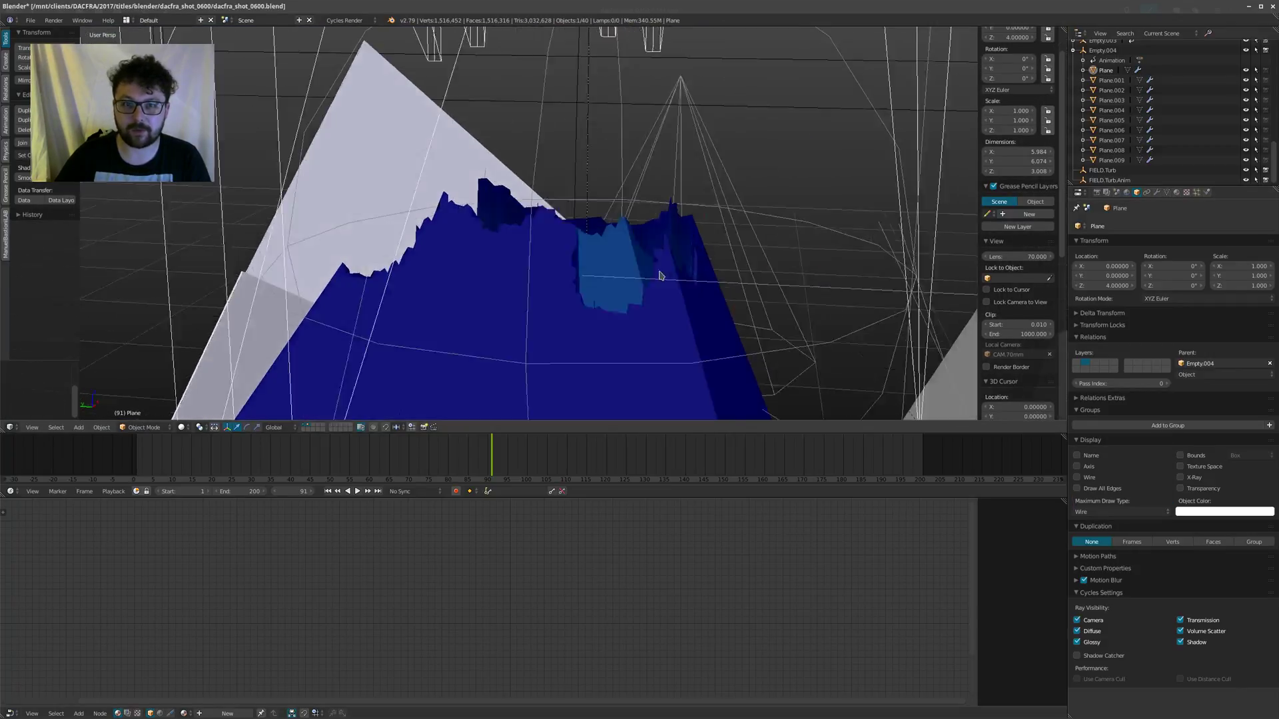
scroll(659, 275, down, 5)
middle_drag(659, 275, 902, 374)
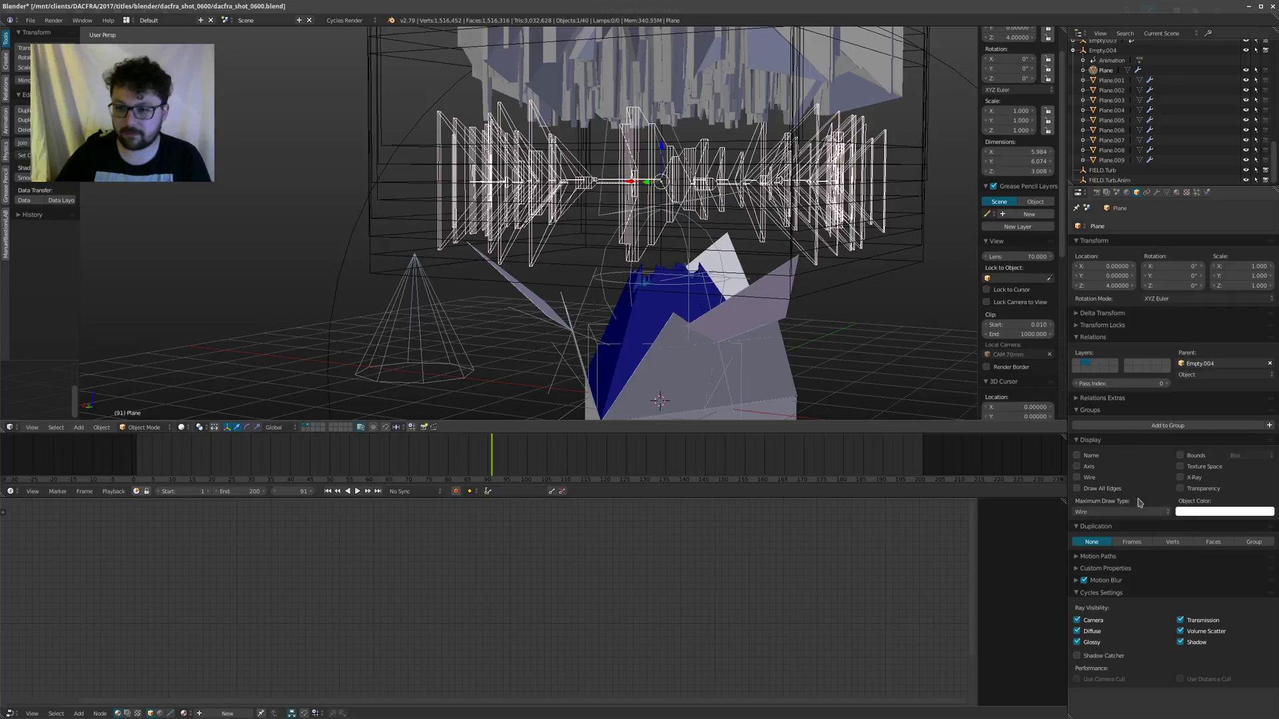
click(1106, 489)
scroll(658, 267, up, 6)
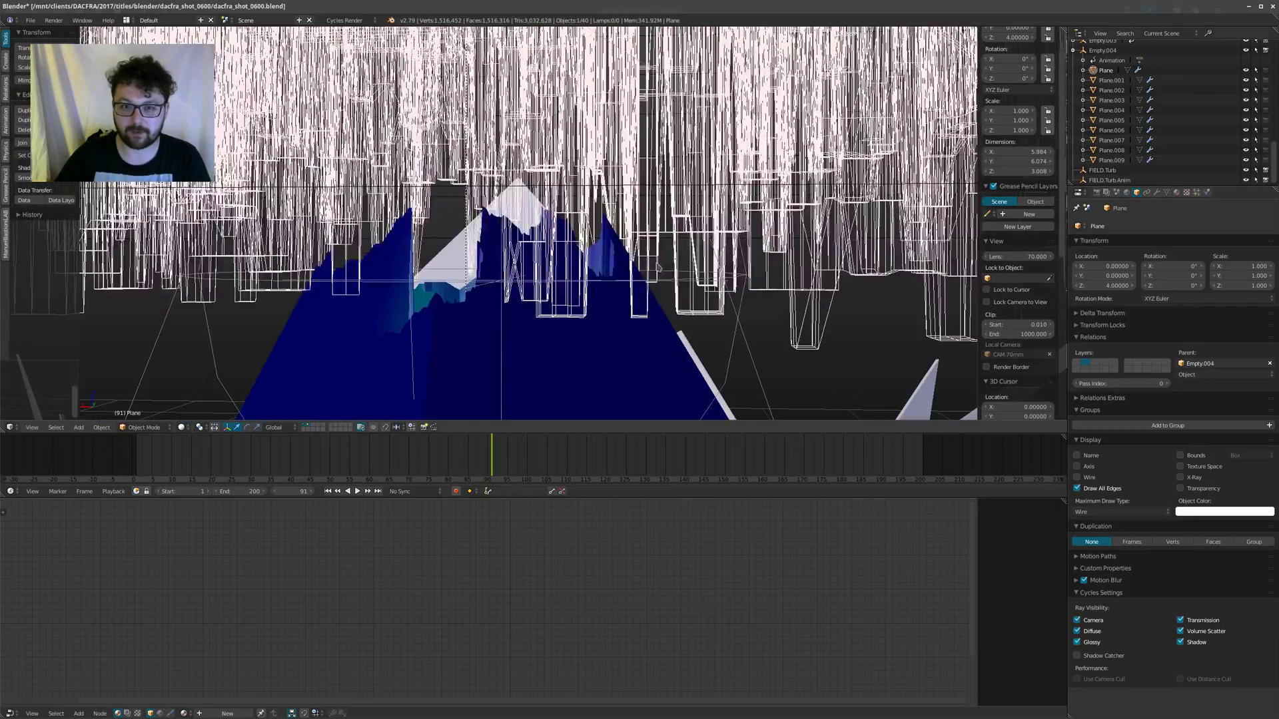
scroll(658, 267, up, 4)
Step: Play the animation to examine how Plane's wireframe intersects the pyramid's tip
key(alt+a)
scroll(626, 265, down, 8)
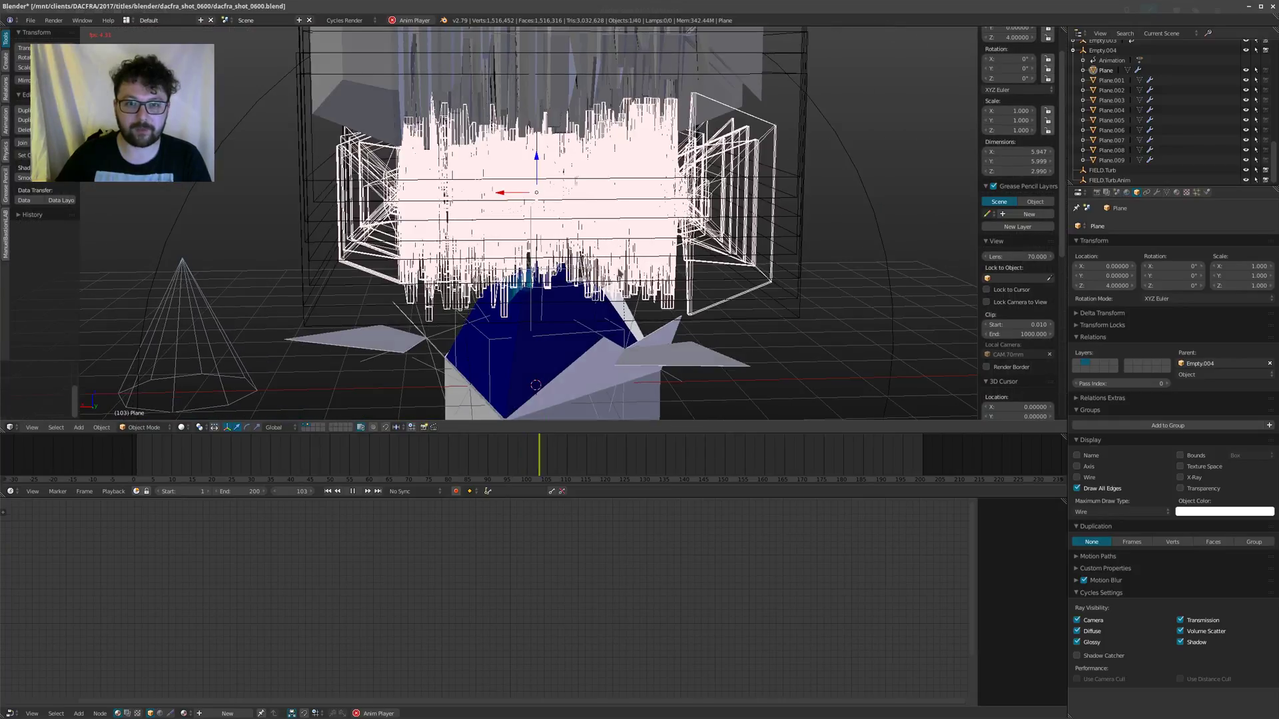
middle_drag(722, 320, 675, 302)
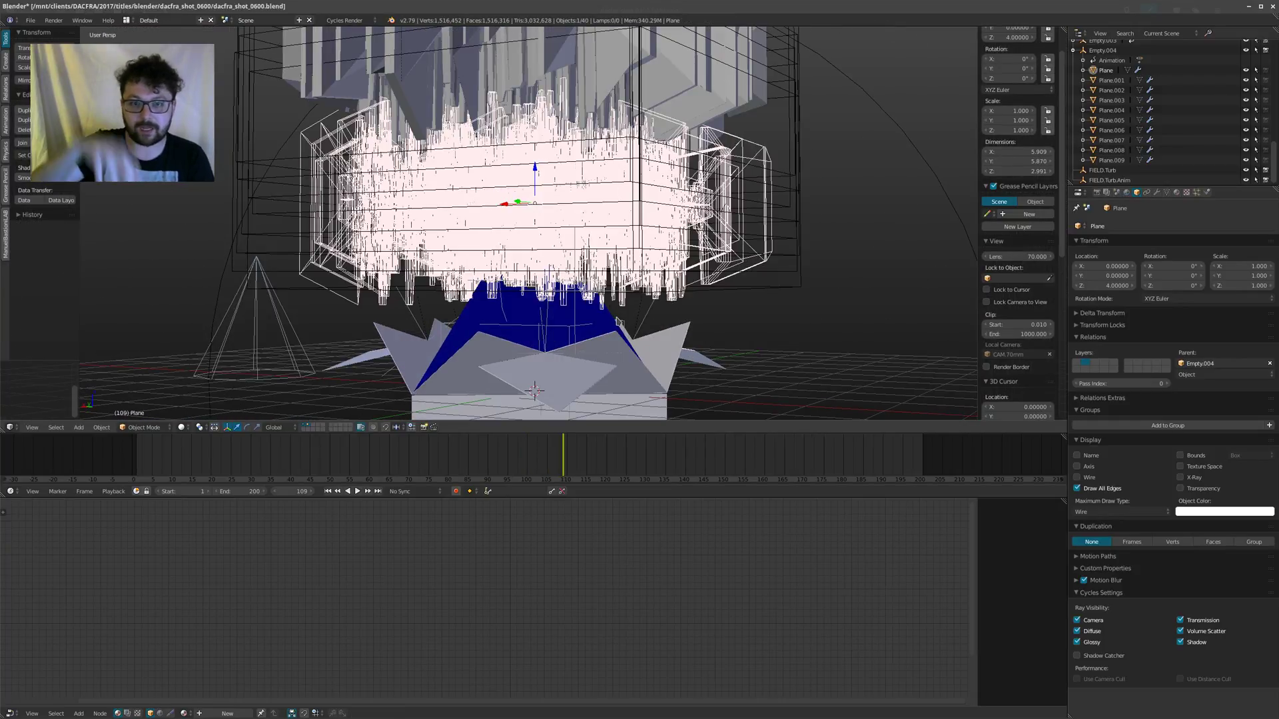
middle_drag(483, 290, 554, 276)
shift+middle_drag(466, 310, 647, 240)
scroll(556, 253, up, 3)
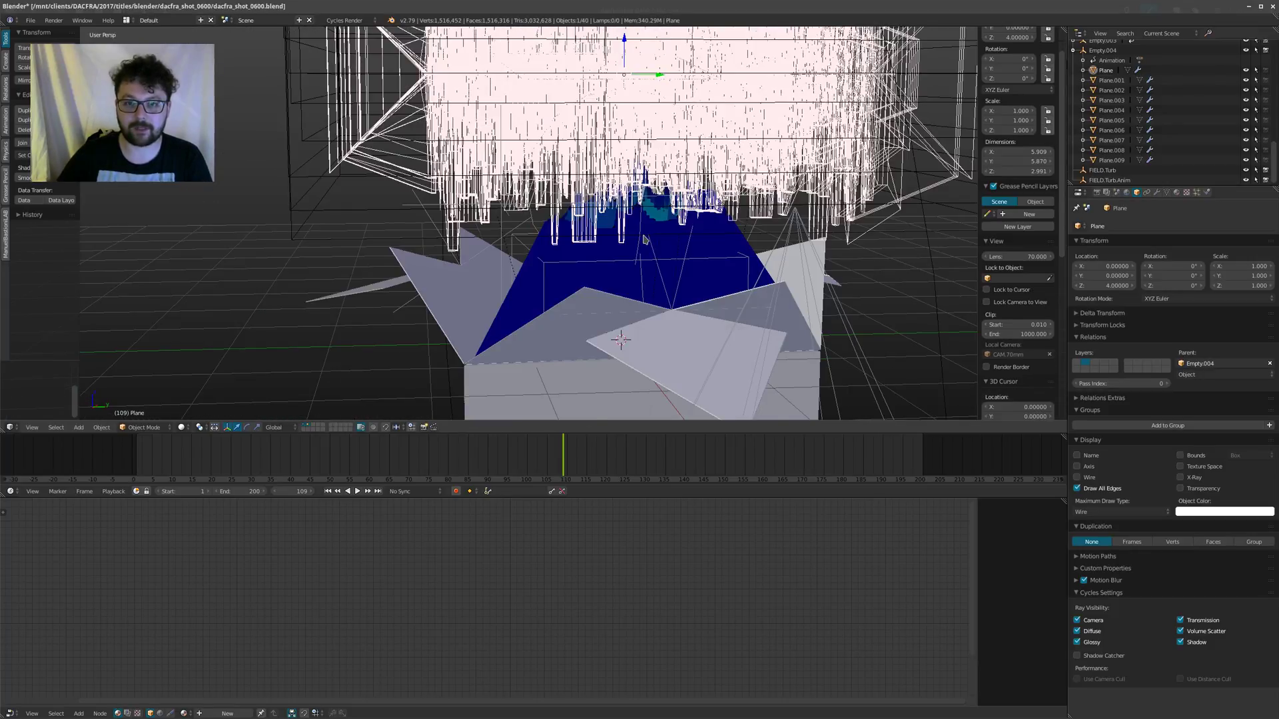
Step: Turn off MESH.Gold's Displace modifier in the viewport and isolate the pyramid in local view
scroll(648, 241, up, 2)
right_click(662, 241)
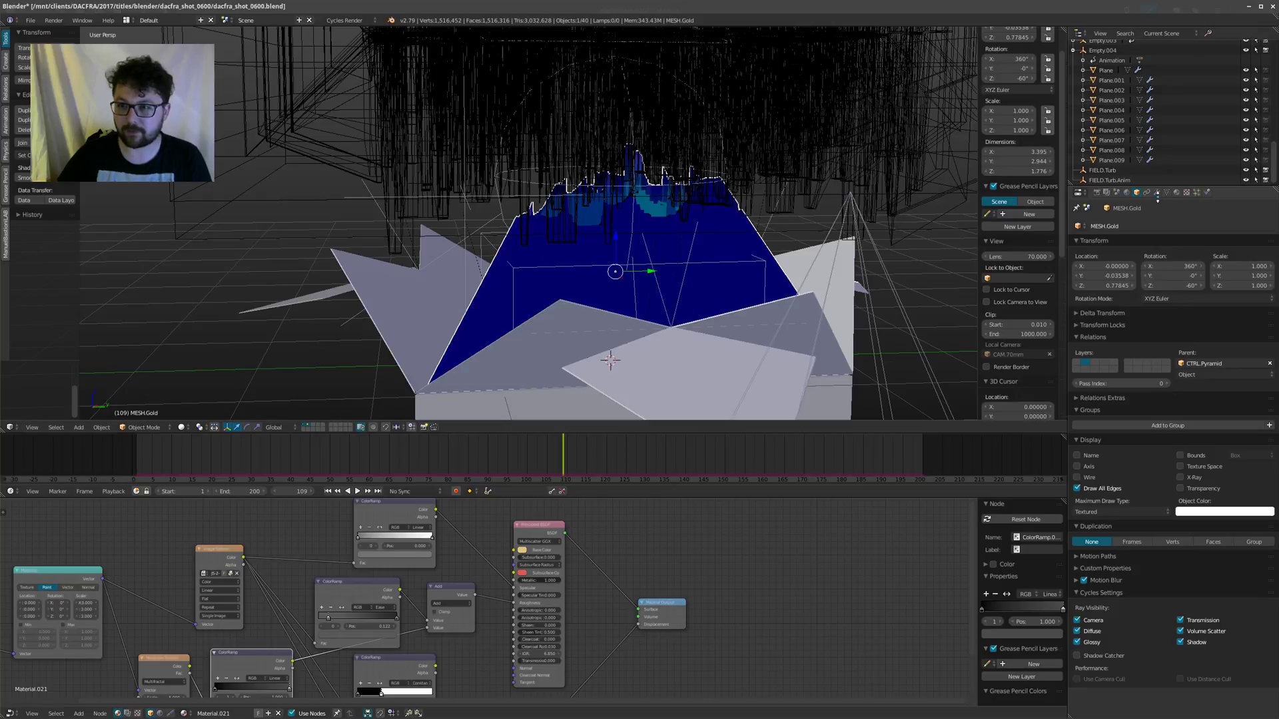
click(1157, 193)
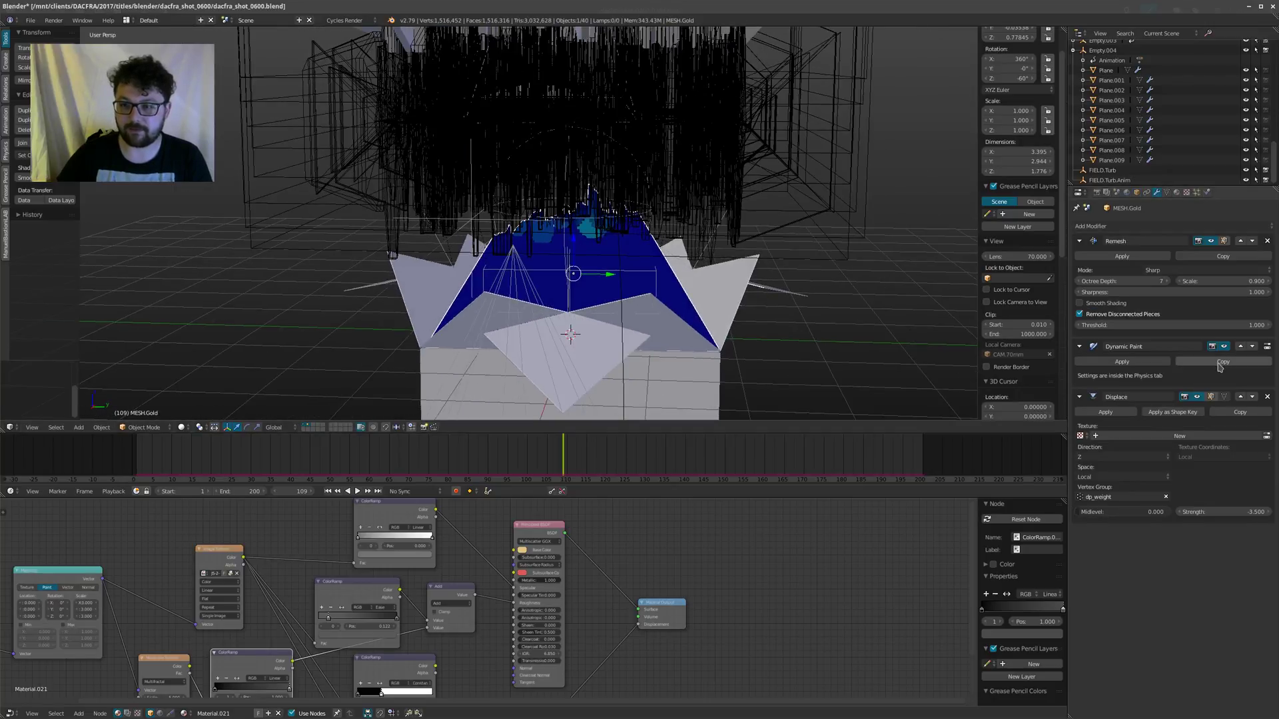
click(1197, 397)
middle_drag(866, 319, 713, 301)
shift+middle_drag(587, 284, 592, 305)
key(KP_Divide)
middle_drag(610, 210, 599, 237)
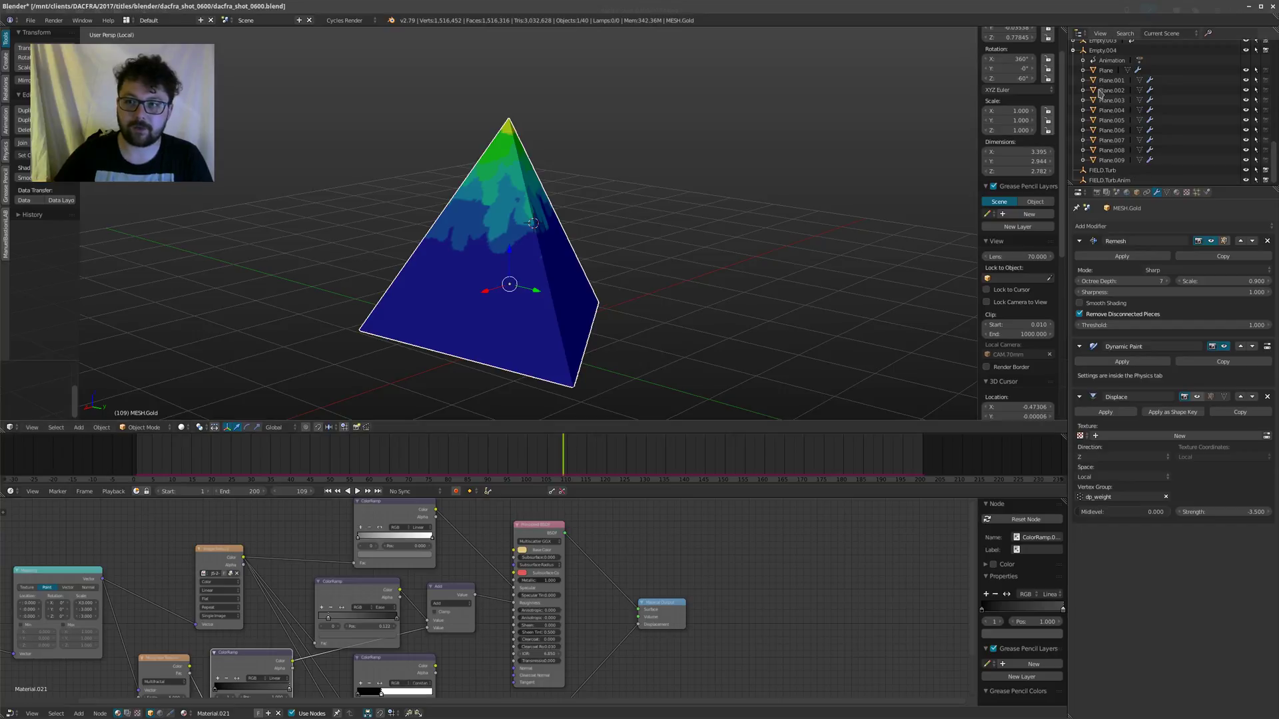
Step: Show Plane's Dynamic Paint brush settings and play the animation to examine the weights painted on the pyramid
click(1106, 69)
click(1207, 193)
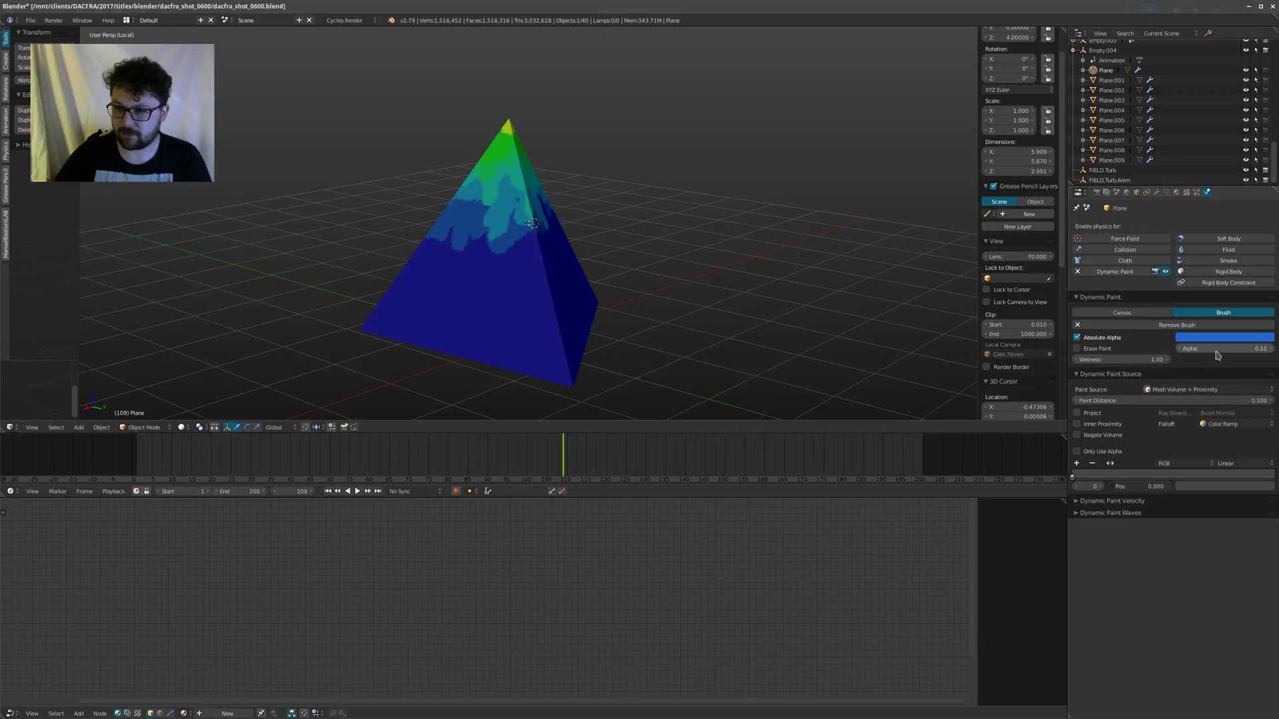
click(1200, 486)
click(1197, 487)
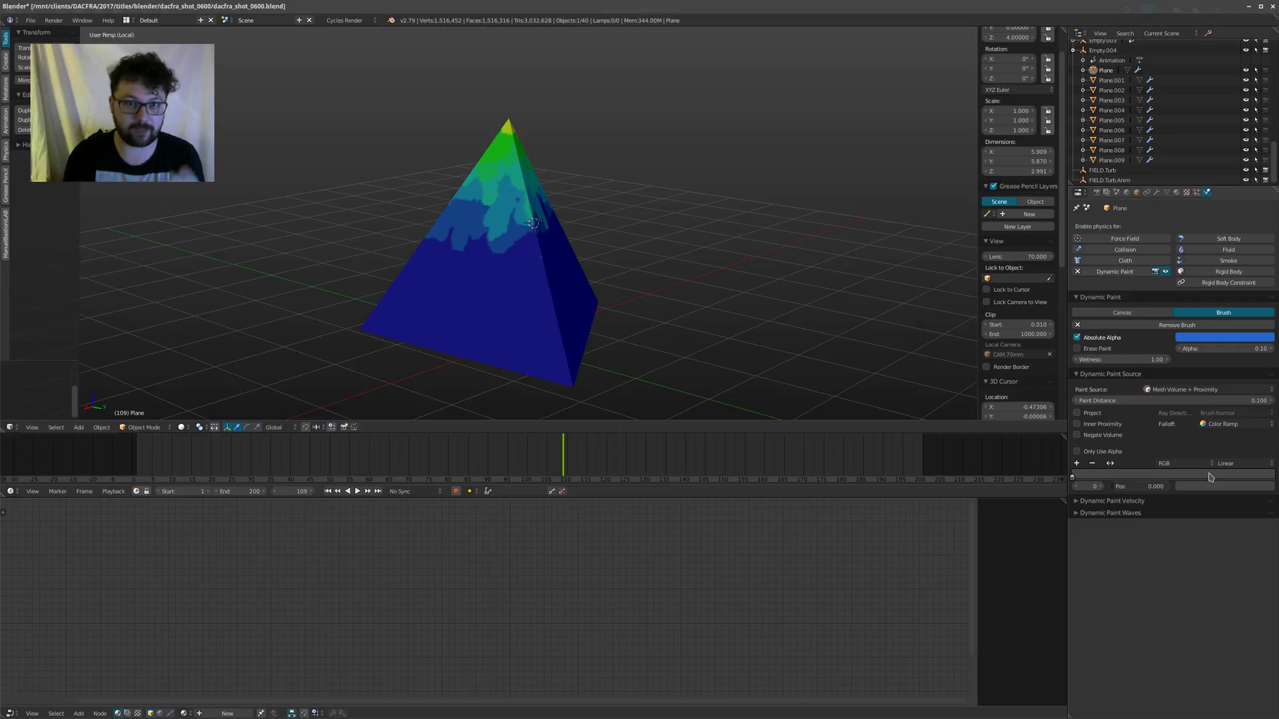
scroll(537, 354, up, 4)
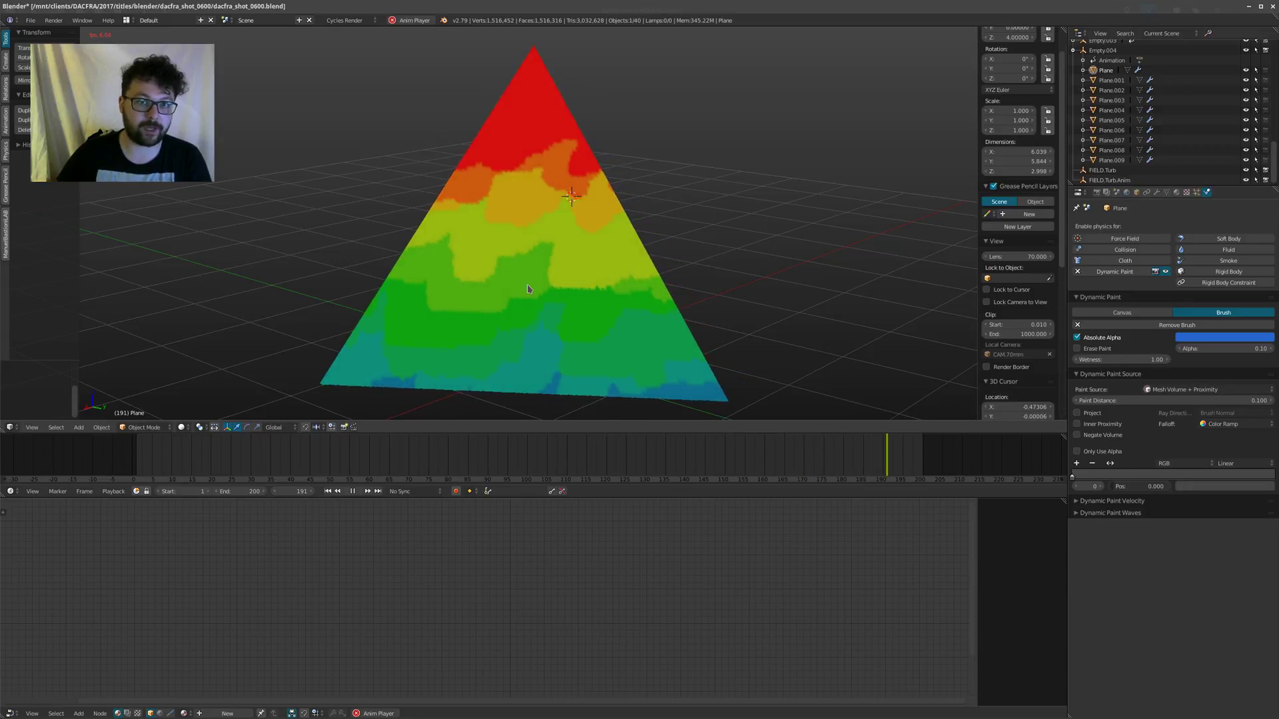
key(alt+a)
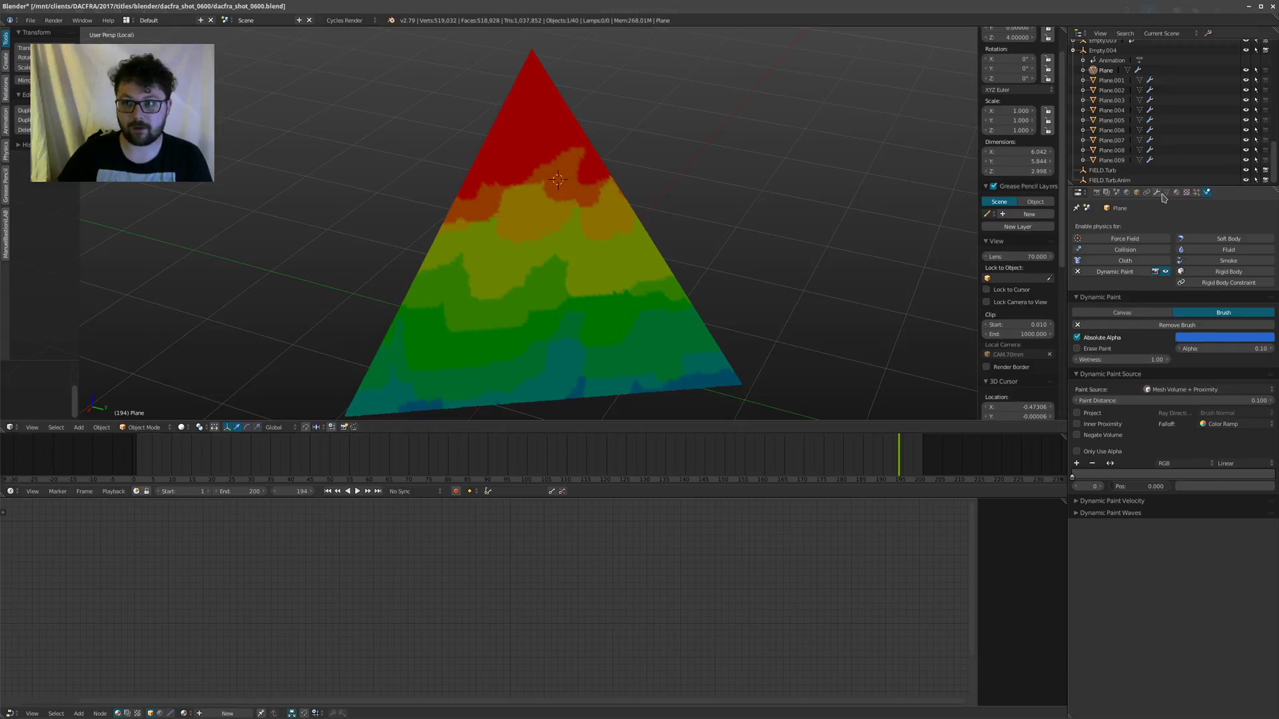
Step: Turn on MESH.Gold's Displace modifier in the viewport and examine the displaced pyramid from the side
click(1157, 193)
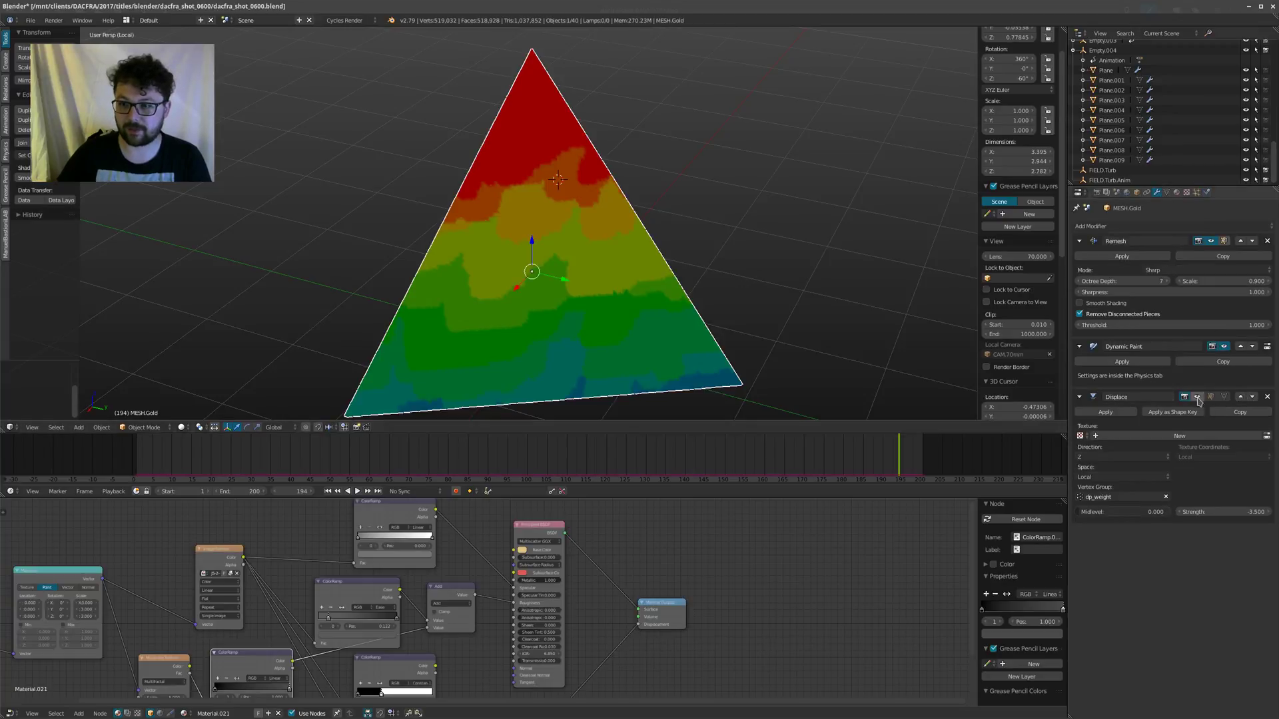
click(1197, 397)
middle_drag(637, 277, 618, 264)
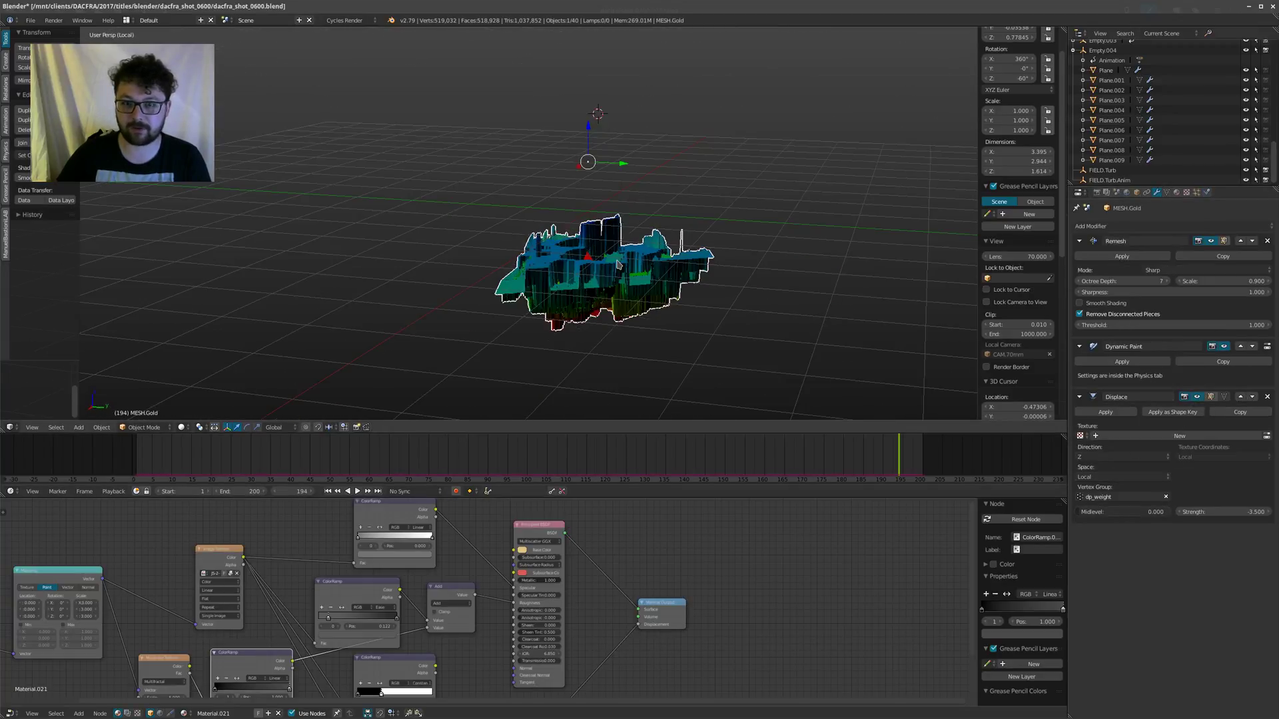
scroll(618, 264, up, 3)
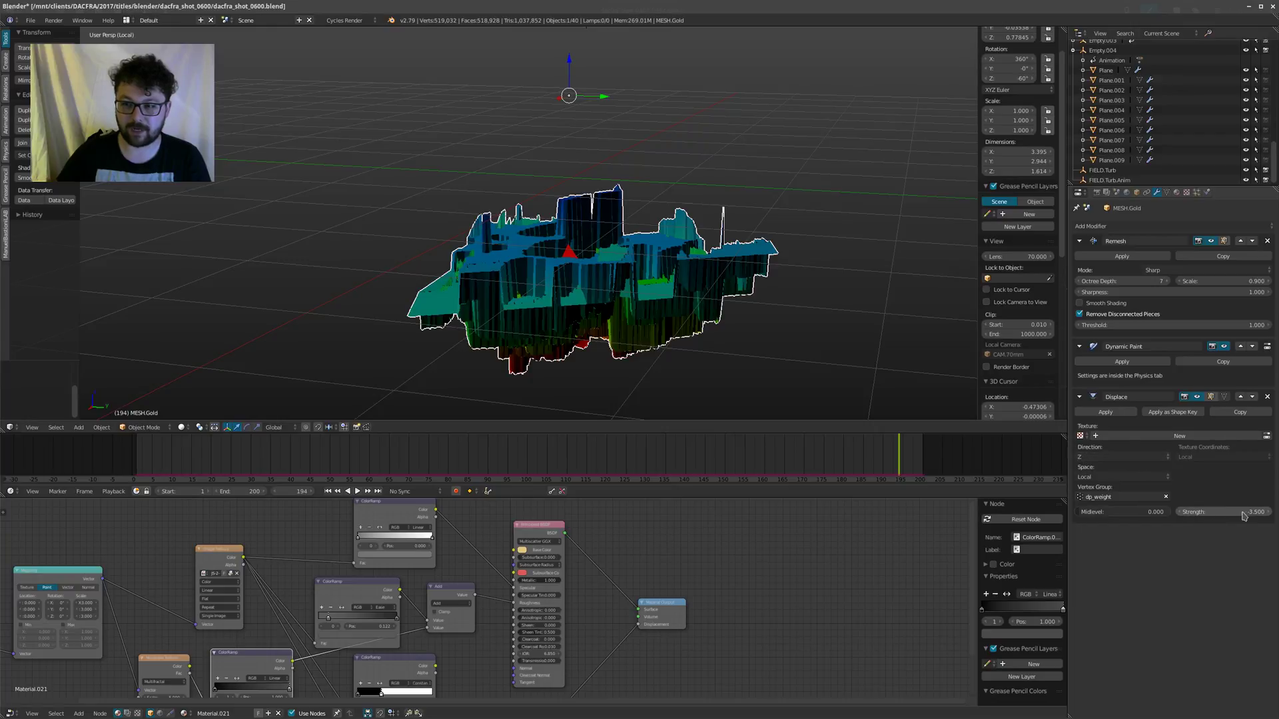
middle_drag(789, 363, 788, 341)
Step: Play the animation from the first frame to examine how the painted weights displace the pyramid from several angles
key(shift+Left)
middle_drag(623, 261, 531, 244)
key(alt+a)
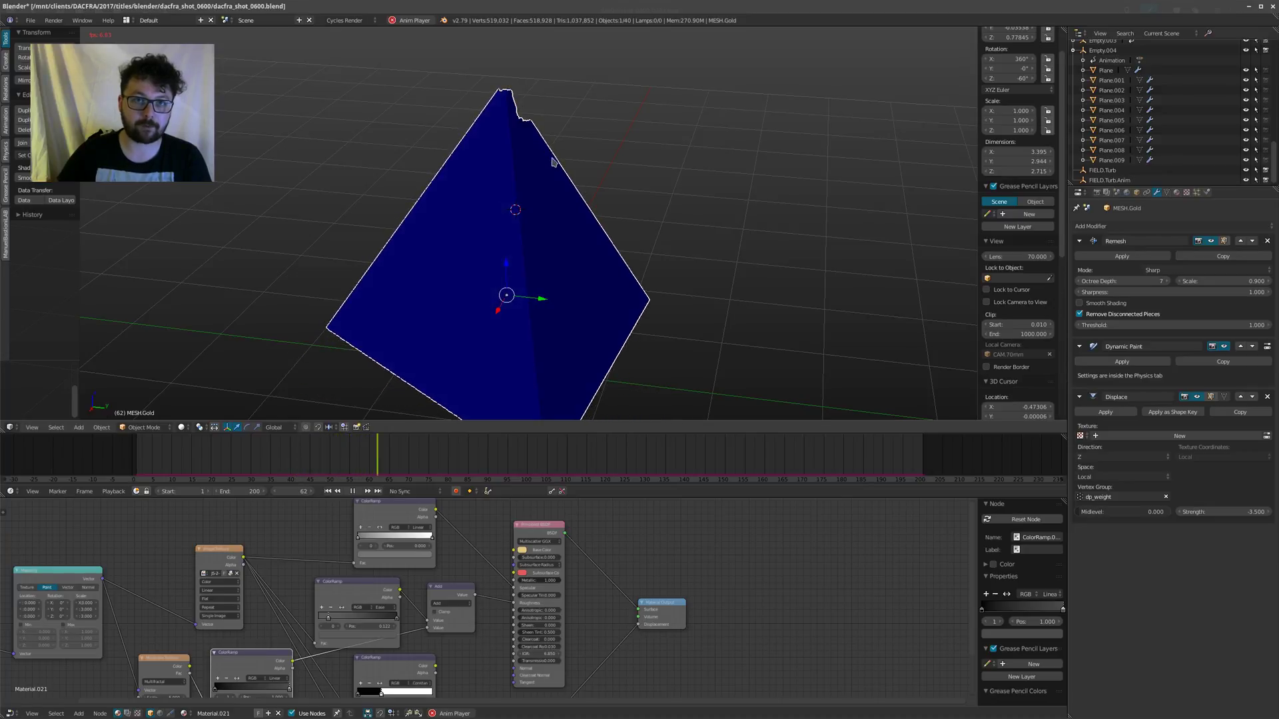
middle_drag(552, 162, 542, 184)
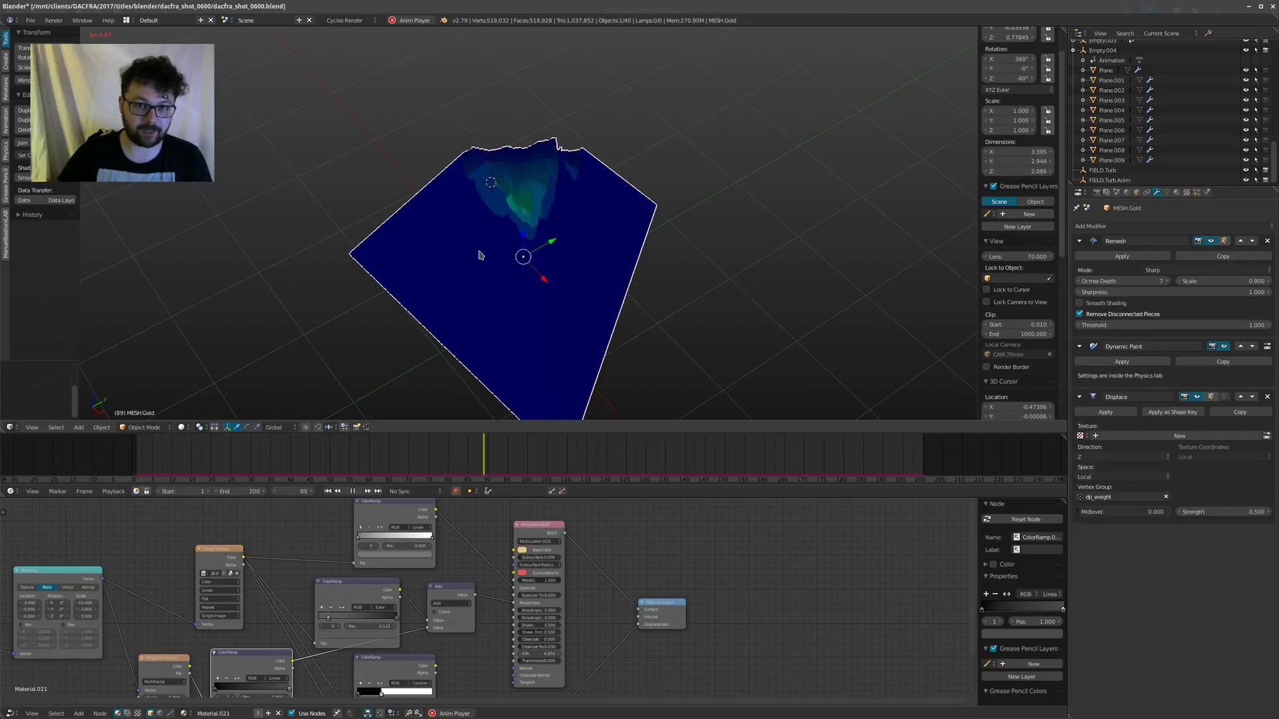
middle_drag(508, 150, 501, 283)
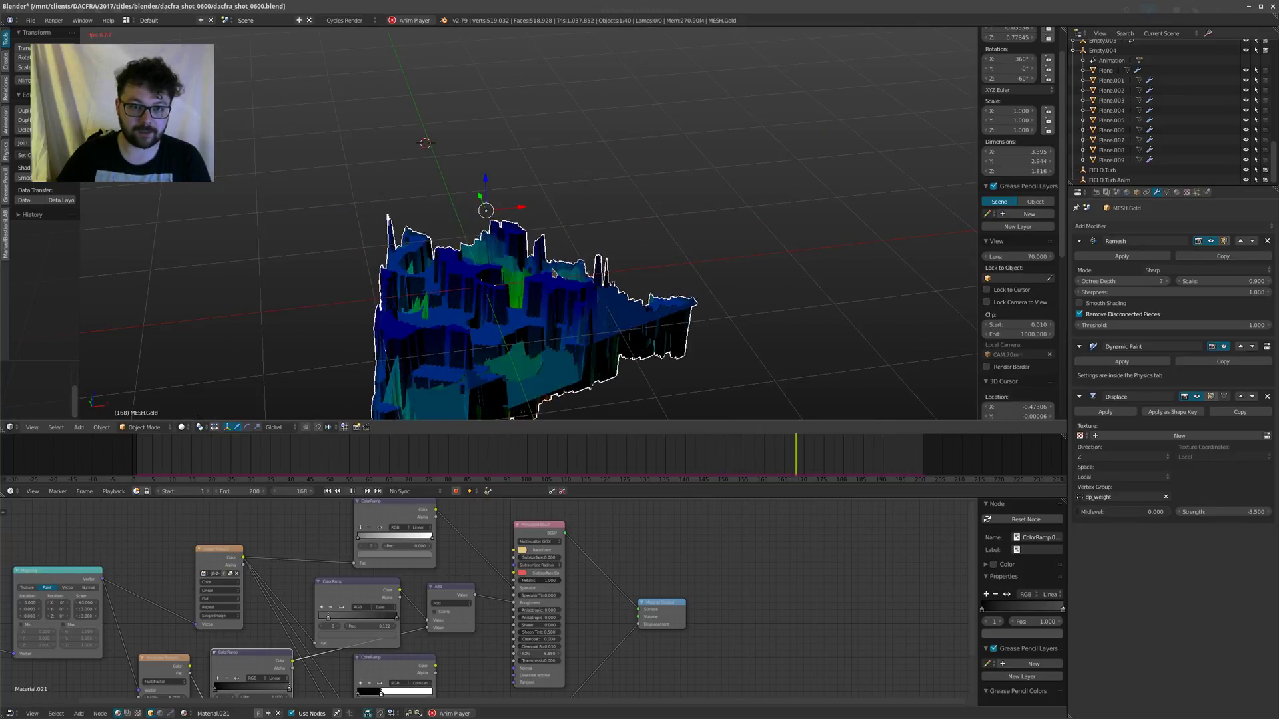
key(alt+a)
middle_drag(543, 291, 513, 294)
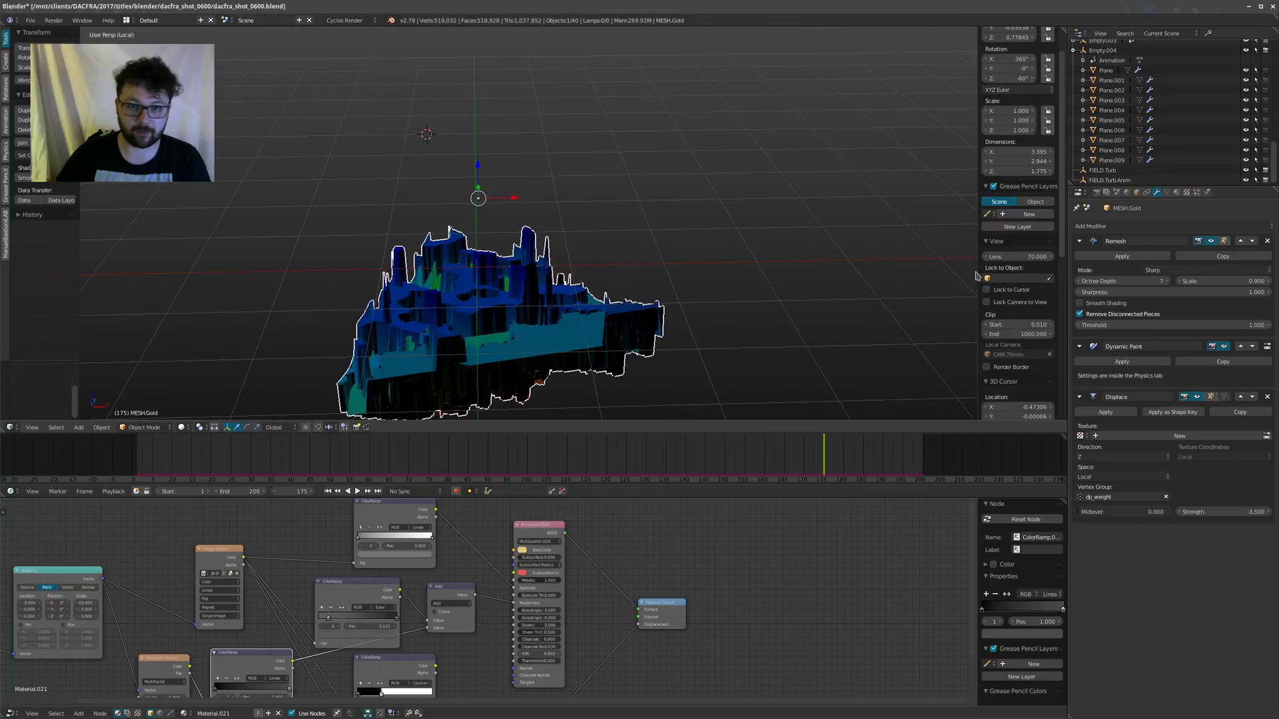
Step: Set MESH.Gold's duplication type to Verts
click(1137, 193)
click(1172, 541)
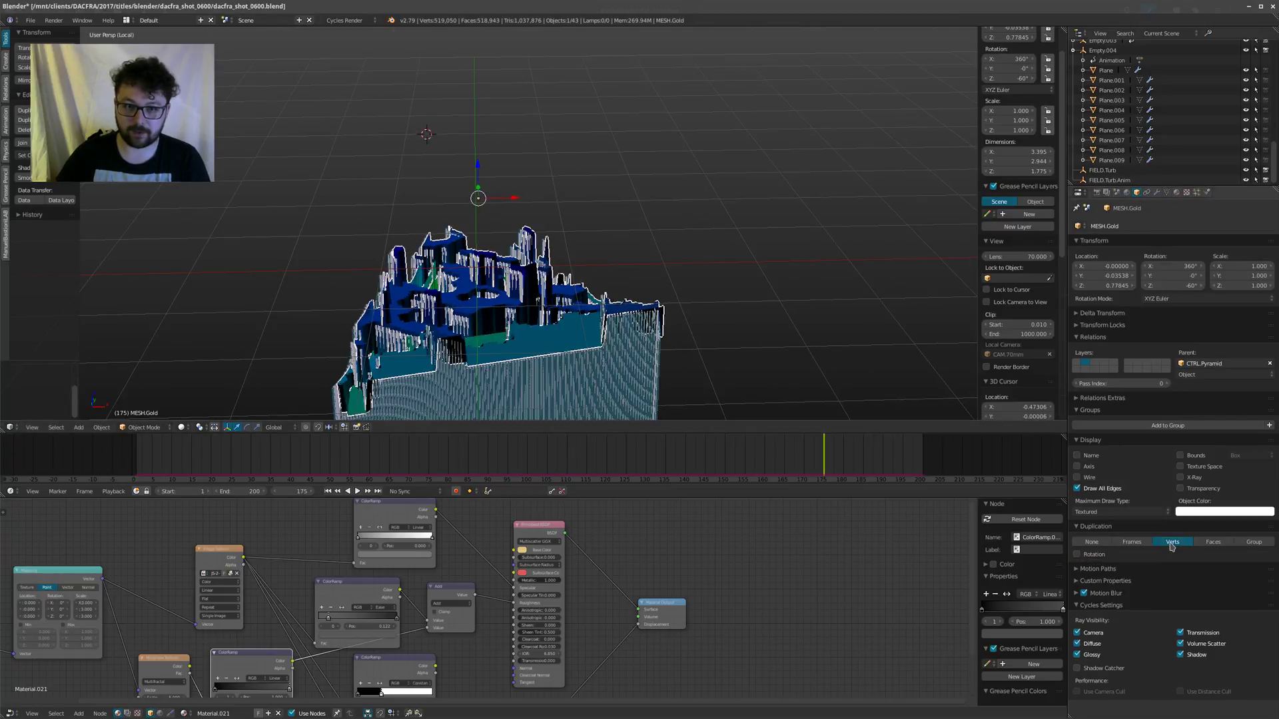
key(KP_2)
key(KP_2)
key(KP_2)
key(KP_2)
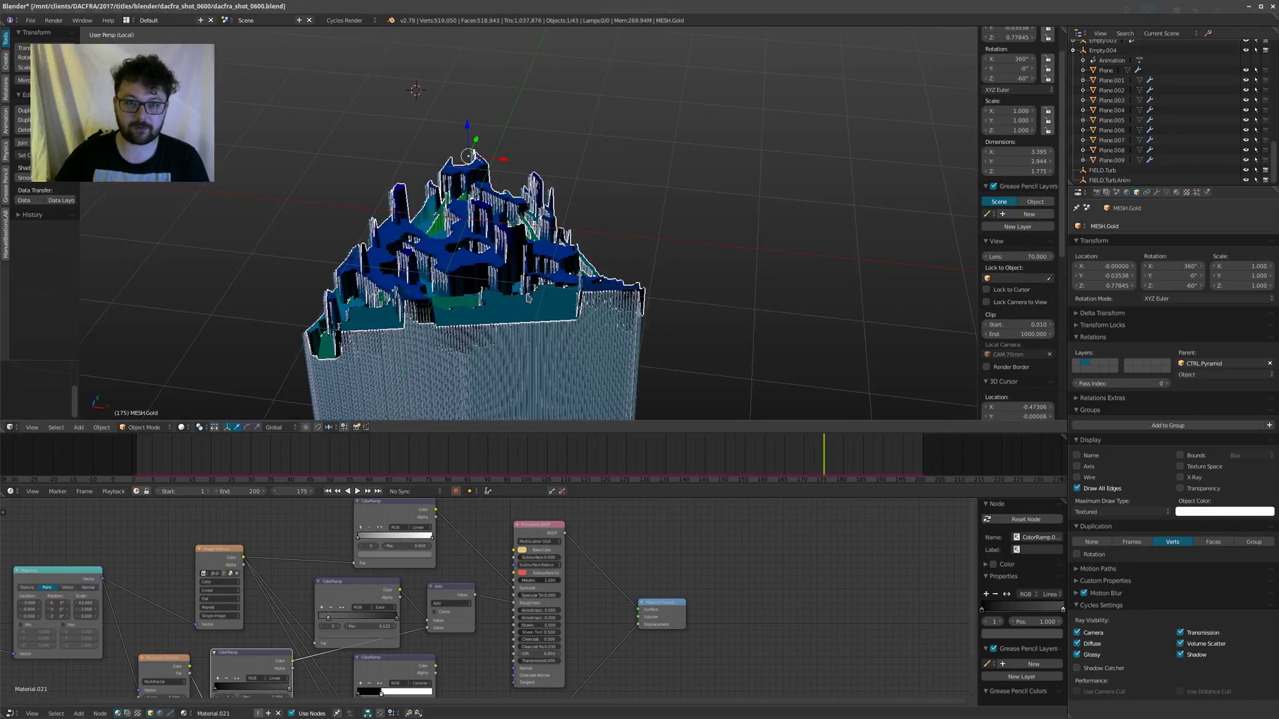
Step: Play the animation from the first frame and examine the cylinders duplicated across the pyramid's vertices in wireframe
key(shift+Left)
mouse_move(529, 255)
middle_down()
mouse_move(461, 161)
mouse_move(543, 309)
middle_up()
key(z)
key(alt+a)
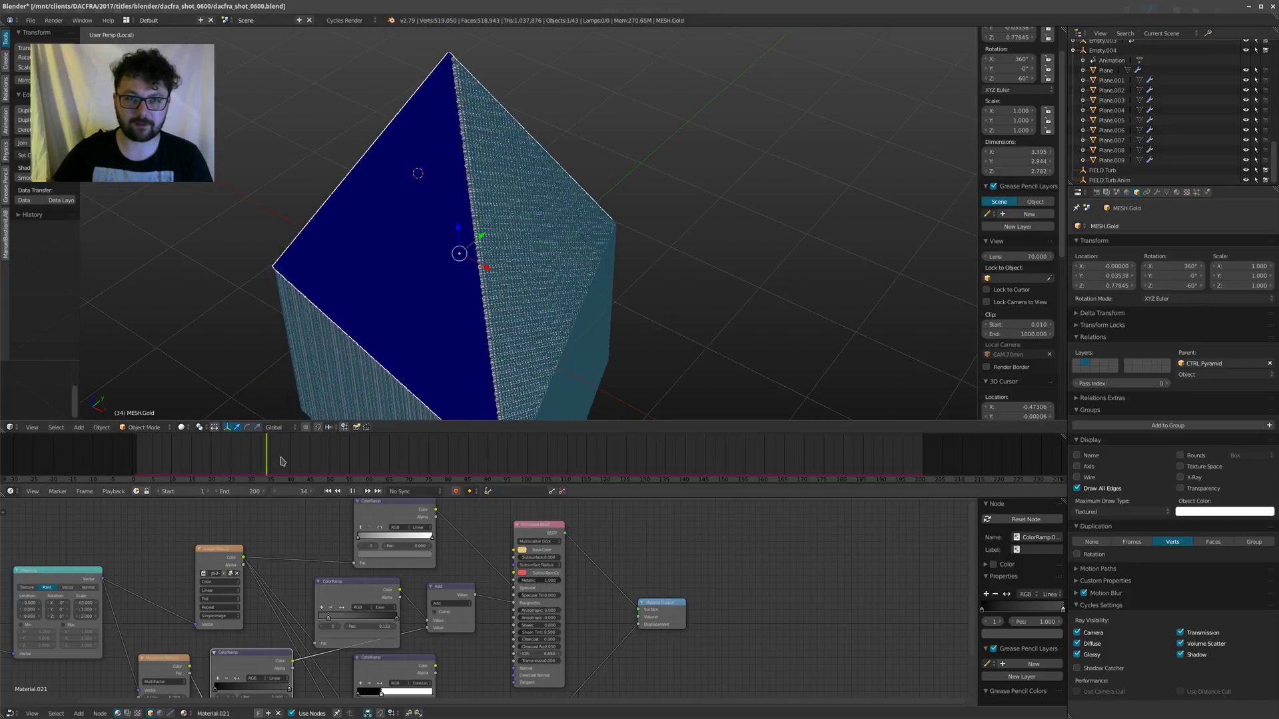
key(alt+a)
scroll(389, 267, up, 6)
scroll(542, 239, down, 8)
shift+middle_drag(371, 303, 448, 206)
scroll(449, 206, up, 3)
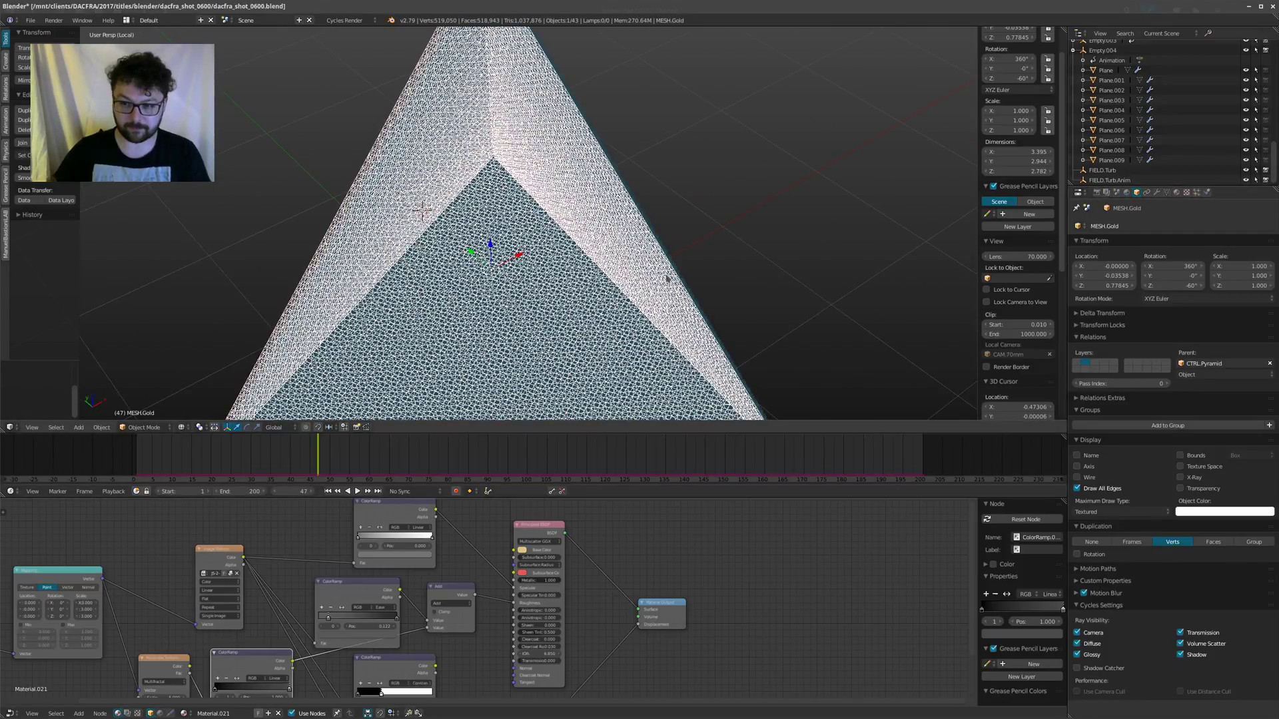
key(KP_Decimal)
scroll(1119, 149, up, 5)
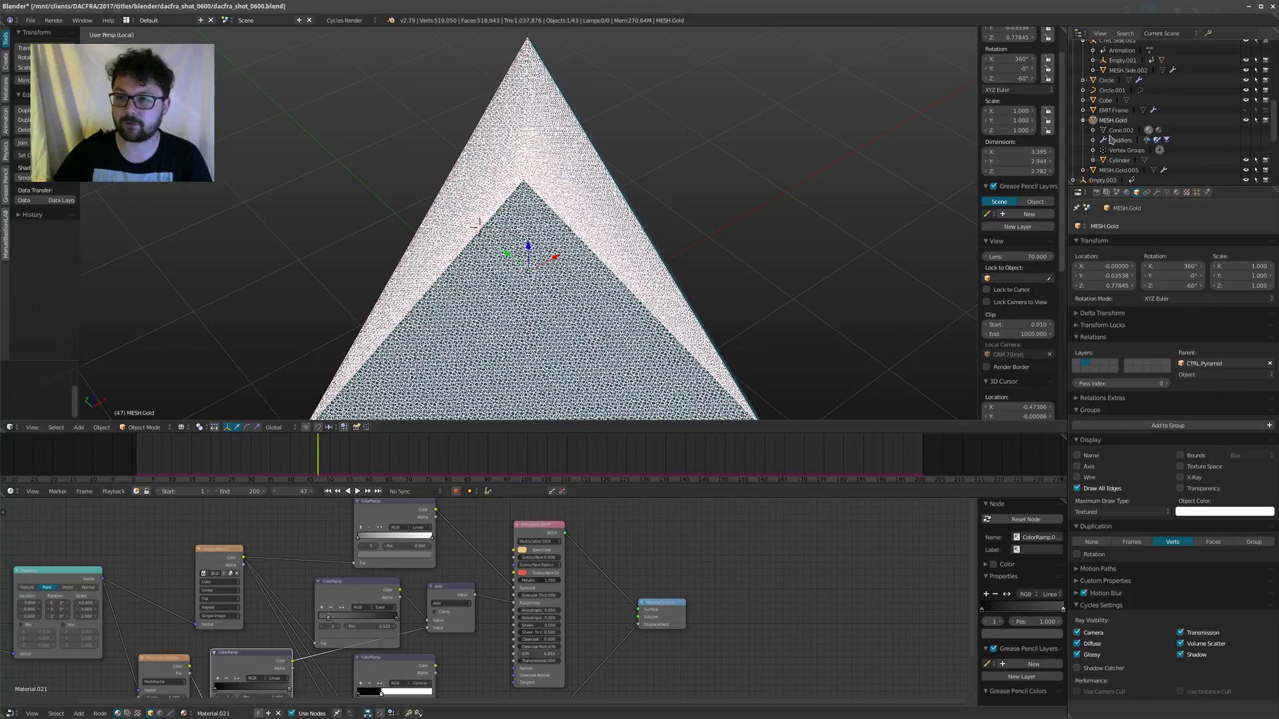
Step: Try to isolate MESH.Gold's Cylinder child in local view
click(1119, 159)
shift+middle_drag(759, 249, 705, 249)
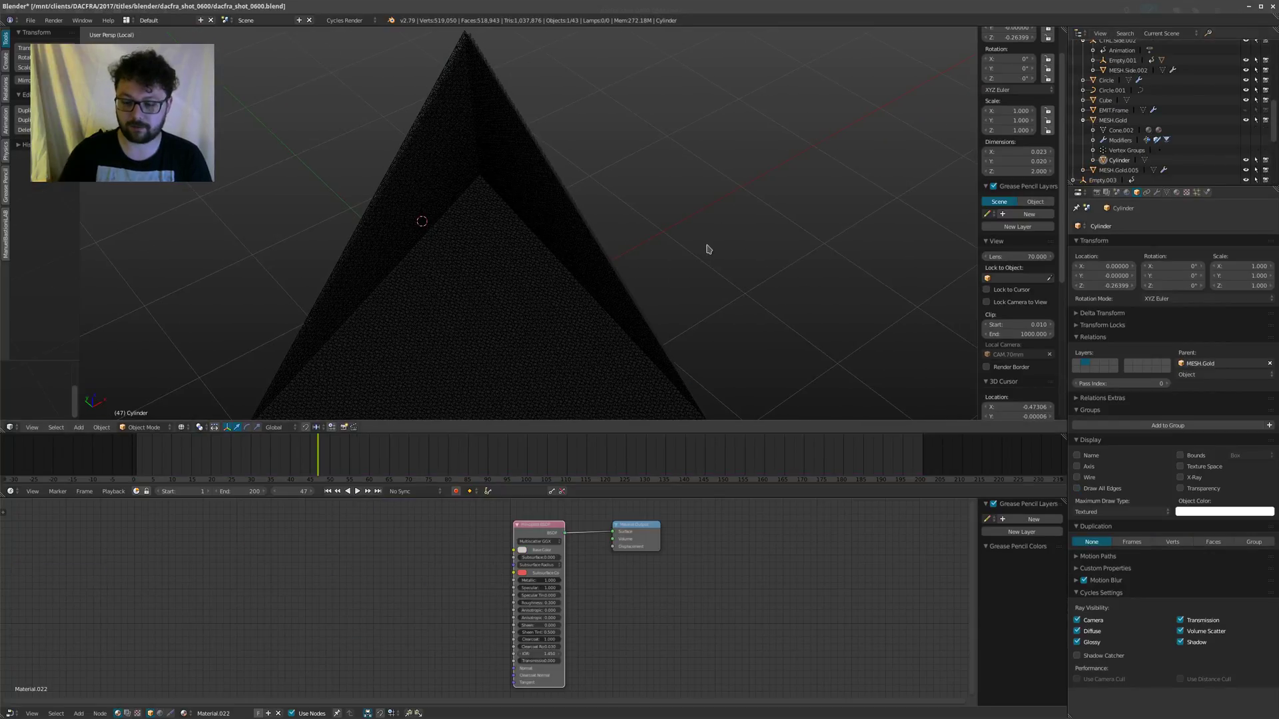
key(KP_Divide)
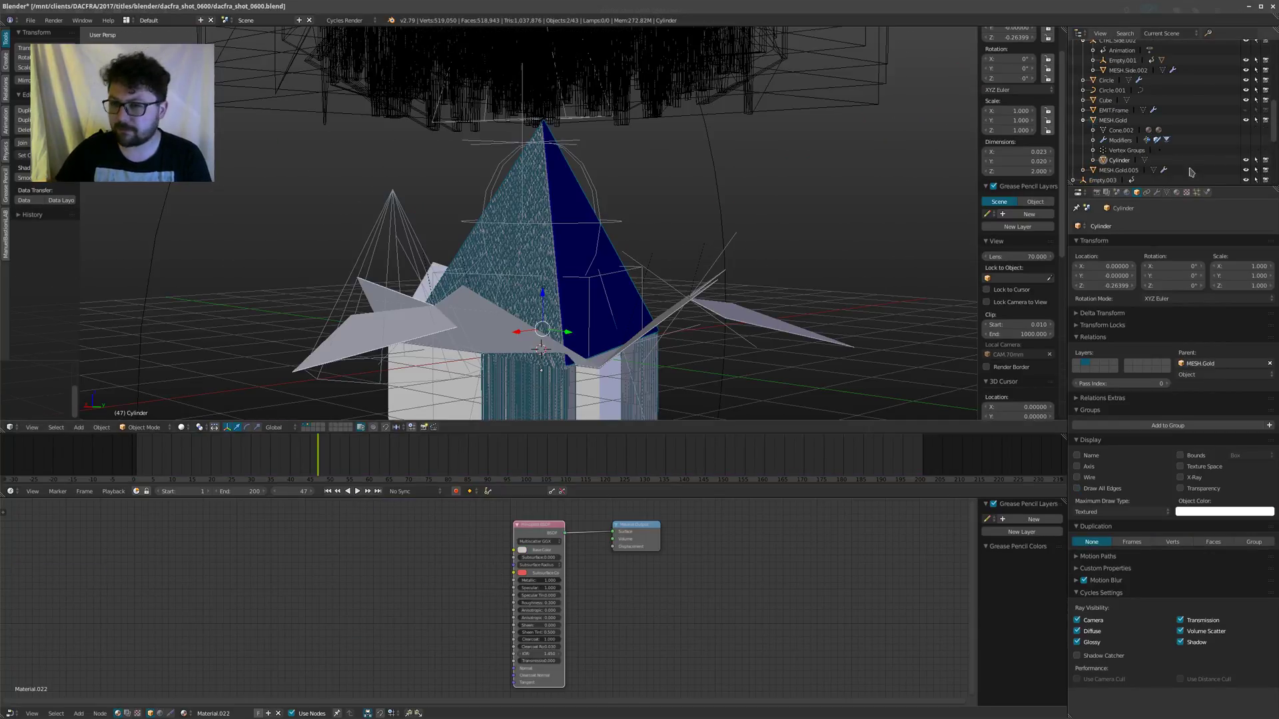
key(KP_Divide)
middle_drag(632, 227, 609, 267)
click(1100, 159)
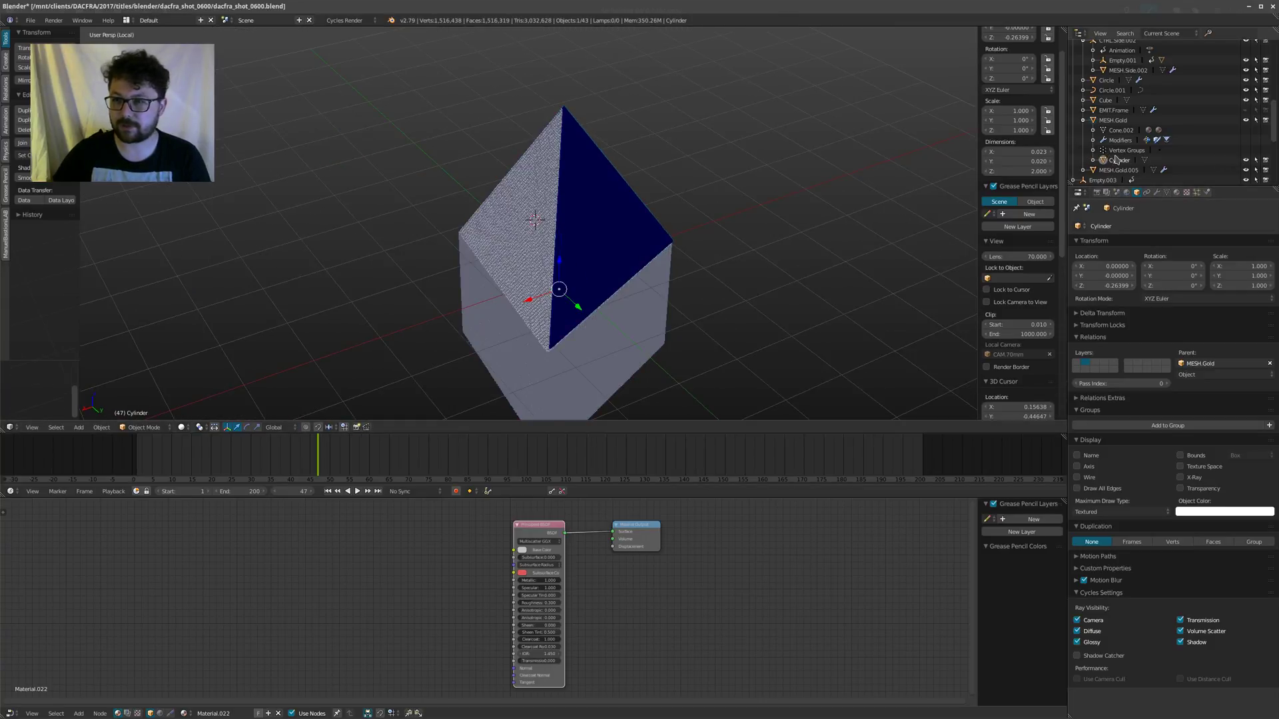
middle_drag(686, 220, 676, 233)
Step: Isolate only the Cylinder child of MESH.Gold in local view to examine its shape
key(KP_Divide)
key(KP_Divide)
key(KP_Divide)
key(a)
click(1120, 160)
key(KP_Divide)
middle_drag(590, 306, 1103, 186)
Step: Isolate MESH.Gold in local view and play the animation, ending in the camera view, to examine the duplicated cylinders
click(1108, 121)
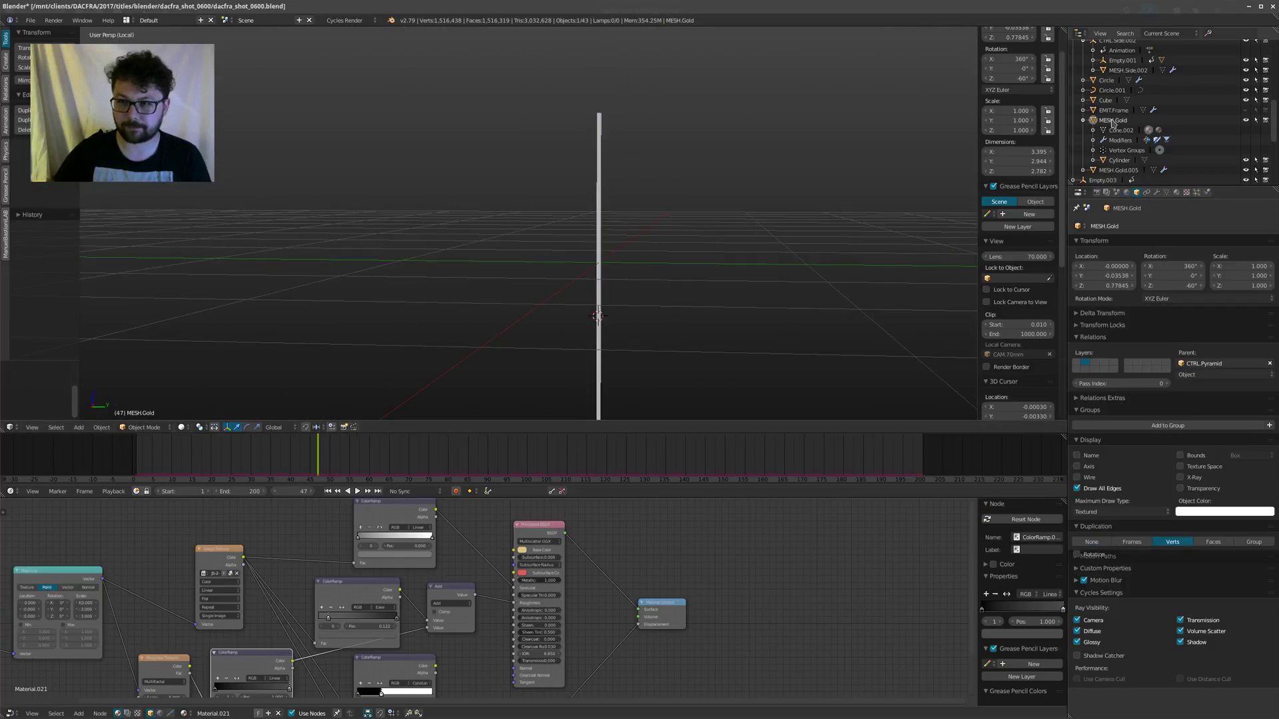
key(KP_Divide)
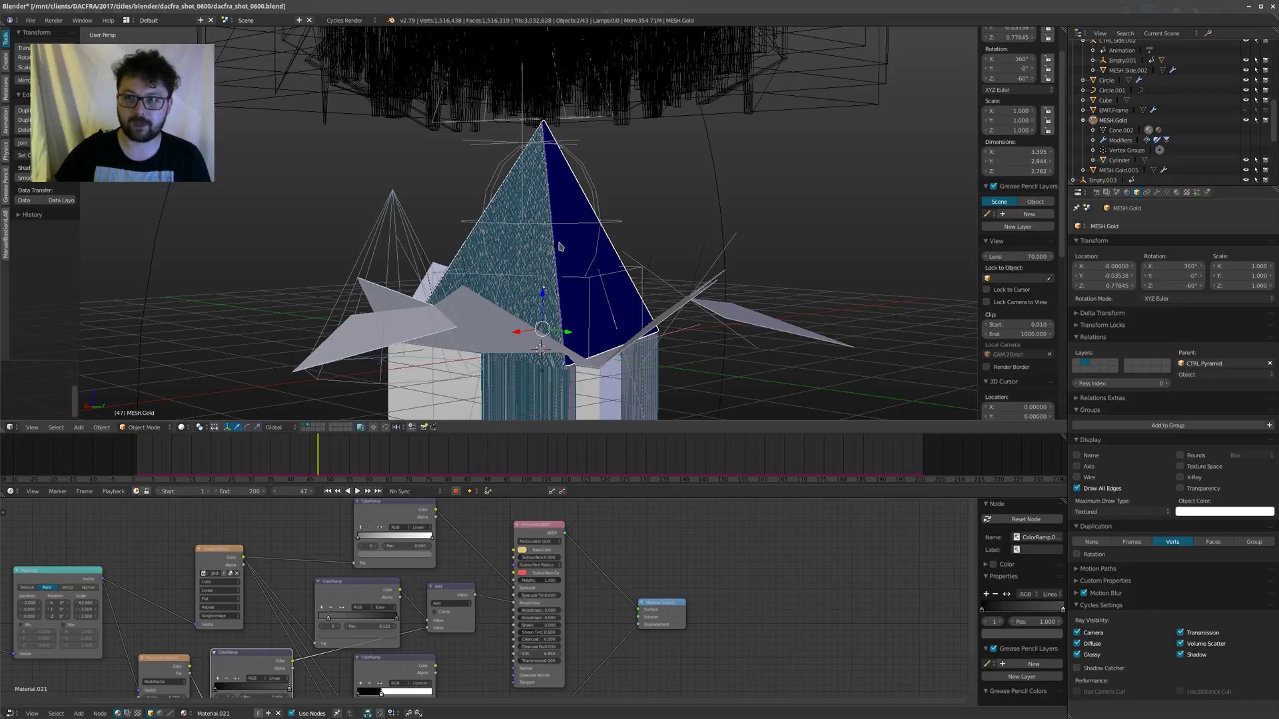
key(KP_Divide)
middle_drag(613, 205, 643, 233)
scroll(491, 291, up, 4)
key(alt+a)
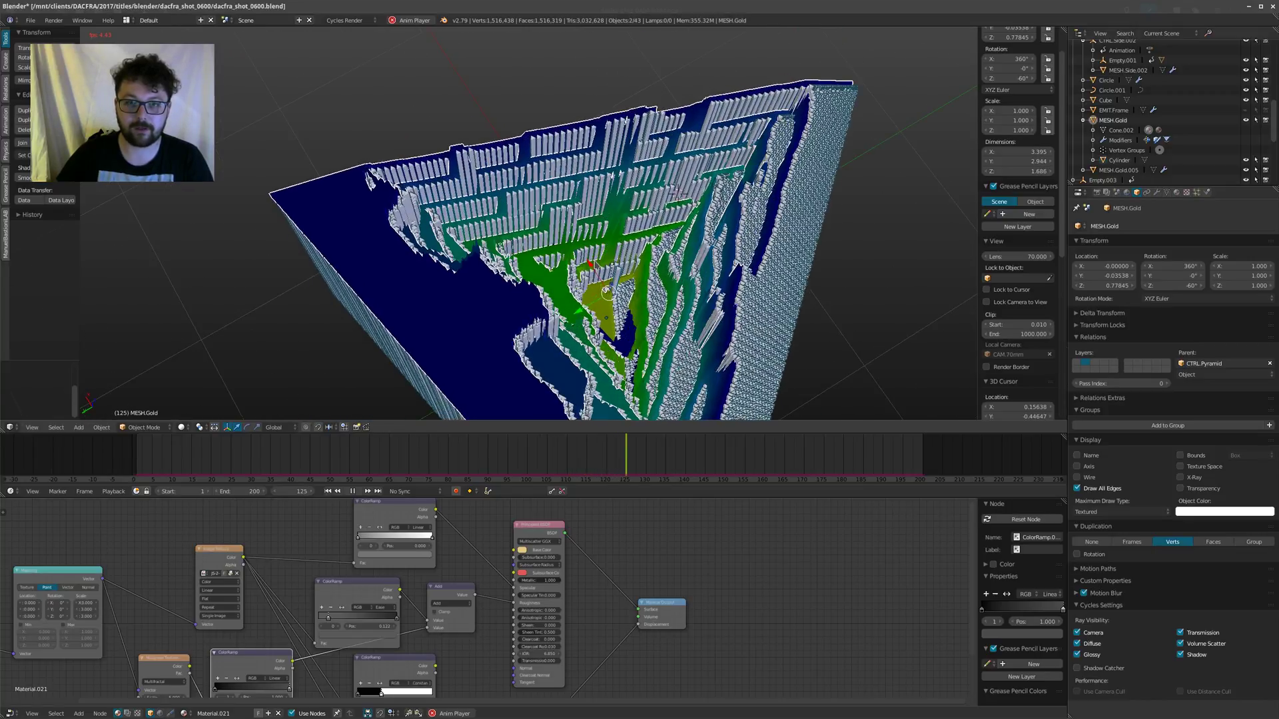
key(KP_0)
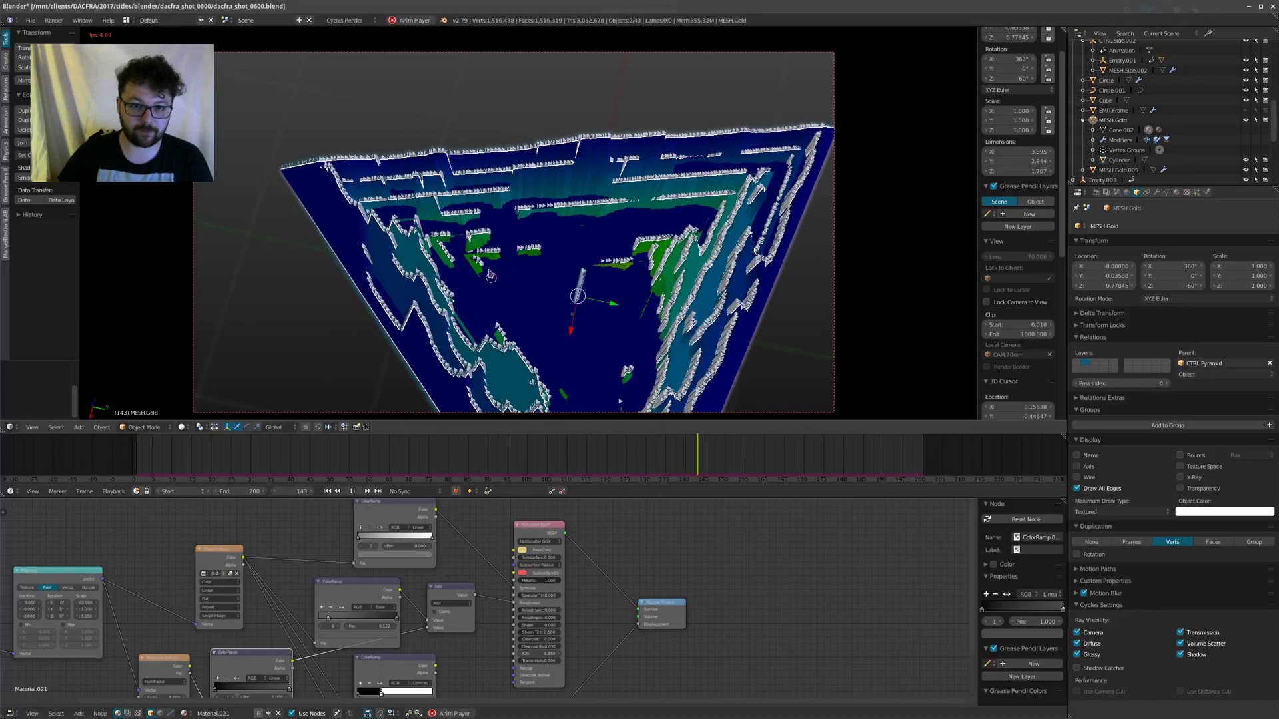
key(alt+a)
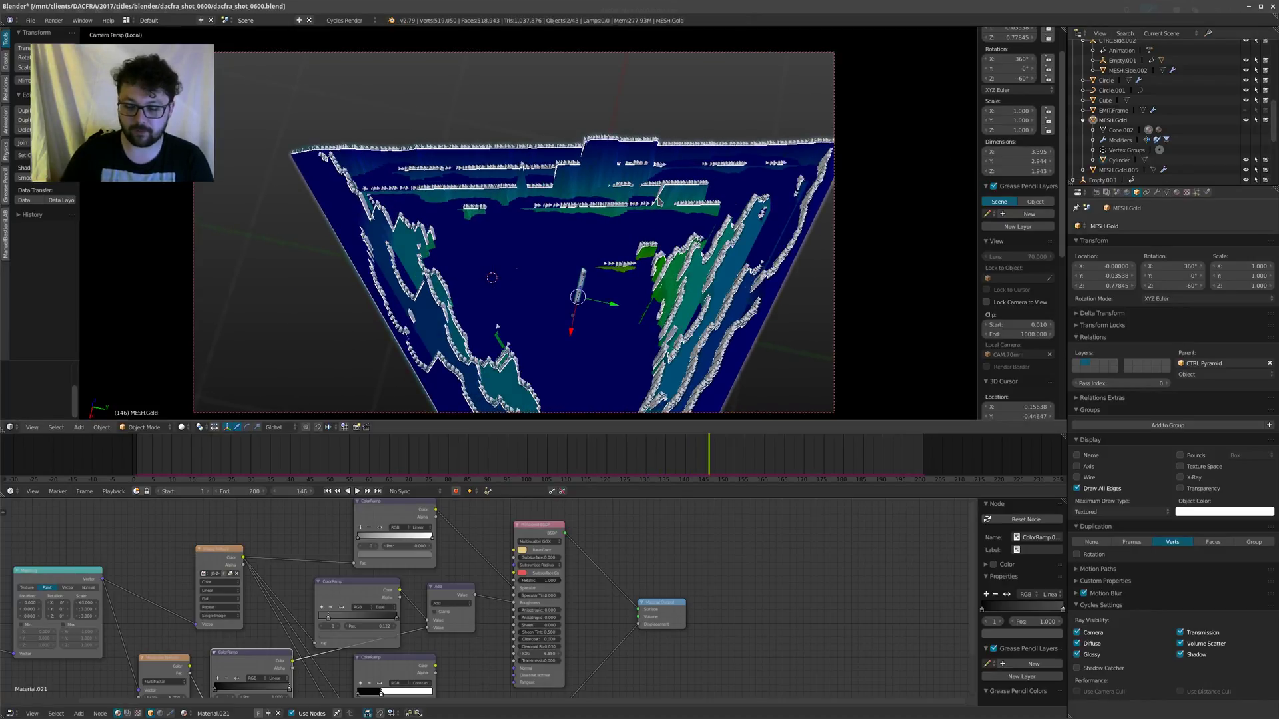
Step: Leave local view, hide the planes under Empty.004, and play the animation from the first frame in the camera view
key(KP_Divide)
middle_drag(458, 321, 556, 314)
scroll(556, 359, up, 3)
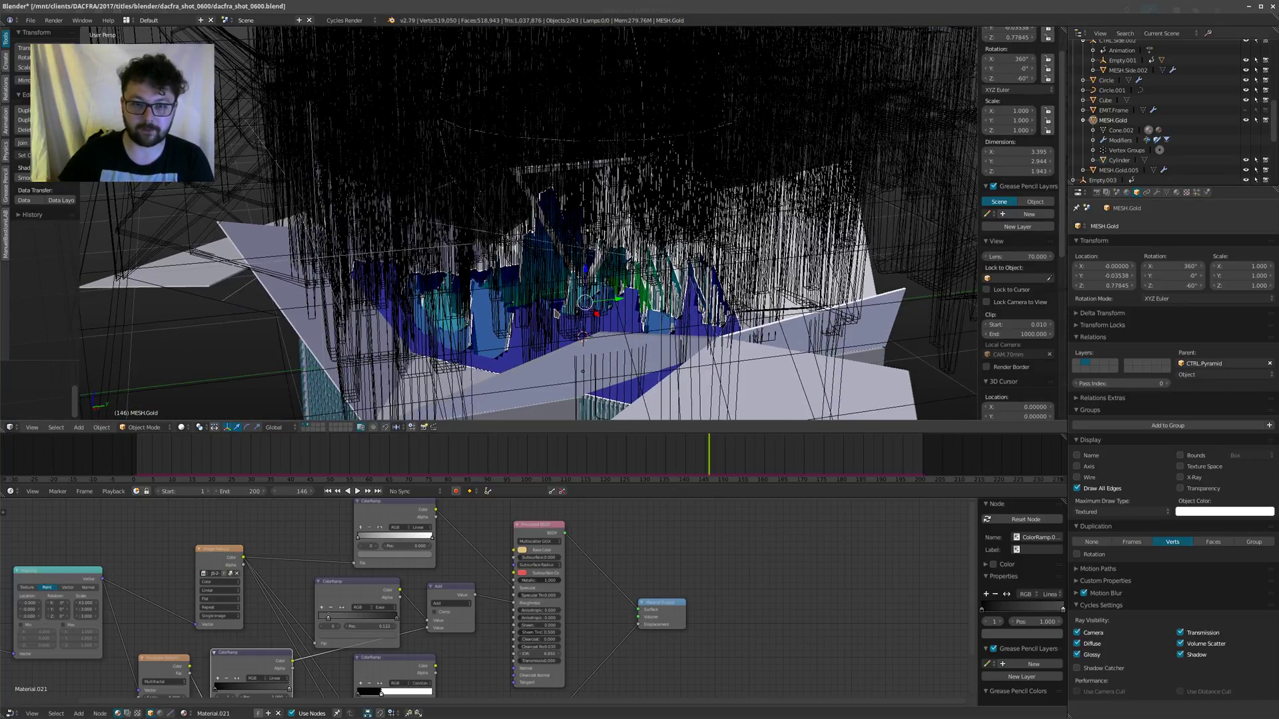
scroll(1265, 135, down, 5)
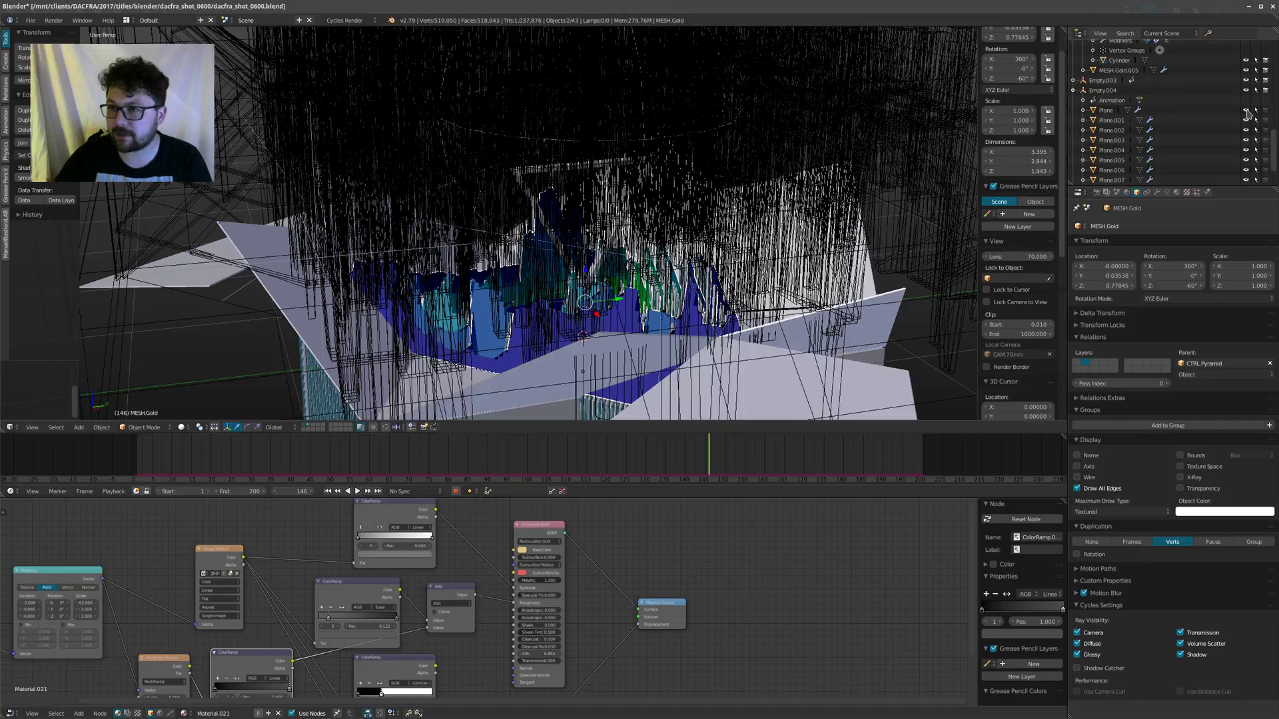
drag(1251, 71, 1250, 150)
middle_drag(878, 200, 847, 217)
key(KP_0)
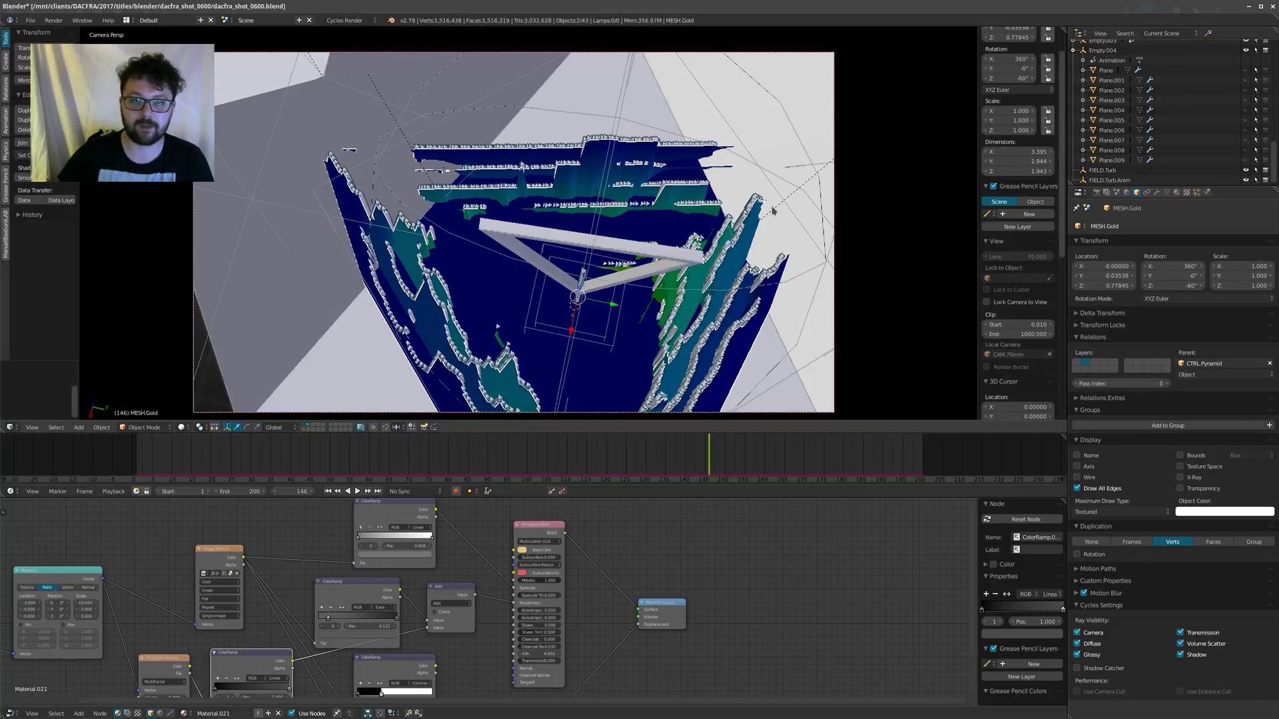
key(shift+Left)
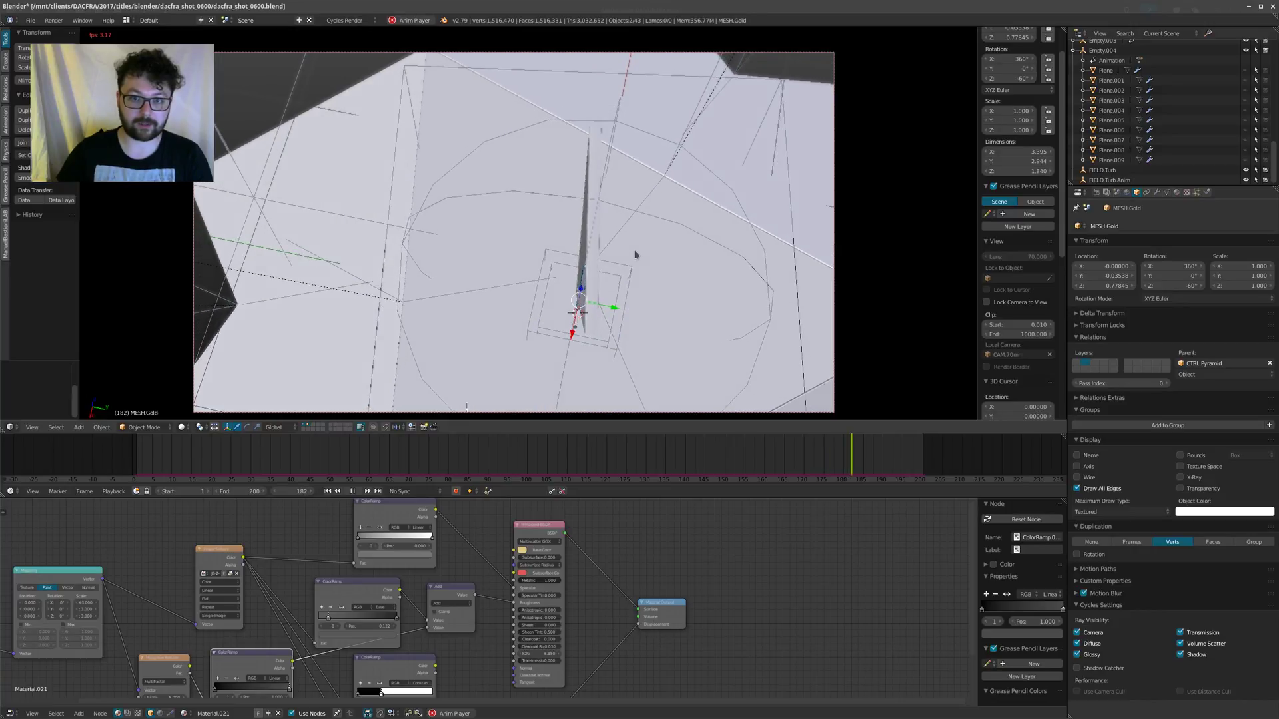
Step: Go to frame 200 and hide the Cube surrounding the pyramid
key(shift+Right)
scroll(599, 226, down, 5)
middle_drag(613, 283, 512, 320)
scroll(533, 303, up, 2)
right_click(540, 295)
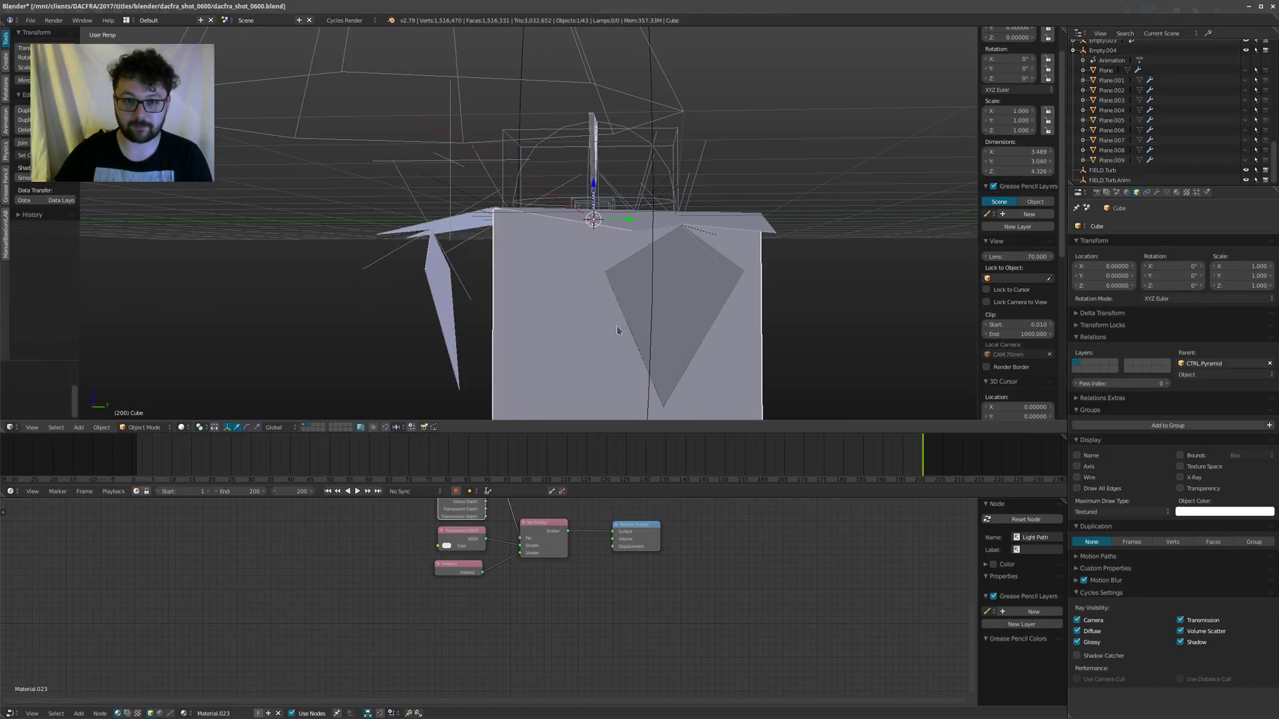
key(h)
Step: Examine the displaced pyramid and its duplicated cylinders up close, finishing in the camera view
middle_drag(621, 331, 587, 340)
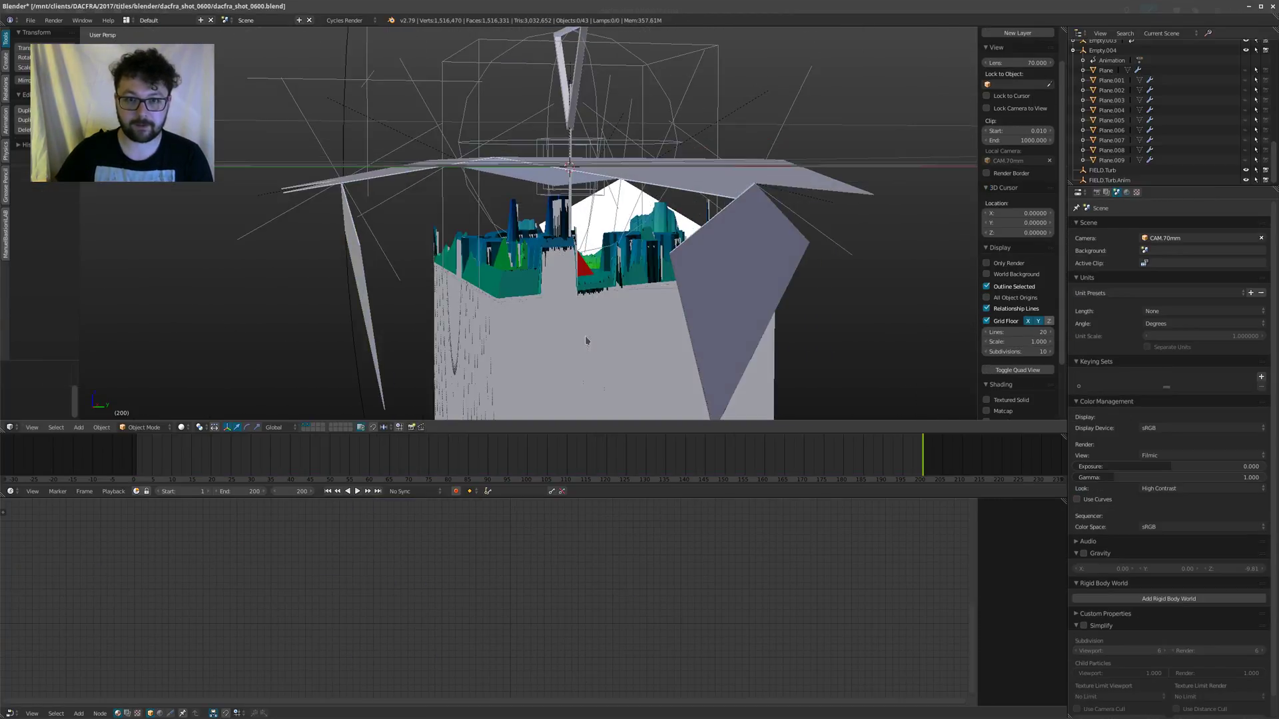
scroll(526, 239, up, 5)
mouse_move(526, 238)
middle_down()
mouse_move(573, 279)
mouse_move(506, 299)
mouse_move(542, 279)
mouse_move(477, 264)
mouse_move(502, 394)
mouse_move(542, 314)
mouse_move(509, 228)
middle_up()
scroll(531, 293, down, 3)
shift+middle_drag(543, 399, 579, 305)
scroll(578, 305, up, 4)
scroll(578, 305, up, 4)
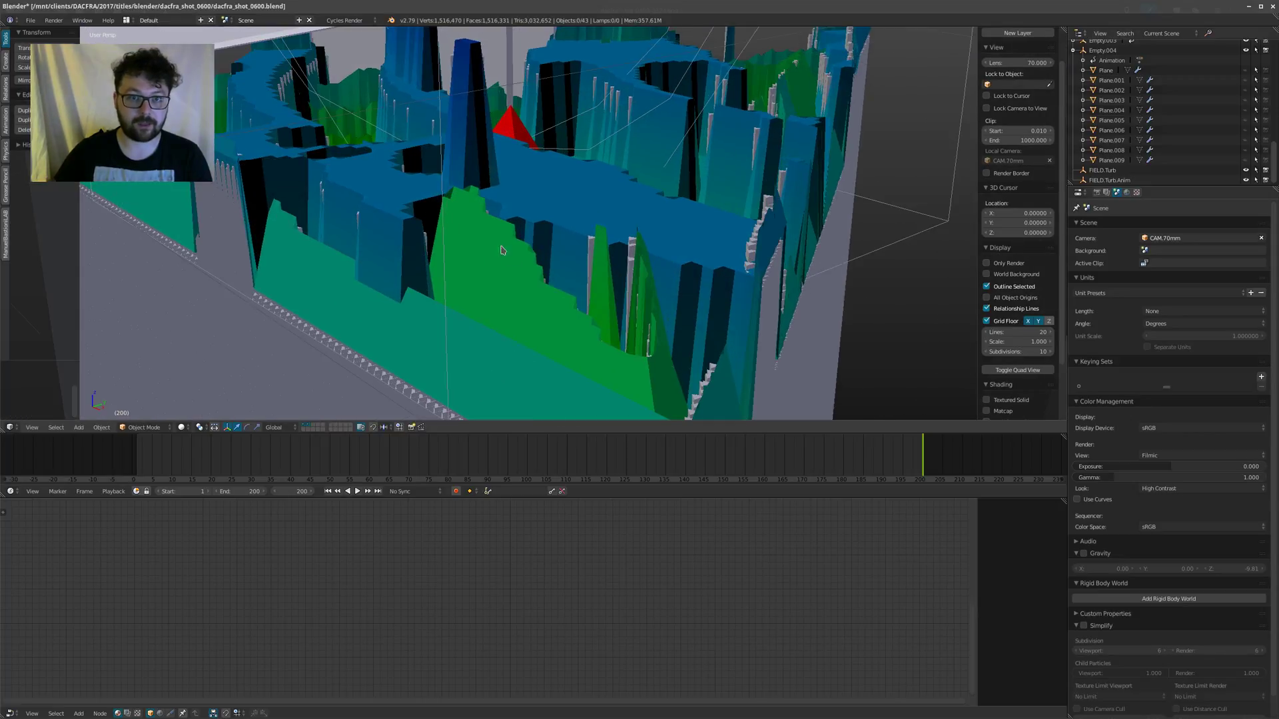
scroll(526, 242, down, 5)
scroll(529, 247, up, 1)
middle_drag(529, 247, 581, 267)
key(KP_0)
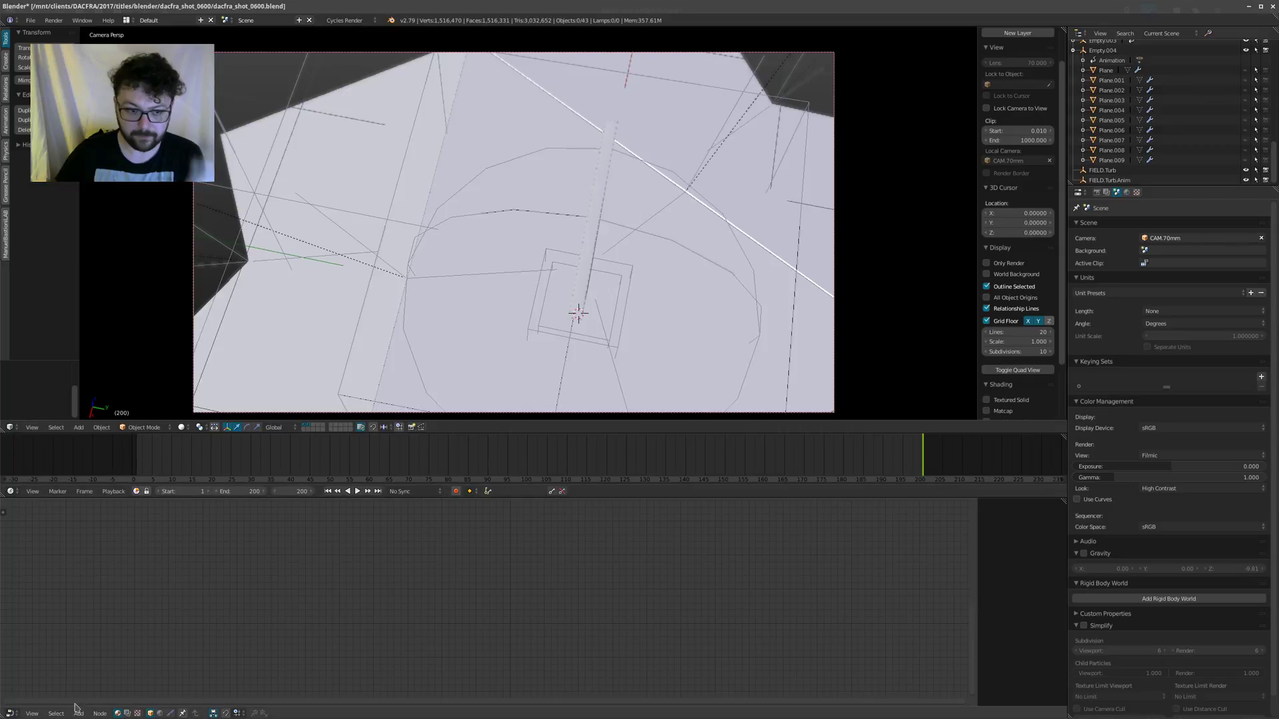
Step: Display the scene's compositing node tree in the node editor
click(127, 713)
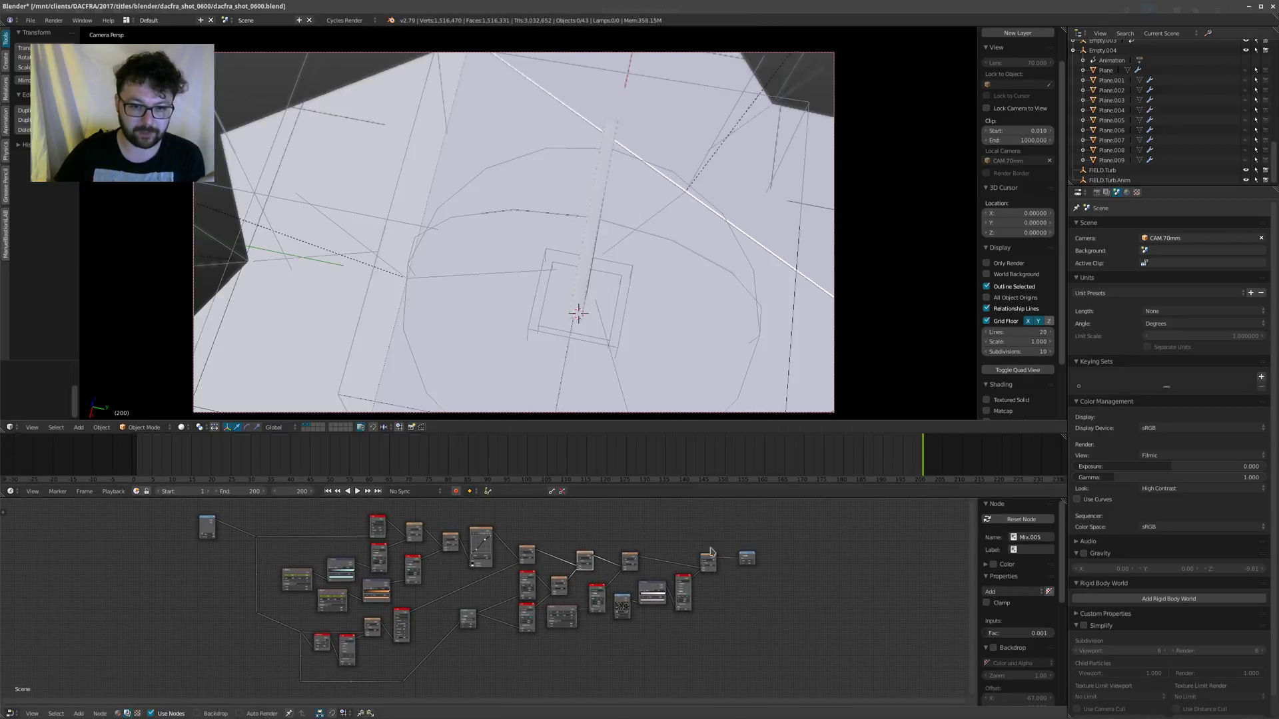
scroll(246, 577, up, 2)
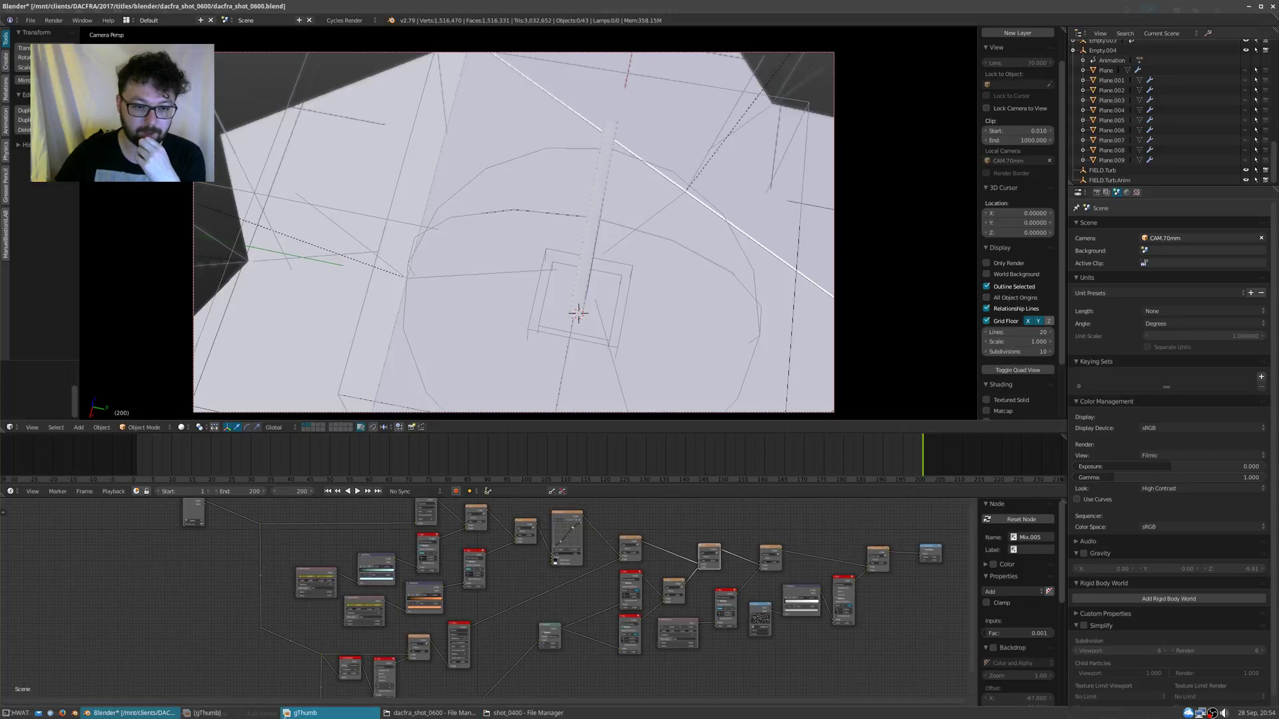
Step: Switch to gThumb to review the rendered dacfra_shot_0400 frames, and return to Blender
click(330, 714)
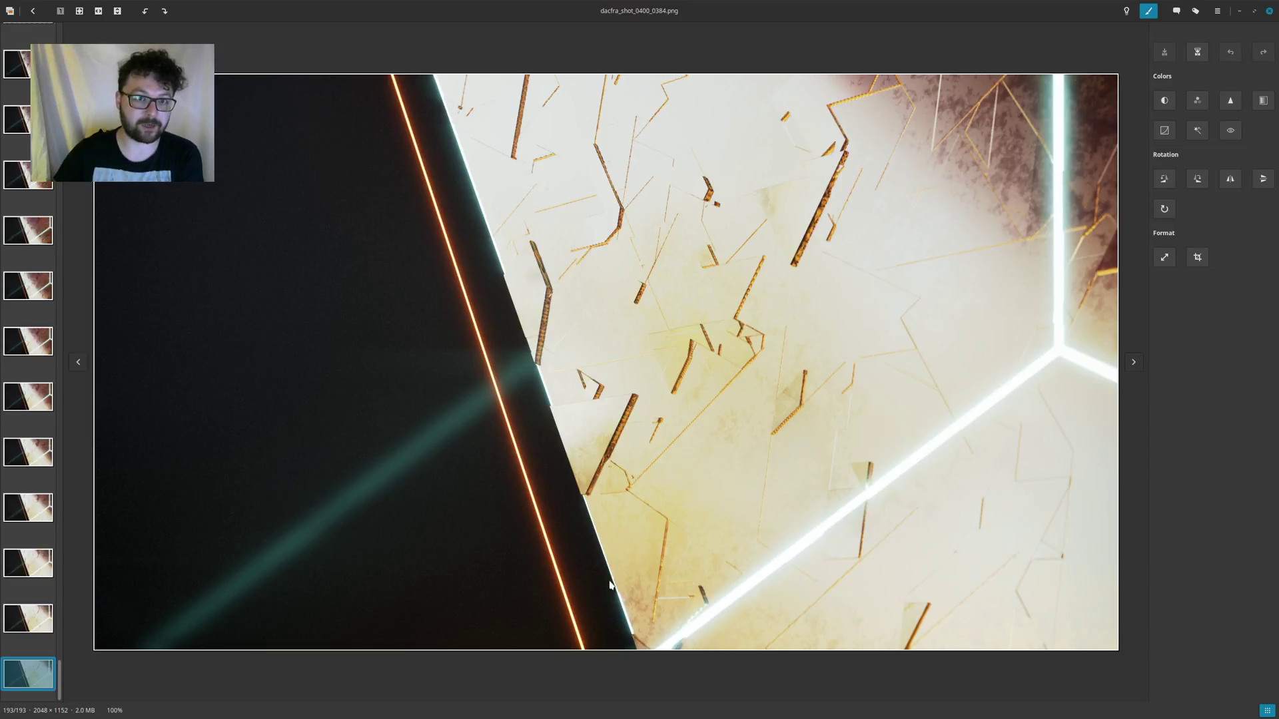
scroll(29, 200, up, 10)
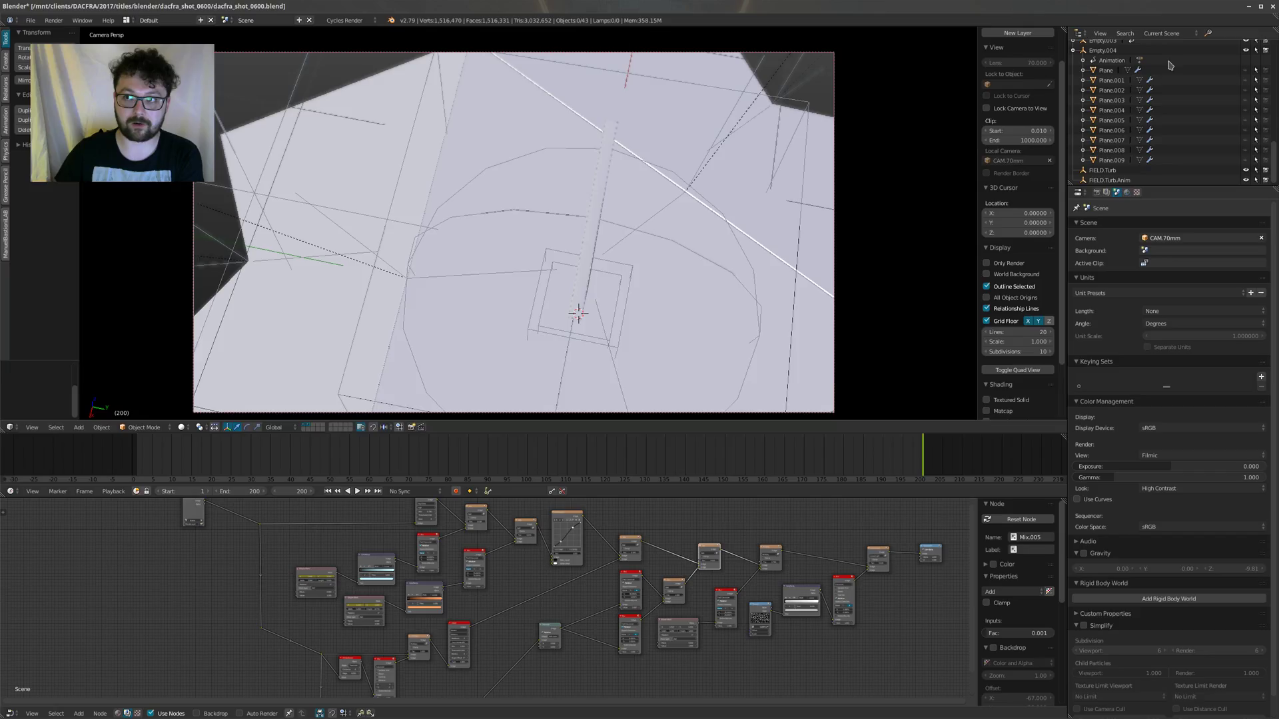
click(1269, 11)
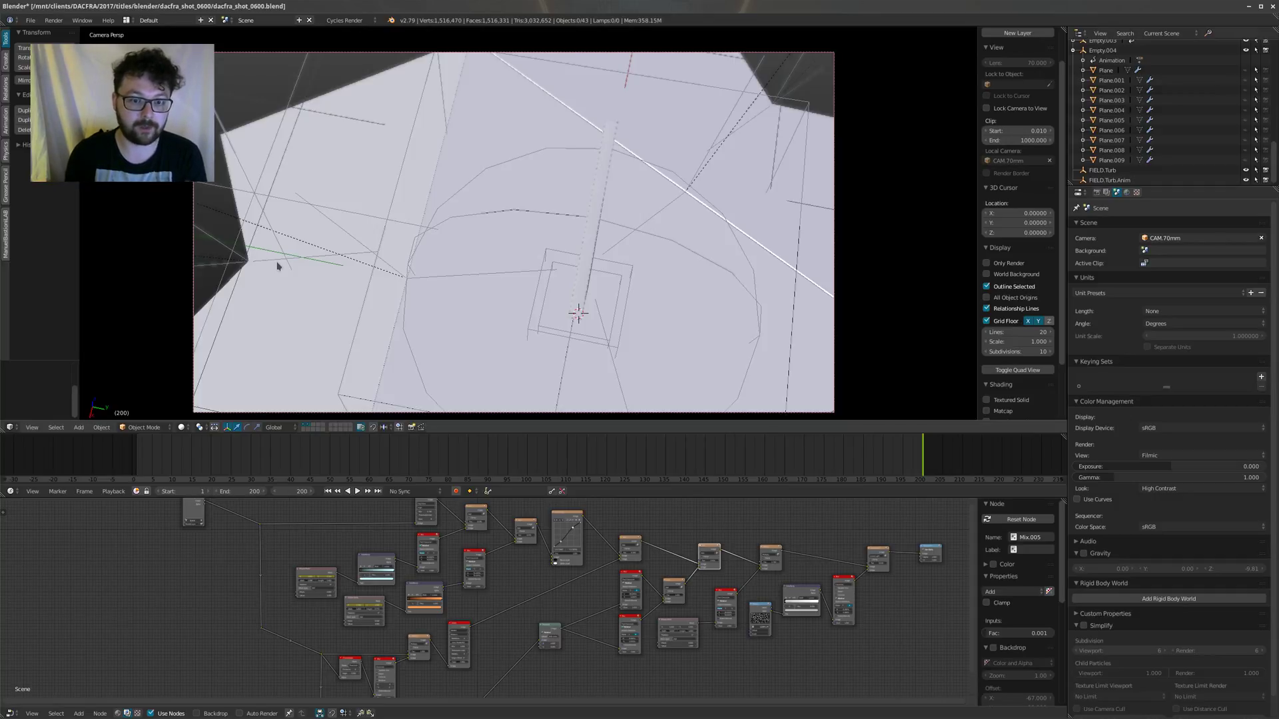
Step: Examine the compositing node tree from the render layers through the masks, color ramps, blurs and mix nodes to the composite output
scroll(295, 616, down, 3)
scroll(295, 616, up, 5)
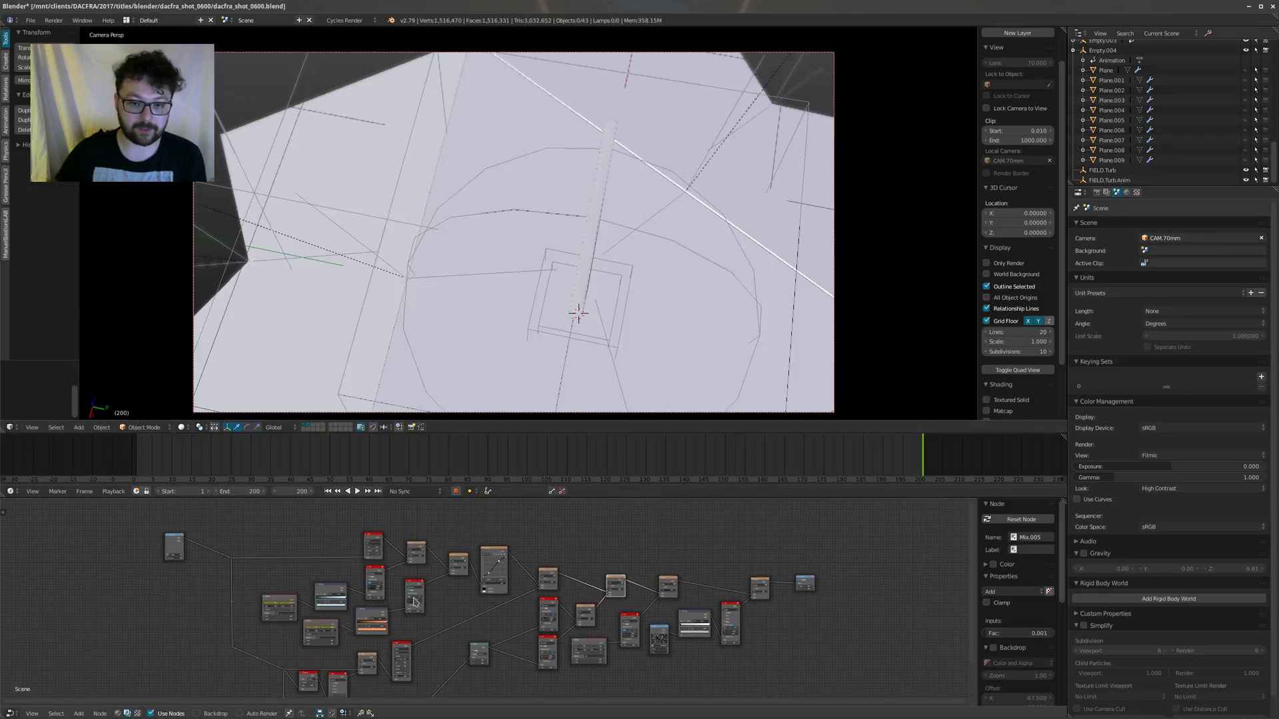
scroll(295, 616, up, 2)
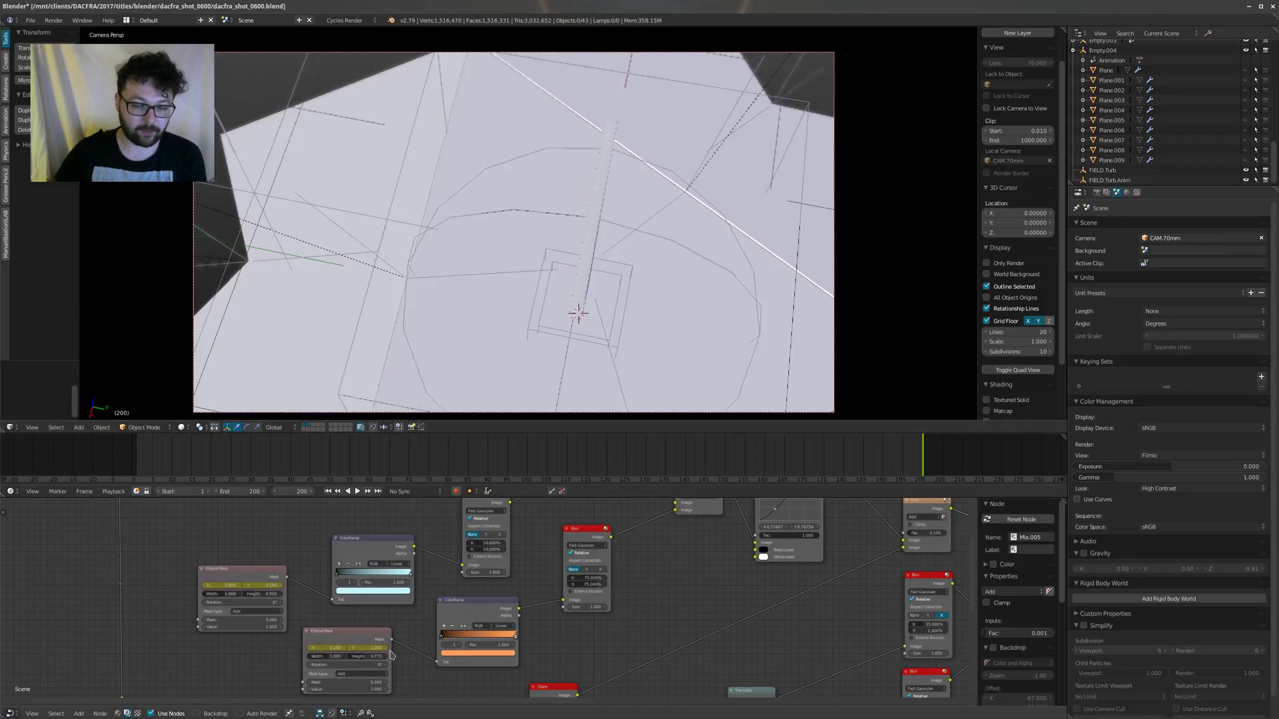
scroll(580, 616, down, 4)
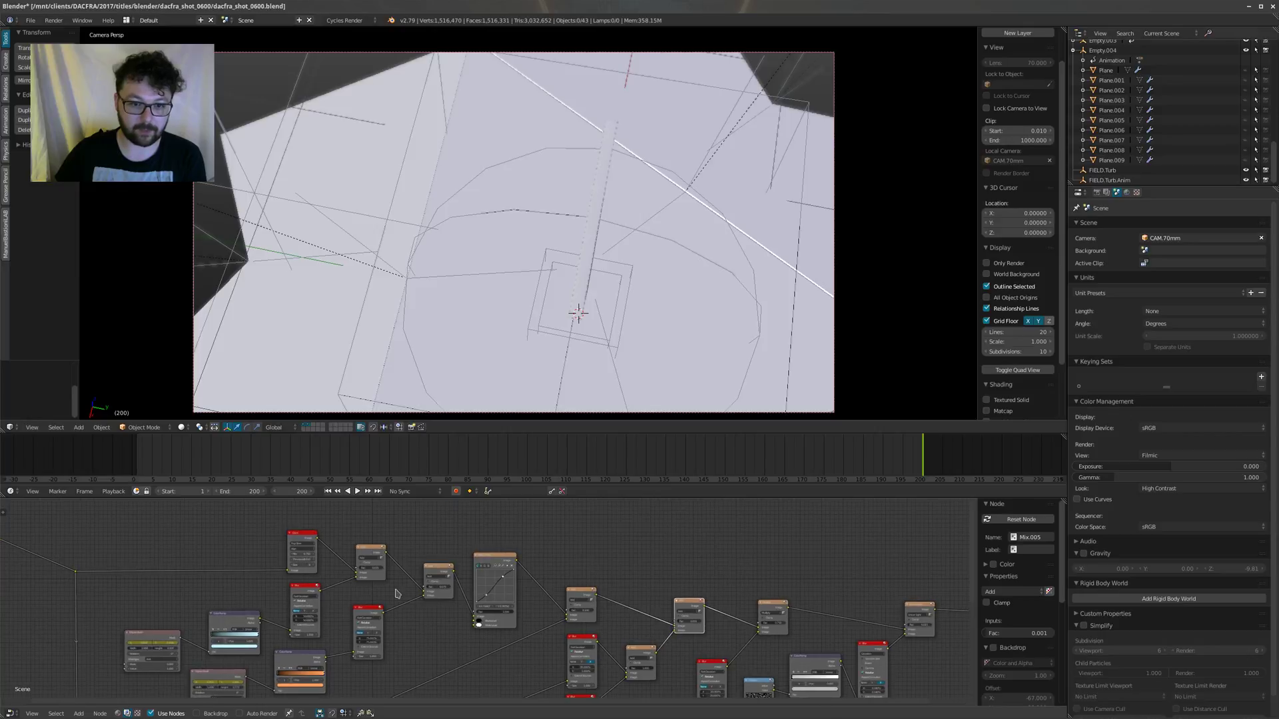
scroll(640, 612, up, 1)
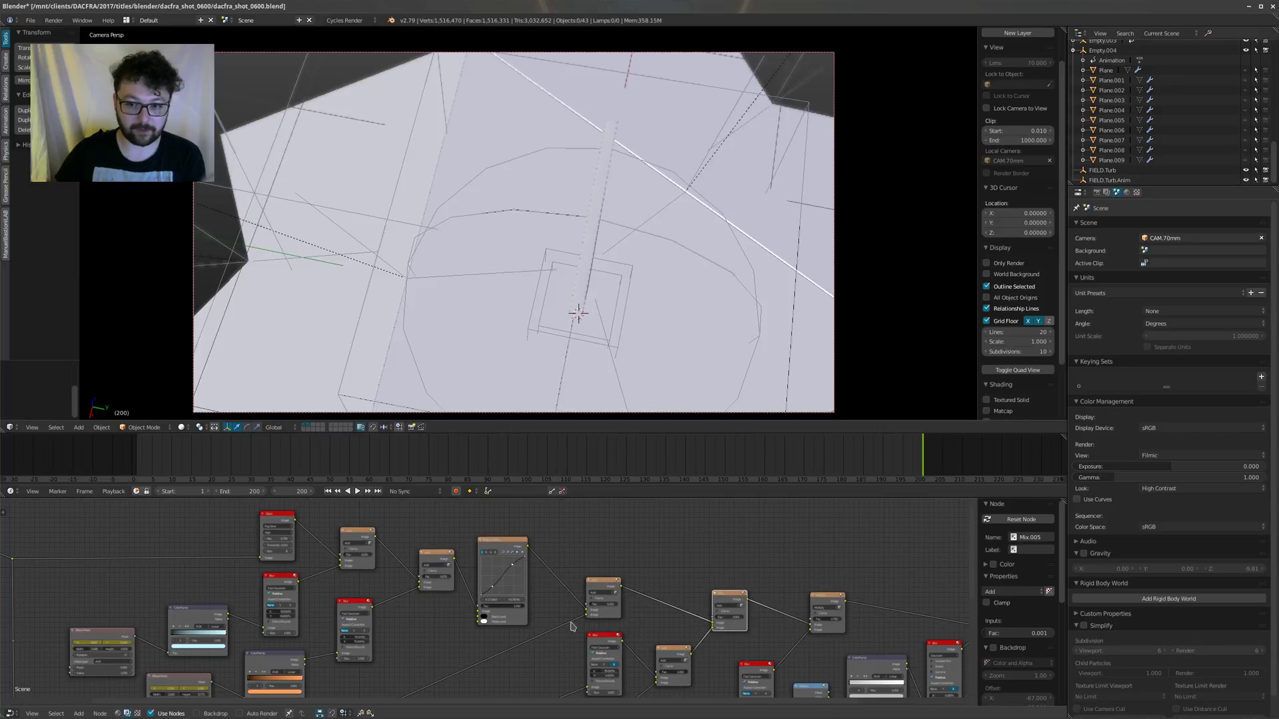
scroll(614, 616, down, 4)
middle_drag(534, 632, 553, 588)
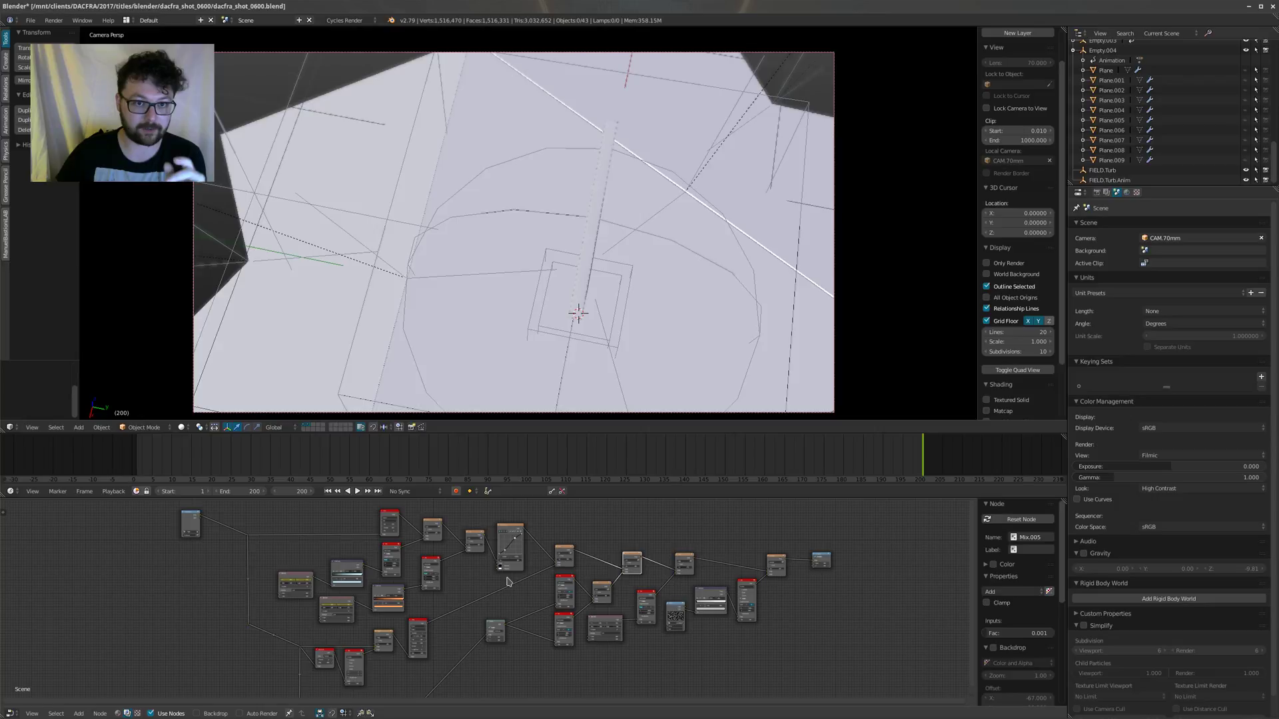
scroll(507, 581, down, 2)
scroll(487, 581, up, 1)
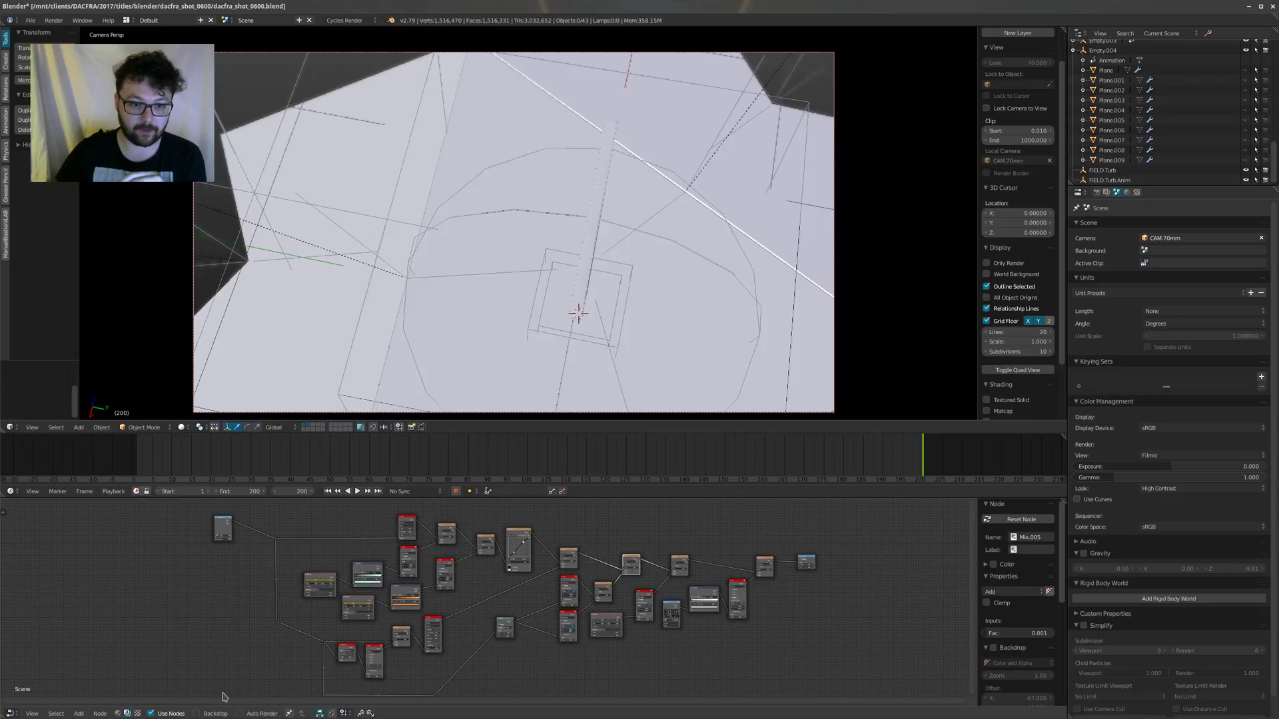
Step: Switch to the file manager, play dacfra_shot_001.mov from the DACFRA project's footage folder, and close the video player
mouse_move(133, 716)
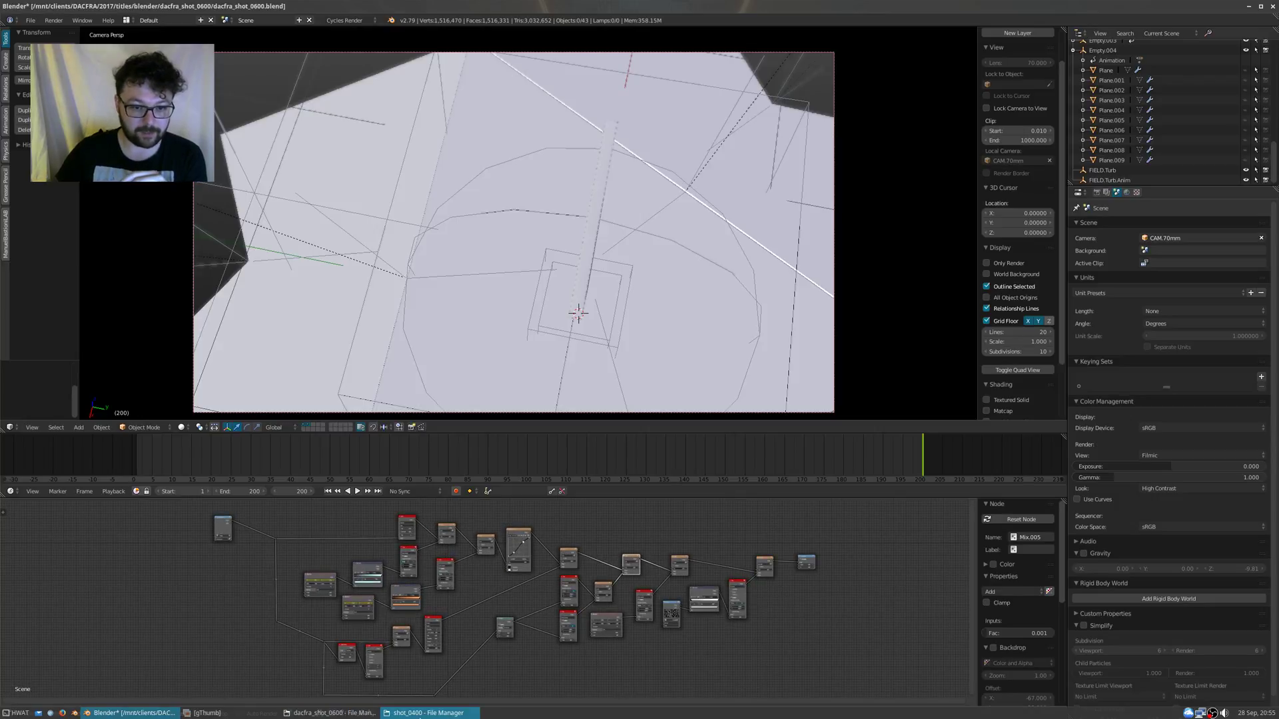
click(330, 713)
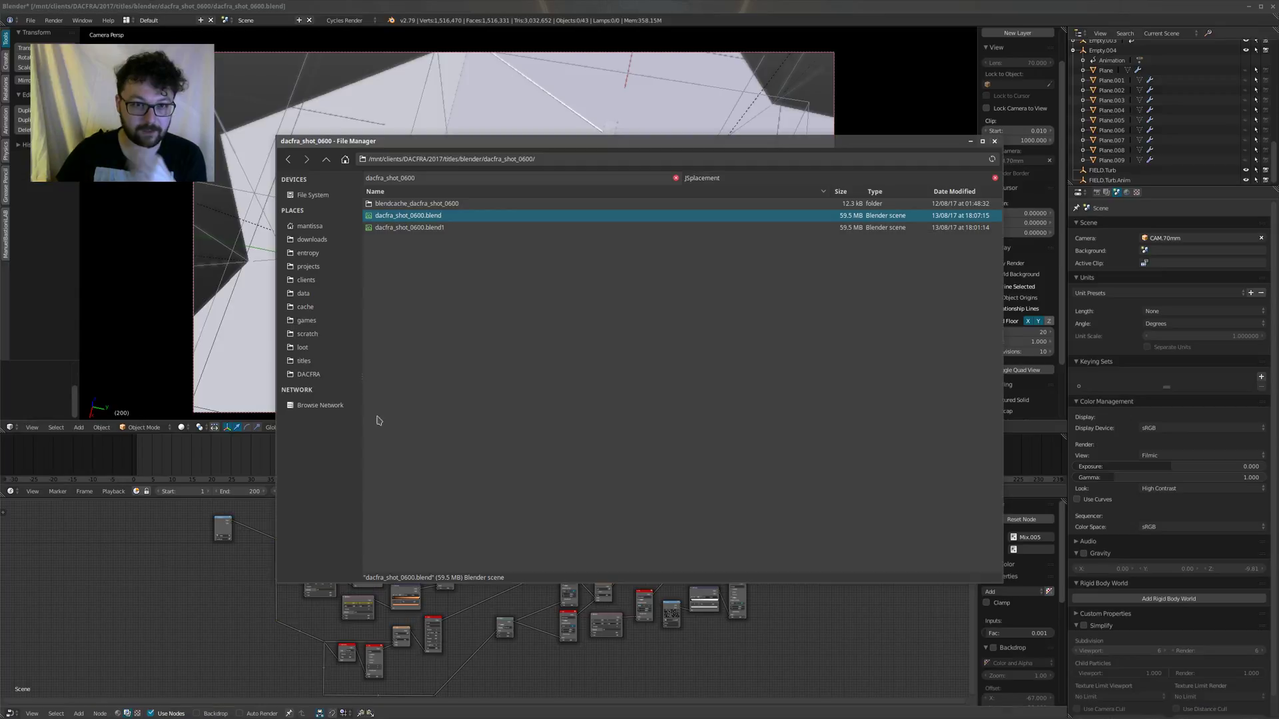
click(310, 375)
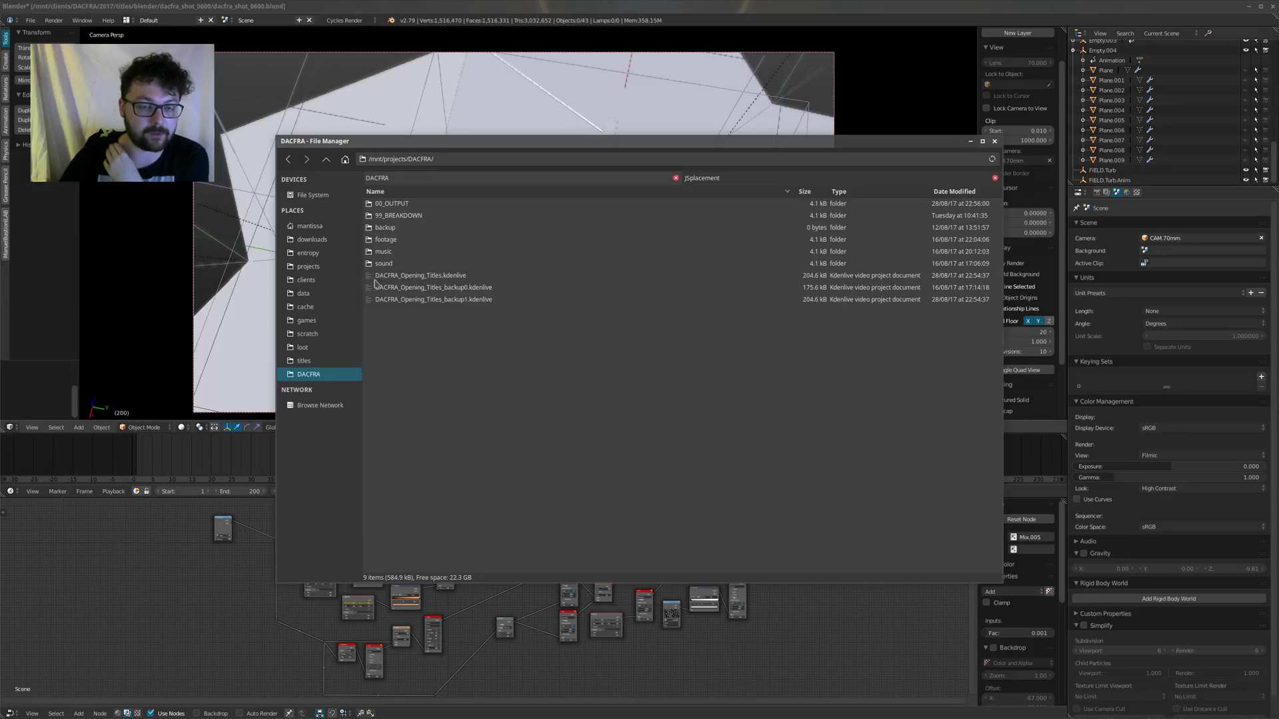
double_click(395, 239)
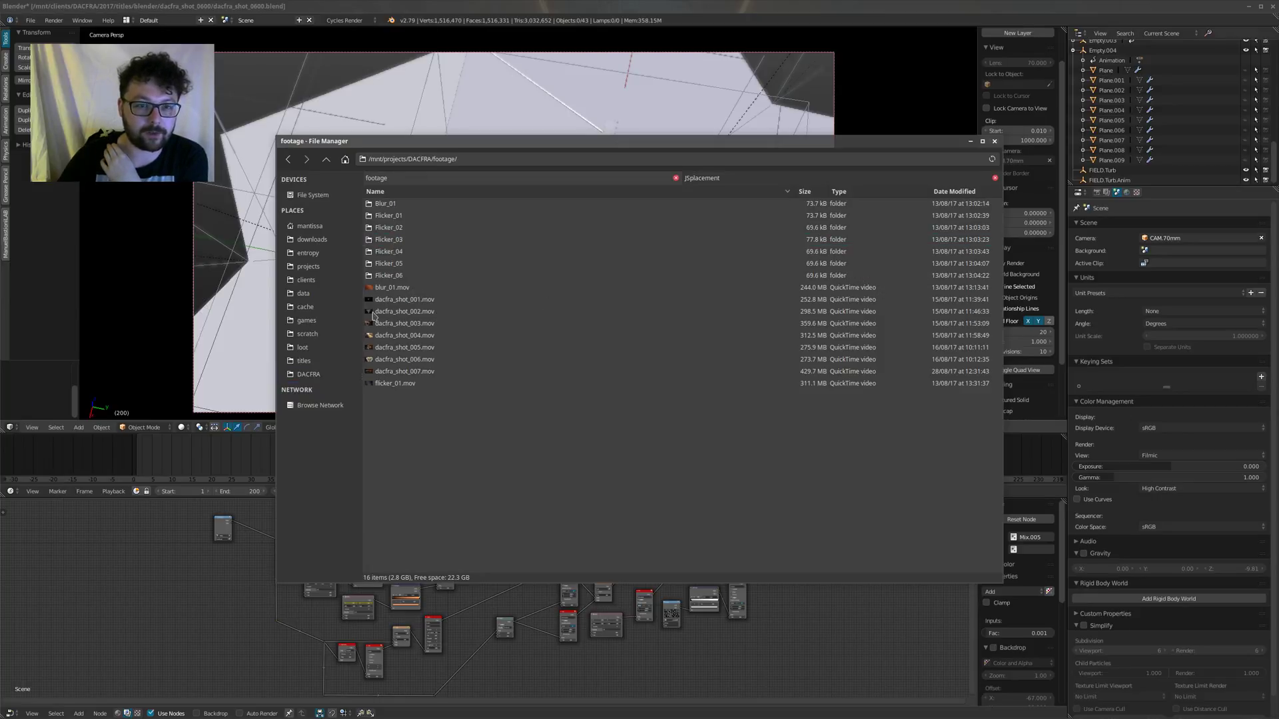
double_click(398, 301)
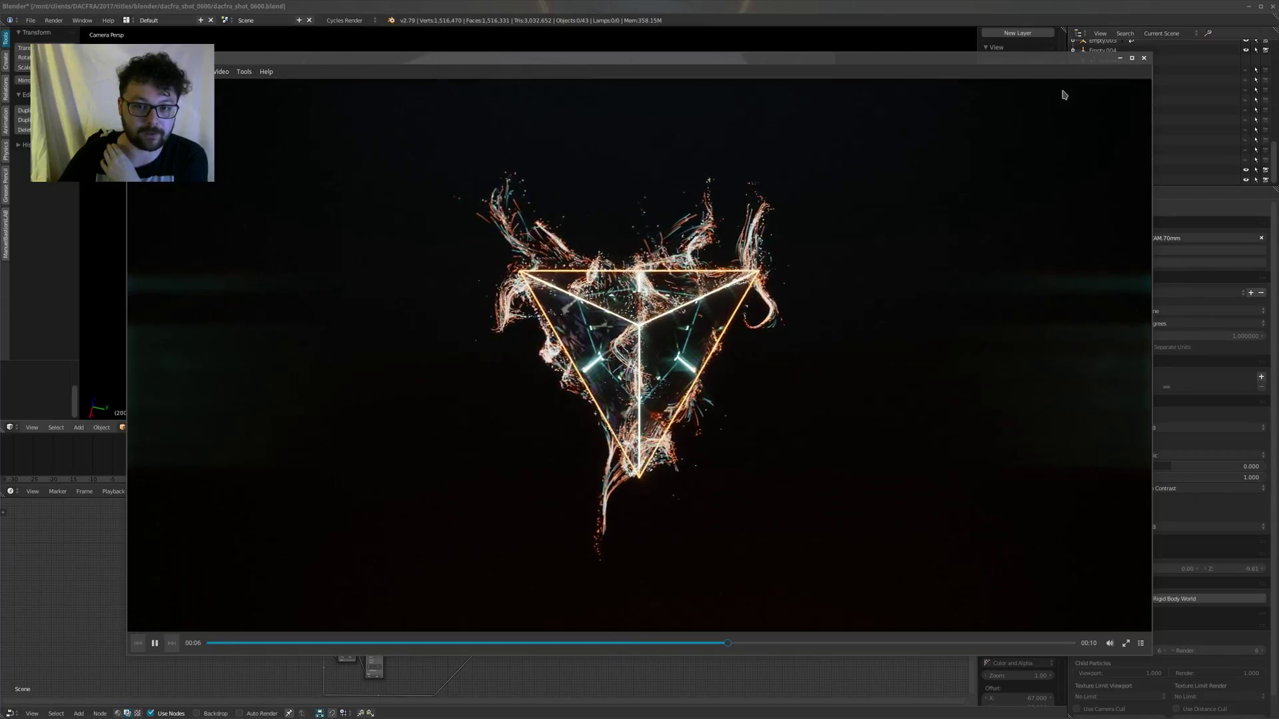
click(1142, 62)
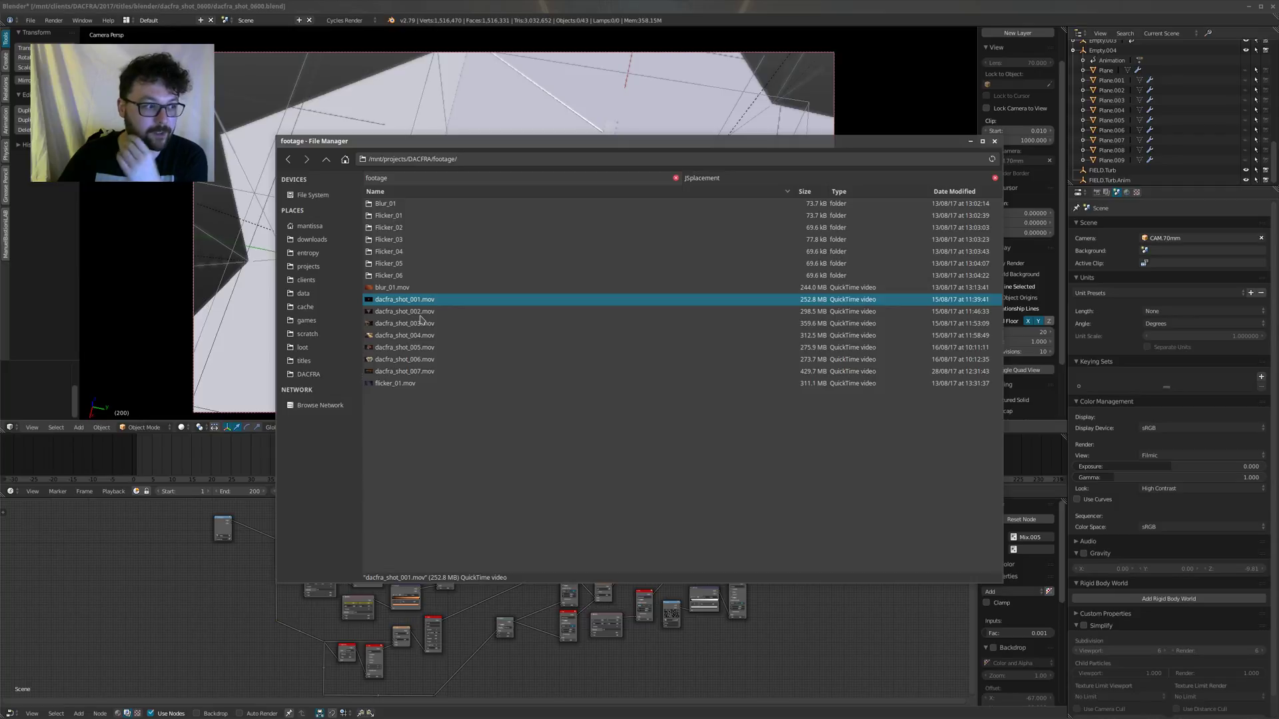
Step: Open the DACFRA_Opening_Titles.kdenlive project from the DACFRA folder in Kdenlive
mouse_move(355, 717)
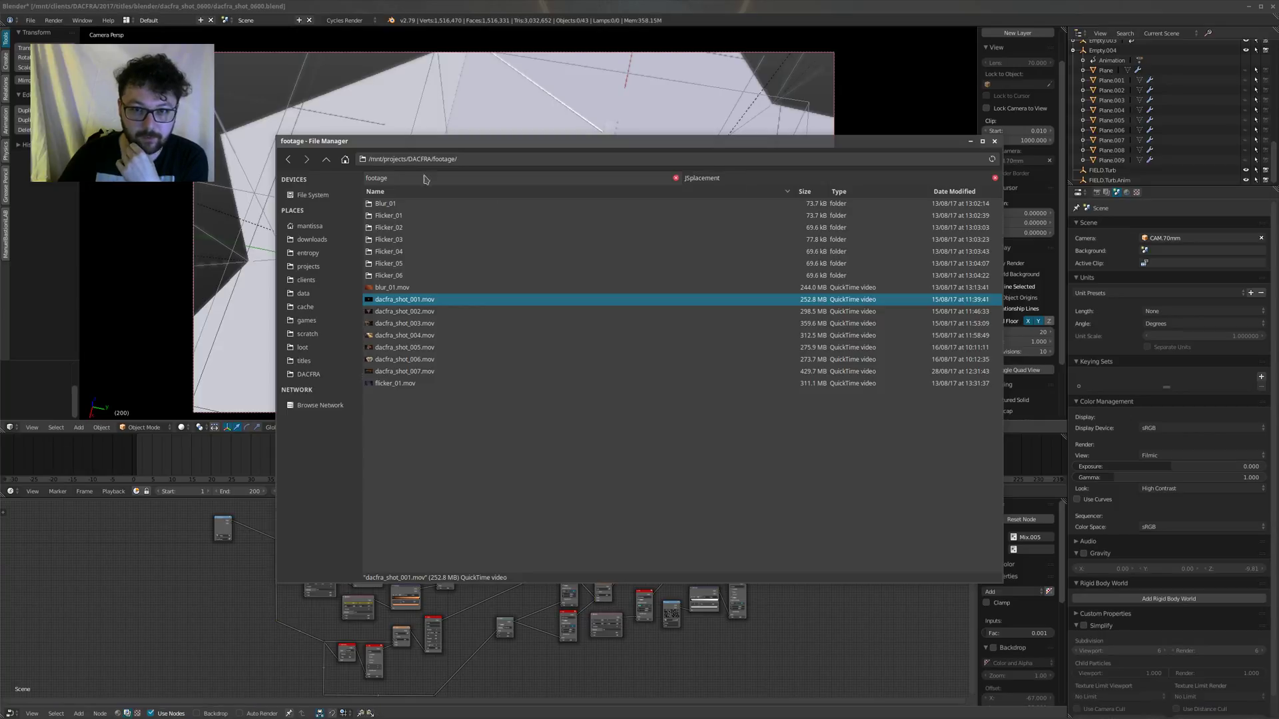
click(327, 160)
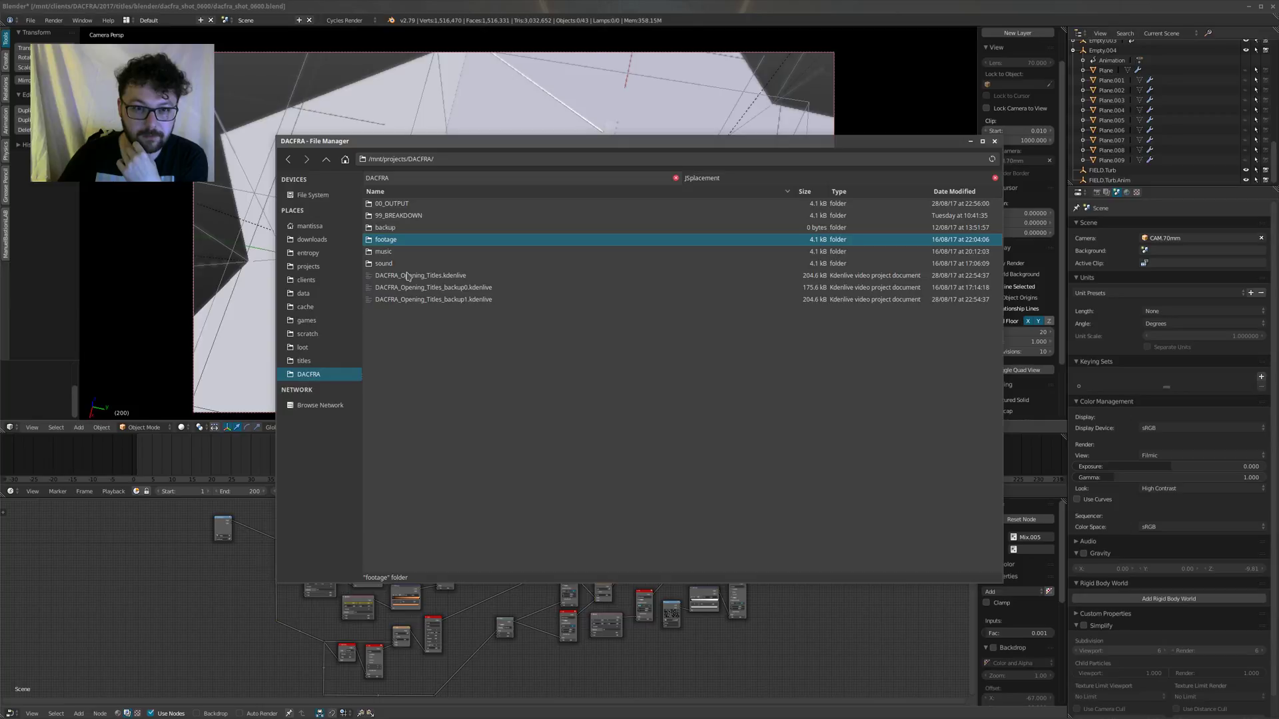
click(411, 276)
key(Return)
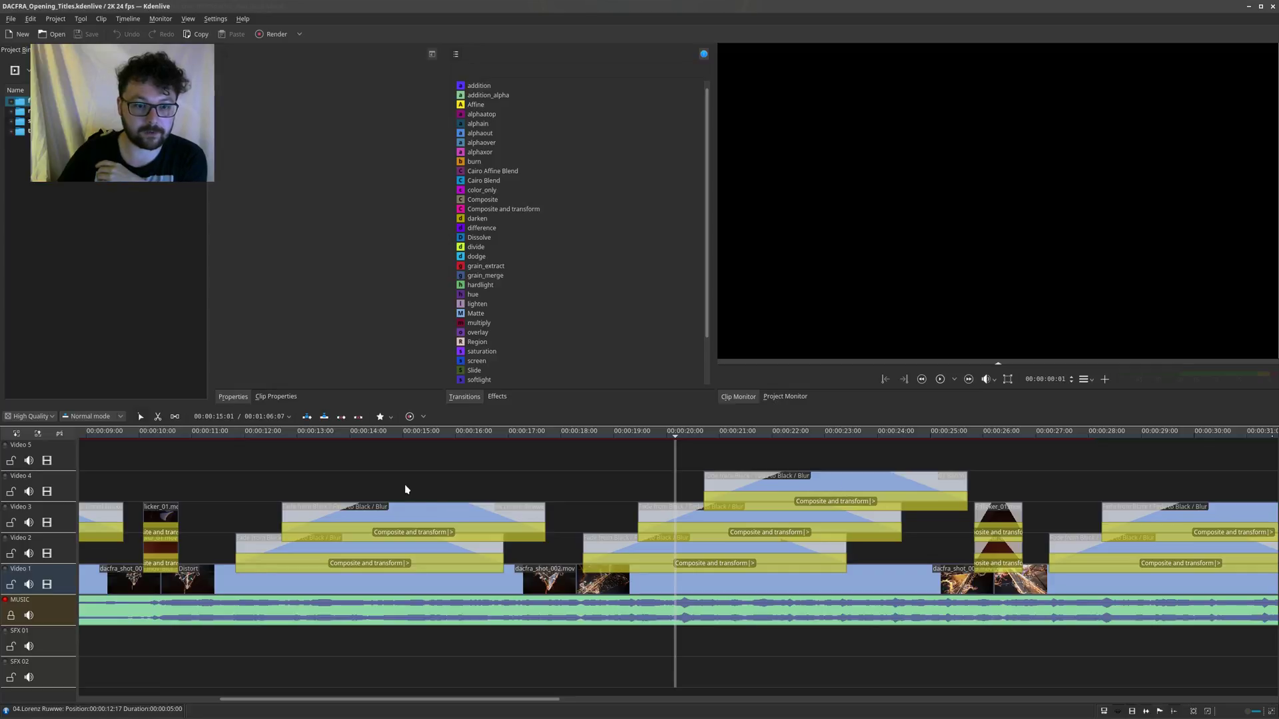
Step: Preview the opening seconds of the timeline up to about 00:00:05:15 and expand the title clips folder in the project bin
scroll(371, 482, left, 5)
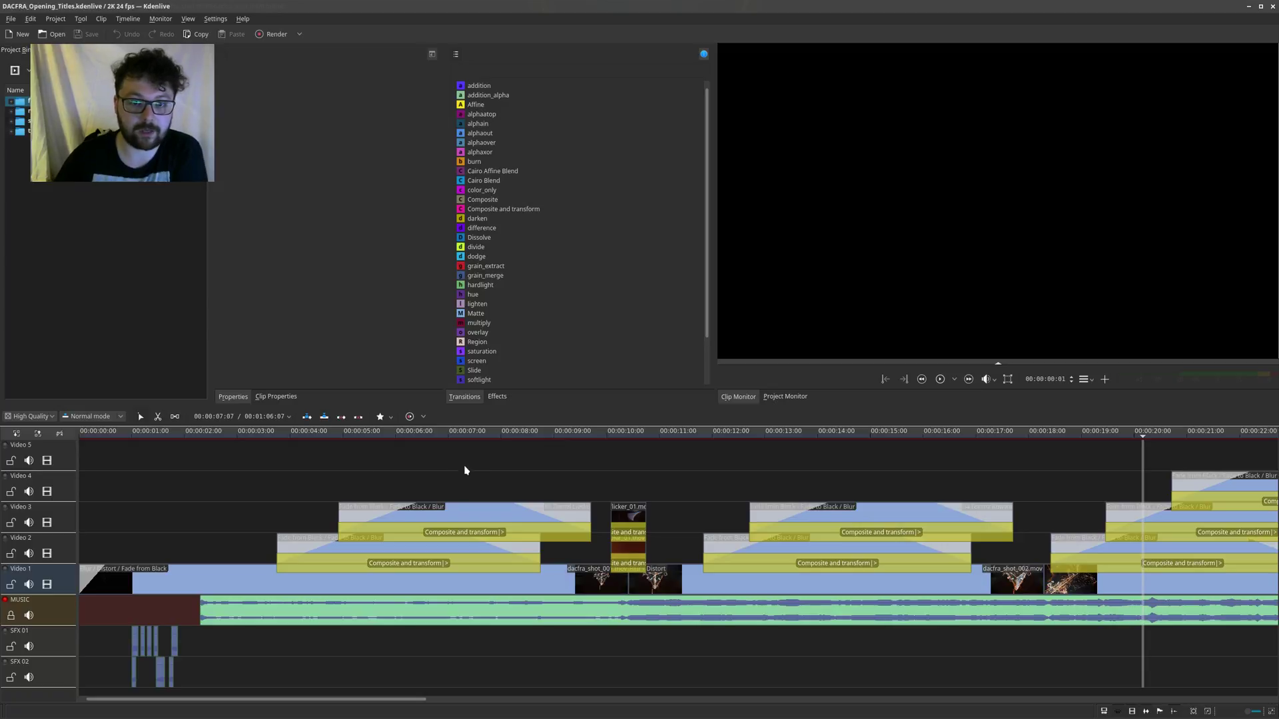
click(302, 433)
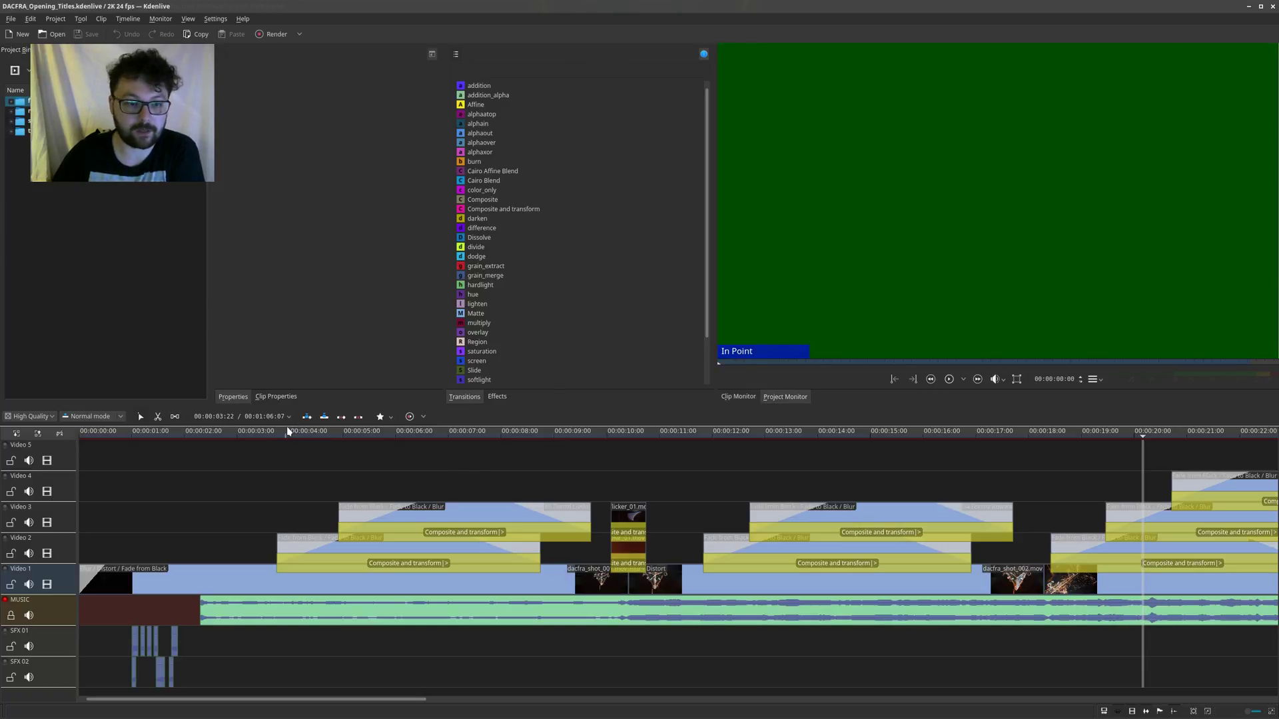
scroll(216, 437, up, 7)
drag(251, 440, 349, 439)
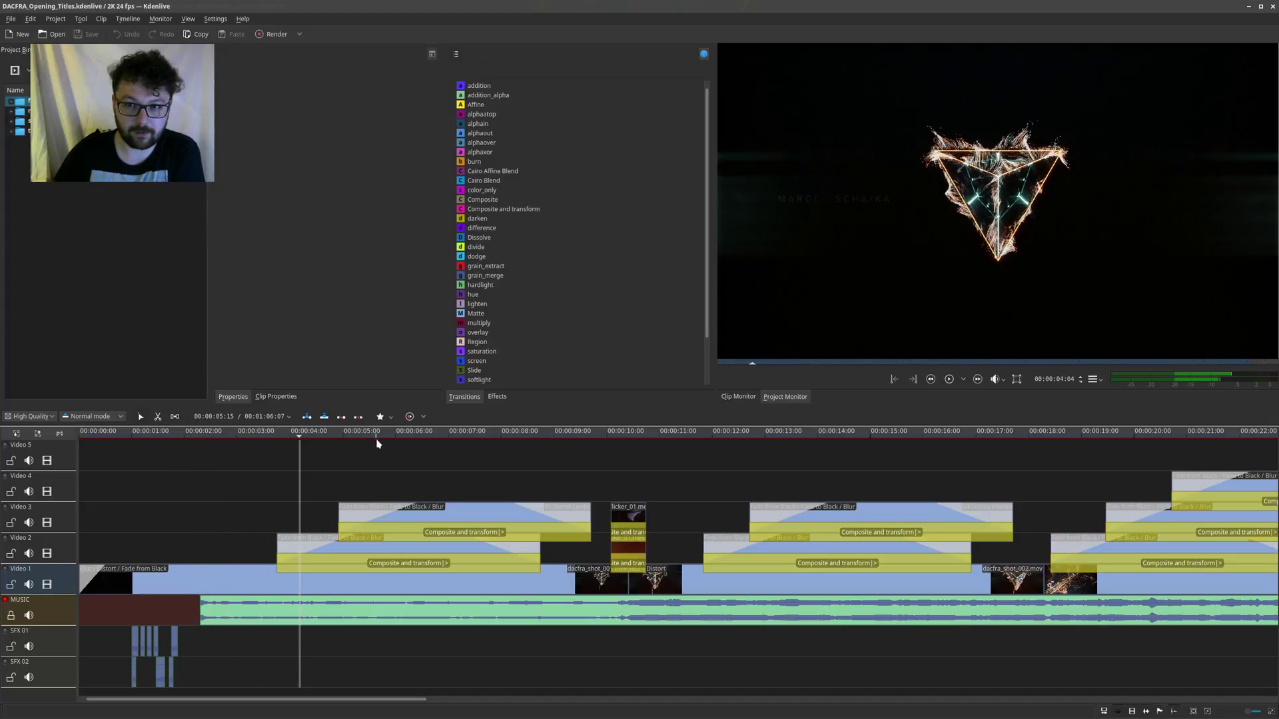
key(space)
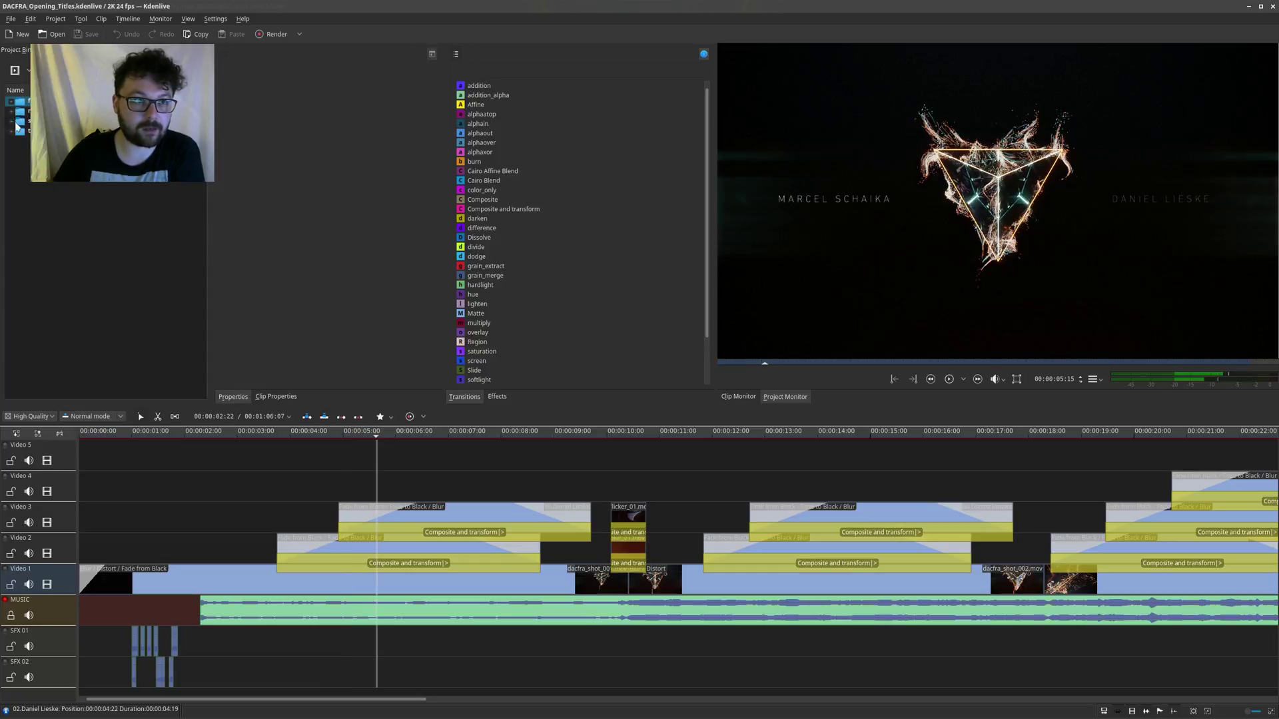
click(11, 132)
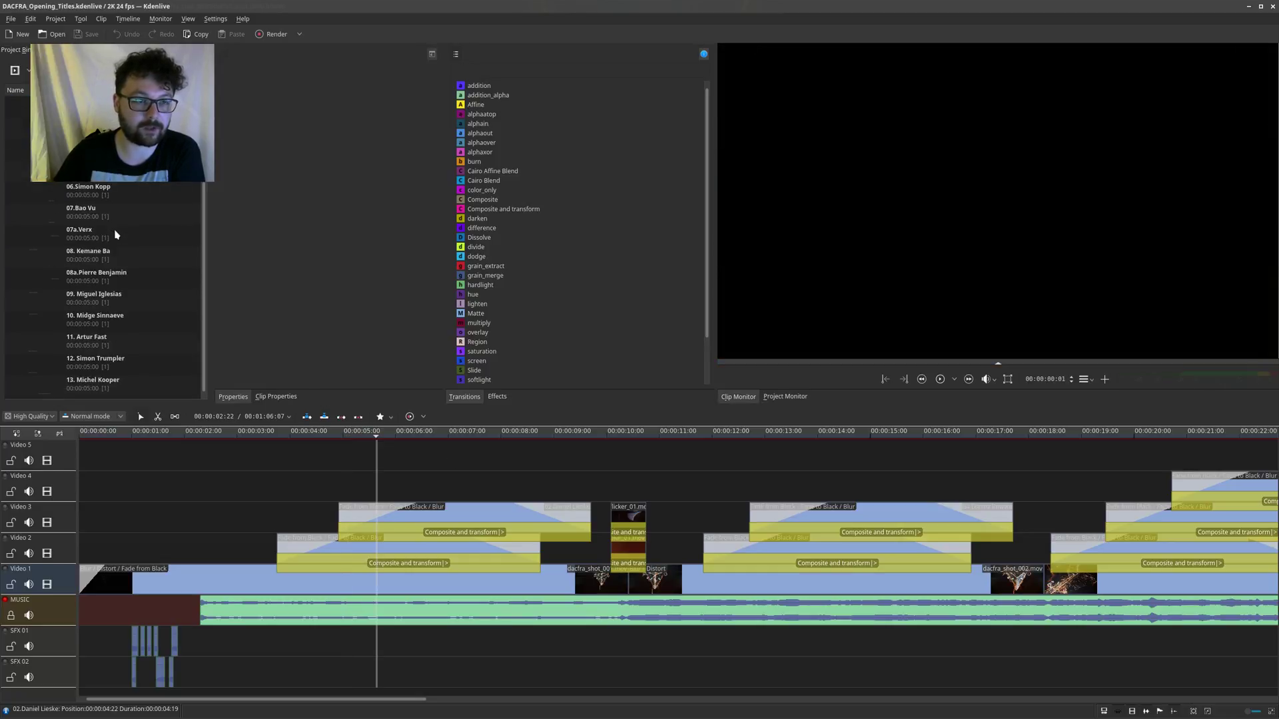
right_click(36, 256)
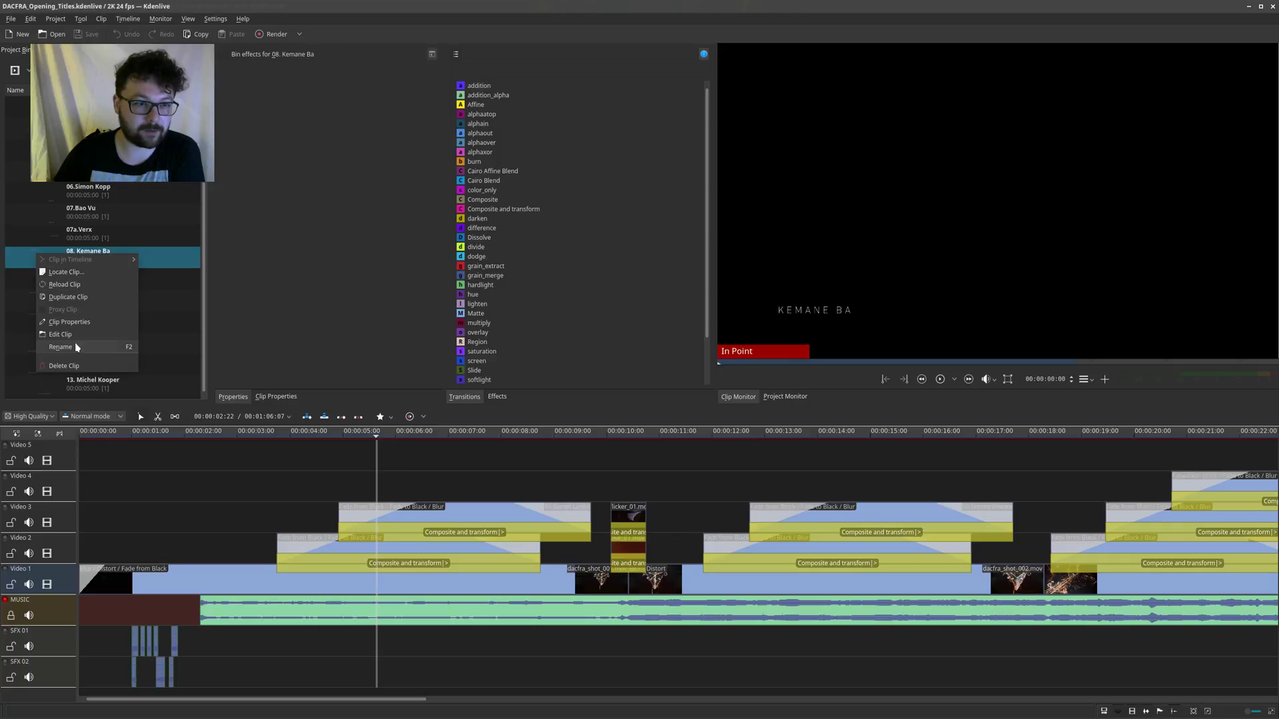
click(80, 336)
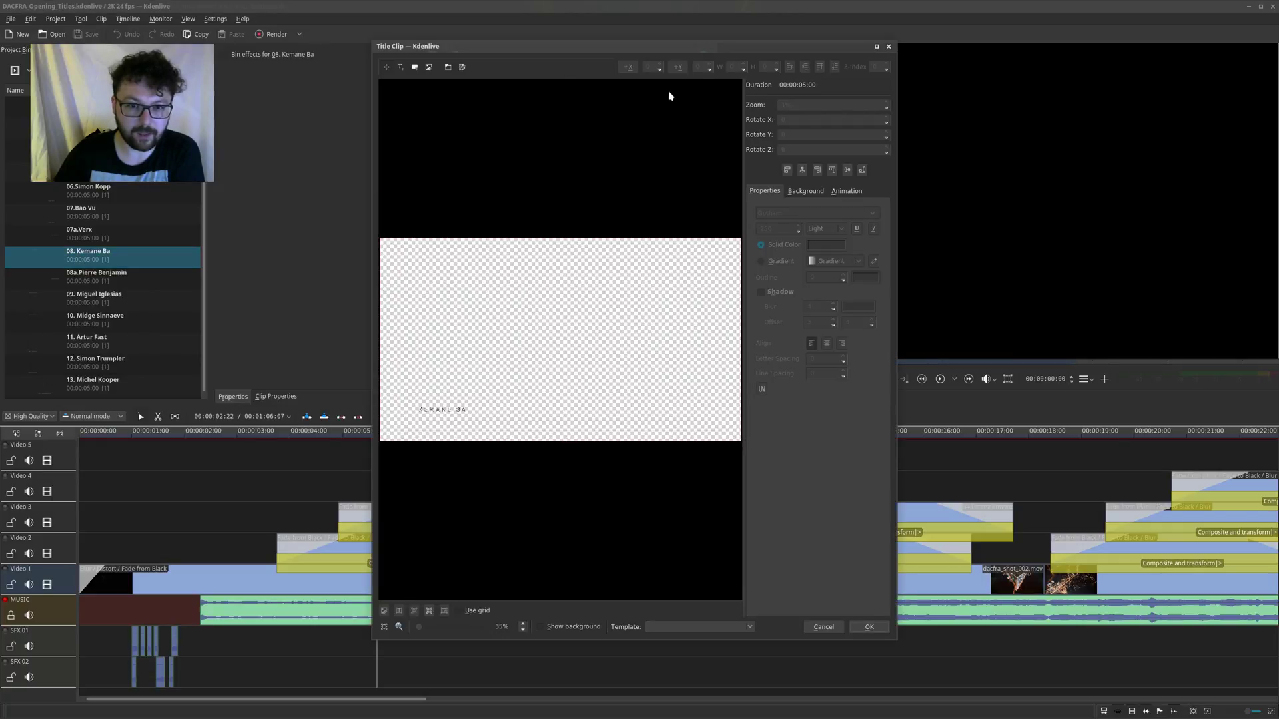
drag(893, 343, 1175, 321)
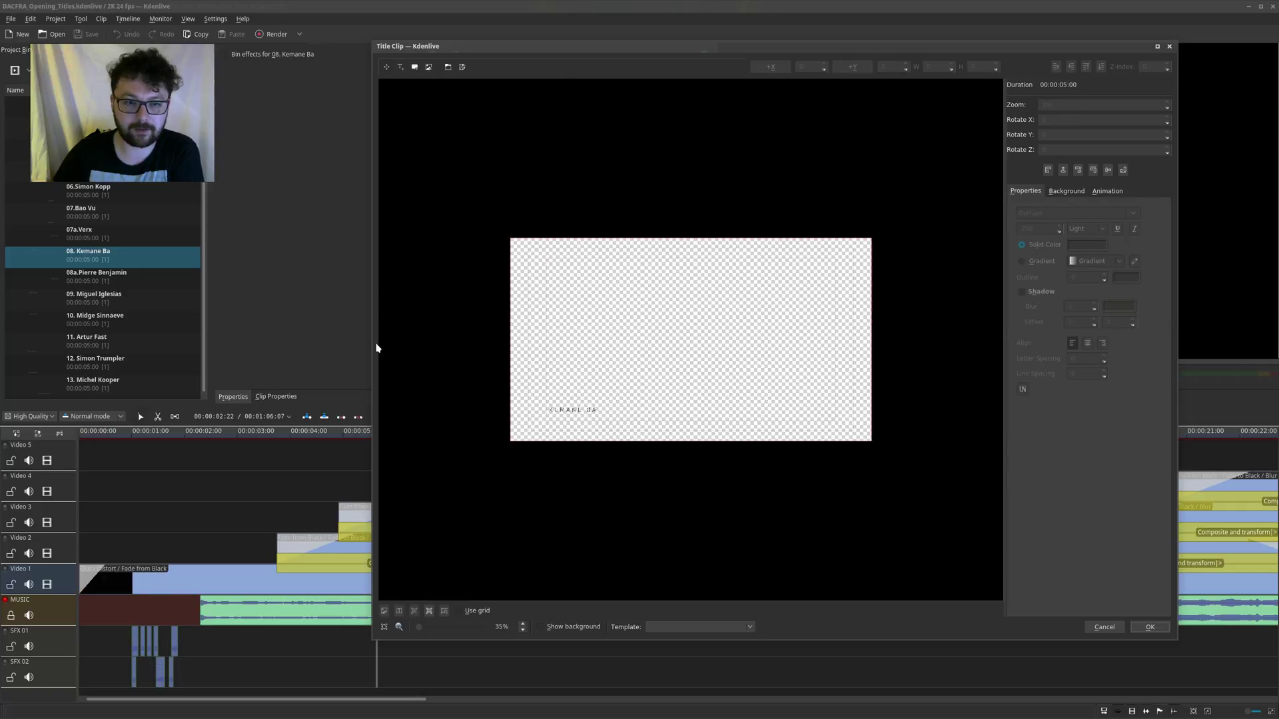
drag(373, 350, 96, 341)
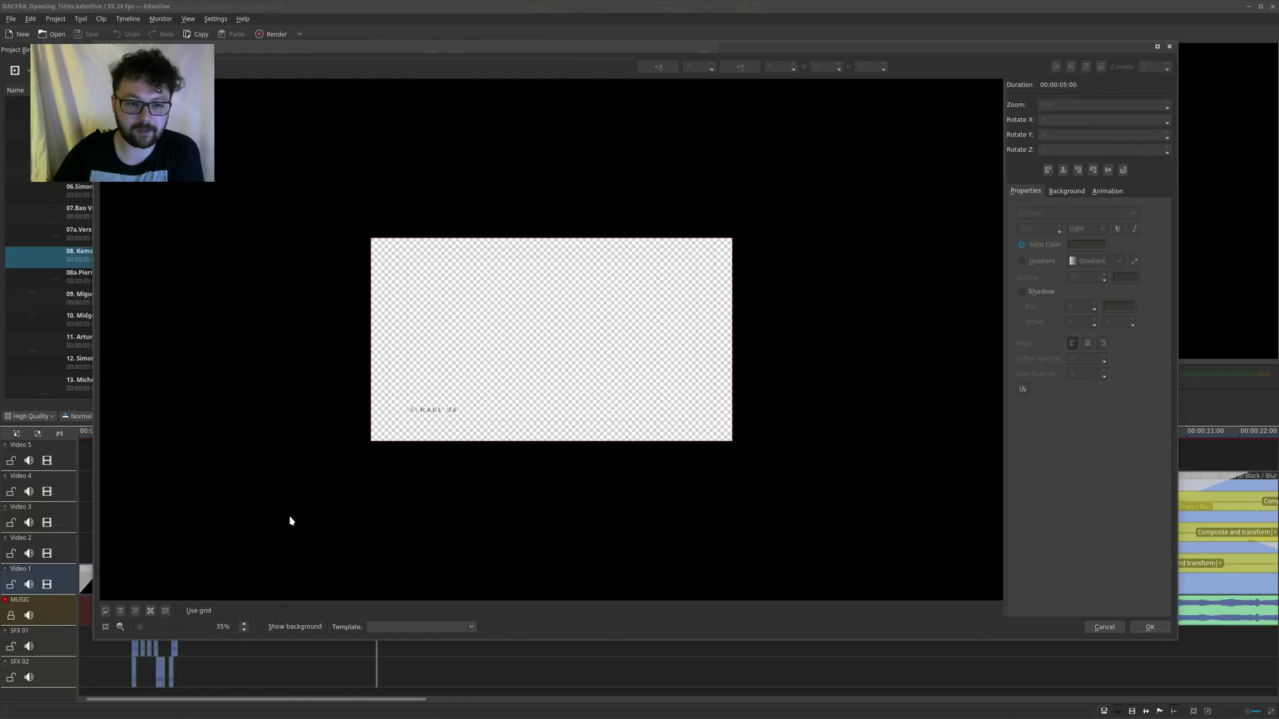
click(105, 627)
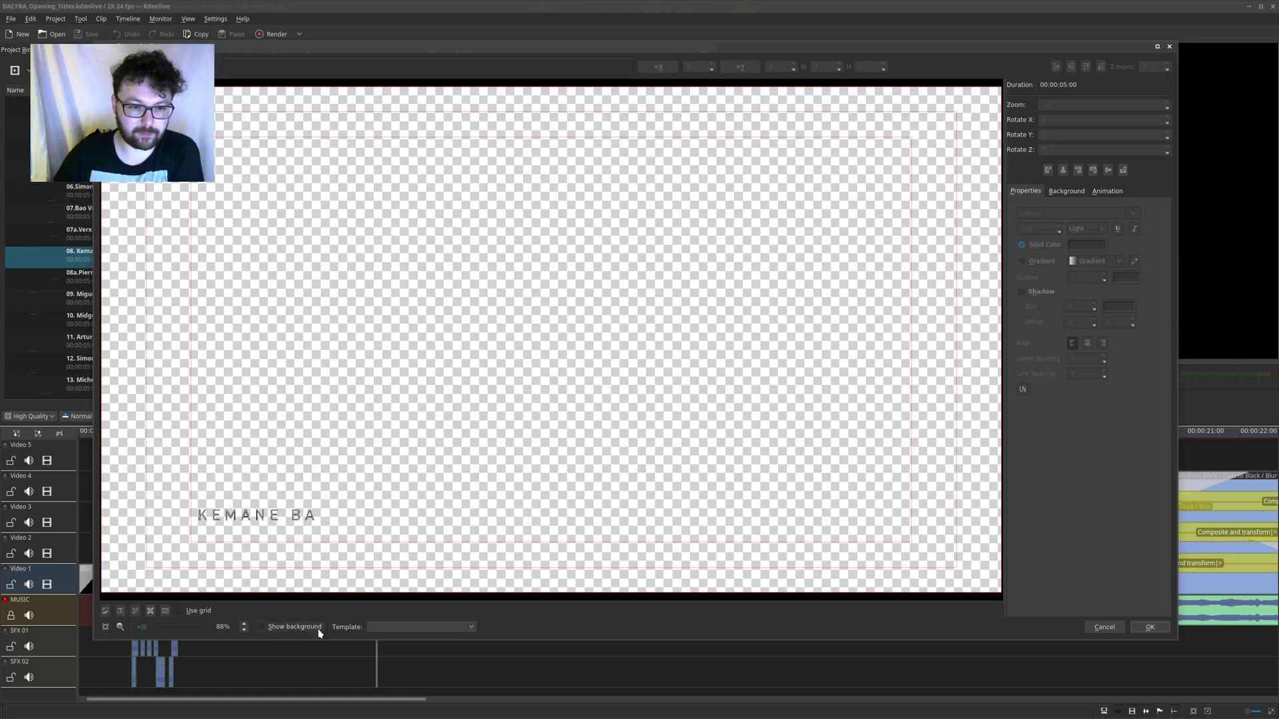
click(270, 627)
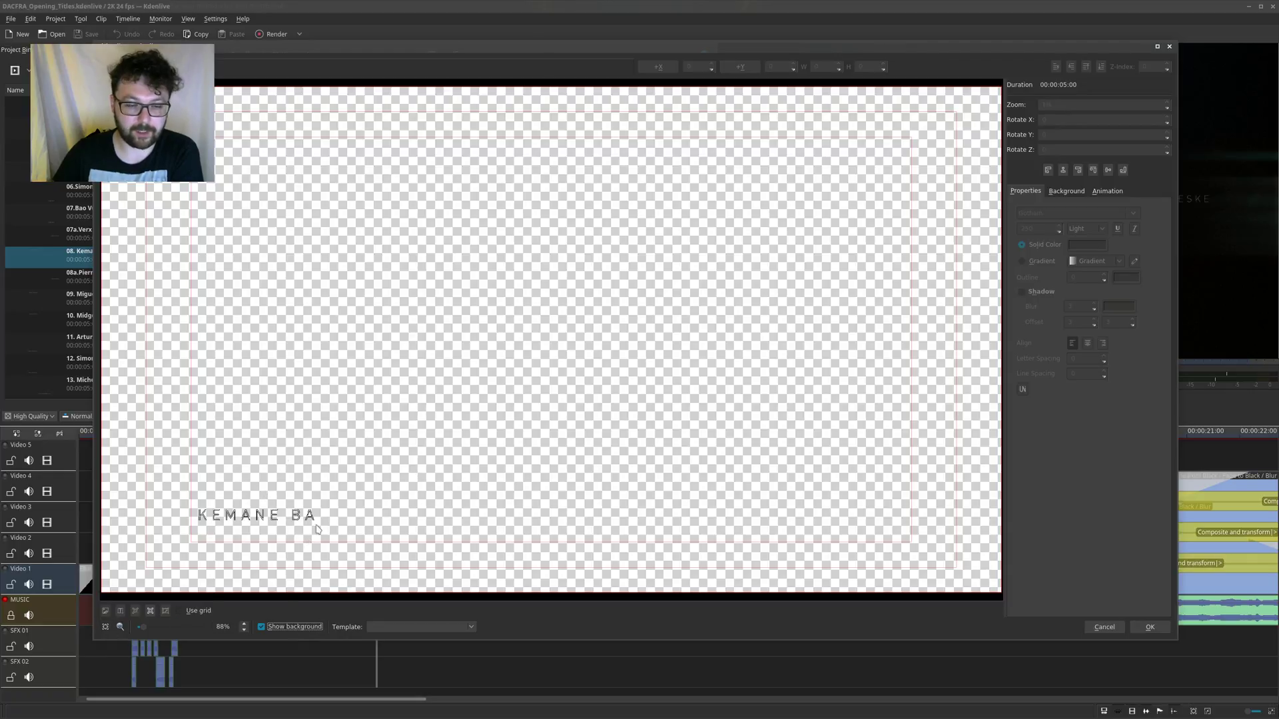
click(187, 612)
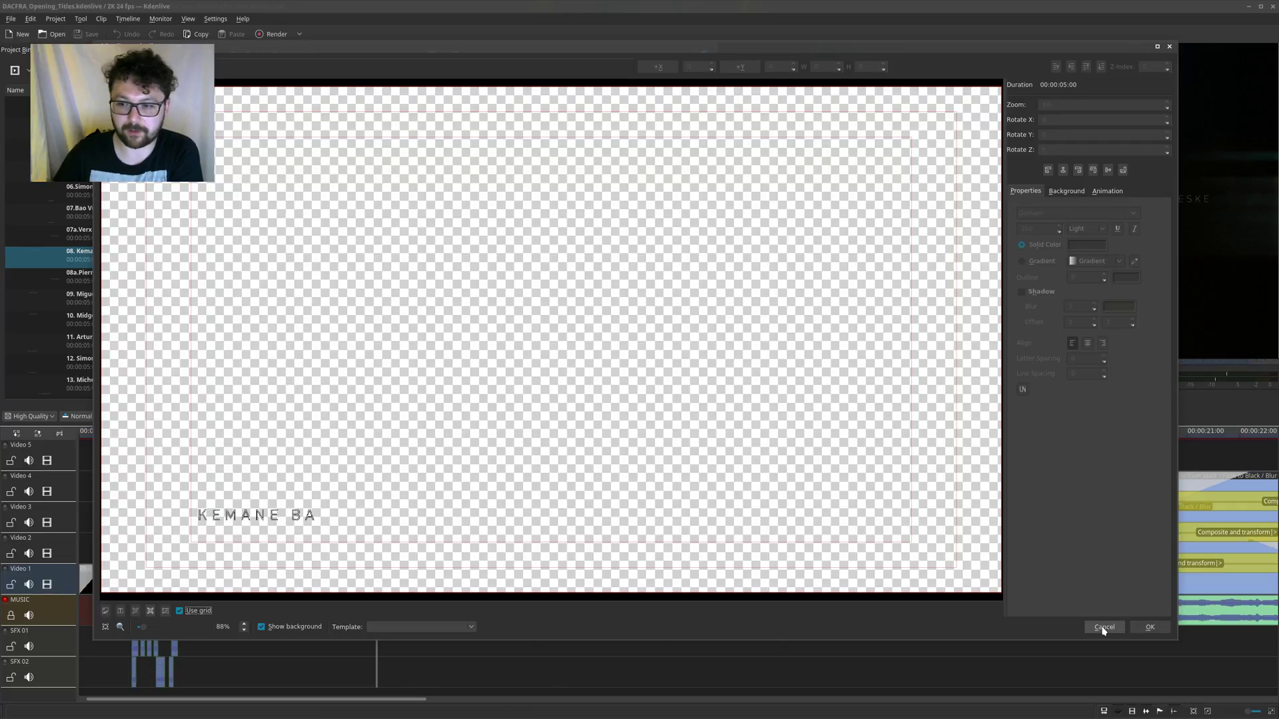
click(1168, 46)
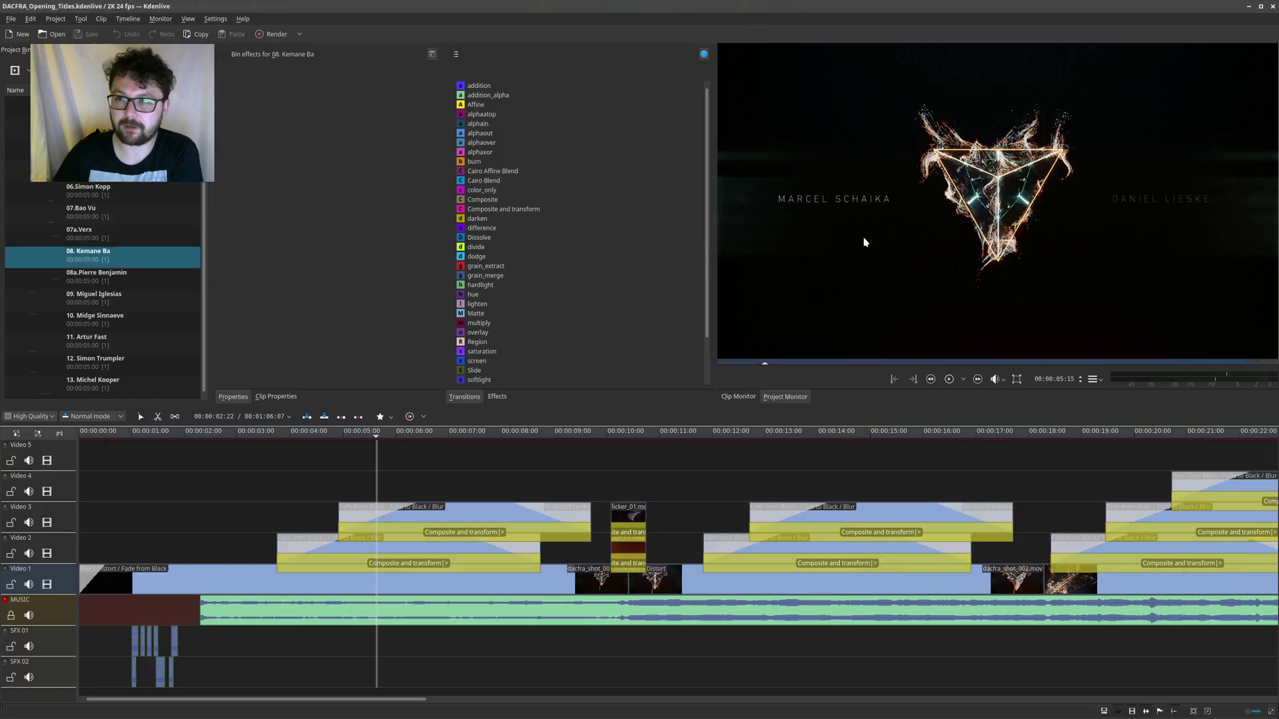
Step: Park the timeline playhead at about 00:00:11:10 and open title clip 08 for editing with the background shown
click(300, 441)
click(682, 453)
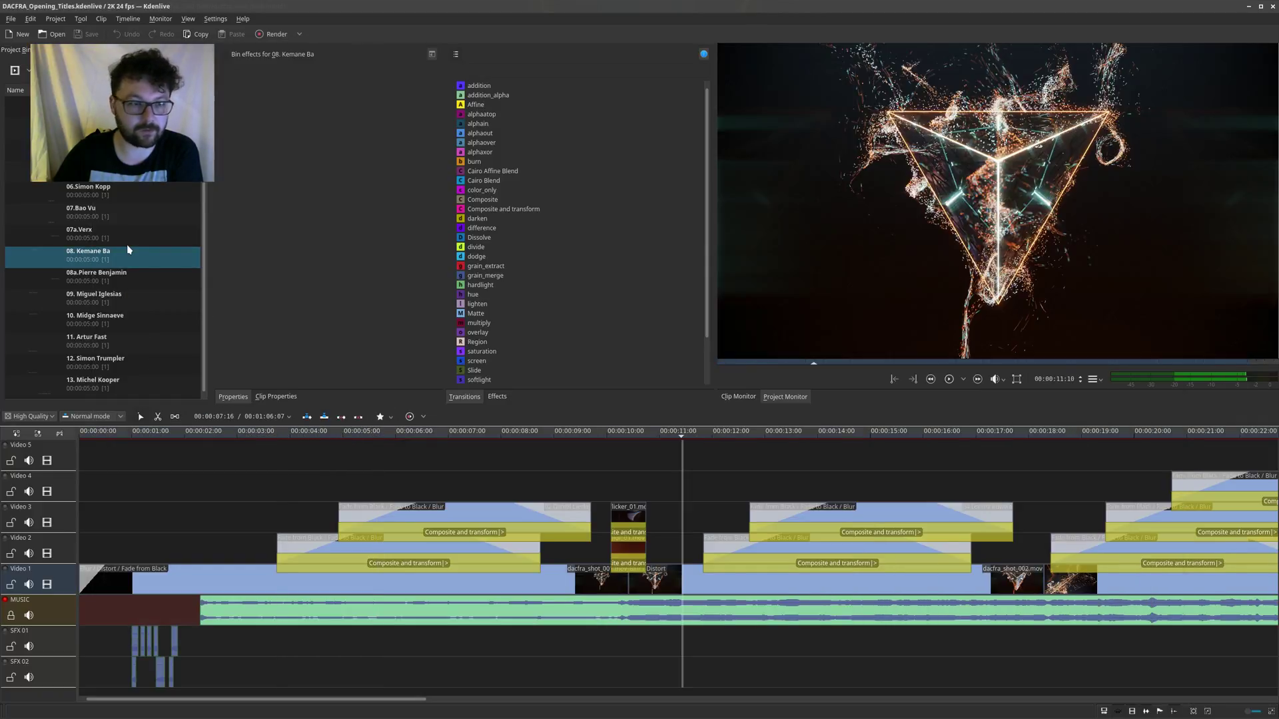
right_click(56, 259)
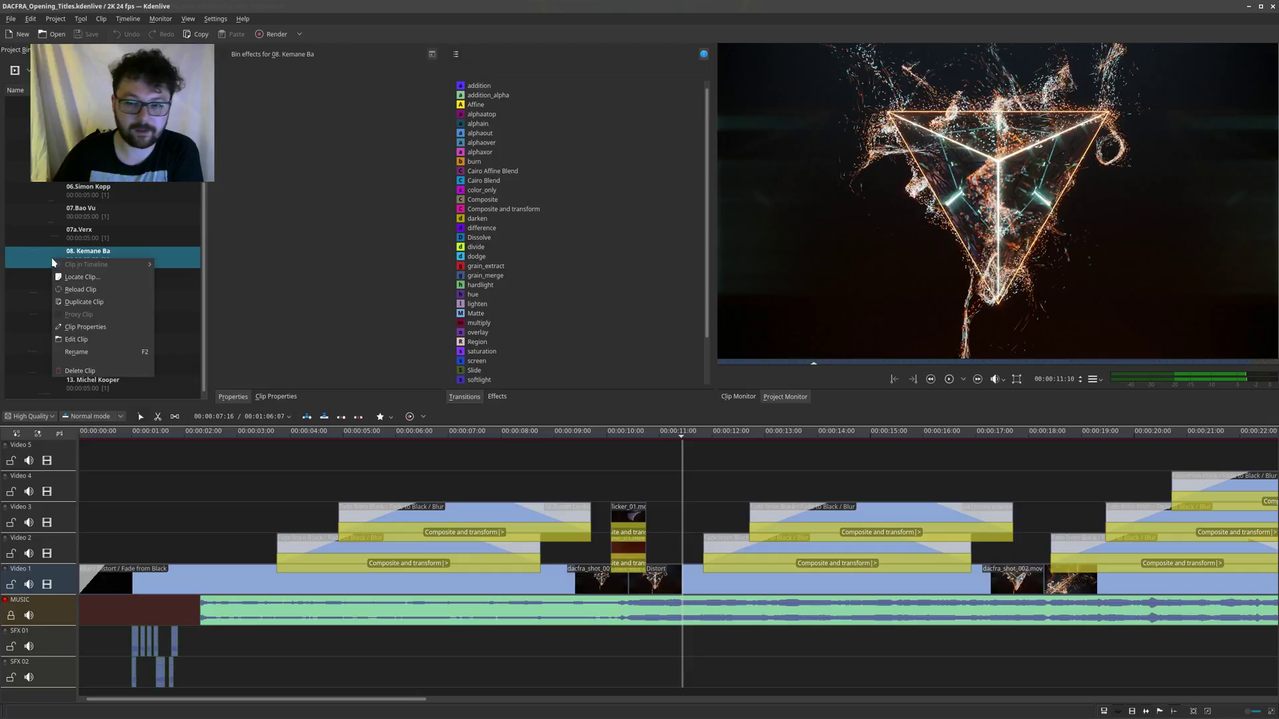
click(82, 342)
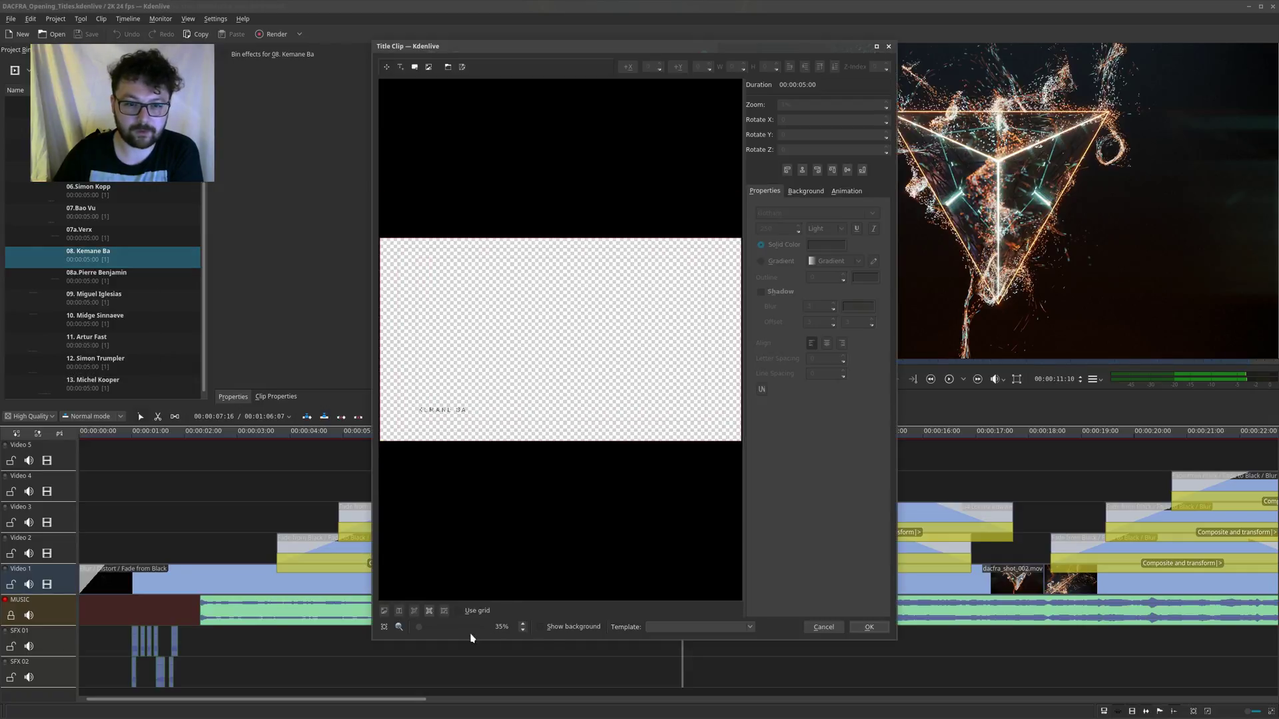
click(562, 626)
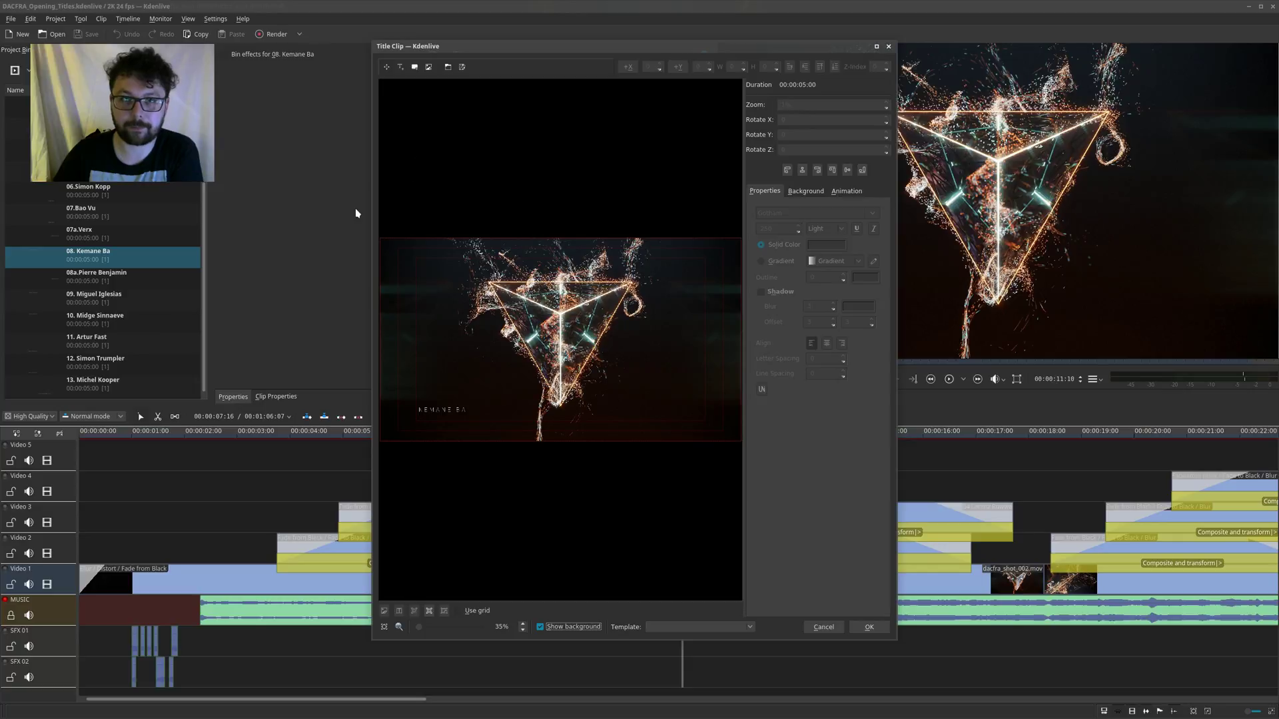
Step: Enlarge the title editor, enable its grid, and move the name text down to X 220, Y 980
drag(373, 210, 98, 212)
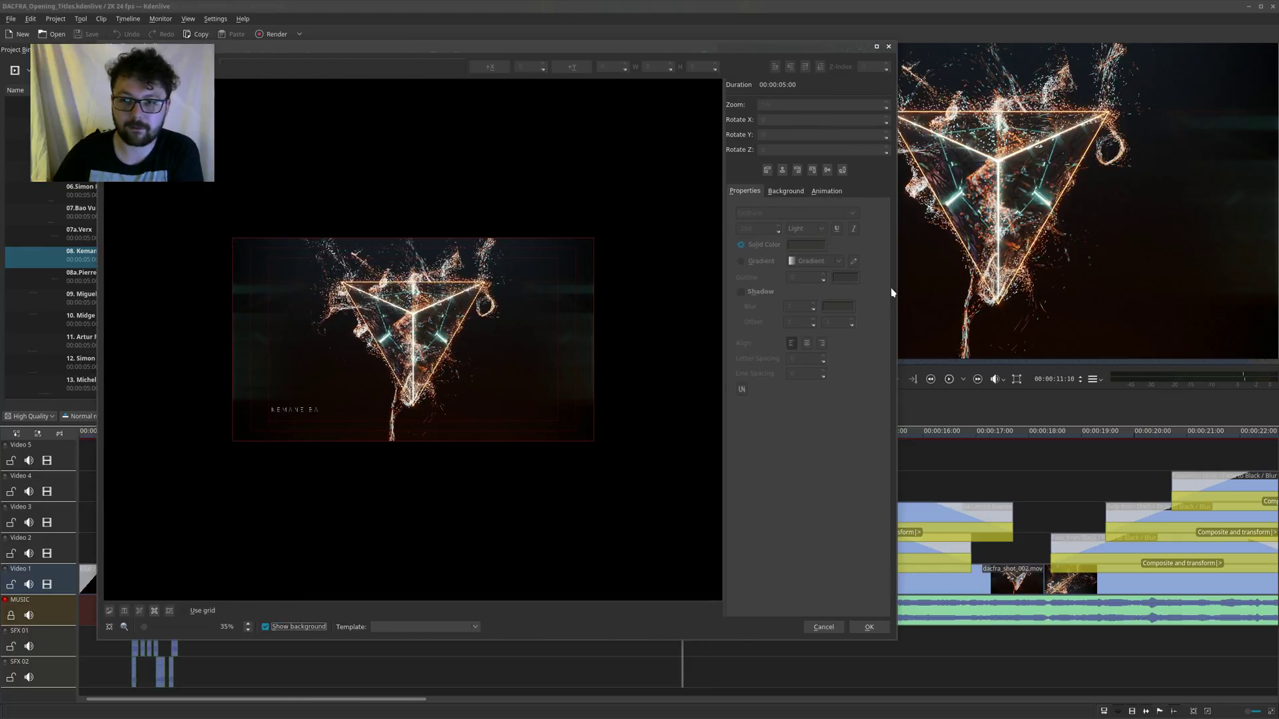
drag(898, 293, 1177, 293)
click(110, 627)
click(202, 611)
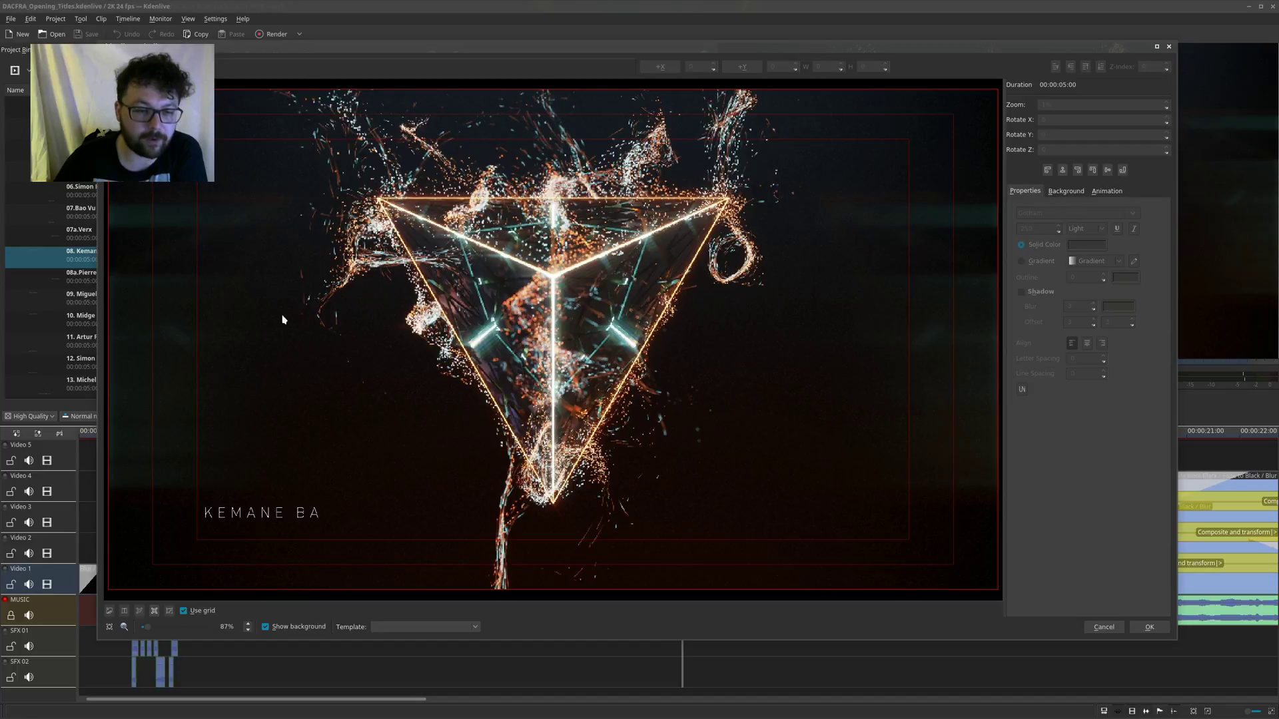
mouse_move(265, 517)
mouse_down()
mouse_move(346, 499)
mouse_move(259, 536)
mouse_move(272, 533)
mouse_up()
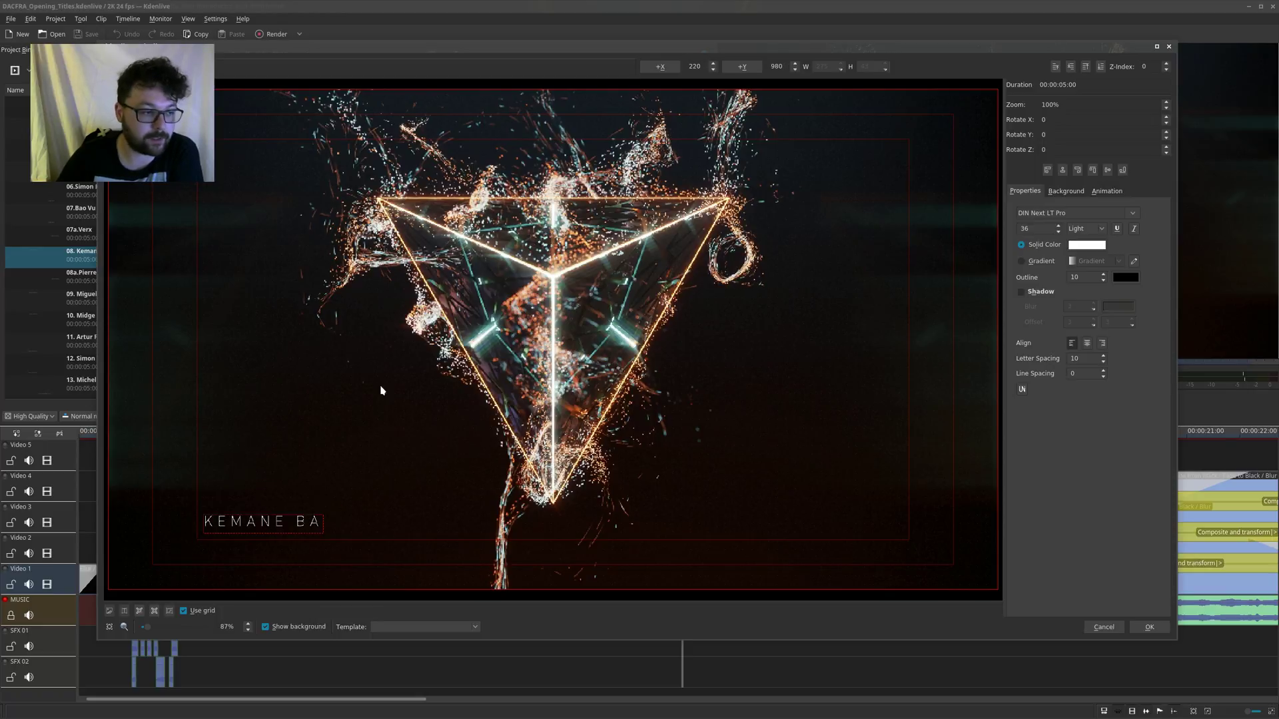
Step: Discard the title edit and preview the opening pair of name titles from about 00:00:05:08 to 00:00:08:01
click(1111, 629)
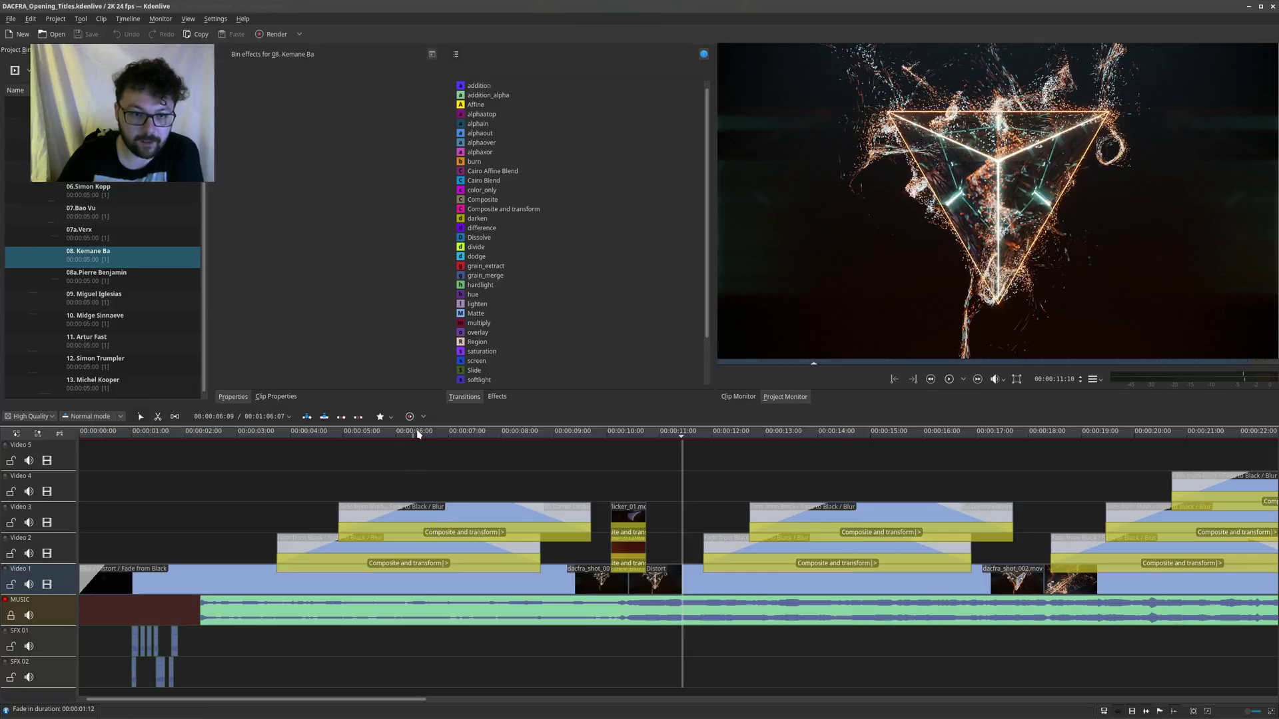
click(413, 531)
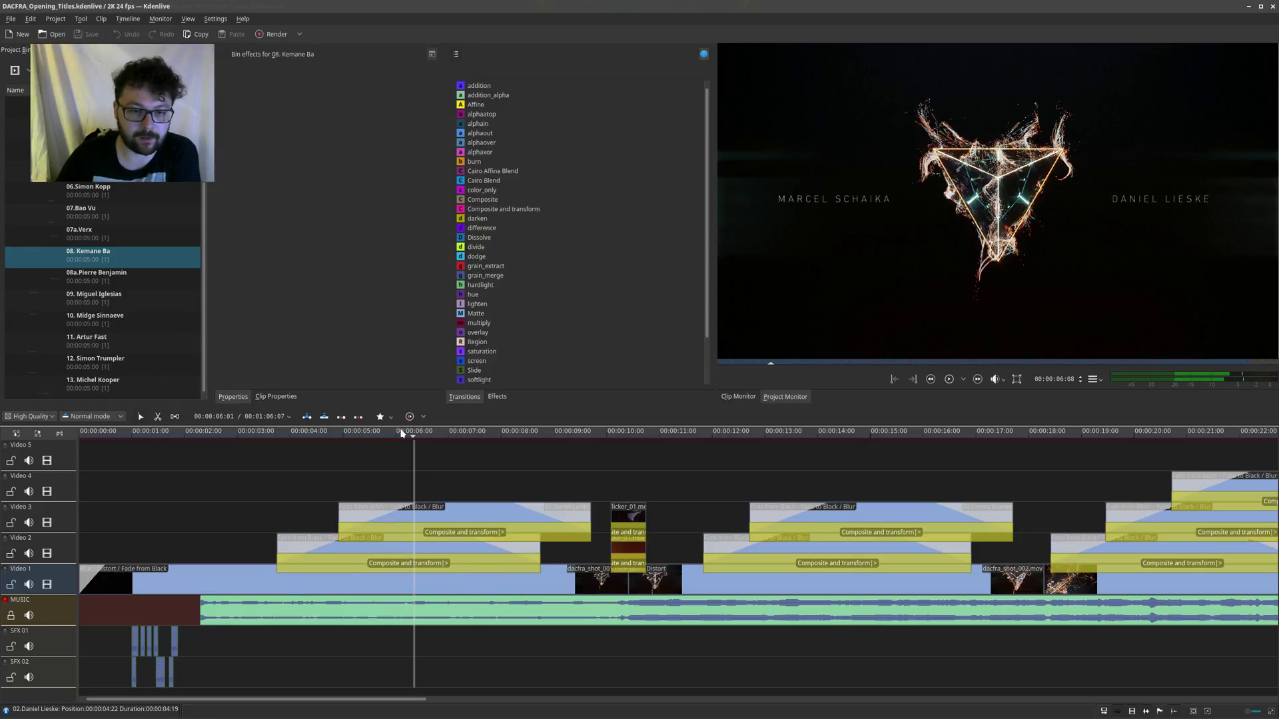
click(361, 438)
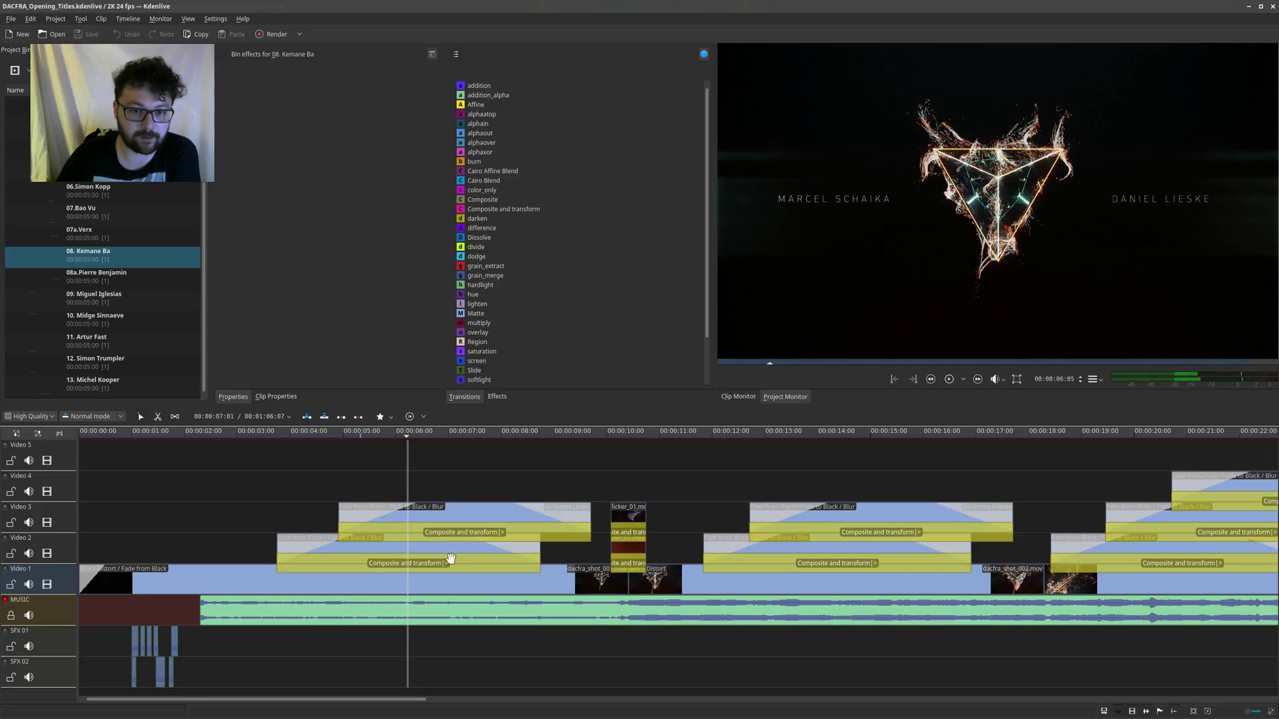
click(407, 430)
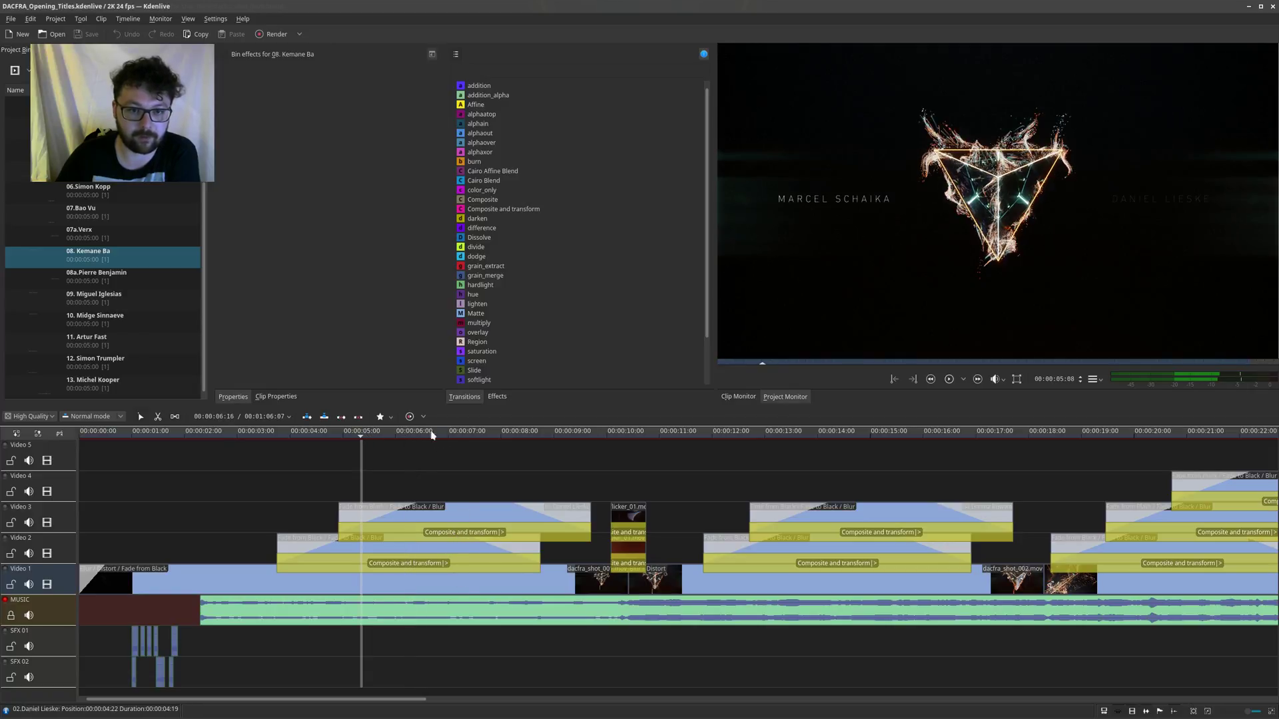
click(475, 432)
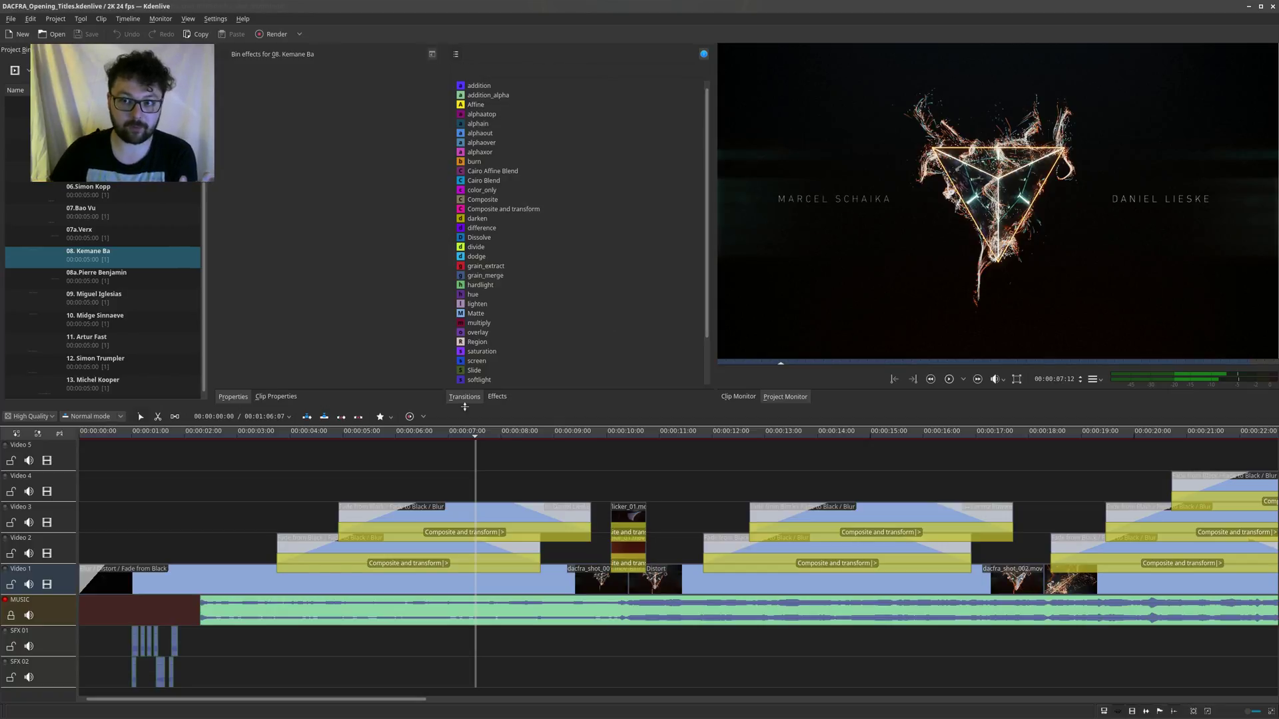
scroll(771, 432, up, 13)
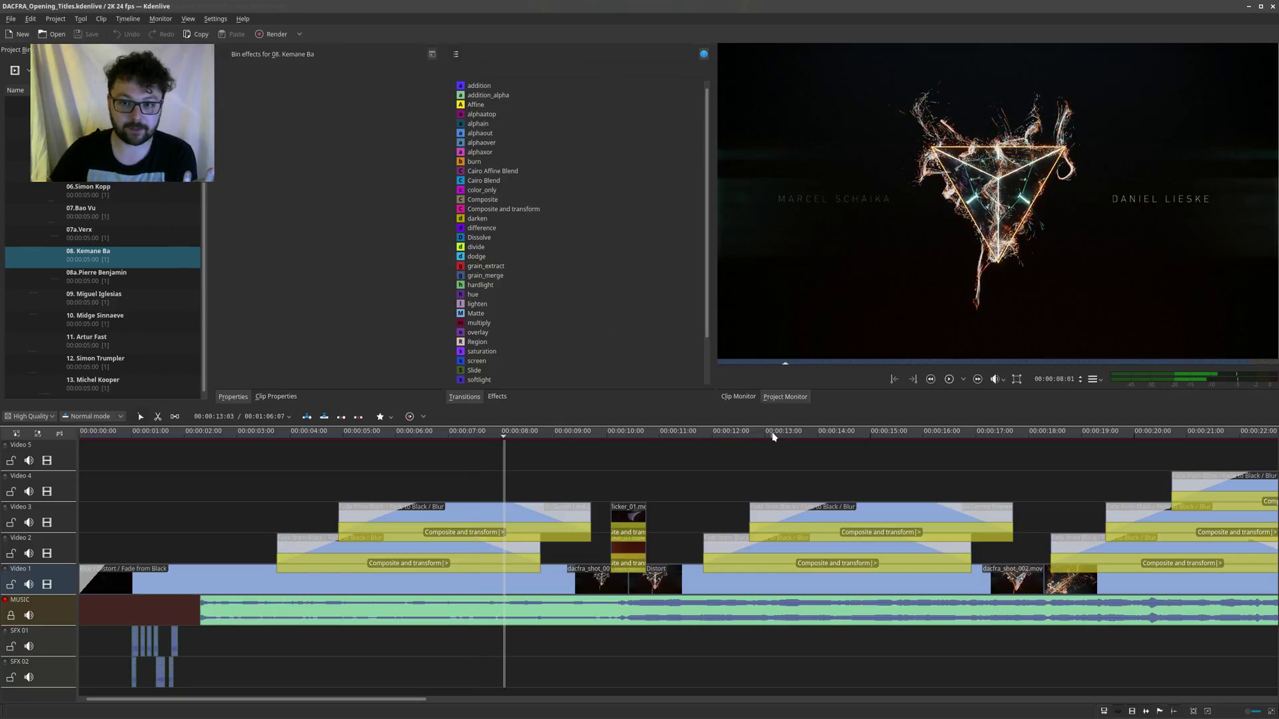
Step: Scrub through the second pair of name titles at about 00:00:13:03 and the three staggered titles up to about 00:00:24:22
click(773, 434)
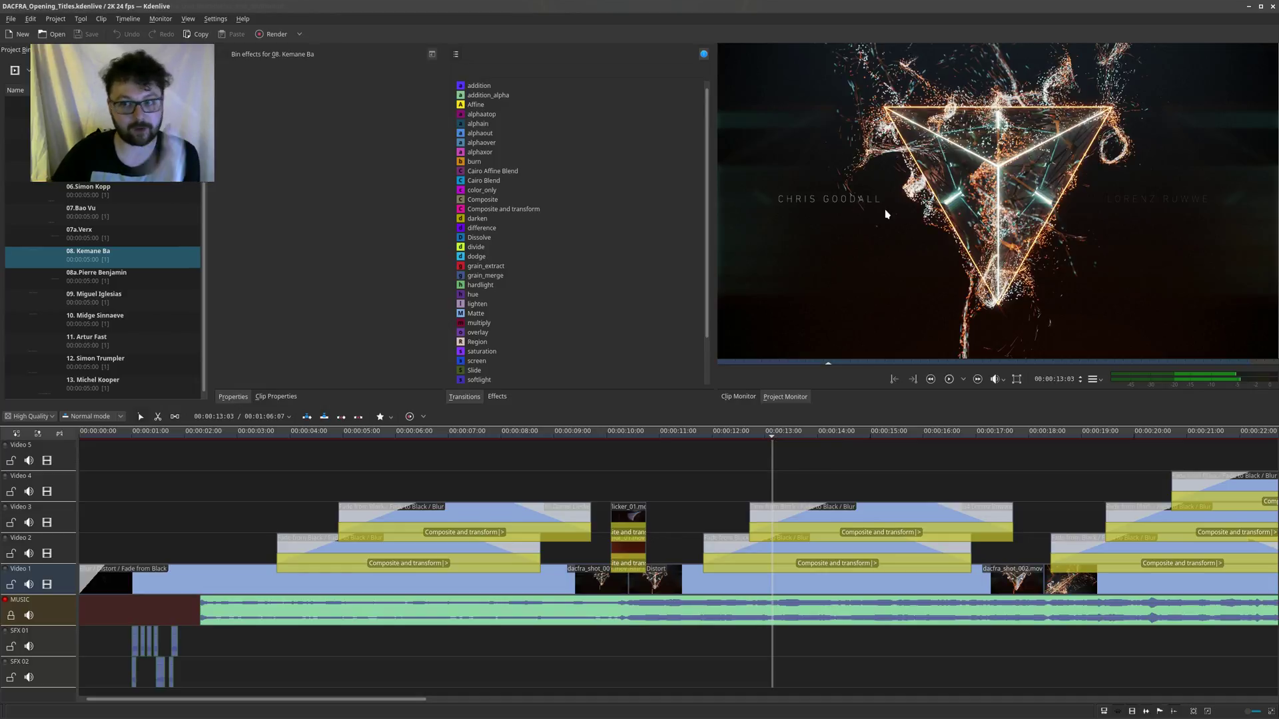
scroll(850, 514, down, 4)
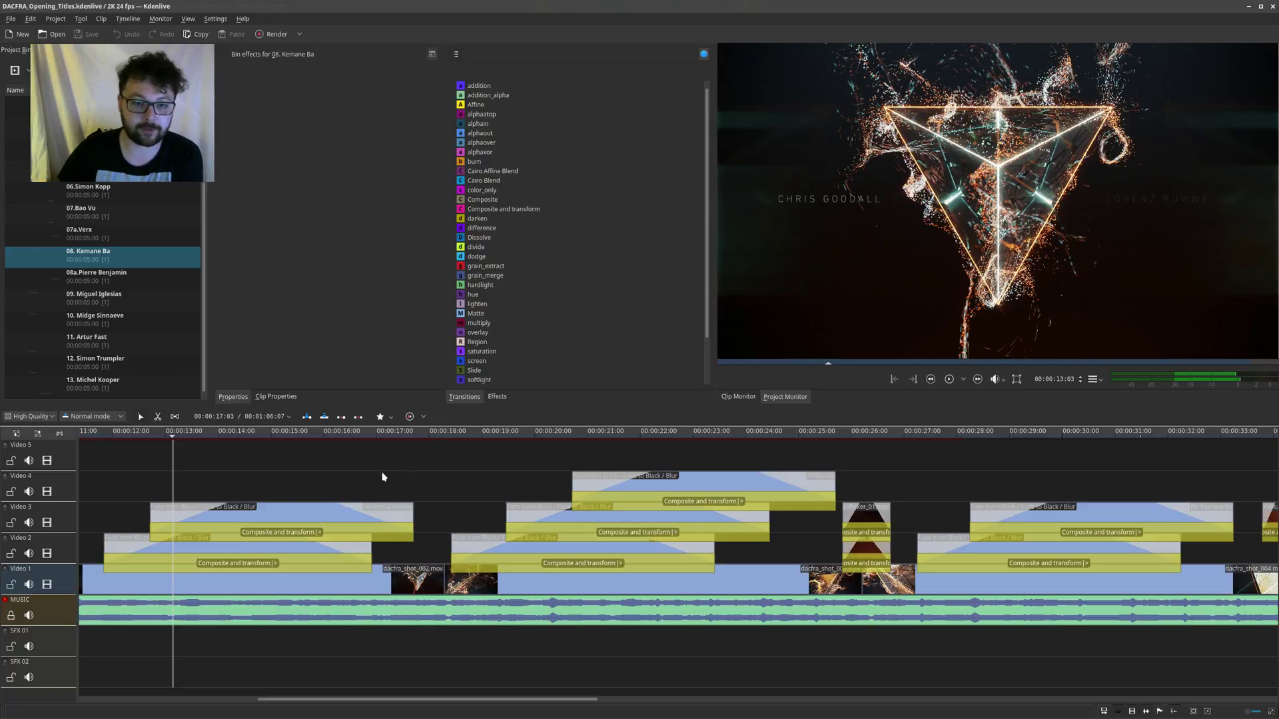
click(462, 431)
drag(464, 431, 551, 433)
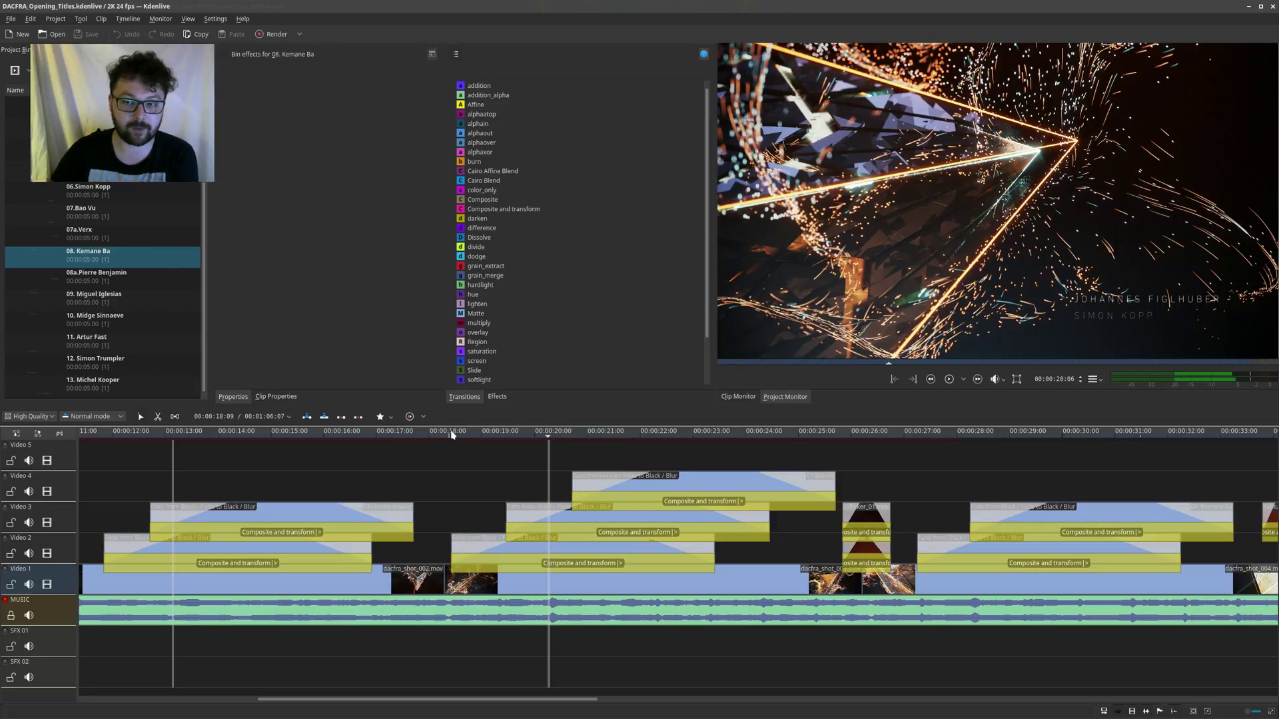
click(427, 434)
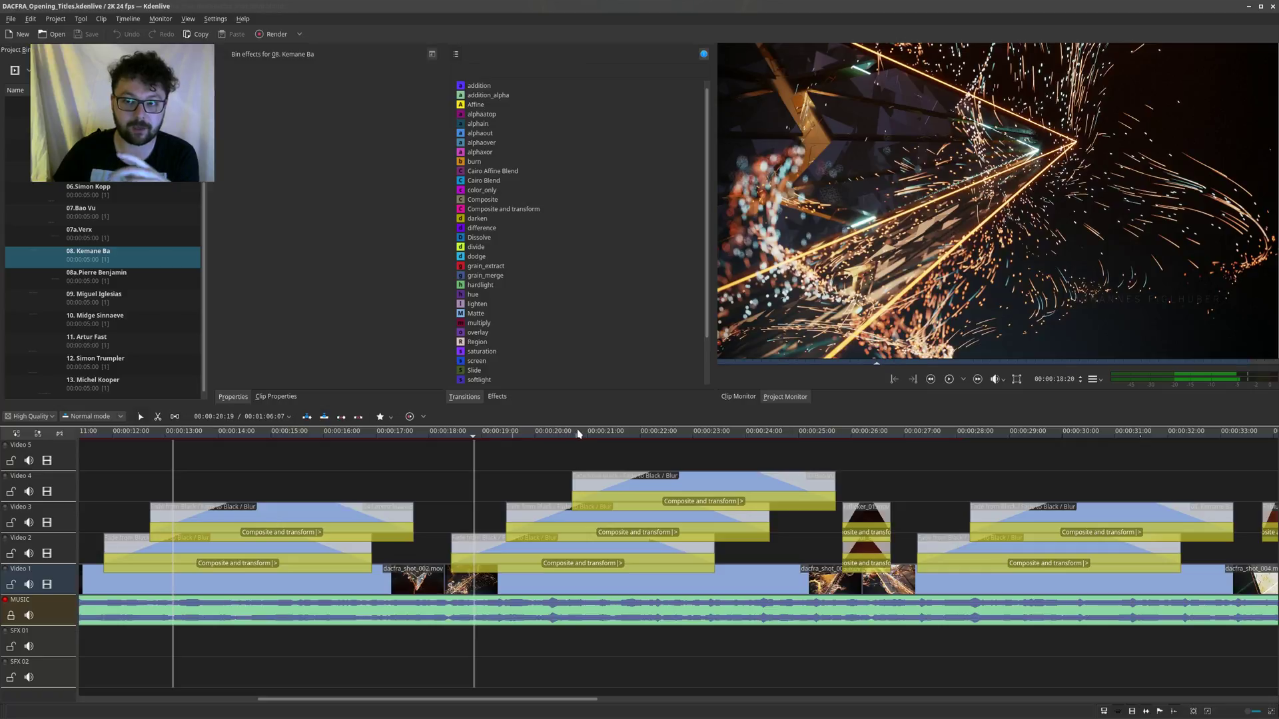
drag(578, 434, 589, 434)
drag(666, 434, 650, 434)
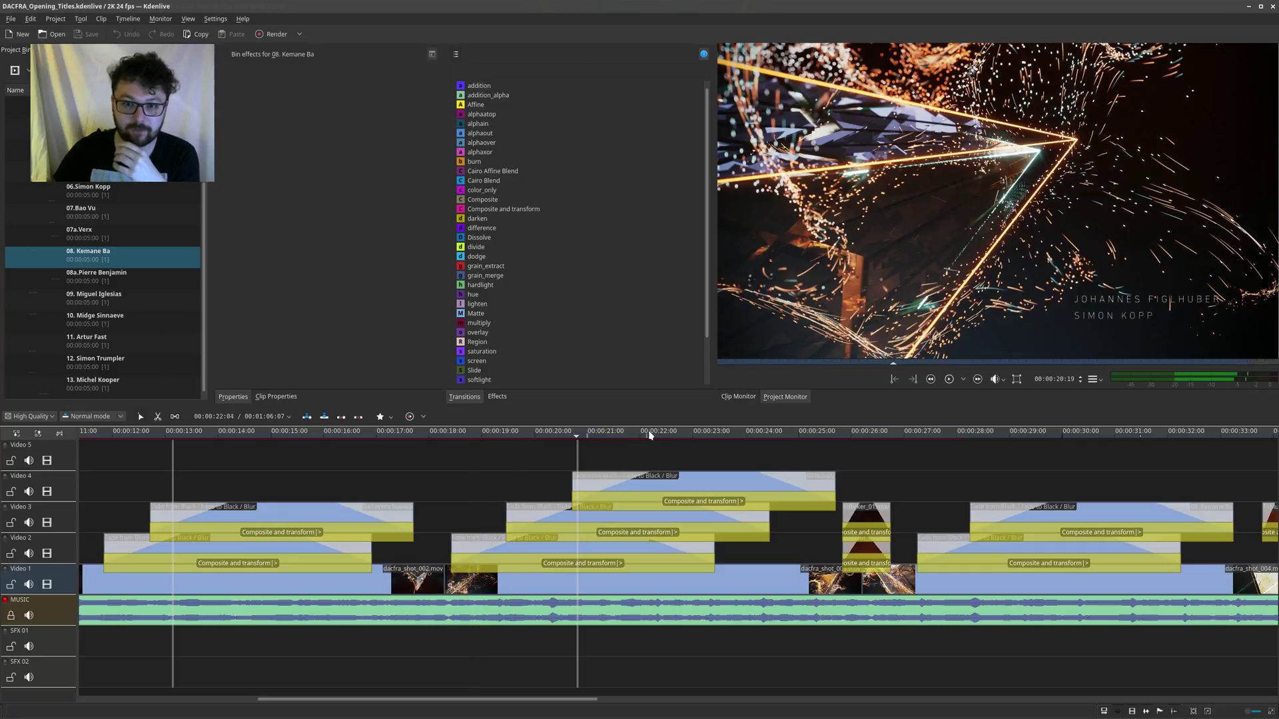
drag(751, 434, 808, 471)
Step: Scrub the shot with two stacked name titles and play it from about 00:00:28:01
scroll(873, 465, down, 5)
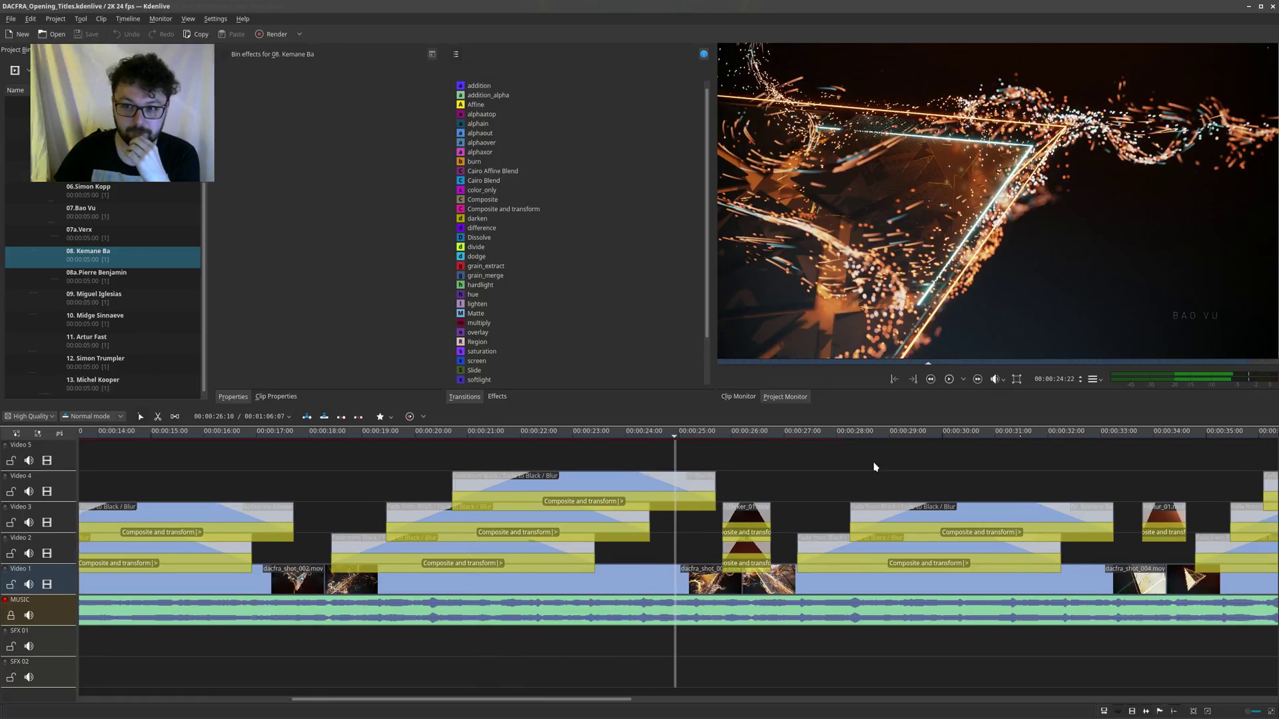
drag(403, 434, 549, 445)
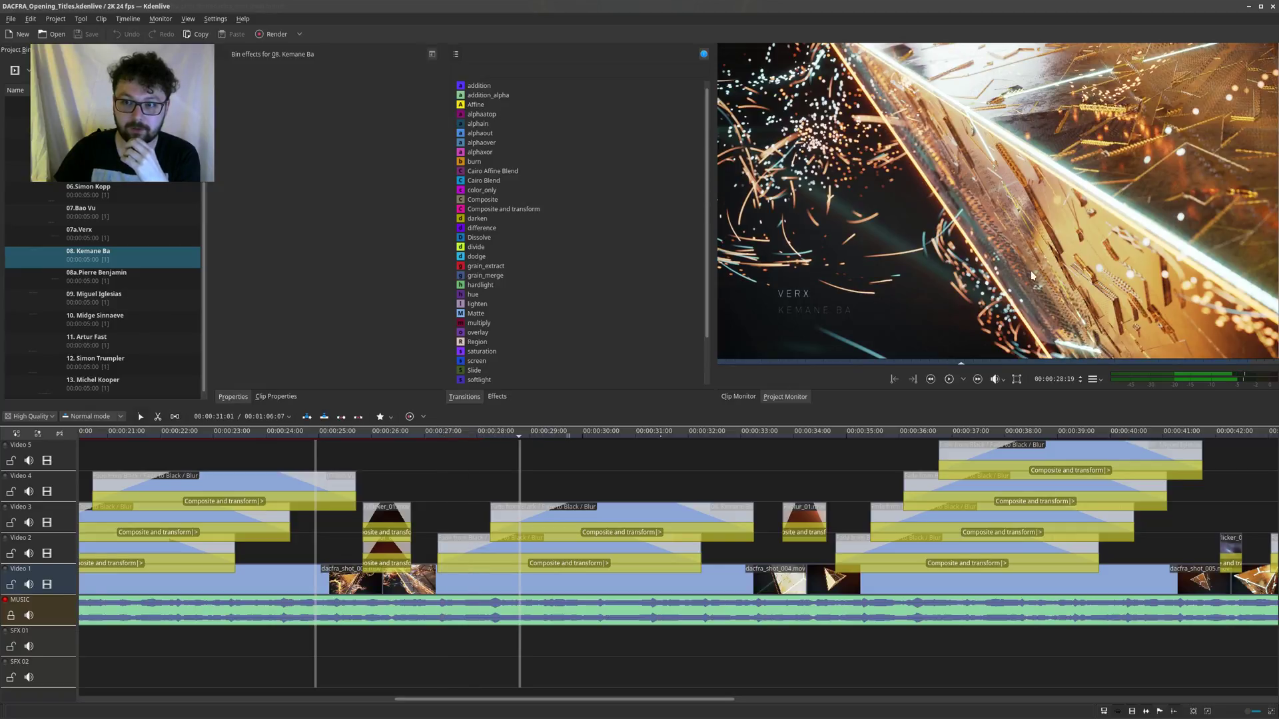
click(440, 436)
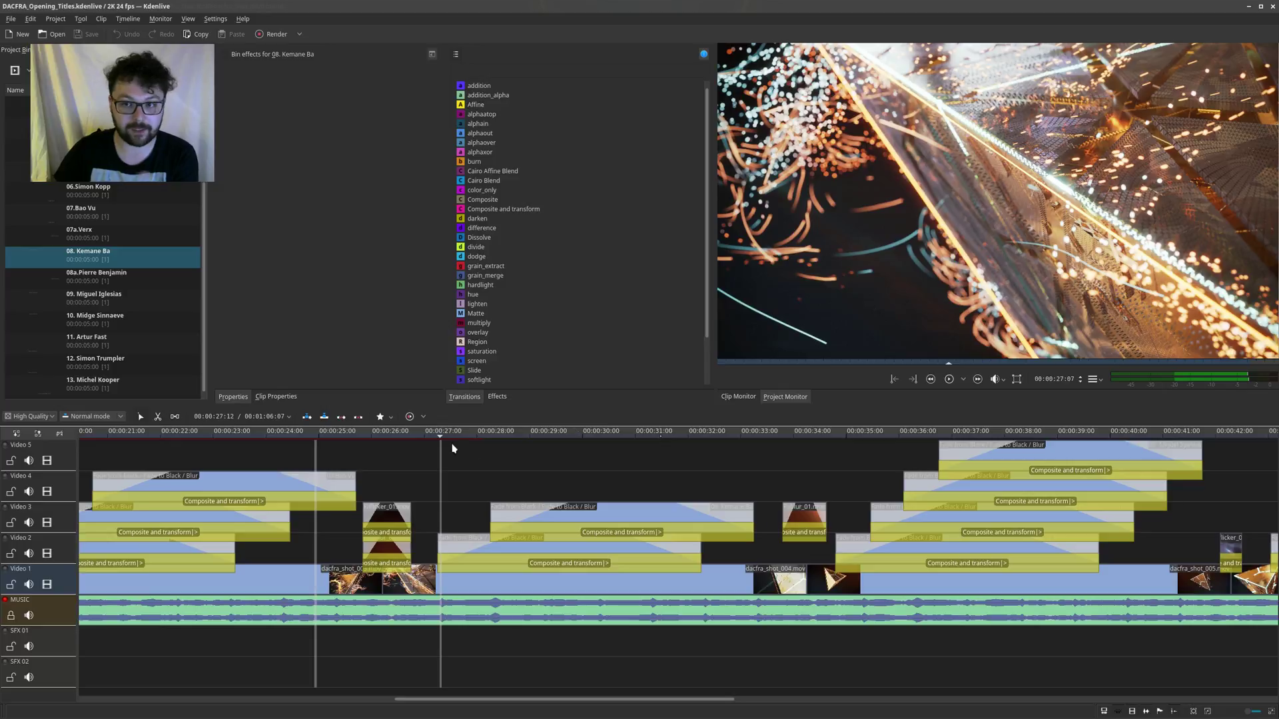
click(480, 437)
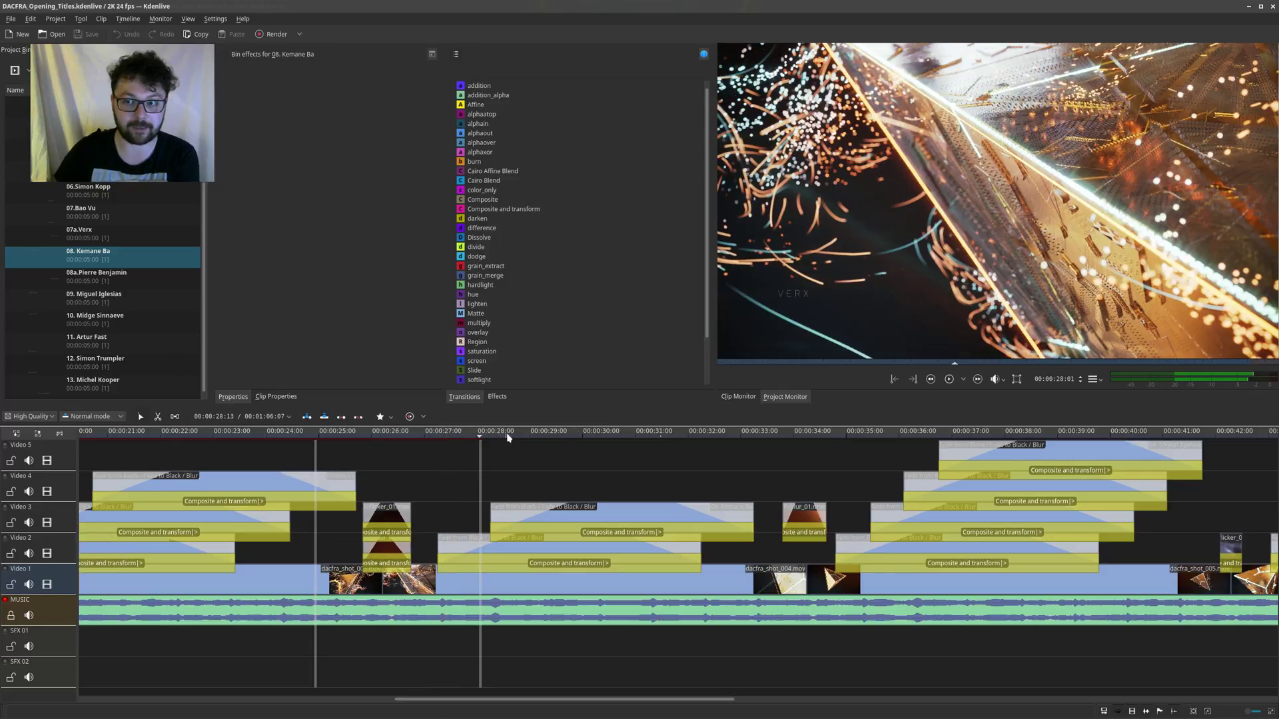
key(space)
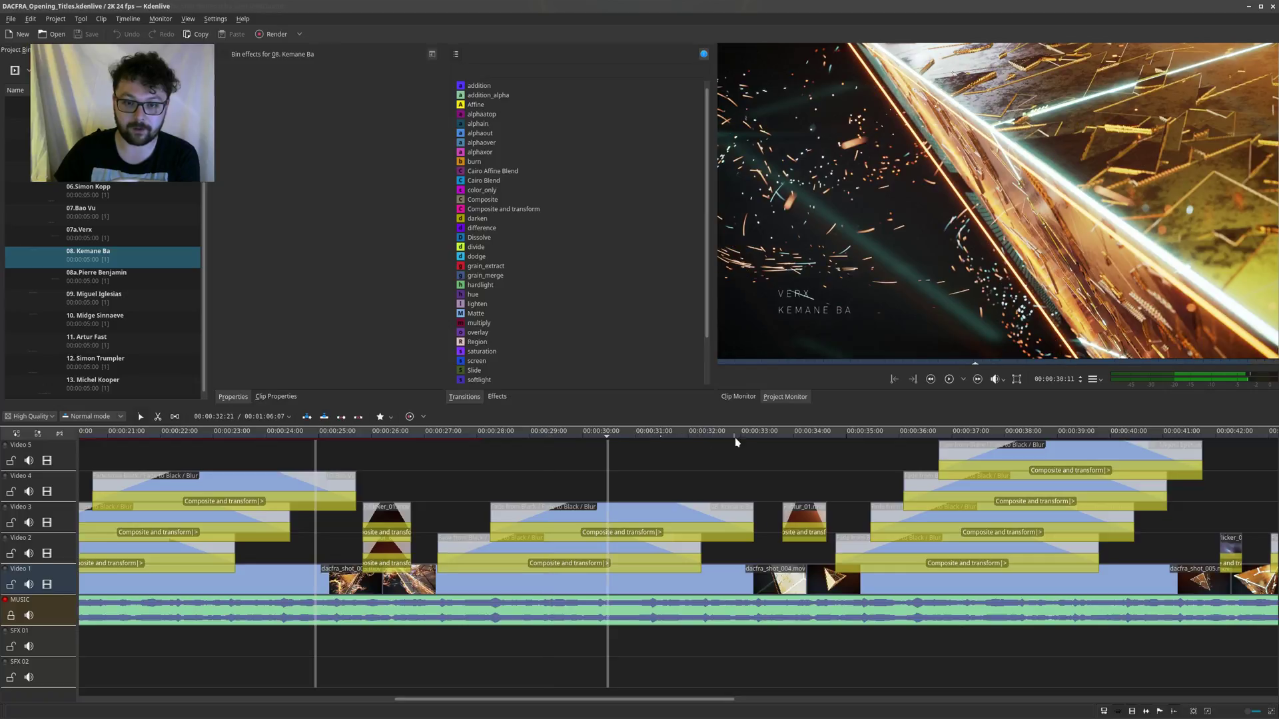
Step: Preview the shot with four corner name titles from about 00:00:34 through to 00:00:43:00
click(800, 436)
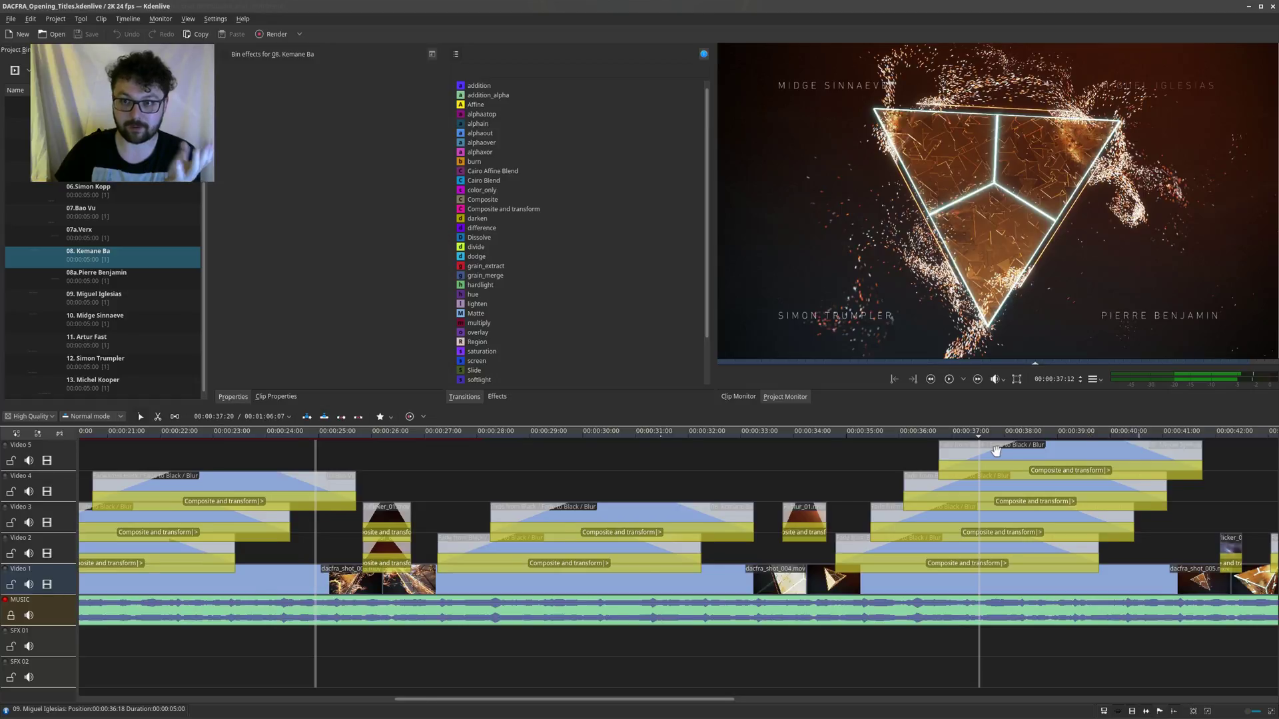
scroll(997, 455, right, 5)
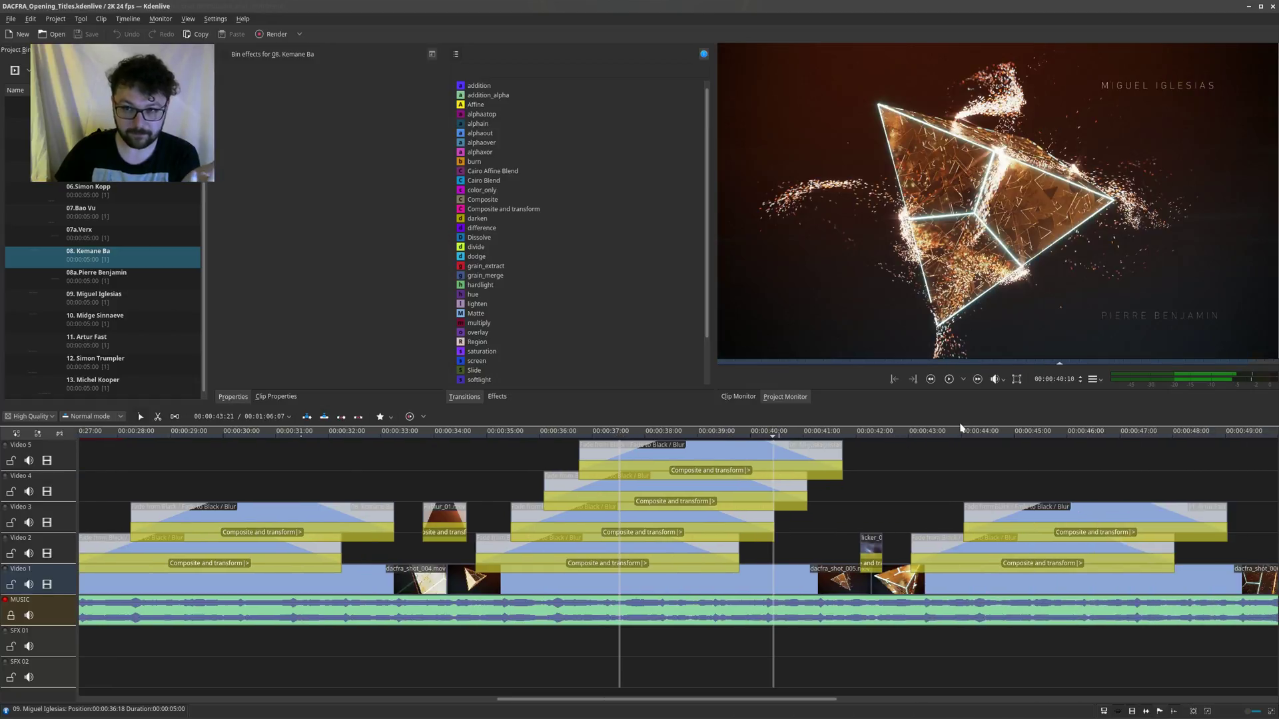
drag(827, 437, 909, 437)
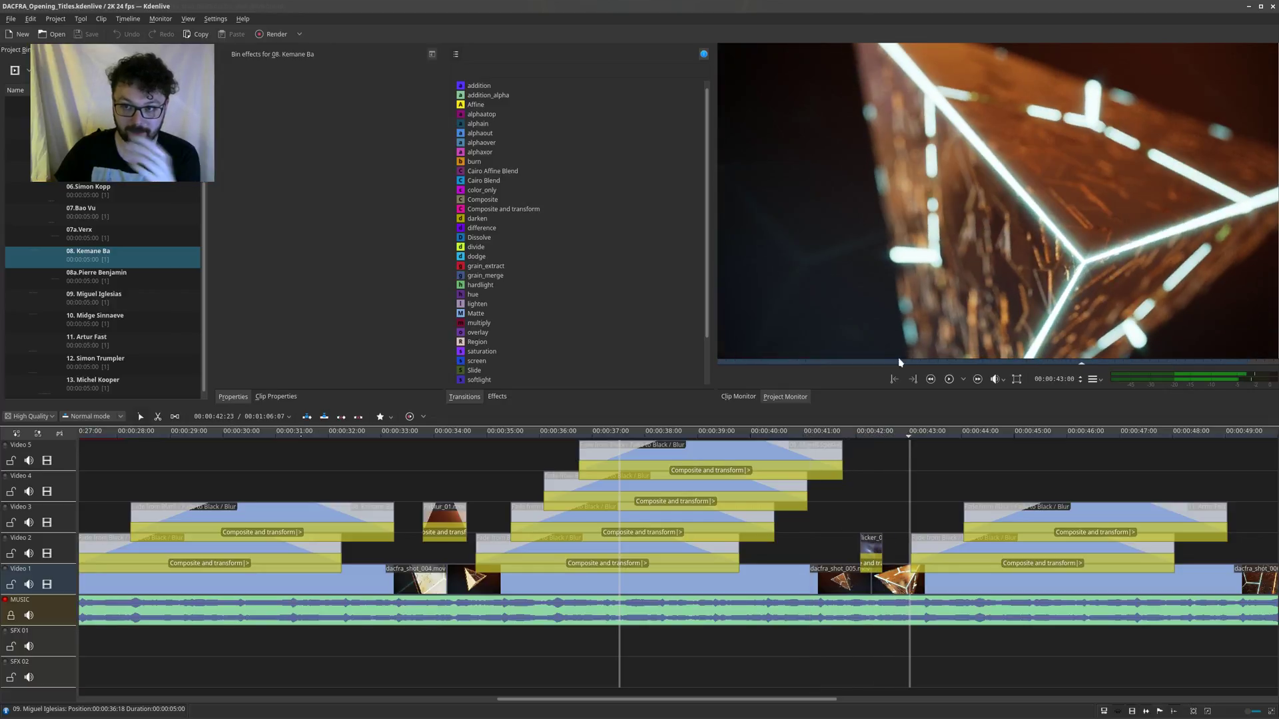
Step: Scrub the last shot with two name titles from about 00:00:43:03 to 00:00:45:00
click(938, 436)
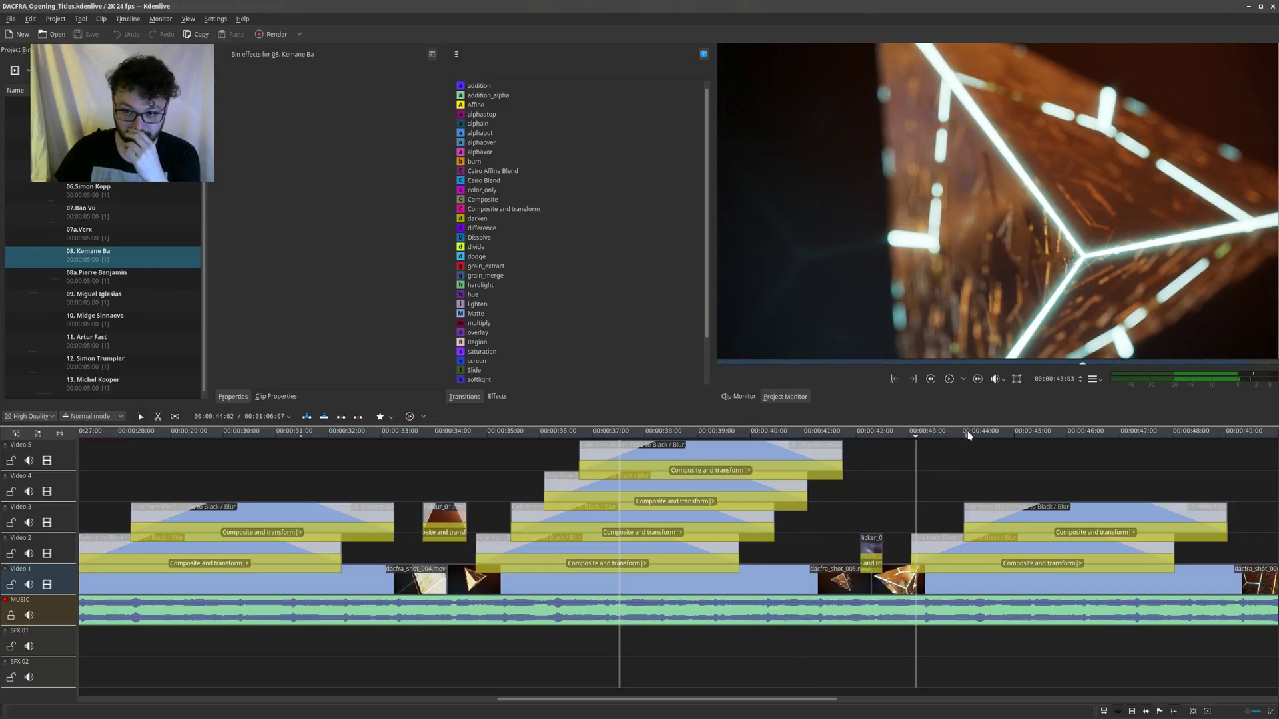
click(986, 437)
scroll(991, 471, down, 7)
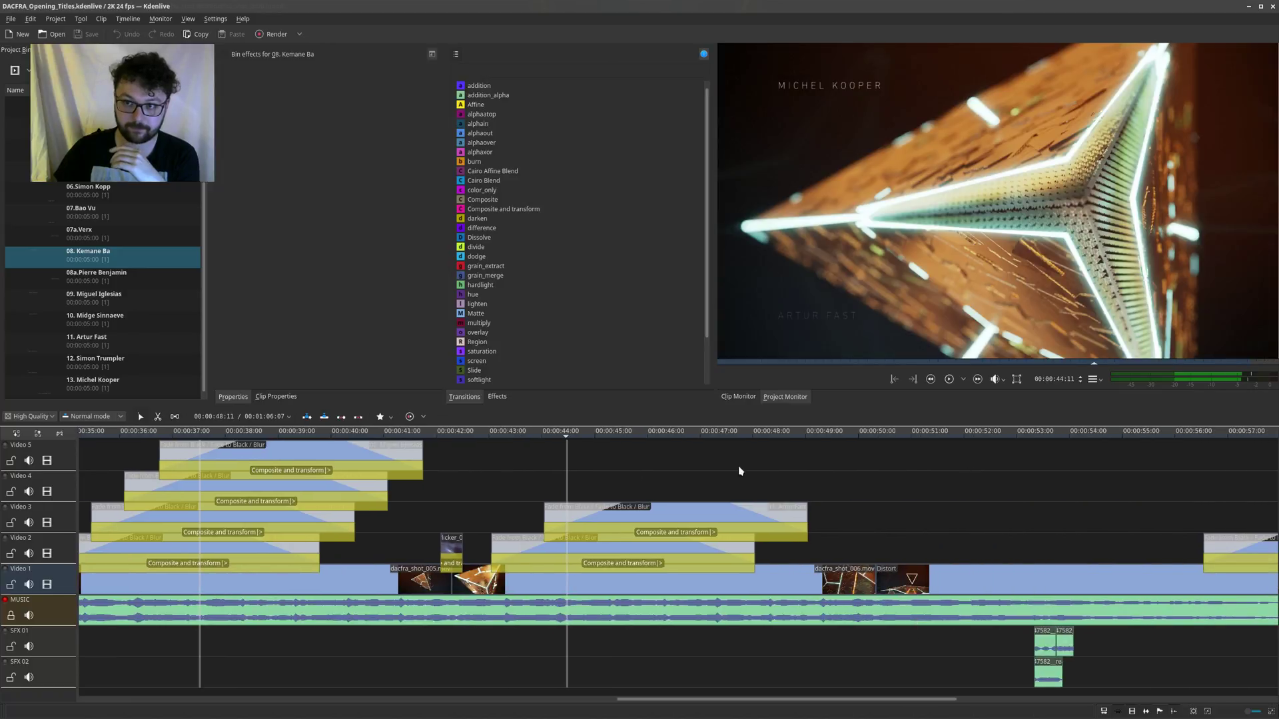
click(623, 437)
key(alt+Left)
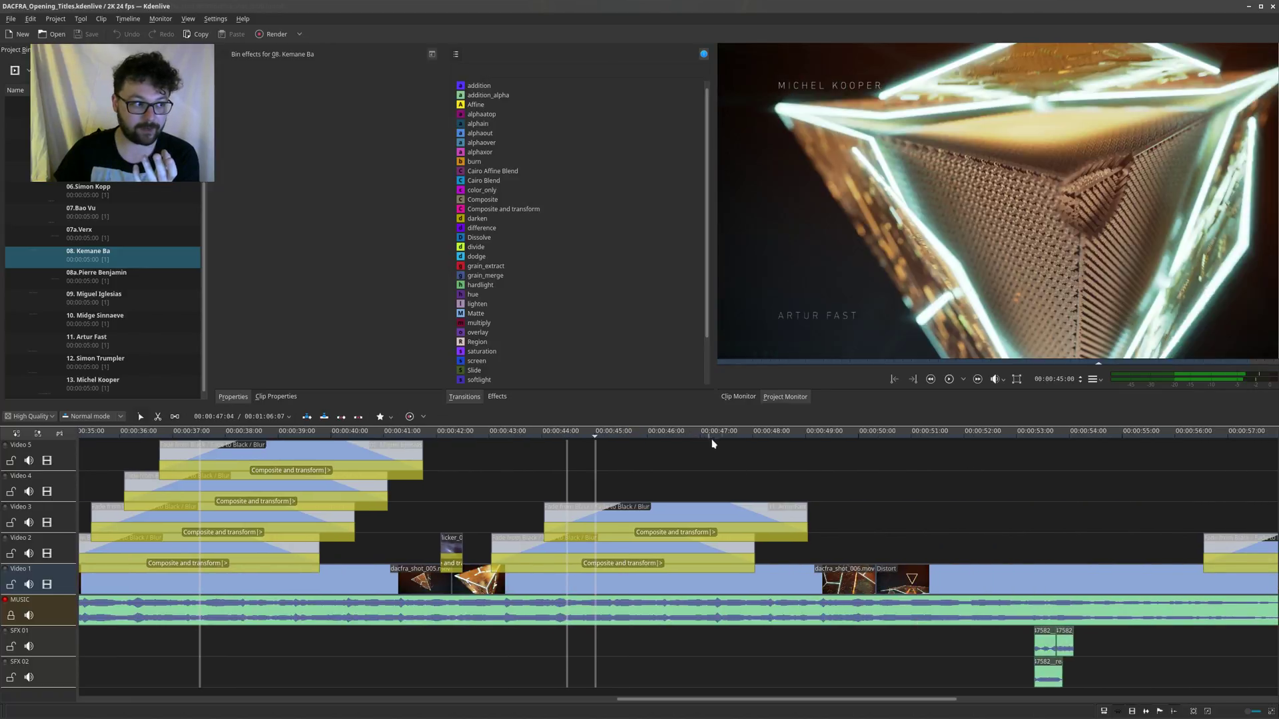
Step: Review the glowing triangle shot by scrubbing from about 00:00:49:06 to 00:00:51:21
drag(815, 451, 736, 443)
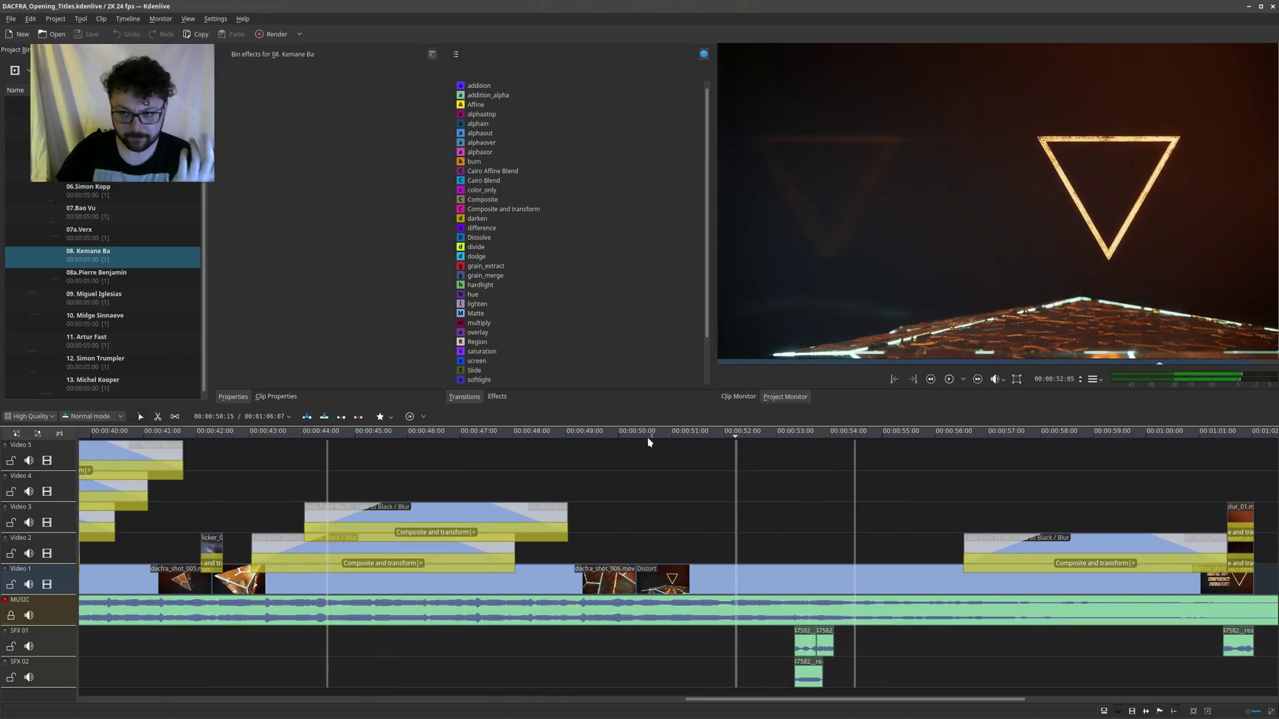
click(582, 445)
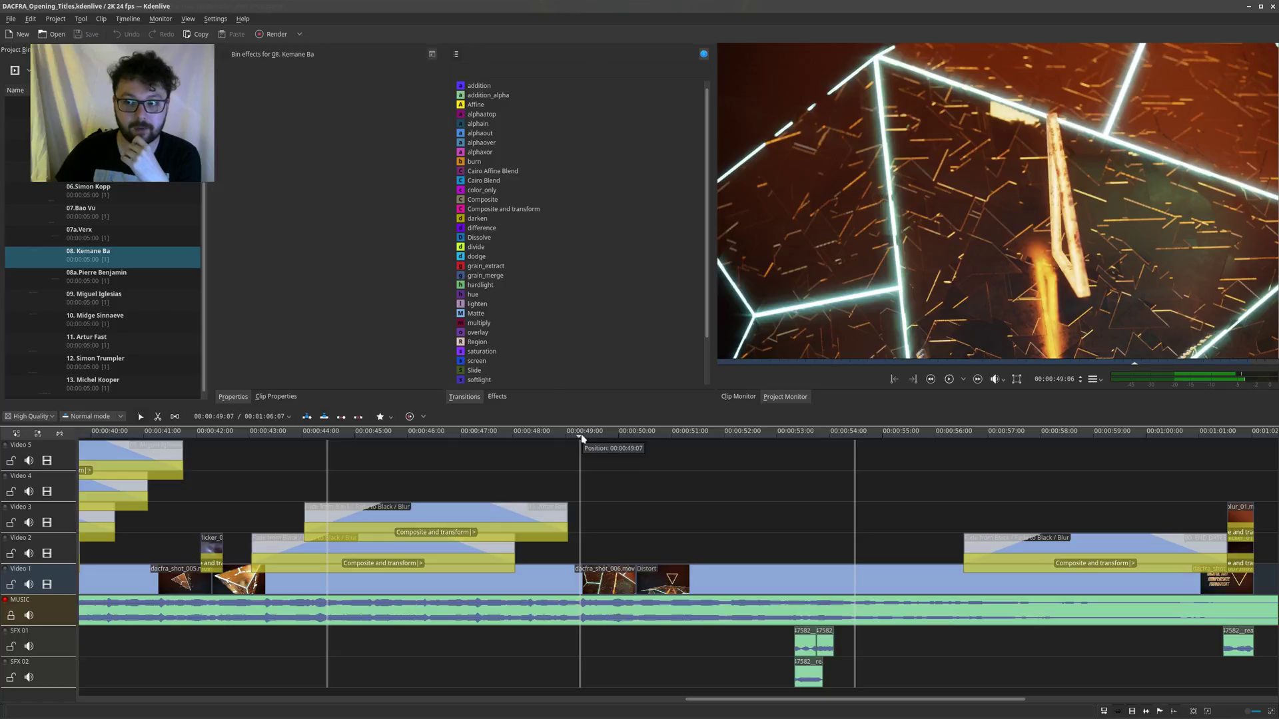
drag(581, 438, 718, 438)
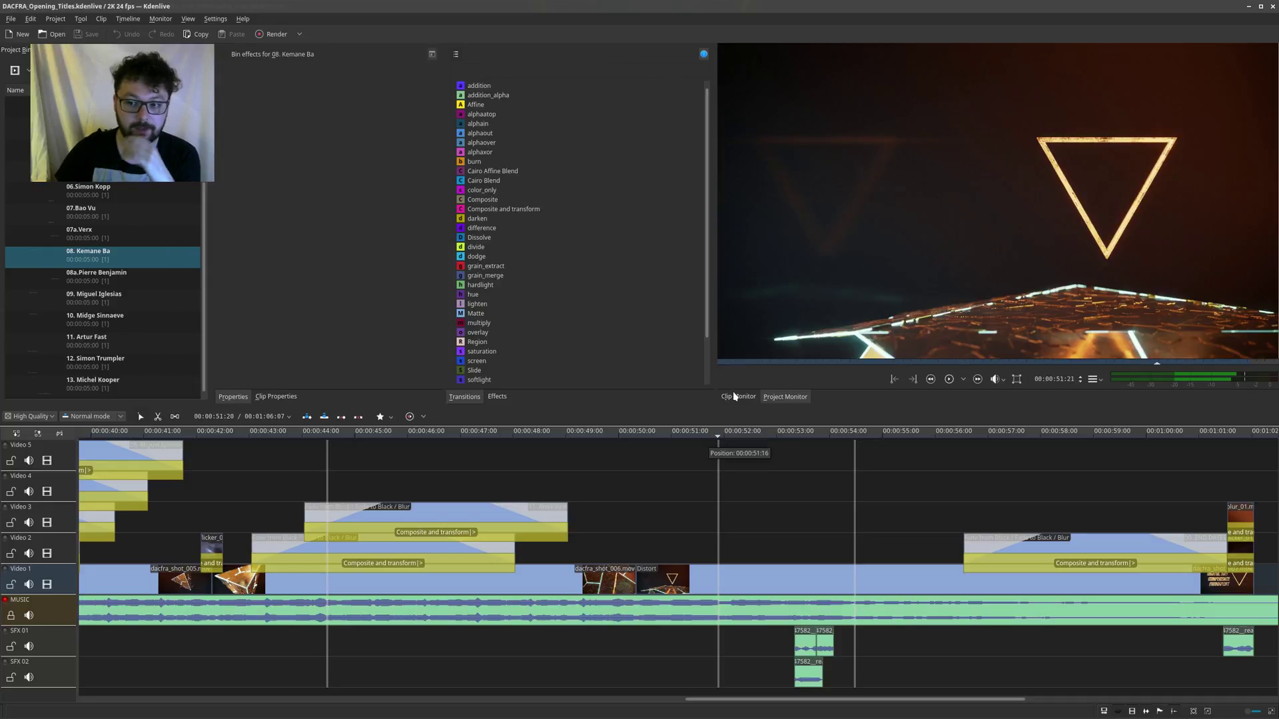
Step: Park the playhead on the blur overlay at about 00:00:34:05 and play blur_01.mov from the DACFRA footage folder
scroll(401, 455, left, 6)
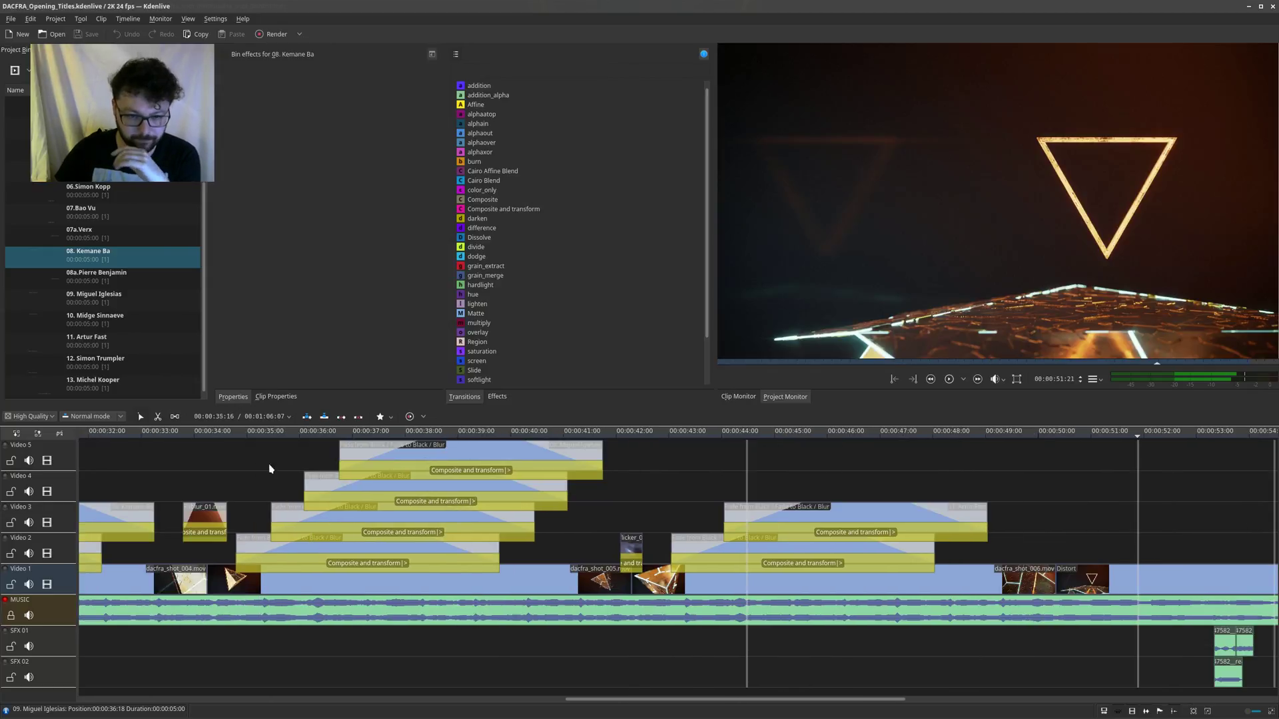
drag(336, 435, 387, 433)
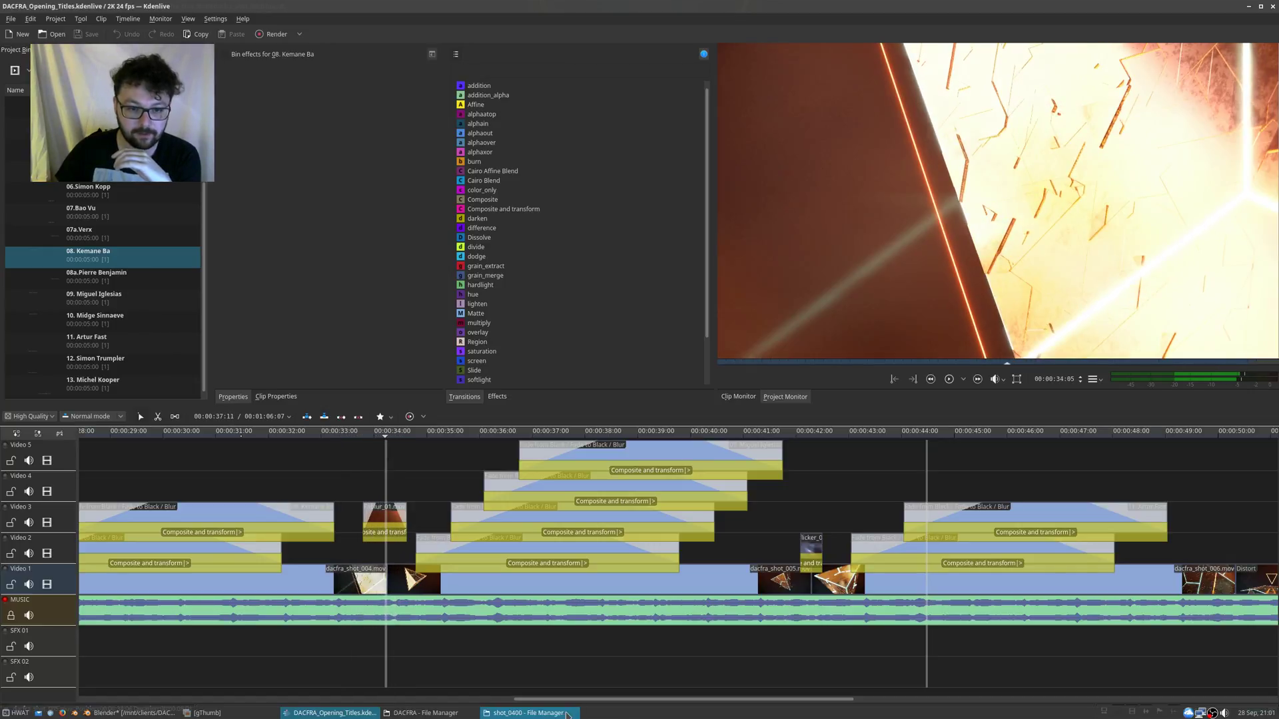
click(423, 713)
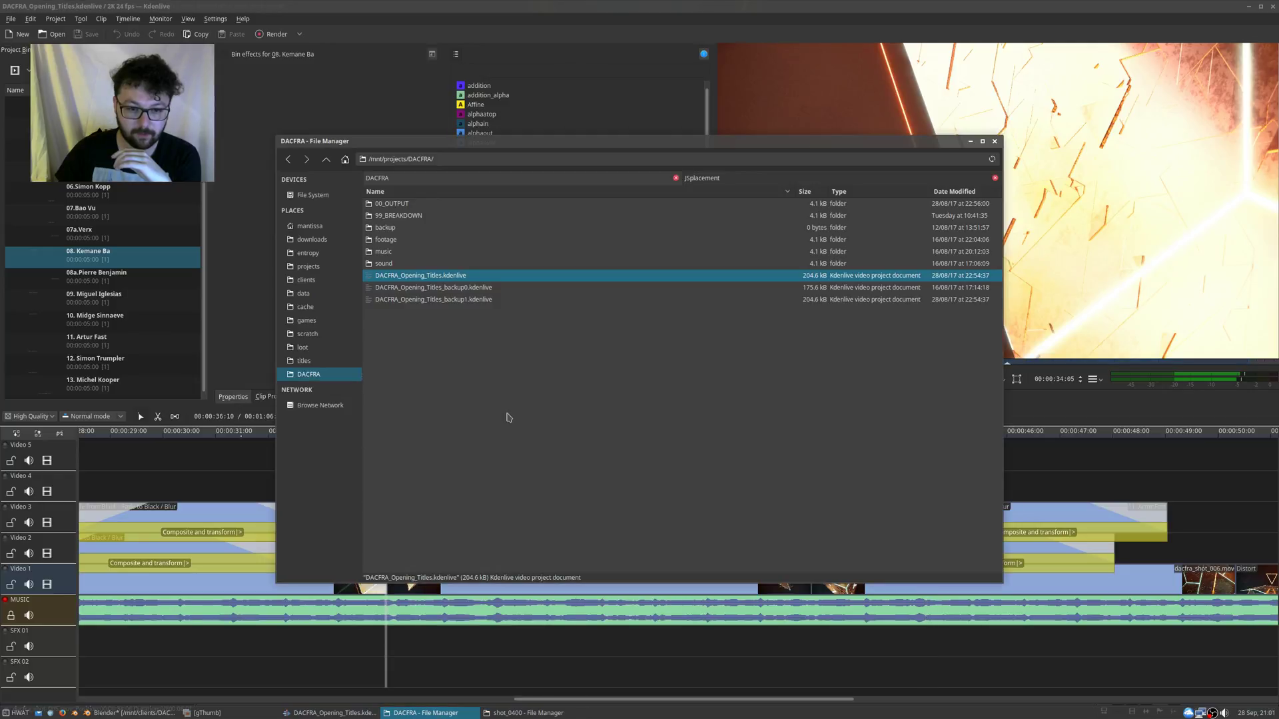
click(388, 239)
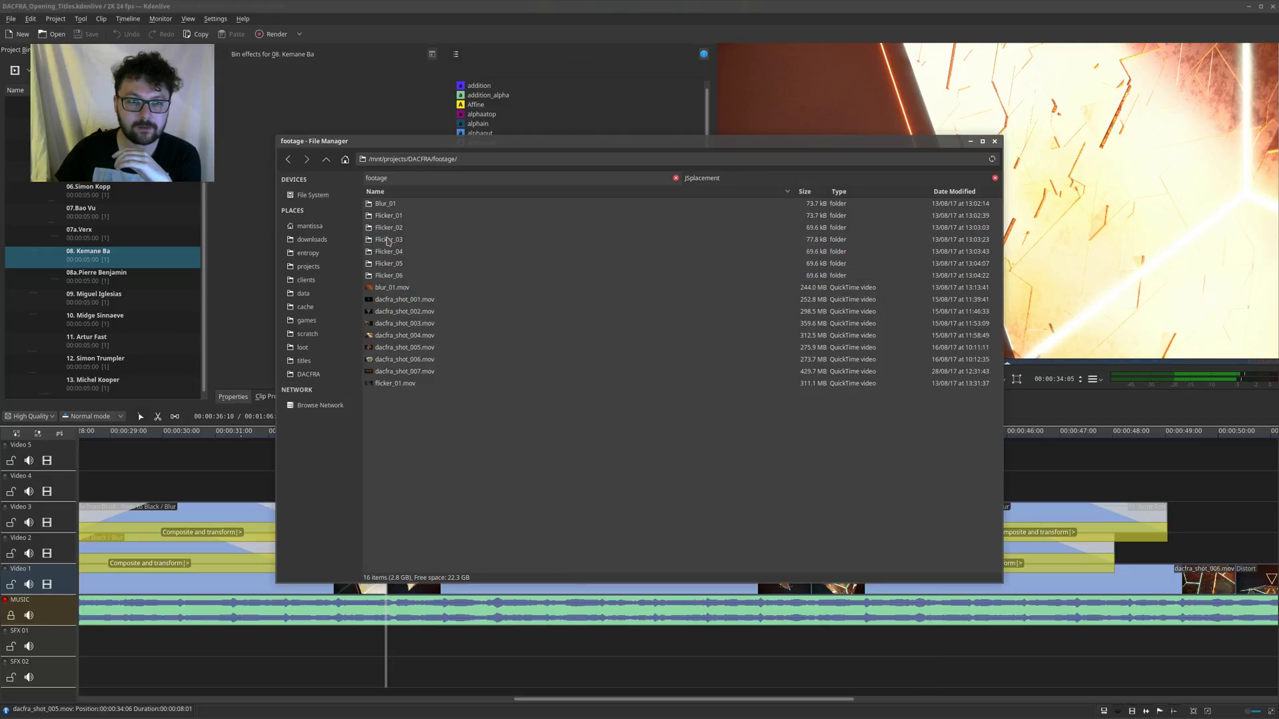
double_click(391, 288)
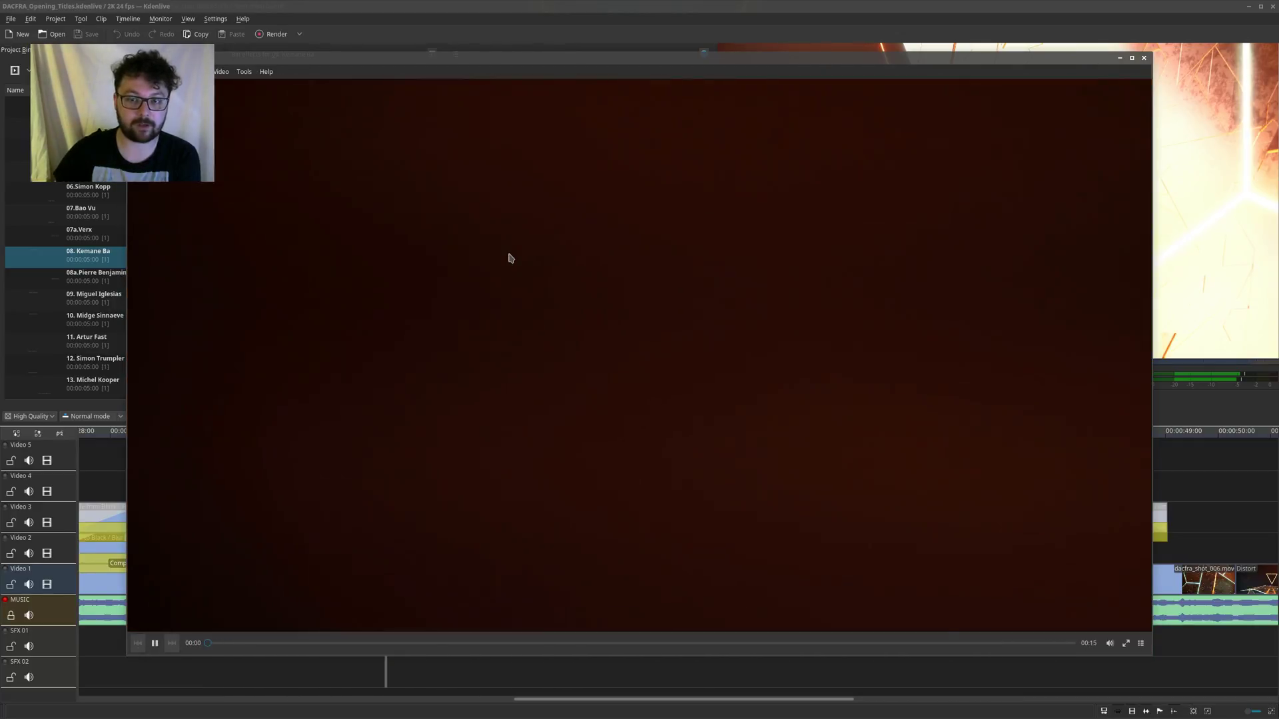
key(ctrl+q)
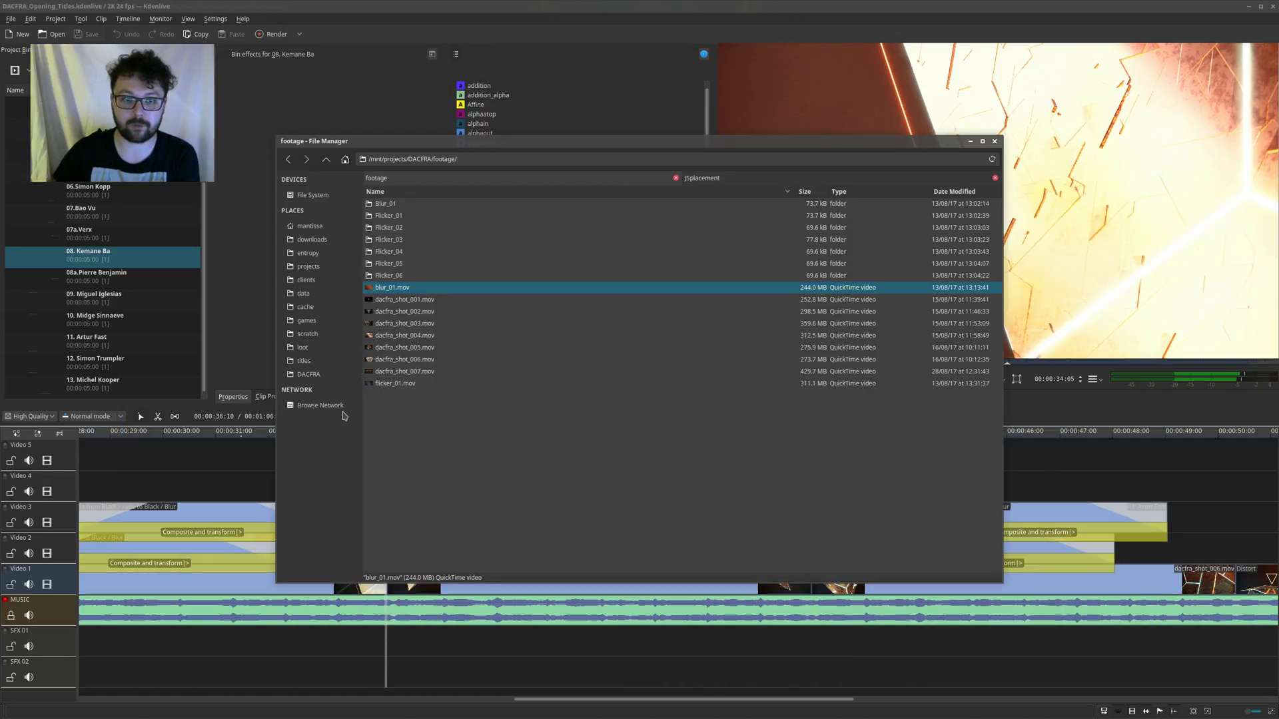
Step: Play flicker_01.mov from the footage folder, then put the player and file manager away
double_click(383, 384)
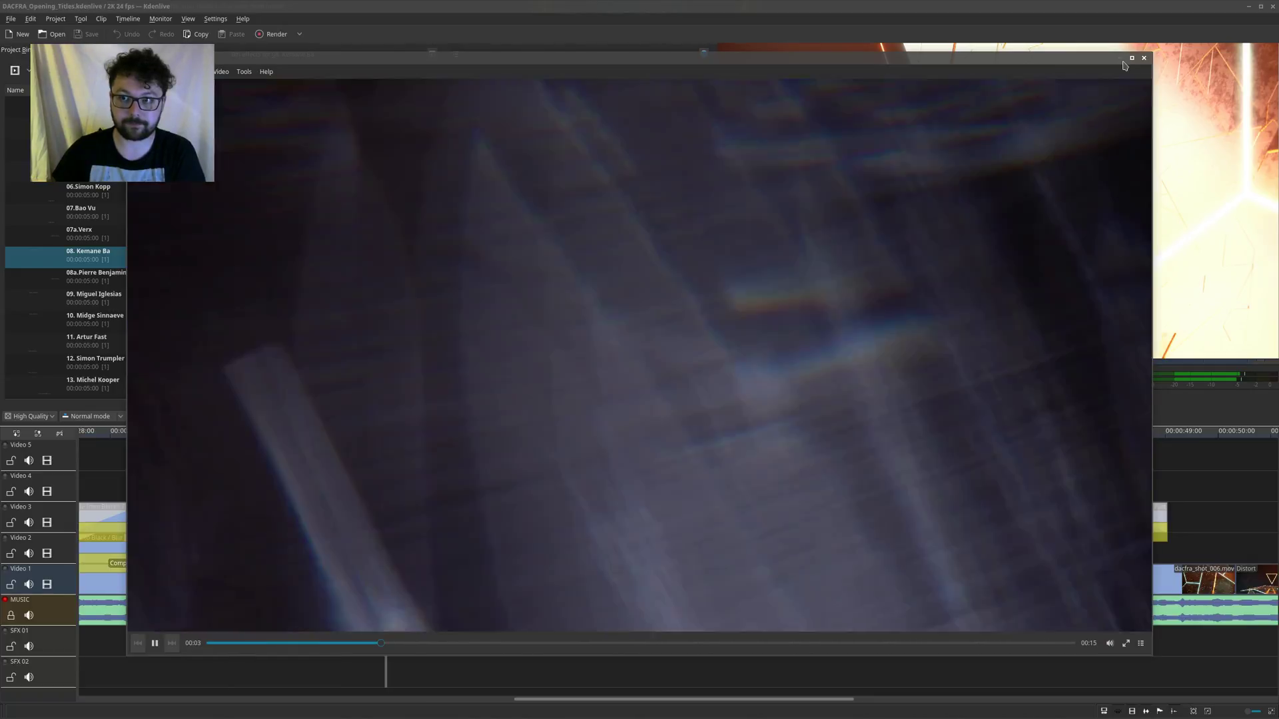
key(ctrl+q)
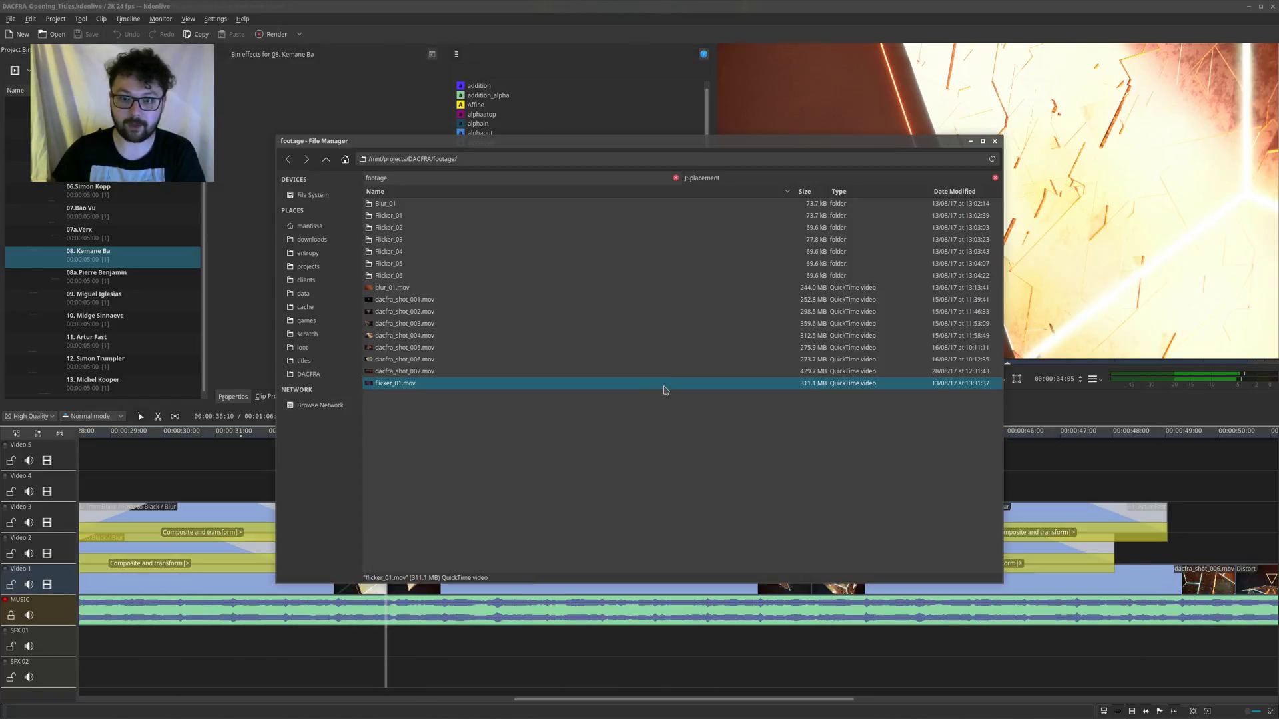
click(973, 142)
Step: Park the playhead just after the stacked overlay clips at about 00:00:26:19 and bring the footage folder back up
scroll(724, 424, left, 10)
mouse_move(708, 431)
mouse_down()
mouse_move(671, 438)
mouse_move(716, 440)
mouse_up()
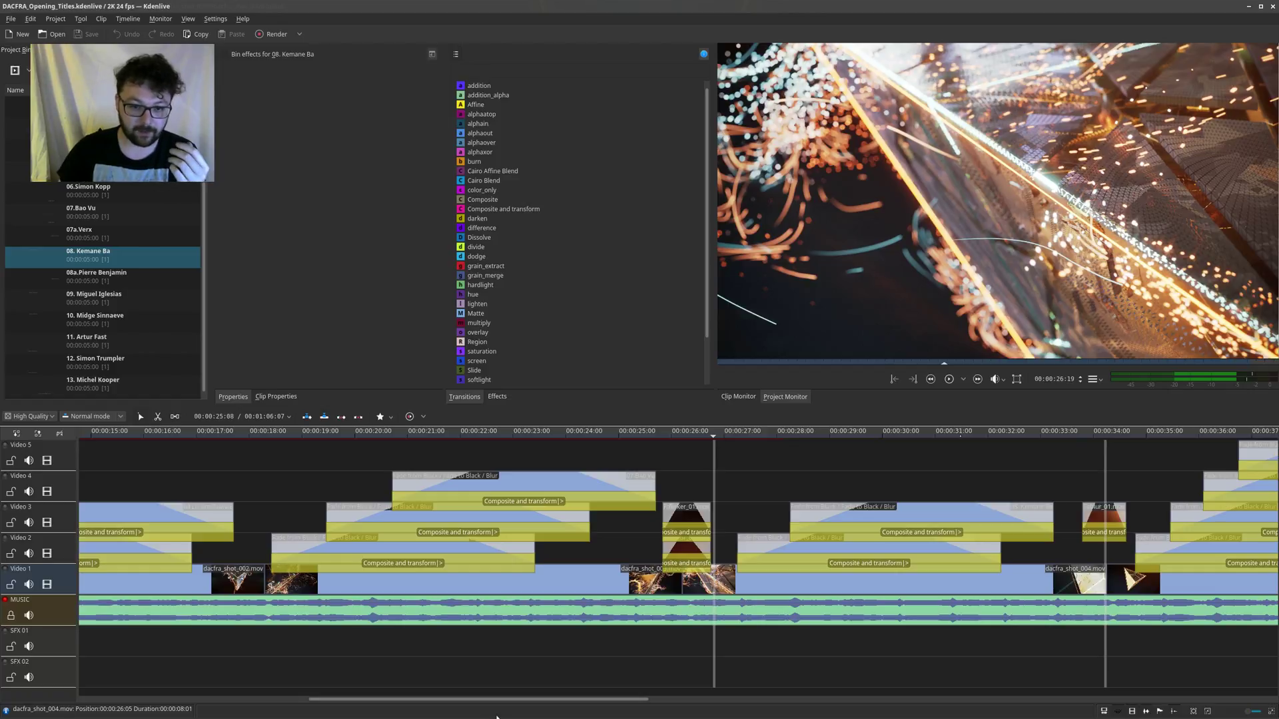
click(433, 712)
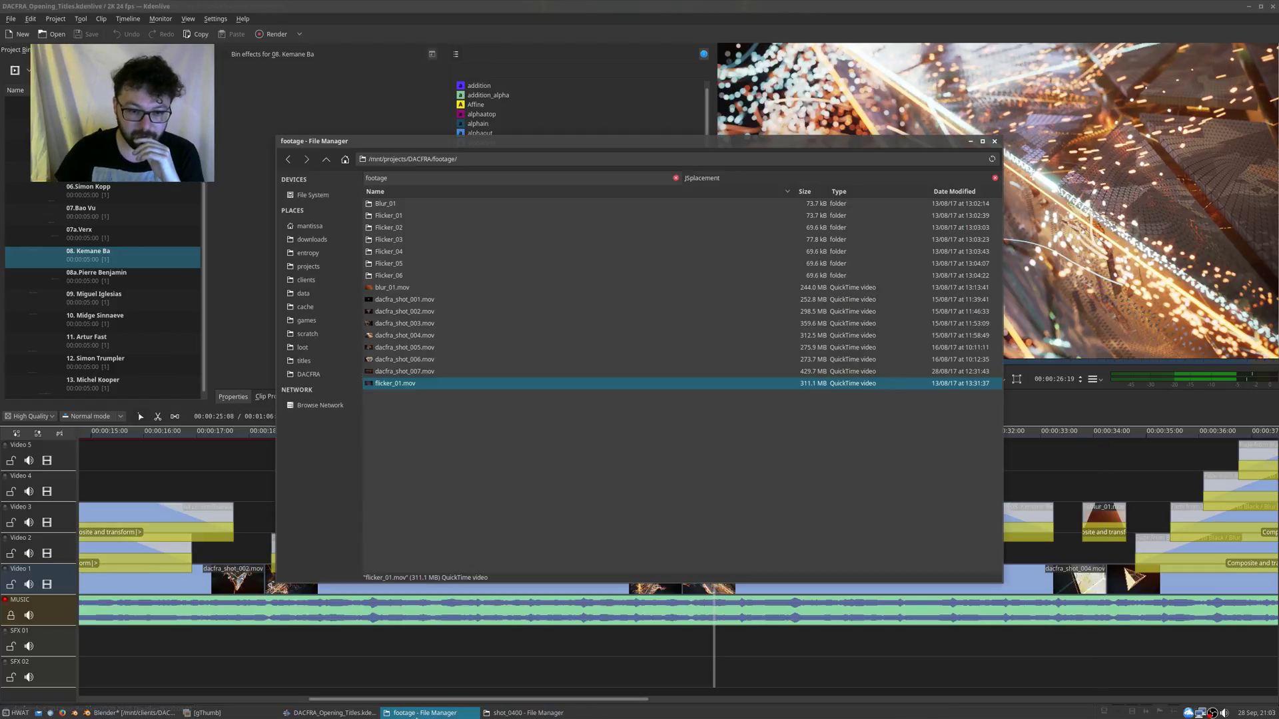
Step: Play the DACFRA_Titles_20170813.mp4 render from the project's 00_OUTPUT folder, then close the player
click(326, 159)
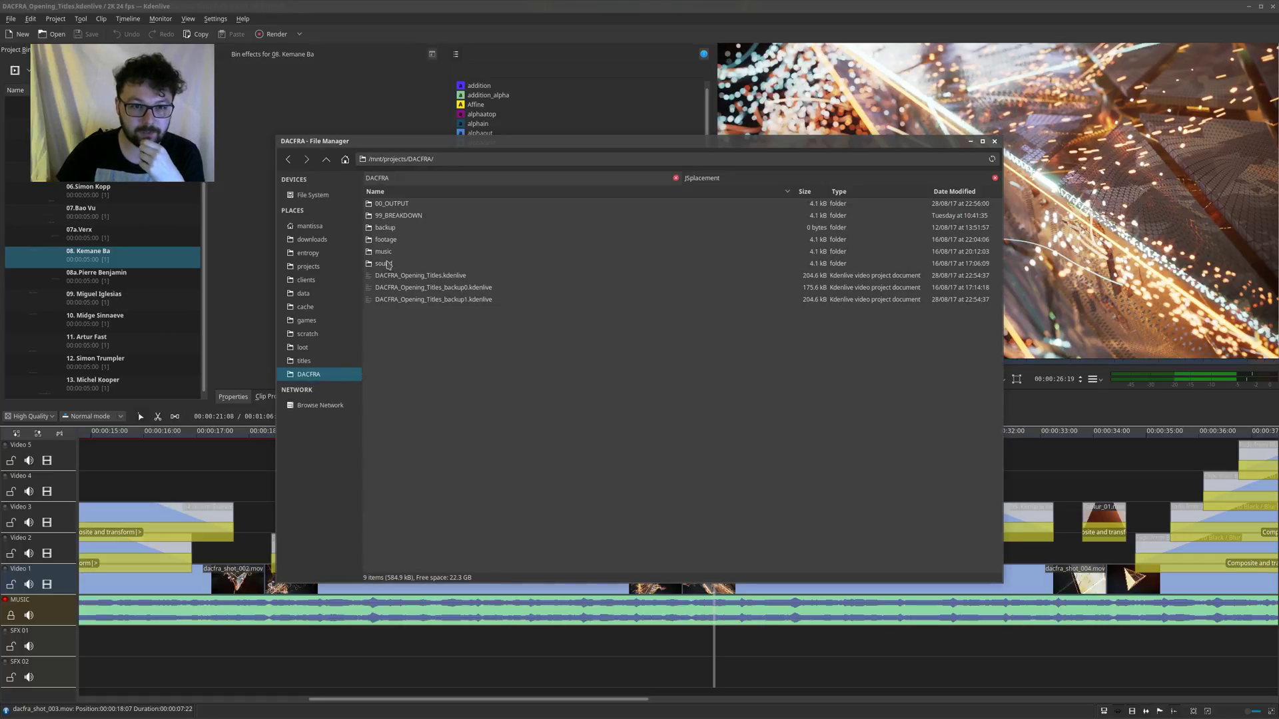
click(390, 205)
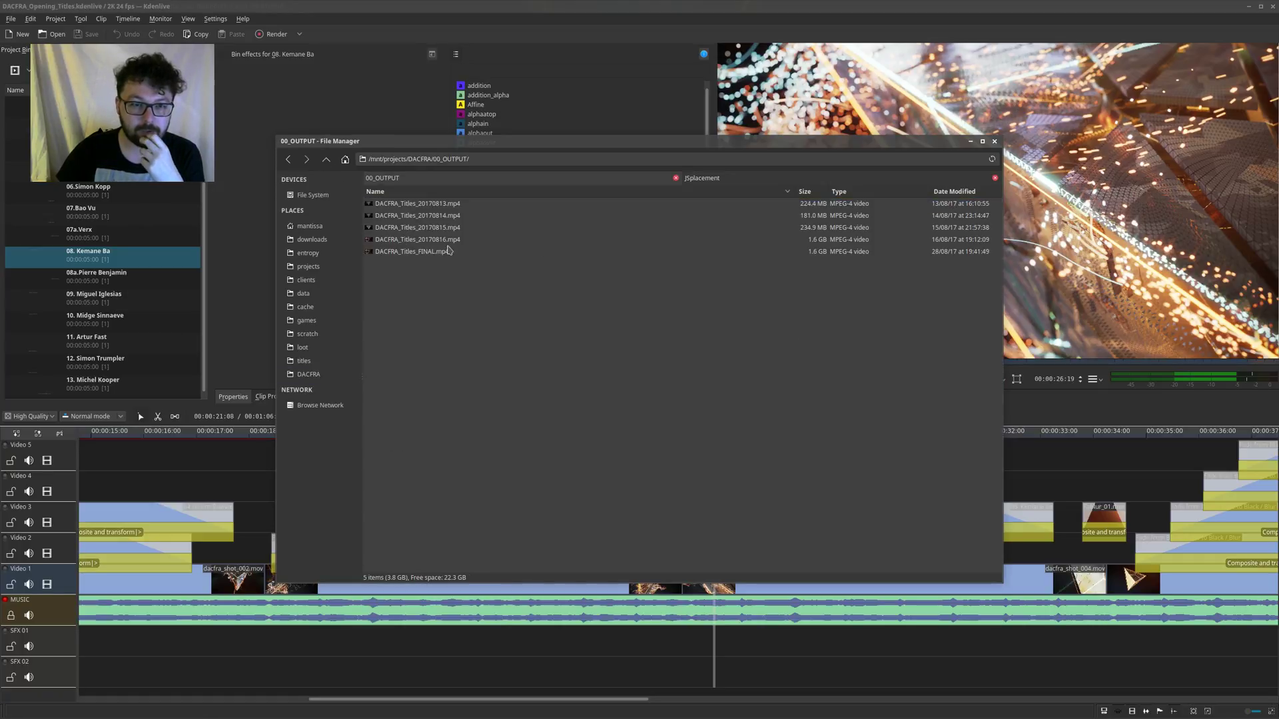
click(412, 207)
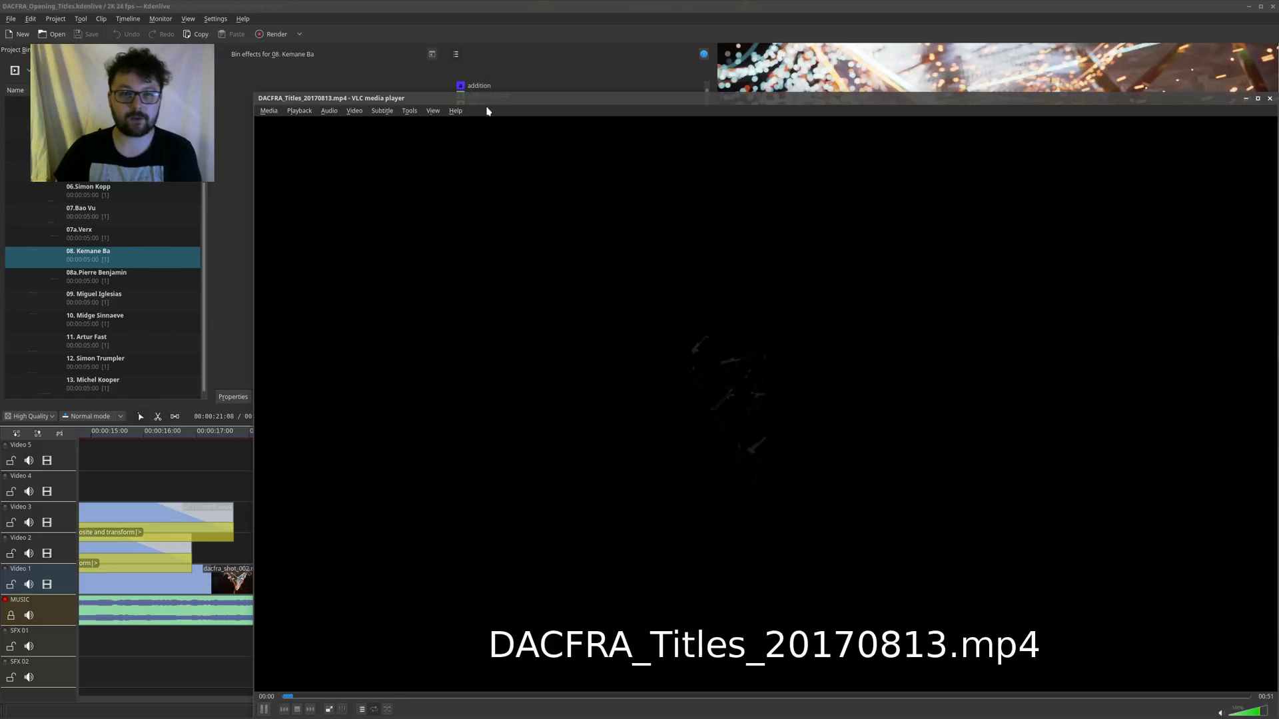
drag(376, 45, 331, 49)
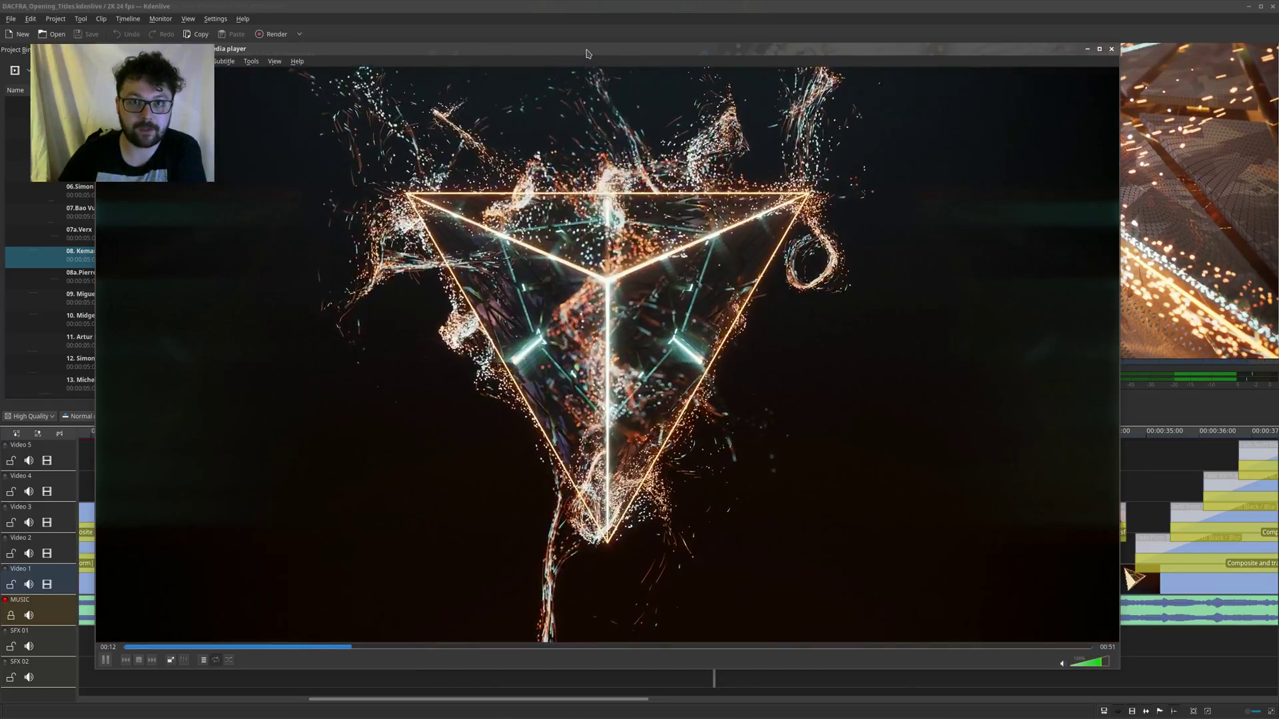
drag(589, 50, 600, 49)
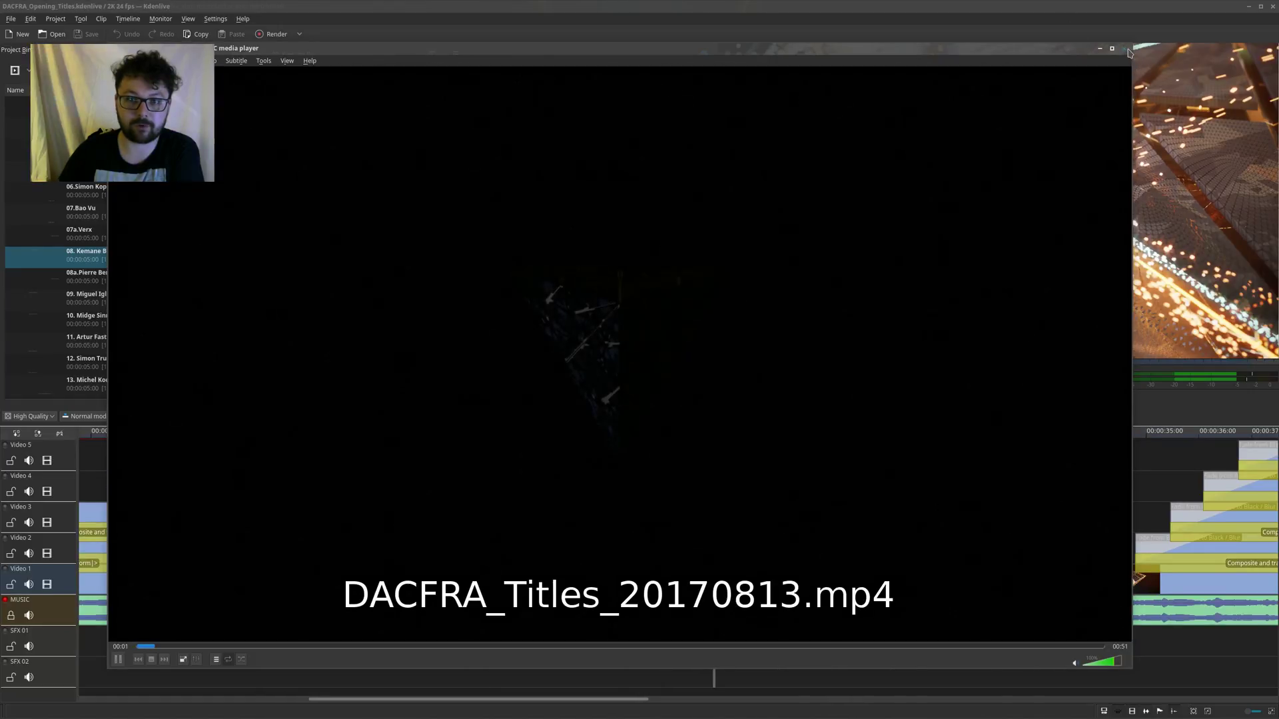
click(1127, 50)
Step: Play DACFRA_Titles_20170814.mp4, skipping ahead past the first name titles, and close the player
double_click(402, 216)
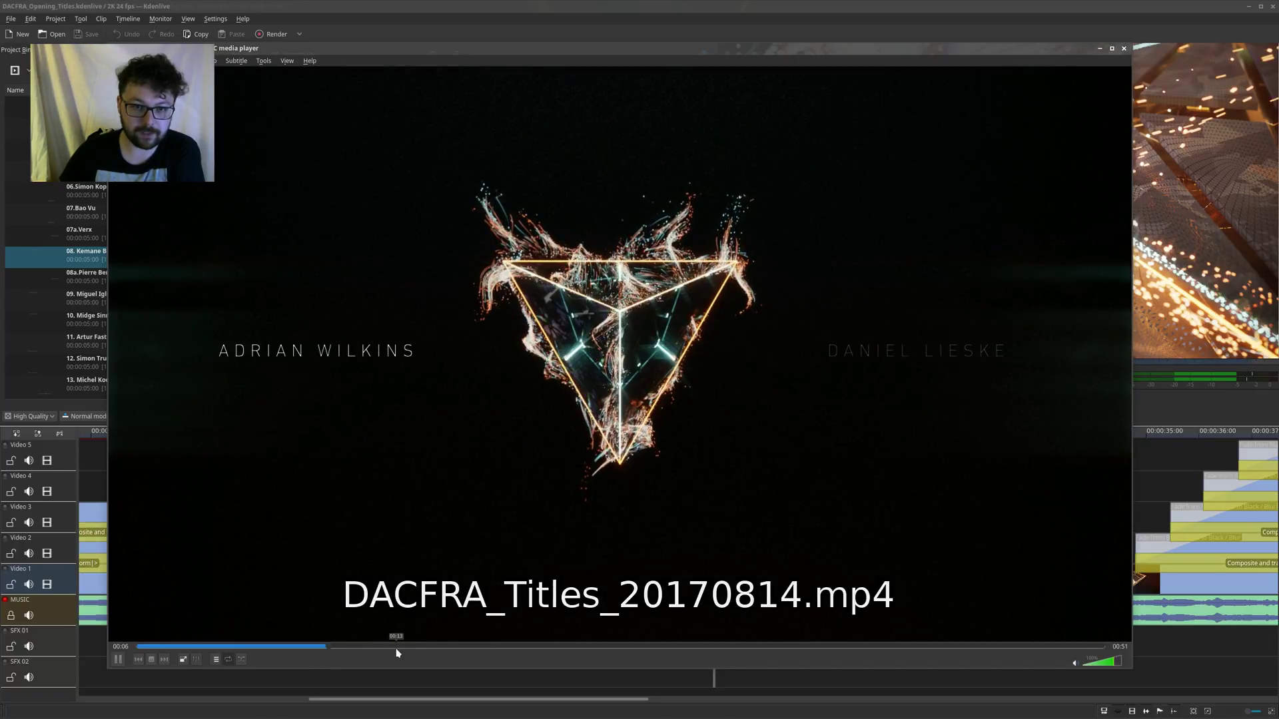
click(408, 649)
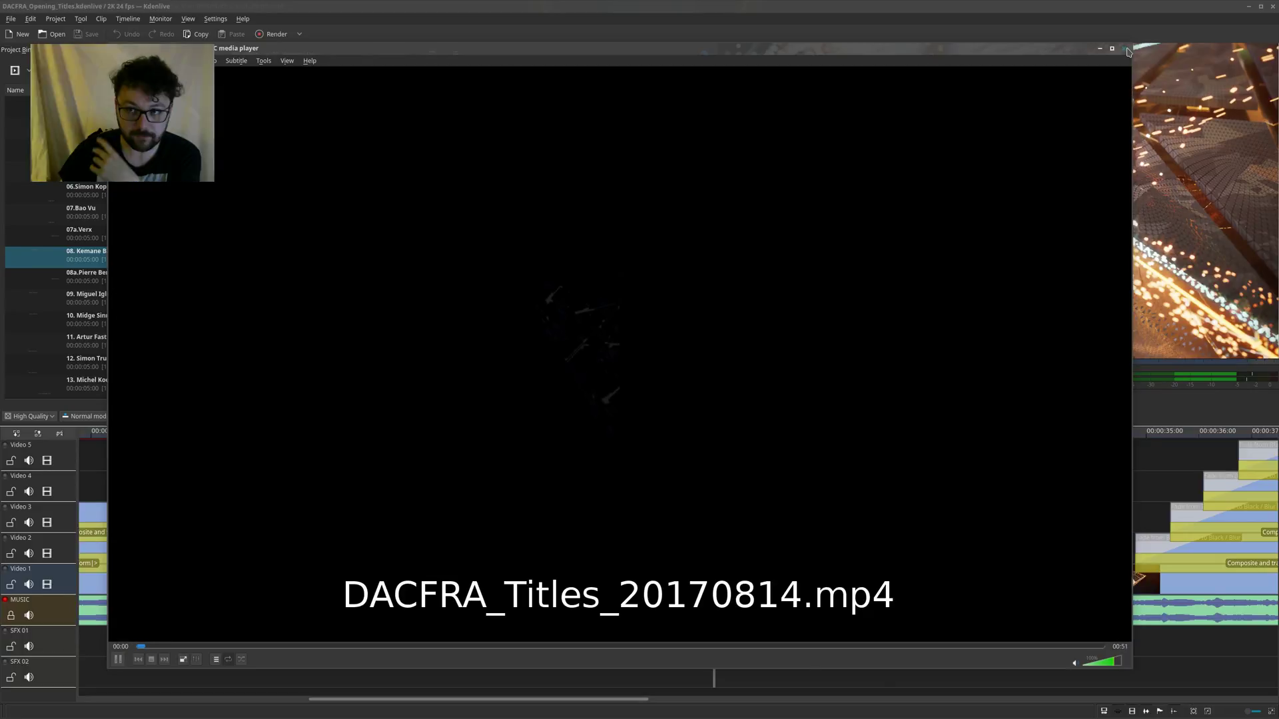
click(1125, 50)
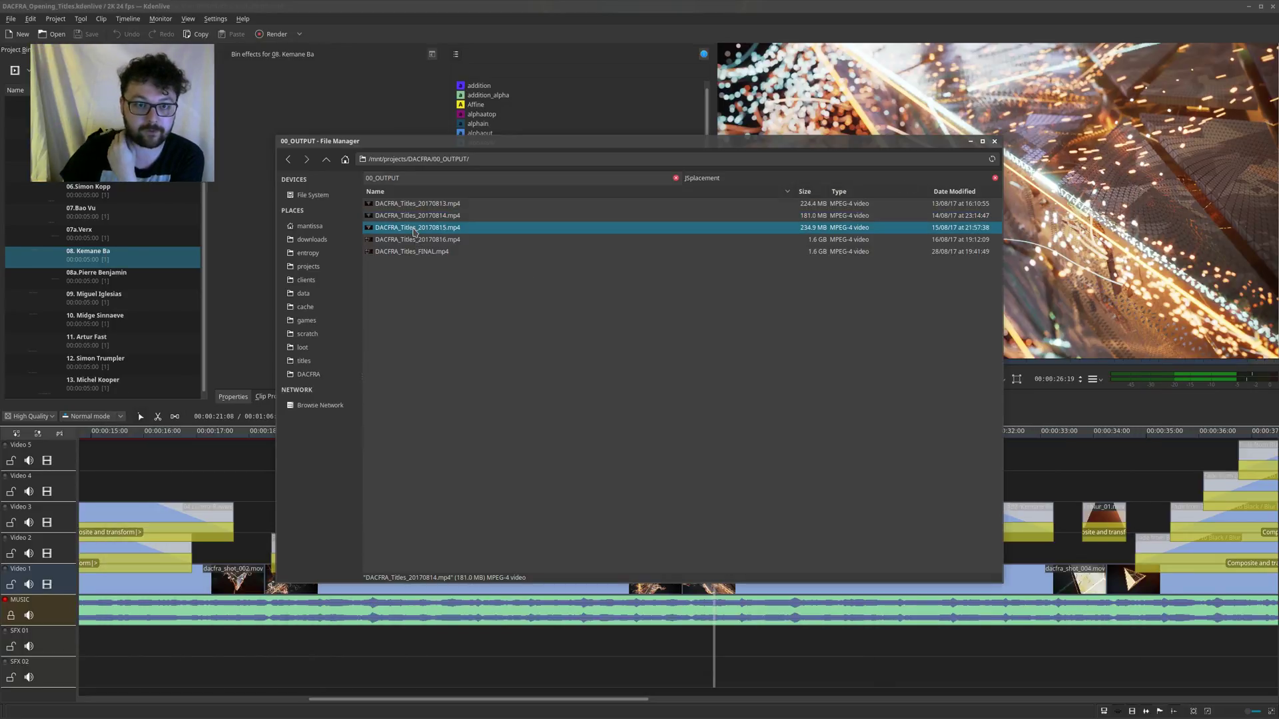
Step: Play DACFRA_Titles_20170815.mp4, skipping to the middle and watching through to the conference logo, then close it
double_click(413, 229)
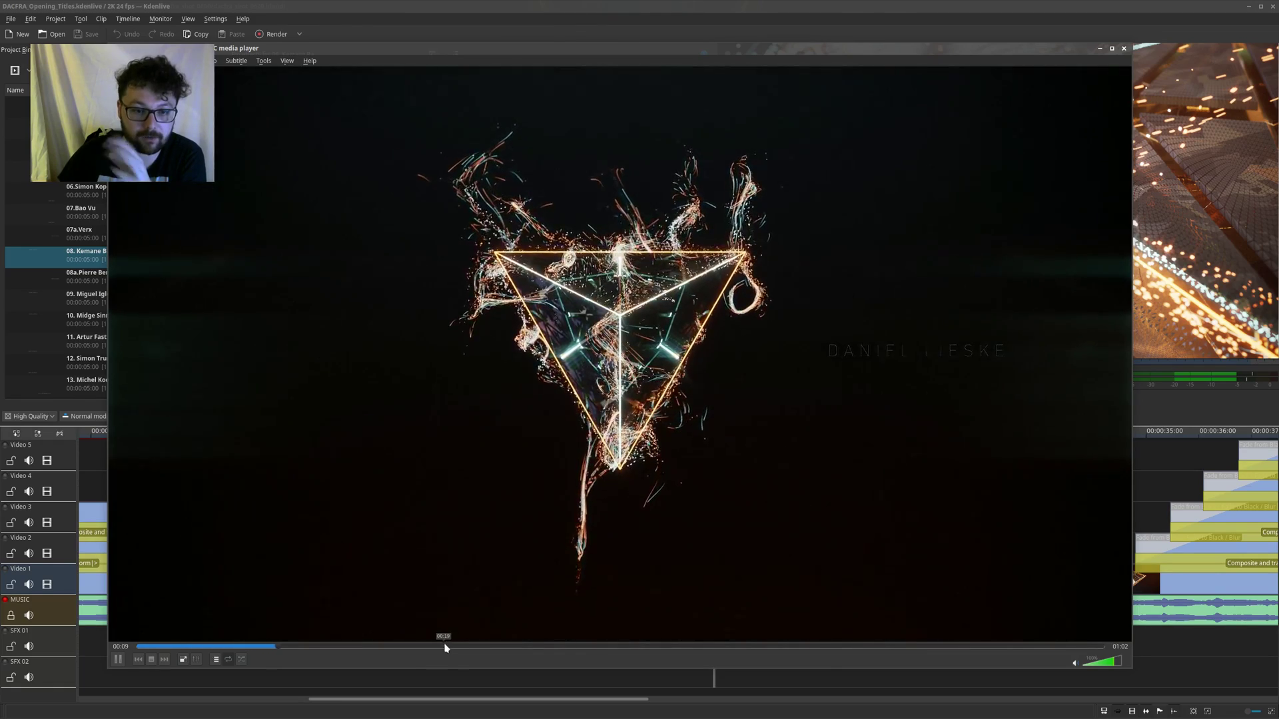
click(596, 650)
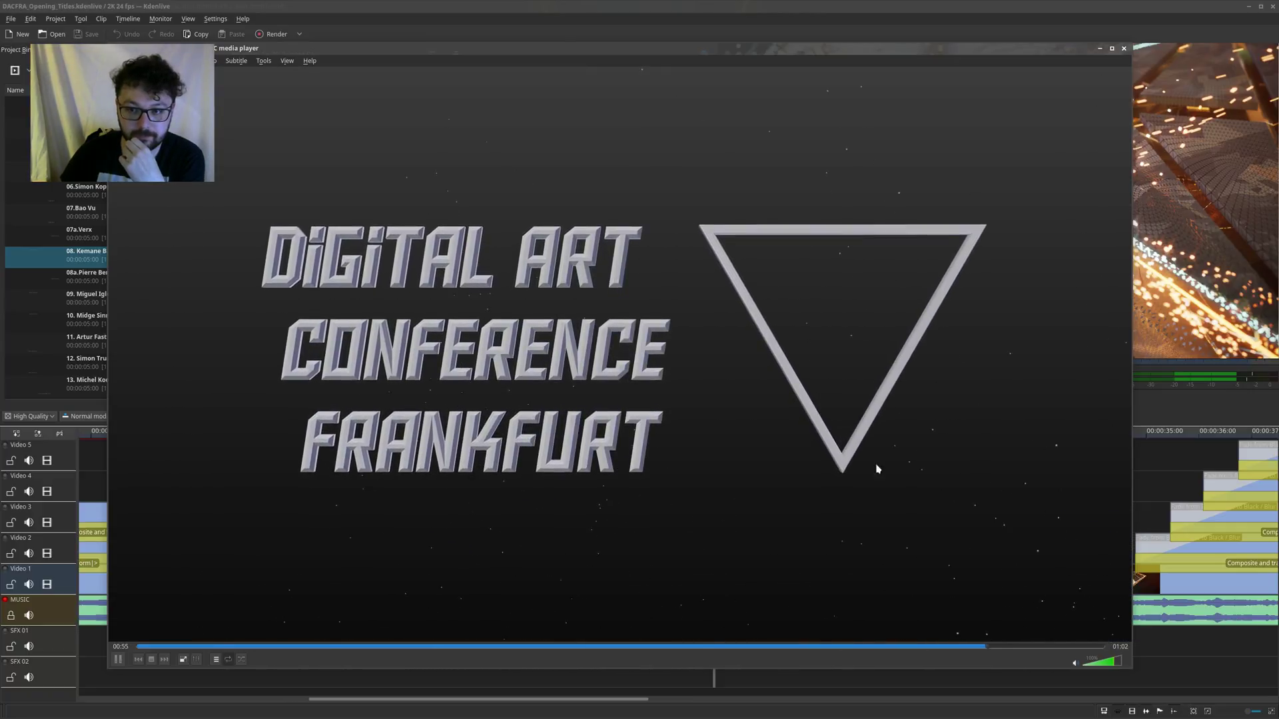
click(1126, 49)
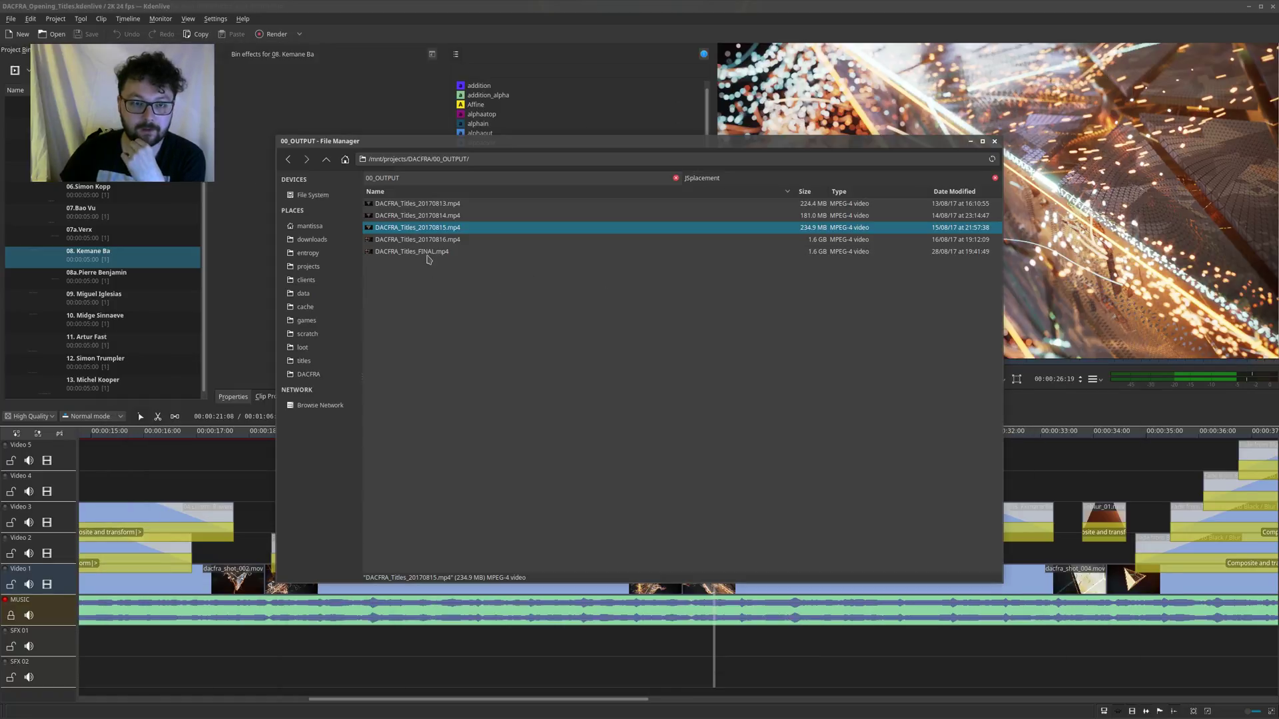
Step: Play DACFRA_Titles_20170816.mp4, skipping to the middle and then to the closing logo section, and close it
double_click(412, 241)
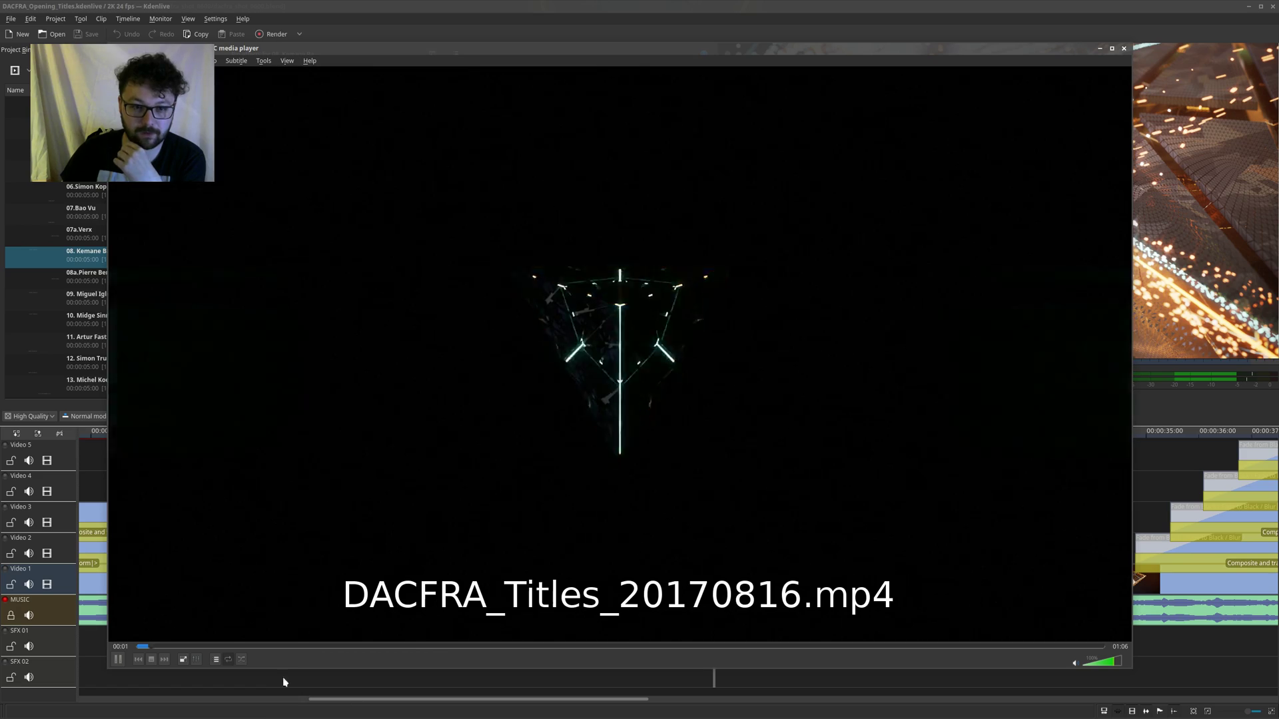
click(608, 648)
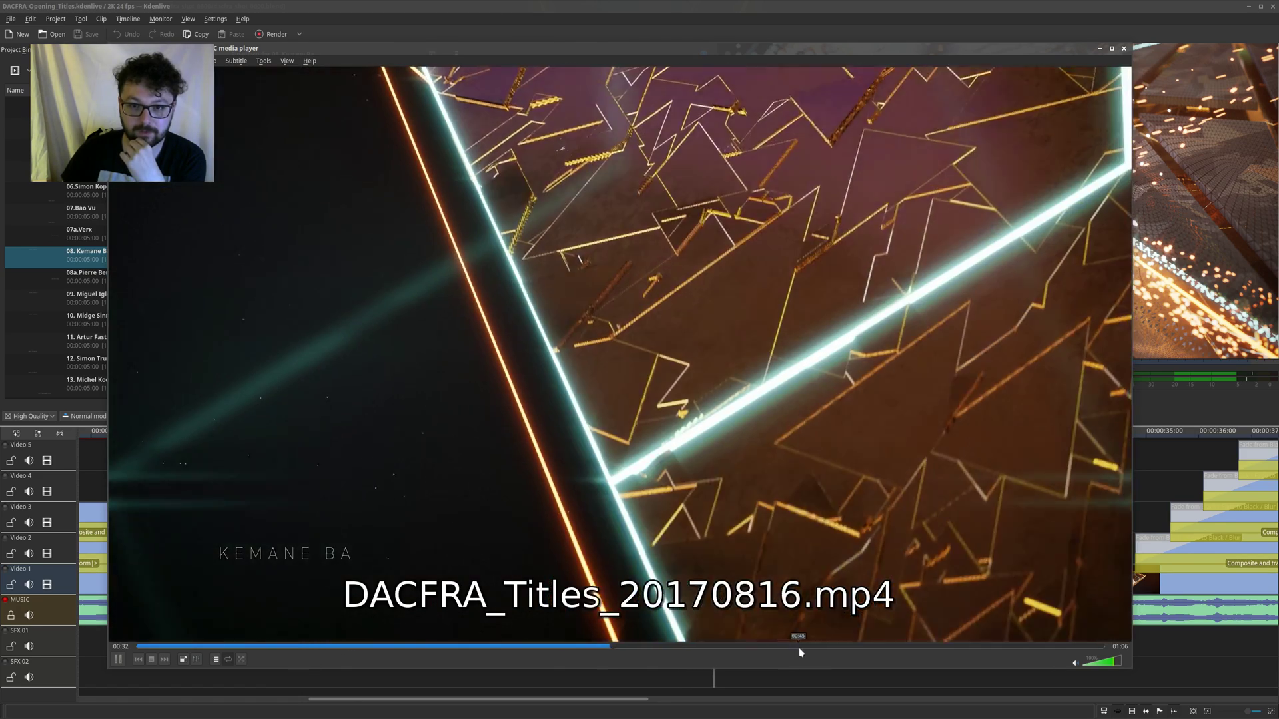
click(945, 647)
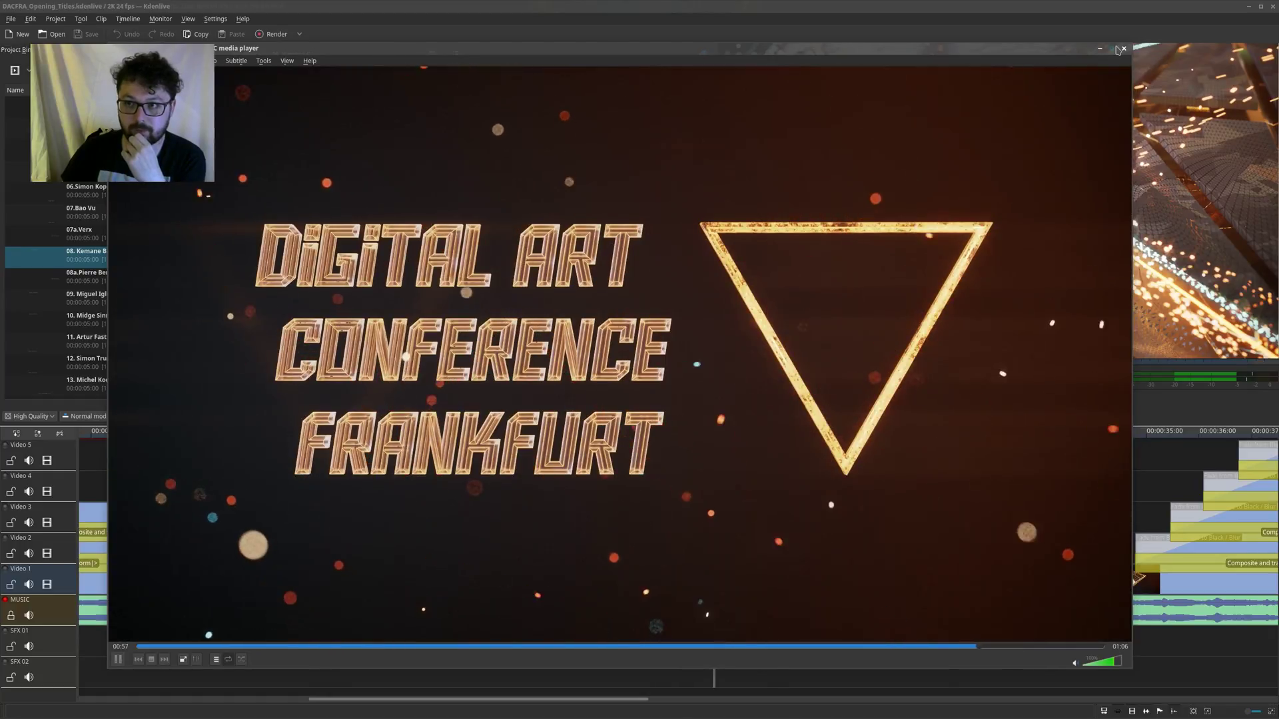
click(1127, 49)
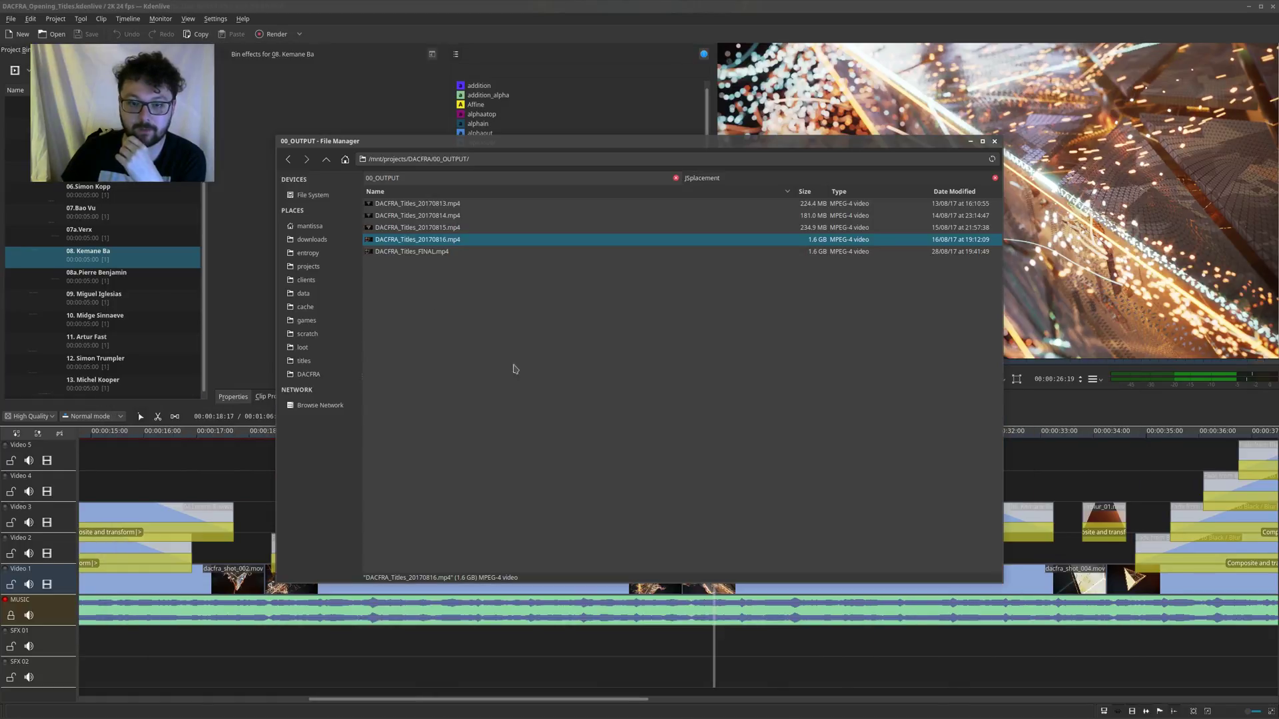
Step: Select DACFRA_Titles_FINAL.mp4, put the file manager away and bring the start of the edit's timeline into view
click(417, 253)
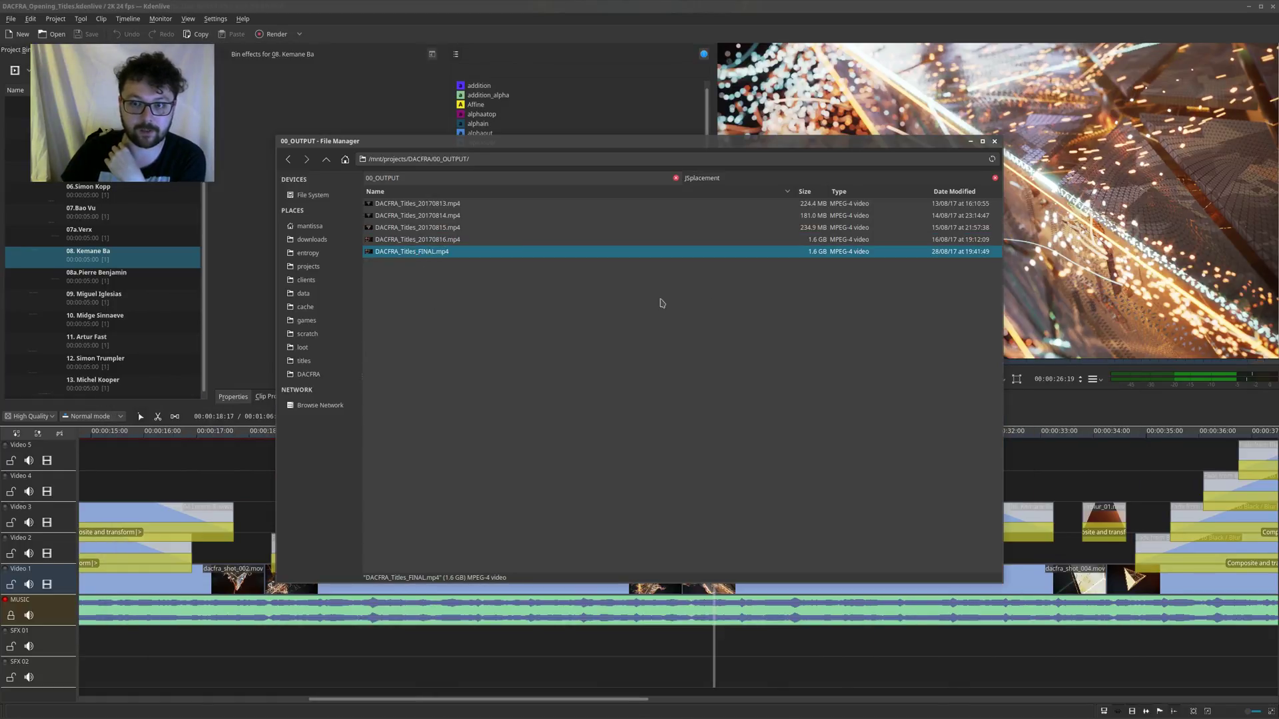
click(994, 141)
scroll(448, 532, up, 10)
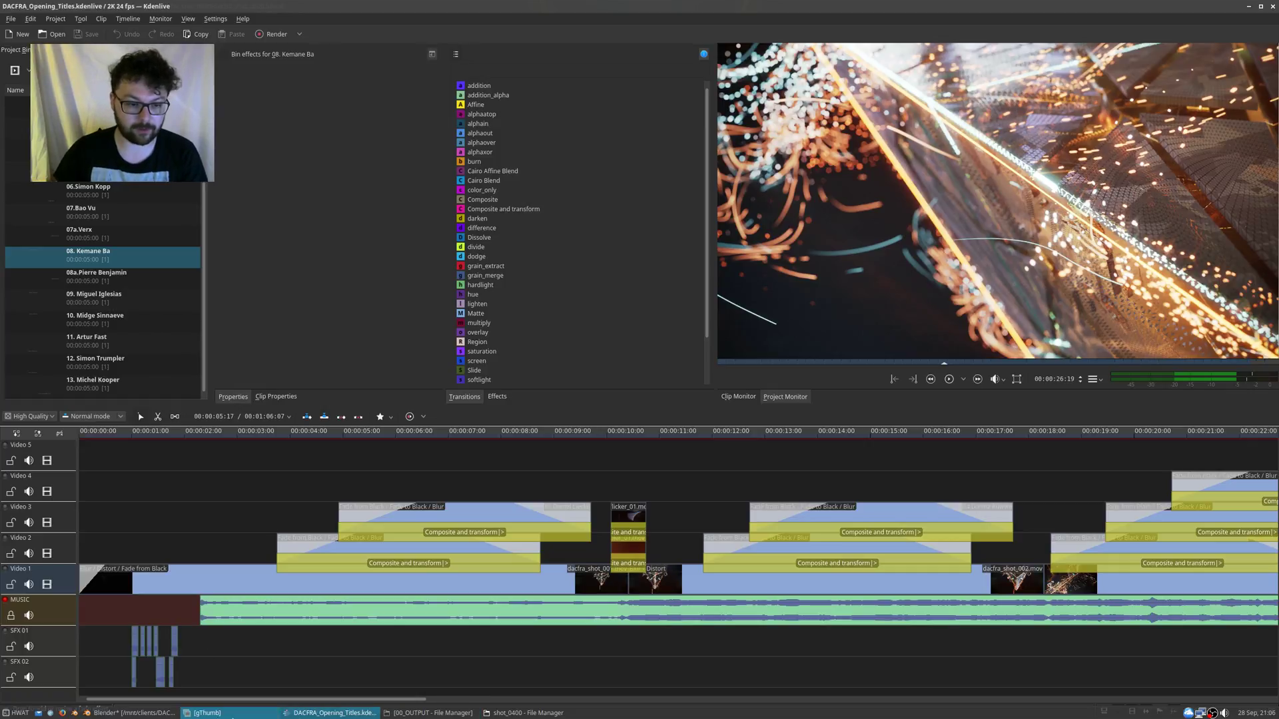
Step: Switch to Blender, bring up the asset browser and look through the BlendedSkies folder of the HDRI library
click(133, 713)
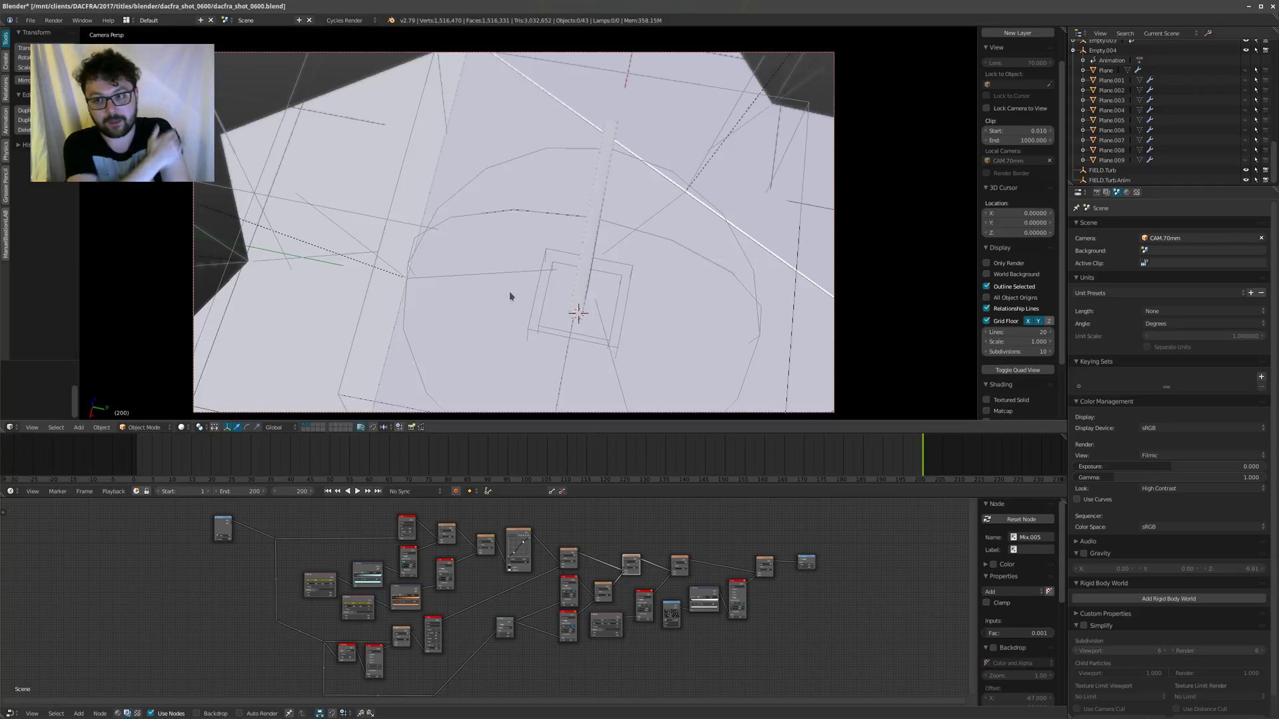
key(ctrl+alt+shift+a)
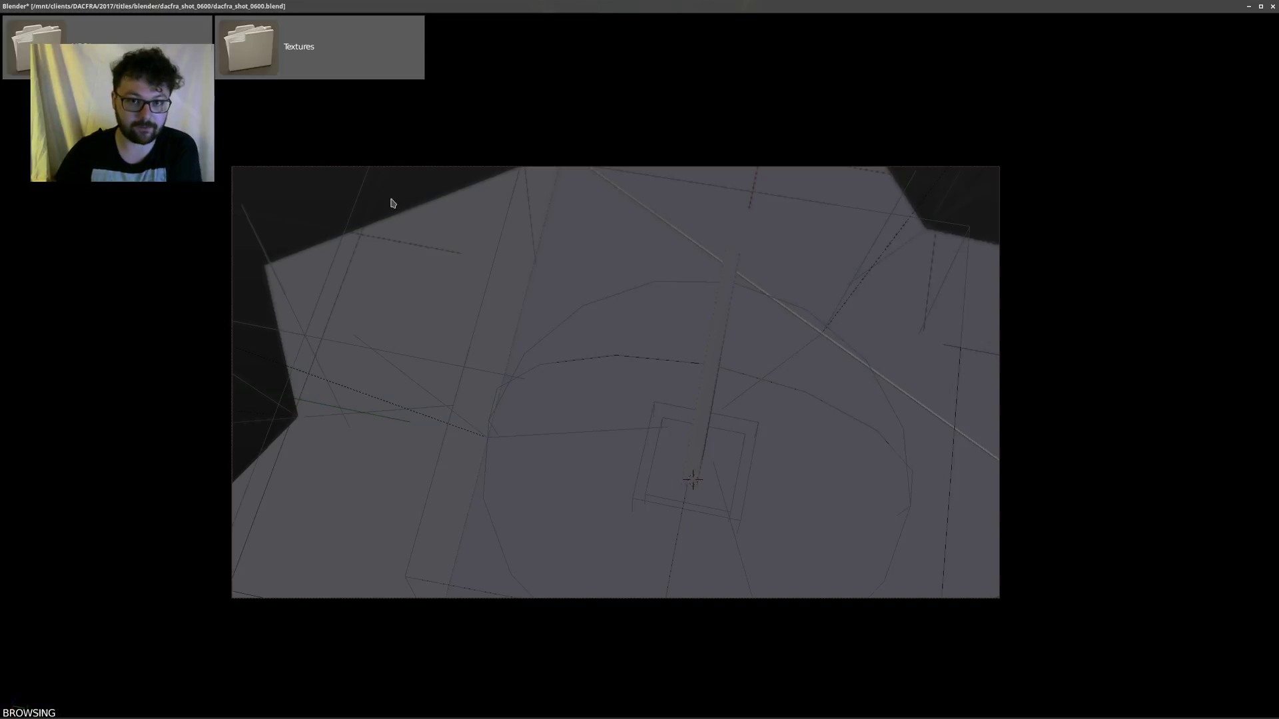
click(120, 60)
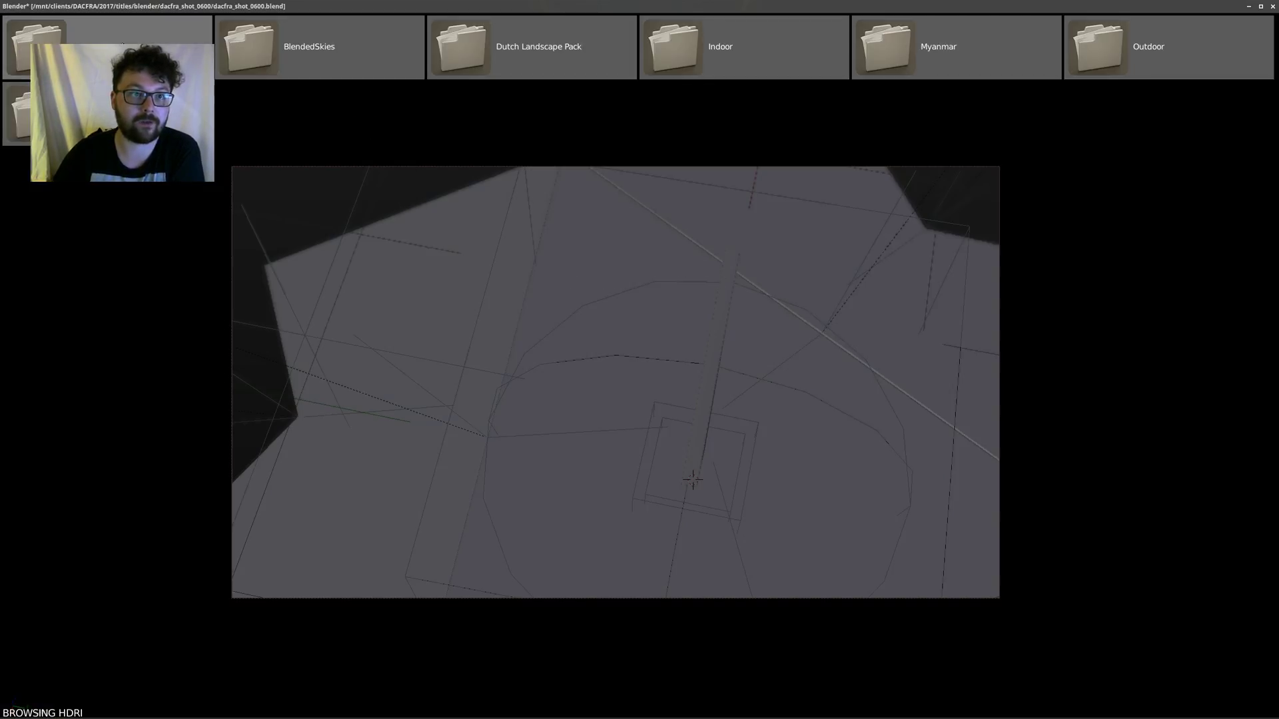
click(389, 67)
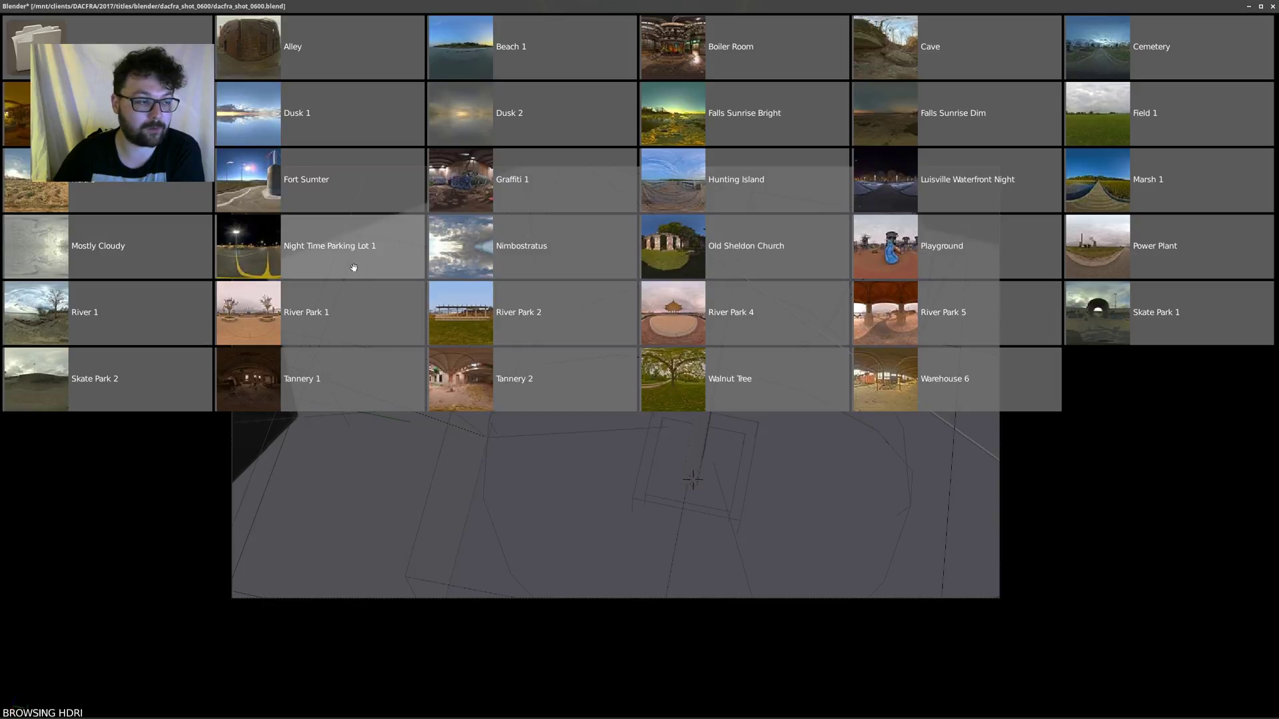
click(118, 38)
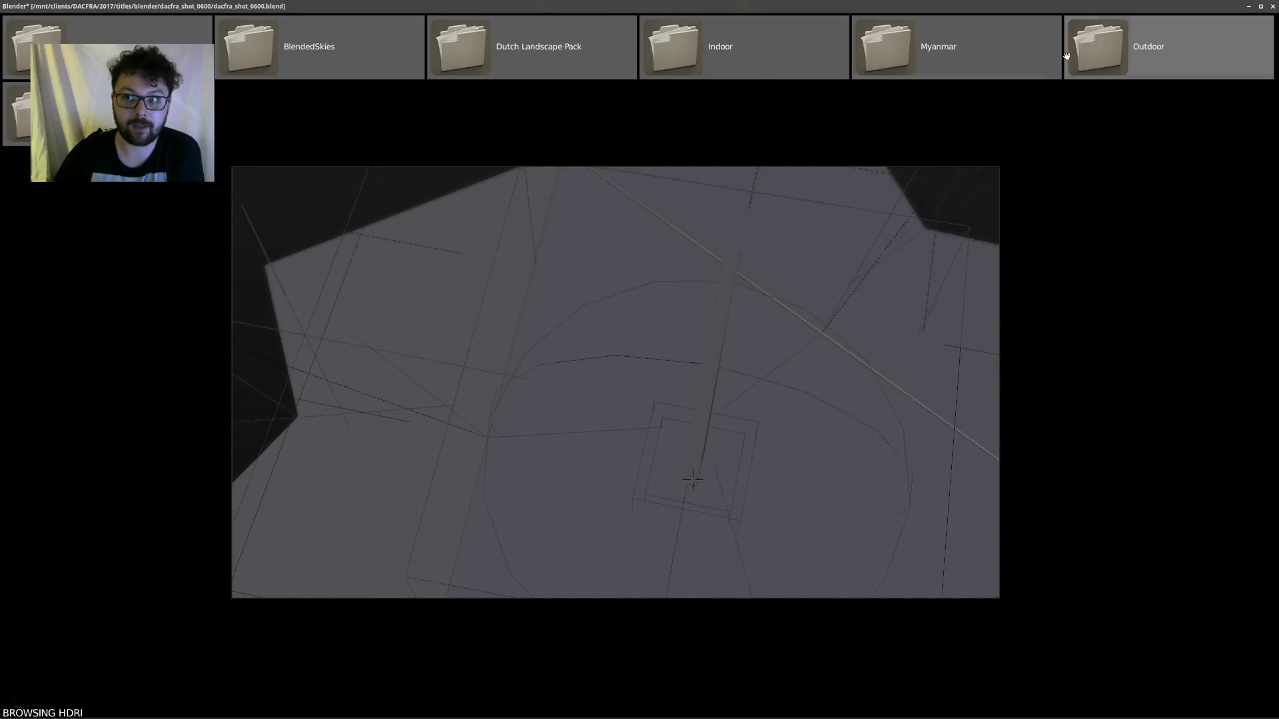
Step: Look through the Indoor and Outdoor HDRI folders, then return to the library root and leave the asset browser
click(804, 48)
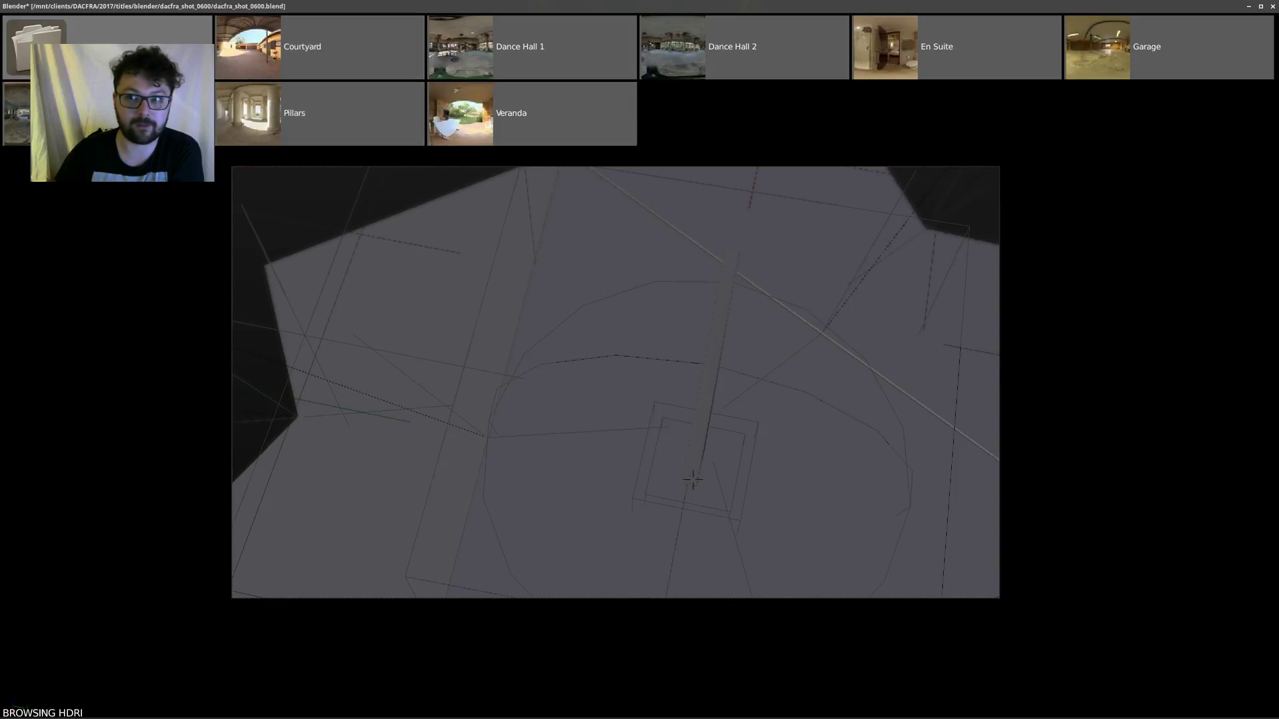
click(120, 63)
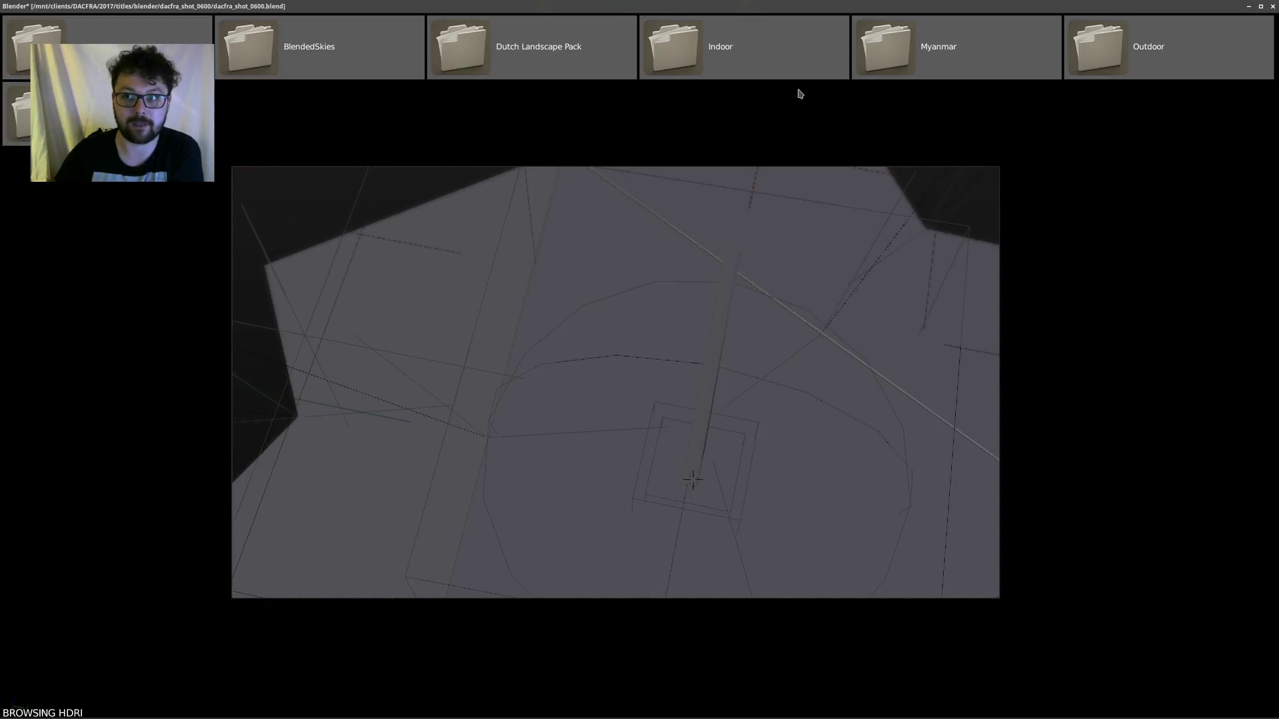
click(1176, 57)
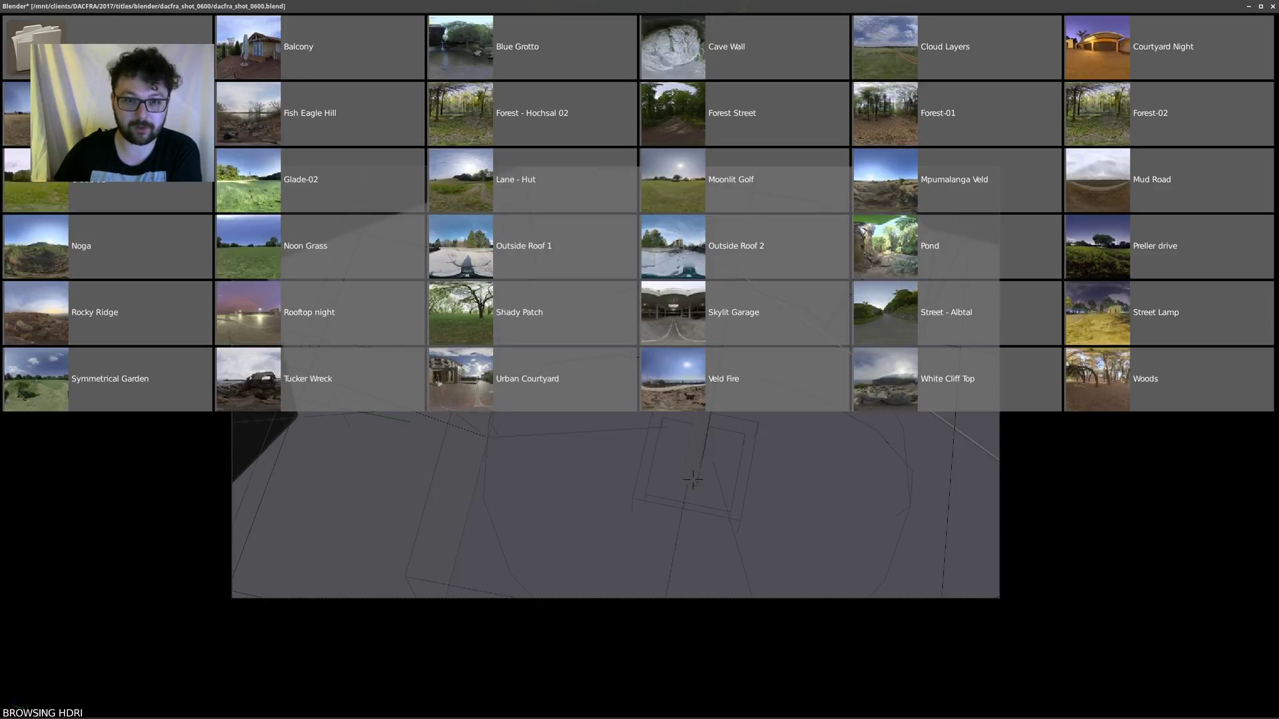
click(120, 58)
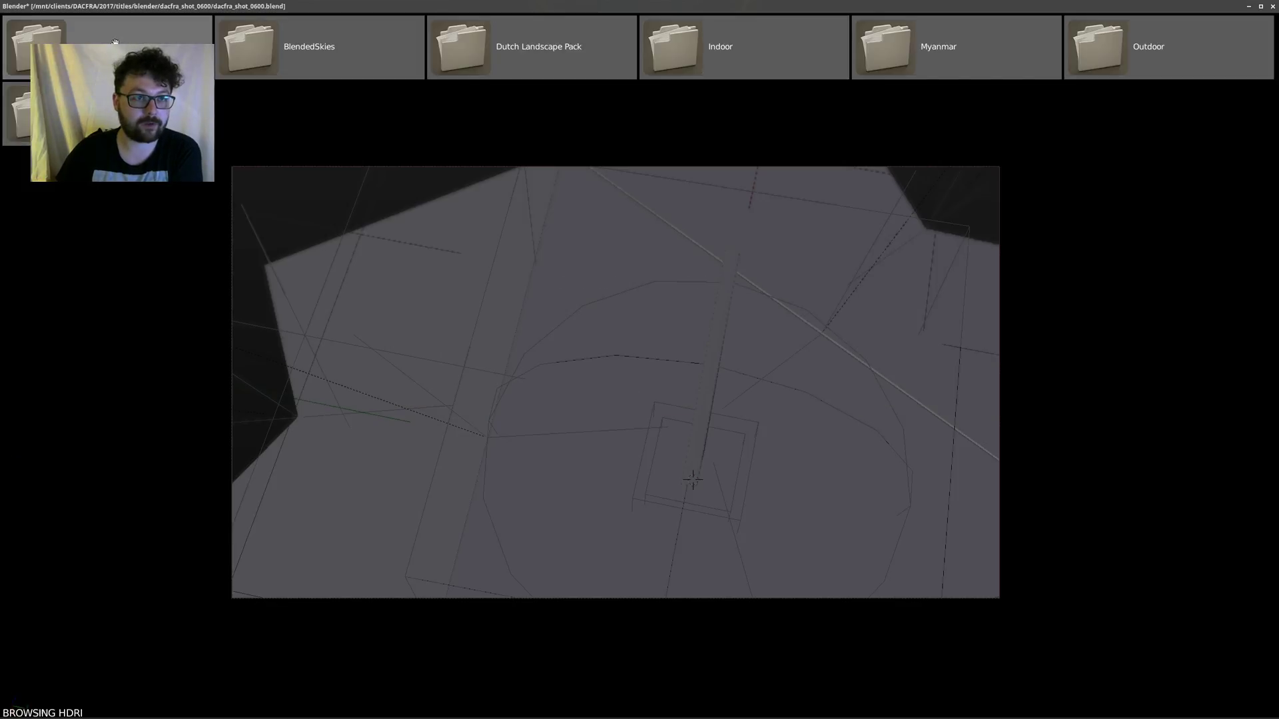
click(126, 63)
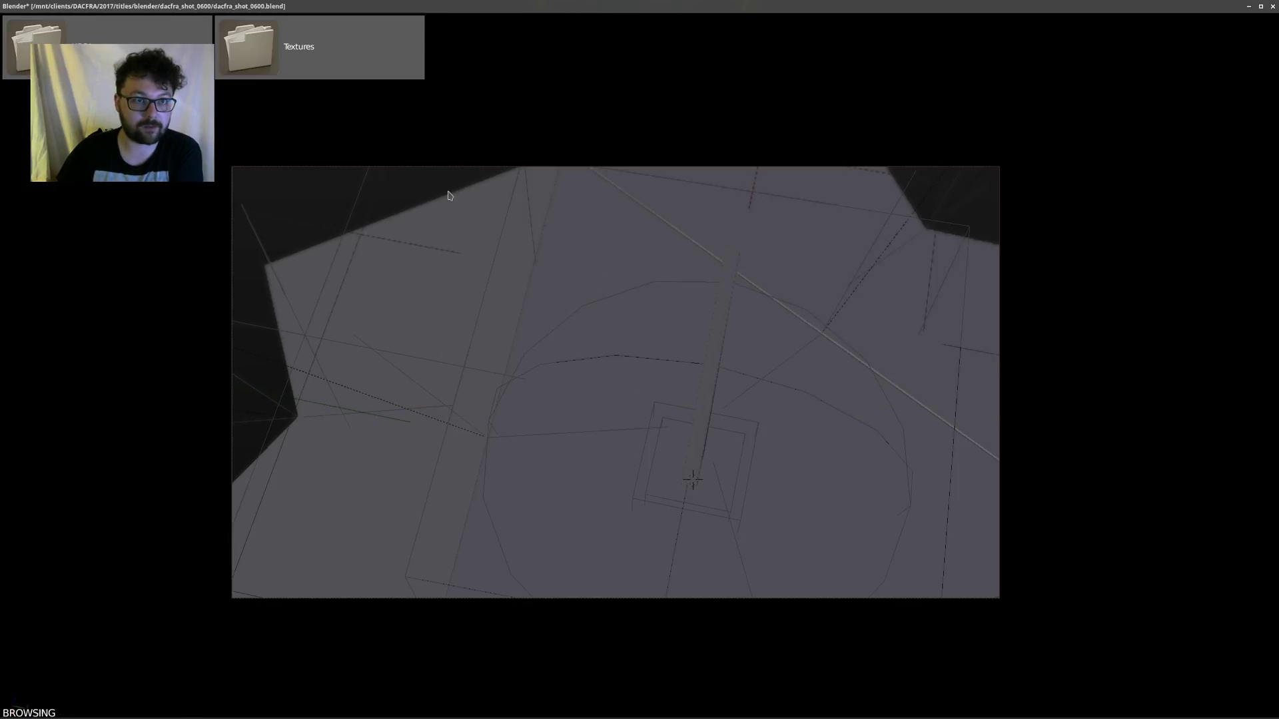
key(Escape)
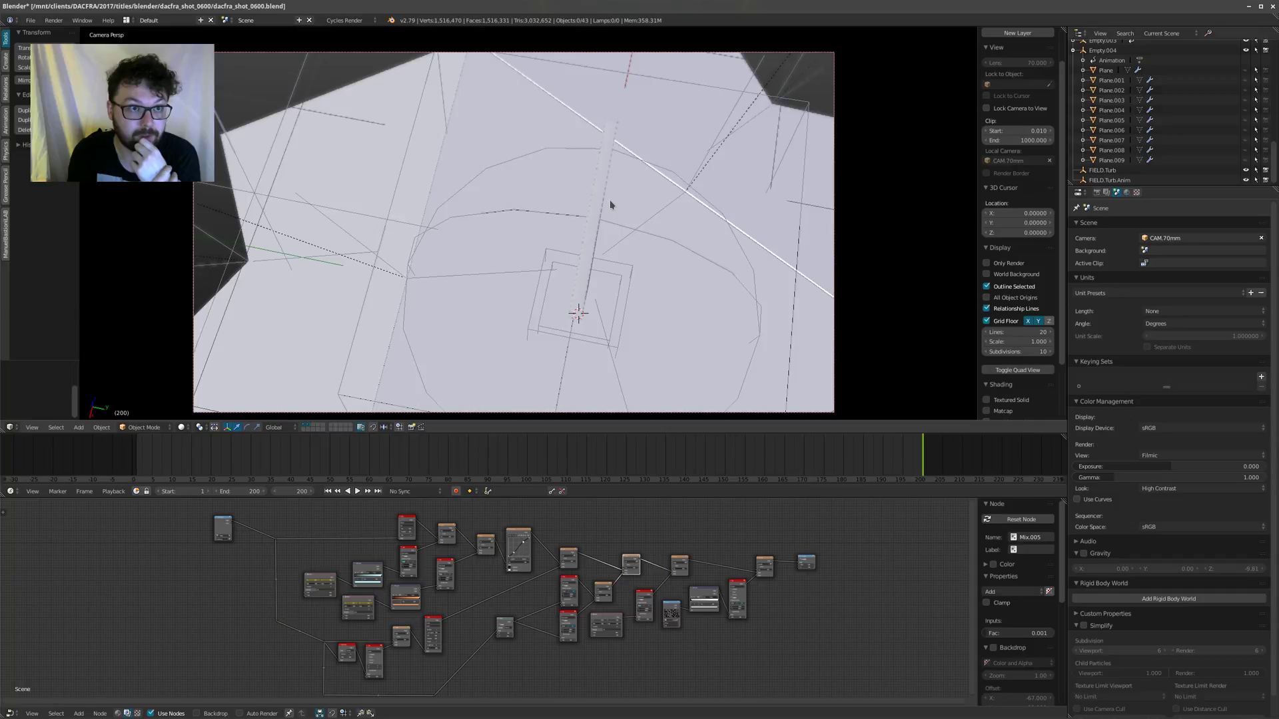
Step: Bring the asset browser back up, look through the Landscapes folder under Textures, and leave the browser
key(ctrl+alt+shift+a)
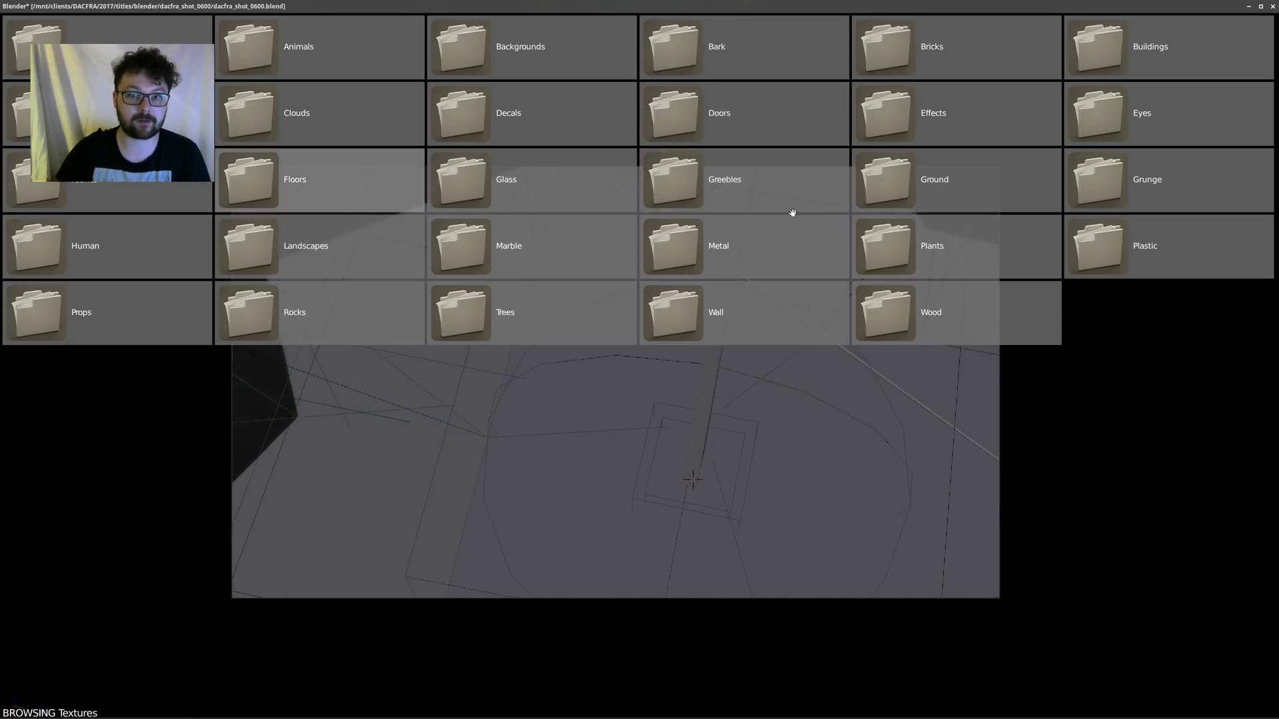
click(315, 250)
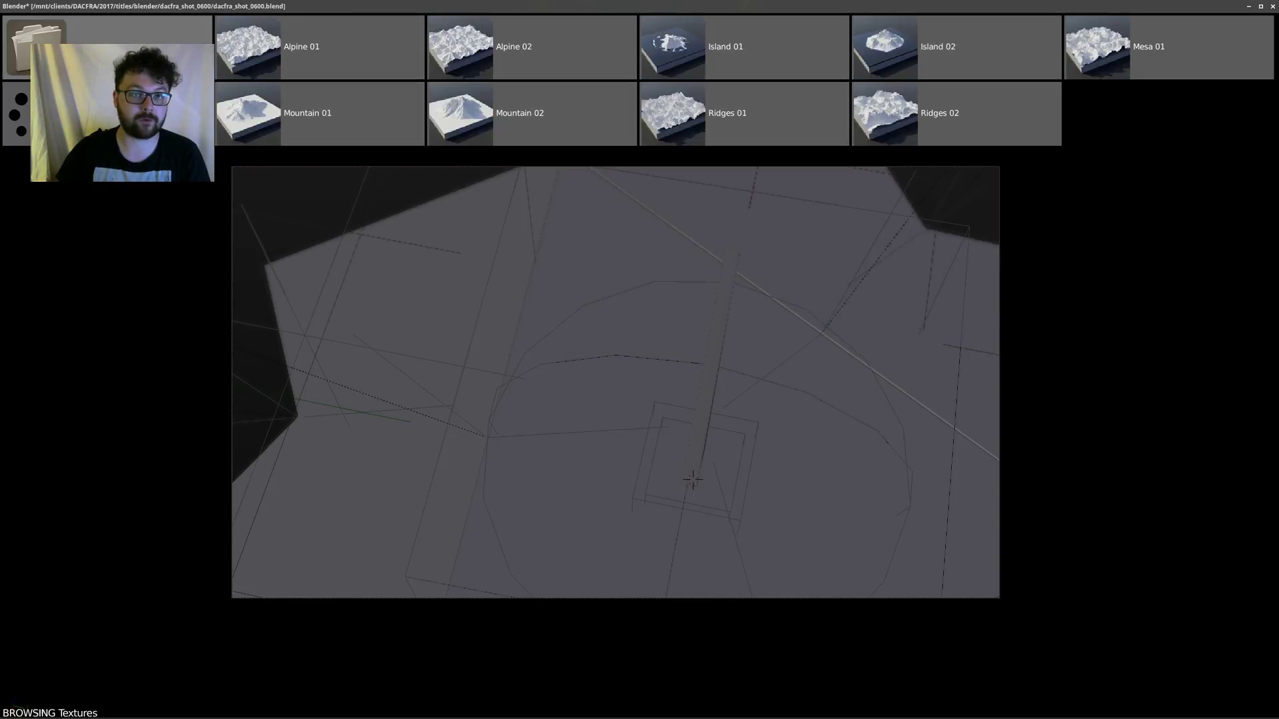
double_click(155, 62)
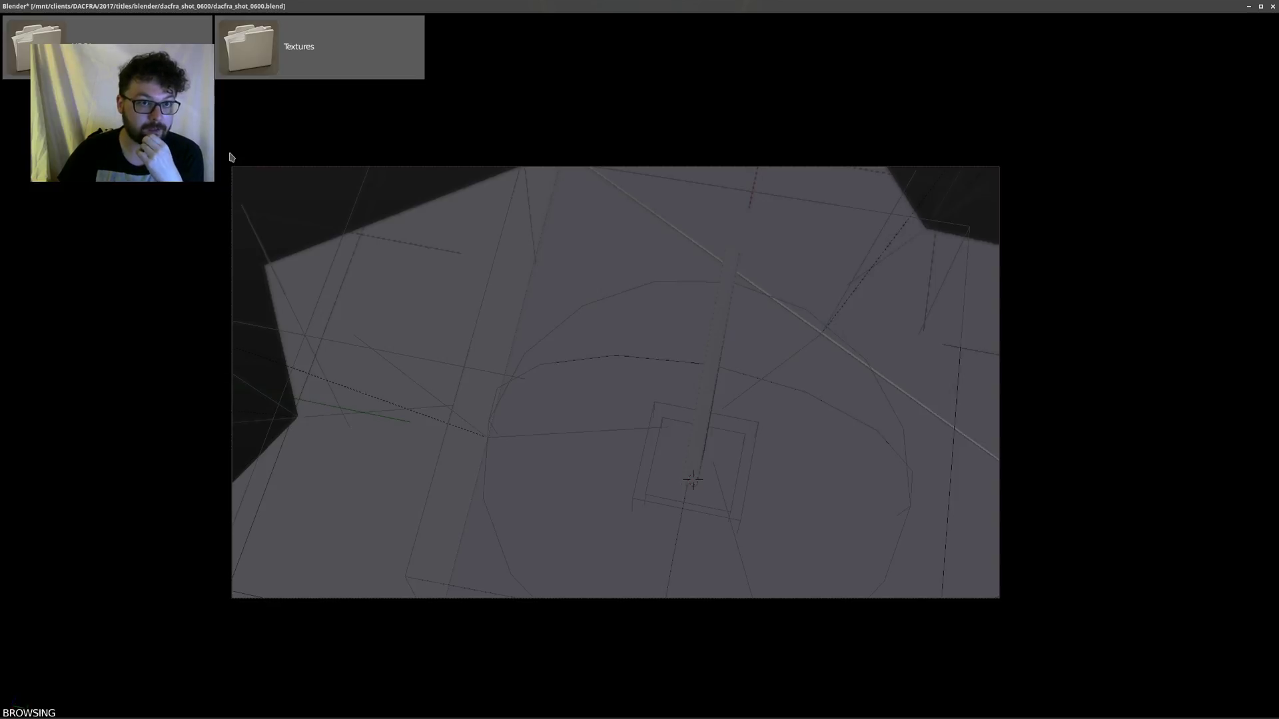
key(Escape)
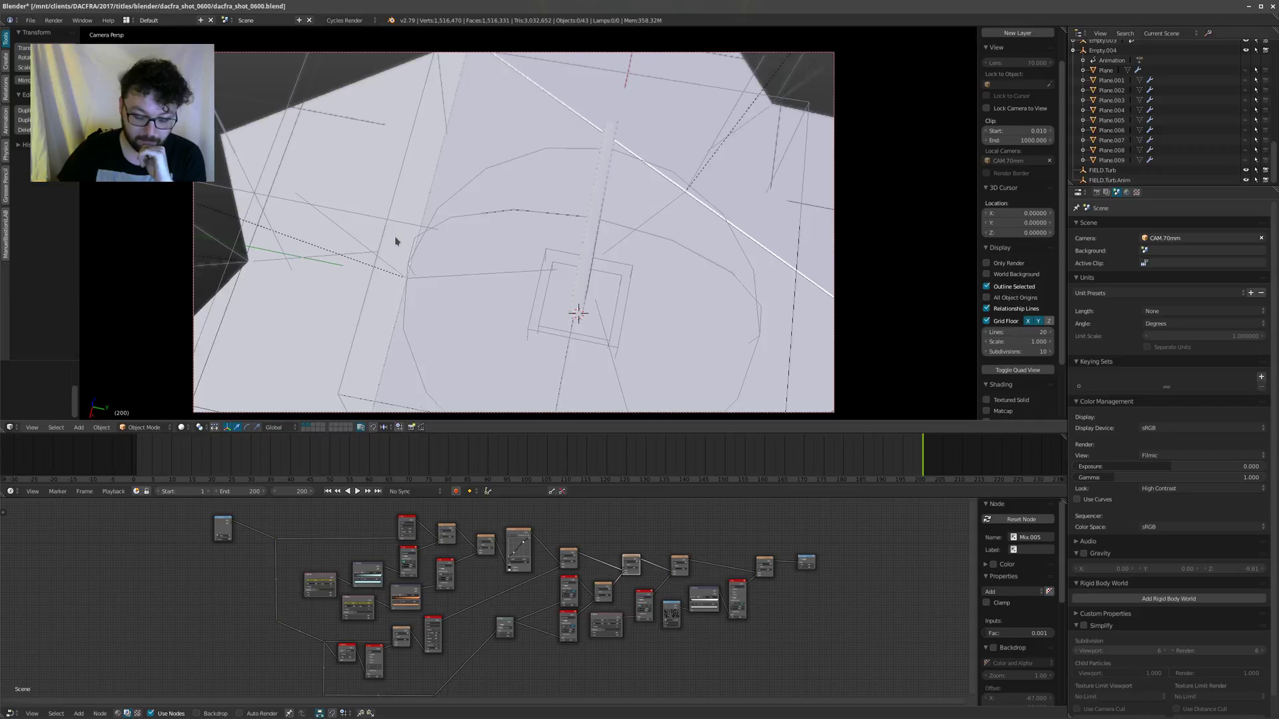
Step: Switch to Kdenlive, open the DACFRA project's music folder in the file manager and select the dacfra_titles_bitwig folder
mouse_move(524, 718)
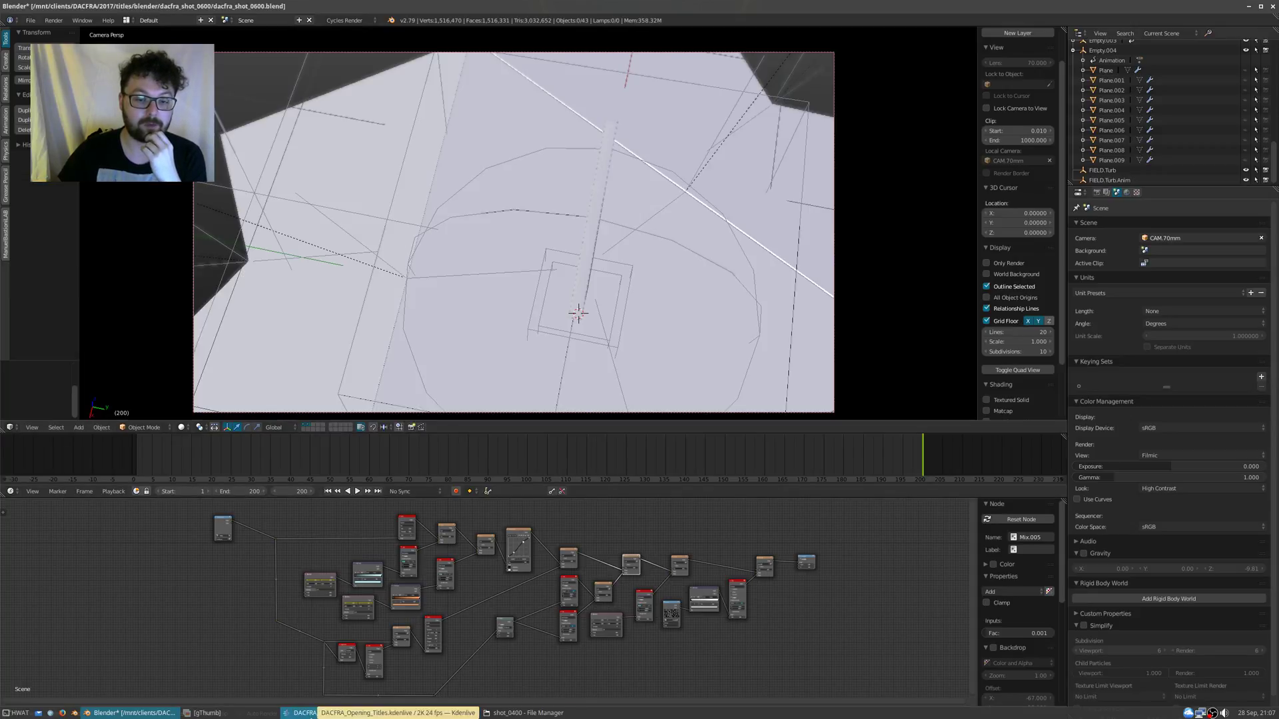
click(308, 712)
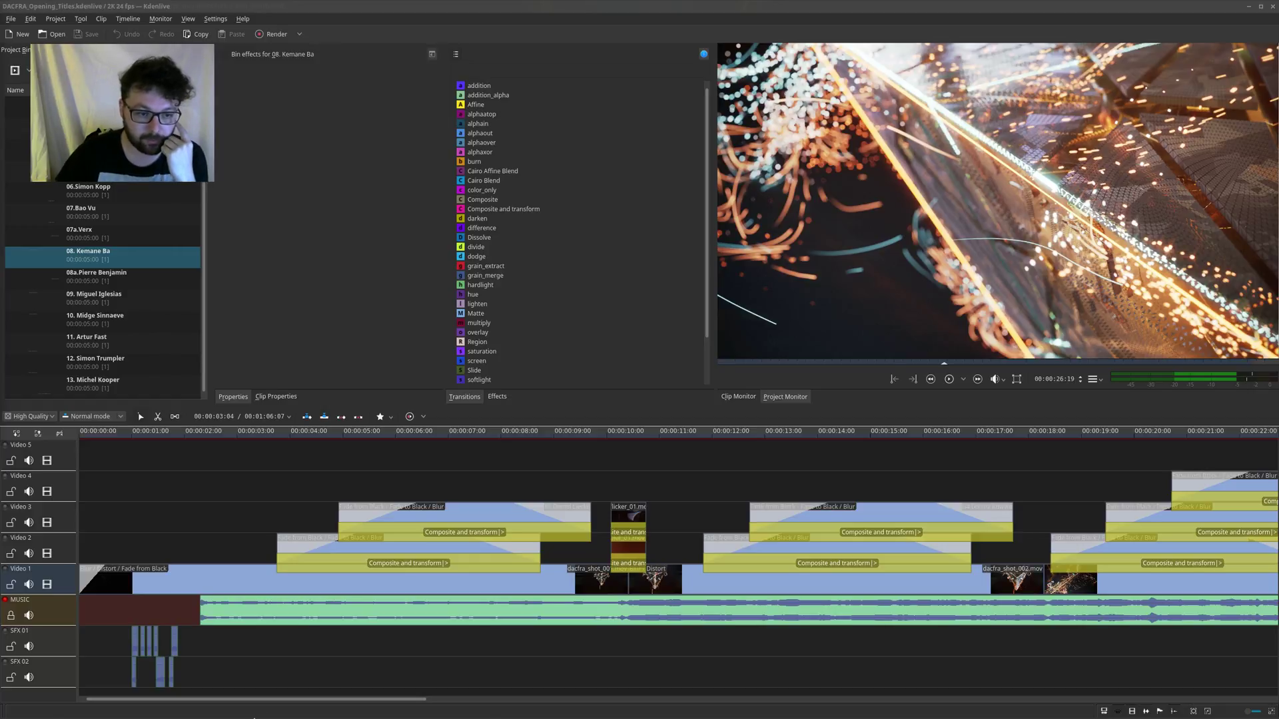
mouse_move(253, 718)
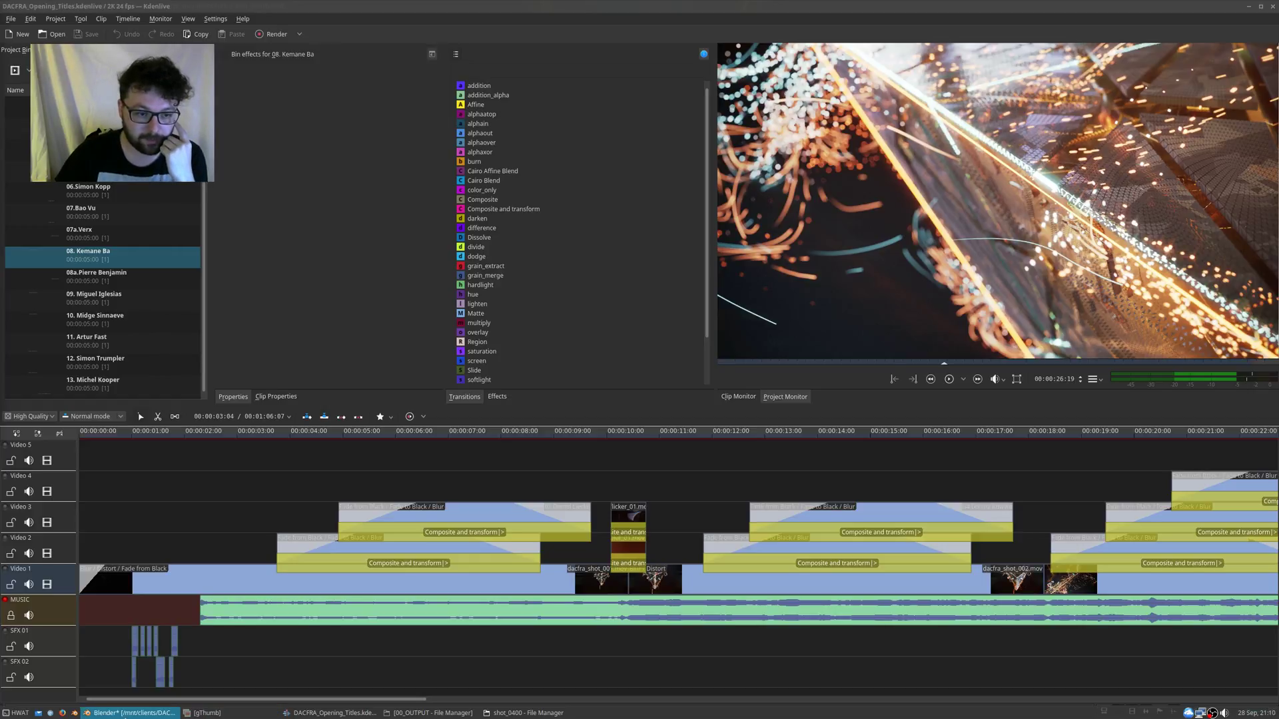
click(434, 713)
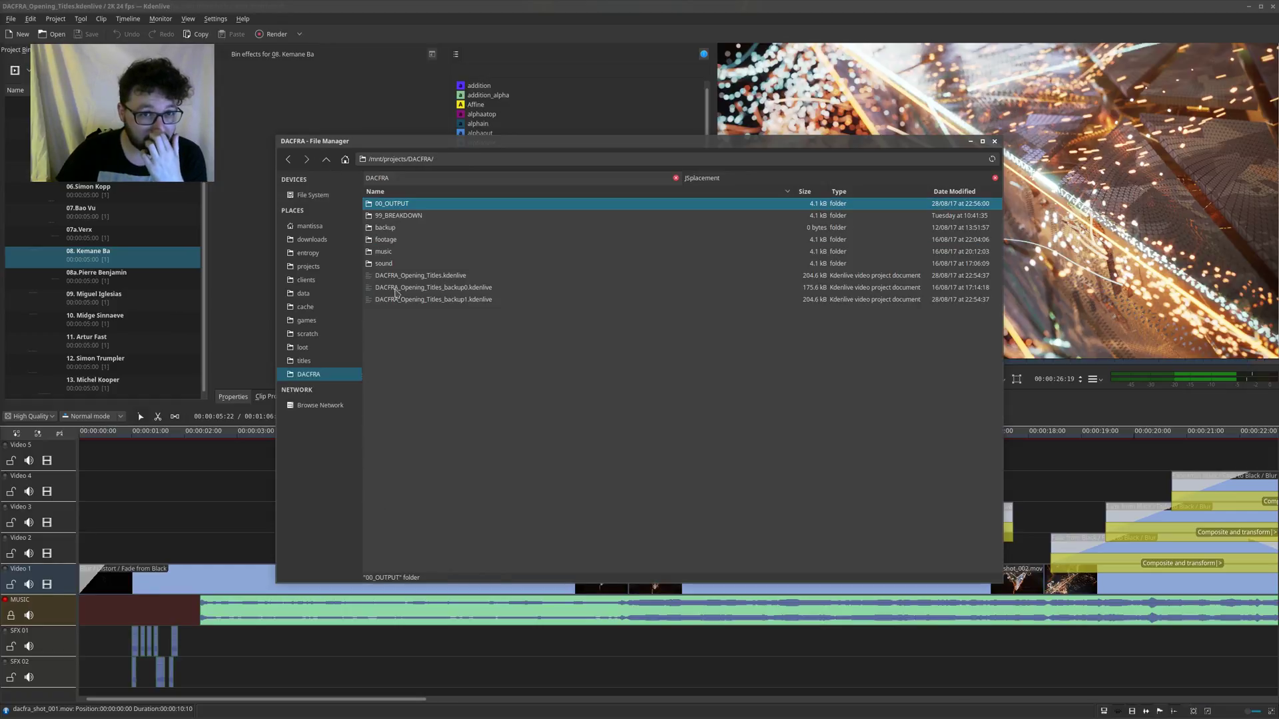
click(429, 251)
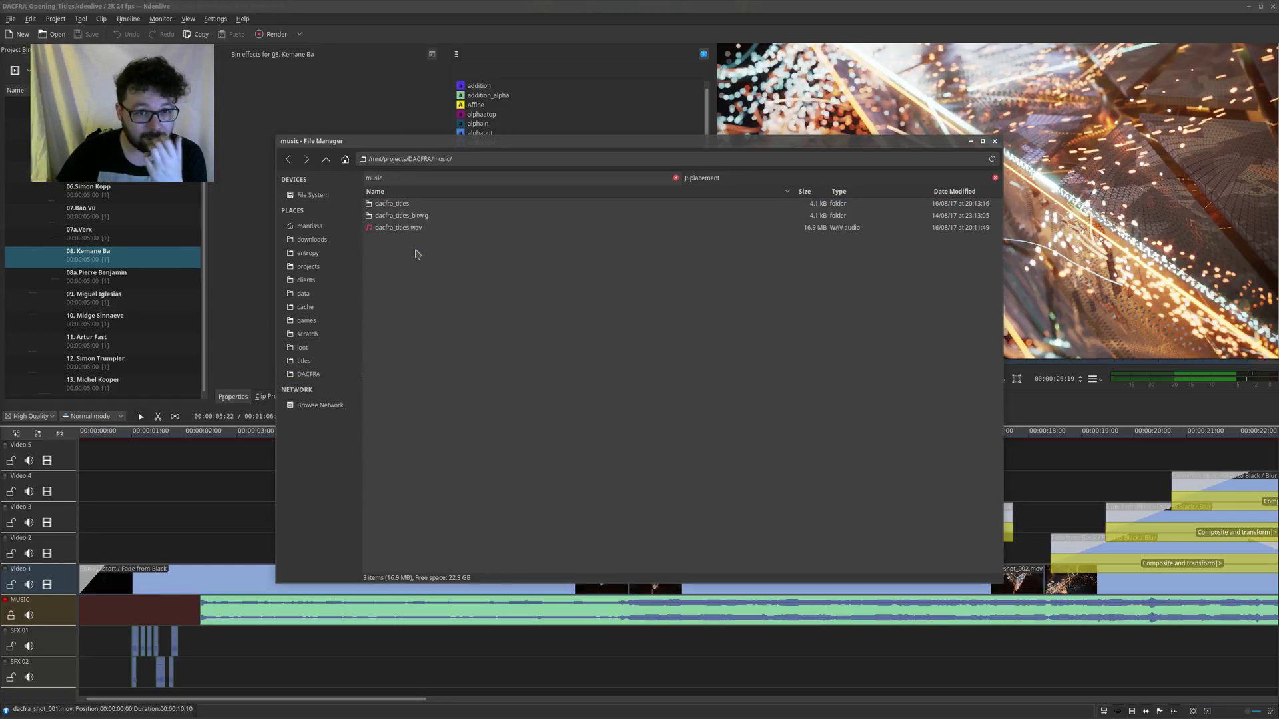
click(397, 219)
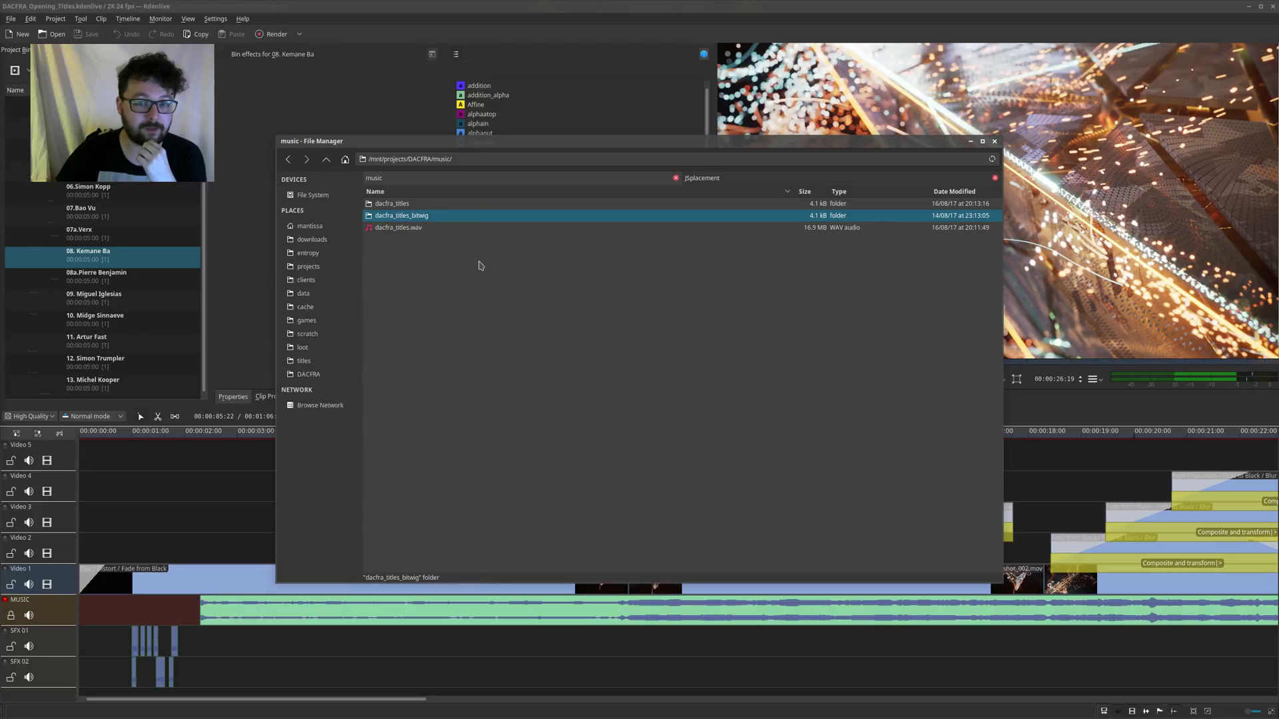